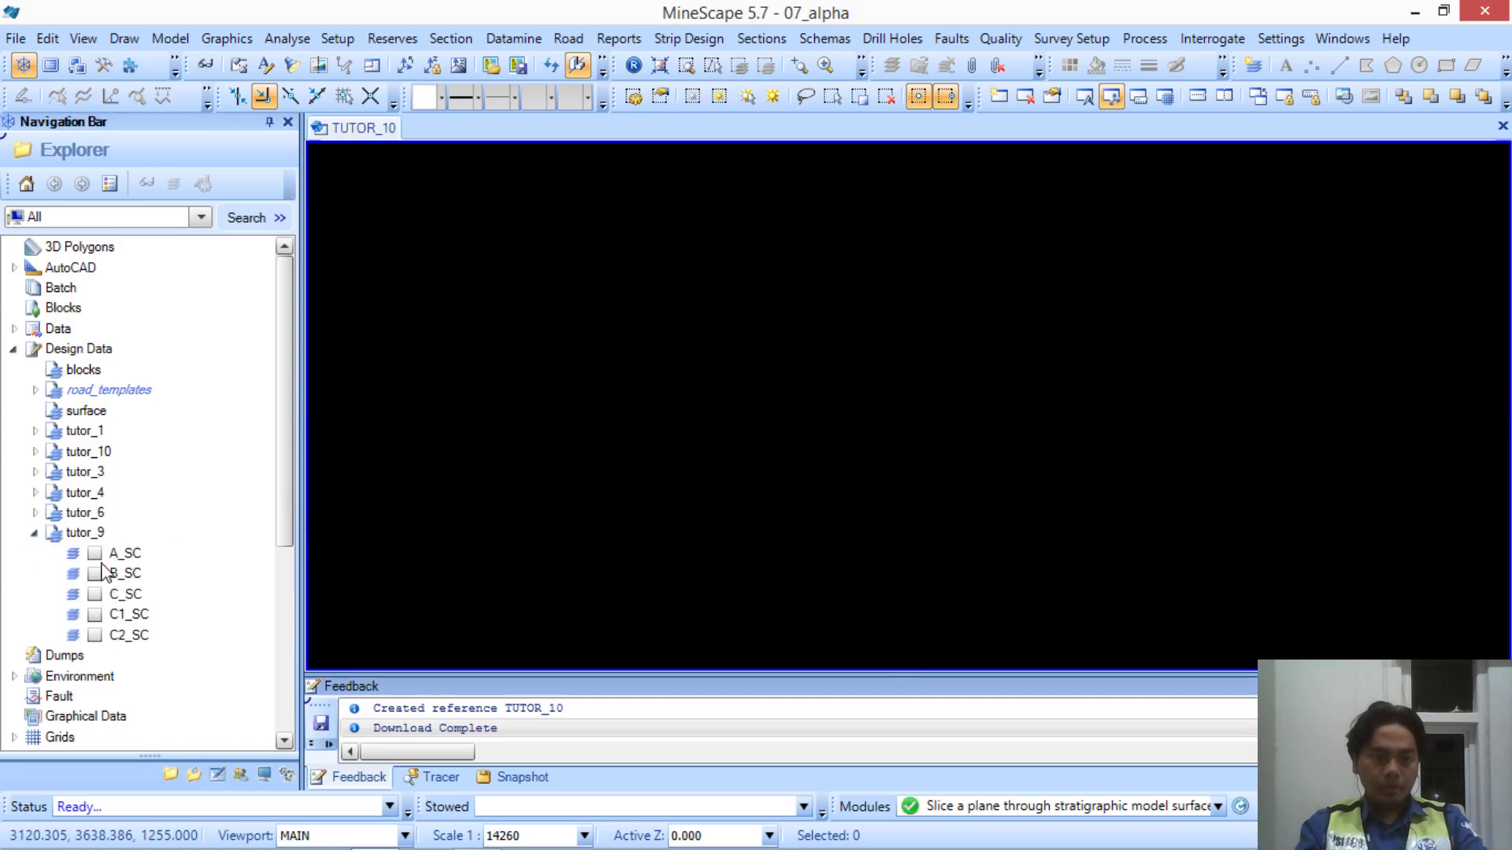
Display the tutor_9 cropline layers A_SC, B_SC, C_SC, C1_SC and C2_SC
{"action": "left_click", "coordinate": [95, 554]}
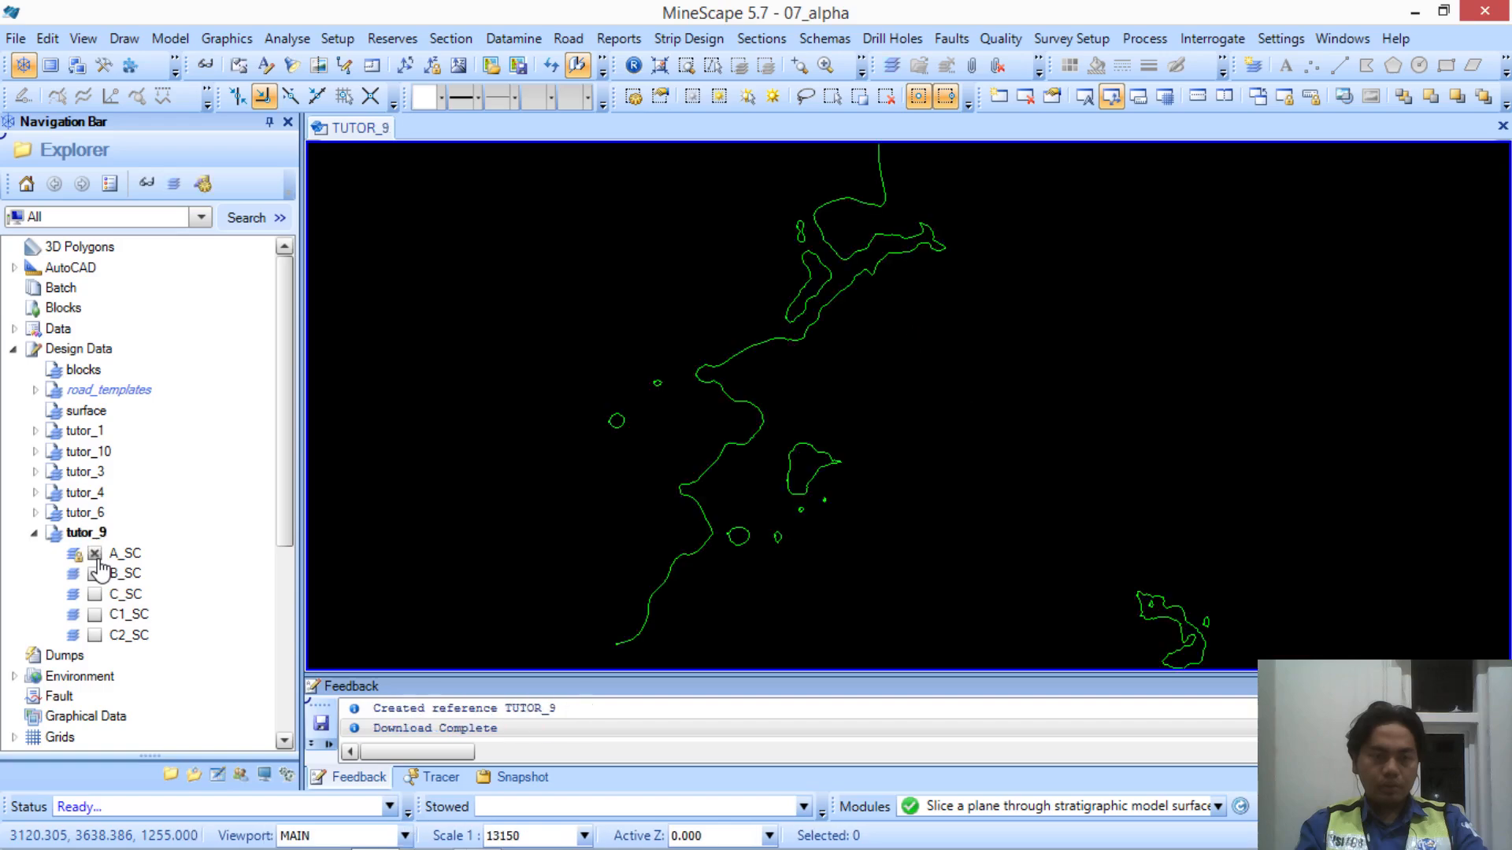
{"action": "left_click", "coordinate": [95, 574]}
{"action": "left_click", "coordinate": [95, 595]}
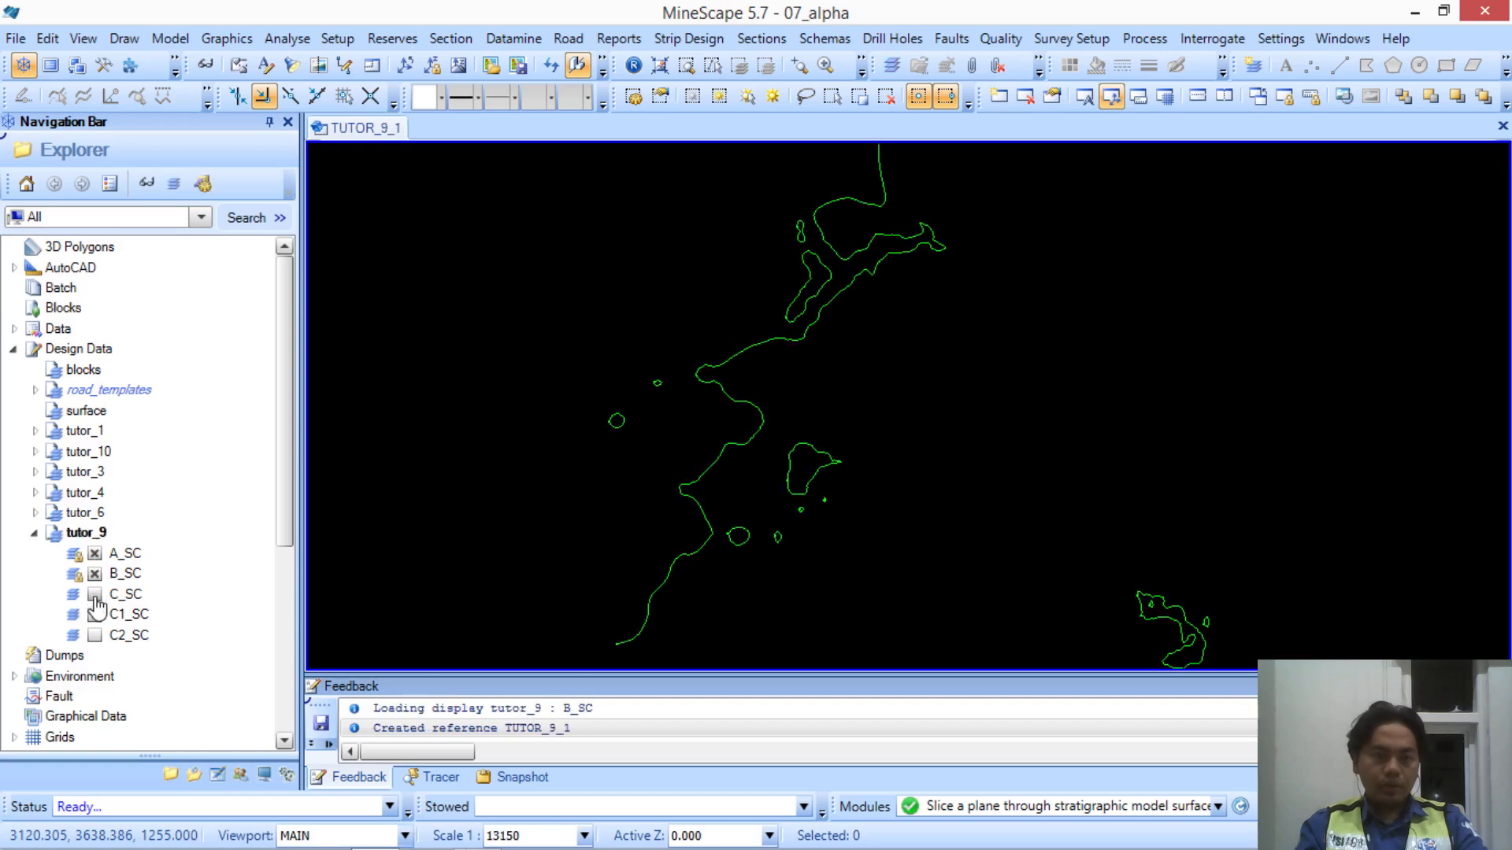
{"action": "left_click", "coordinate": [95, 614]}
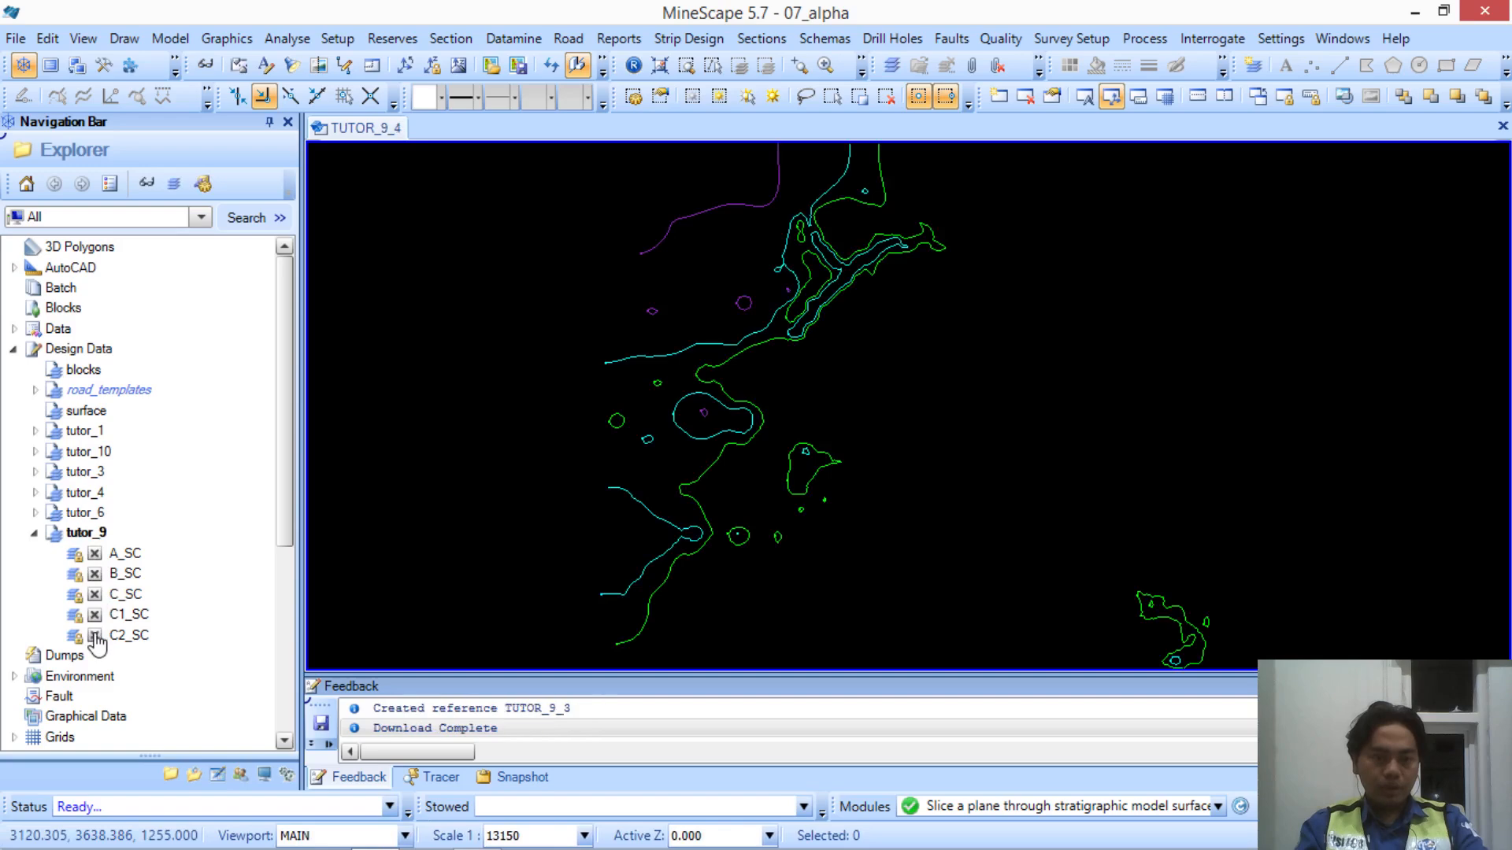
{"action": "left_click", "coordinate": [95, 635]}
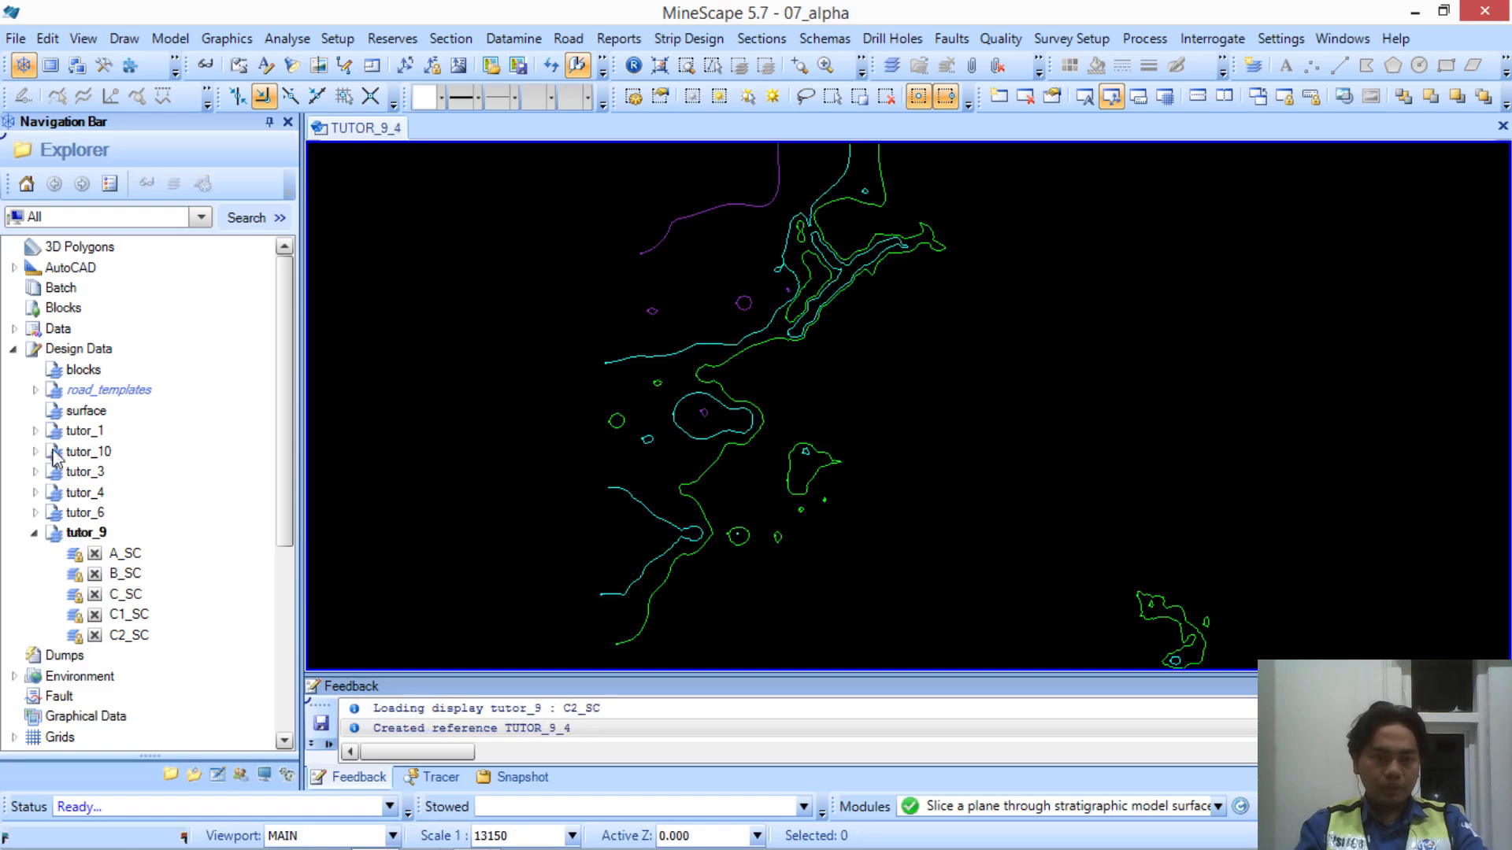
Display the B_FLOOR contour layer from the tutor_10 design file
{"action": "left_click", "coordinate": [37, 512]}
{"action": "left_click", "coordinate": [37, 512]}
{"action": "left_click", "coordinate": [36, 493]}
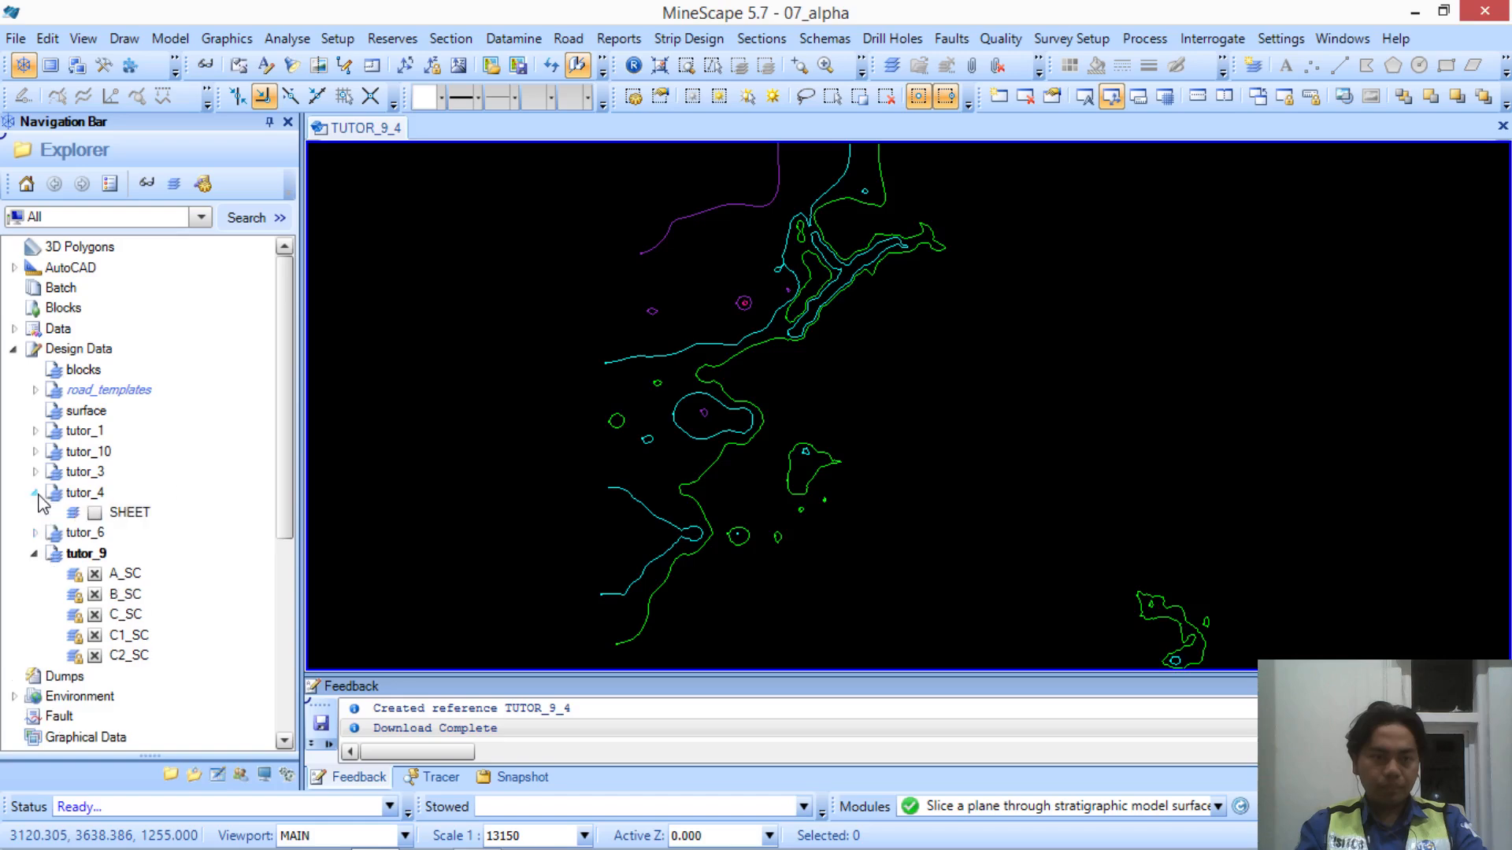
{"action": "left_click", "coordinate": [37, 493]}
{"action": "left_click", "coordinate": [37, 472]}
{"action": "left_click", "coordinate": [37, 471]}
{"action": "left_click", "coordinate": [36, 452]}
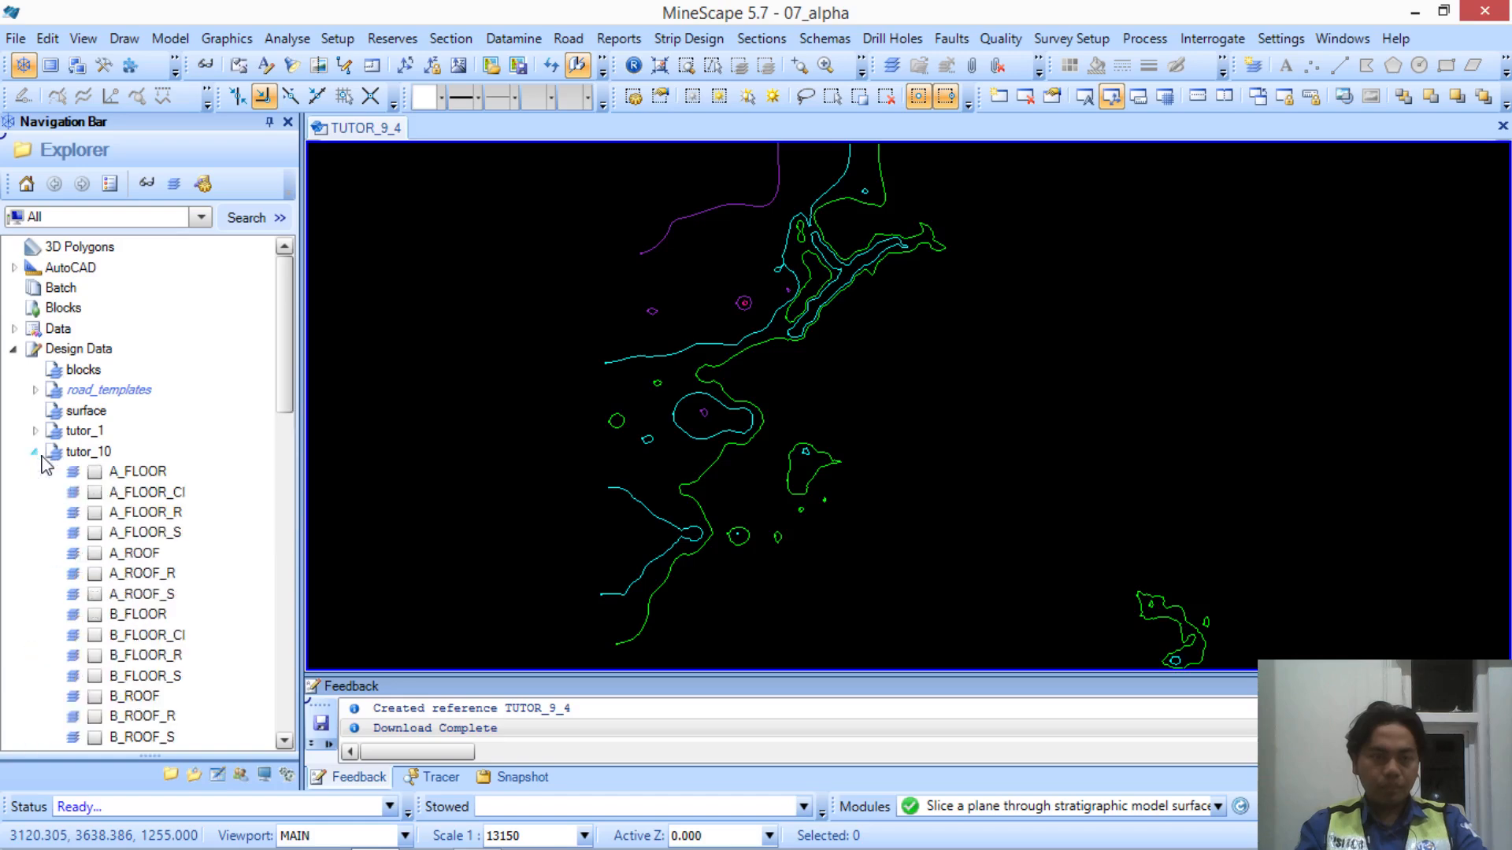
{"action": "scroll", "coordinate": [109, 597], "scroll_direction": "down", "scroll_amount": 3}
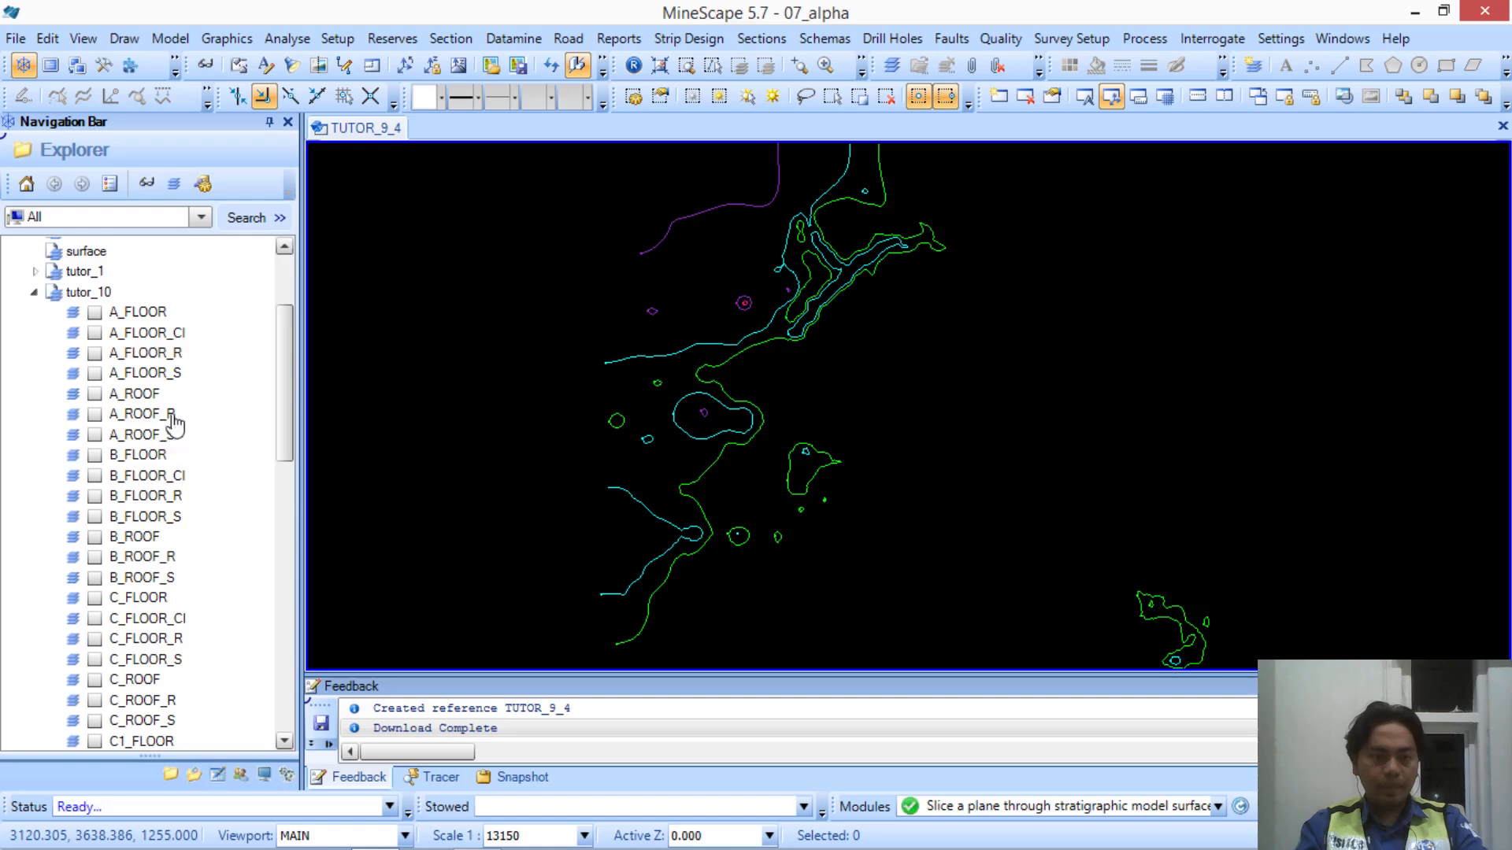
{"action": "left_click", "coordinate": [94, 457]}
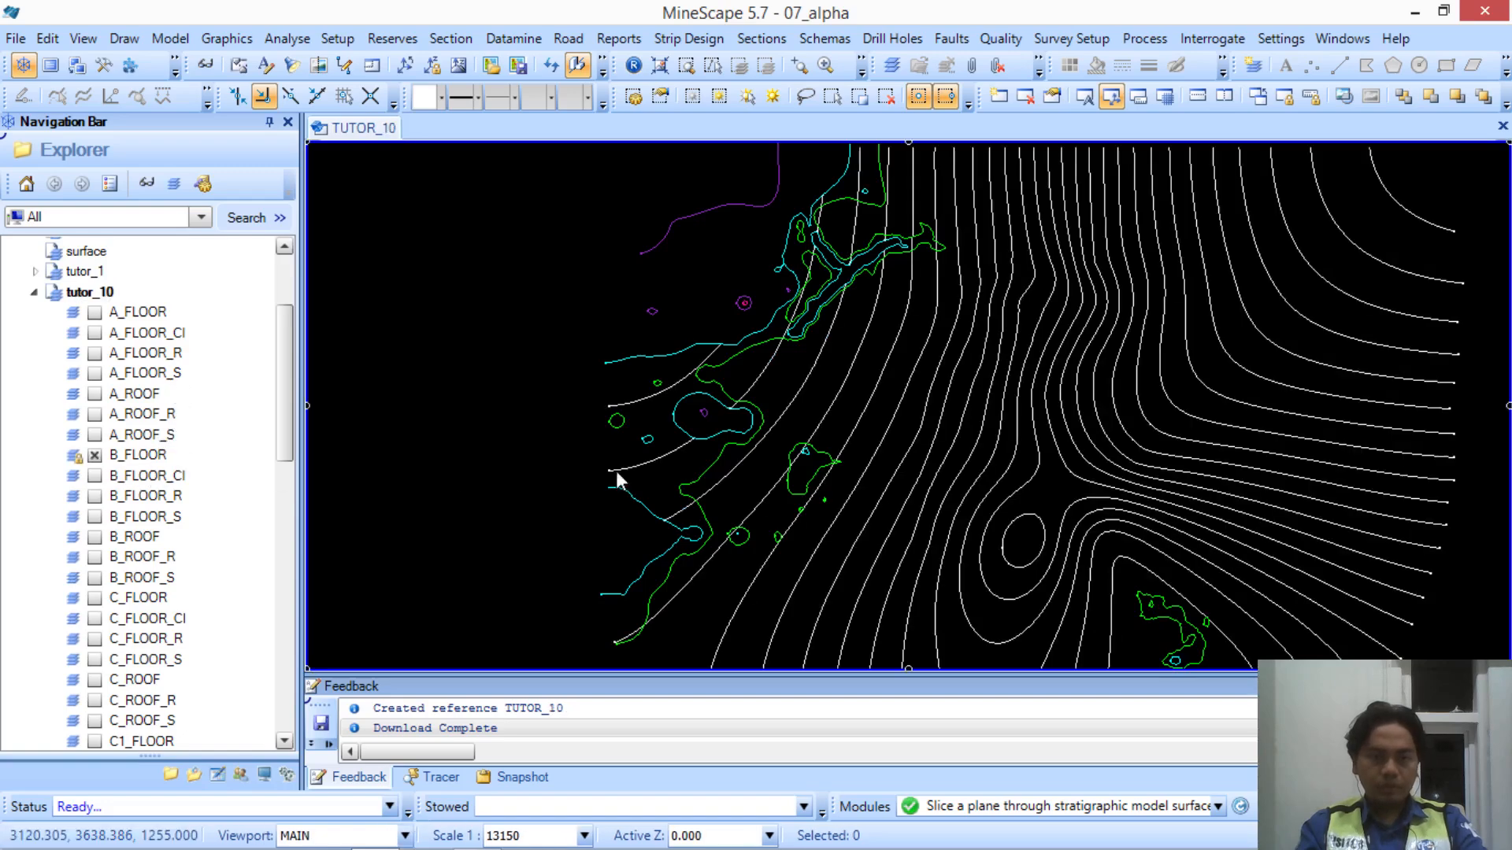
{"action": "scroll", "coordinate": [1011, 453], "scroll_direction": "down", "scroll_amount": 3}
{"action": "scroll", "coordinate": [1018, 431], "scroll_direction": "up", "scroll_amount": 3}
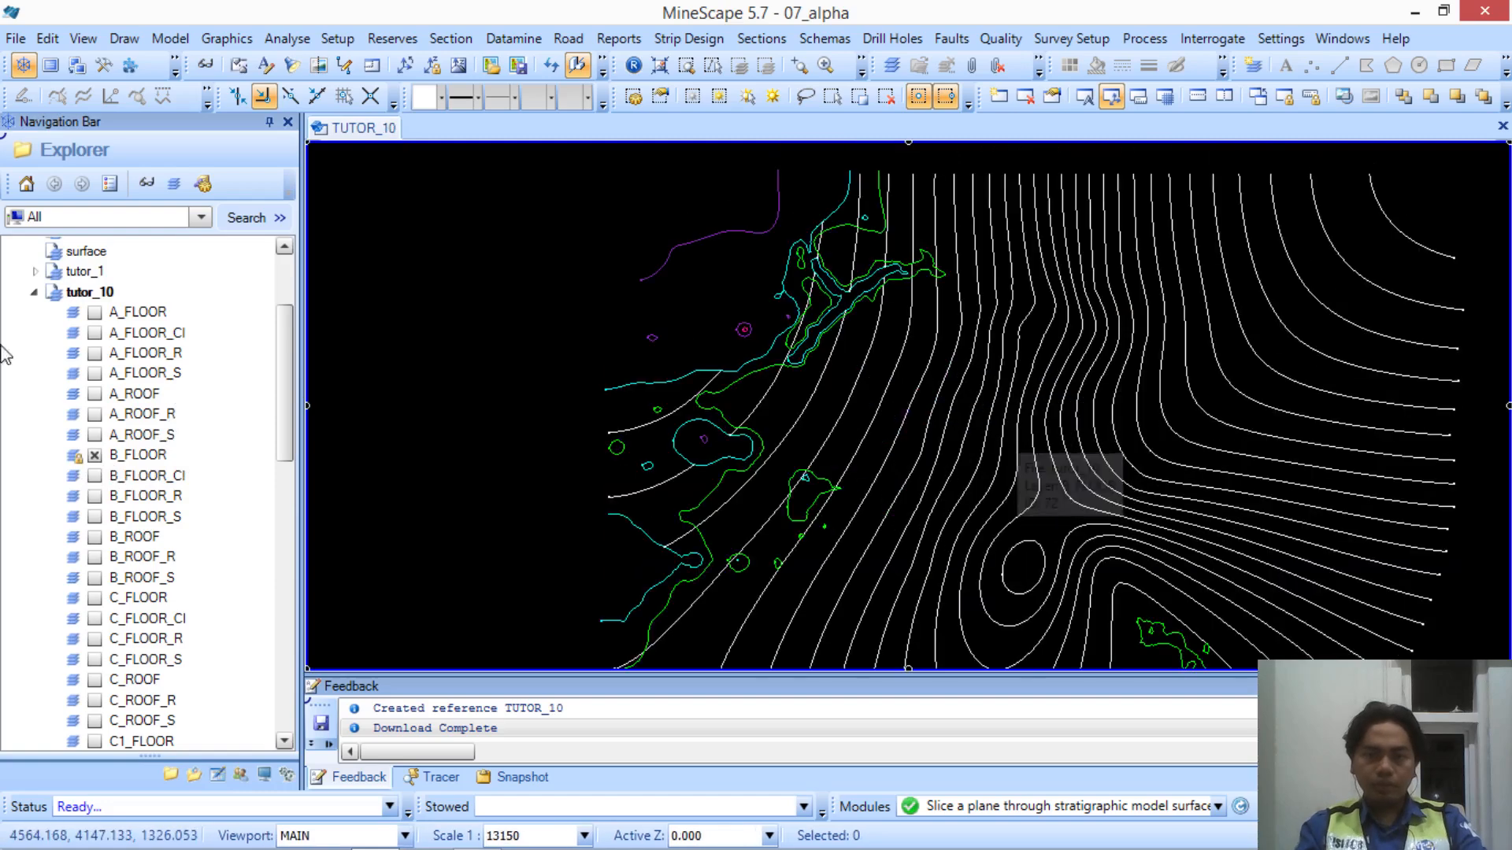
{"action": "scroll", "coordinate": [93, 354], "scroll_direction": "up", "scroll_amount": 1}
Display the TITIK_BOR layer from tutor_6 and turn on annotation for the displayed elements
{"action": "scroll", "coordinate": [71, 441], "scroll_direction": "down", "scroll_amount": 8}
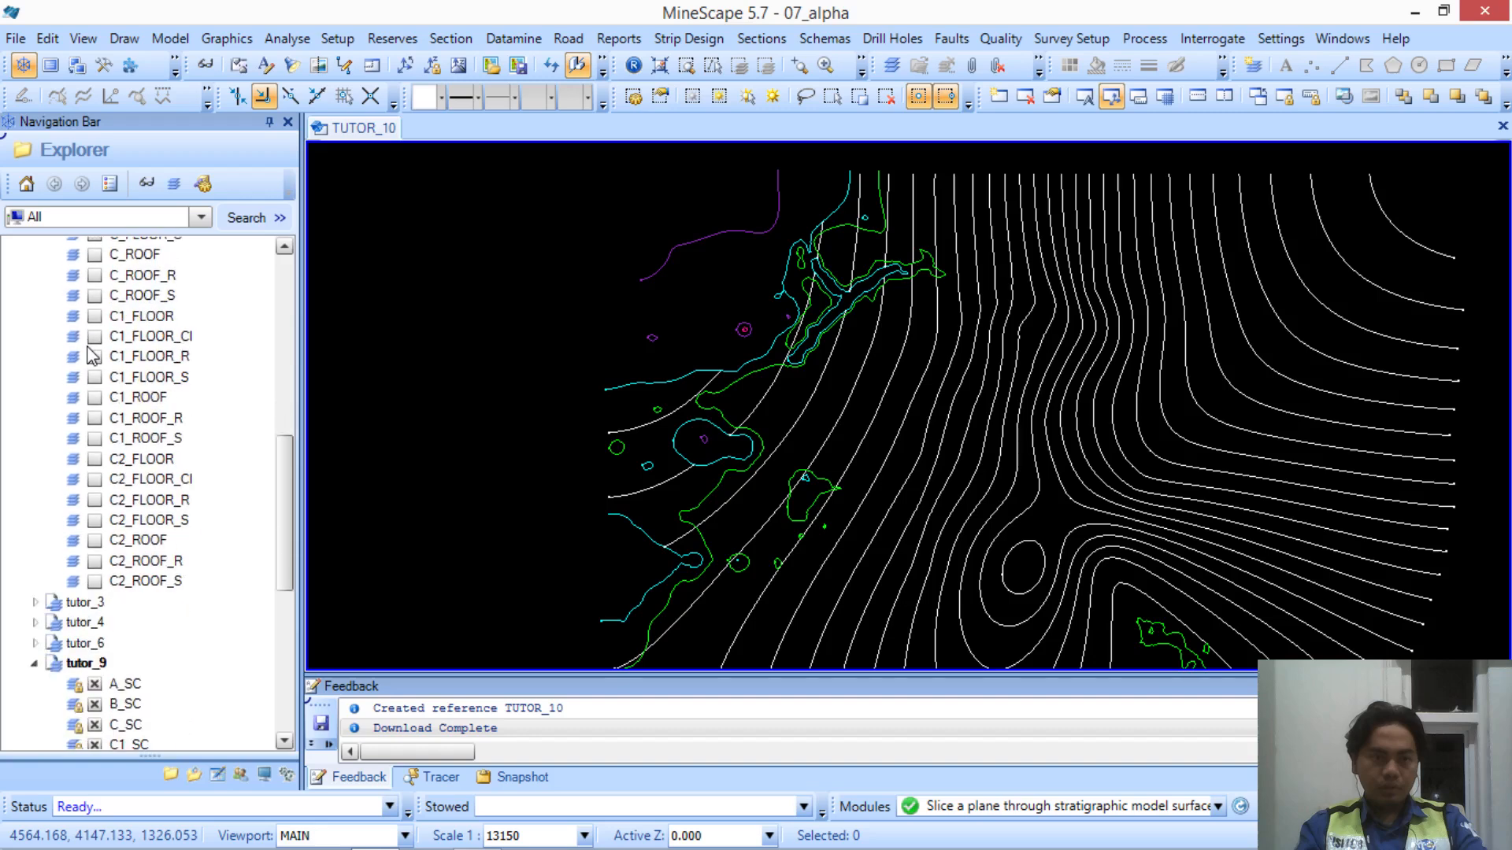
{"action": "left_click", "coordinate": [35, 622]}
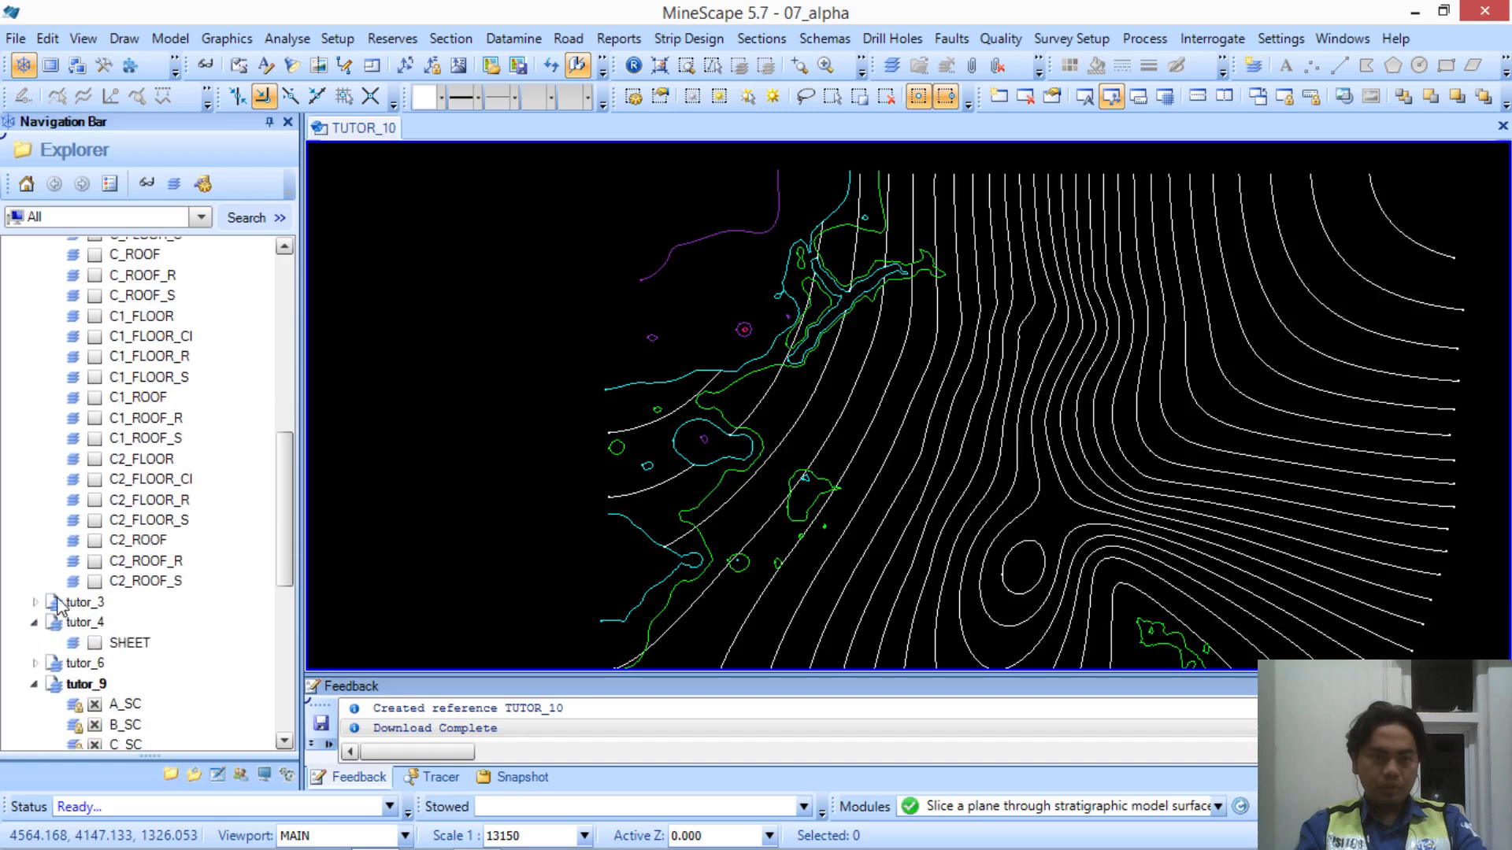
{"action": "left_click", "coordinate": [35, 602]}
{"action": "scroll", "coordinate": [44, 606], "scroll_direction": "down", "scroll_amount": 3}
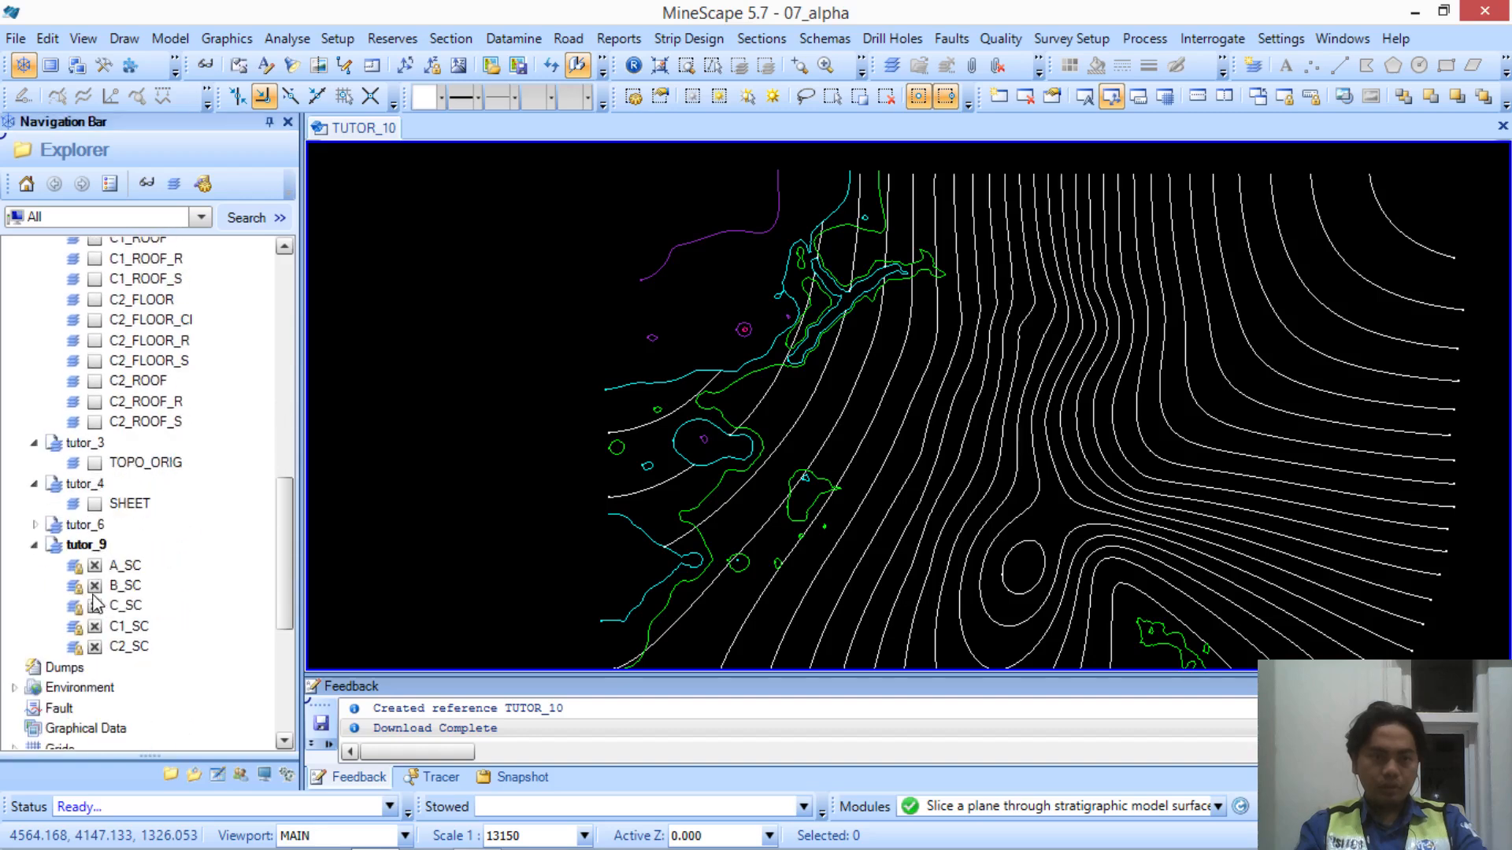
{"action": "left_click", "coordinate": [37, 526]}
{"action": "left_click", "coordinate": [94, 544]}
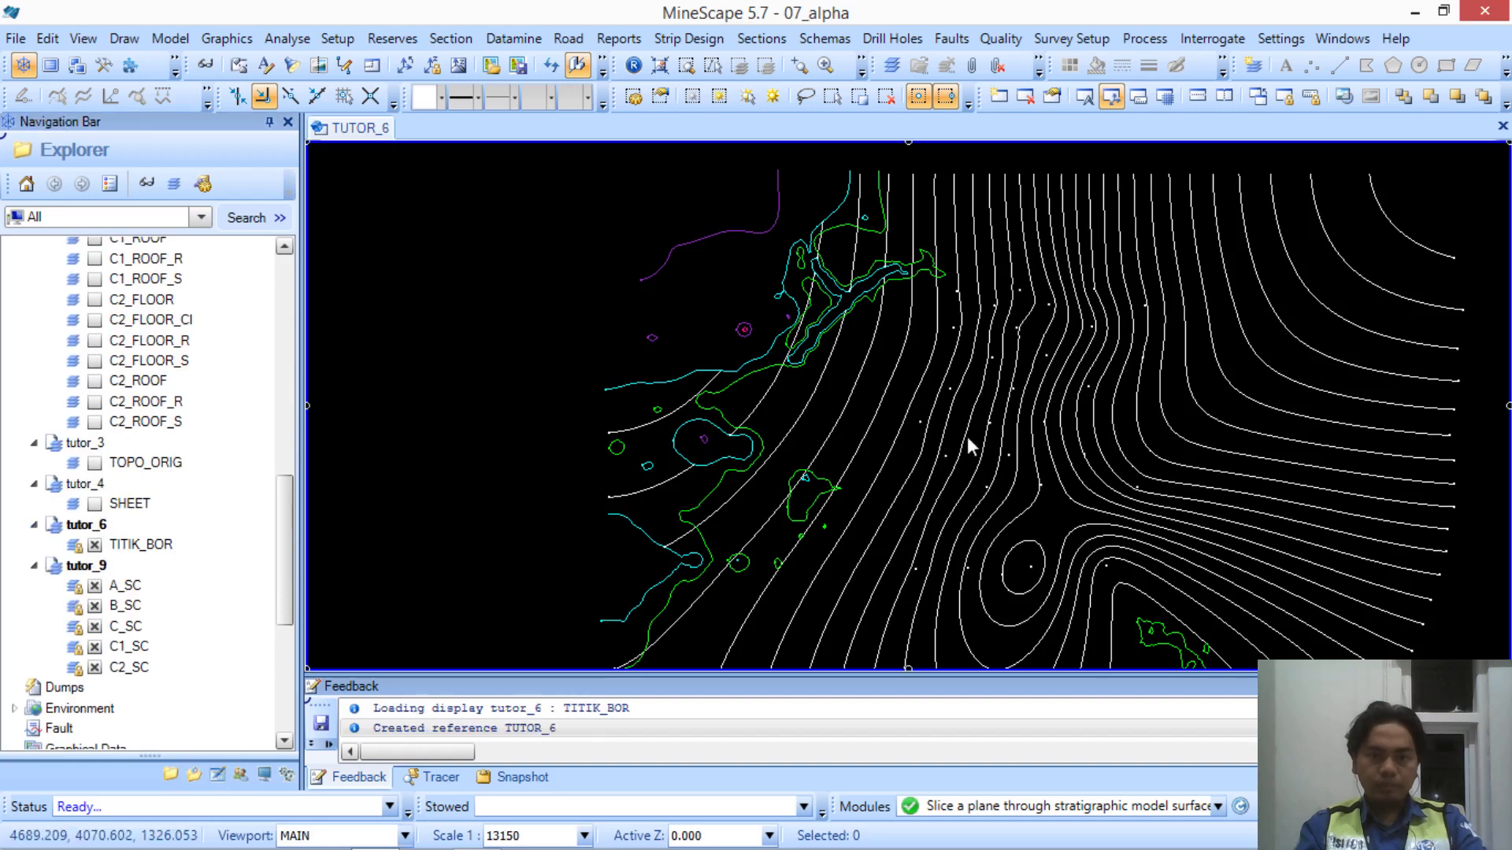
{"action": "left_click", "coordinate": [265, 65]}
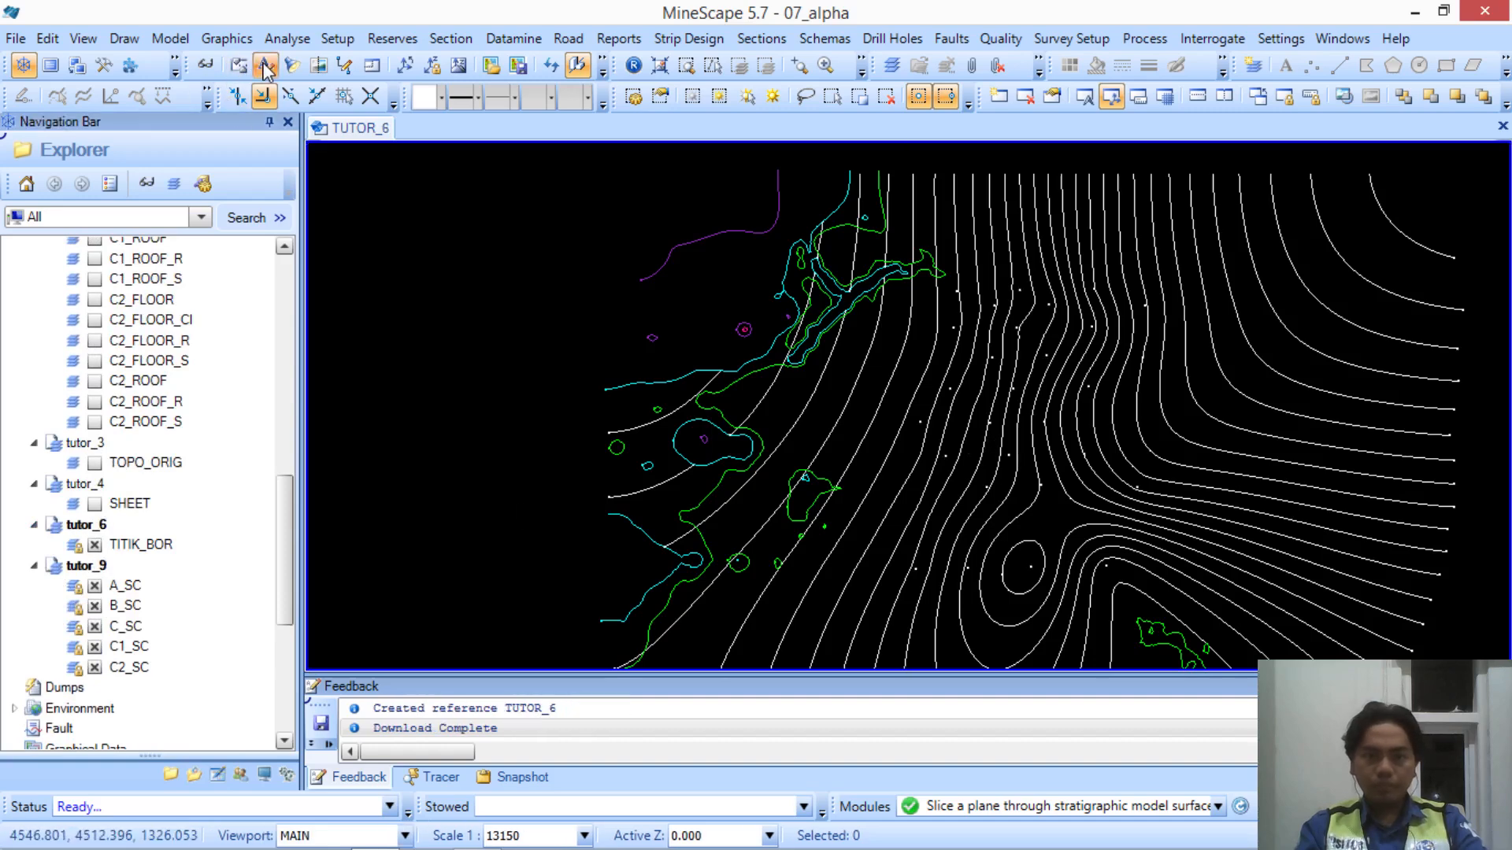
{"action": "middle_click_drag", "start_coordinate": [1055, 409], "coordinate": [910, 308]}
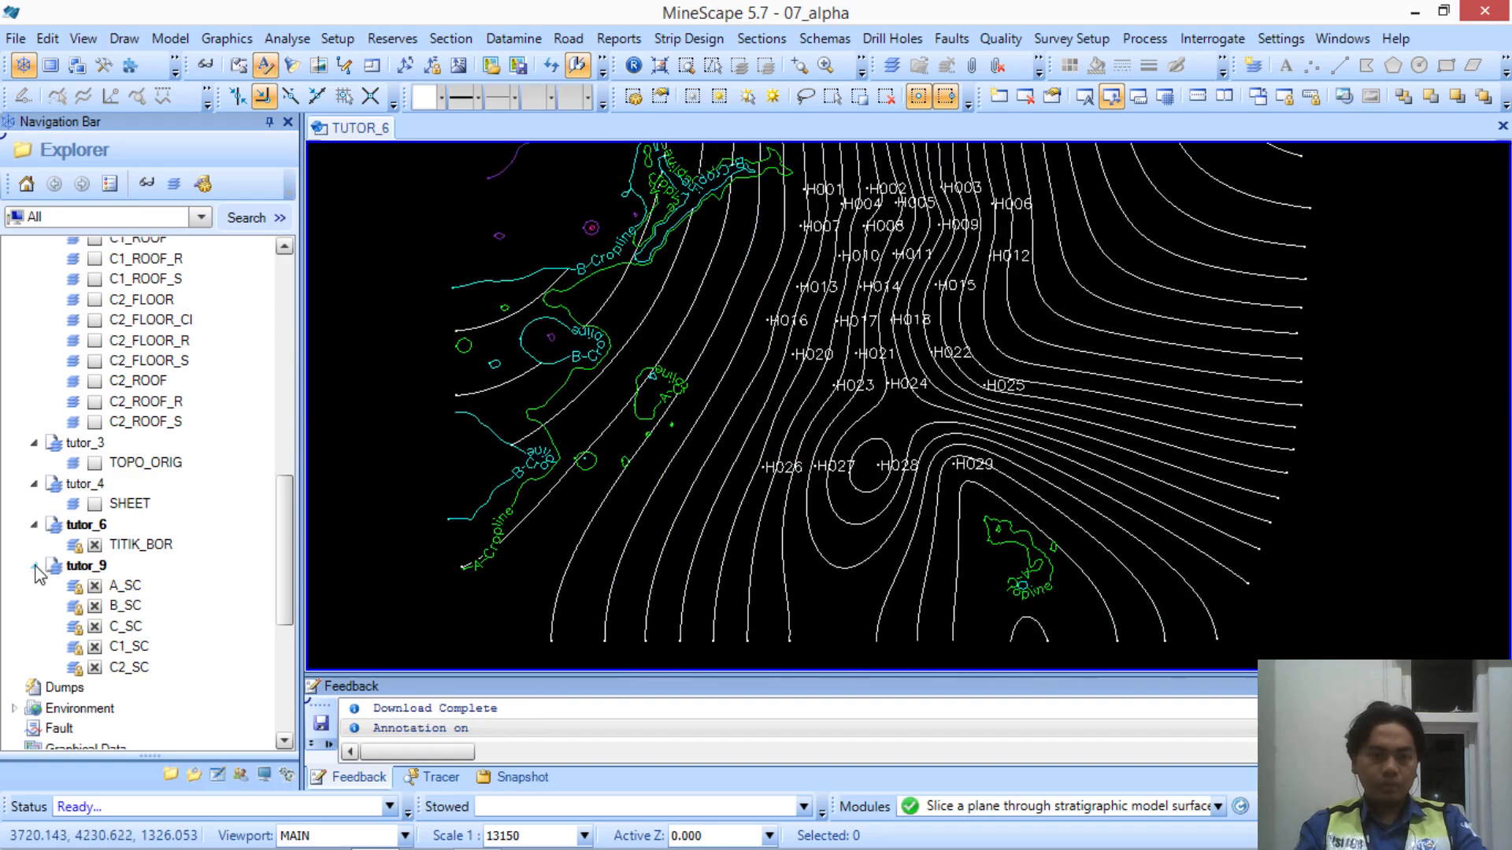
Create a new design file named tutor_11_line under Design Data
{"action": "scroll", "coordinate": [44, 555], "scroll_direction": "up", "scroll_amount": 20}
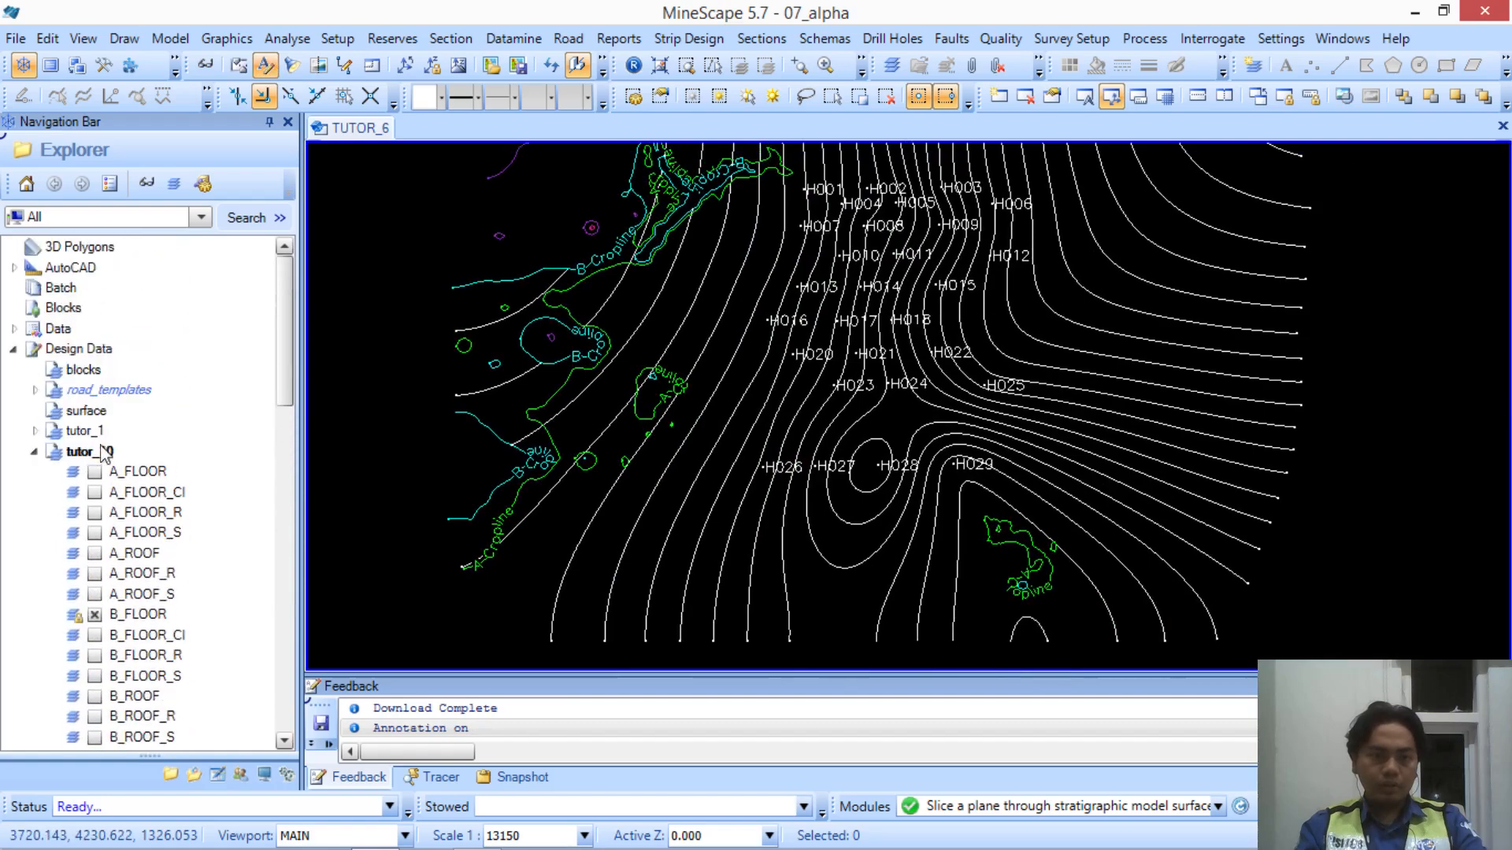
{"action": "left_click", "coordinate": [88, 349]}
{"action": "right_click", "coordinate": [96, 355]}
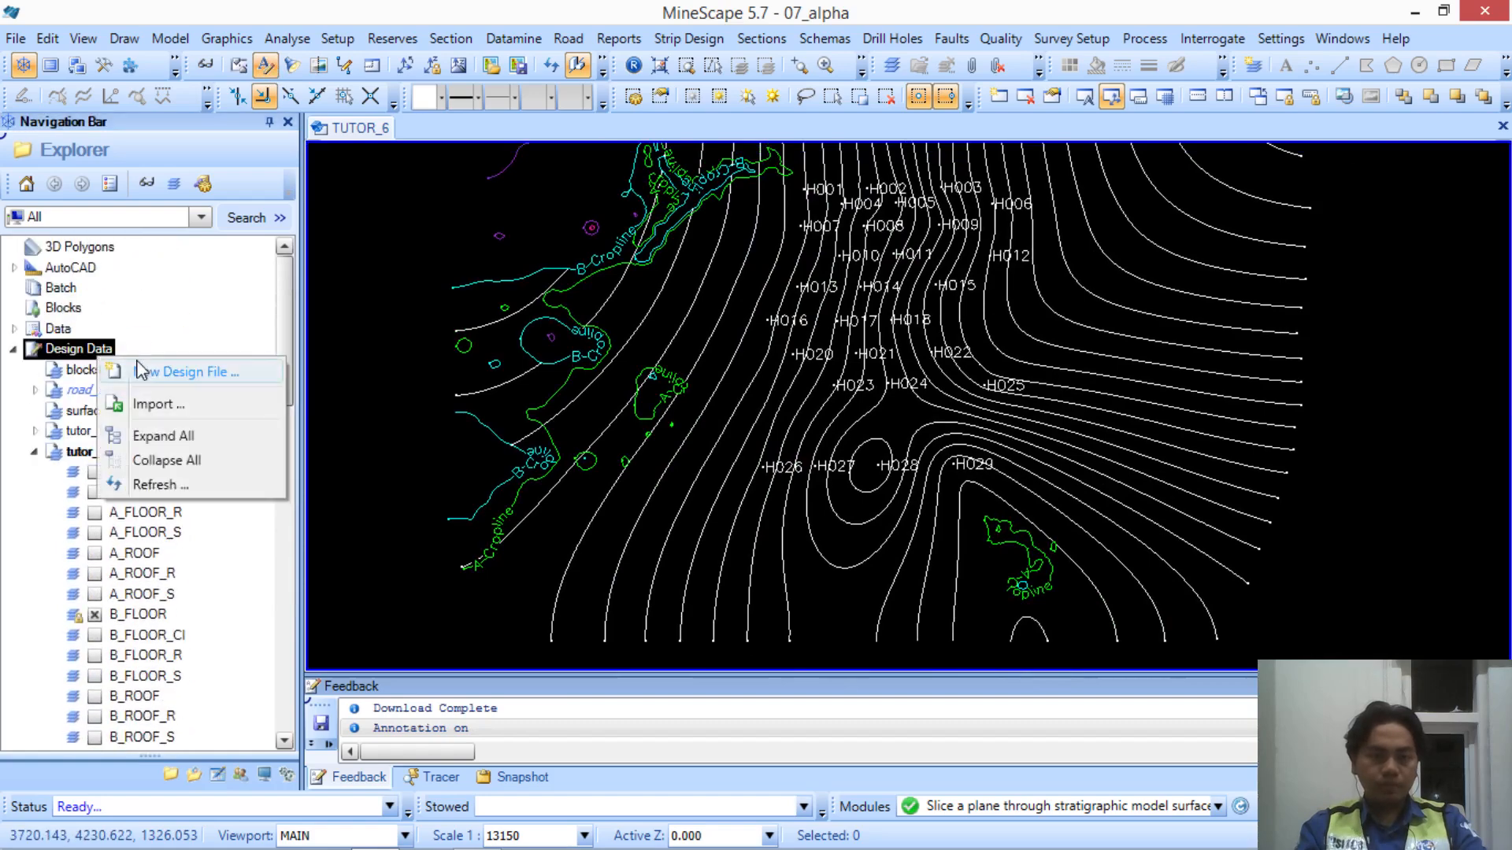
{"action": "left_click", "coordinate": [157, 373]}
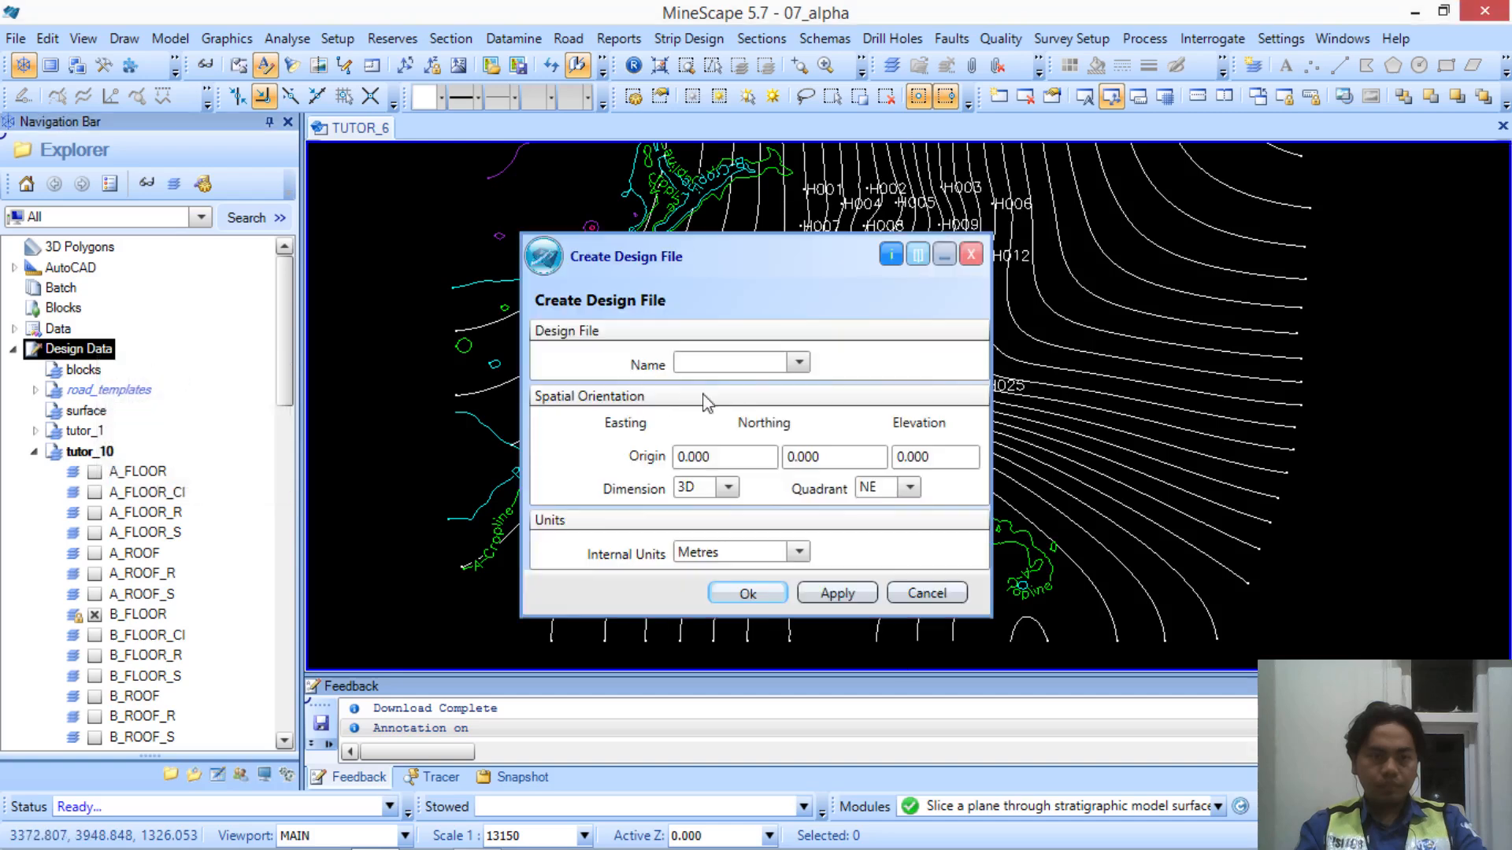
{"action": "left_click", "coordinate": [734, 364]}
{"action": "type", "text": "t"}
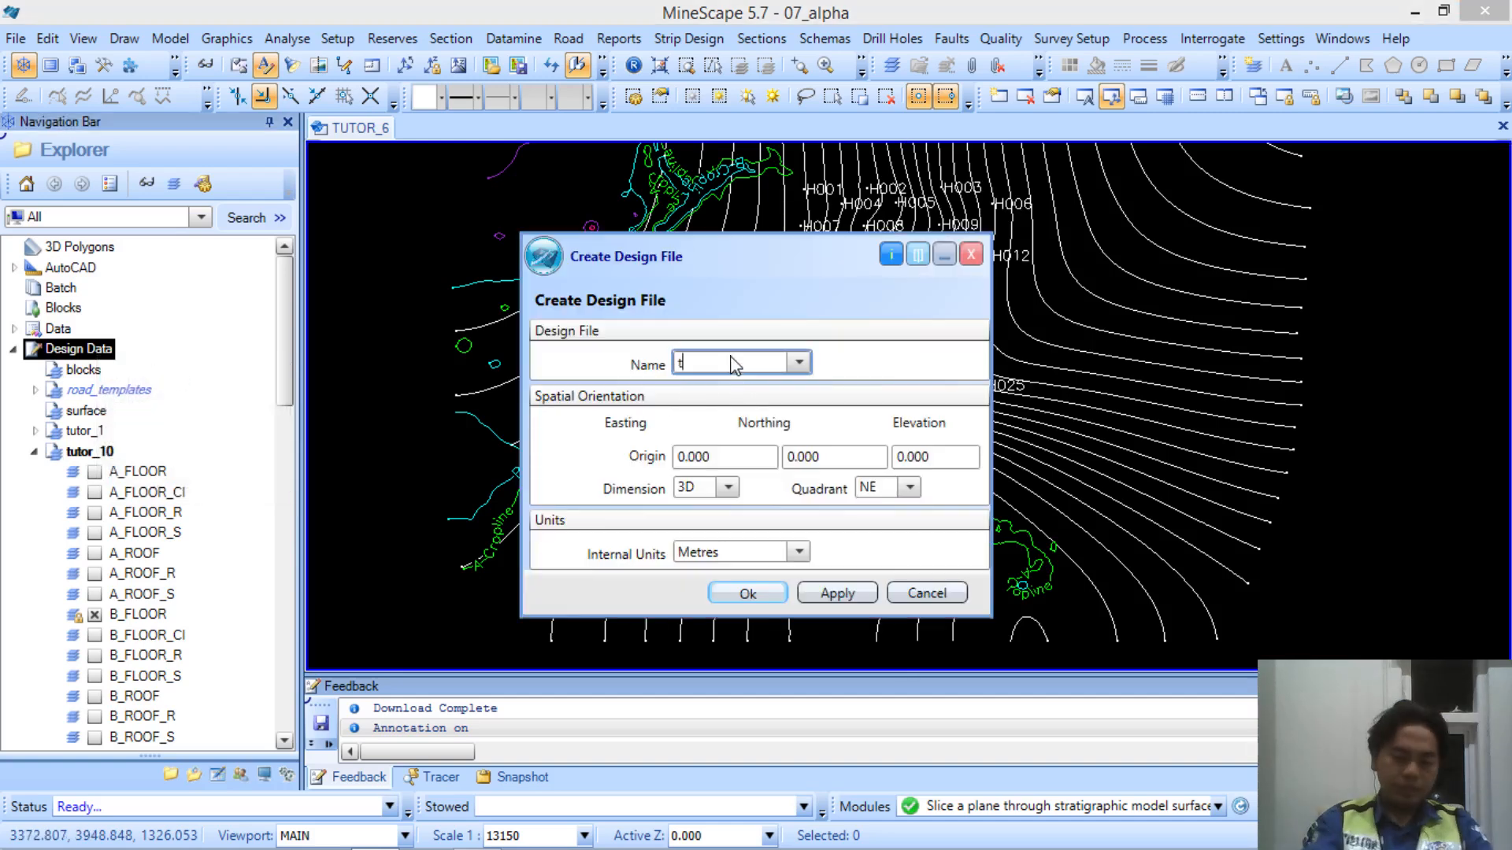
{"action": "type", "text": "utor"}
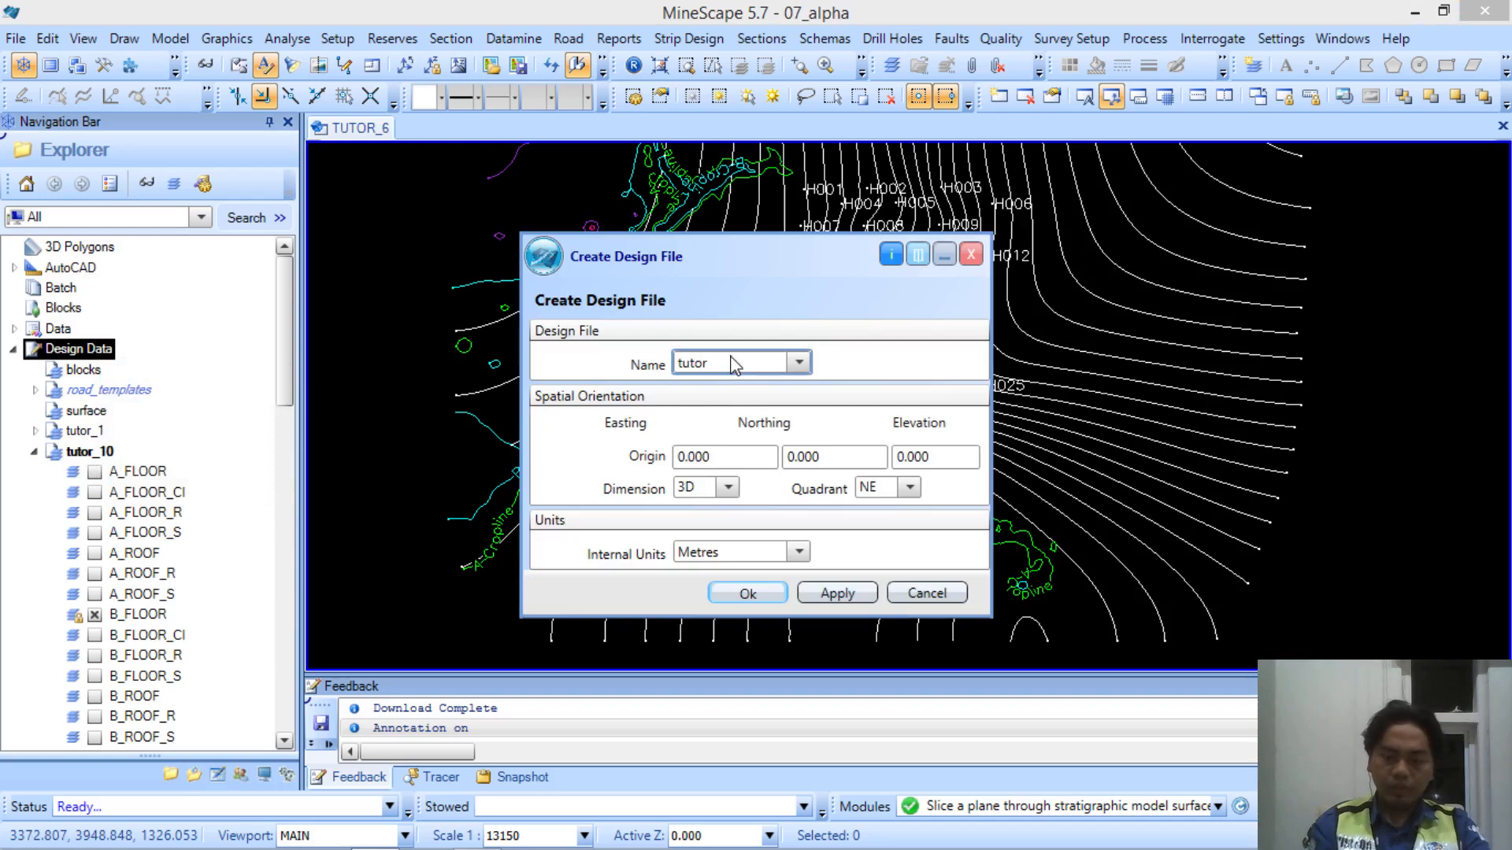
{"action": "type", "text": "_11_line"}
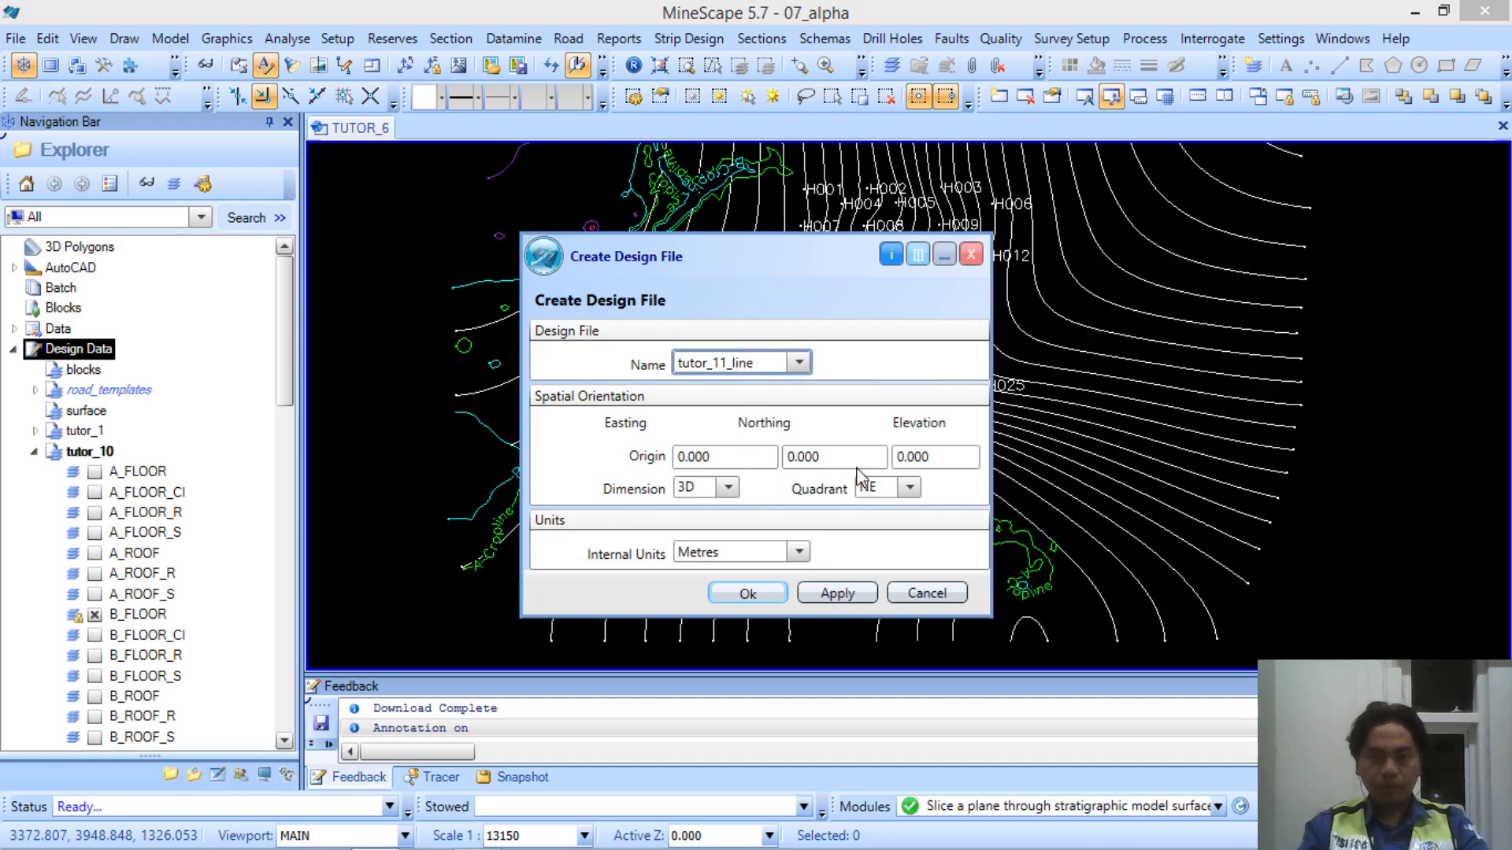
{"action": "left_click", "coordinate": [765, 595]}
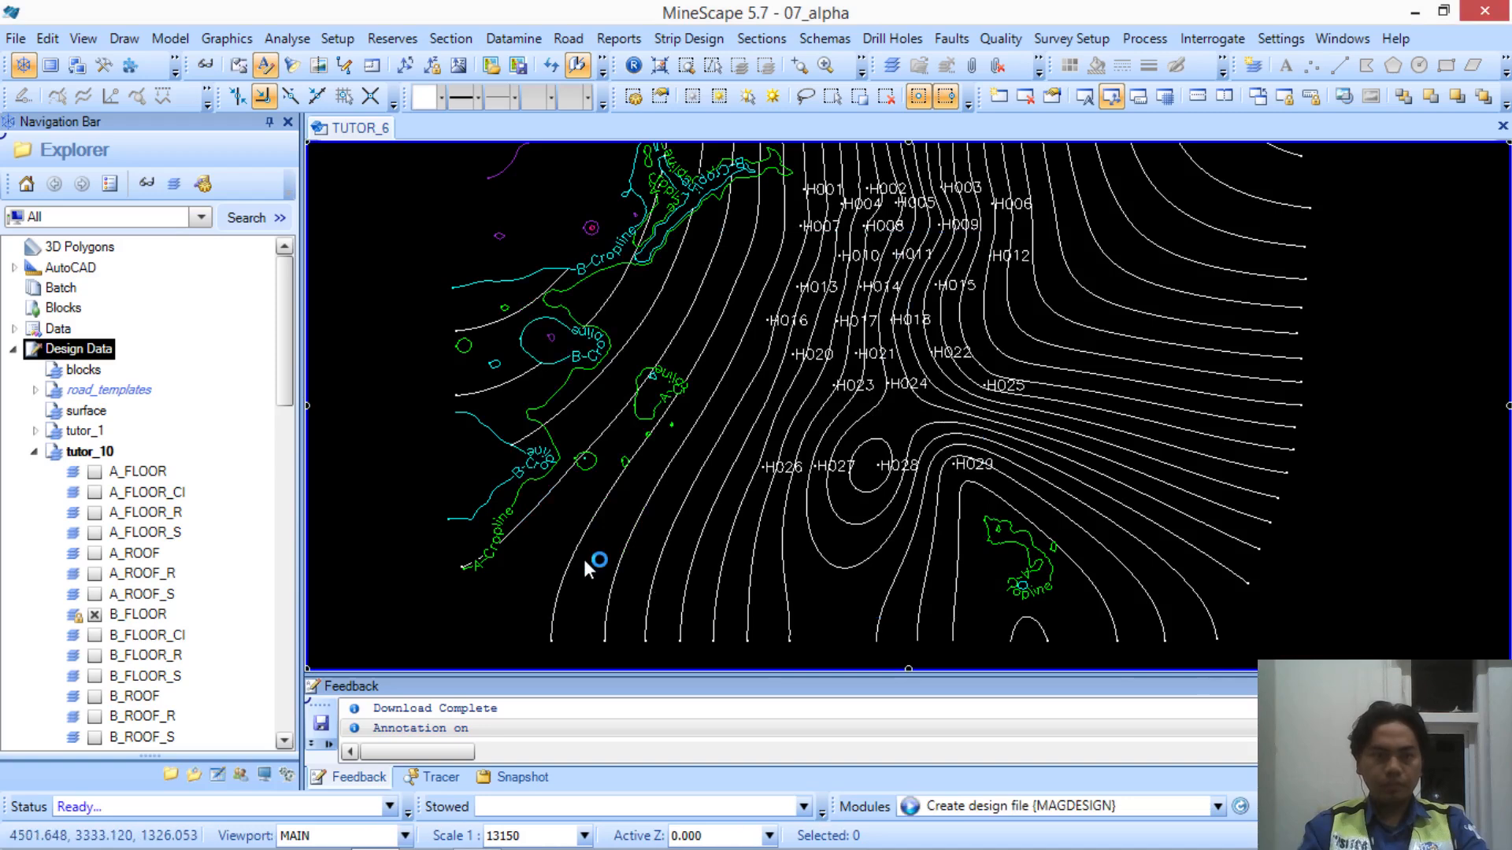
Create a new design file named tutor_11_sec2d with its dimension set to 2D
{"action": "left_click", "coordinate": [31, 453]}
{"action": "right_click", "coordinate": [99, 358]}
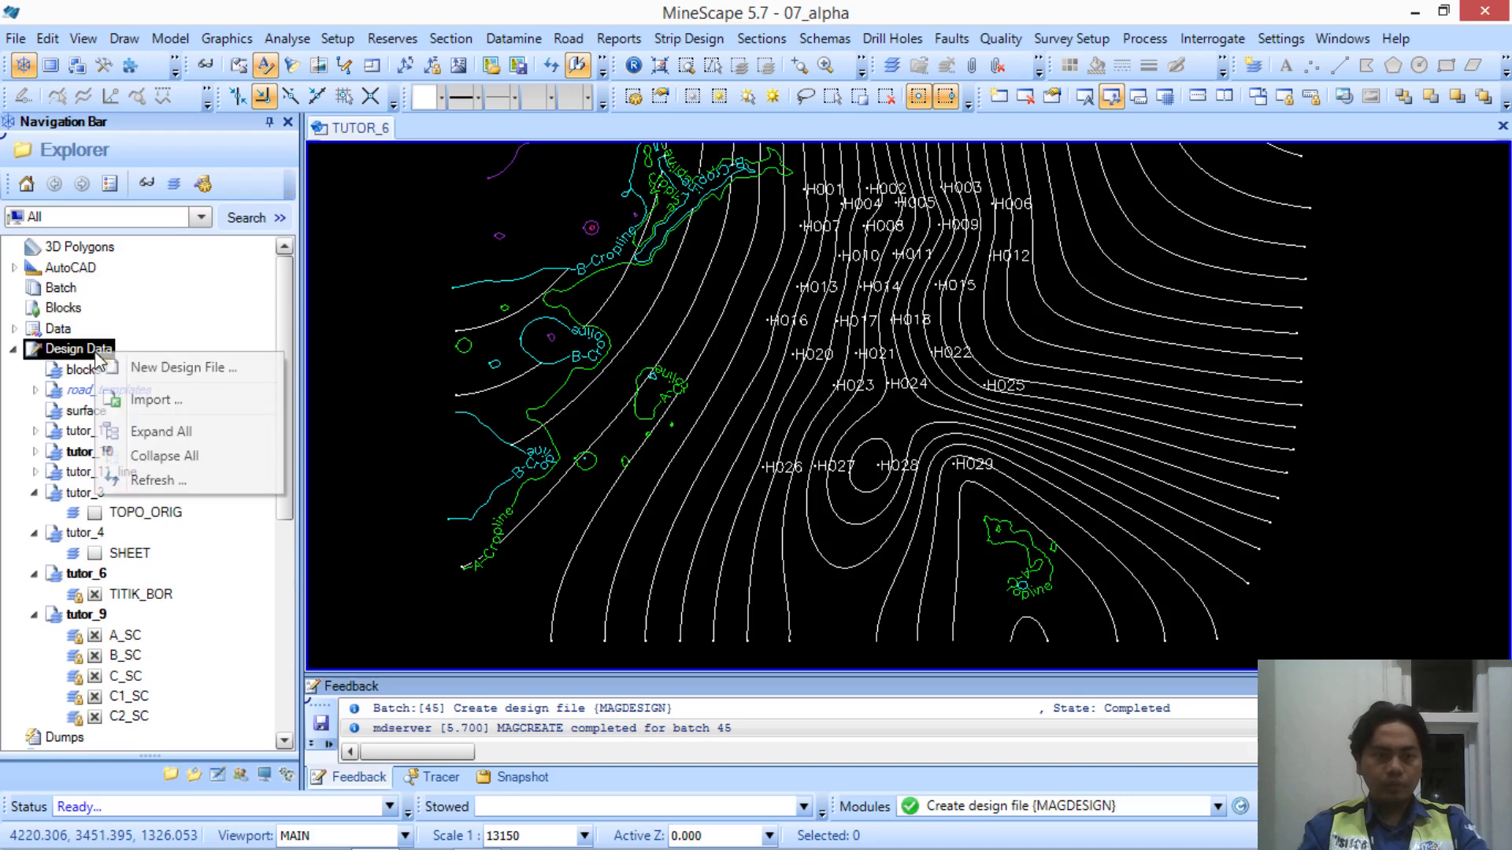
{"action": "left_click", "coordinate": [170, 367]}
{"action": "left_click", "coordinate": [738, 364]}
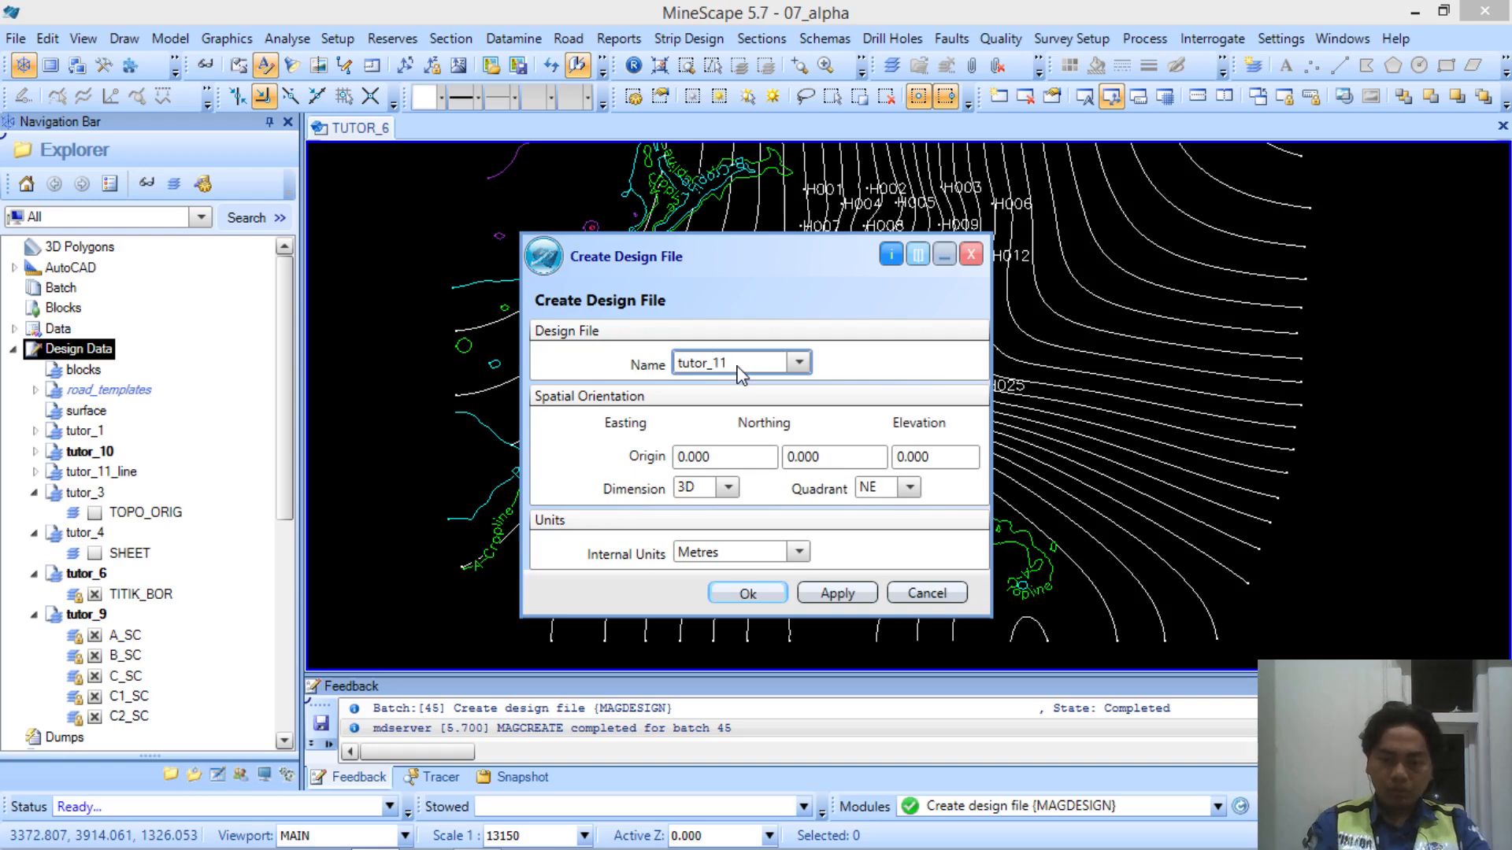
{"action": "type", "text": "se"}
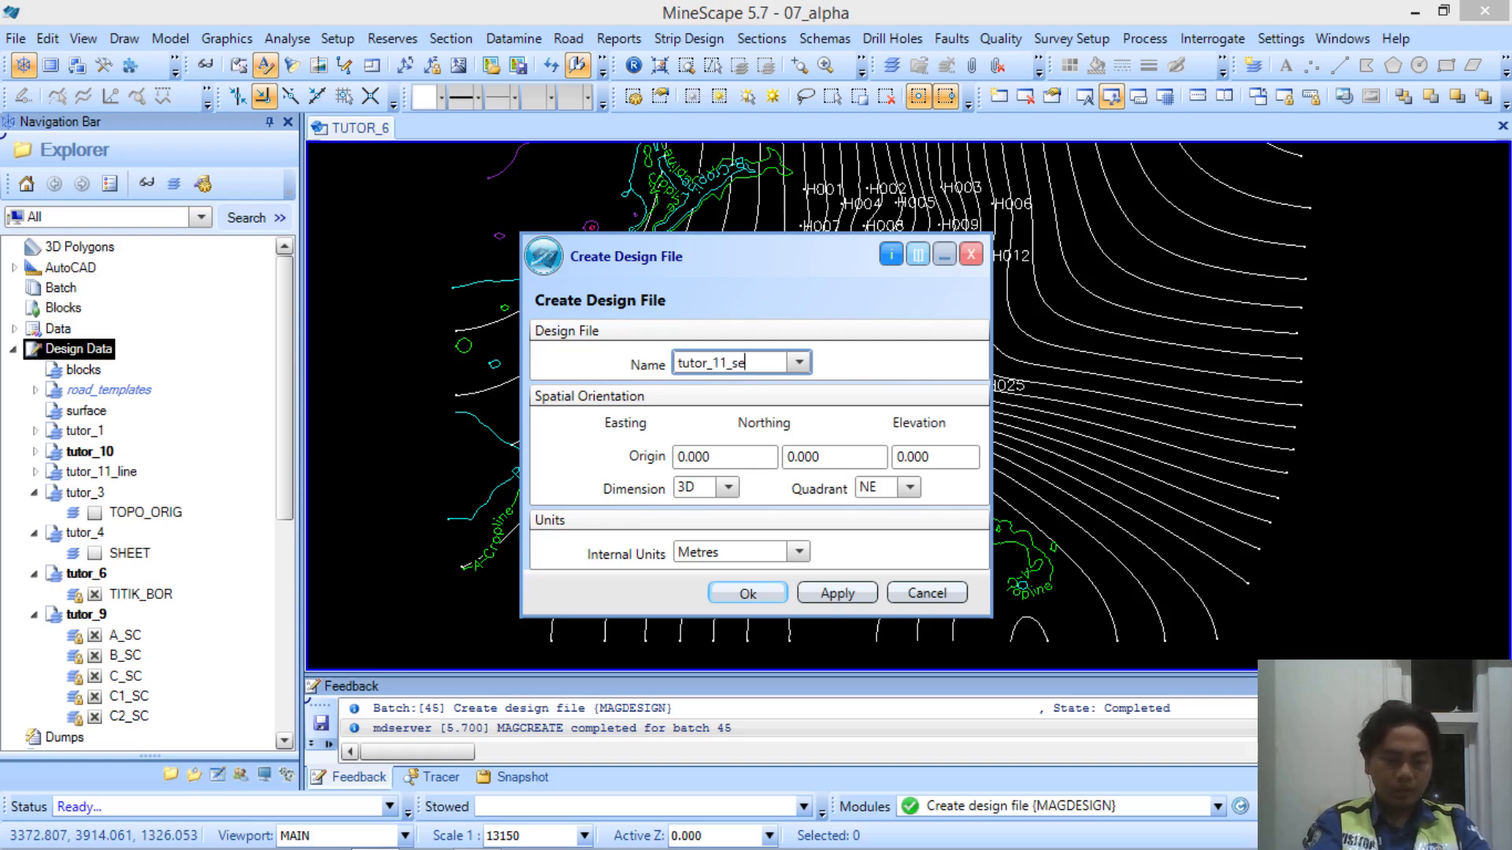
{"action": "type", "text": "c2d"}
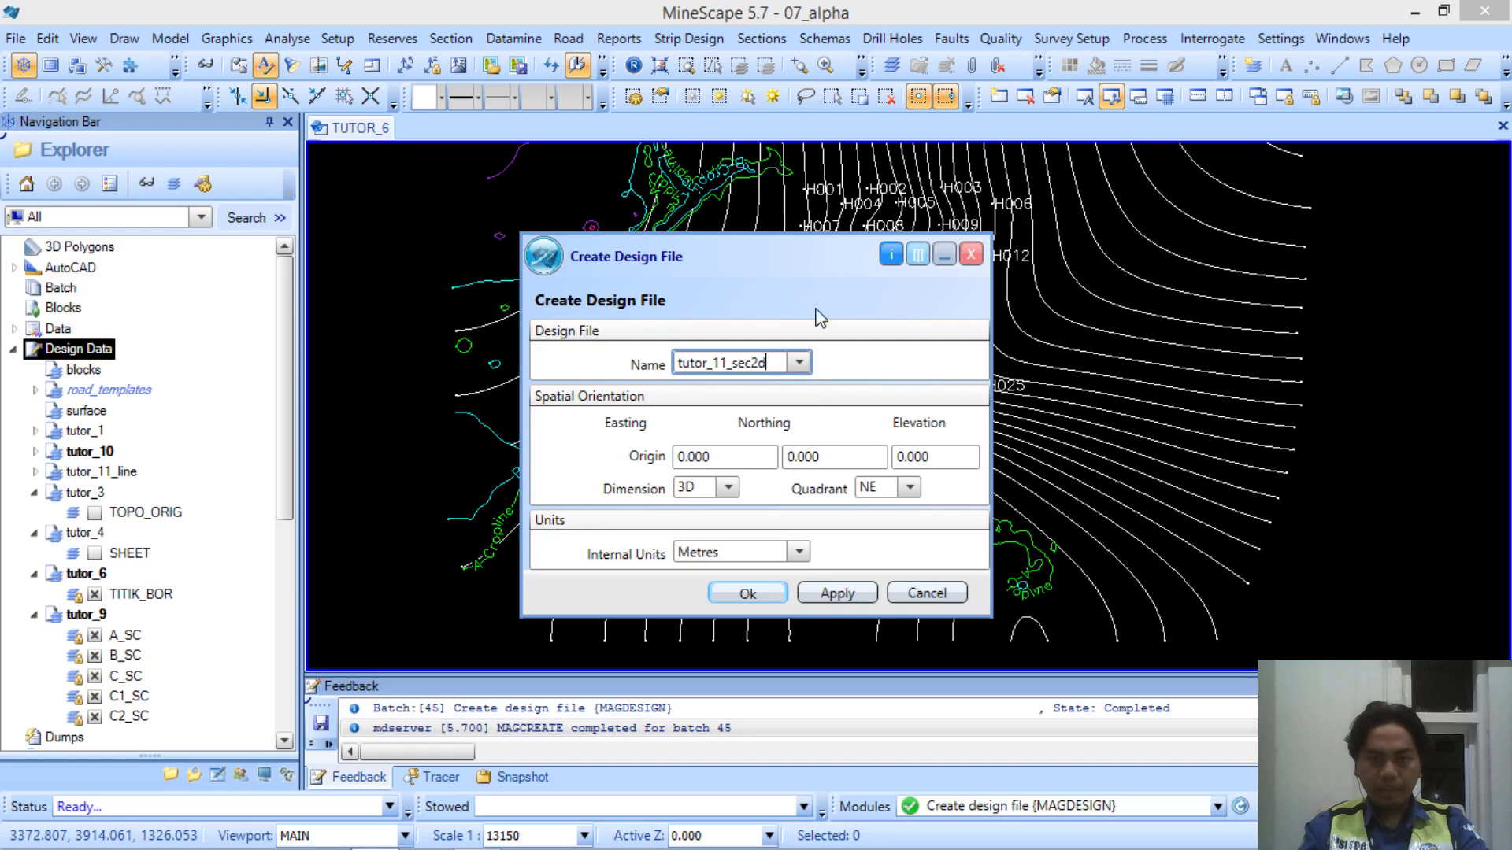
{"action": "left_click", "coordinate": [728, 488]}
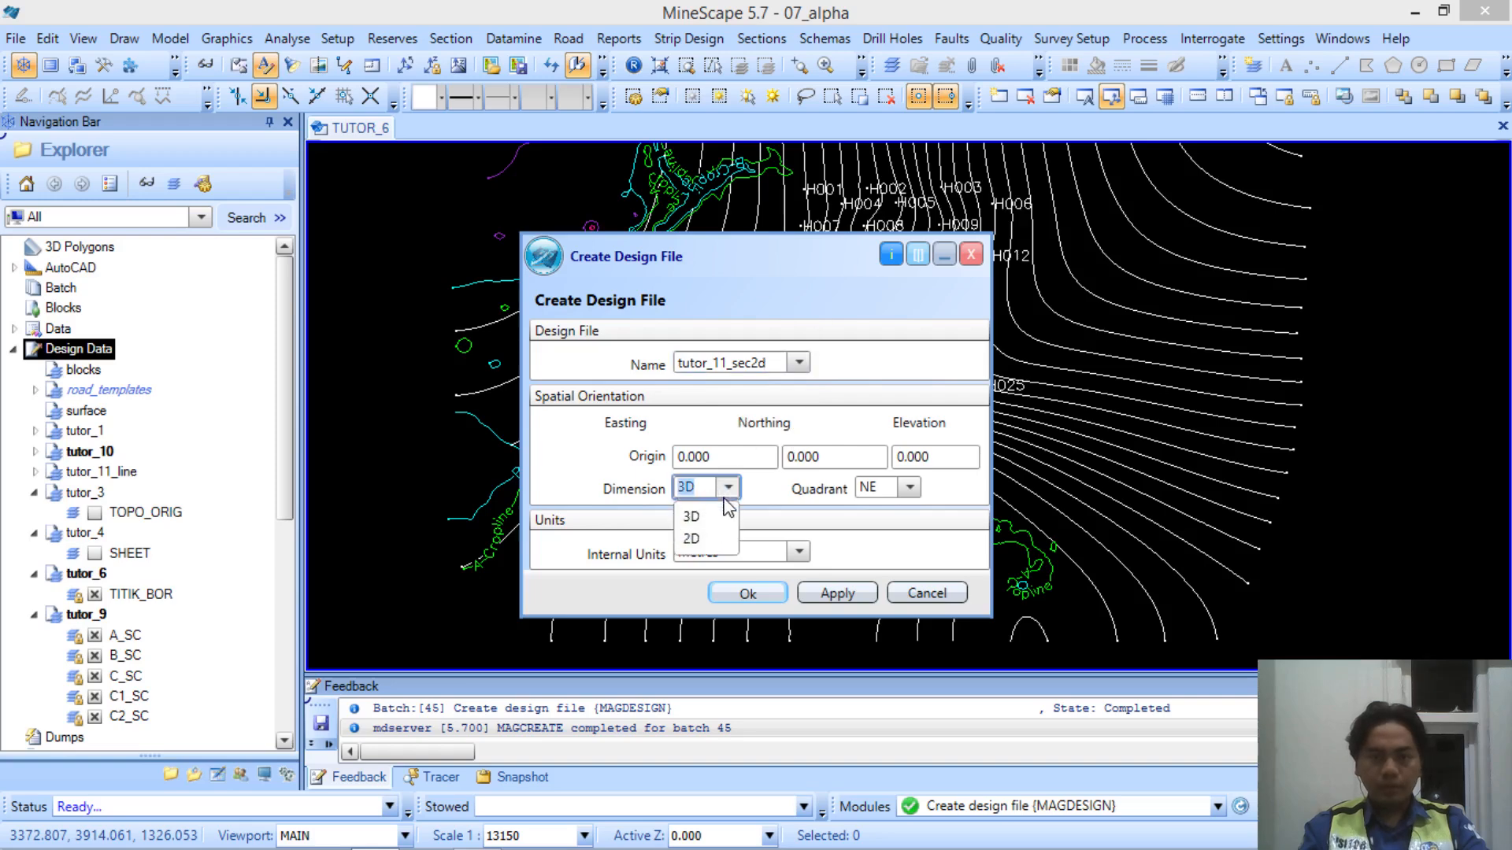
{"action": "left_click", "coordinate": [704, 540]}
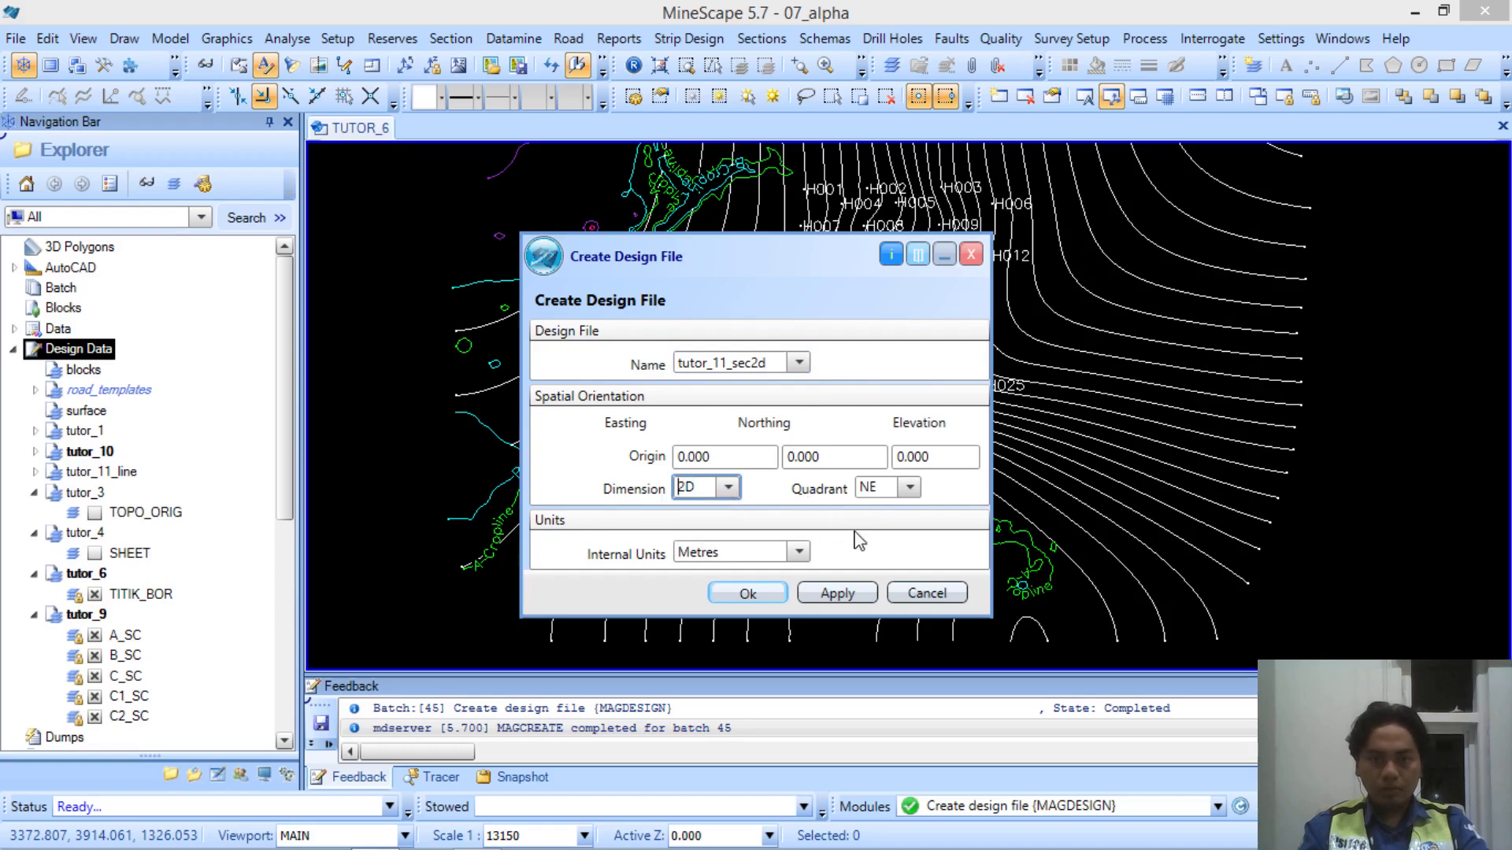
{"action": "left_click", "coordinate": [767, 595]}
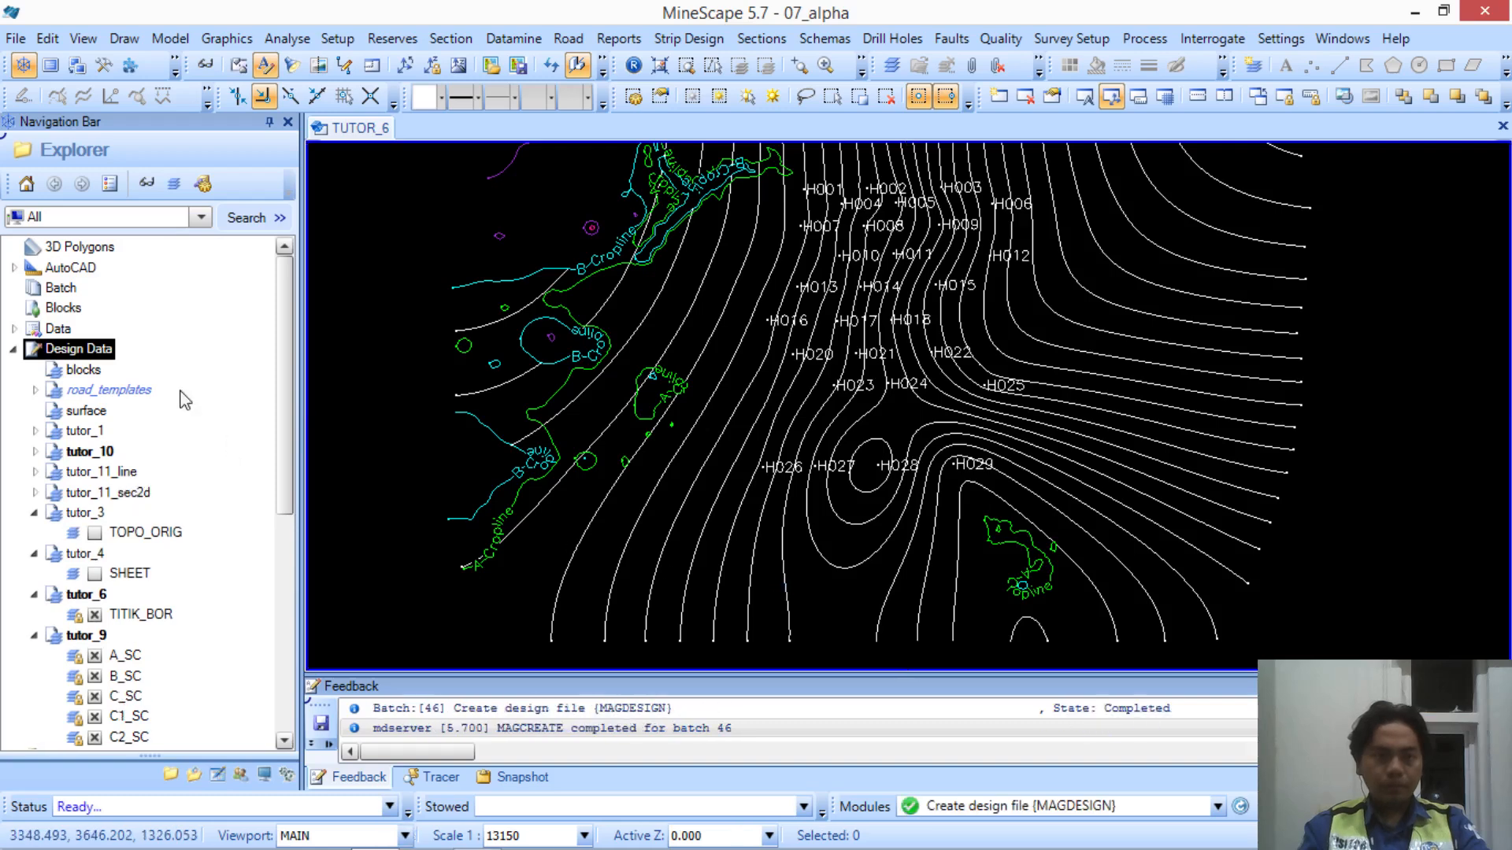
Create a new design file named tutor_11_sec3d with its dimension set to 3D
{"action": "right_click", "coordinate": [112, 352]}
{"action": "left_click", "coordinate": [141, 356]}
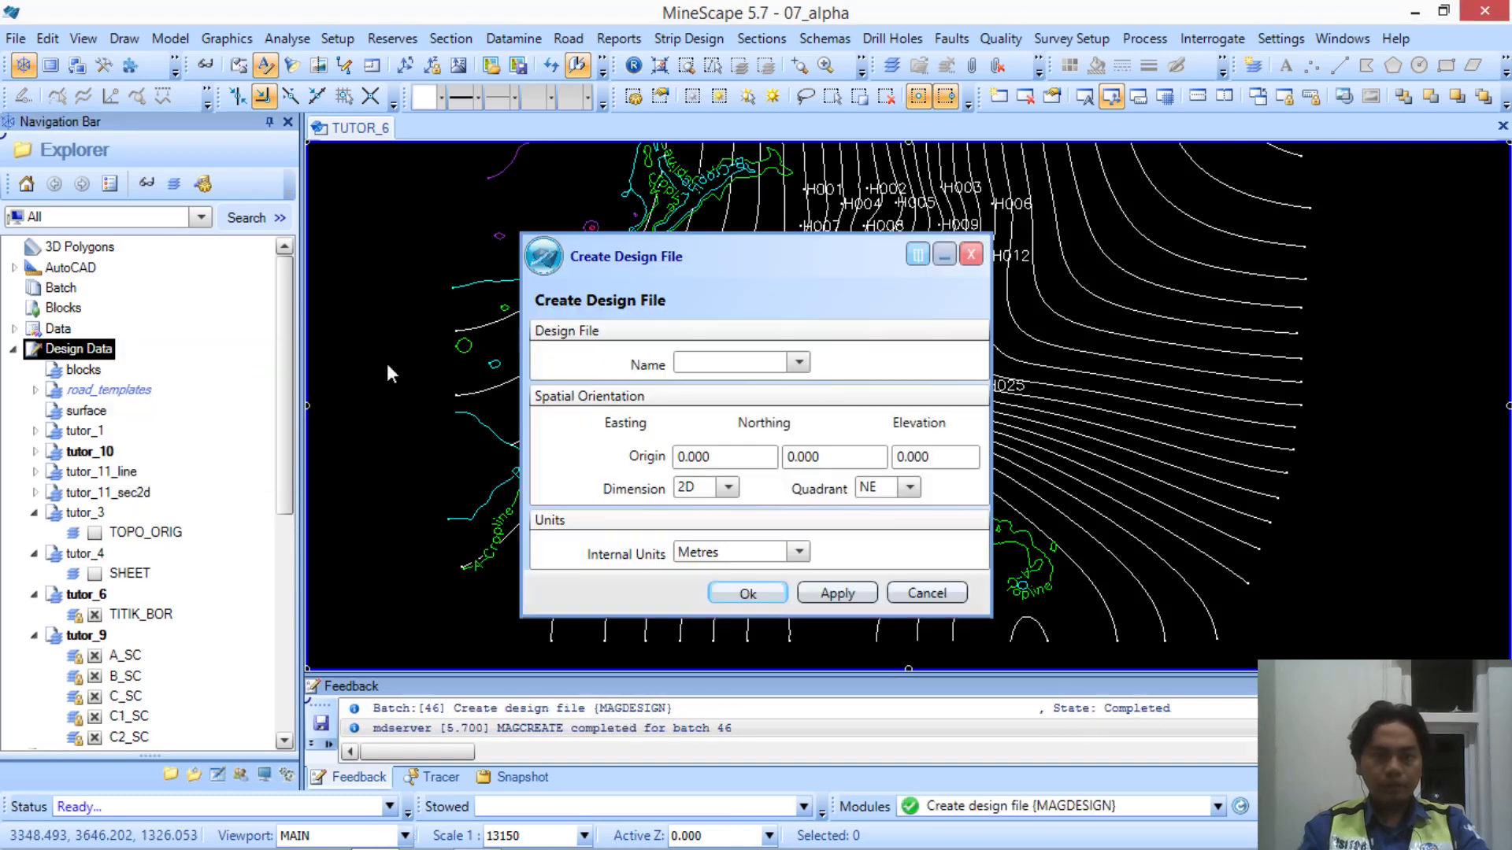
{"action": "left_click", "coordinate": [729, 489]}
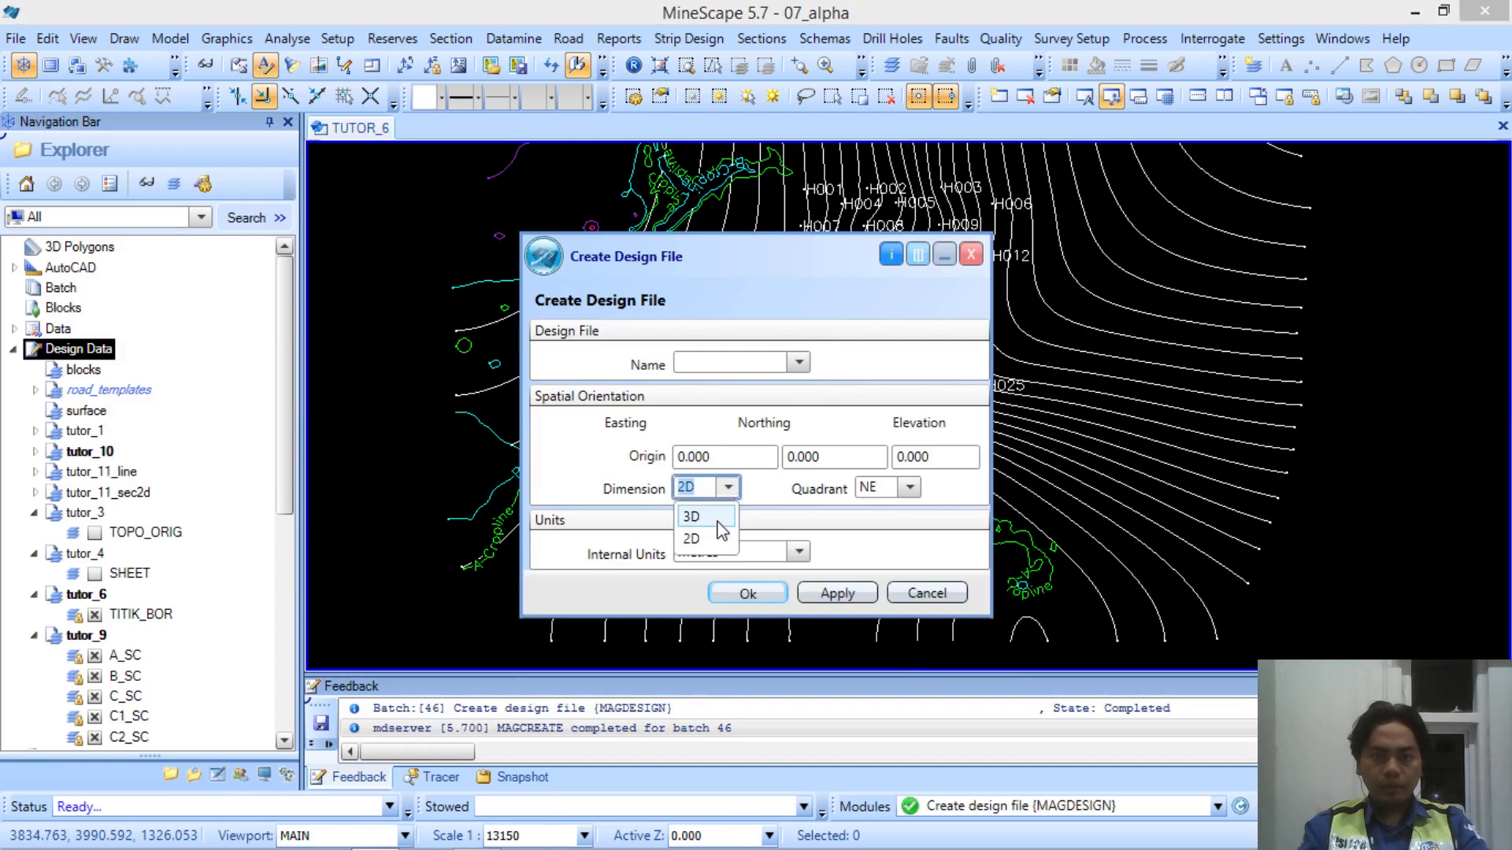
{"action": "left_click", "coordinate": [712, 511]}
{"action": "left_click", "coordinate": [727, 365]}
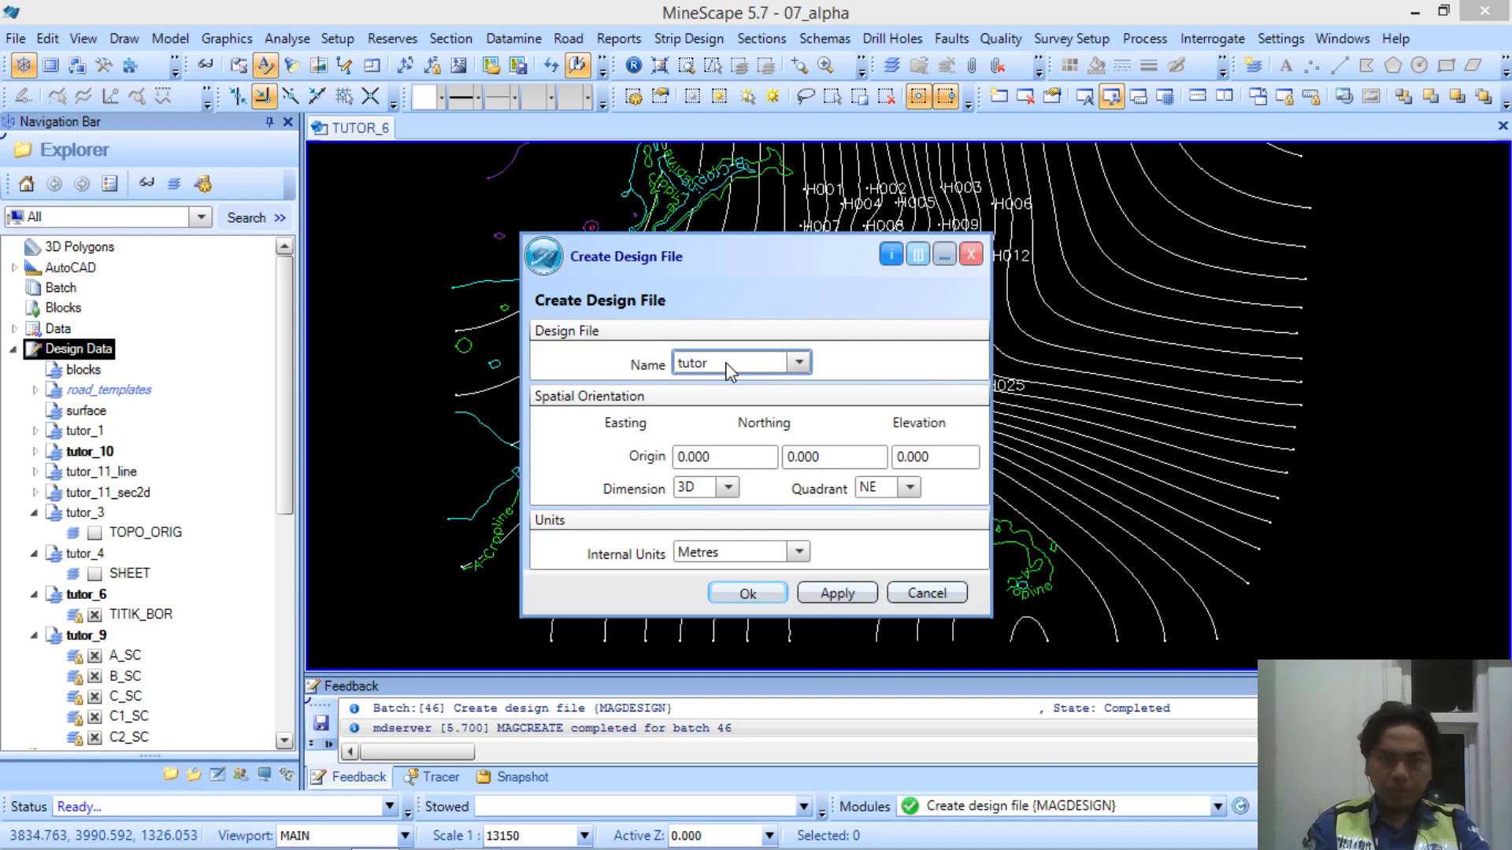
{"action": "type", "text": "tutor_"}
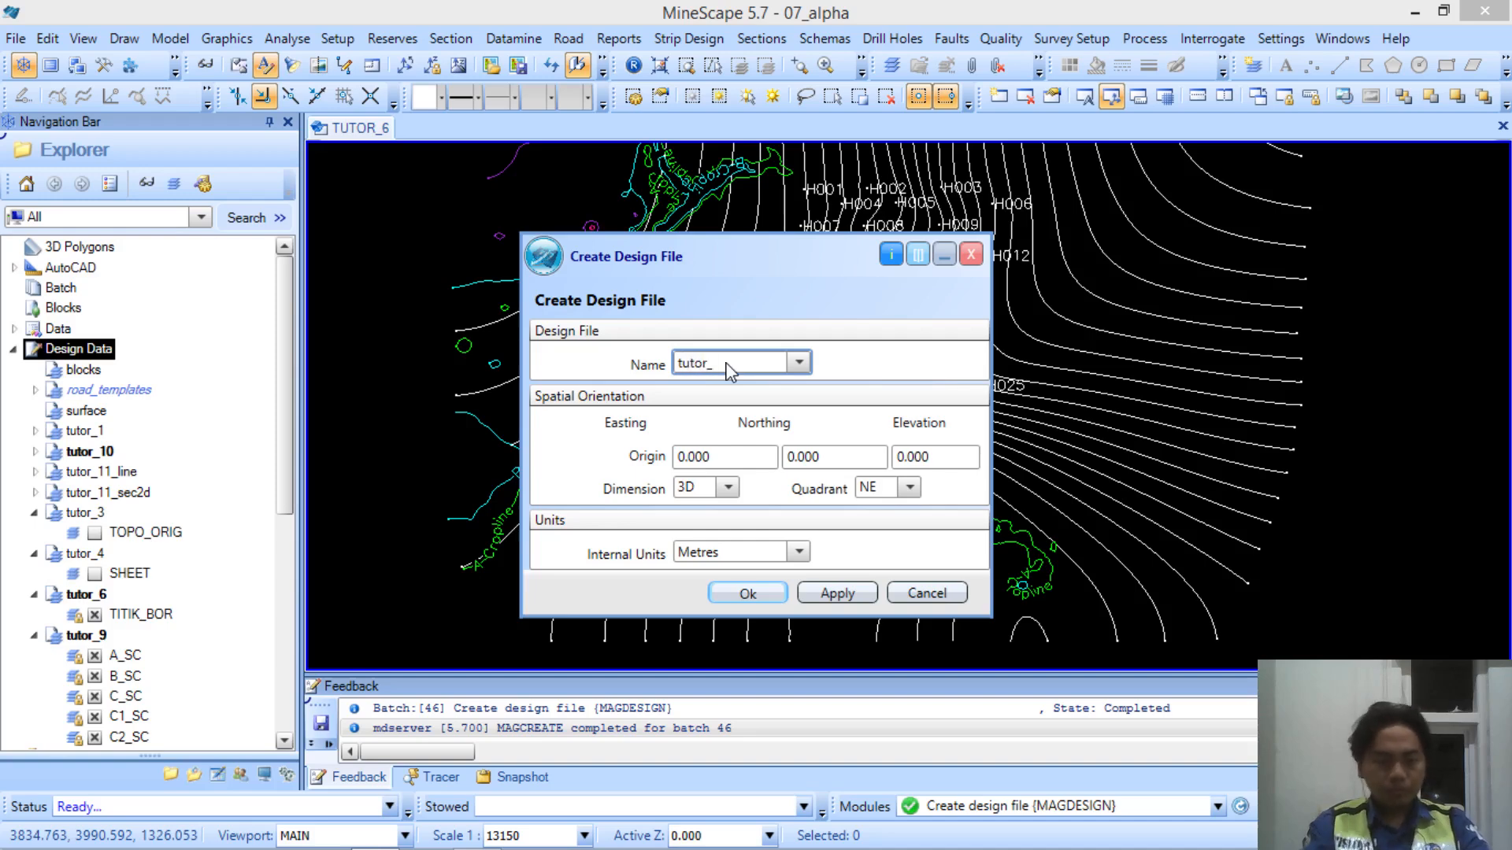
{"action": "type", "text": "11_sec3d"}
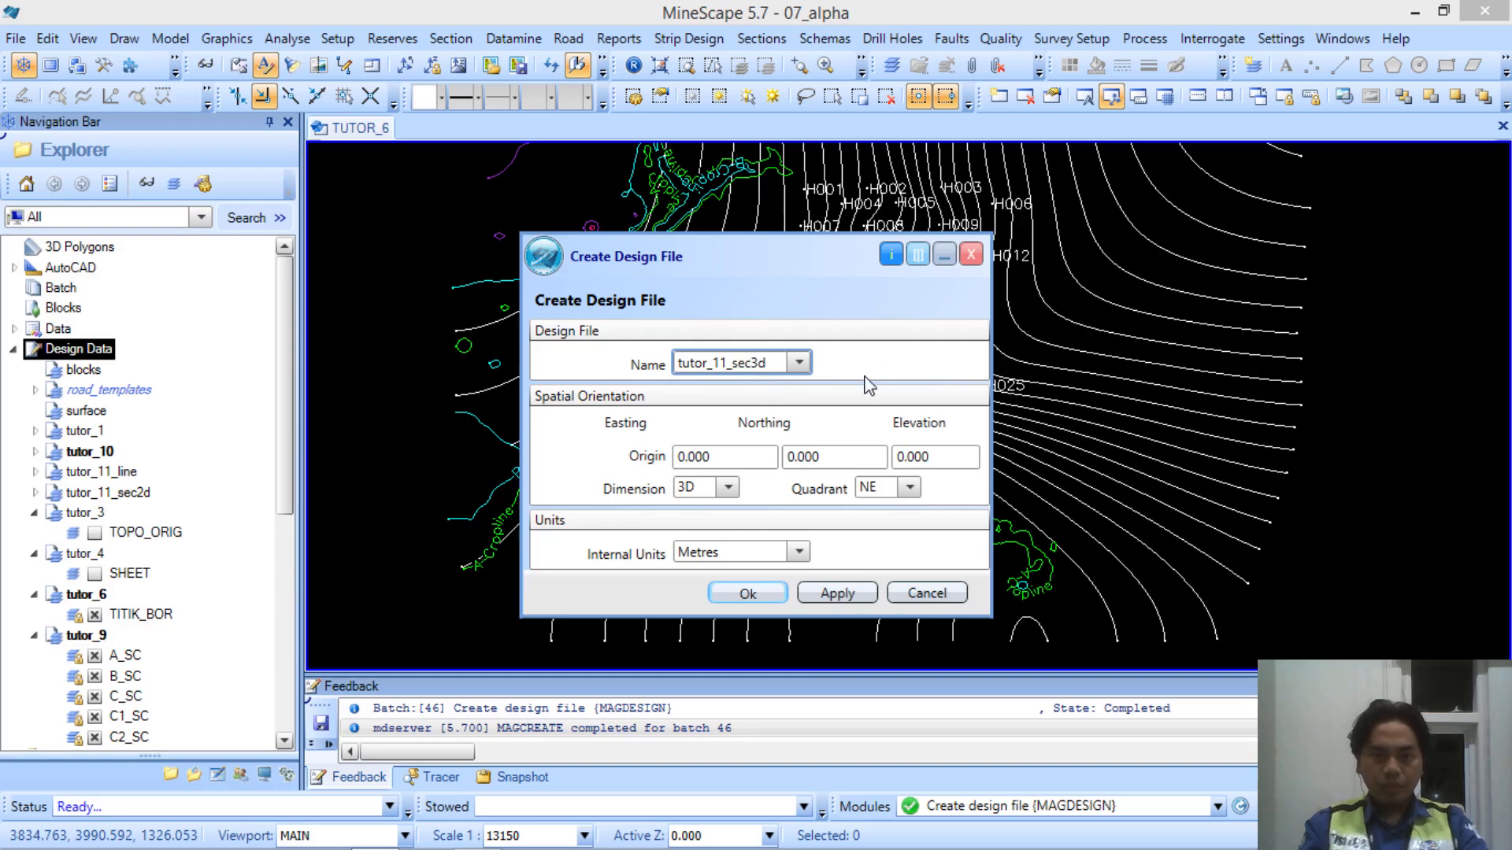
{"action": "left_click", "coordinate": [762, 596]}
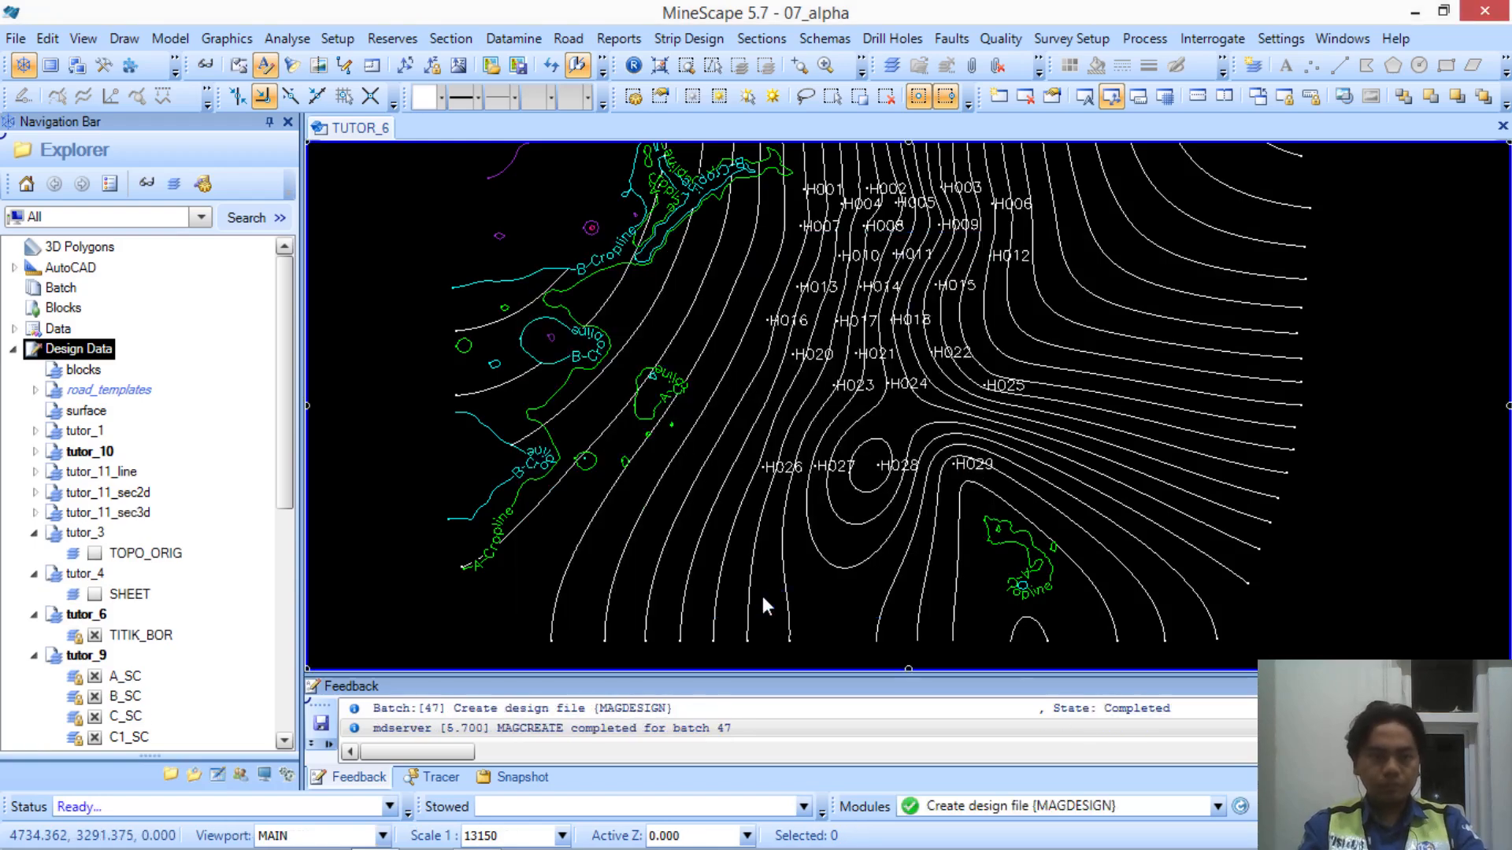
Create a new layer named ON_STRIKE in the tutor_11_line design file
{"action": "left_click", "coordinate": [112, 475]}
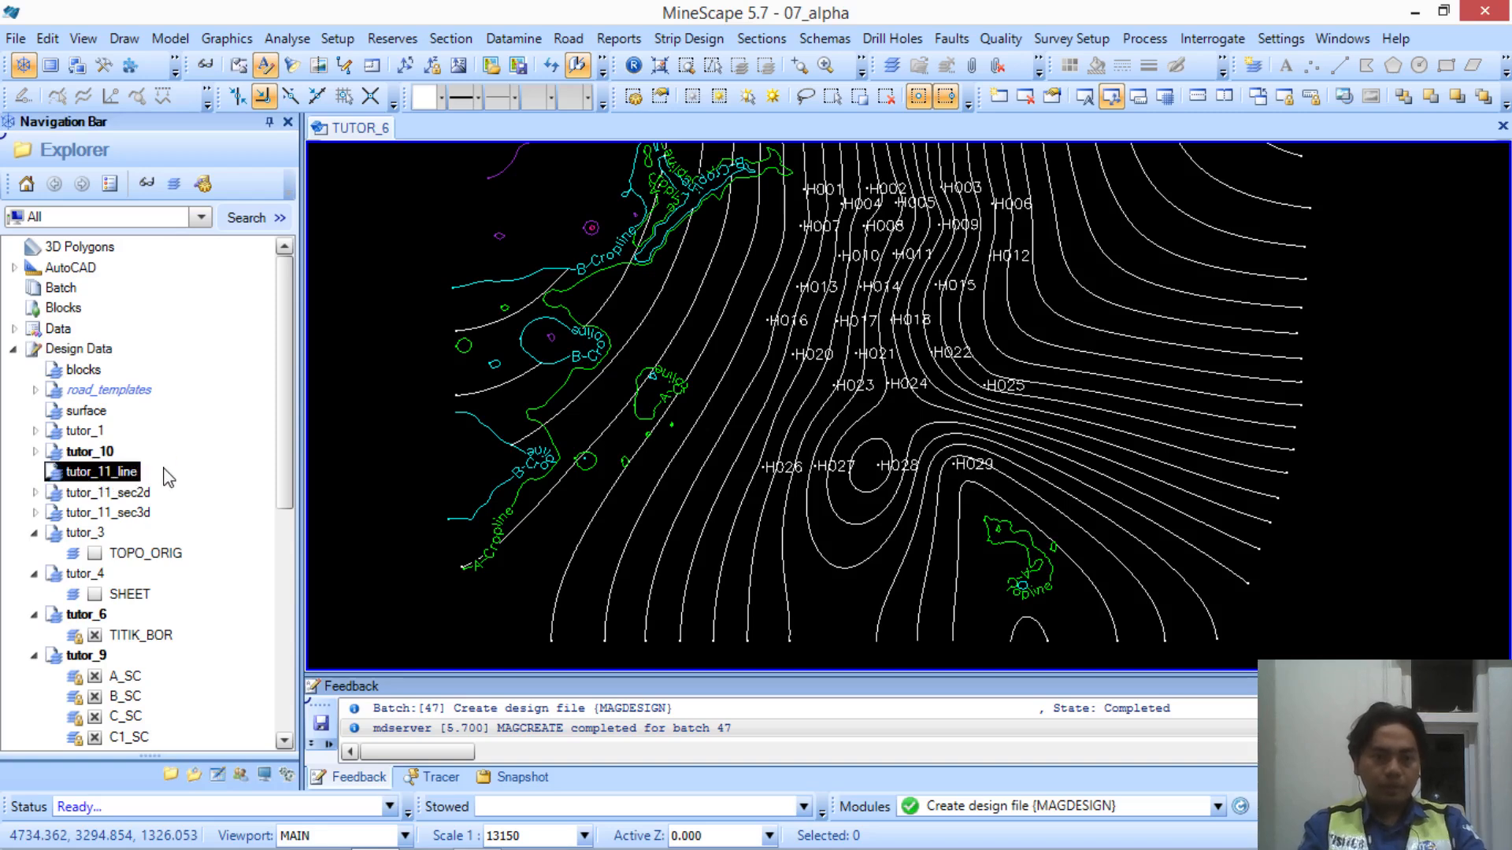
{"action": "right_click", "coordinate": [138, 472]}
{"action": "left_click", "coordinate": [197, 484]}
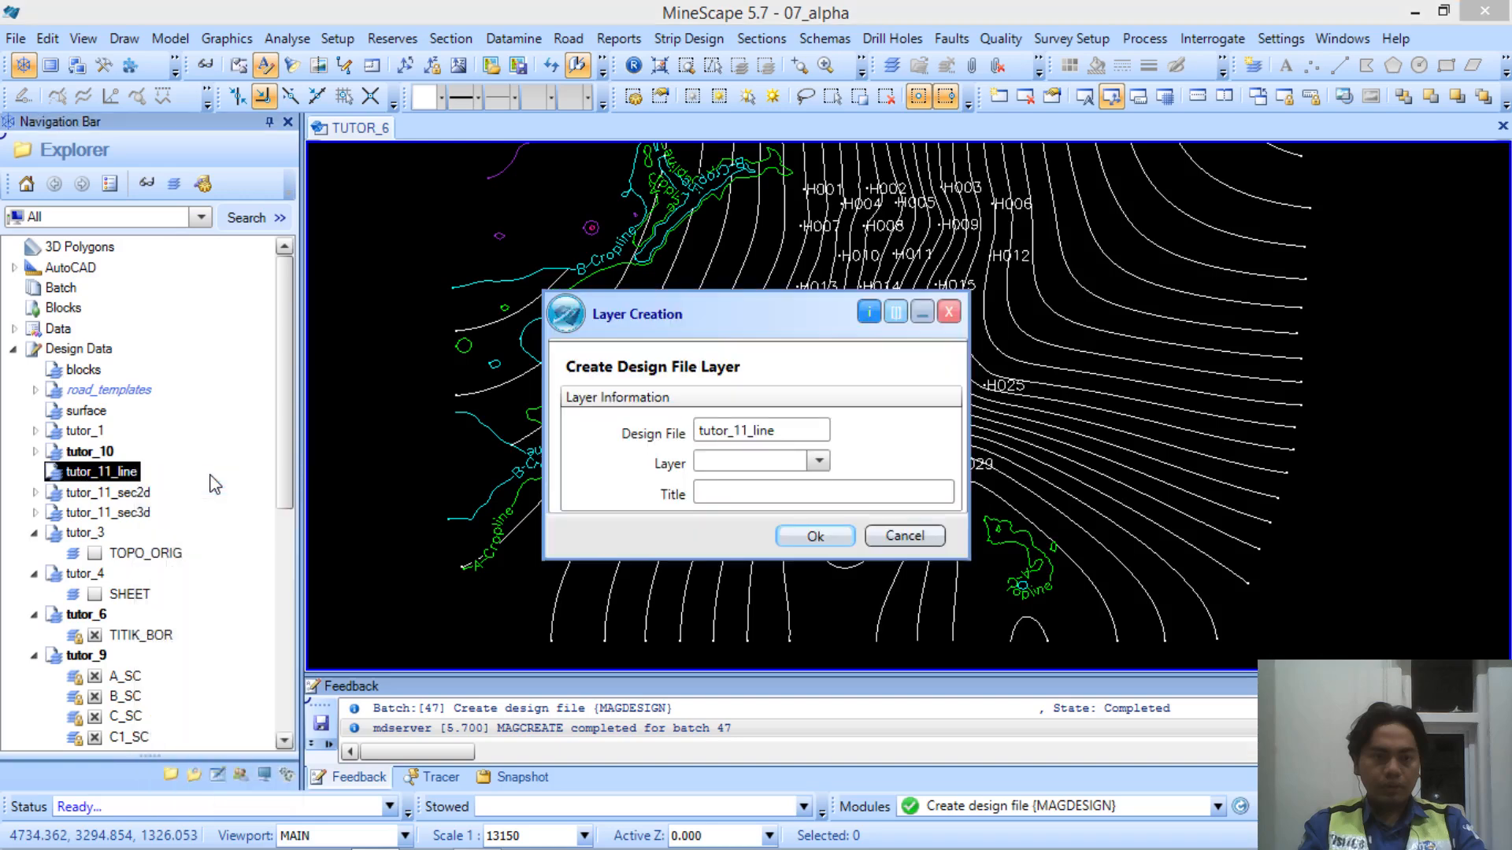
{"action": "left_click", "coordinate": [725, 464]}
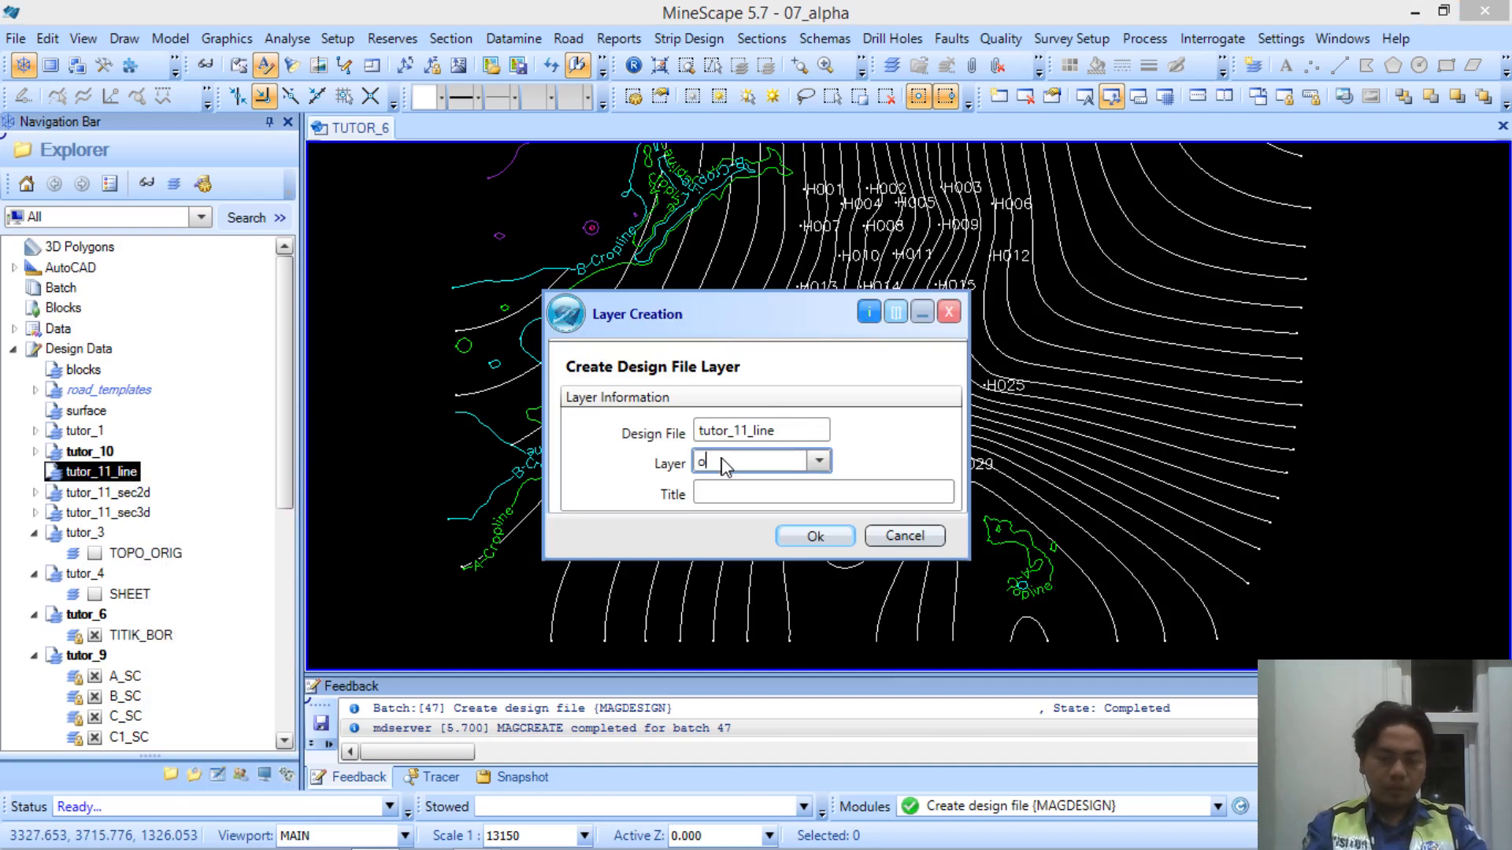
{"action": "left_click", "coordinate": [814, 538]}
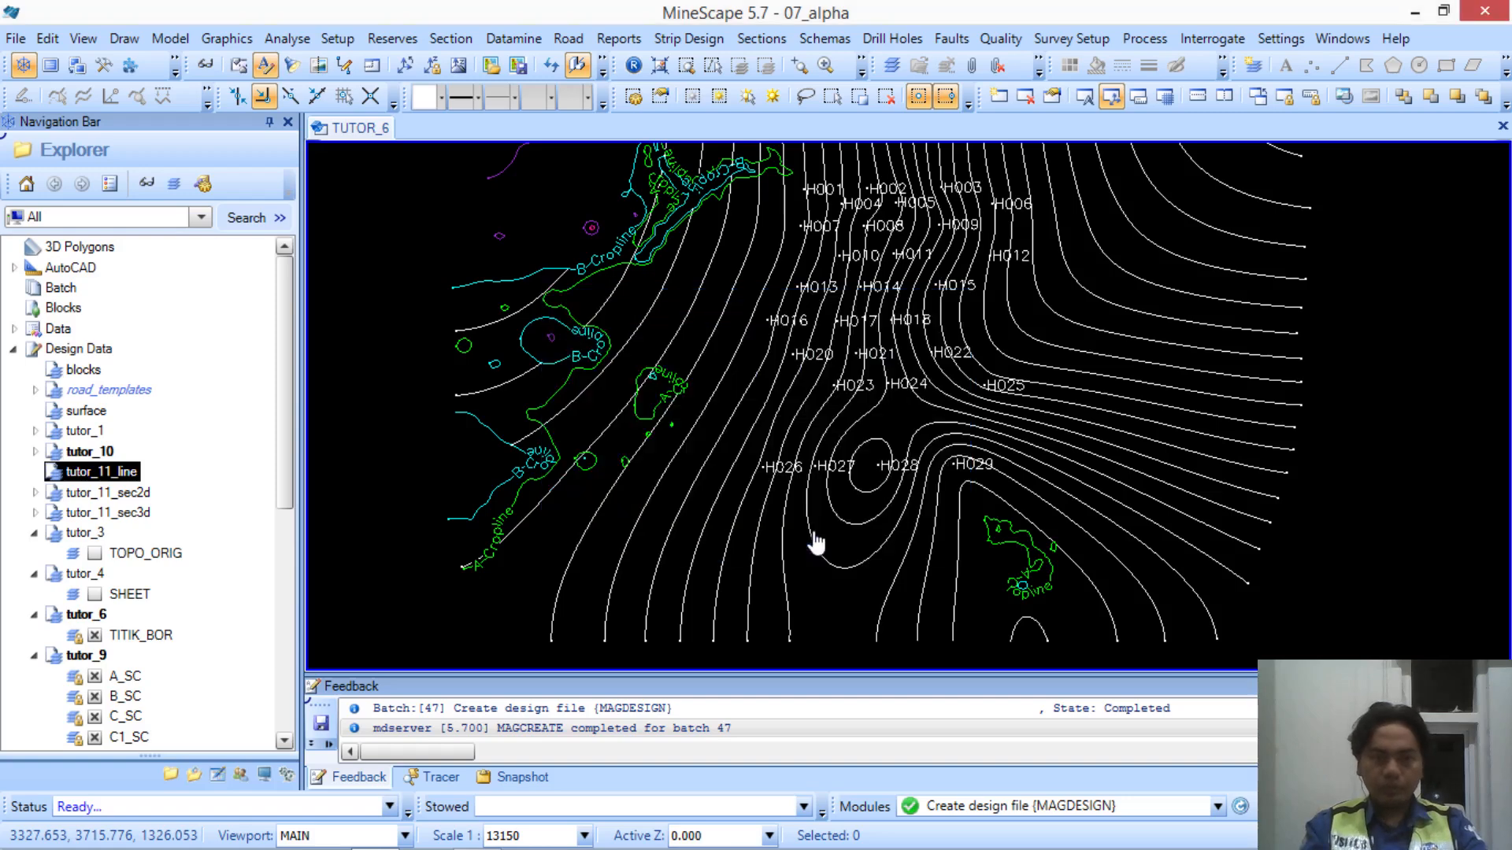
Create a new layer named cross_strike in the tutor_11_line design file
{"action": "right_click", "coordinate": [102, 472]}
{"action": "left_click", "coordinate": [195, 130]}
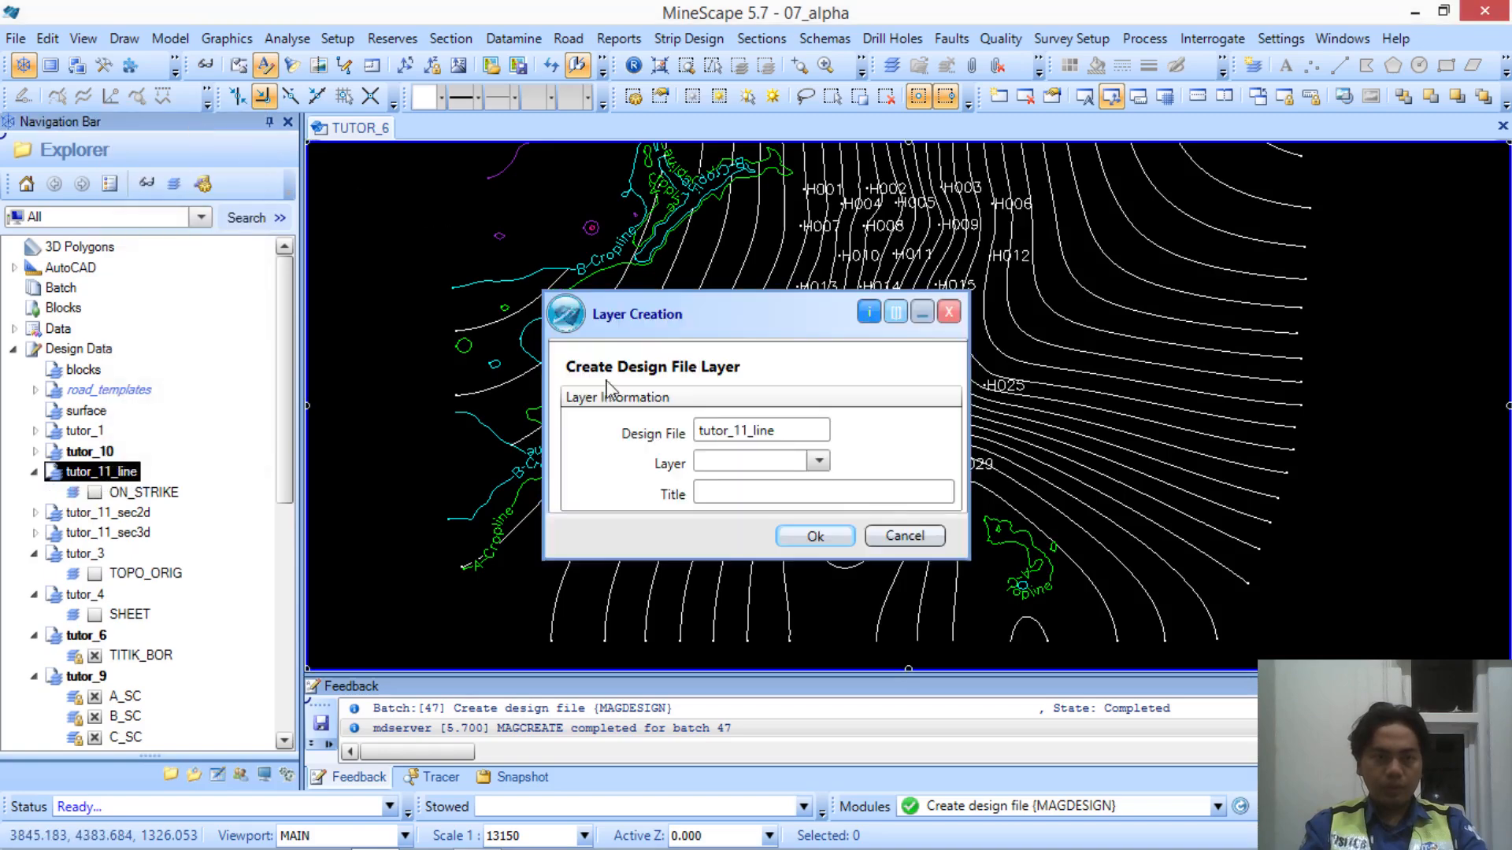
{"action": "left_click", "coordinate": [752, 465]}
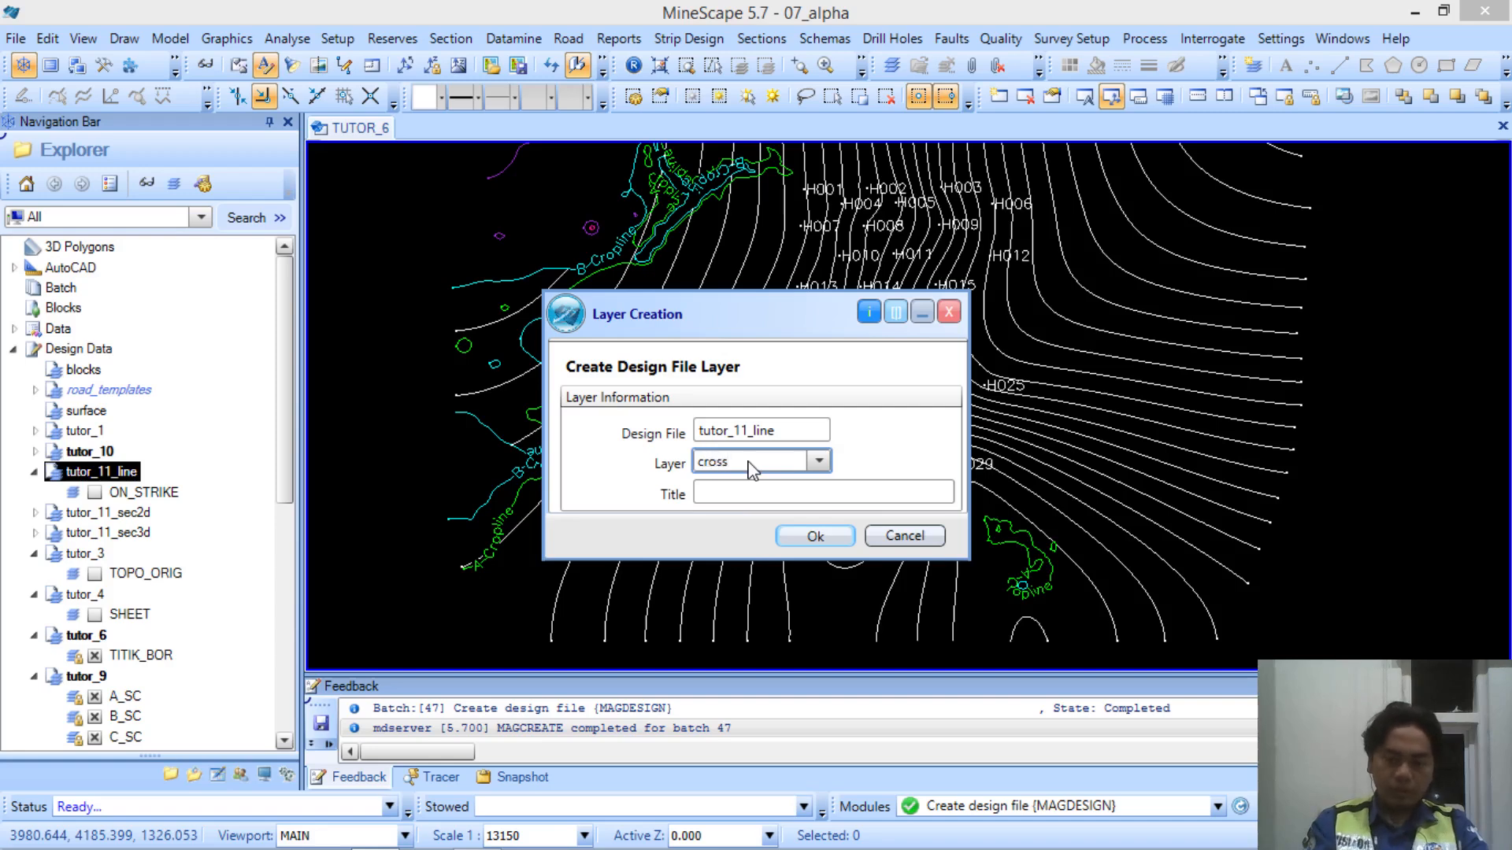
{"action": "type", "text": "cross_strike"}
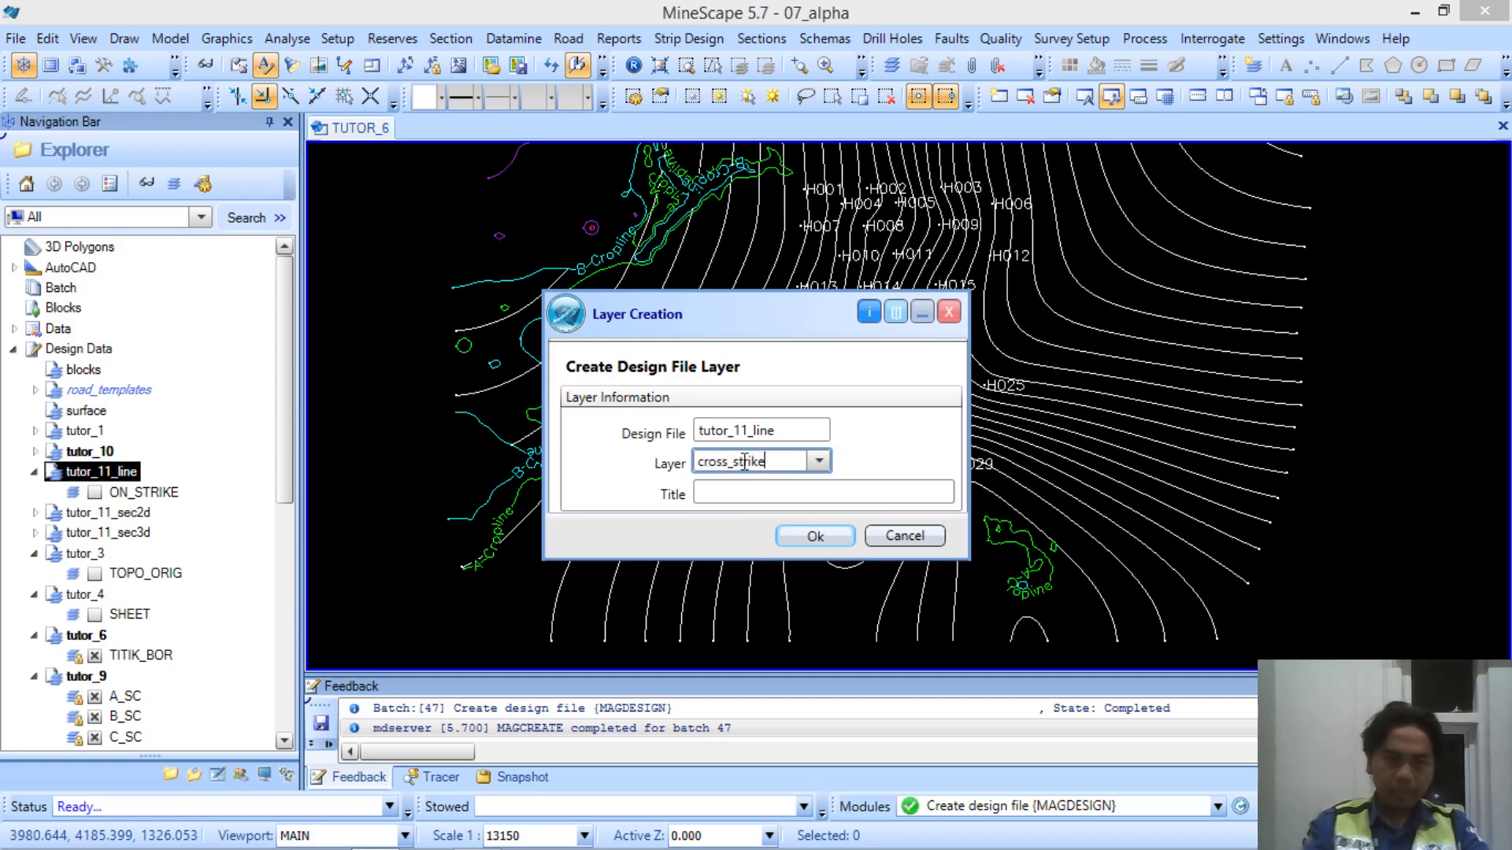
{"action": "left_click", "coordinate": [817, 537]}
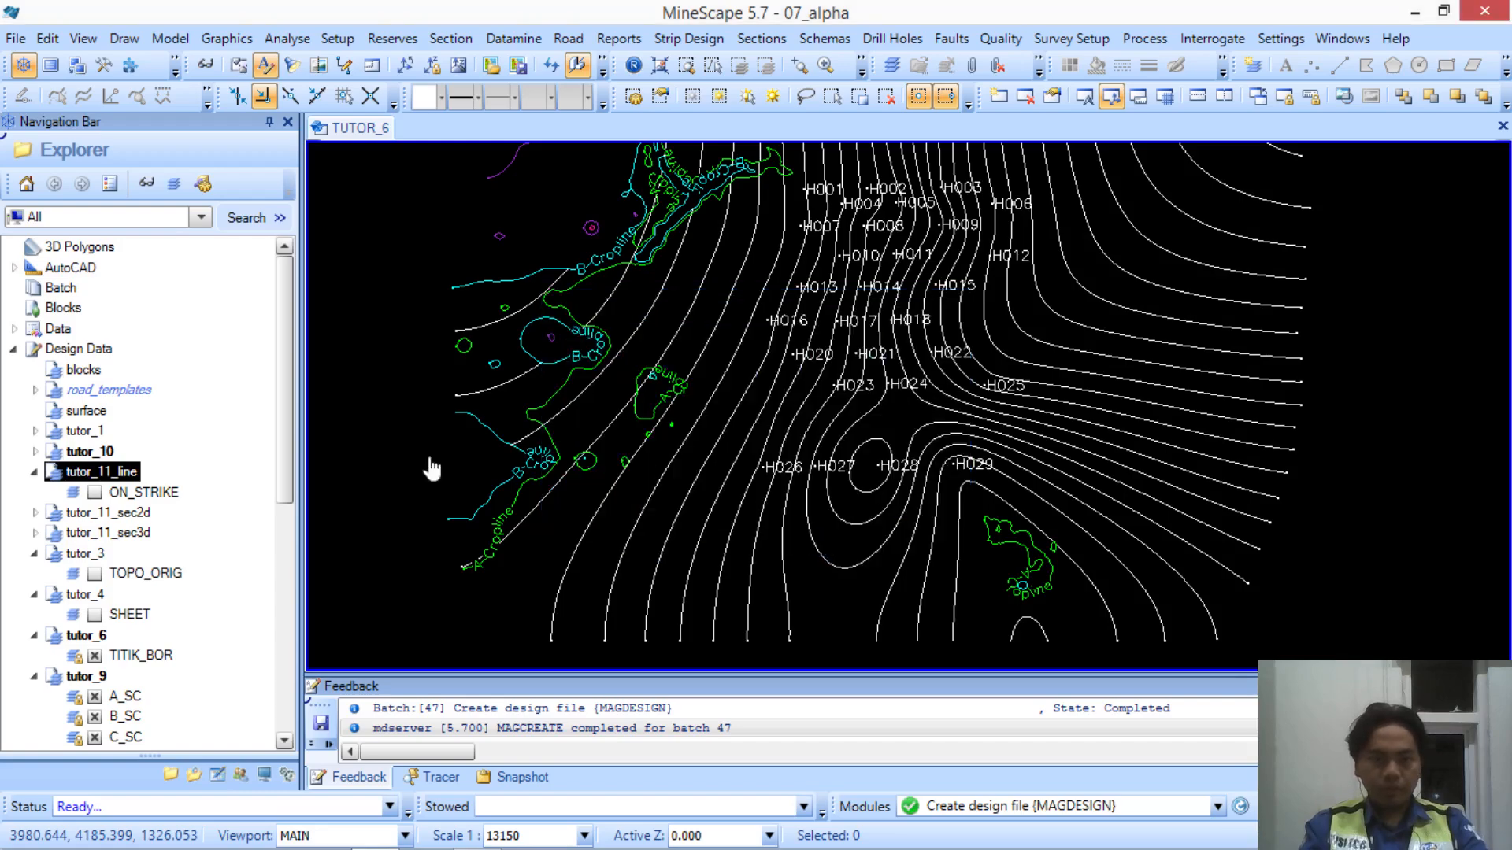
Open the ON_STRIKE layer of tutor_11_line for editing
{"action": "right_click", "coordinate": [126, 472]}
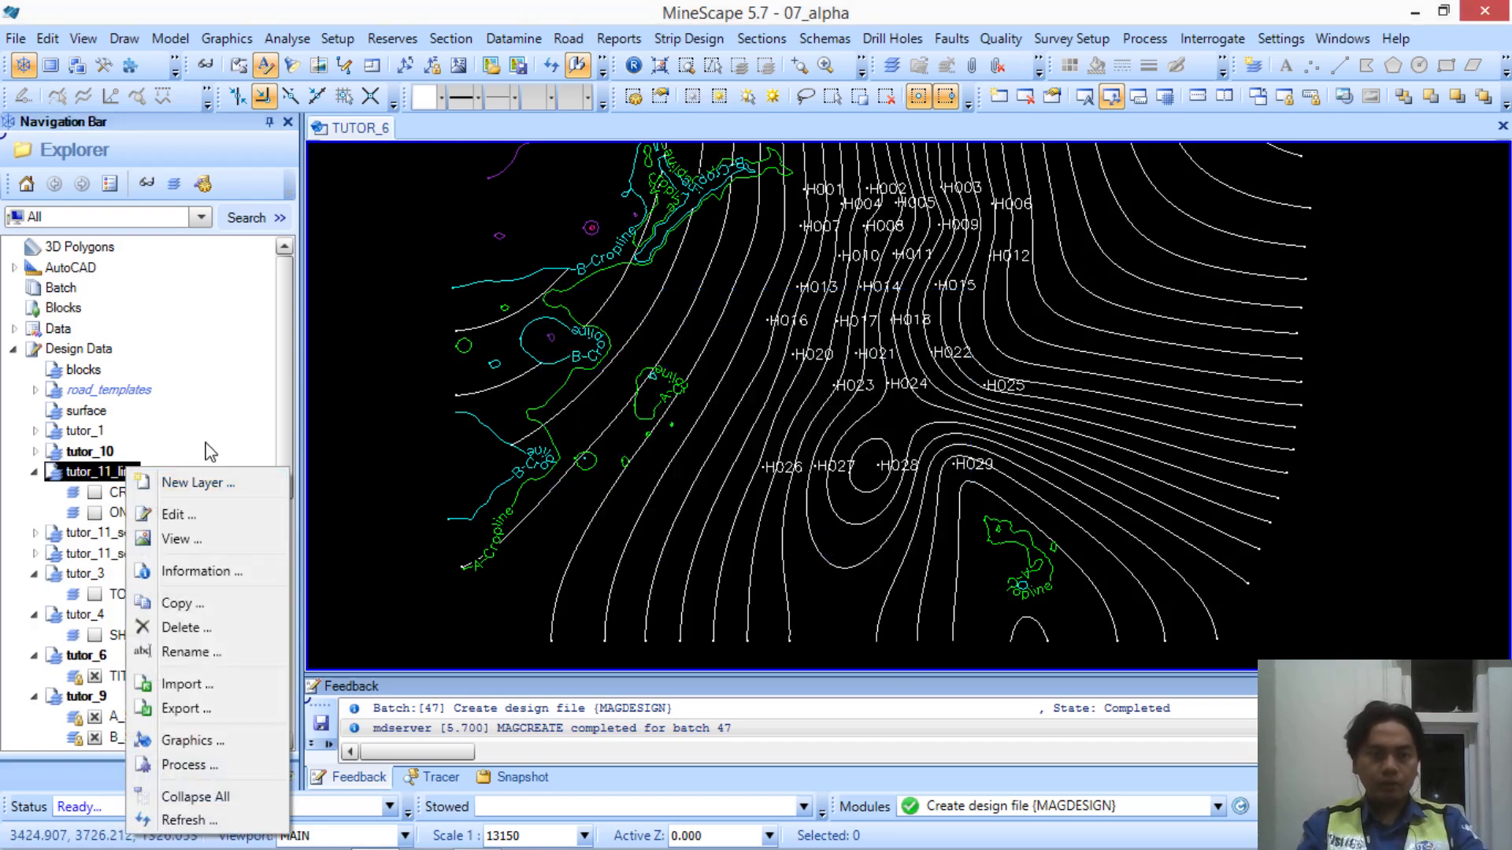
{"action": "key", "text": "Escape"}
{"action": "left_click", "coordinate": [195, 495]}
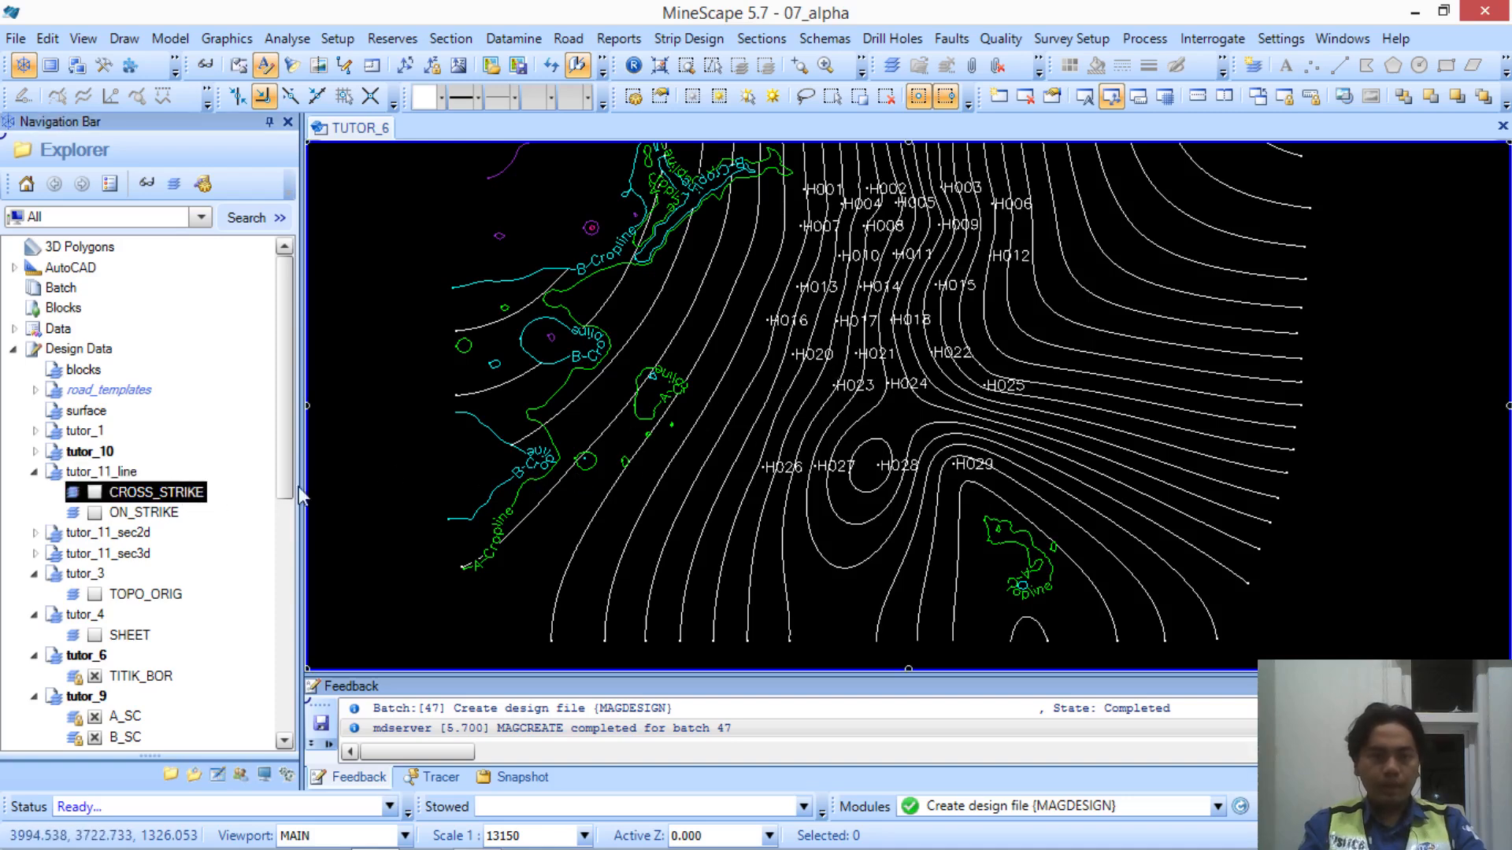
{"action": "left_click", "coordinate": [173, 516]}
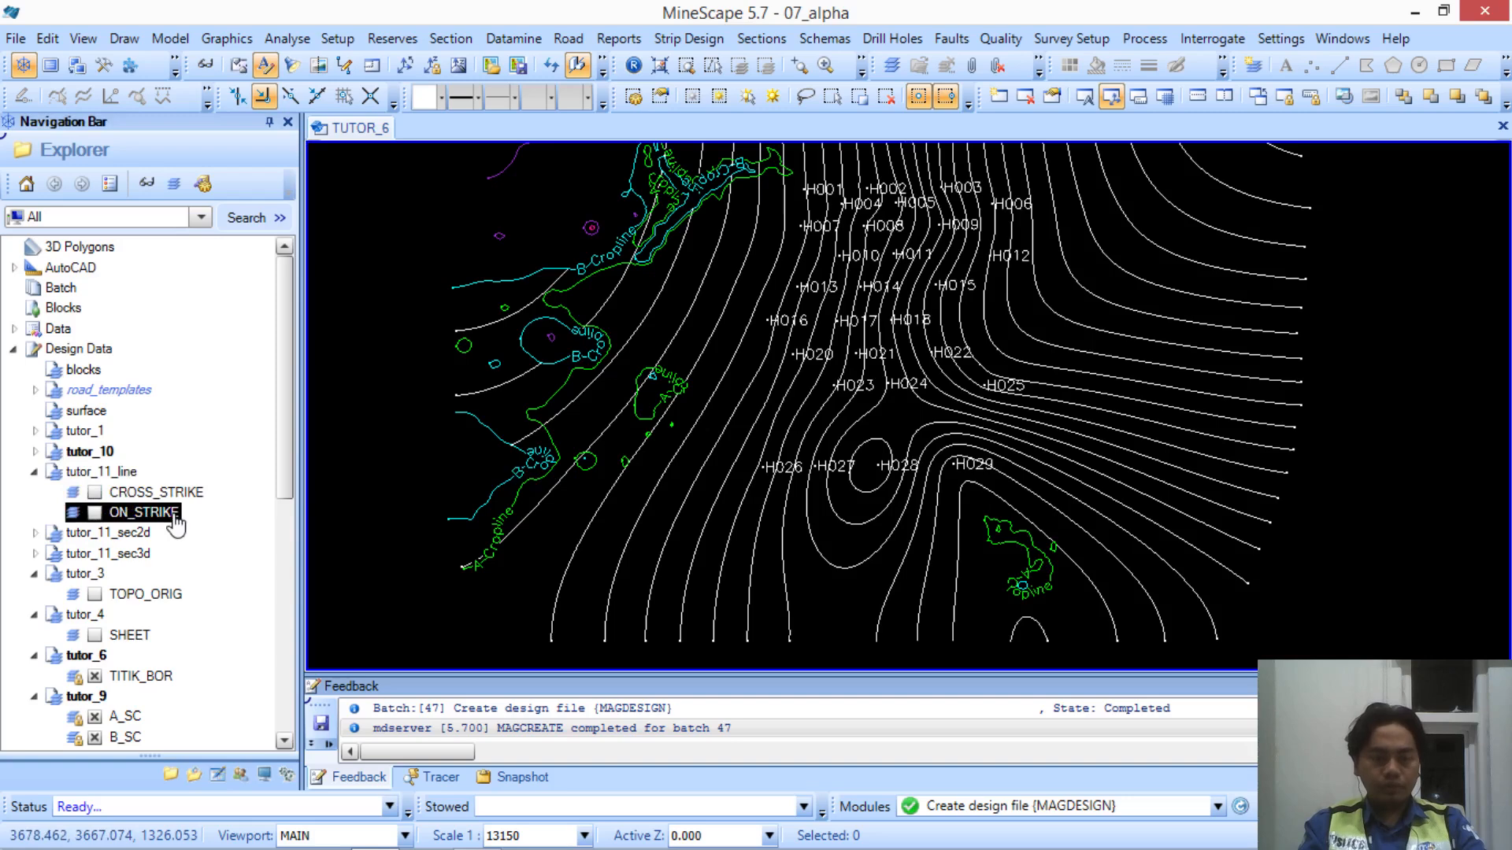
{"action": "right_click", "coordinate": [175, 517]}
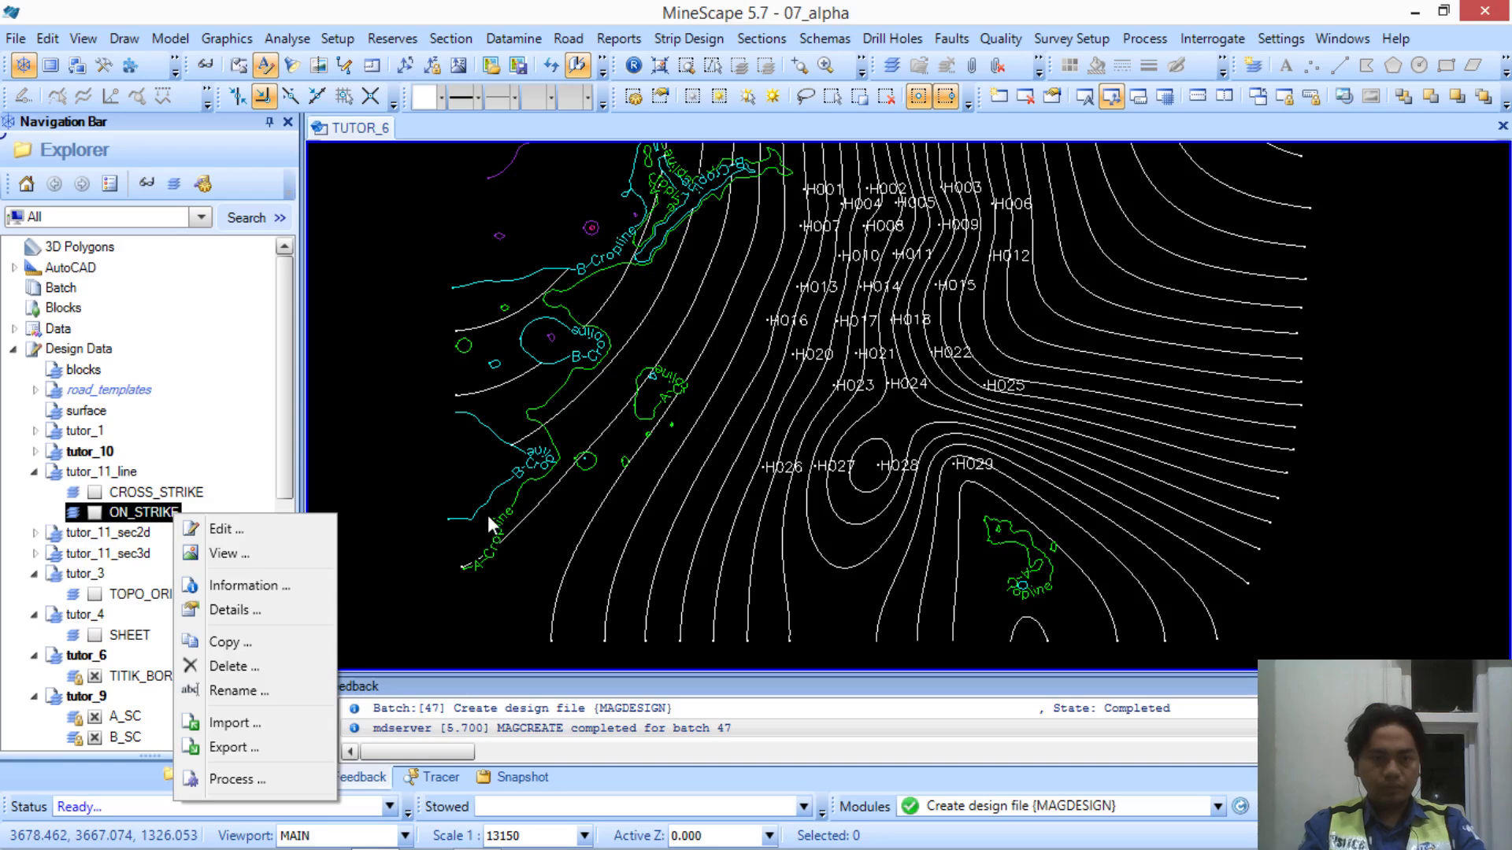
{"action": "left_click", "coordinate": [226, 529]}
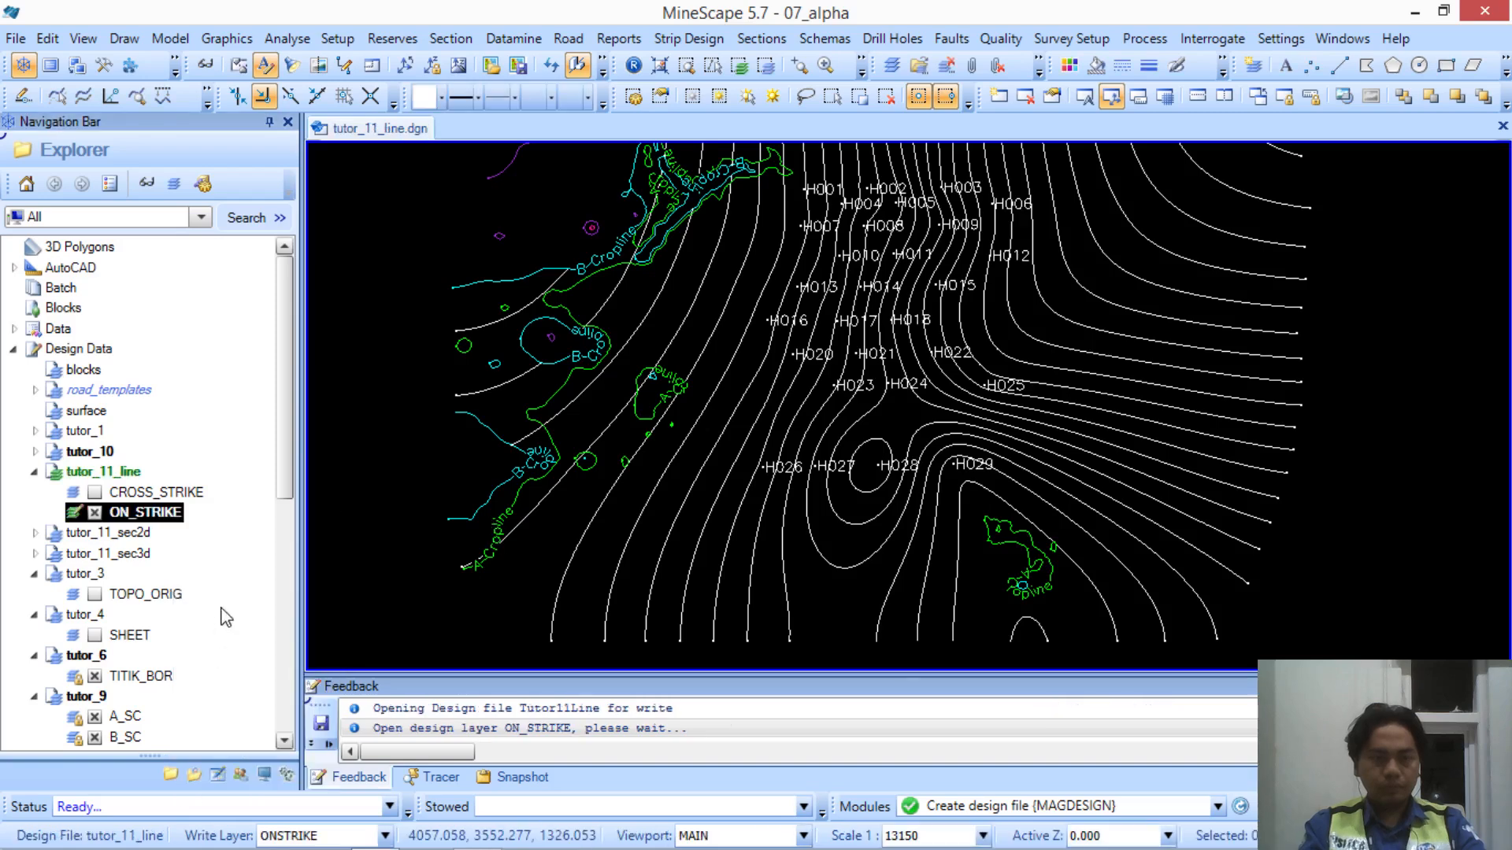
Try to draw a roughly north-south linestring about 1110 long from just north of H004 to just south of H027
{"action": "middle_click_drag", "start_coordinate": [984, 369], "coordinate": [1002, 425]}
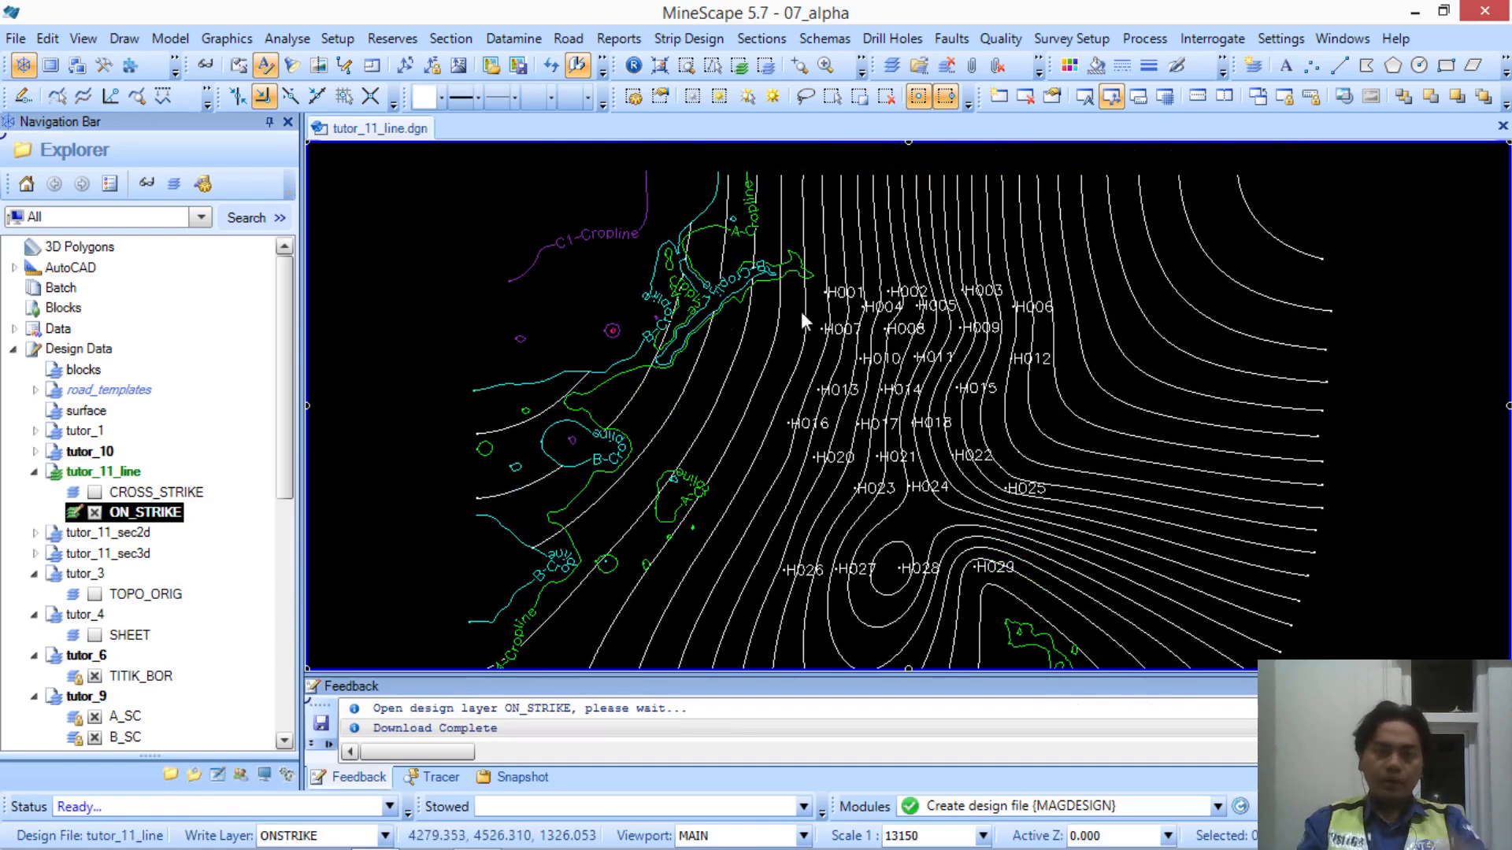
{"action": "middle_click_drag", "start_coordinate": [962, 462], "coordinate": [946, 436]}
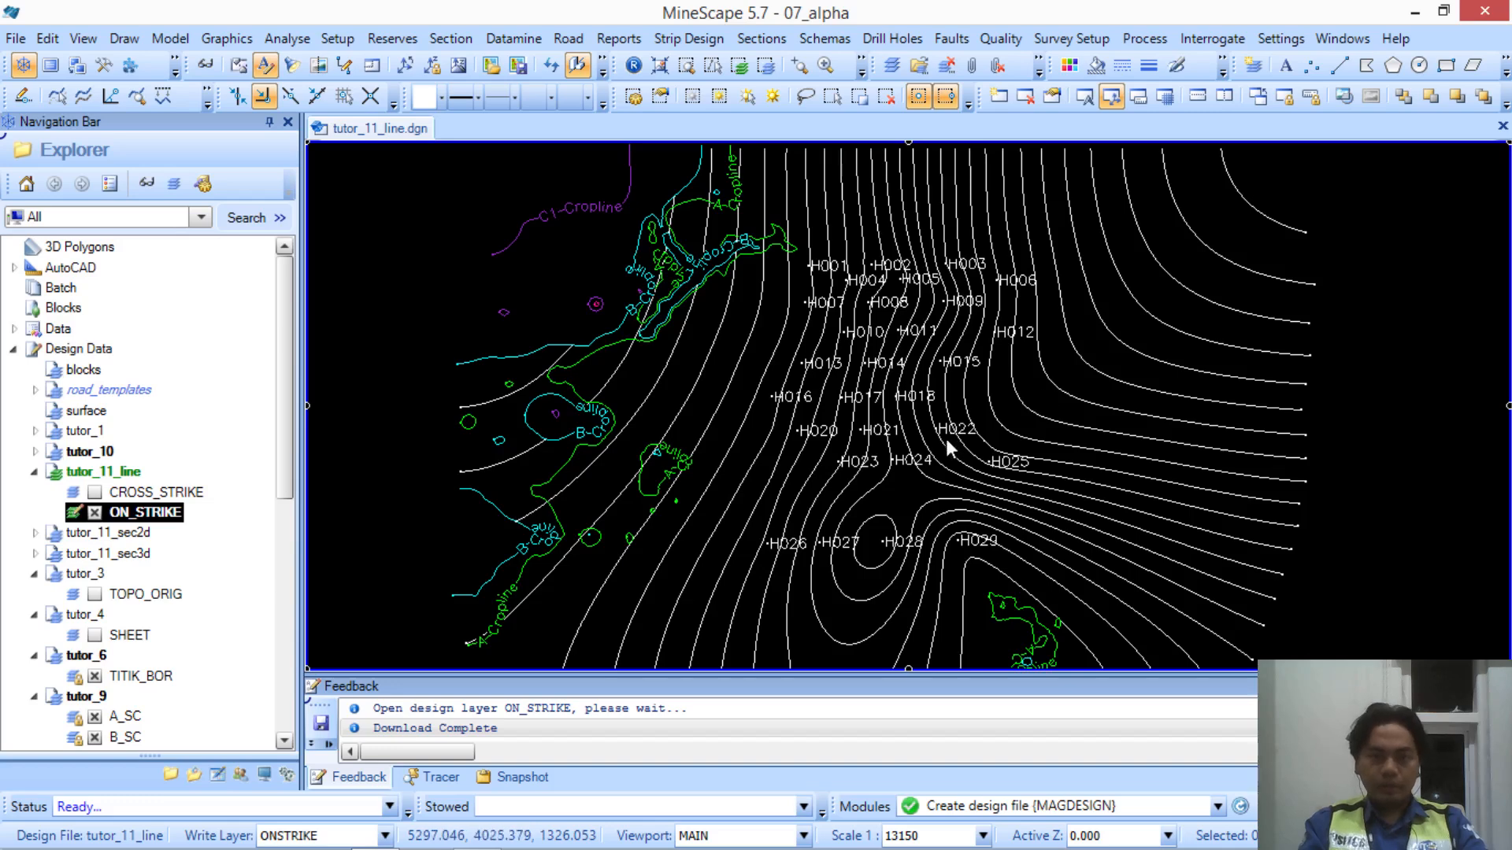
{"action": "mouse_move", "coordinate": [885, 430]}
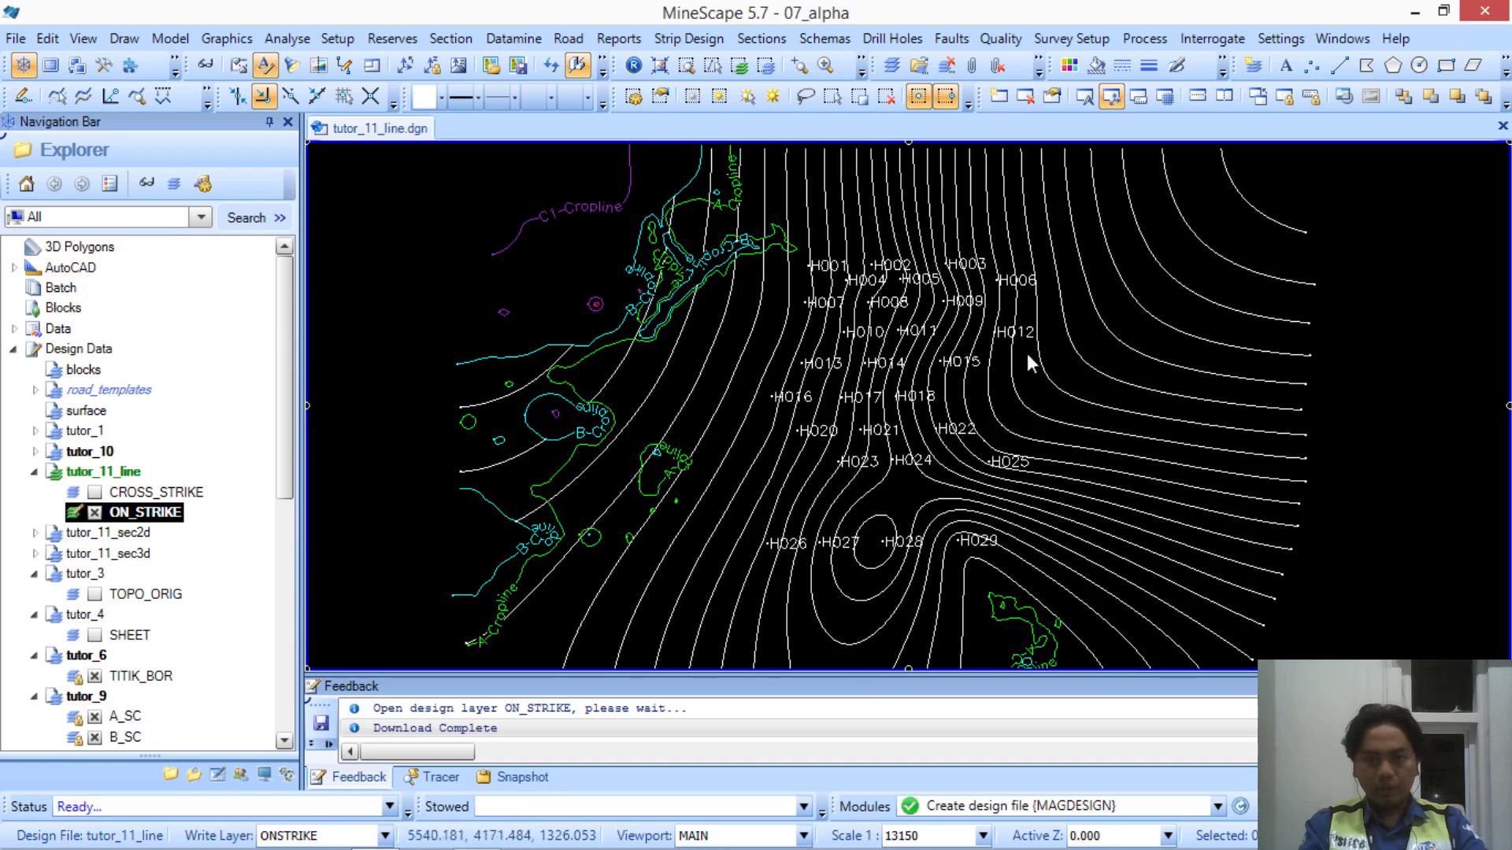
{"action": "scroll", "coordinate": [942, 429], "scroll_direction": "up", "scroll_amount": 3}
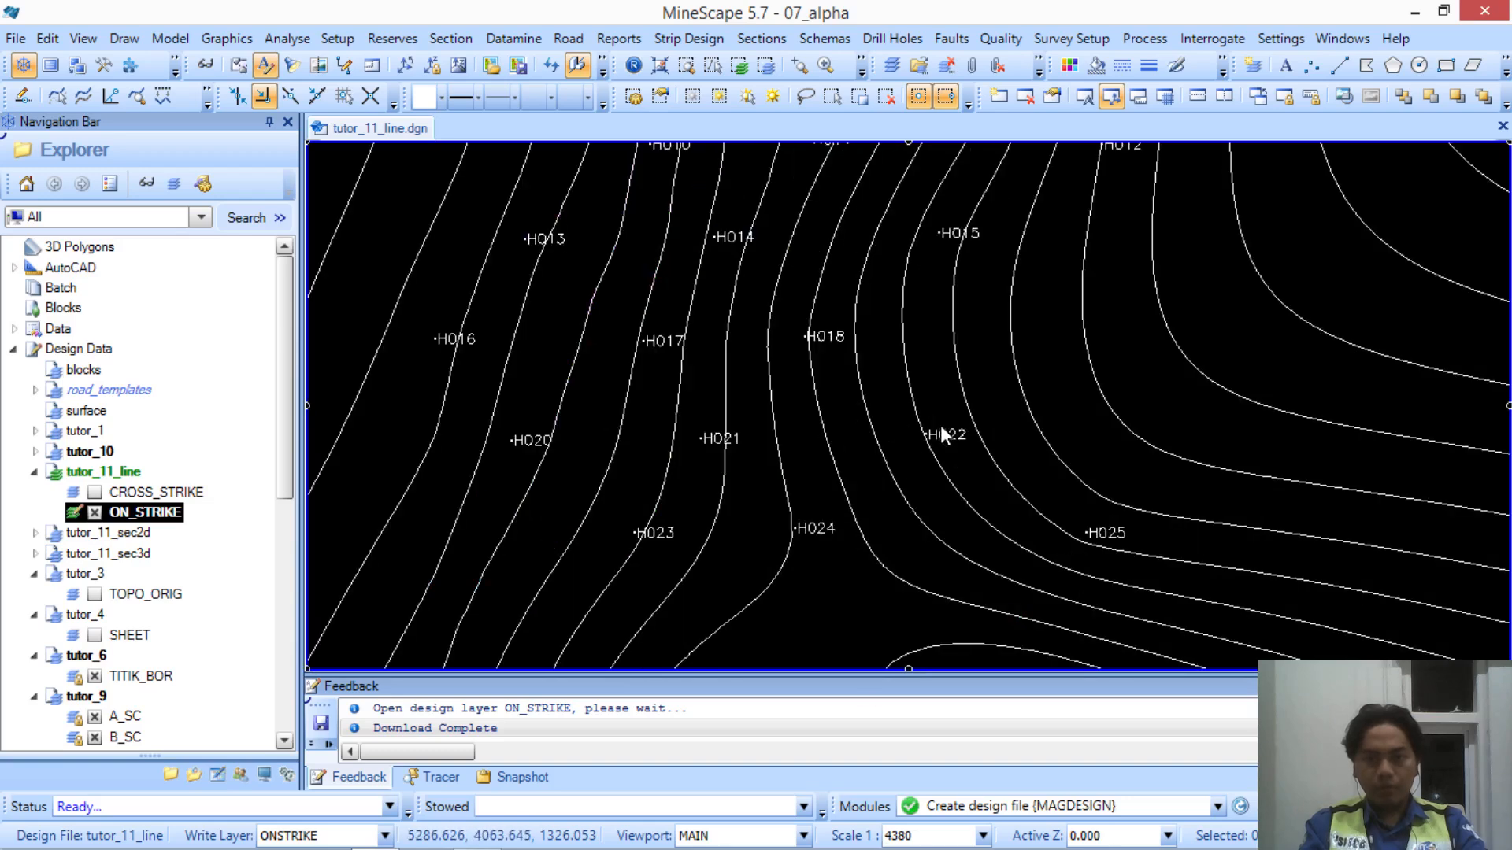
{"action": "scroll", "coordinate": [942, 430], "scroll_direction": "down", "scroll_amount": 3}
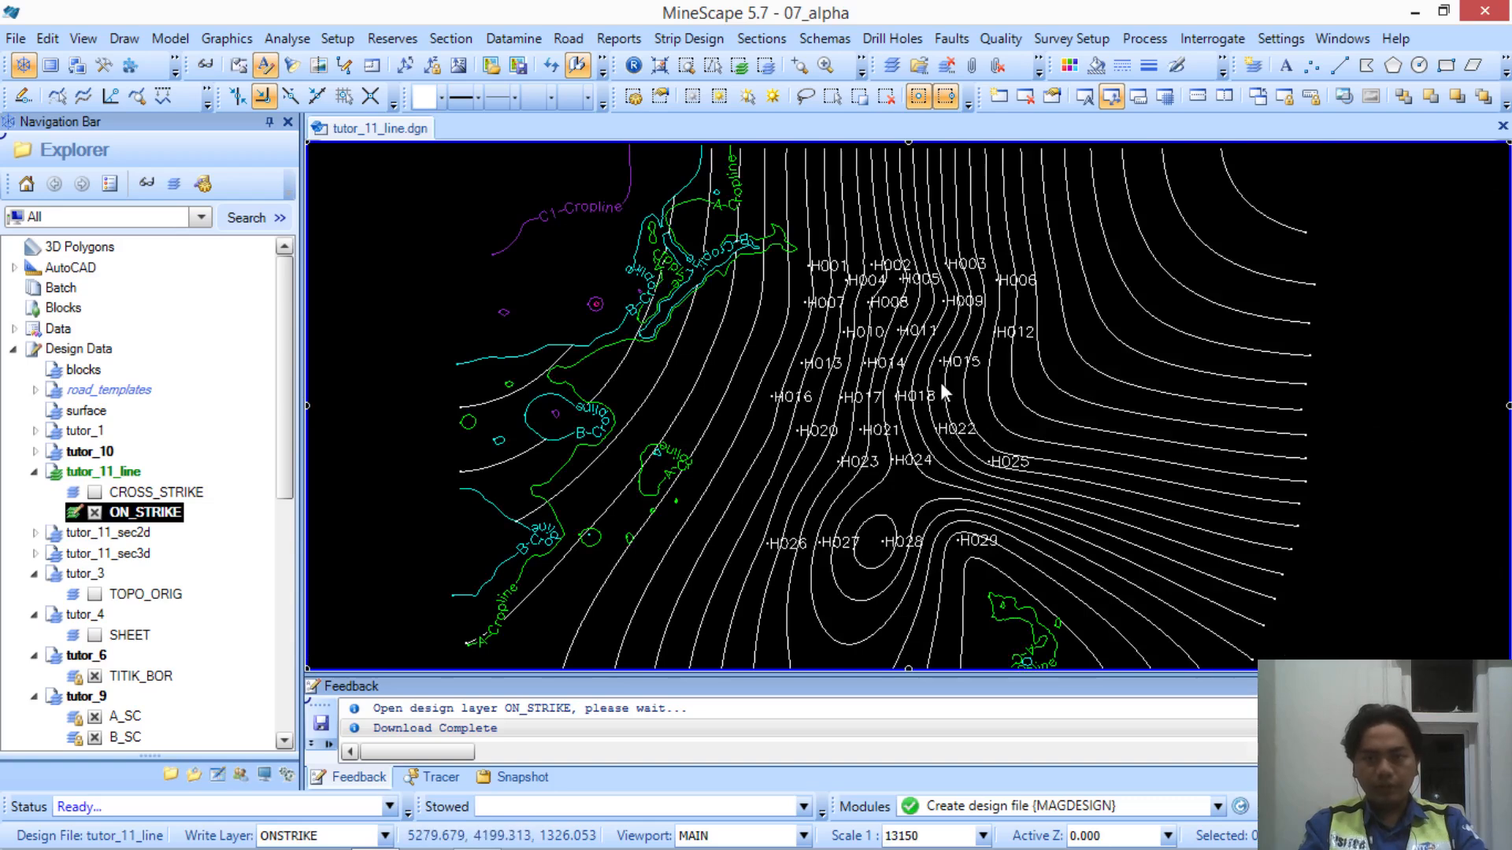
{"action": "left_click", "coordinate": [1341, 68]}
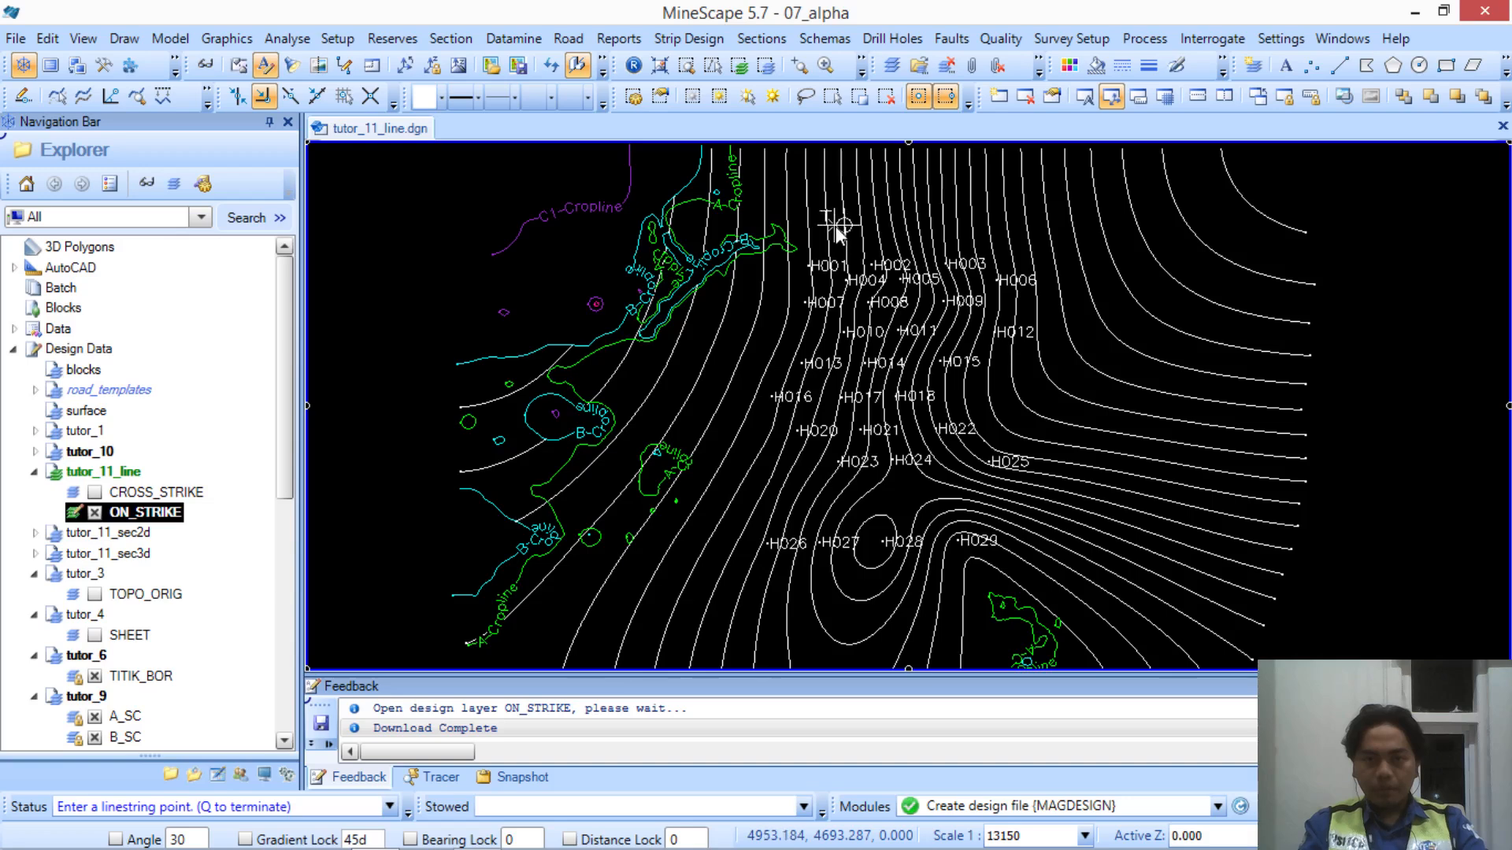
{"action": "scroll", "coordinate": [834, 237], "scroll_direction": "up", "scroll_amount": 3}
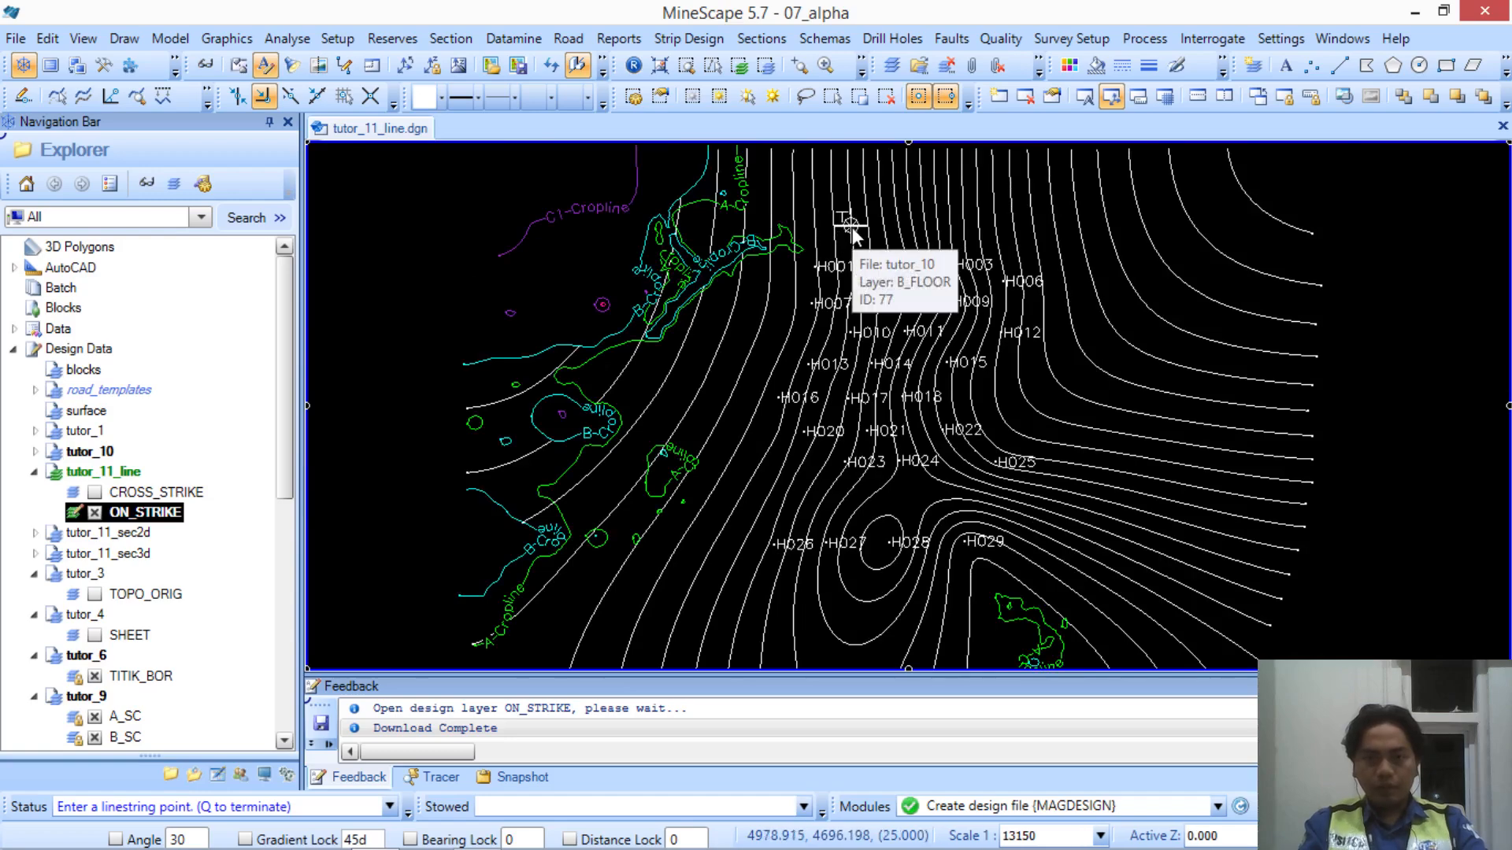
{"action": "scroll", "coordinate": [852, 230], "scroll_direction": "up", "scroll_amount": 3}
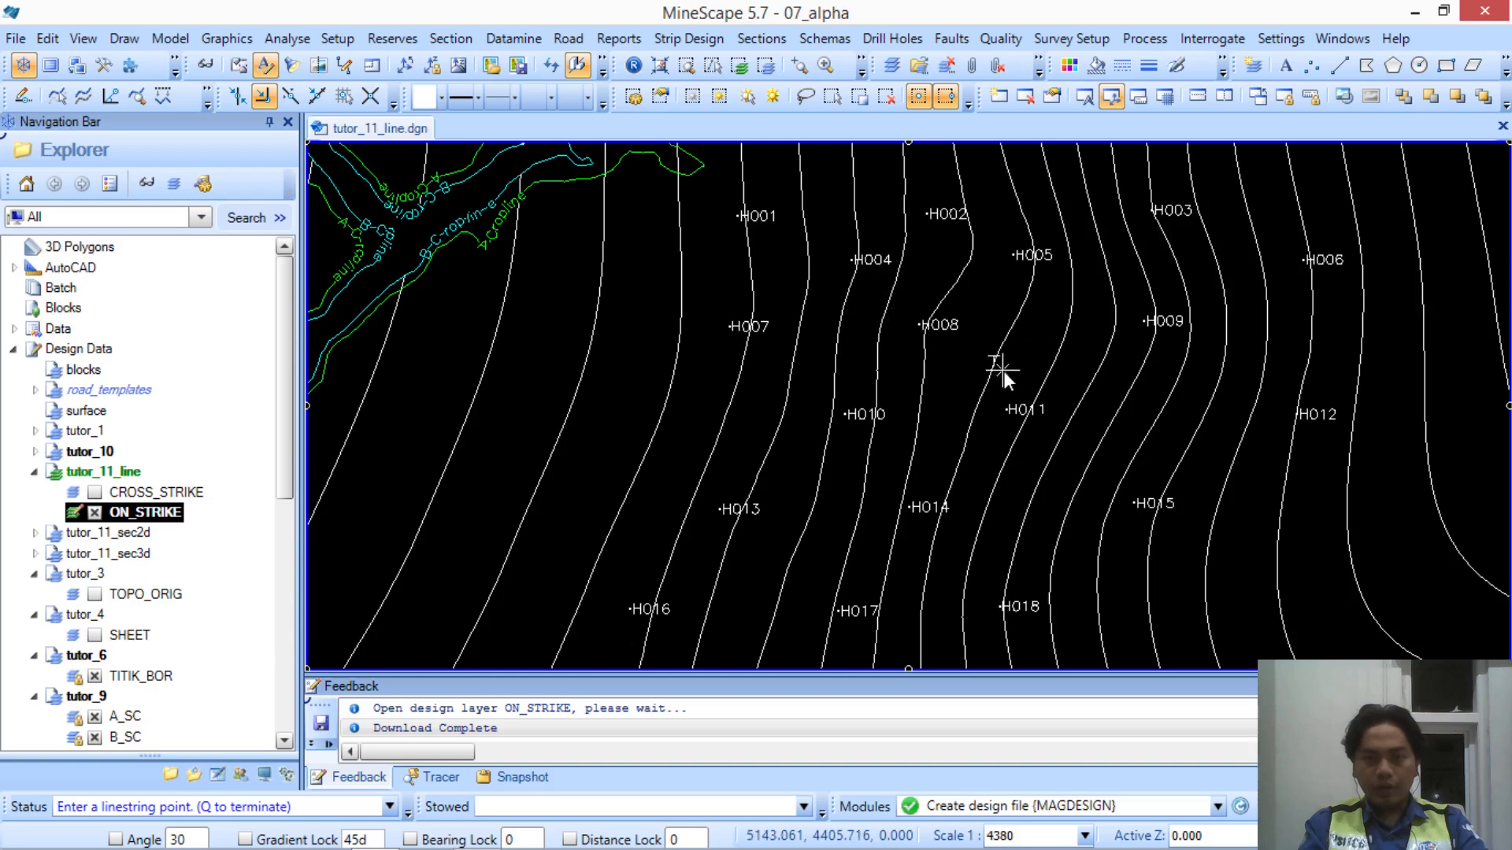
{"action": "scroll", "coordinate": [1003, 371], "scroll_direction": "down", "scroll_amount": 3}
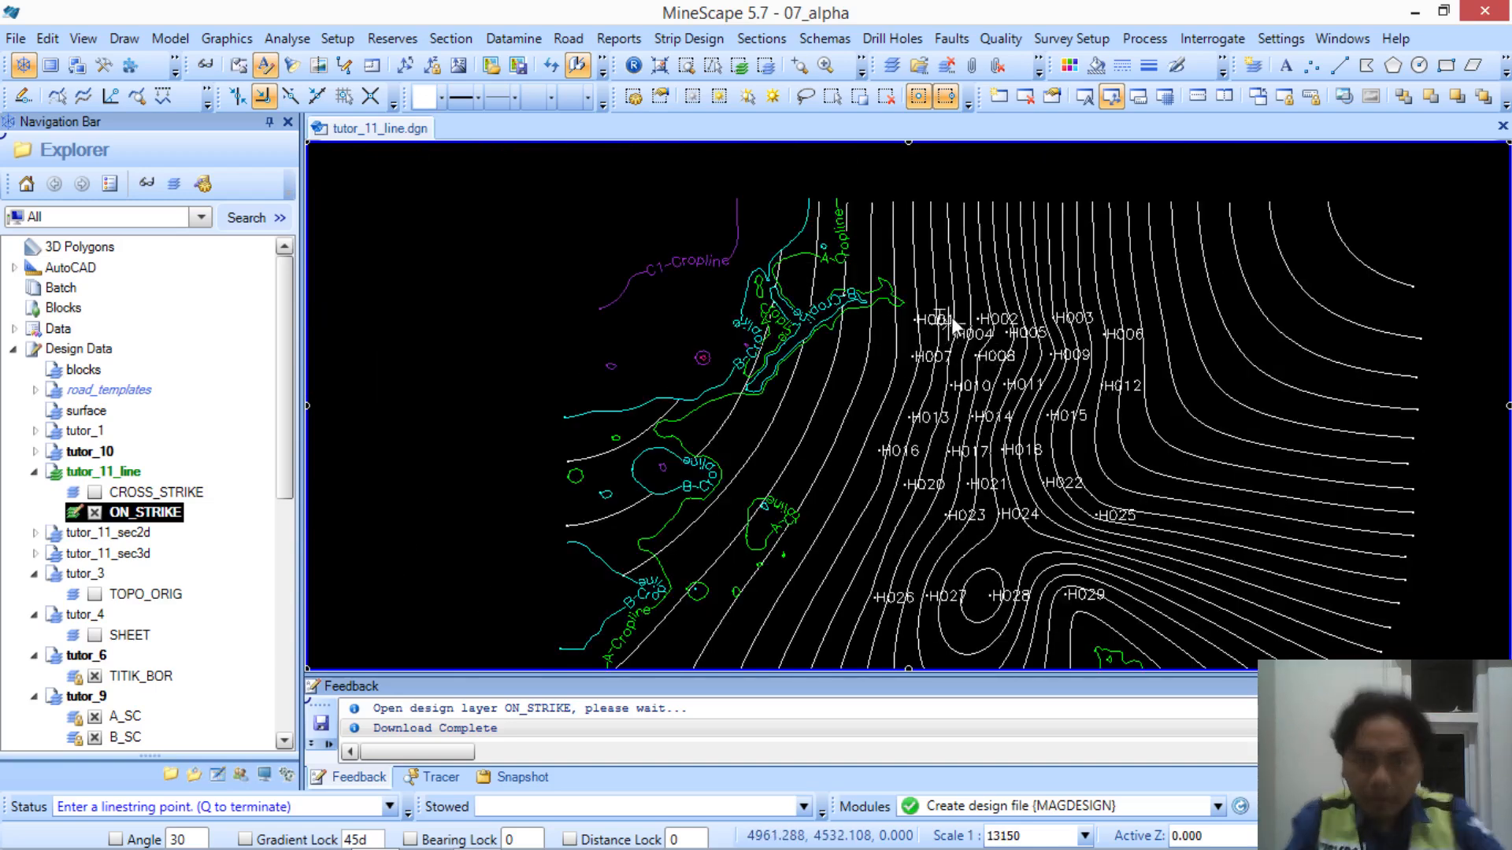
{"action": "left_click", "coordinate": [948, 290]}
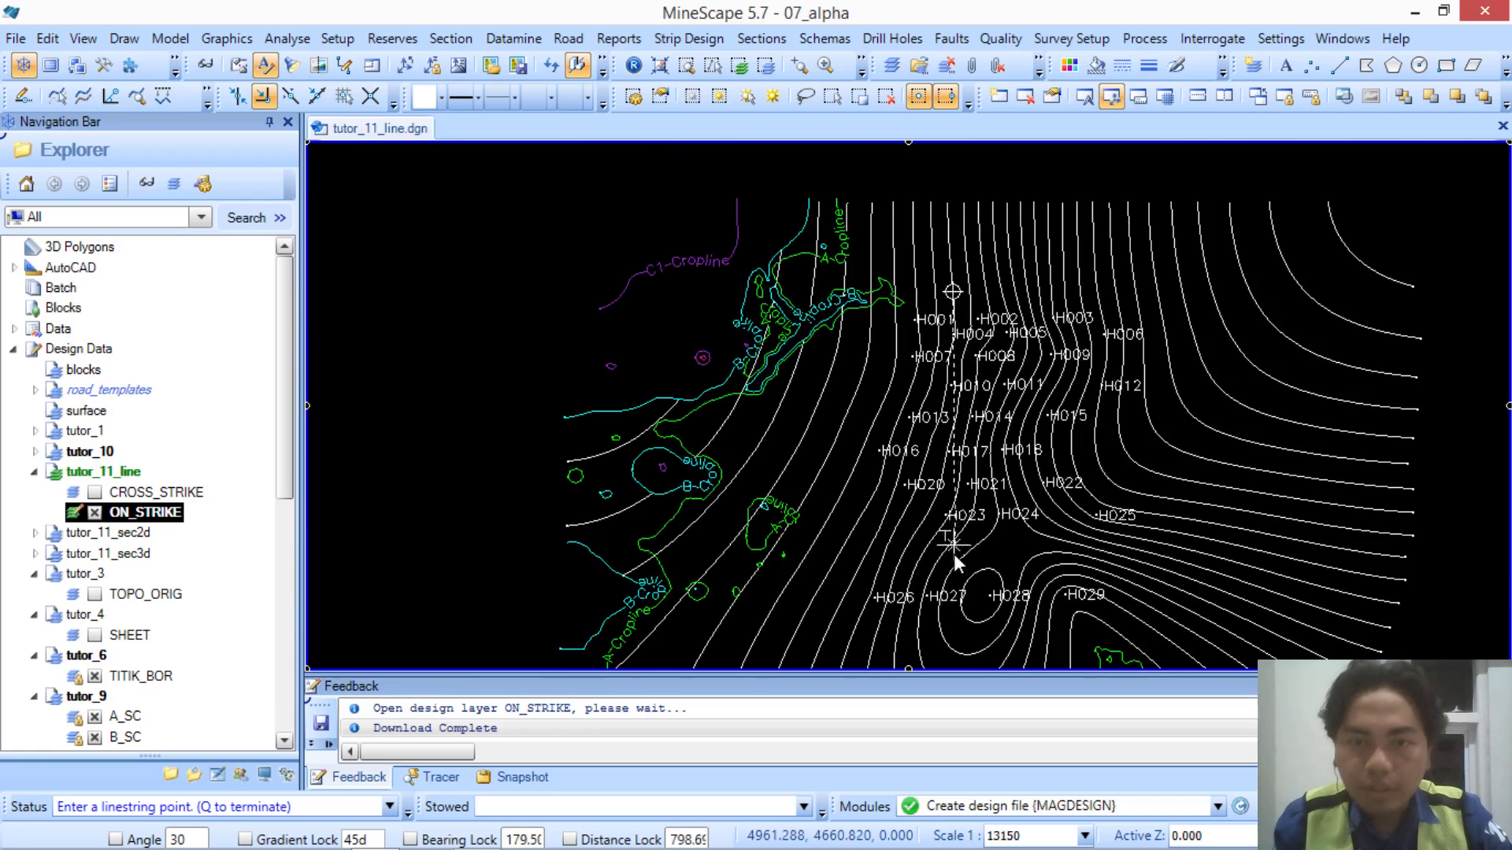
{"action": "middle_click_drag", "start_coordinate": [954, 555], "coordinate": [948, 399]}
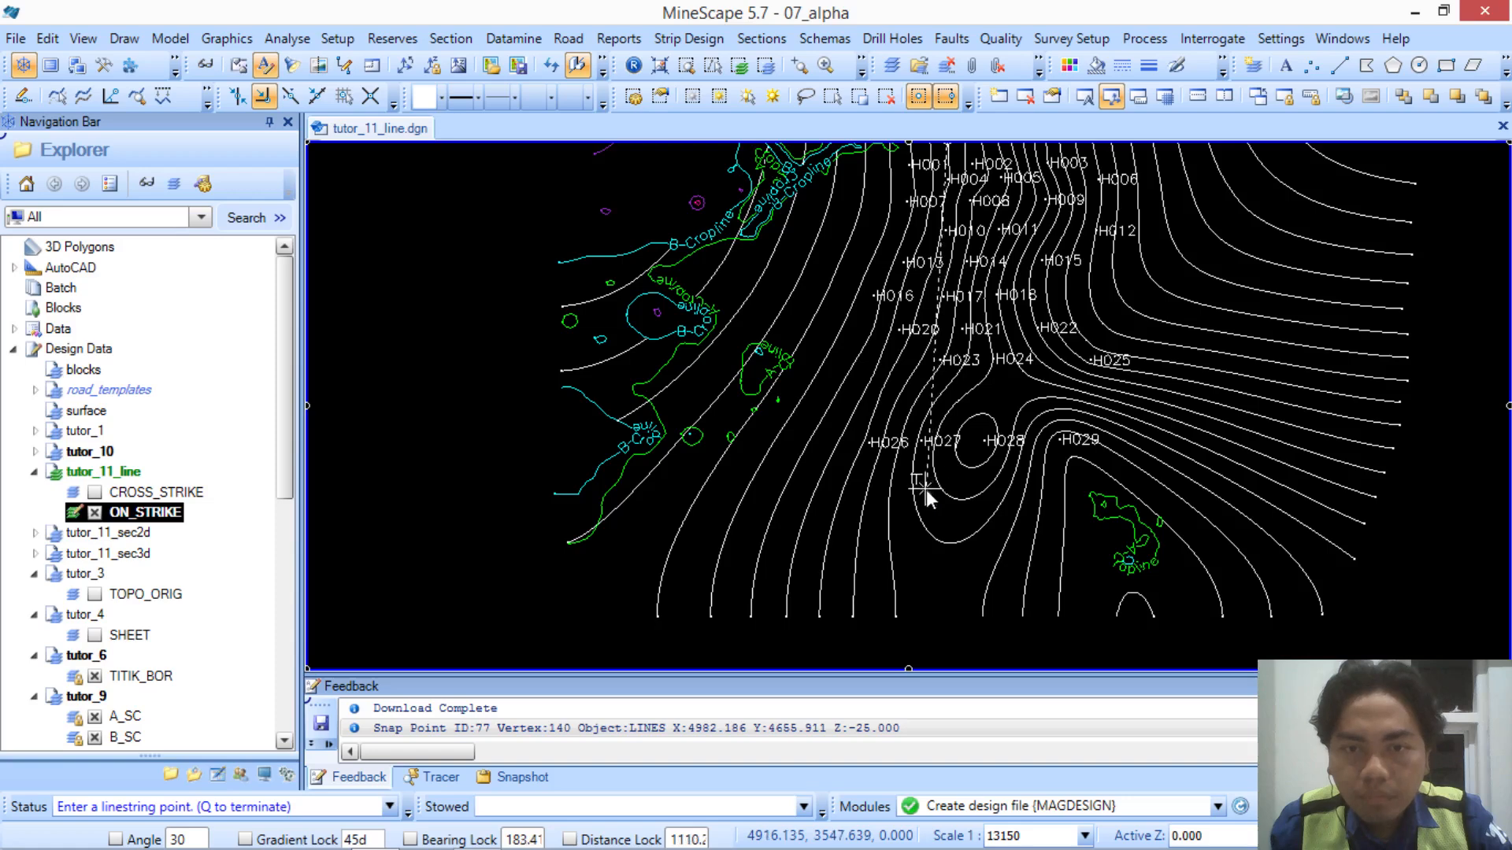
{"action": "left_click", "coordinate": [926, 490]}
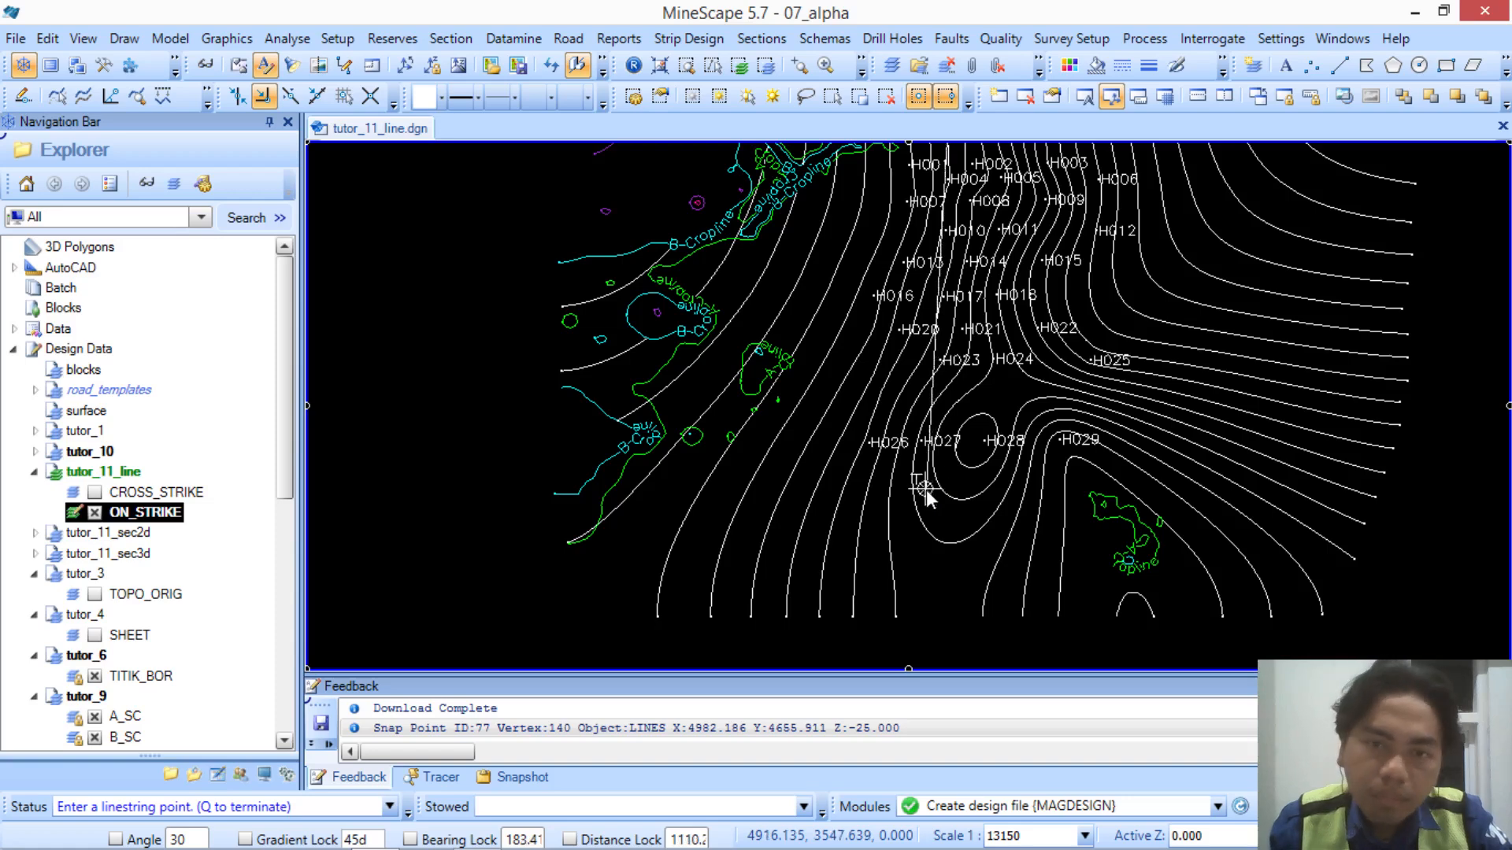
{"action": "scroll", "coordinate": [926, 490], "scroll_direction": "up", "scroll_amount": 3}
{"action": "scroll", "coordinate": [926, 490], "scroll_direction": "down", "scroll_amount": 3}
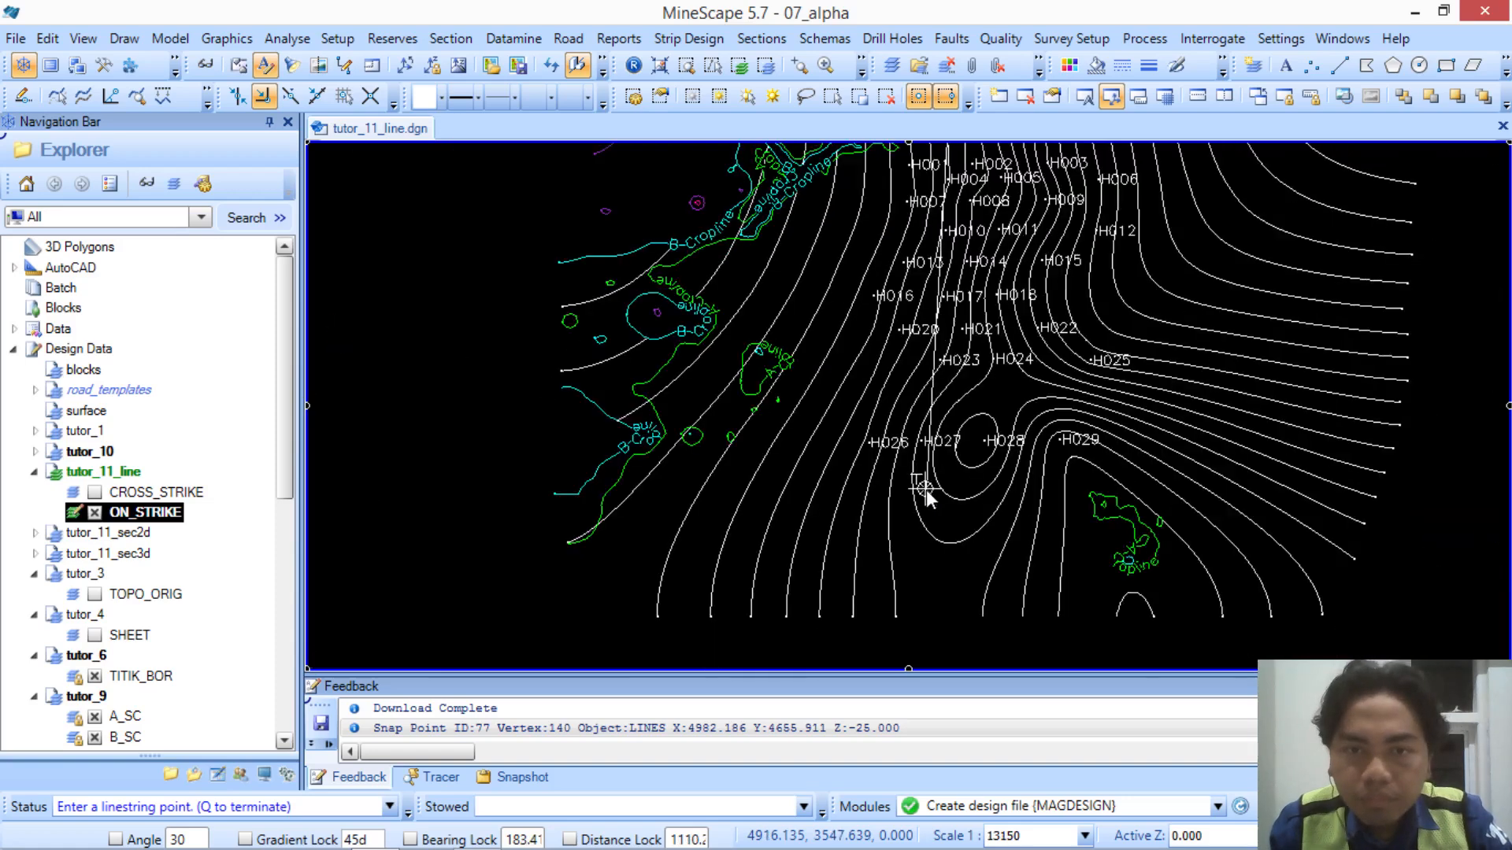
{"action": "scroll", "coordinate": [926, 490], "scroll_direction": "down", "scroll_amount": 3}
{"action": "scroll", "coordinate": [926, 490], "scroll_direction": "up", "scroll_amount": 3}
{"action": "key", "text": "q"}
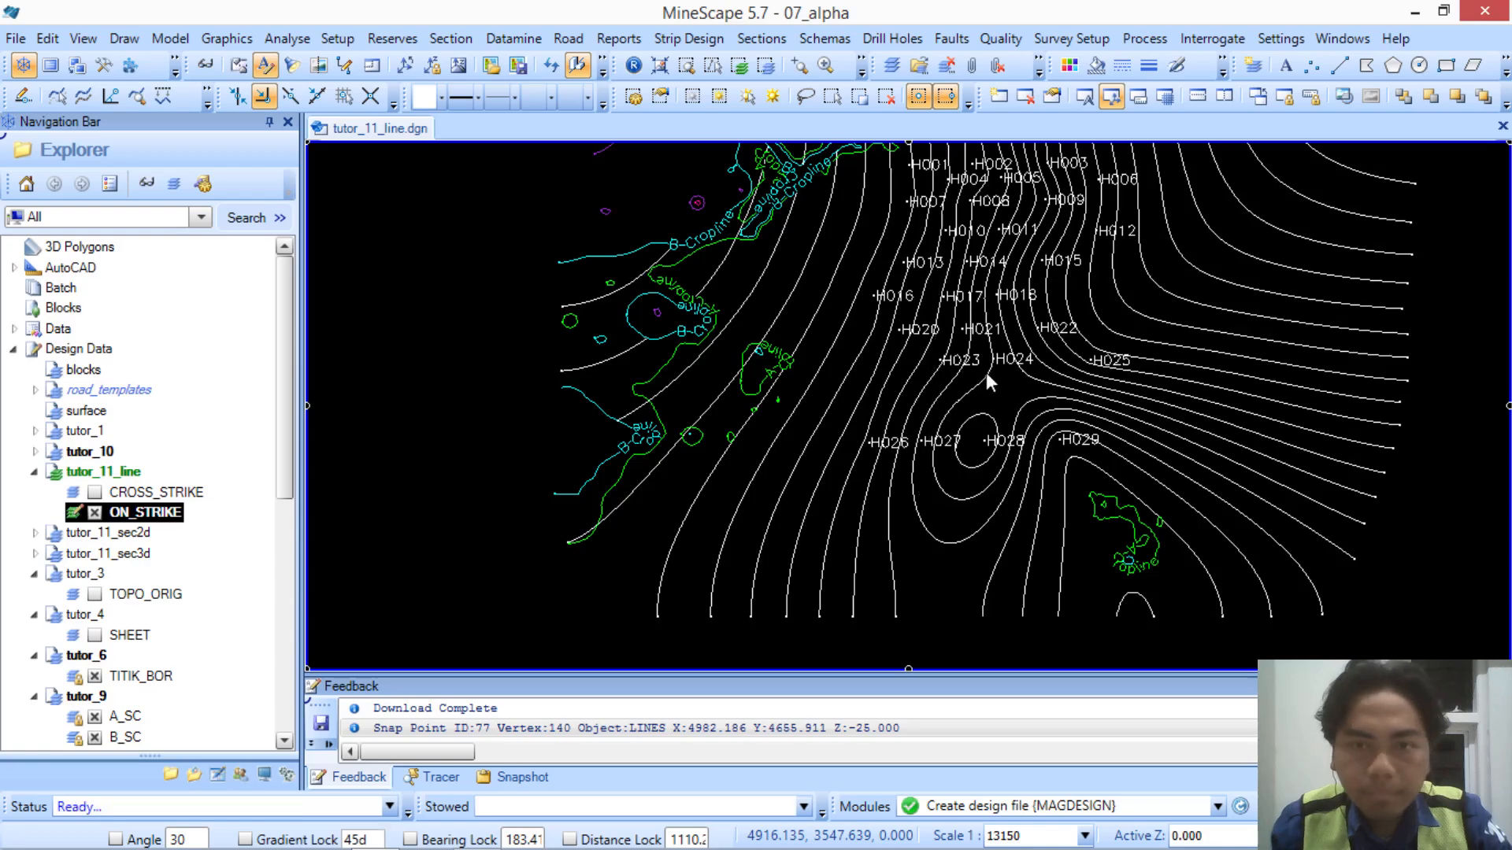
Draw a roughly north-south linestring through the drill holes, from beyond the northern edge of the floor contours to beyond their southern edge
{"action": "scroll", "coordinate": [947, 359], "scroll_direction": "down", "scroll_amount": 3}
{"action": "left_click", "coordinate": [1339, 66]}
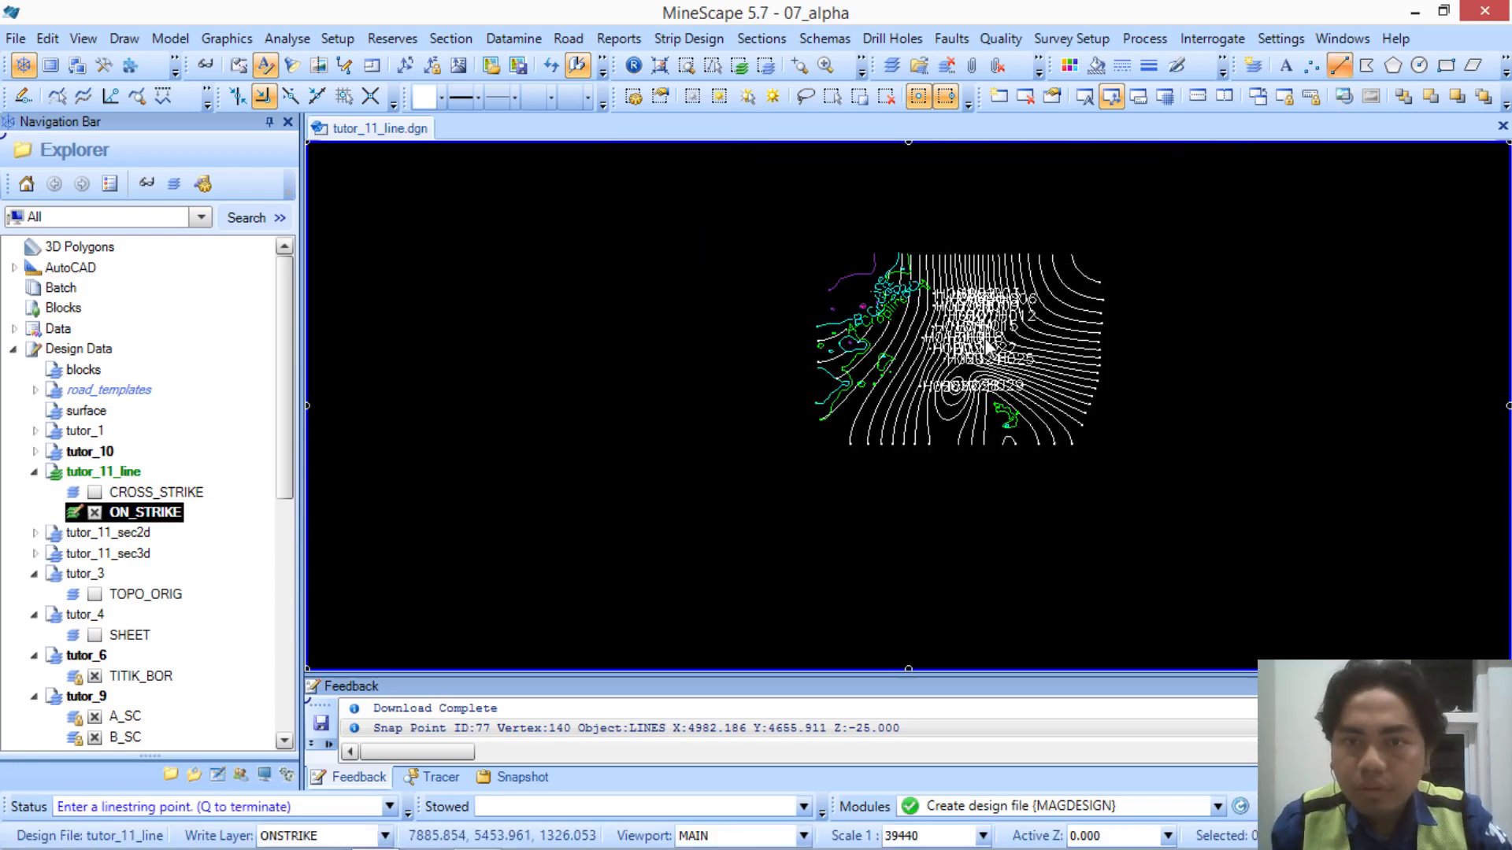
{"action": "scroll", "coordinate": [946, 364], "scroll_direction": "up", "scroll_amount": 3}
{"action": "middle_click_drag", "start_coordinate": [955, 284], "coordinate": [929, 476]}
{"action": "left_click", "coordinate": [925, 196]}
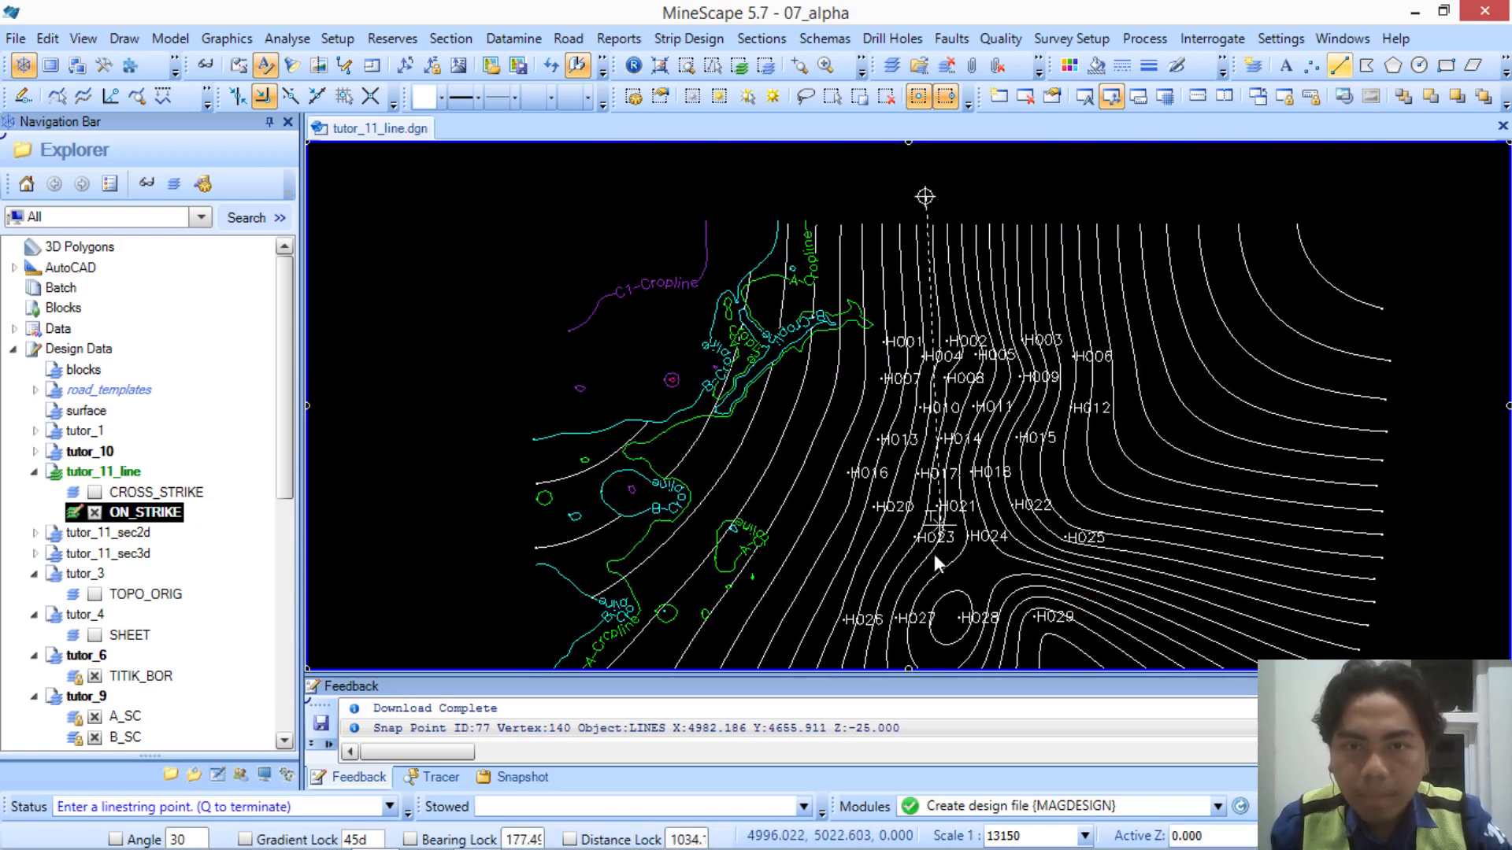
{"action": "middle_click_drag", "start_coordinate": [932, 560], "coordinate": [903, 408]}
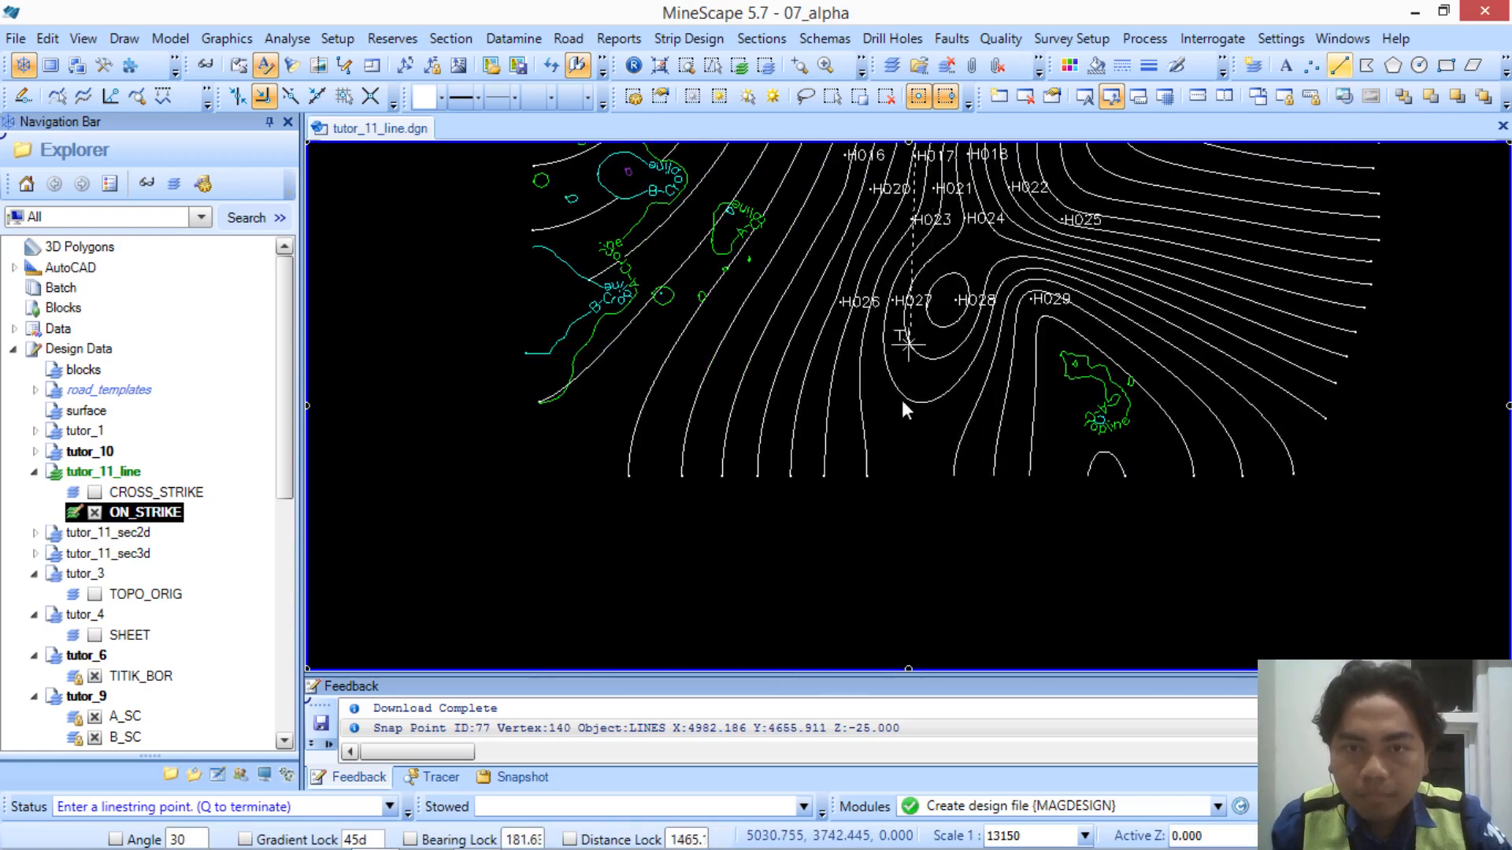
{"action": "left_click", "coordinate": [882, 523]}
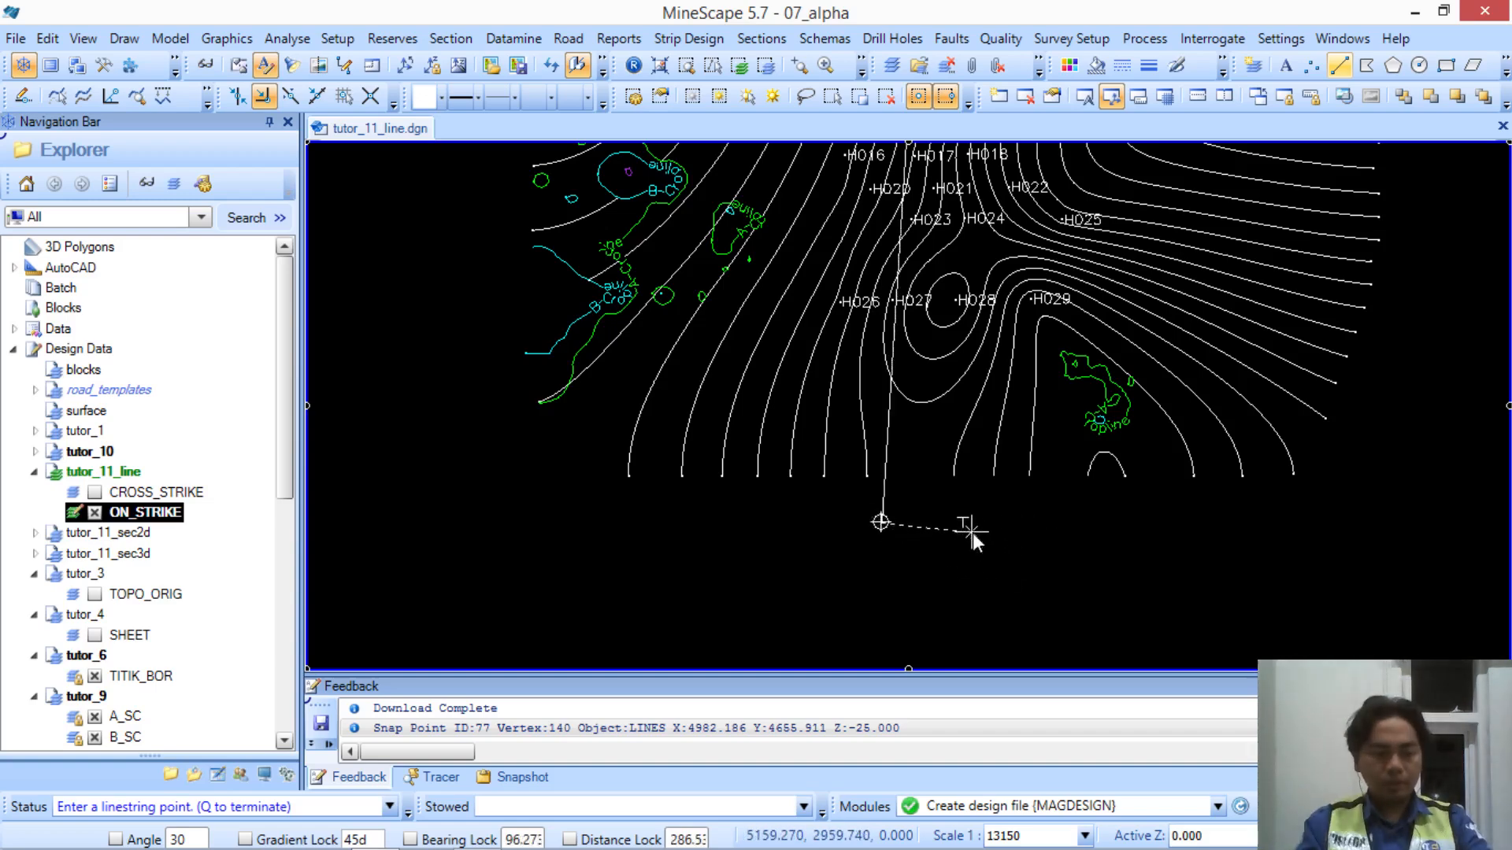
{"action": "key", "text": "q"}
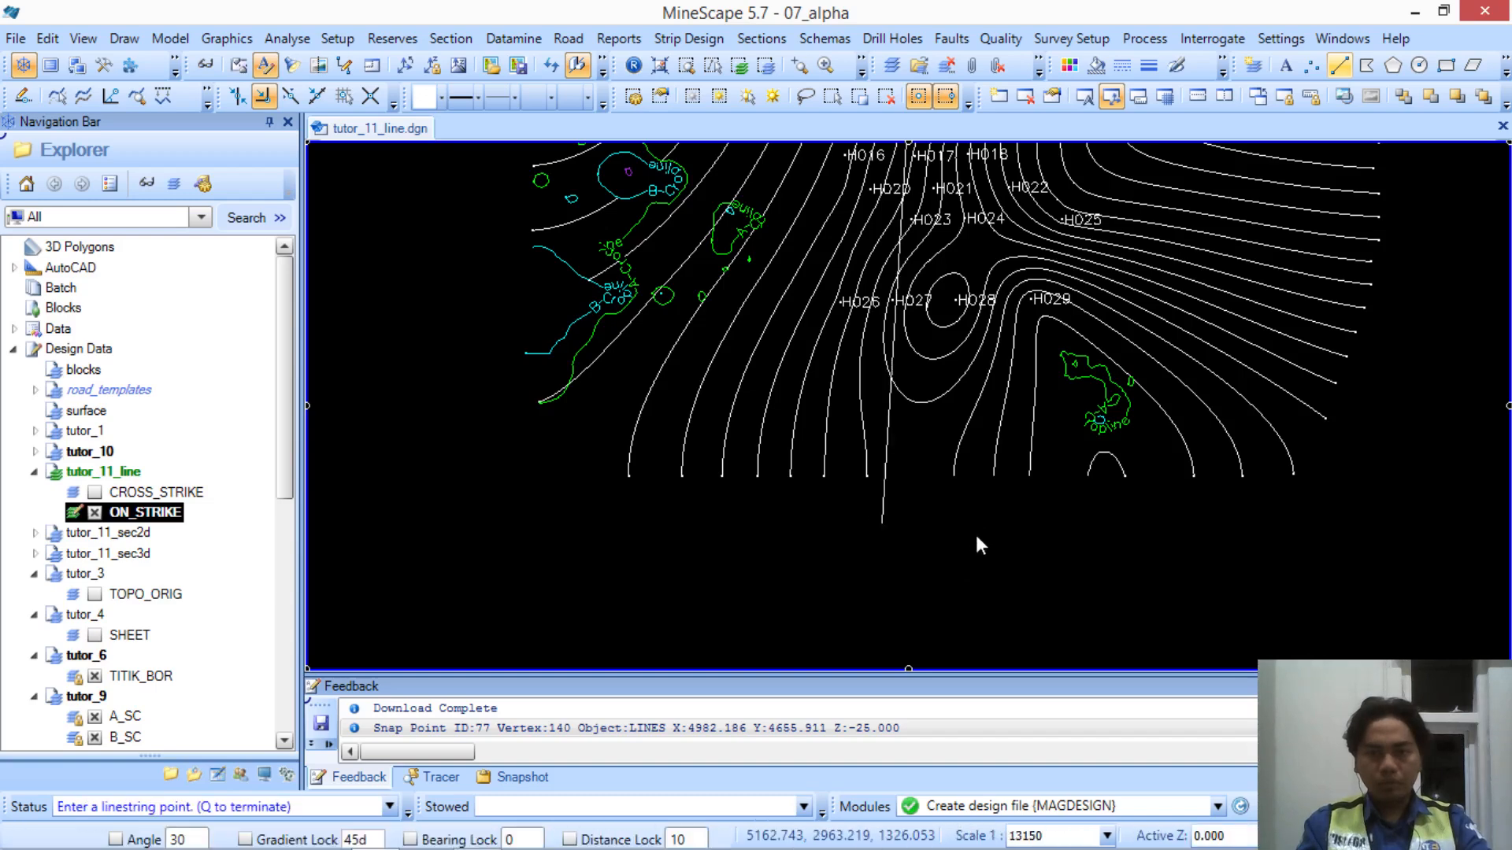
{"action": "key", "text": "q"}
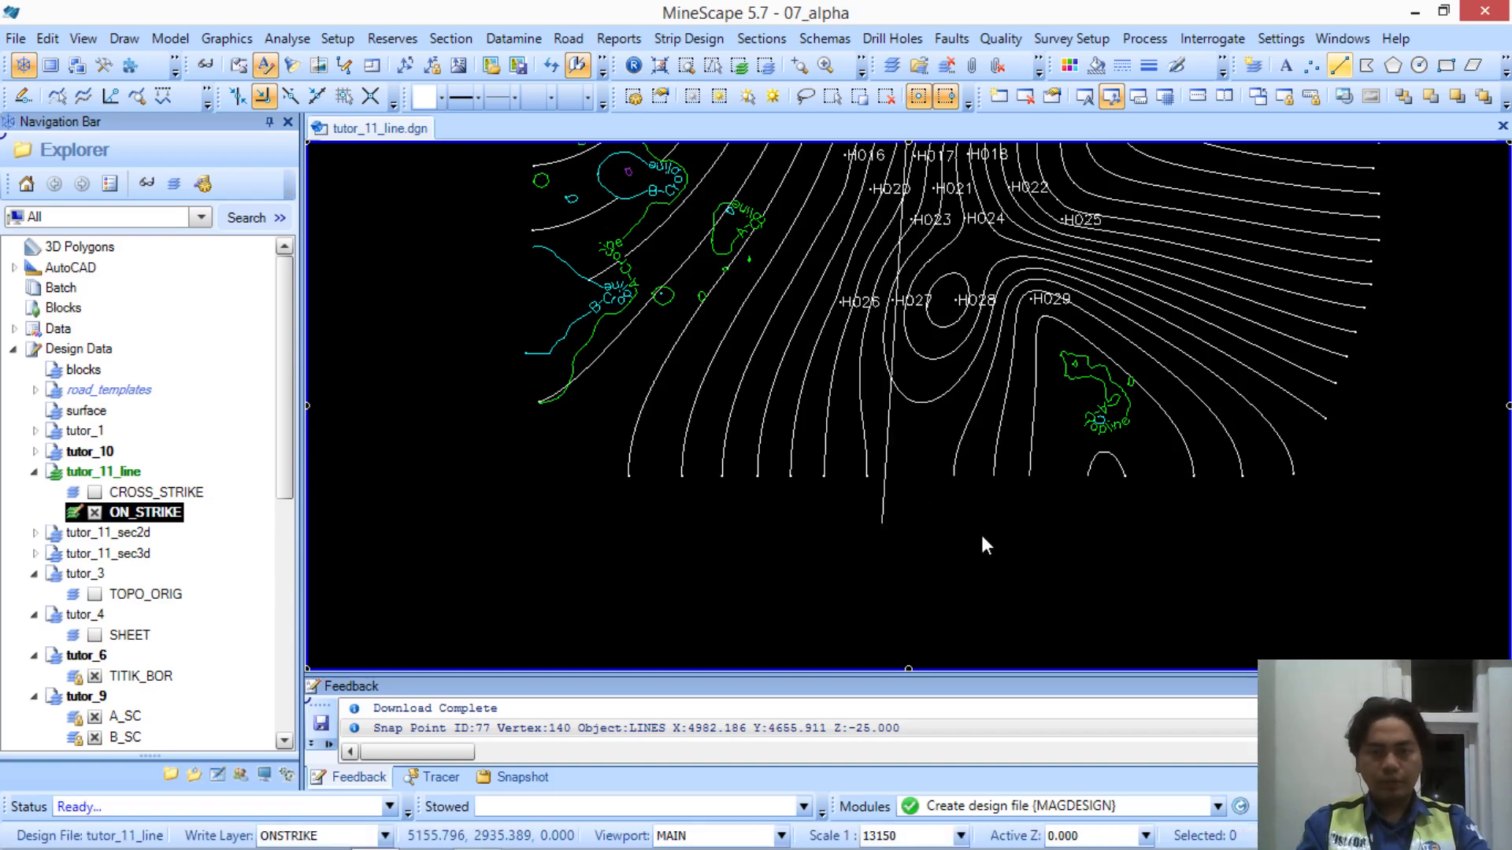
Copy the on-strike section line twice eastward, with one copy passing near H024 and H028 and the other near H022 and H029
{"action": "middle_click_drag", "start_coordinate": [1004, 254], "coordinate": [851, 557]}
{"action": "mouse_move", "coordinate": [819, 328]}
{"action": "middle_mouse_down"}
{"action": "mouse_move", "coordinate": [894, 281]}
{"action": "mouse_move", "coordinate": [863, 334]}
{"action": "middle_mouse_up"}
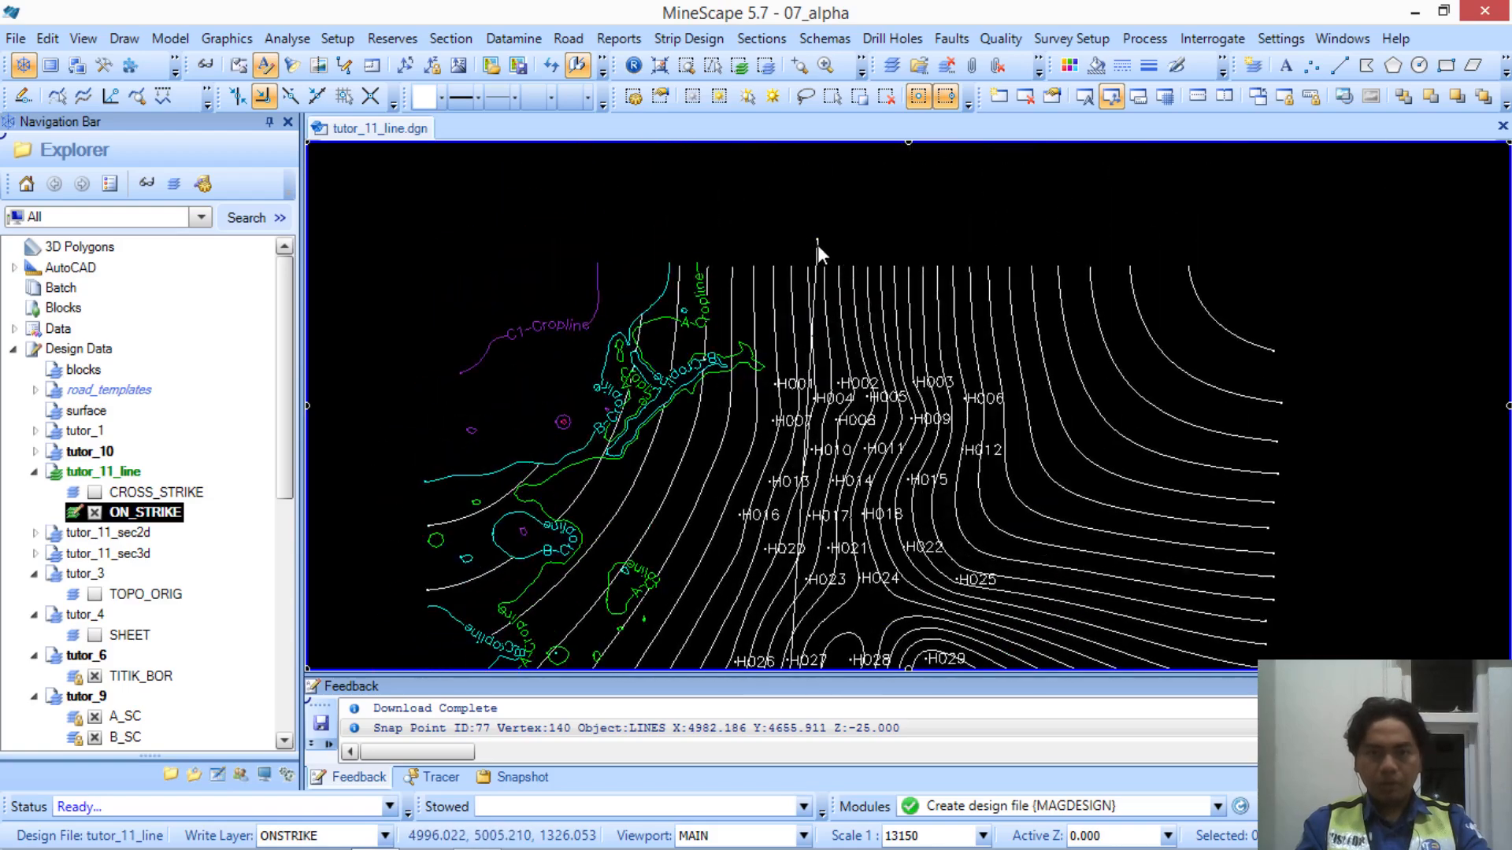
{"action": "left_click", "coordinate": [818, 244]}
{"action": "left_click", "coordinate": [47, 38]}
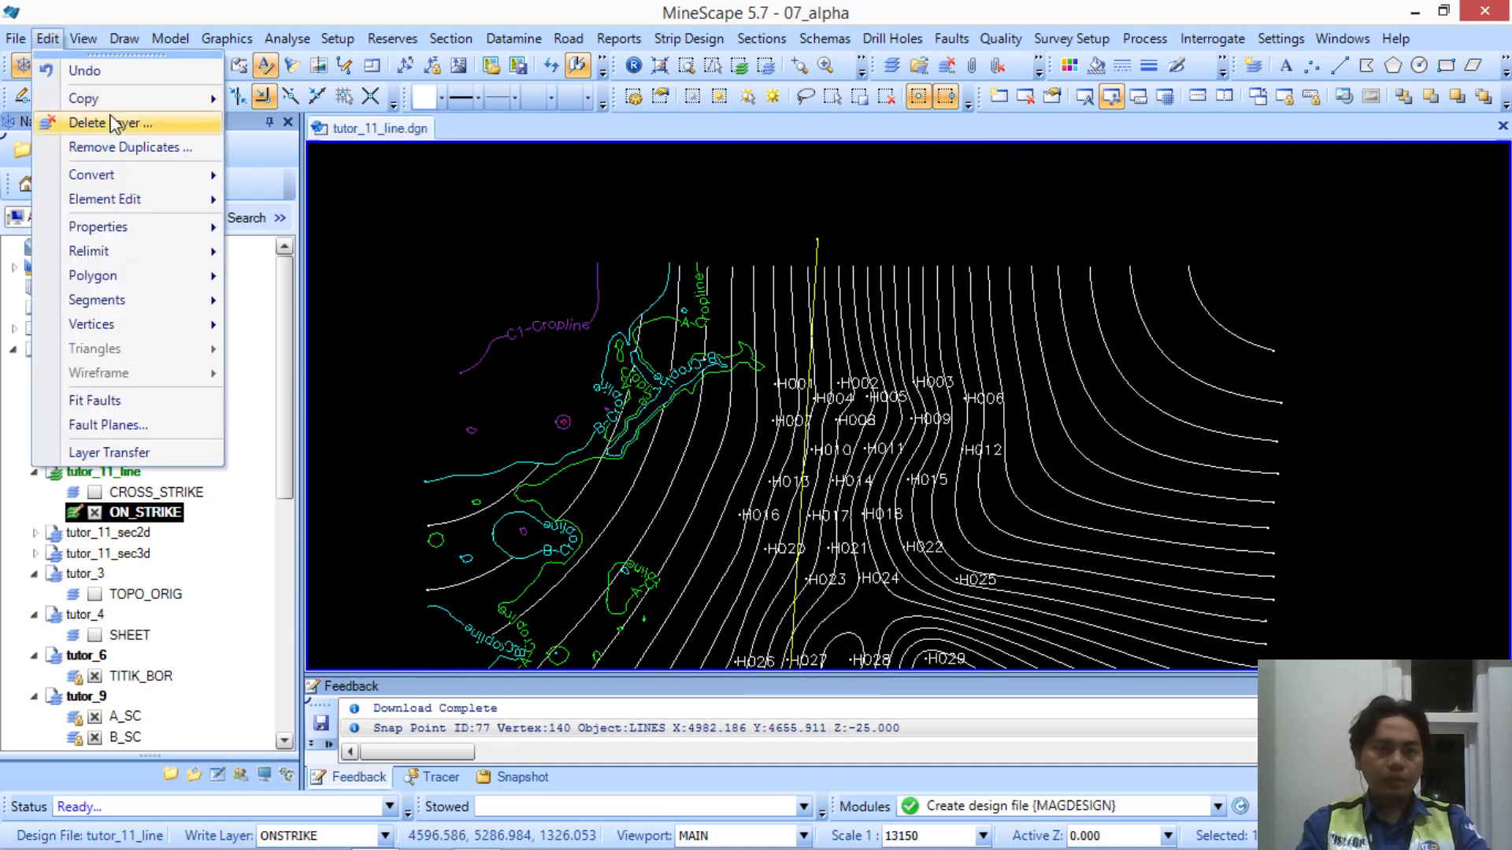
{"action": "mouse_move", "coordinate": [121, 98]}
{"action": "left_click", "coordinate": [313, 112]}
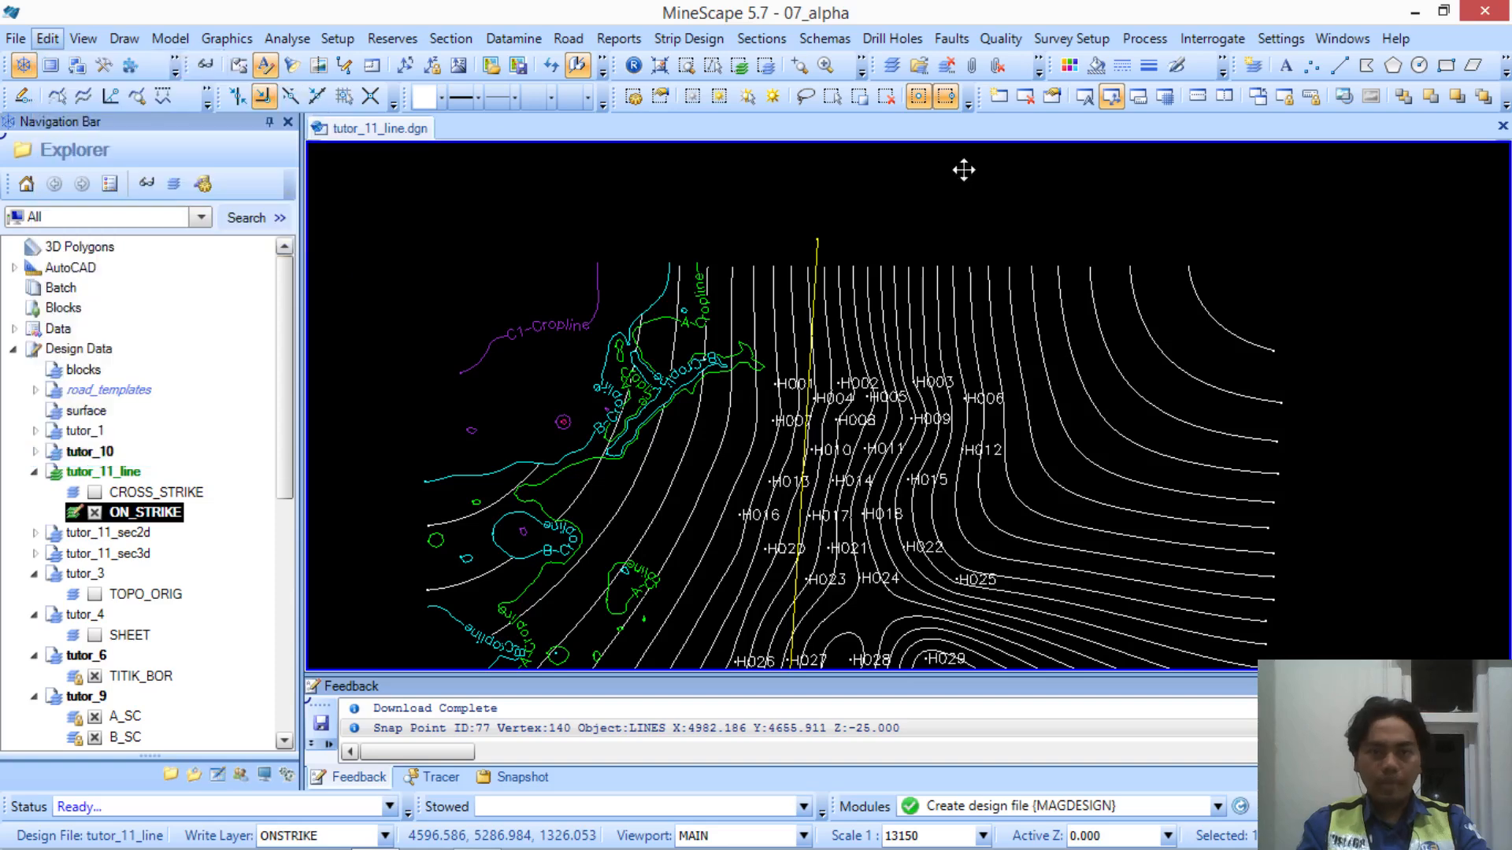
{"action": "left_click", "coordinate": [816, 240]}
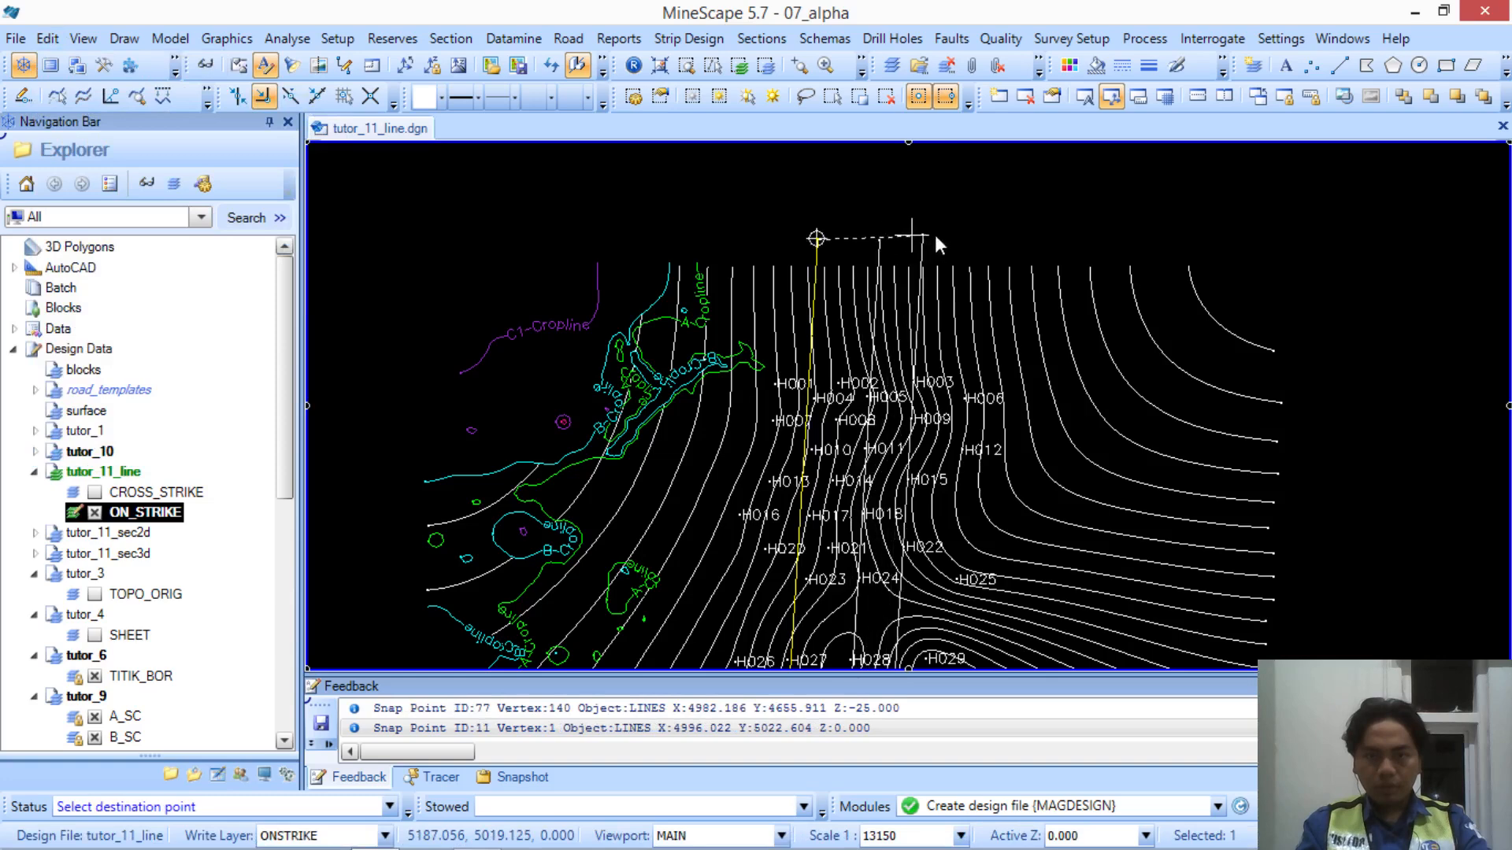
{"action": "left_click", "coordinate": [962, 240]}
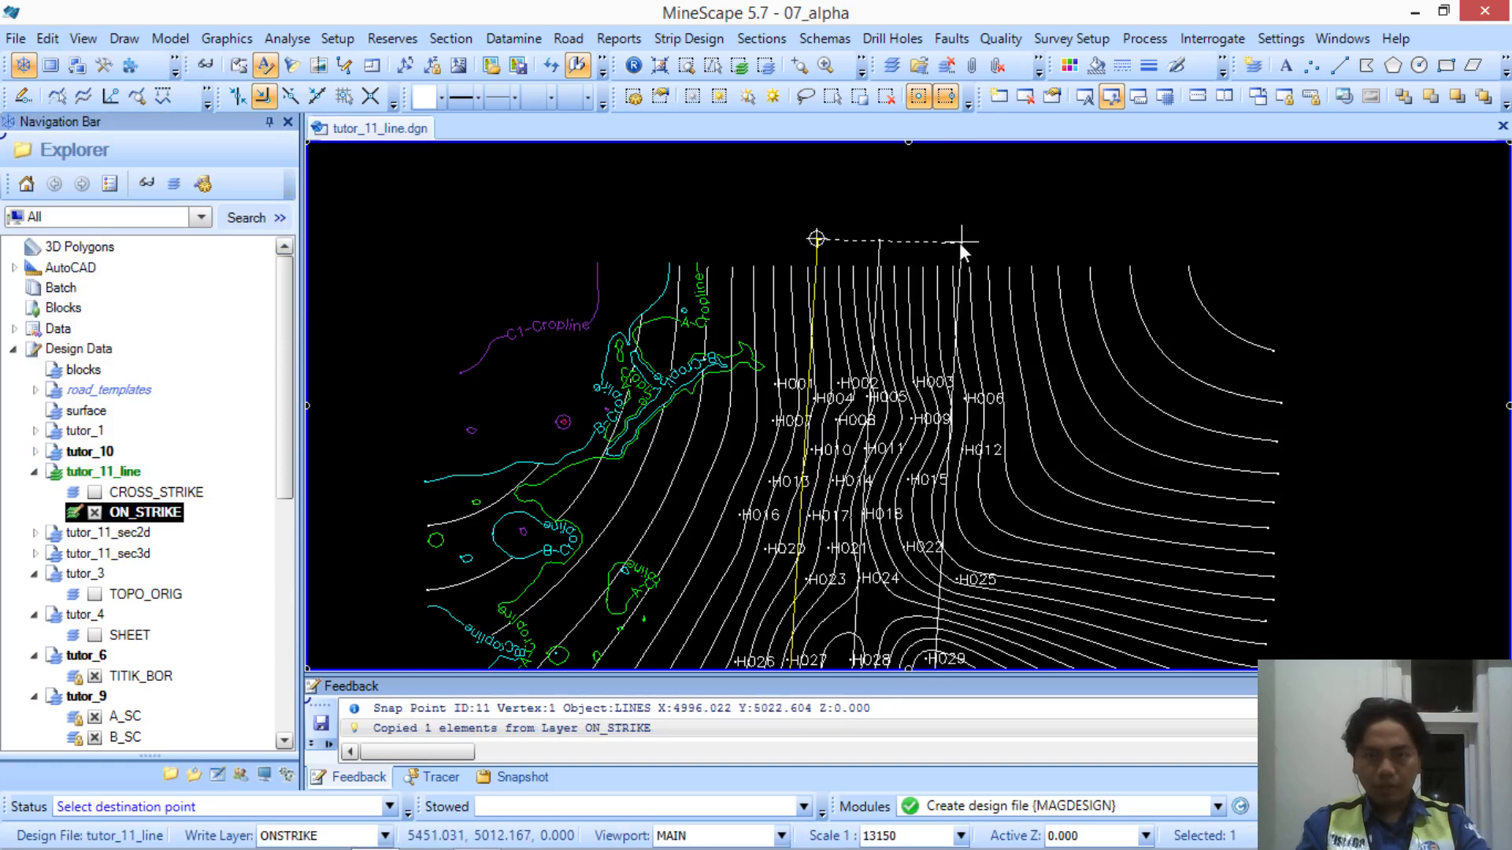
{"action": "left_click", "coordinate": [948, 239]}
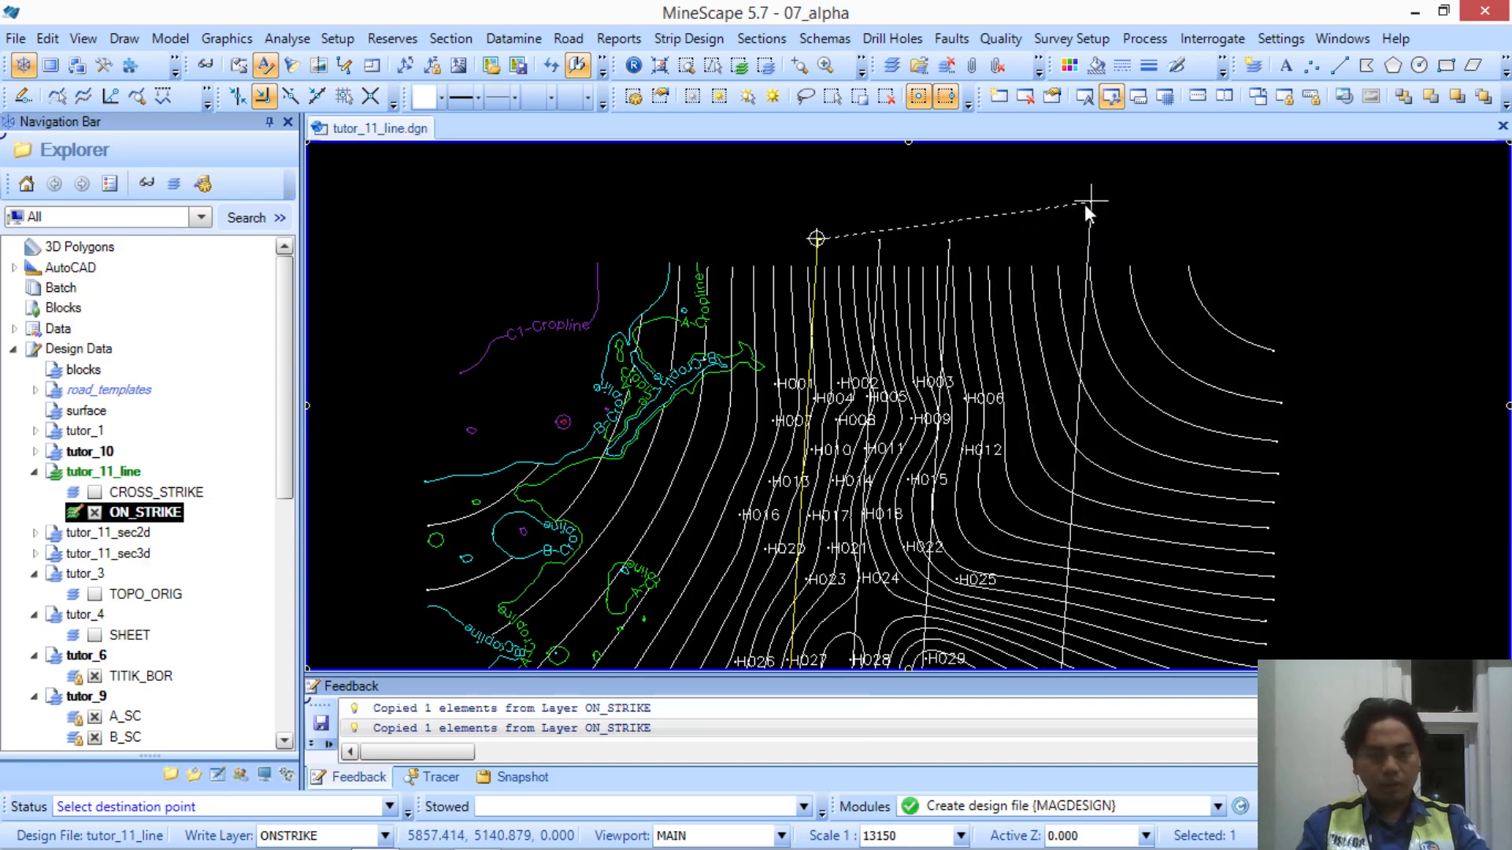
{"action": "right_click", "coordinate": [1090, 200]}
Open the CROSS_STRIKE layer of tutor_11_line for editing
{"action": "middle_click_drag", "start_coordinate": [1041, 402], "coordinate": [1026, 202]}
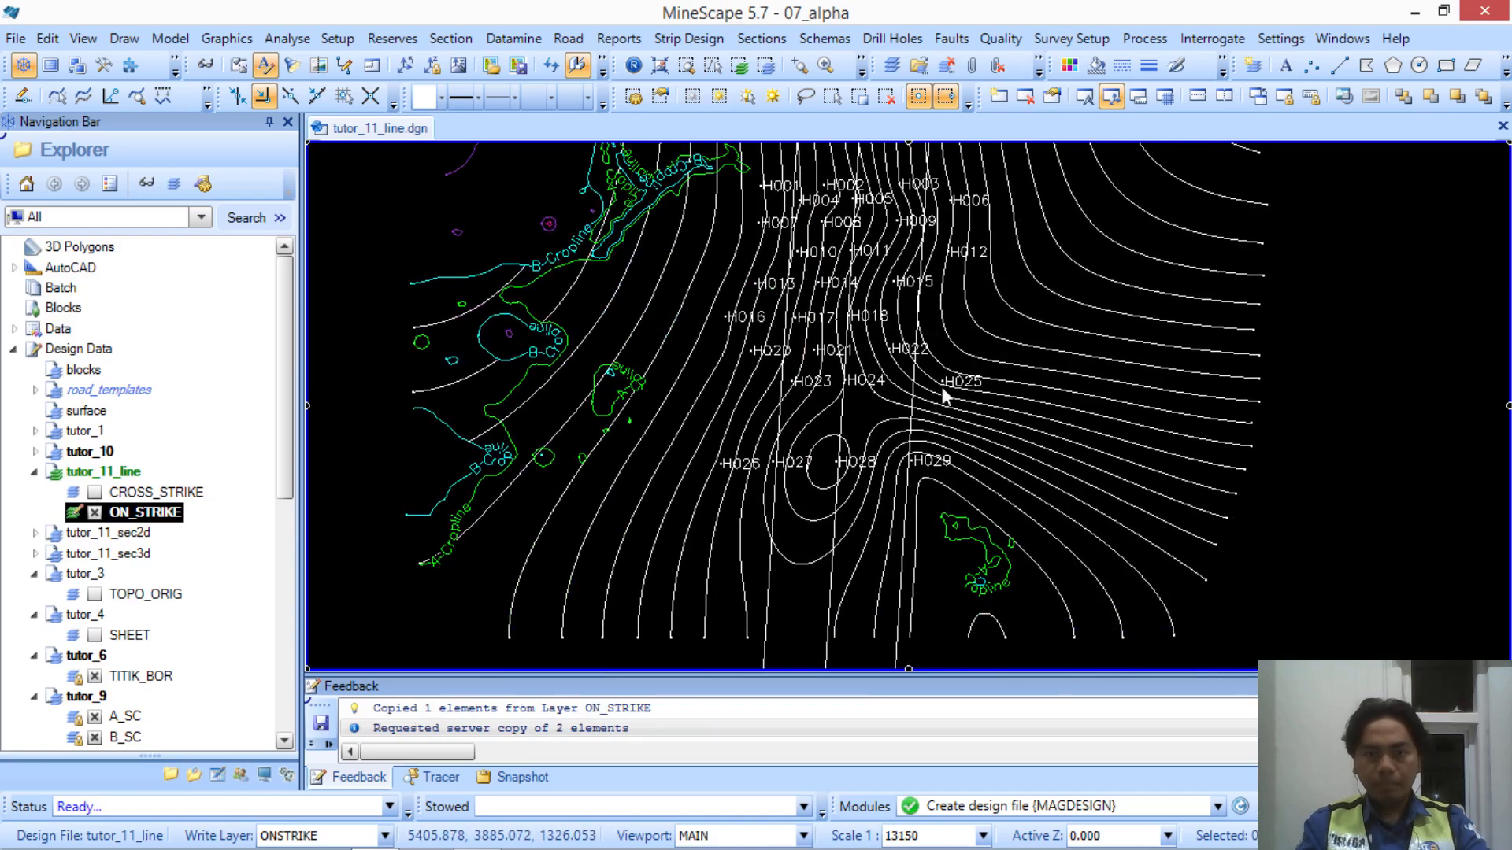
{"action": "middle_click_drag", "start_coordinate": [939, 426], "coordinate": [979, 324]}
{"action": "middle_click_drag", "start_coordinate": [930, 392], "coordinate": [916, 548]}
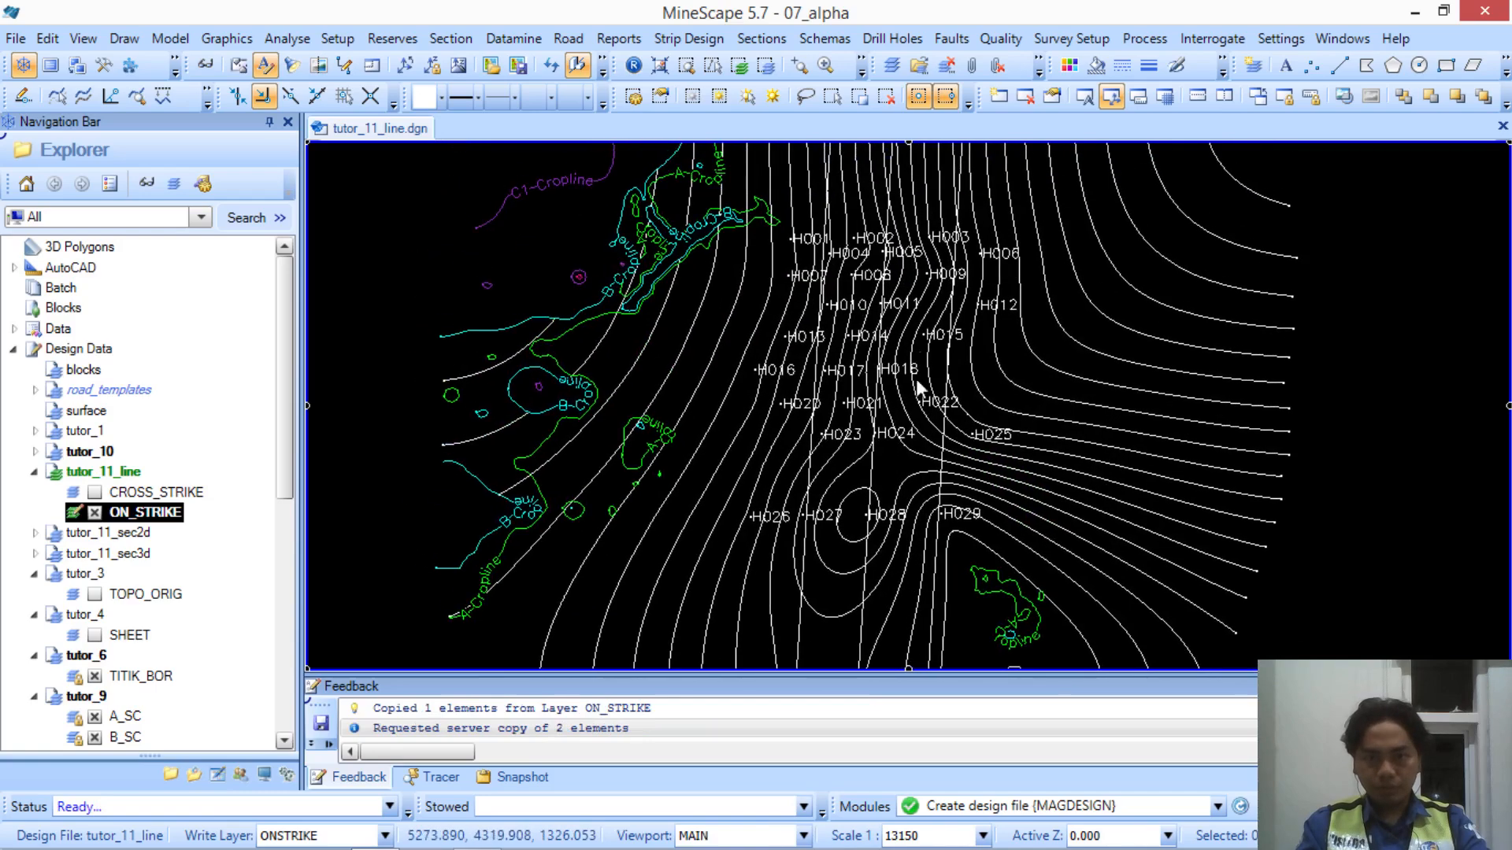
{"action": "mouse_move", "coordinate": [922, 340]}
{"action": "middle_mouse_down"}
{"action": "mouse_move", "coordinate": [925, 532]}
{"action": "mouse_move", "coordinate": [936, 370]}
{"action": "middle_mouse_up"}
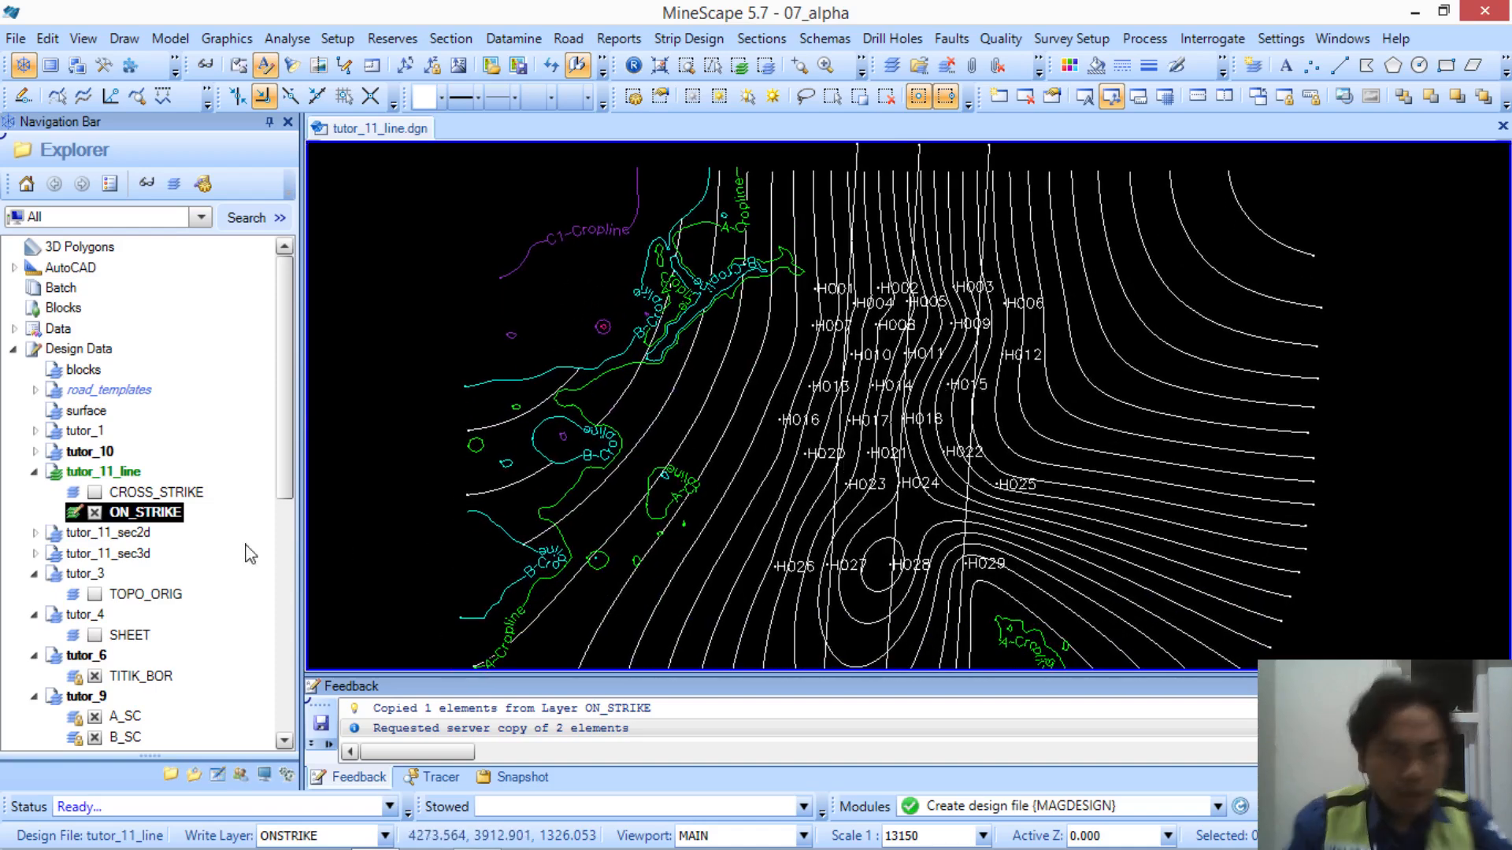
{"action": "left_click", "coordinate": [122, 494]}
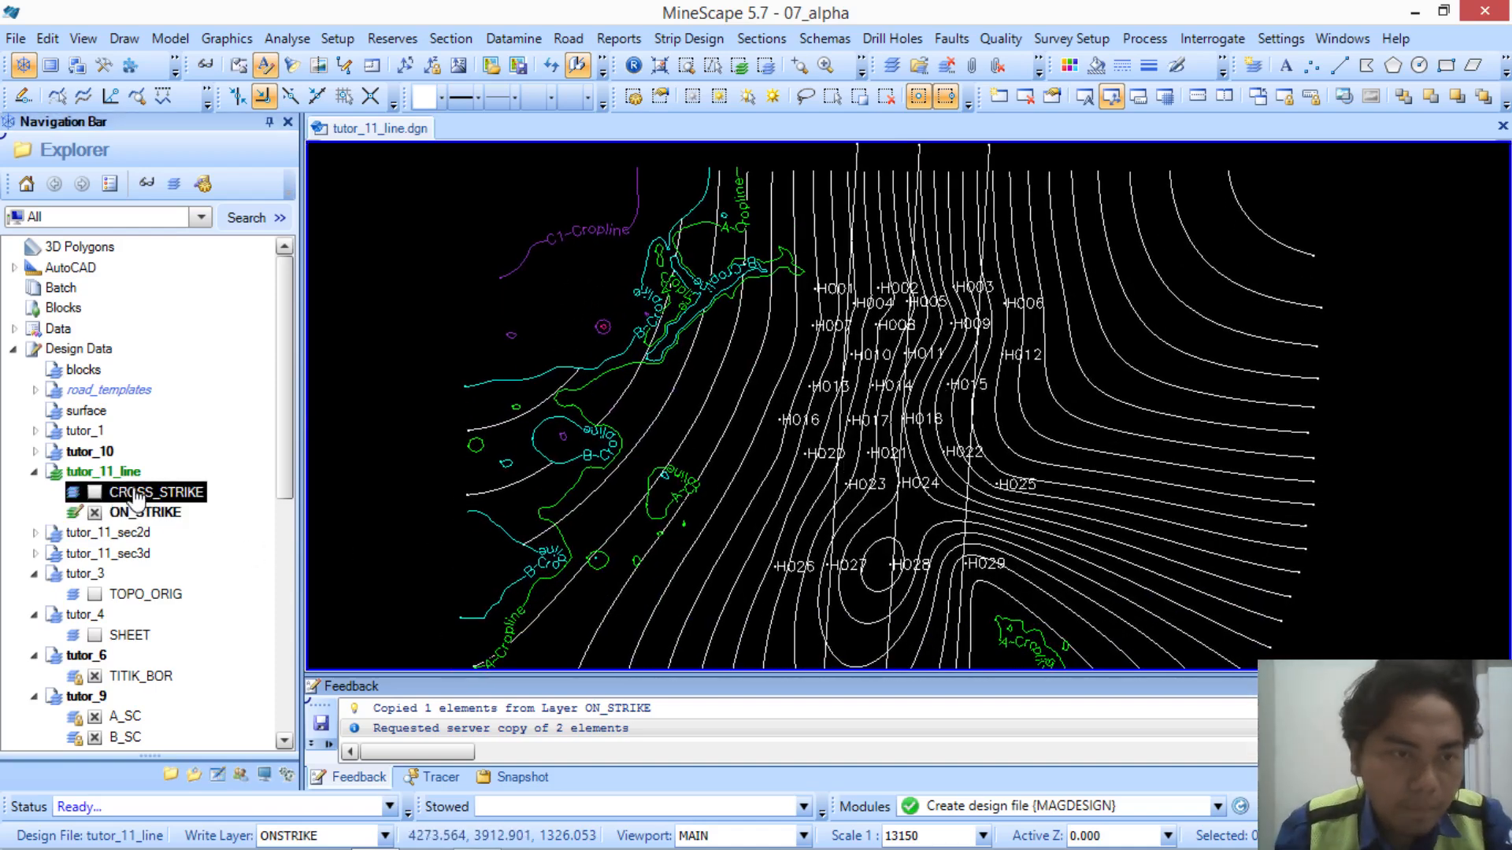
{"action": "right_click", "coordinate": [134, 496]}
{"action": "left_click", "coordinate": [163, 508]}
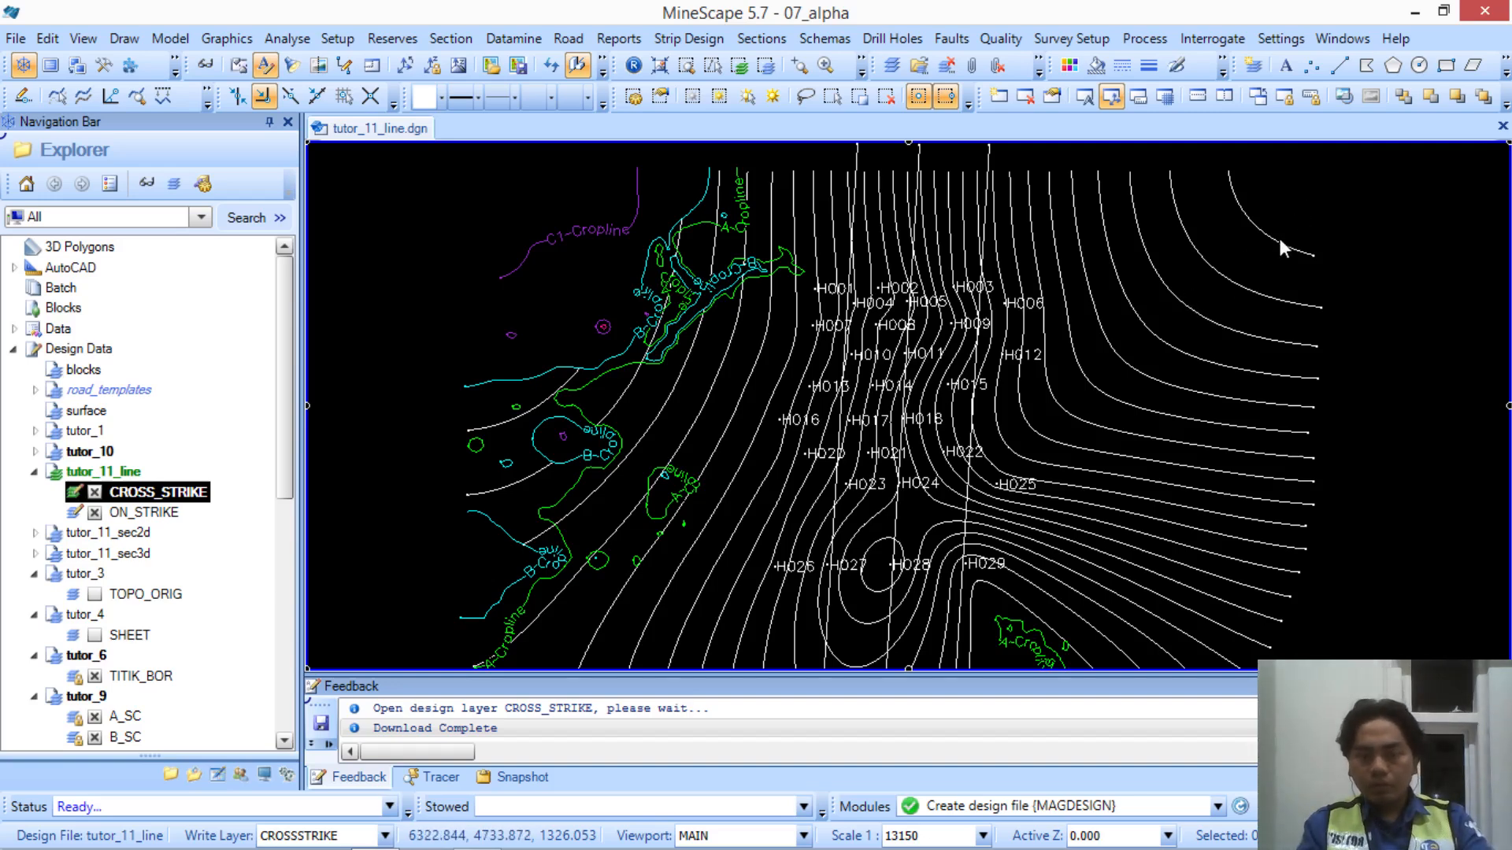
Draw a roughly west-east linestring through H010, H011 and H012, extending beyond the western and eastern edges of the contours
{"action": "left_click", "coordinate": [1338, 65]}
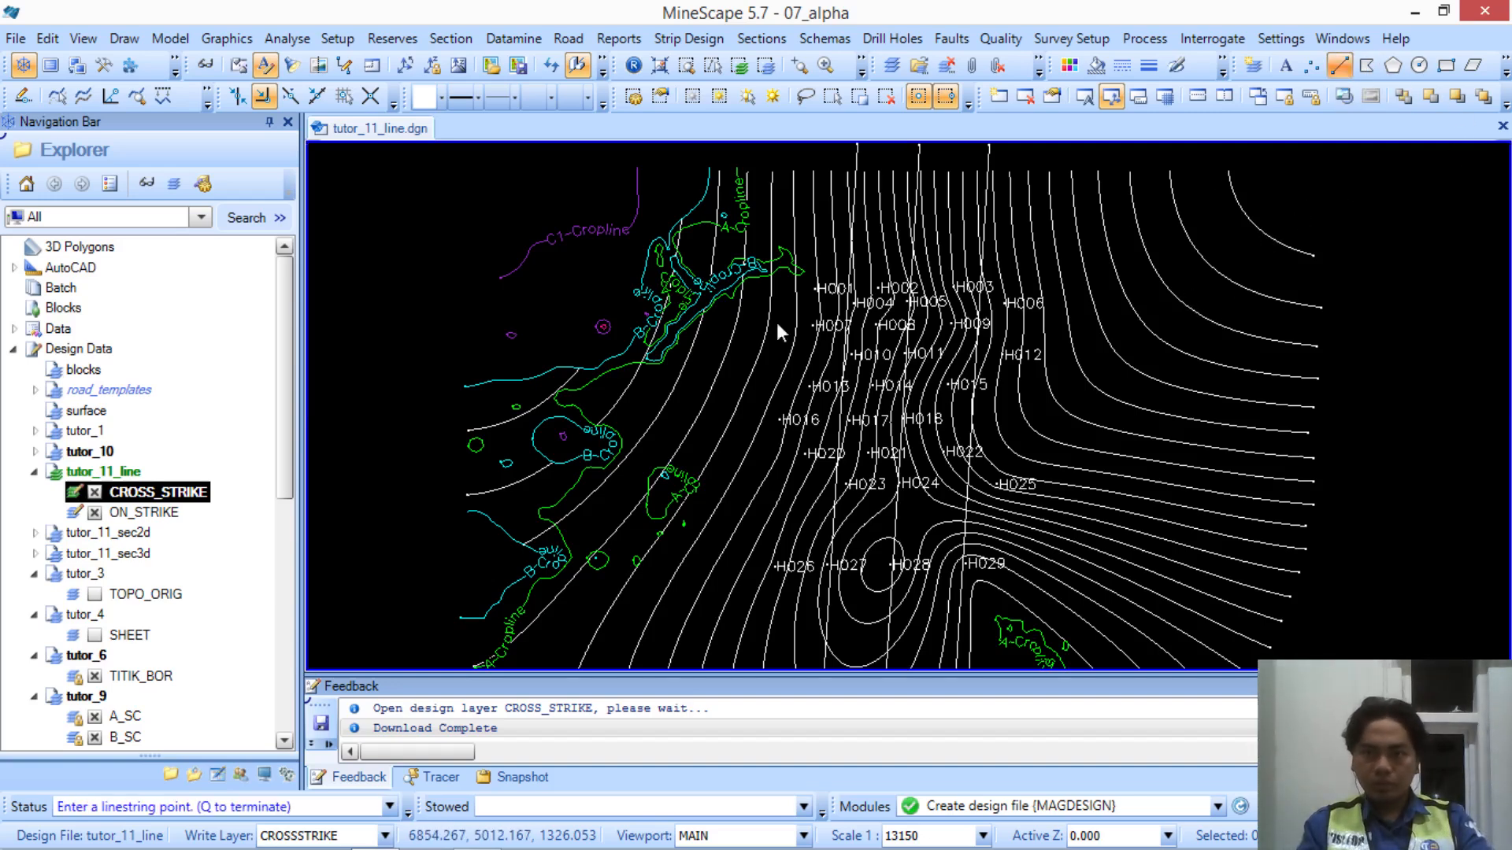
{"action": "left_click", "coordinate": [417, 338]}
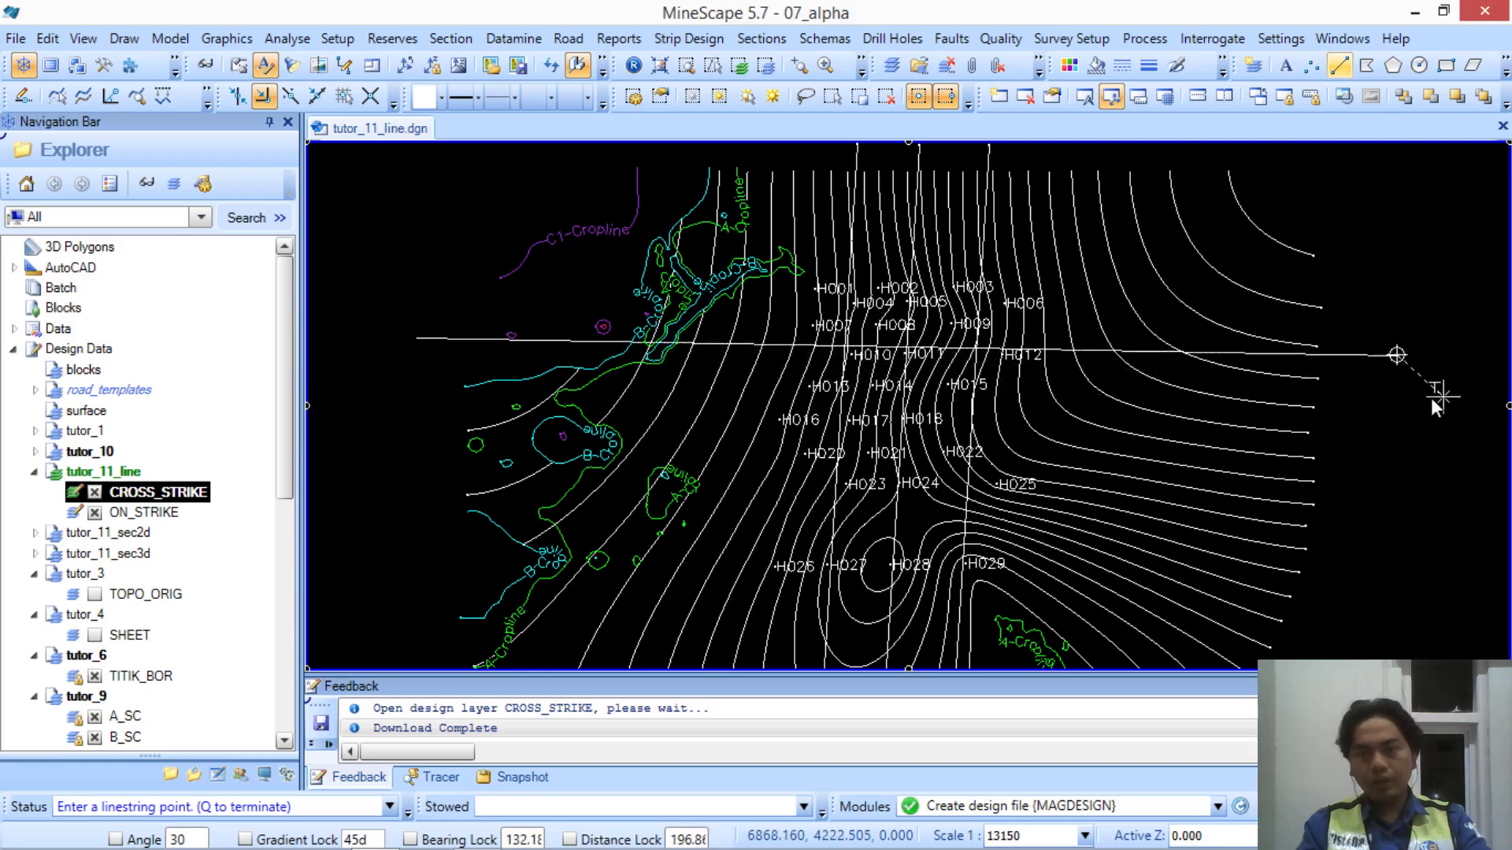
{"action": "right_click", "coordinate": [1401, 427]}
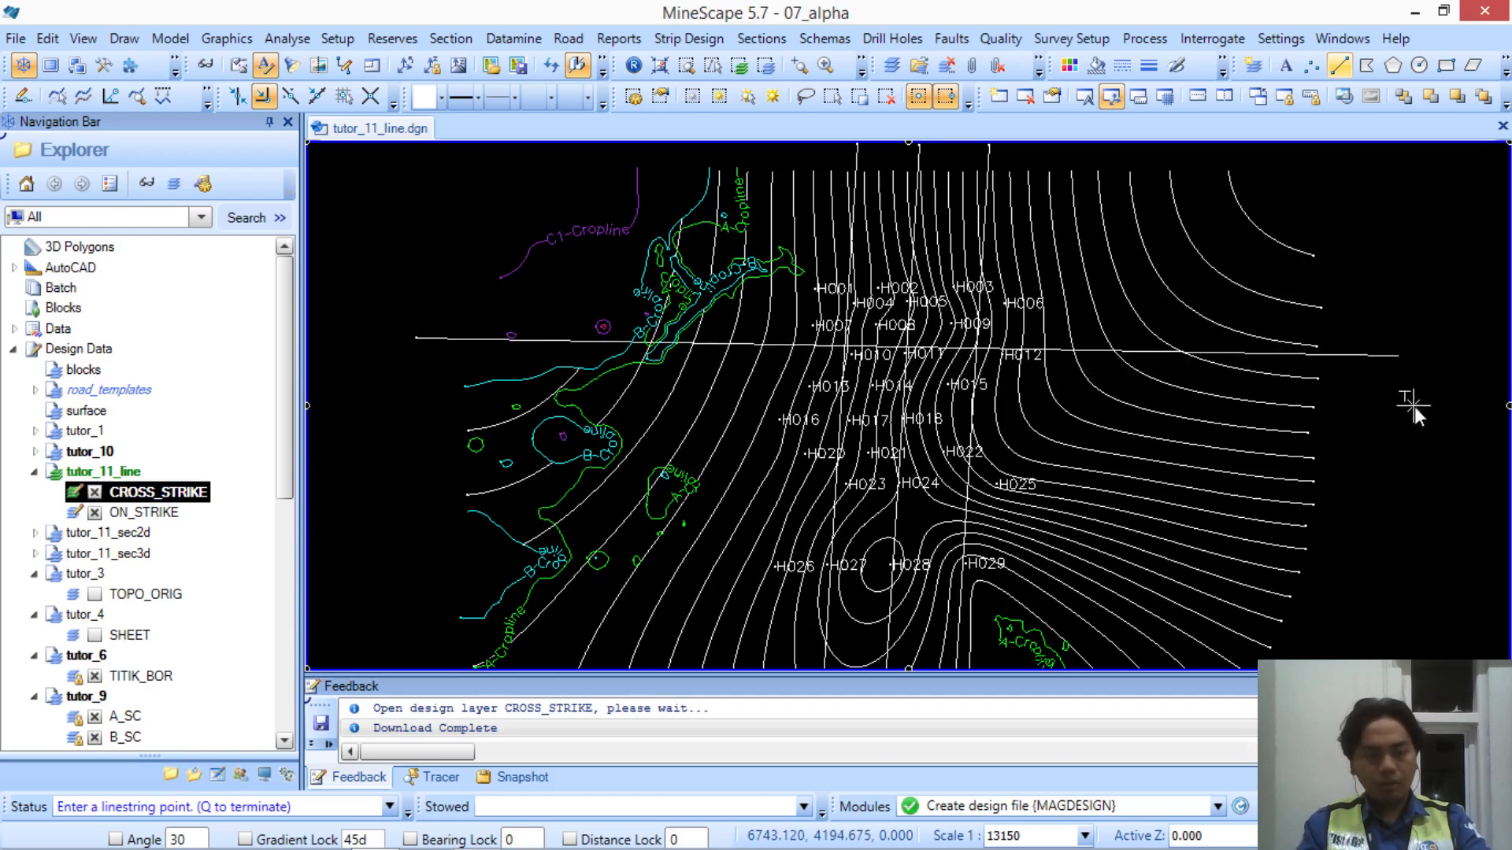
{"action": "key", "text": "q"}
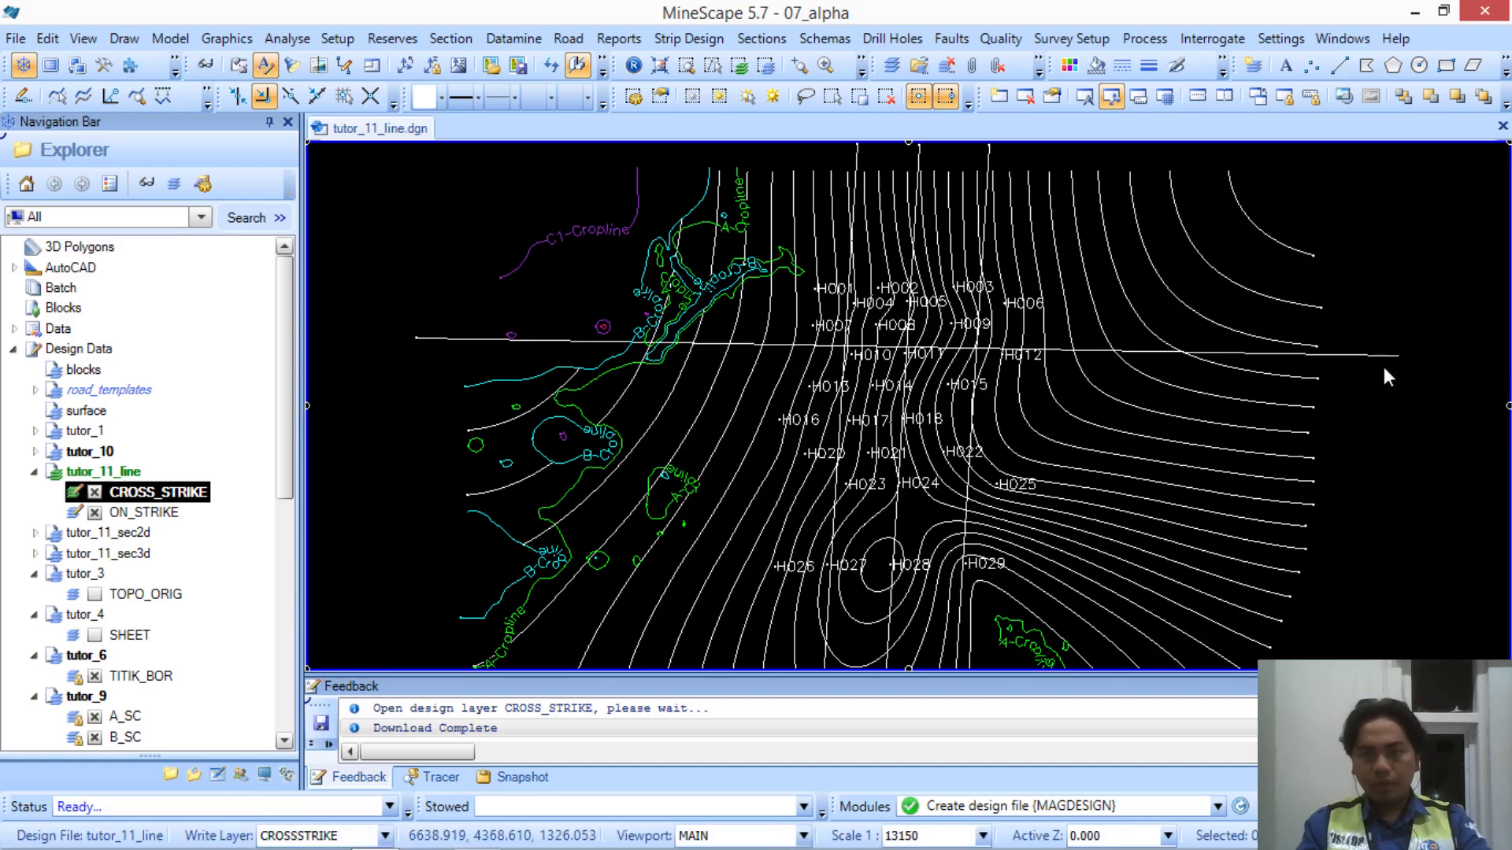
Copy the cross-strike line twice southward, one copy through H020, H021 and H022 and the other just north of the H026 to H029 row
{"action": "left_click", "coordinate": [1383, 355]}
{"action": "middle_click_drag", "start_coordinate": [1393, 423], "coordinate": [1355, 367]}
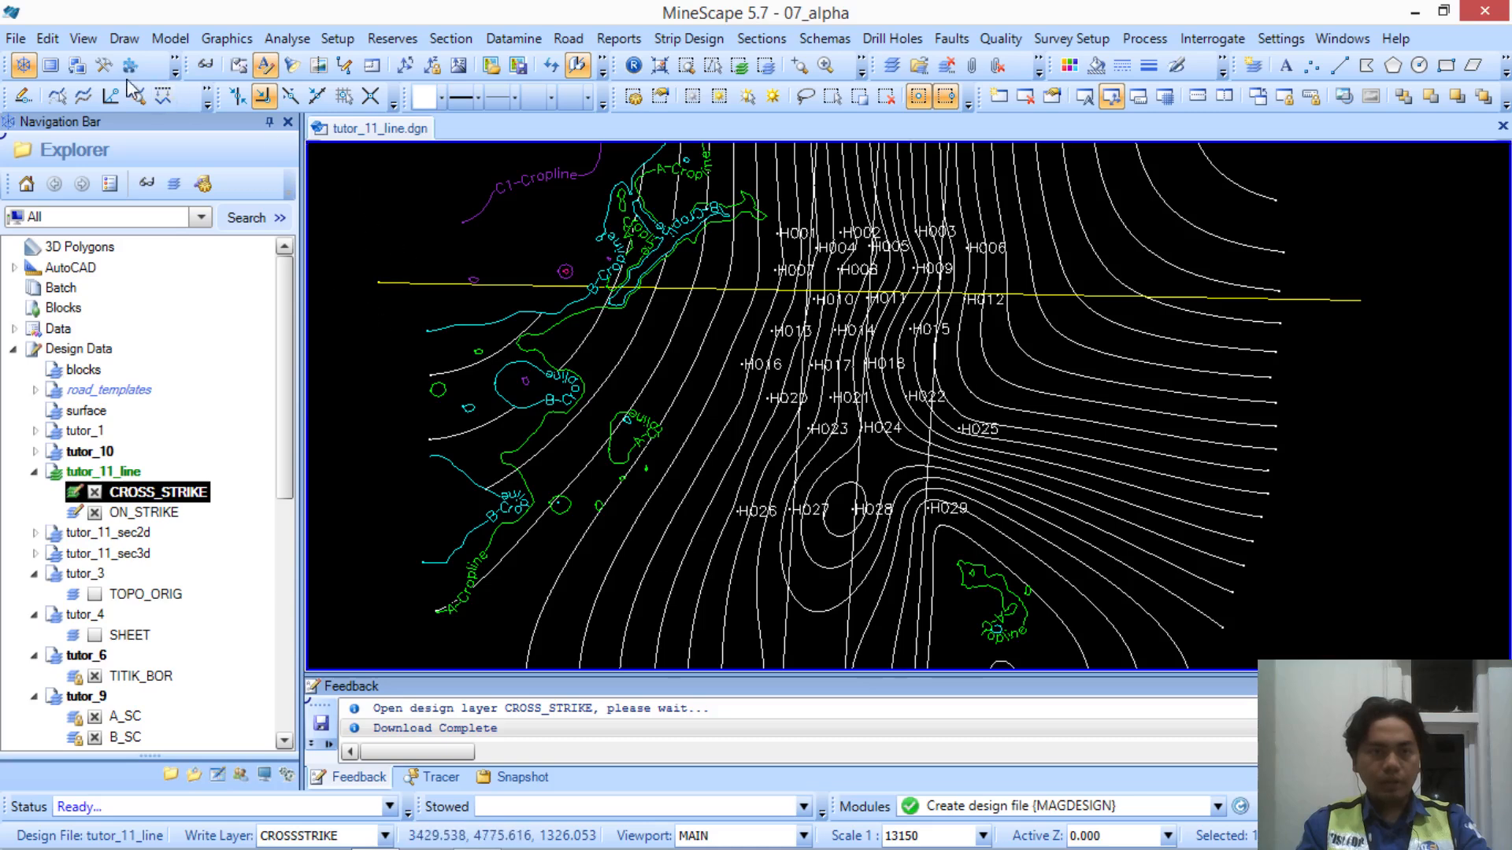
{"action": "left_click", "coordinate": [59, 45]}
{"action": "mouse_move", "coordinate": [104, 100]}
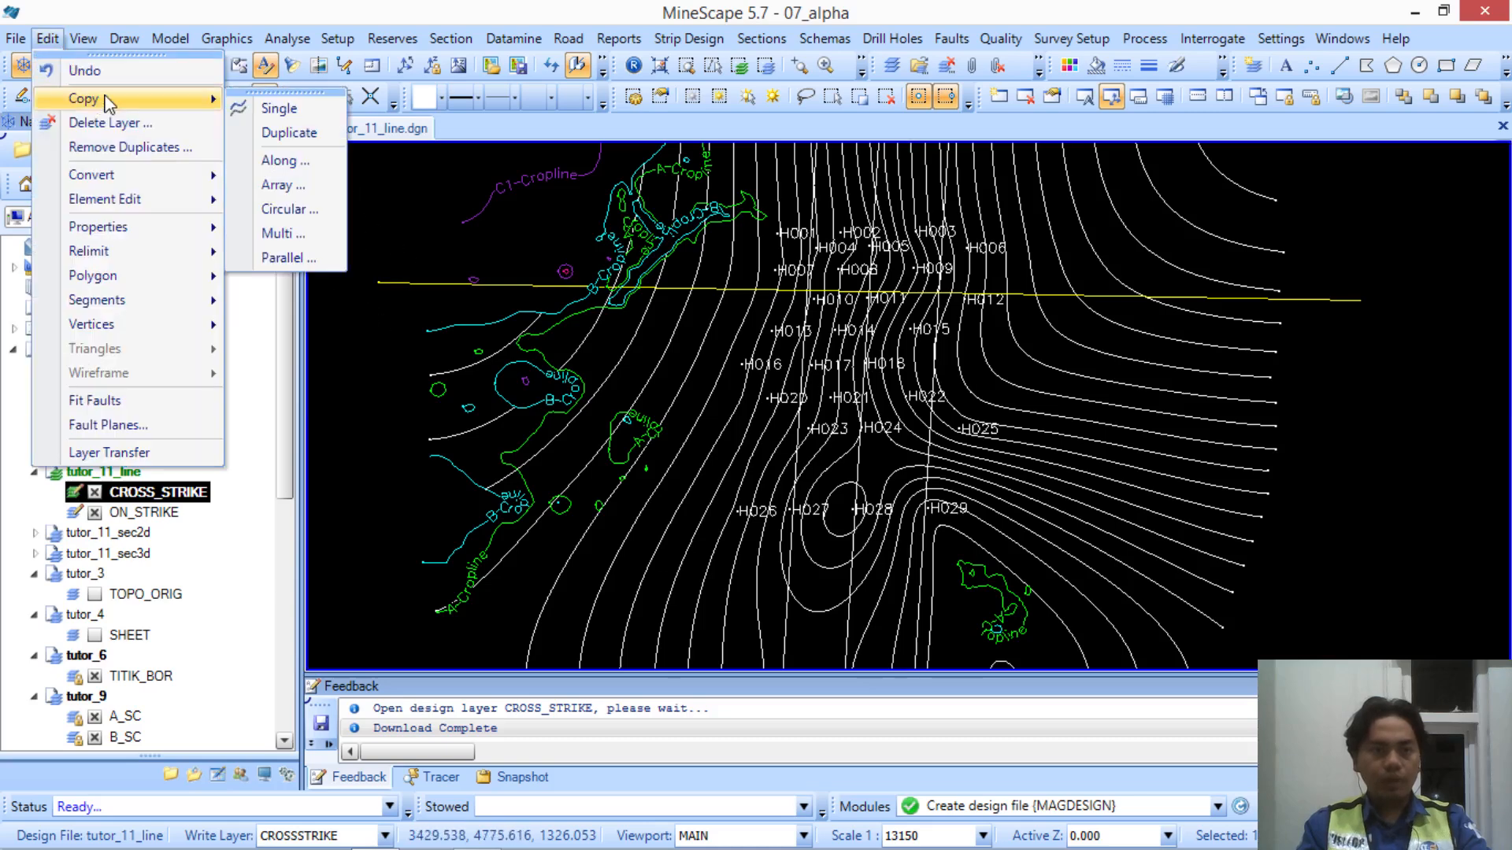
{"action": "left_click", "coordinate": [283, 109]}
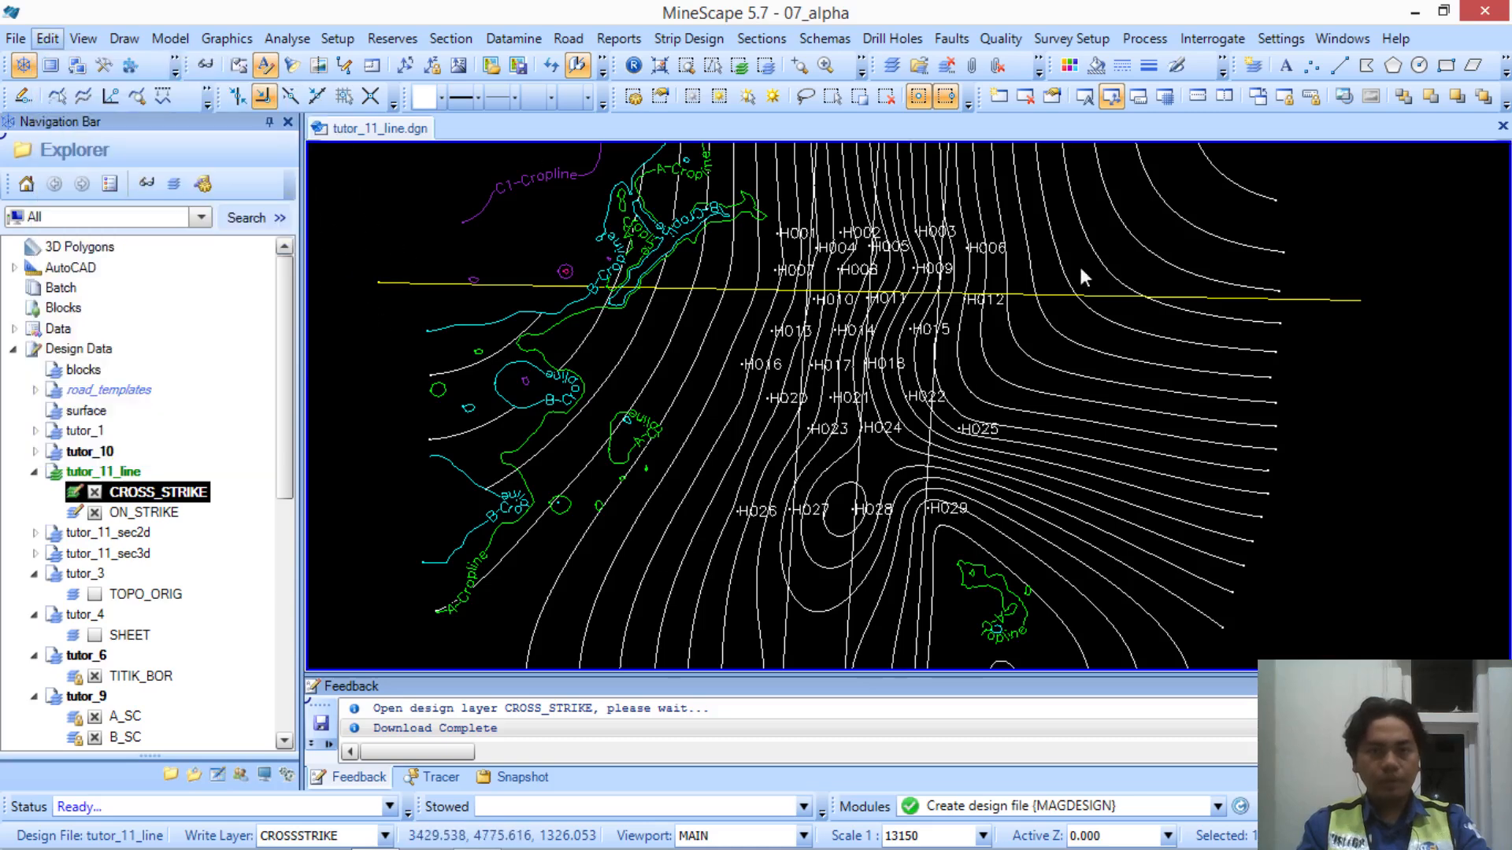
{"action": "left_click", "coordinate": [1358, 300]}
{"action": "left_click", "coordinate": [1352, 411]}
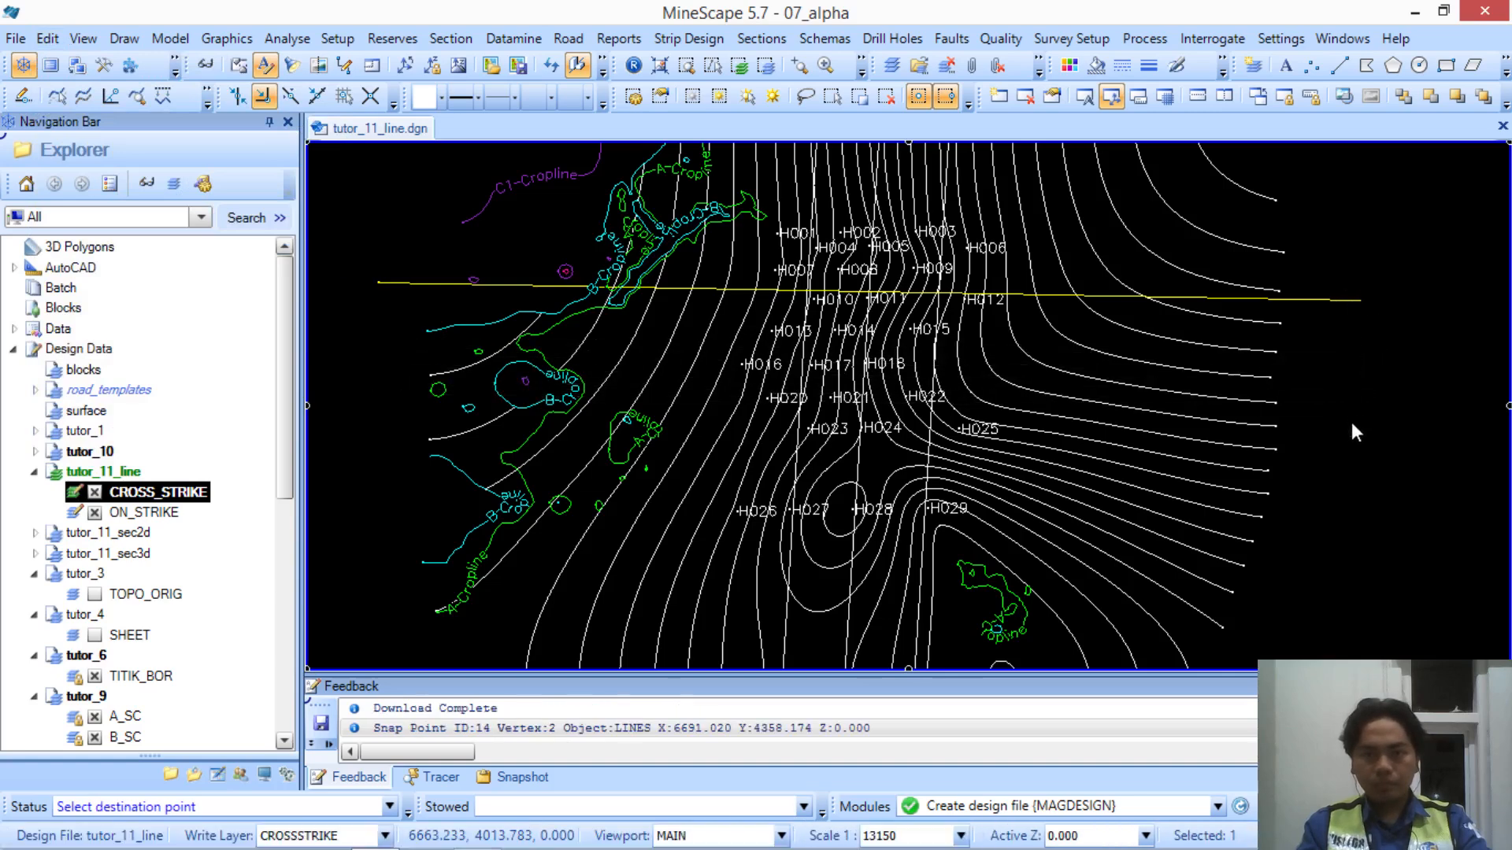
{"action": "left_click", "coordinate": [1351, 495]}
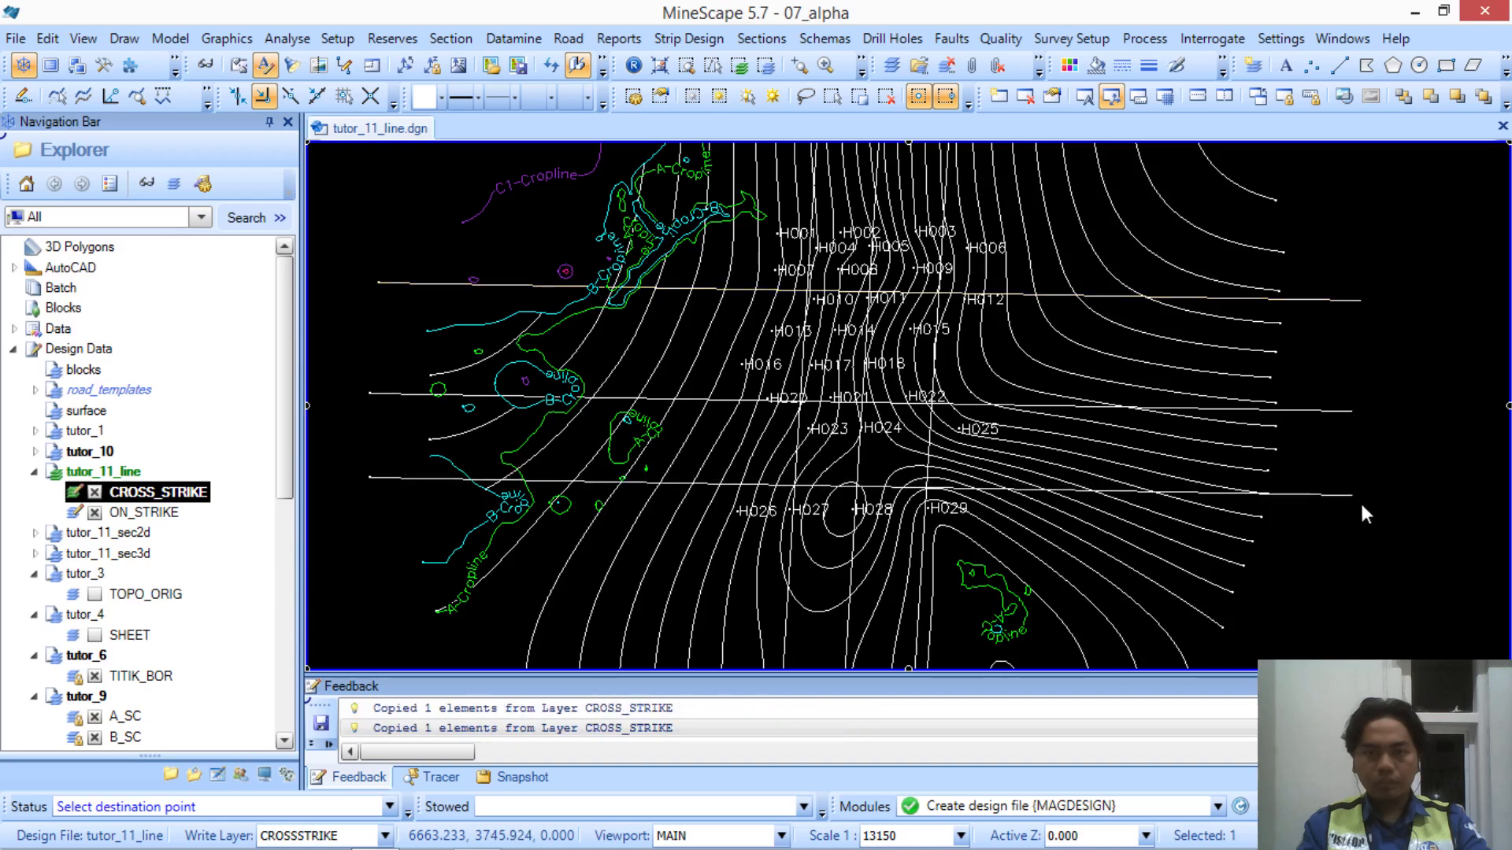
{"action": "right_click", "coordinate": [1395, 538]}
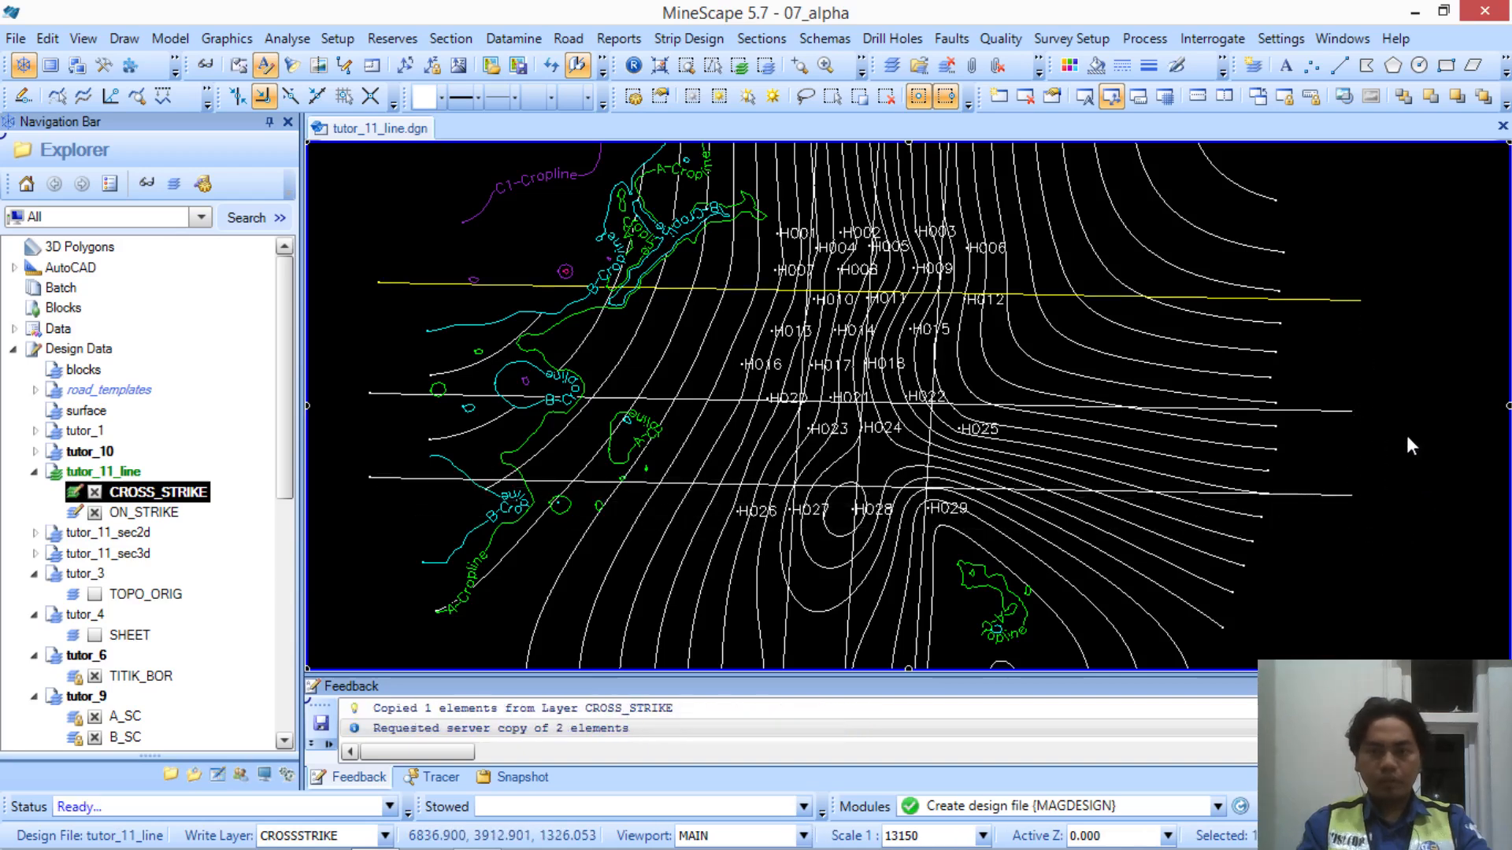
Turn off the CROSS_STRIKE layer of tutor_11_line, keeping the ON_STRIKE layer displayed
{"action": "middle_click_drag", "start_coordinate": [1375, 302], "coordinate": [1368, 394]}
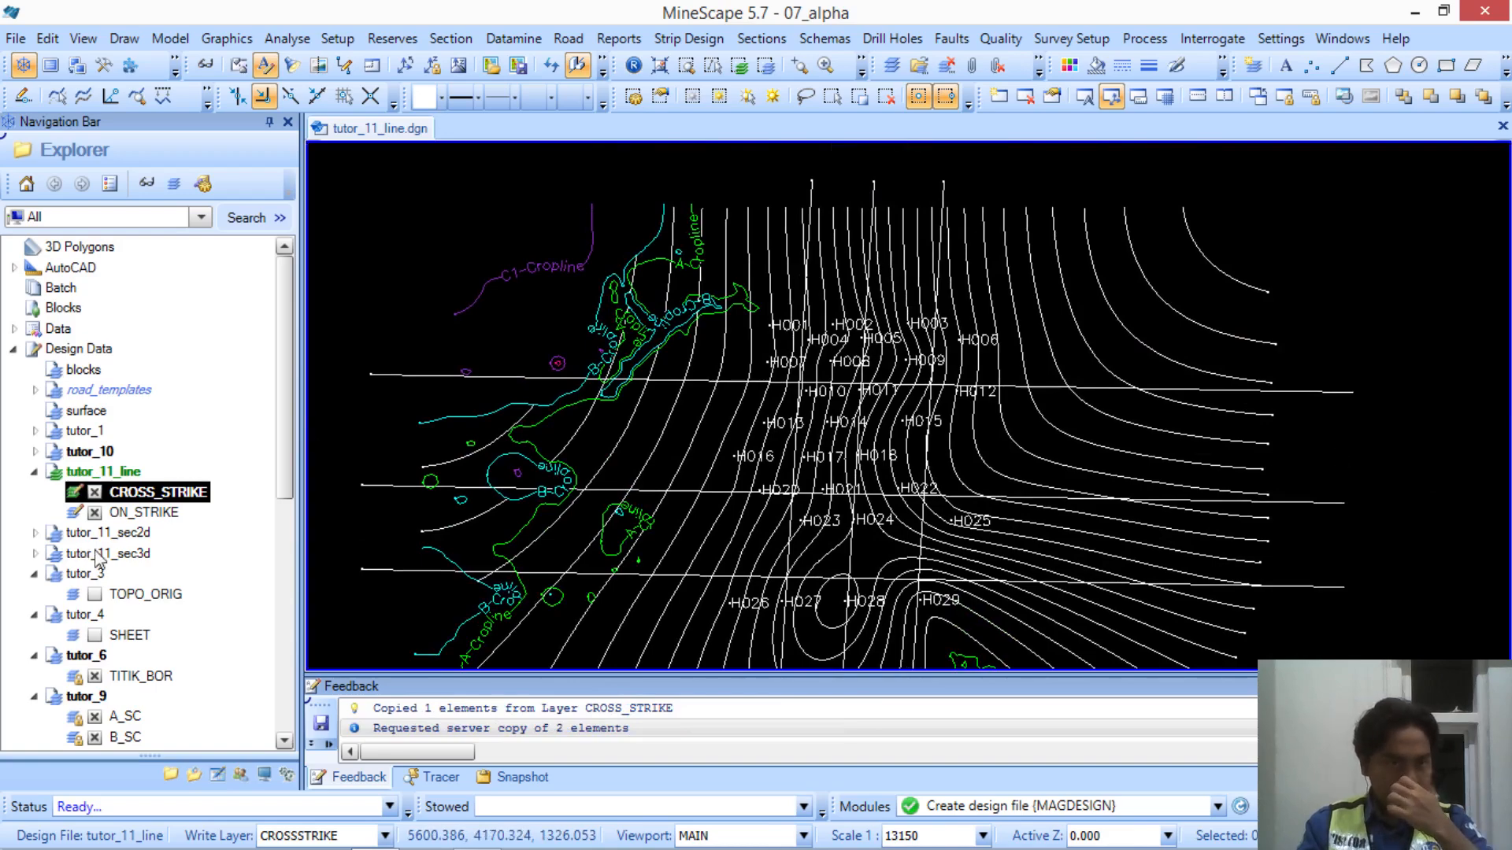
{"action": "left_click", "coordinate": [94, 494]}
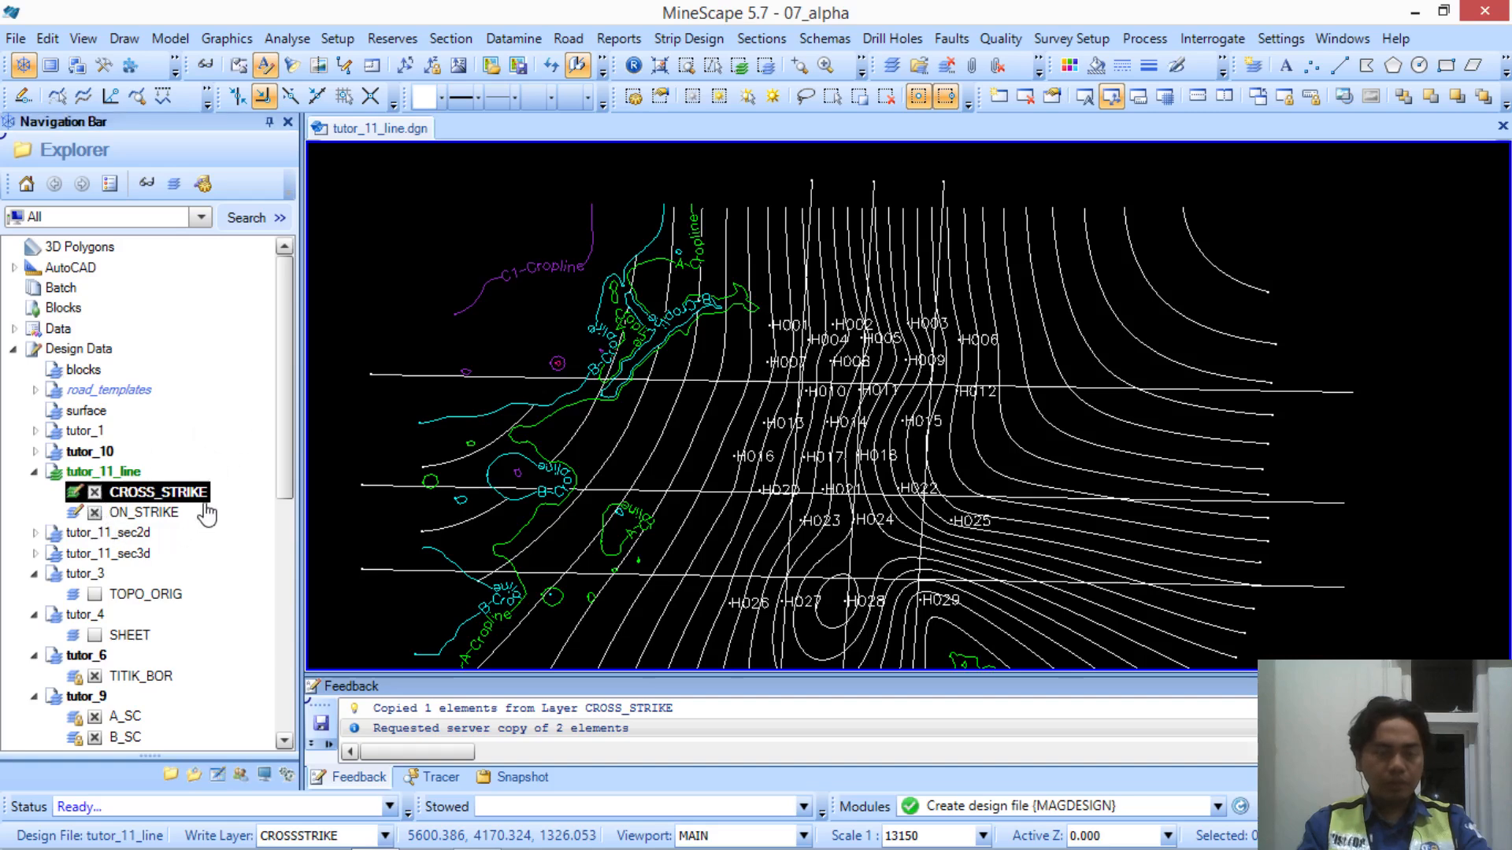
{"action": "left_click", "coordinate": [94, 496]}
Open the Stratmodel section form for creating a section through a schema
{"action": "mouse_move", "coordinate": [1075, 446]}
{"action": "middle_mouse_down"}
{"action": "mouse_move", "coordinate": [1066, 280]}
{"action": "mouse_move", "coordinate": [1056, 414]}
{"action": "middle_mouse_up"}
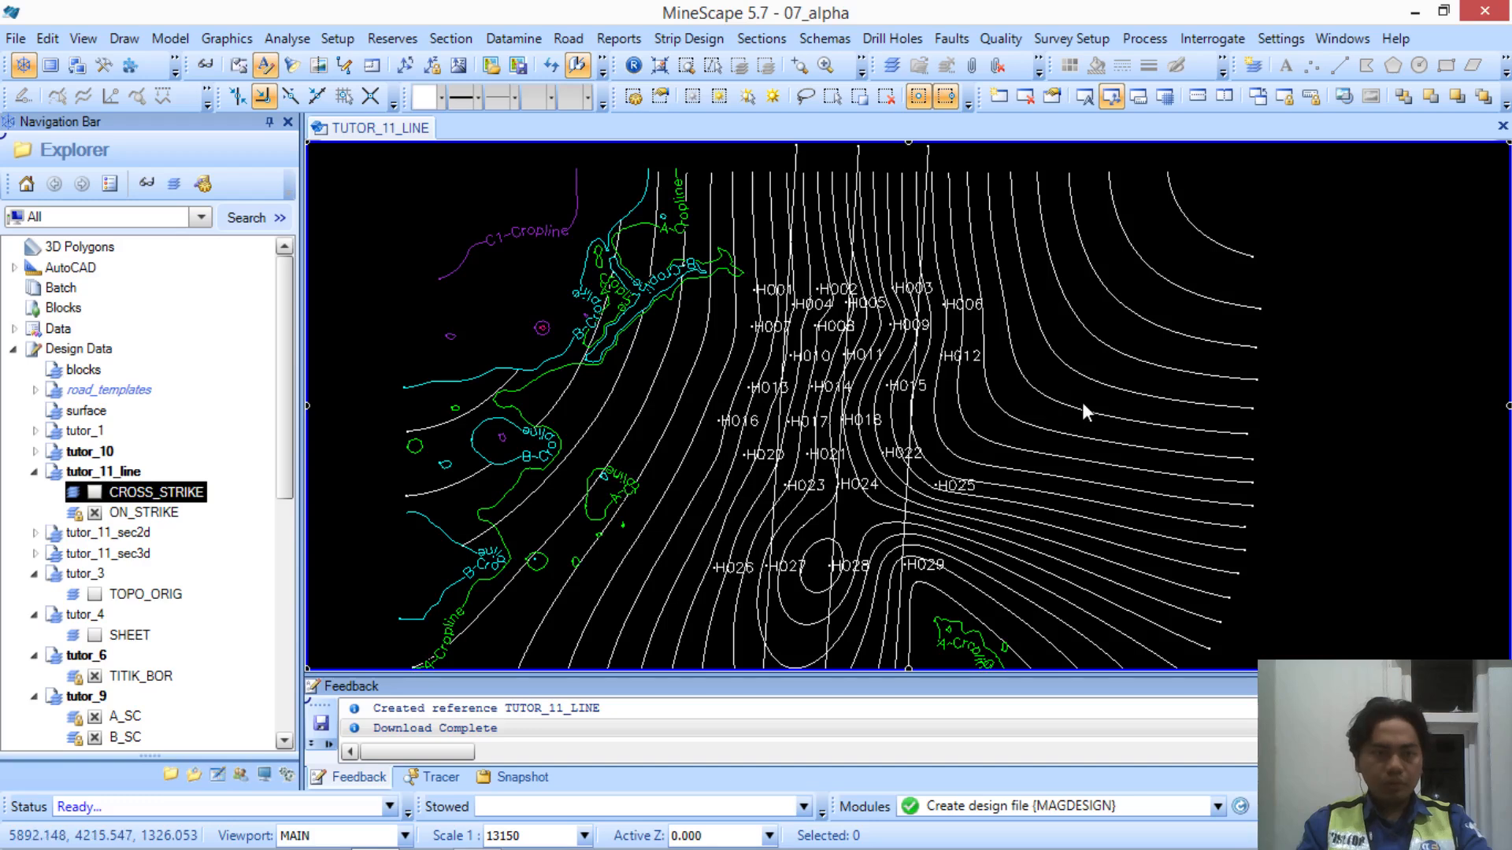
{"action": "middle_click_drag", "start_coordinate": [1032, 341], "coordinate": [988, 413]}
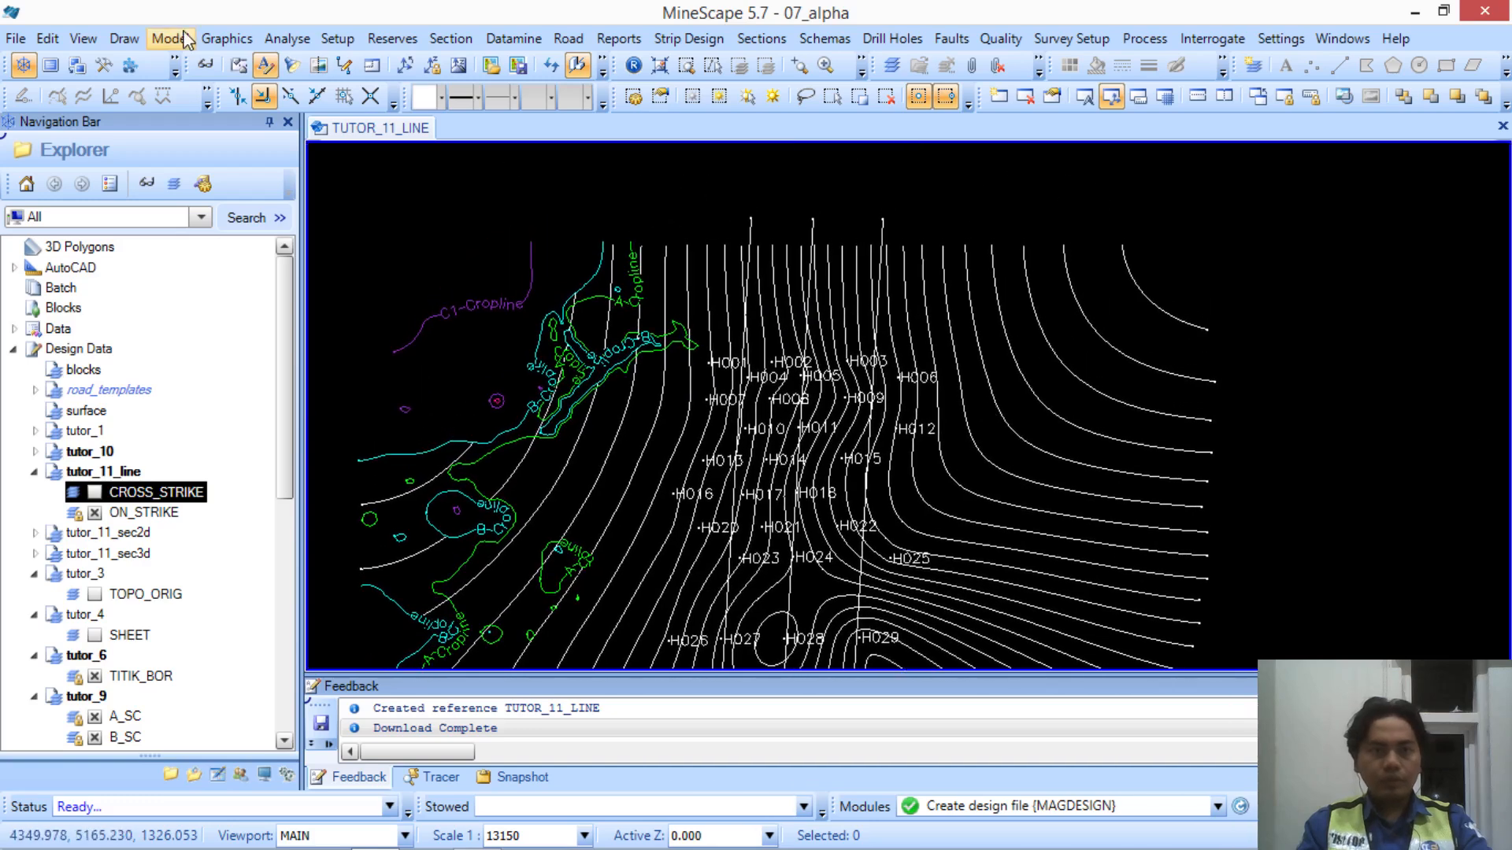
{"action": "left_click", "coordinate": [210, 39]}
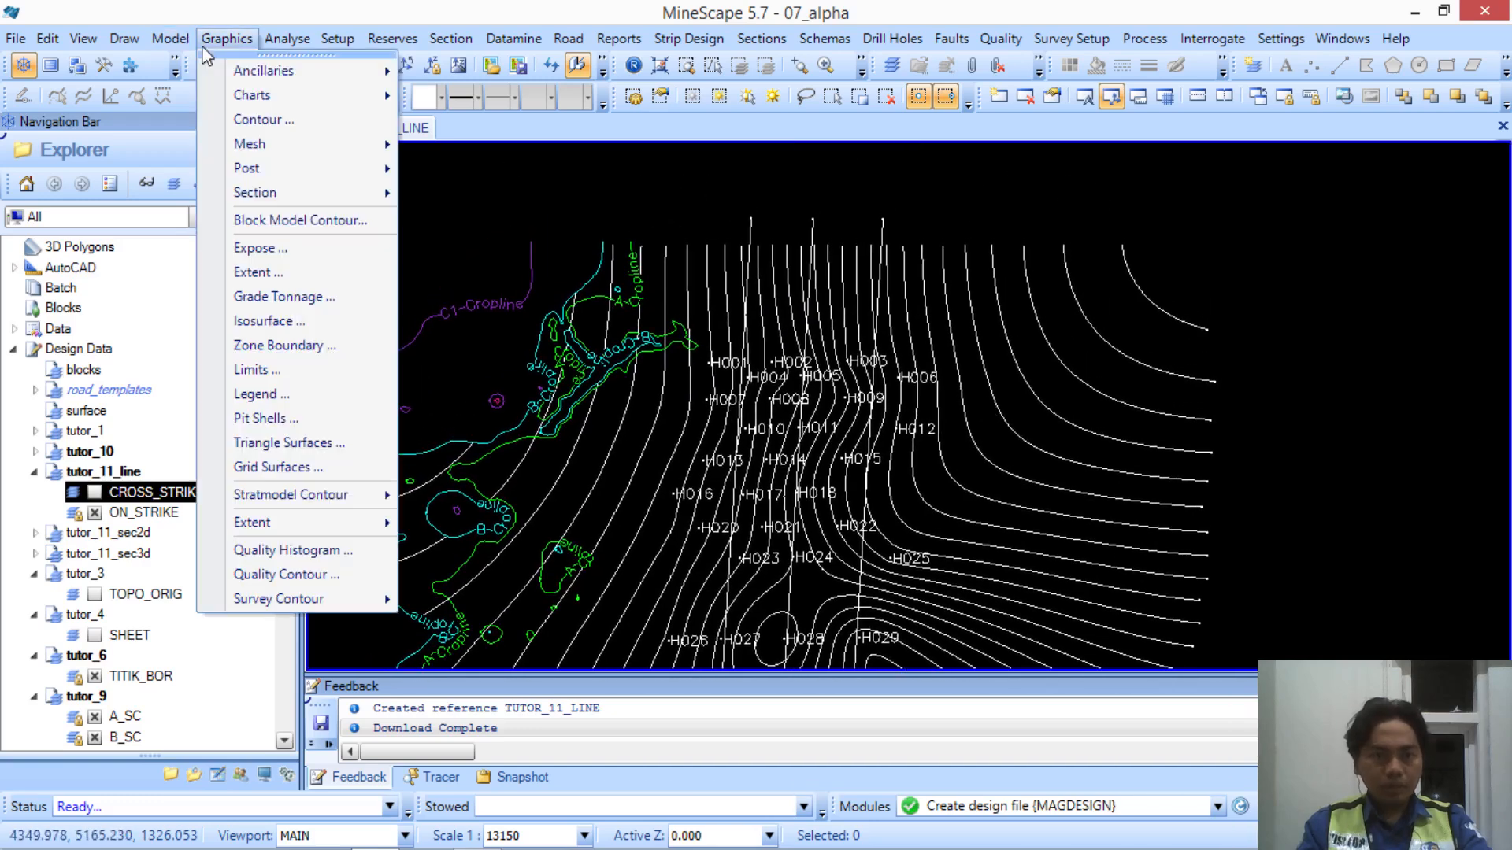
{"action": "mouse_move", "coordinate": [383, 194]}
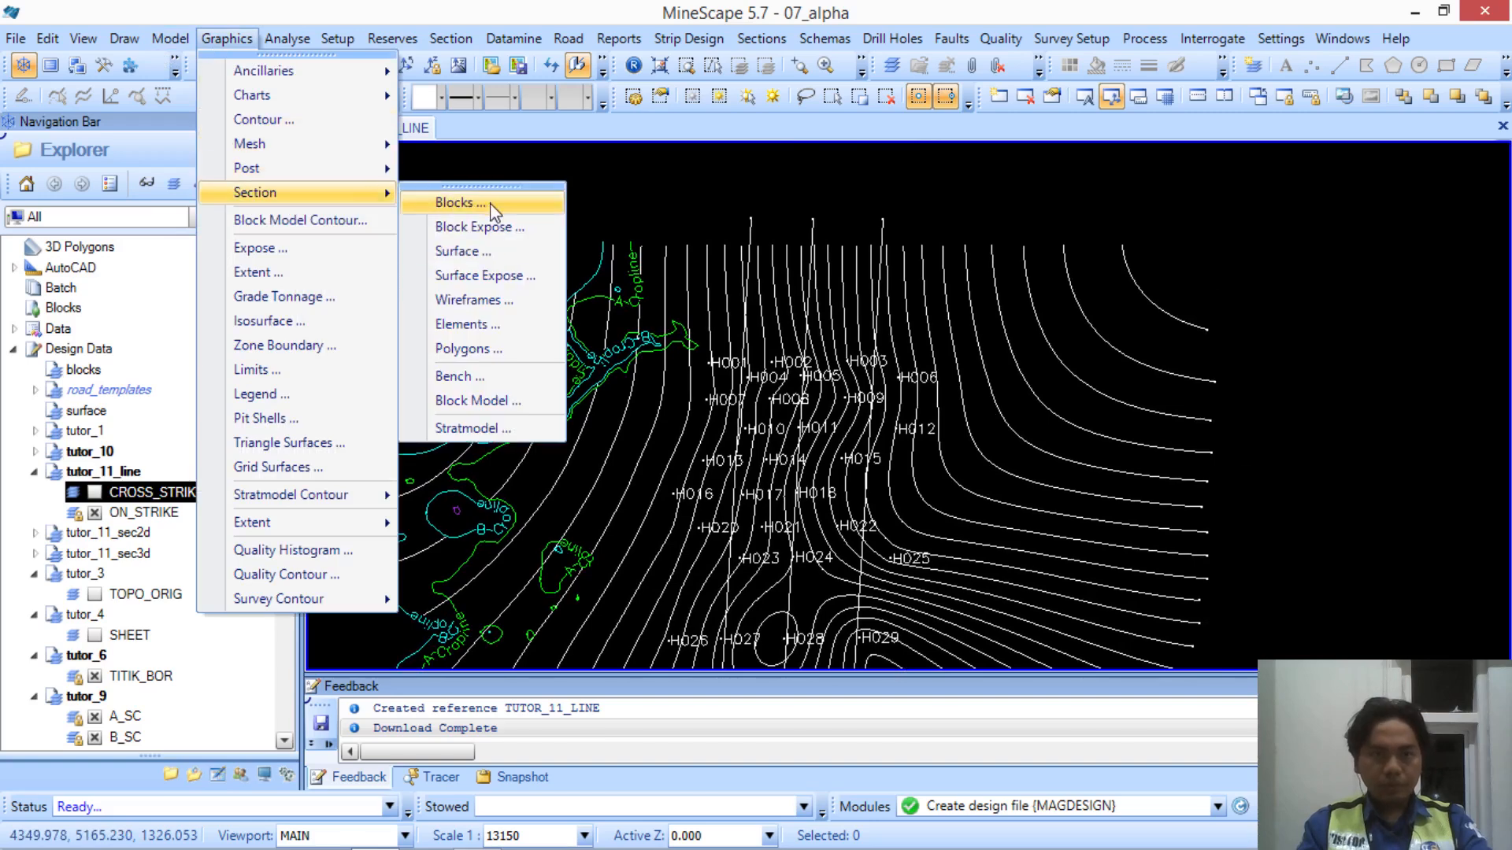
{"action": "left_click", "coordinate": [532, 432]}
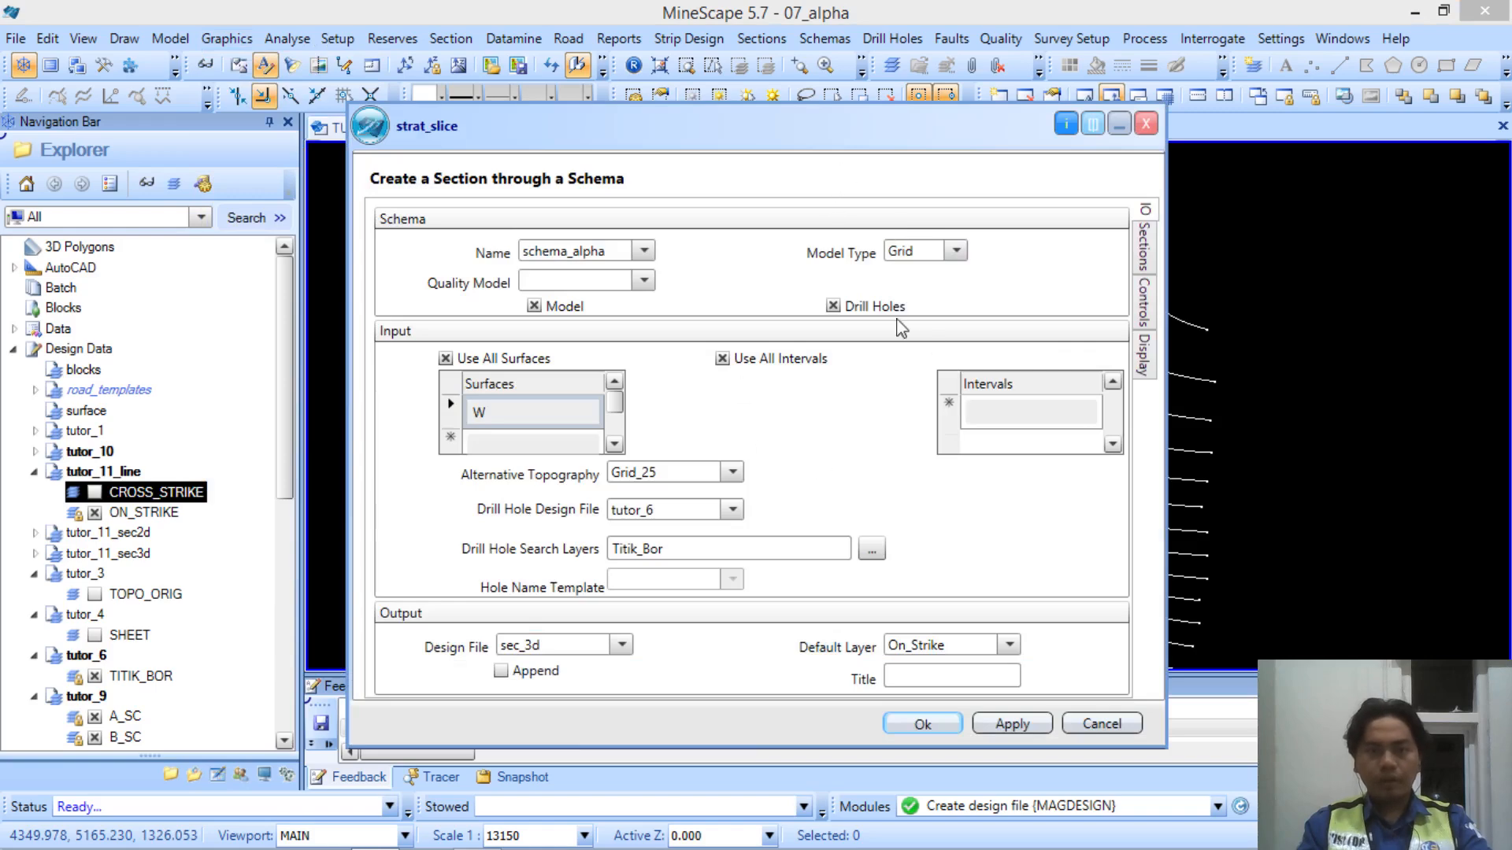
{"action": "left_click_drag", "start_coordinate": [849, 145], "coordinate": [878, 140]}
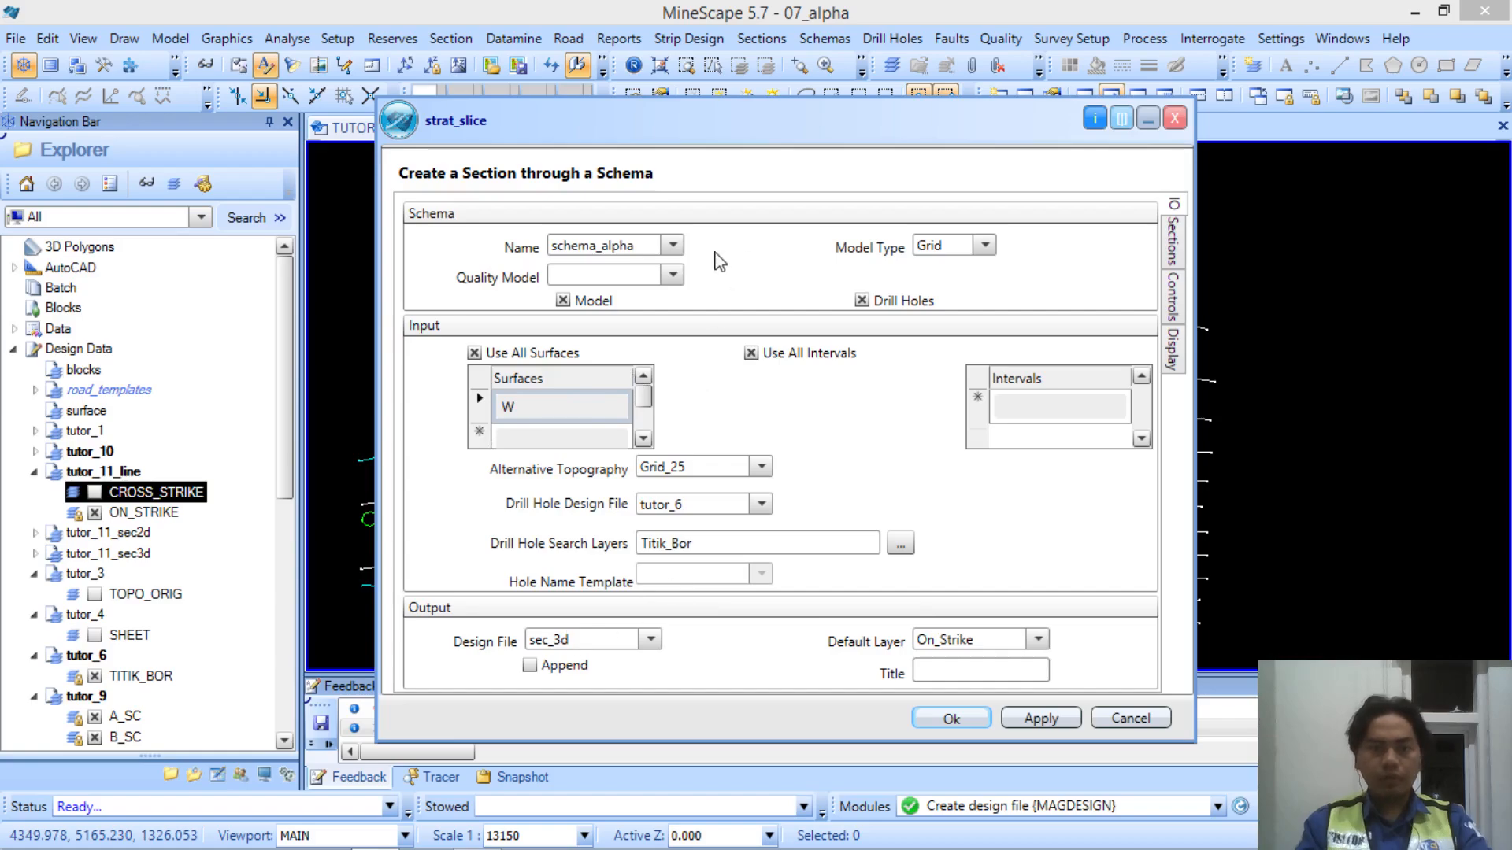
Choose schema_alpha as the section's schema with no quality model, and set the model type to Grid
{"action": "left_click", "coordinate": [673, 246]}
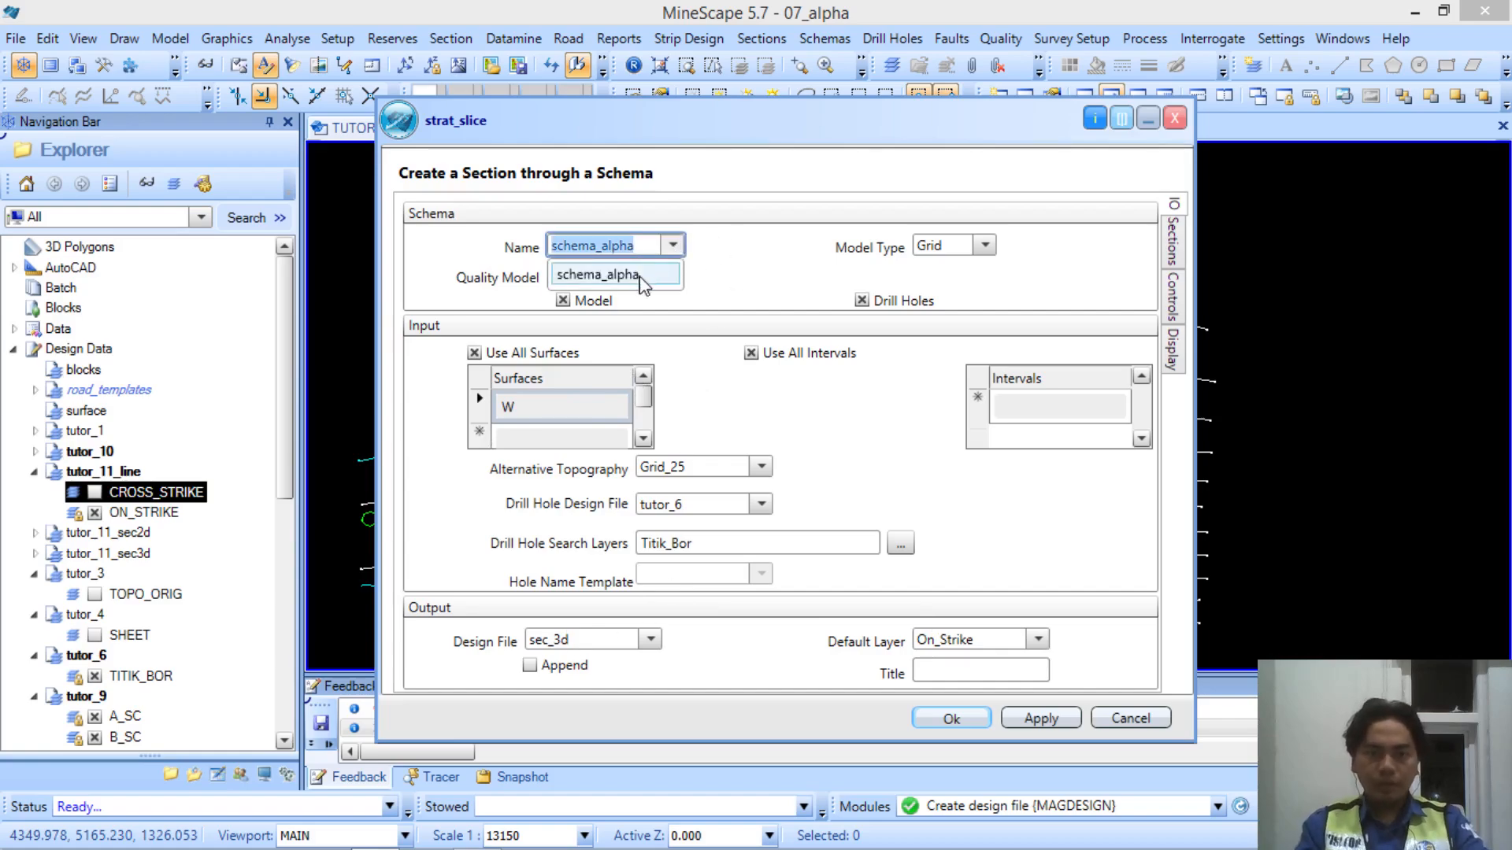
{"action": "left_click", "coordinate": [653, 272]}
{"action": "left_click", "coordinate": [673, 275]}
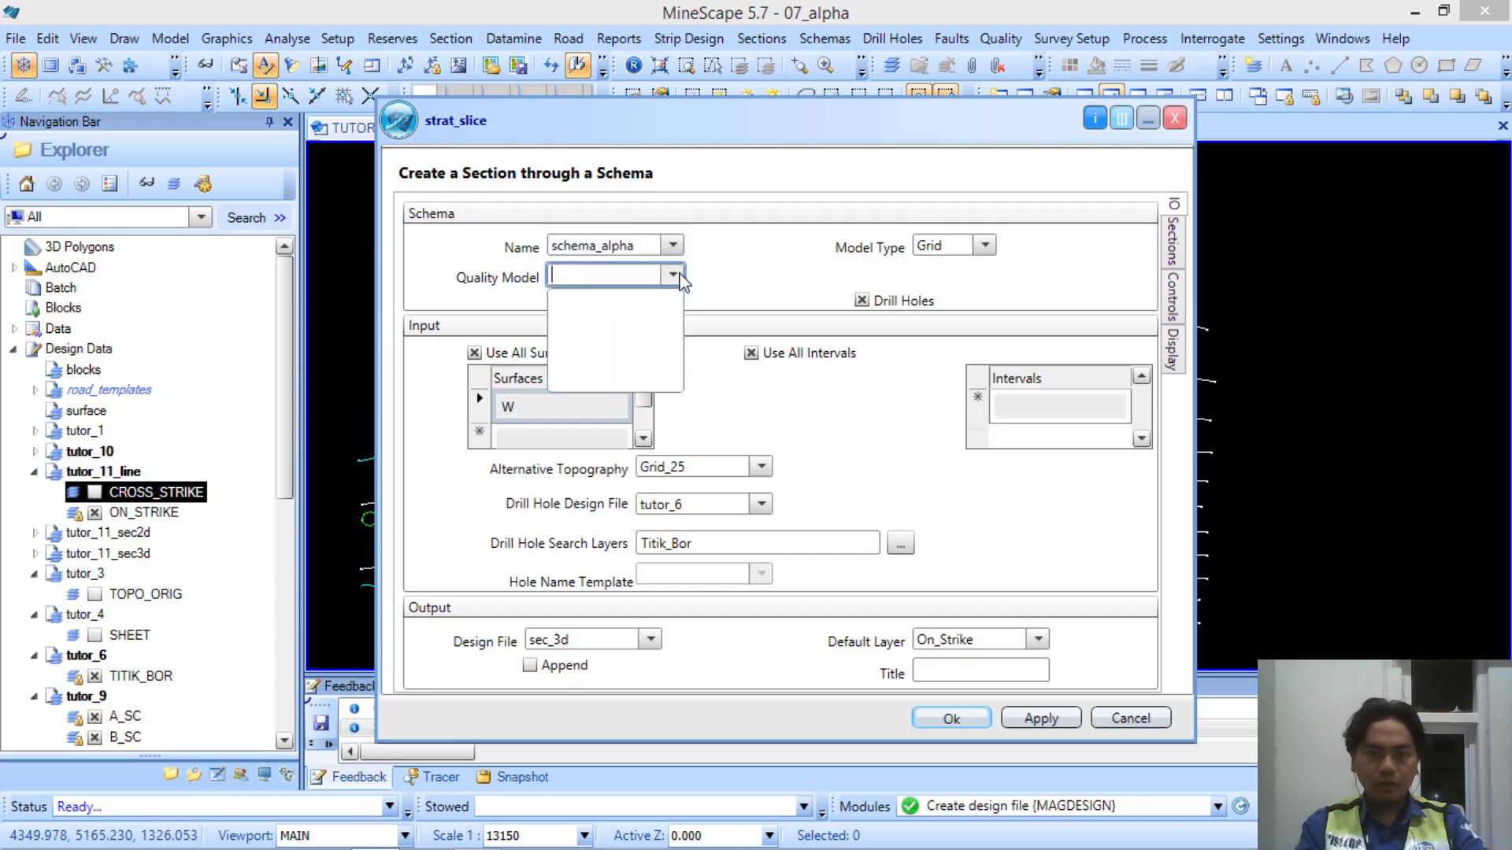
{"action": "left_click", "coordinate": [676, 277]}
{"action": "left_click", "coordinate": [984, 244]}
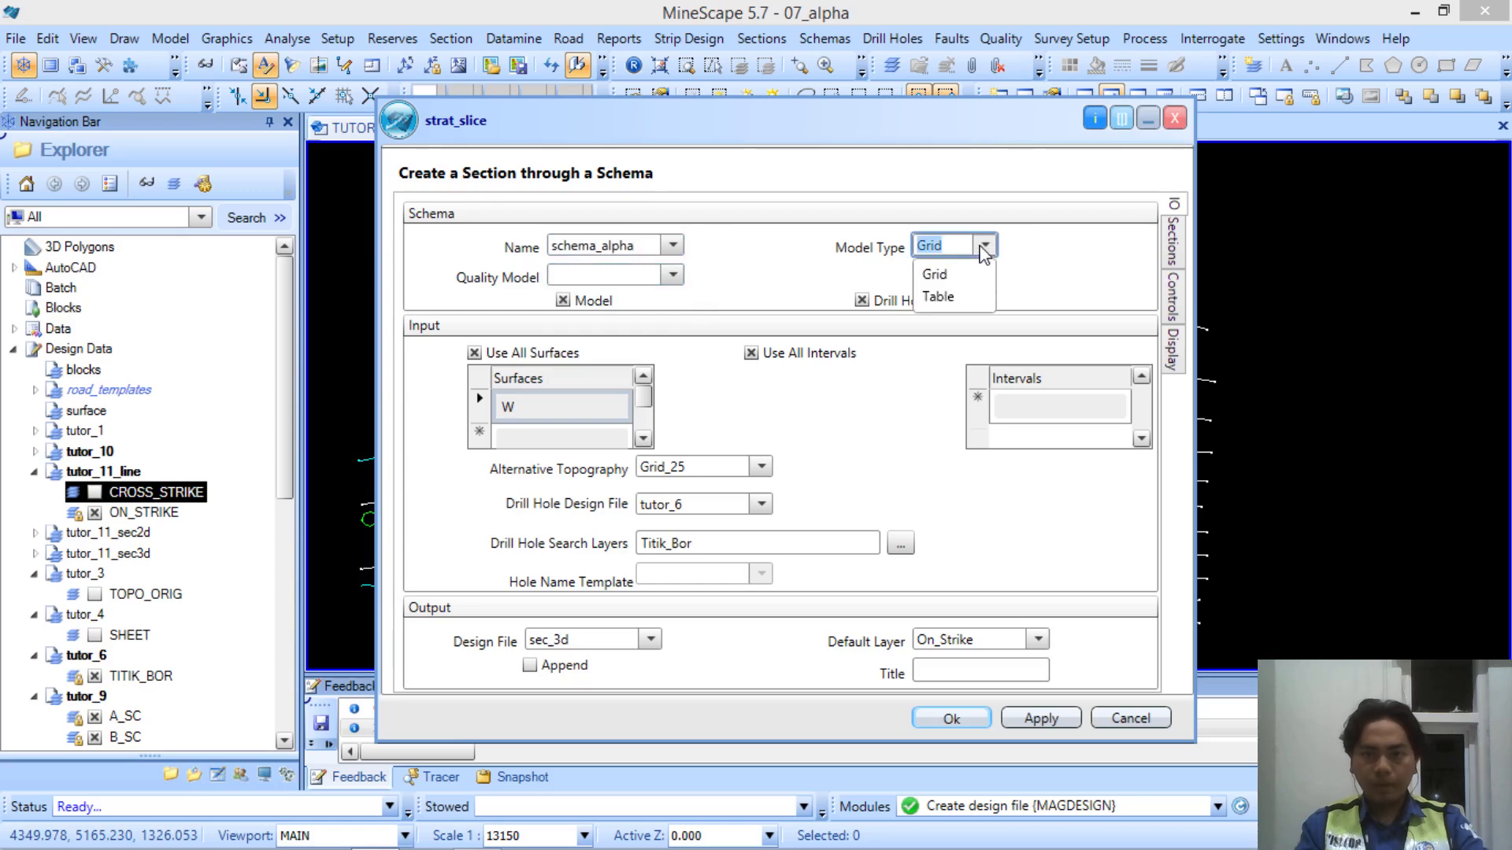
{"action": "left_click", "coordinate": [933, 270]}
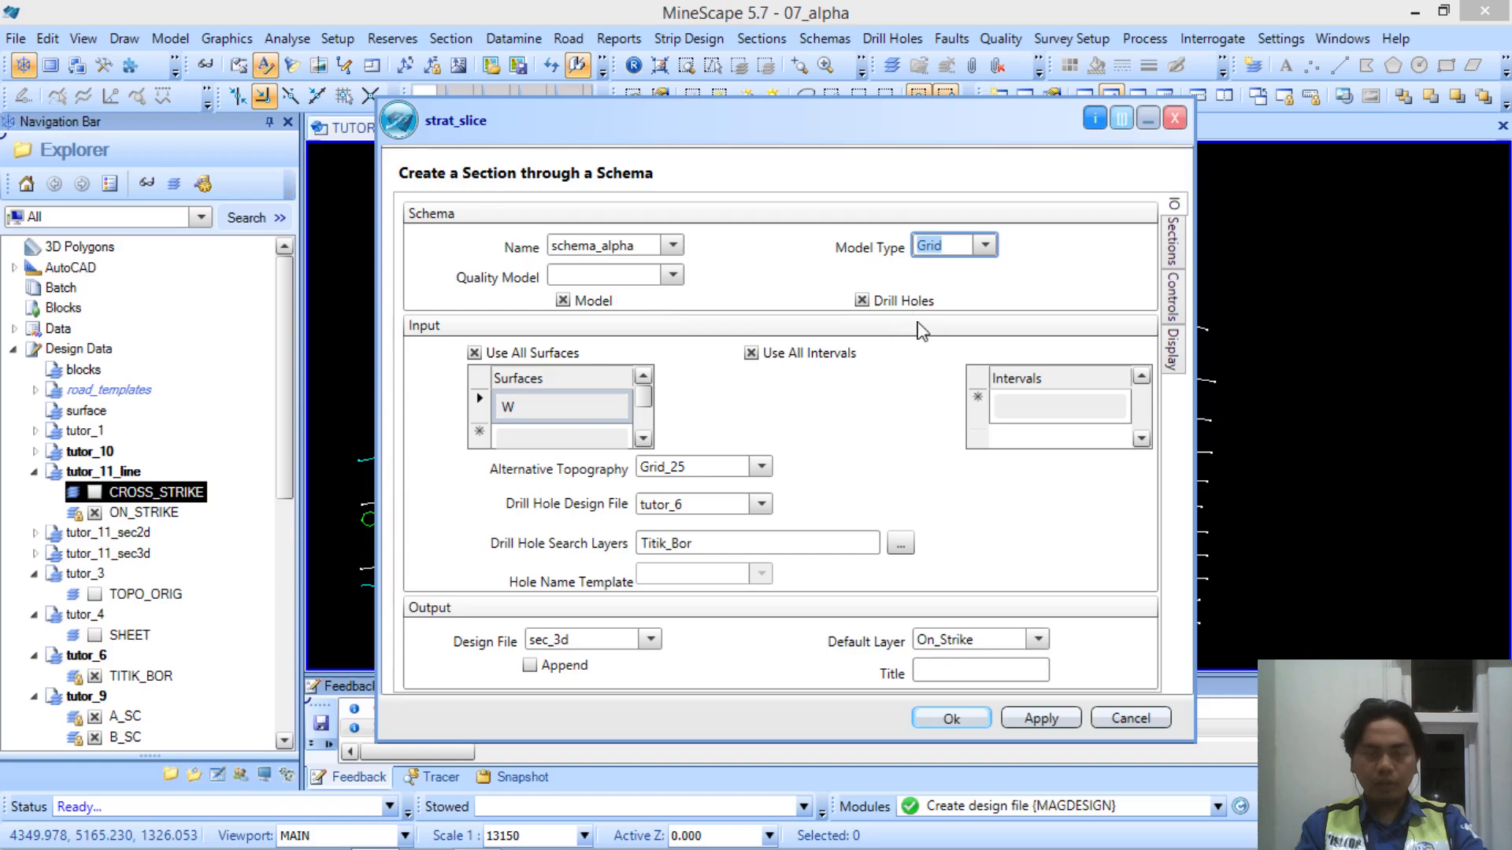
Turn off Use All Surfaces and Use All Intervals, check the selectable surfaces, and turn Use All Surfaces back on
{"action": "left_click", "coordinate": [477, 354]}
{"action": "left_click", "coordinate": [751, 353]}
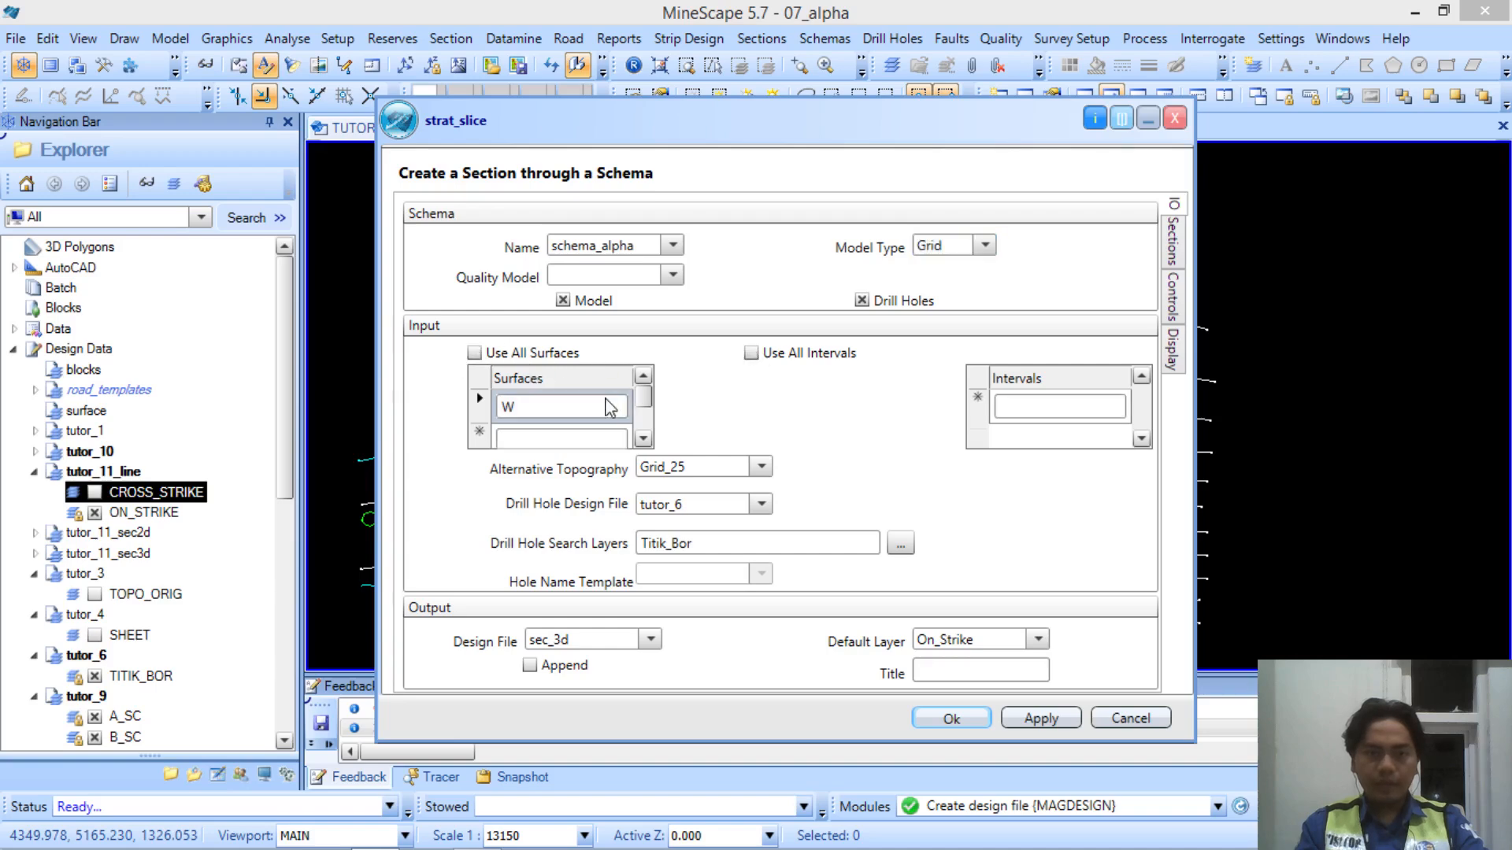
{"action": "left_click", "coordinate": [616, 406]}
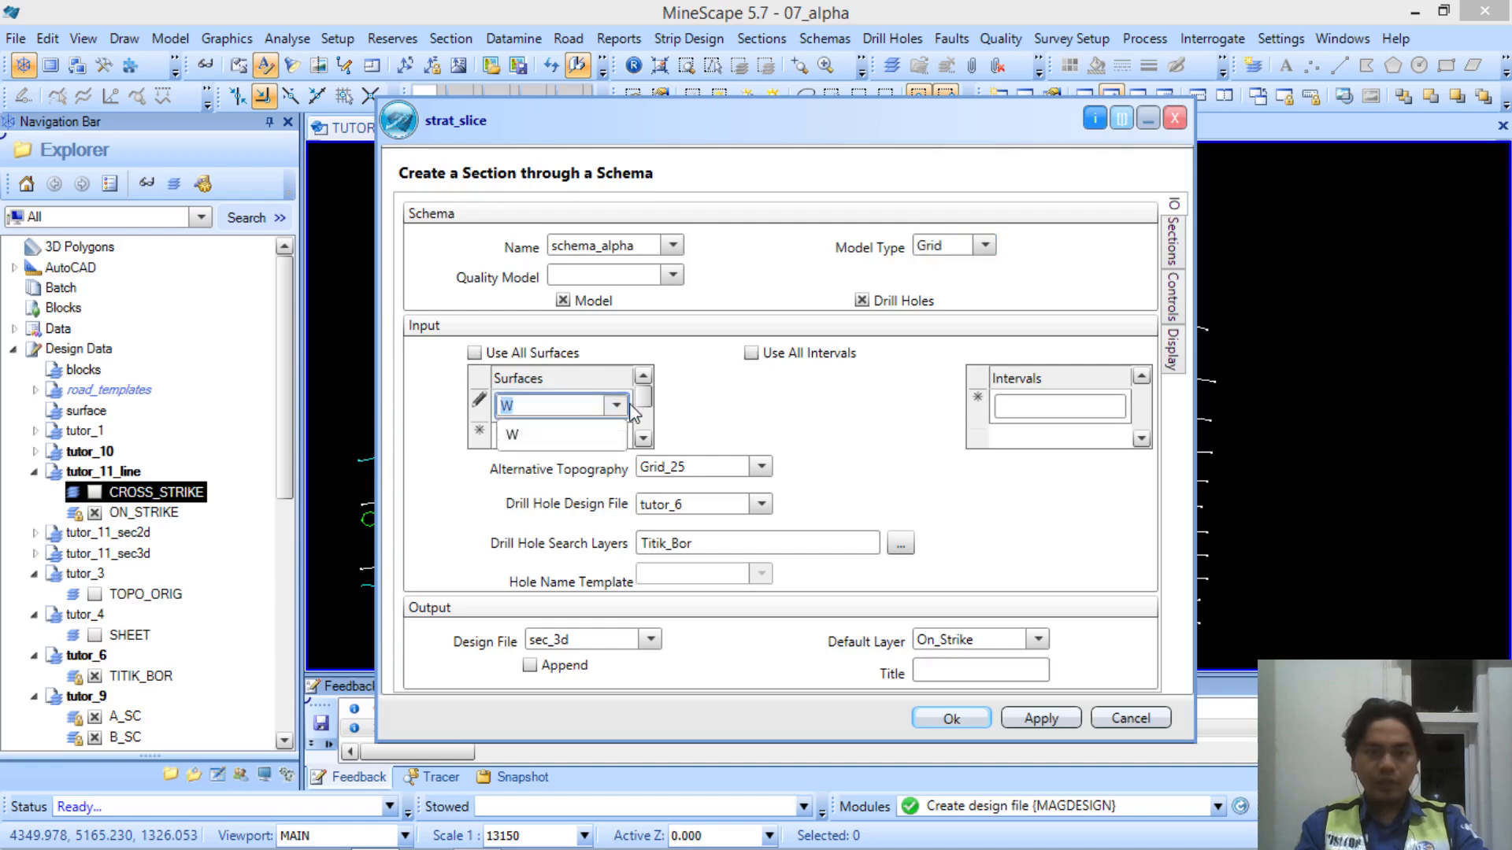
{"action": "left_click", "coordinate": [618, 407]}
{"action": "left_click", "coordinate": [617, 406]}
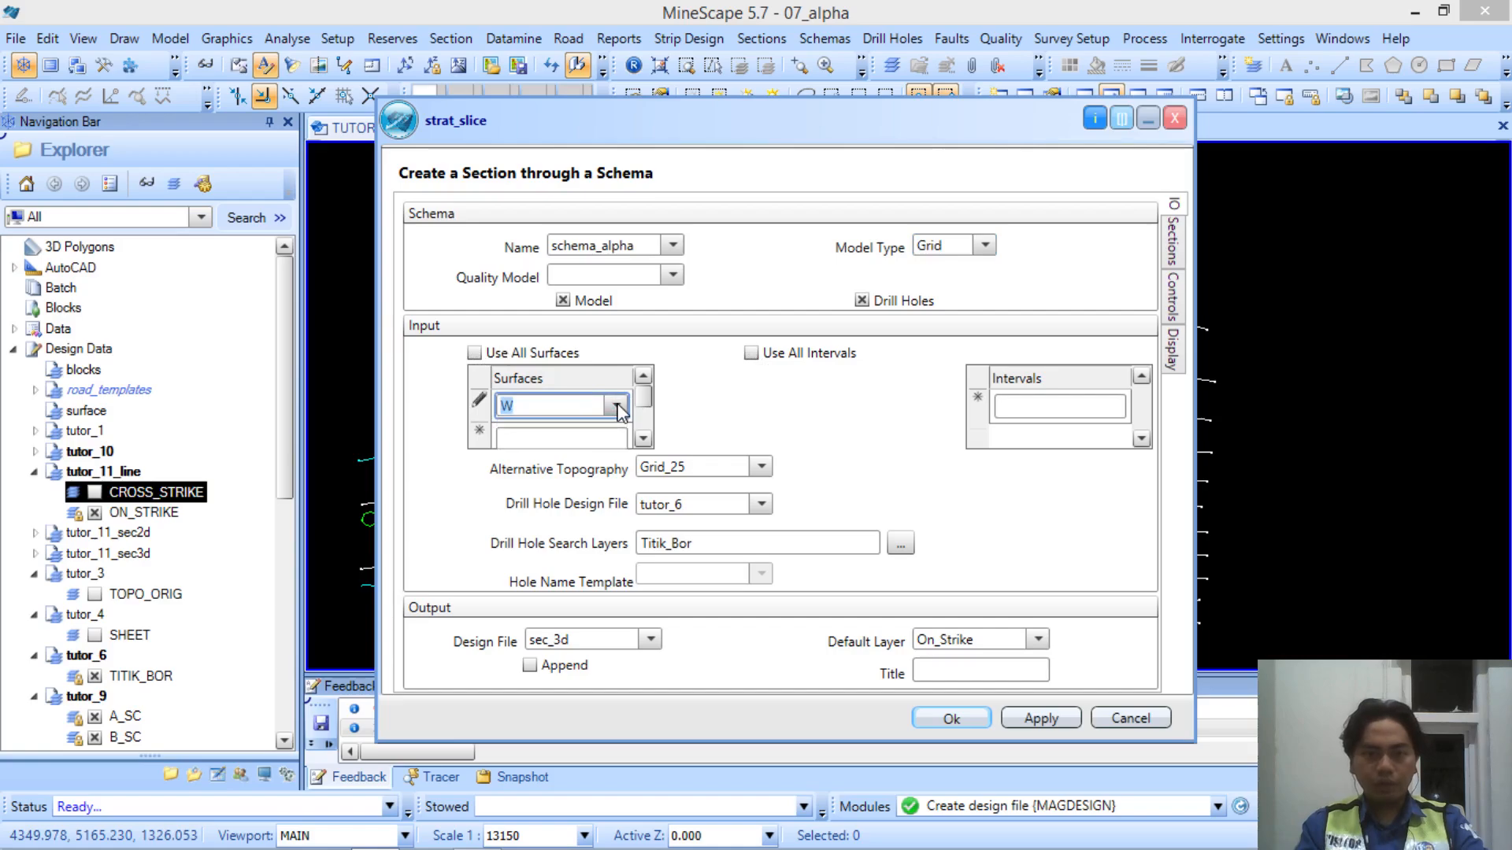
{"action": "left_click", "coordinate": [617, 407]}
{"action": "left_click", "coordinate": [617, 406]}
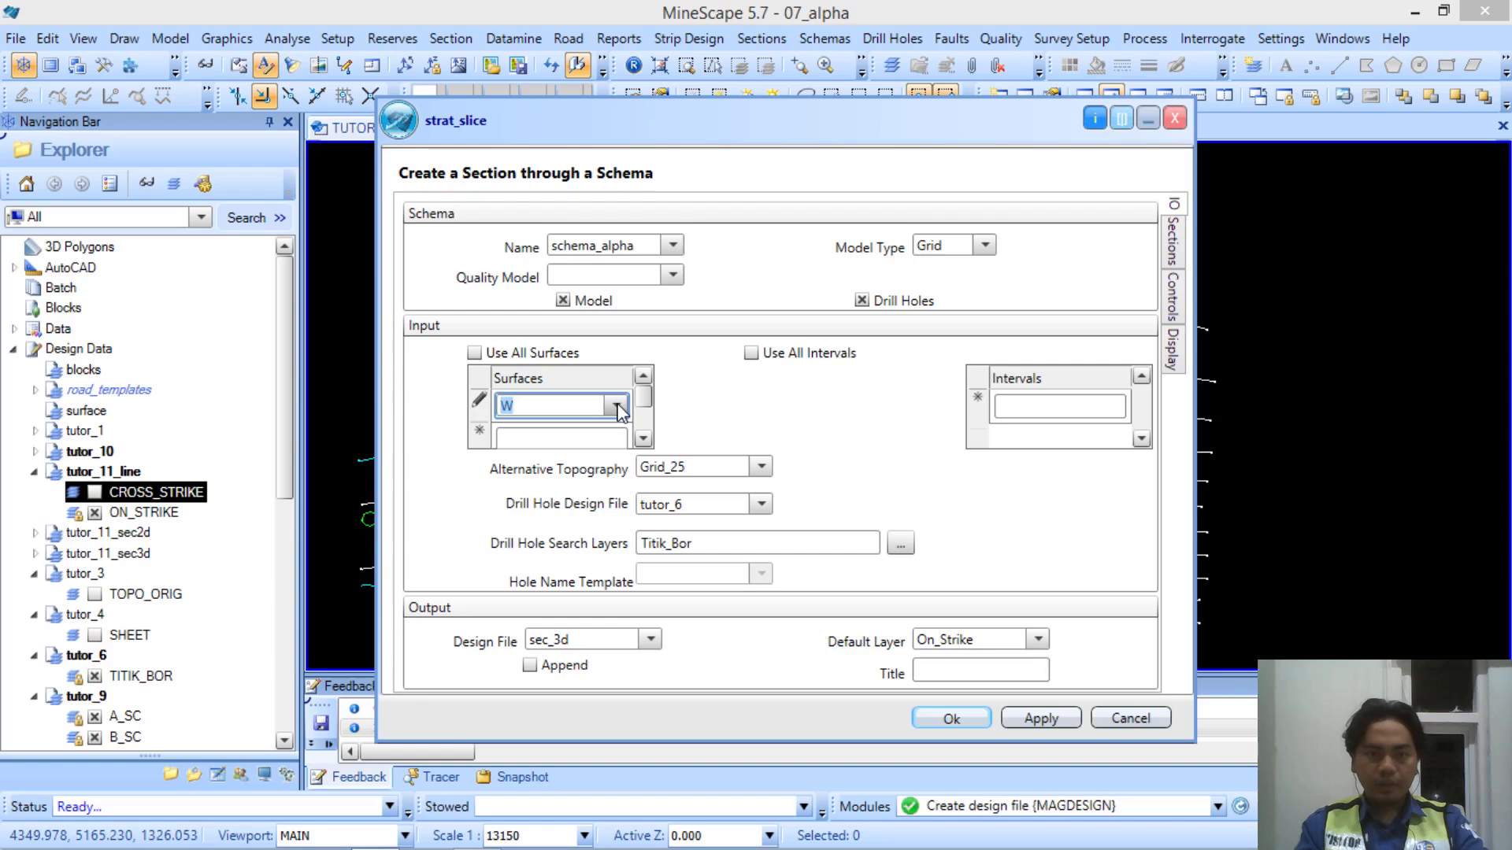
{"action": "left_click", "coordinate": [617, 407]}
{"action": "left_click", "coordinate": [617, 406]}
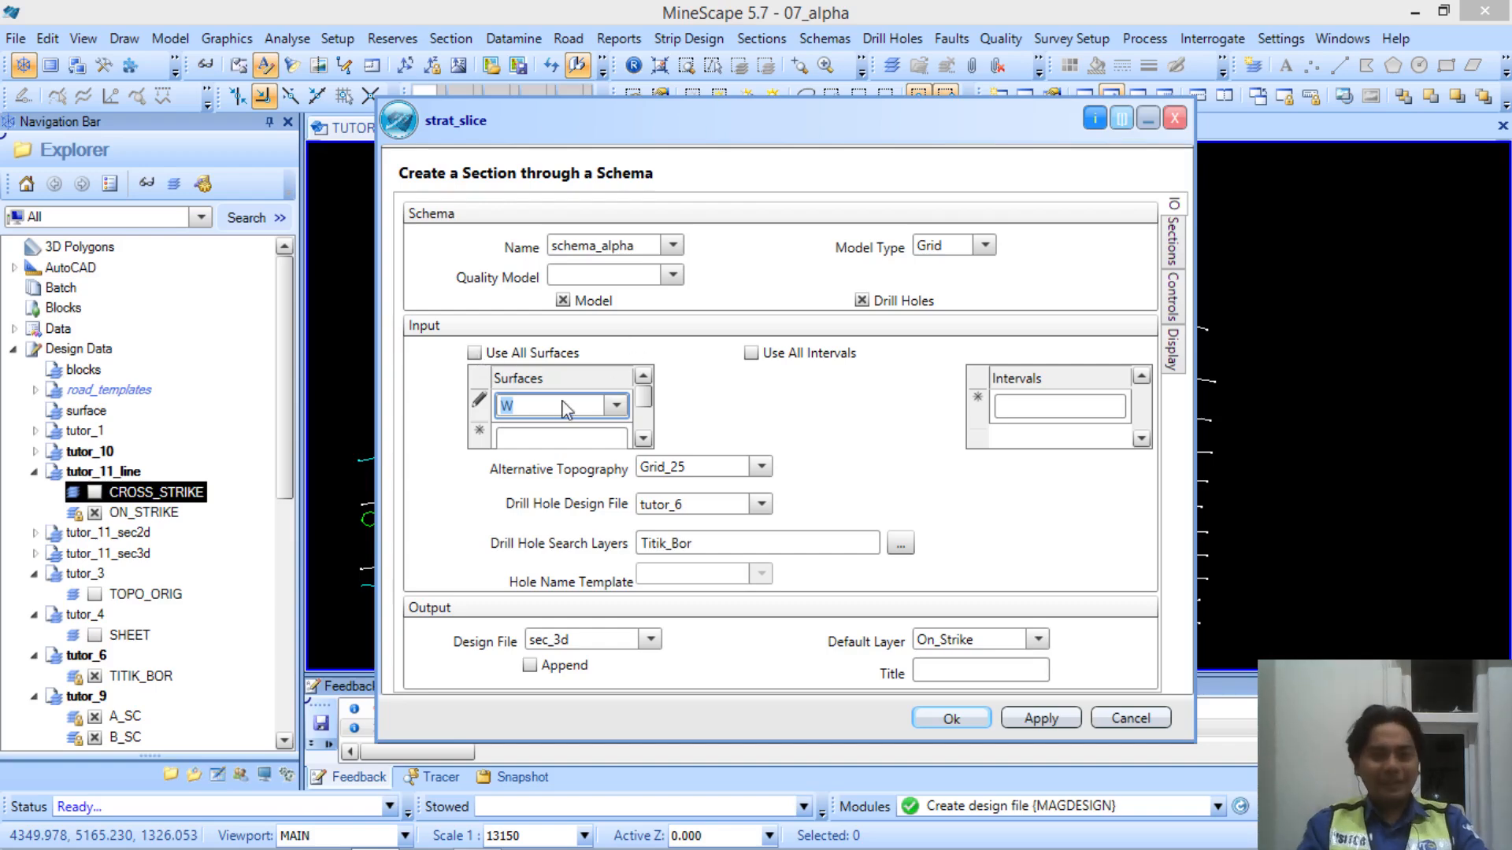
{"action": "left_click", "coordinate": [474, 354]}
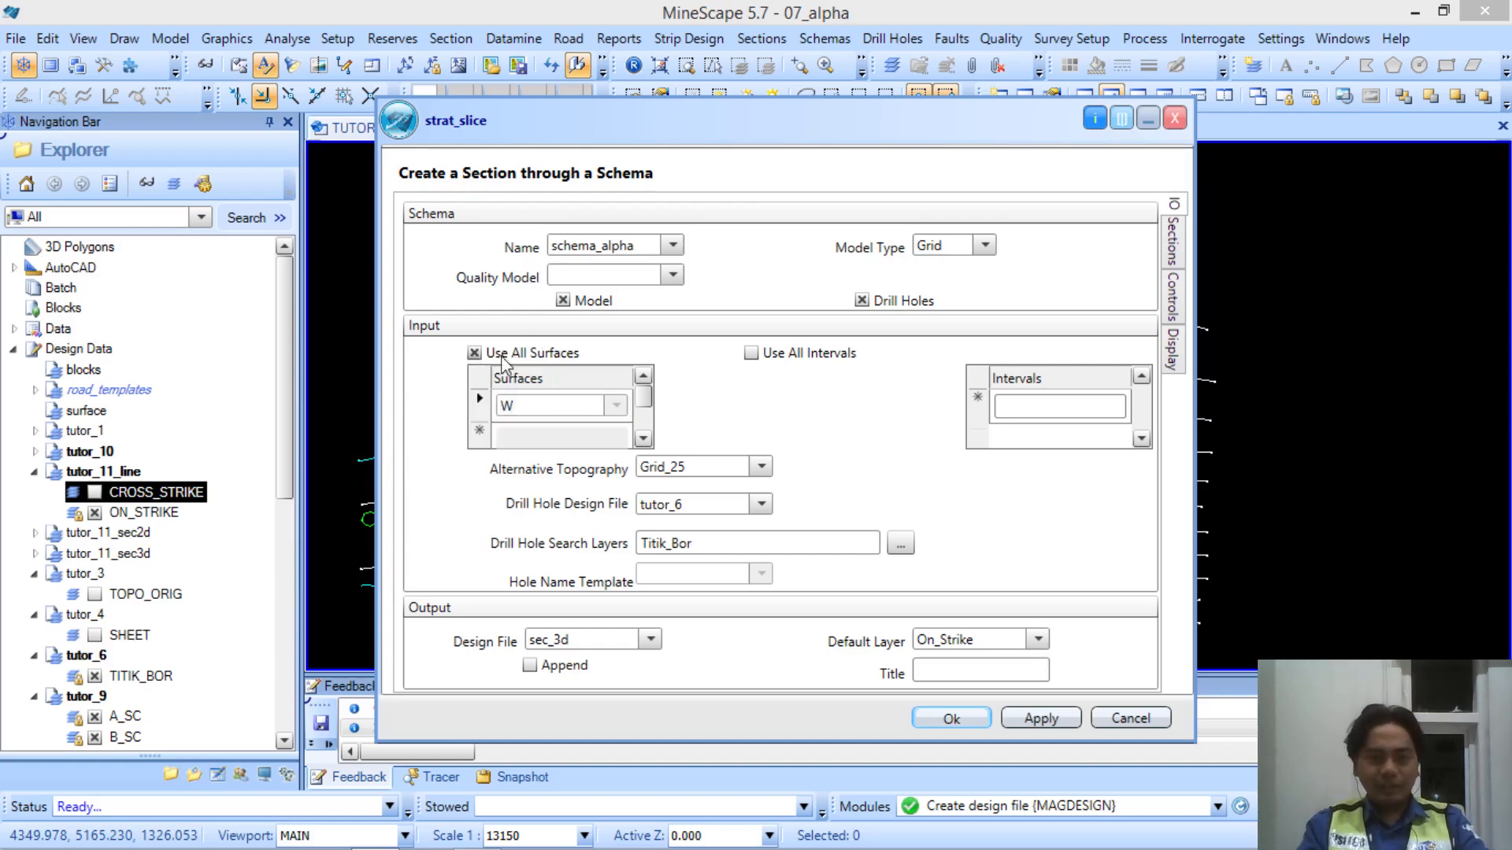
Fill the interval list with A, B, C1, C and C2, and turn Use All Intervals back on
{"action": "left_click", "coordinate": [1061, 409]}
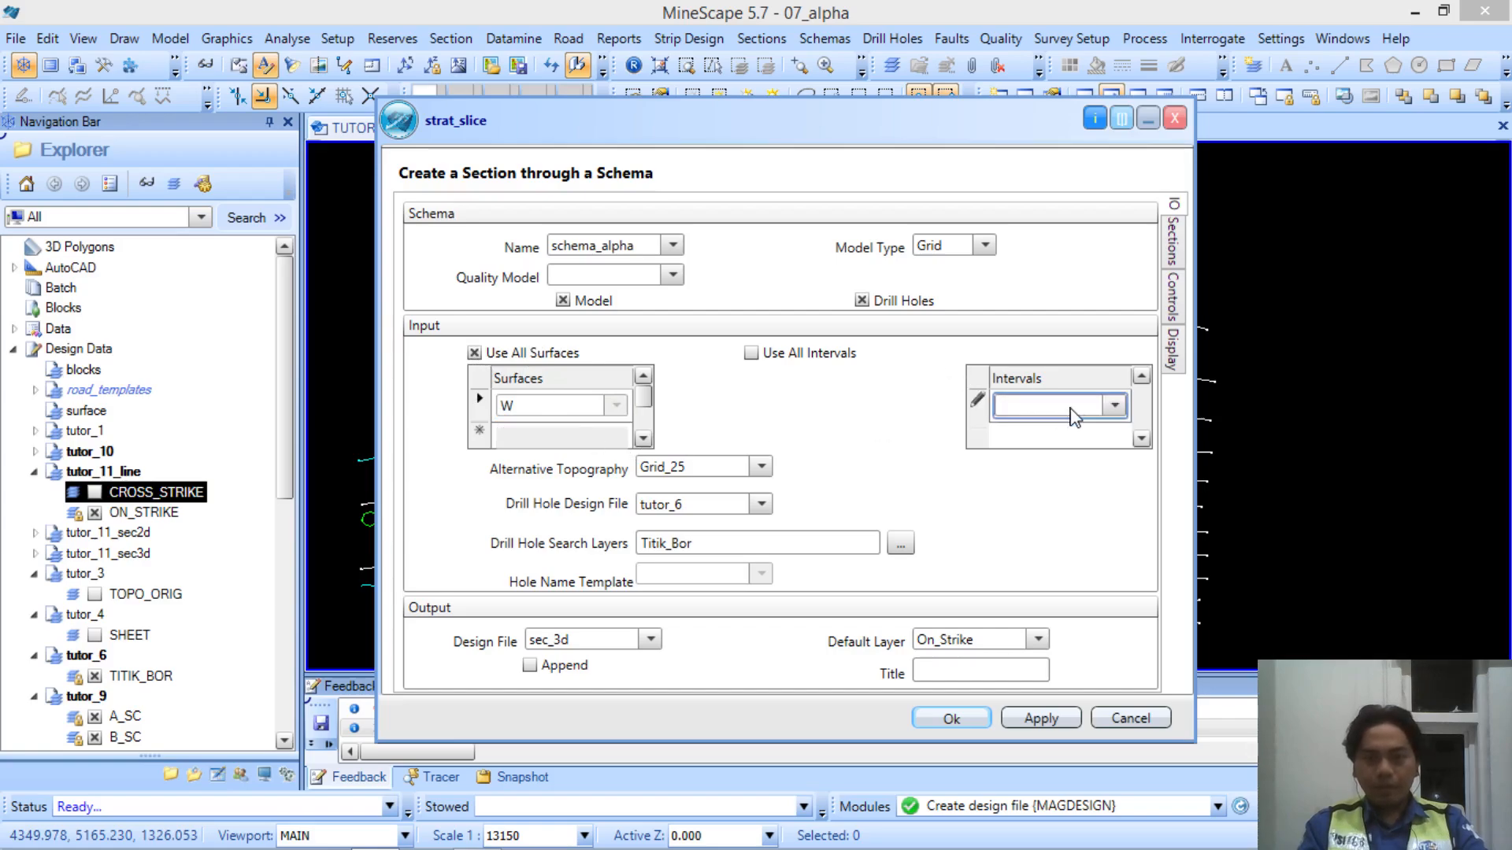
{"action": "left_click", "coordinate": [1115, 407]}
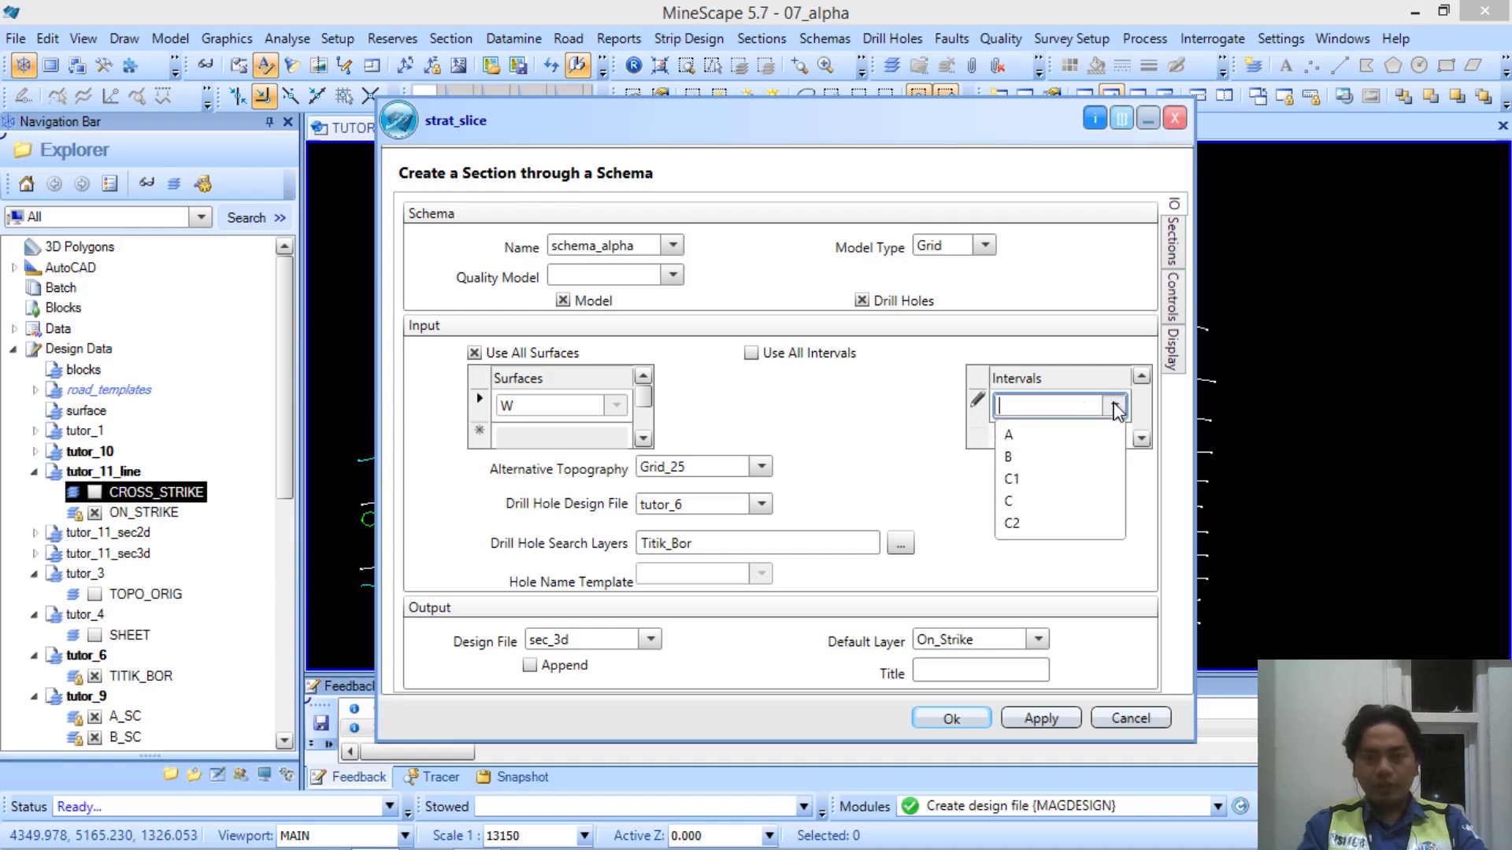
{"action": "left_click", "coordinate": [1092, 440]}
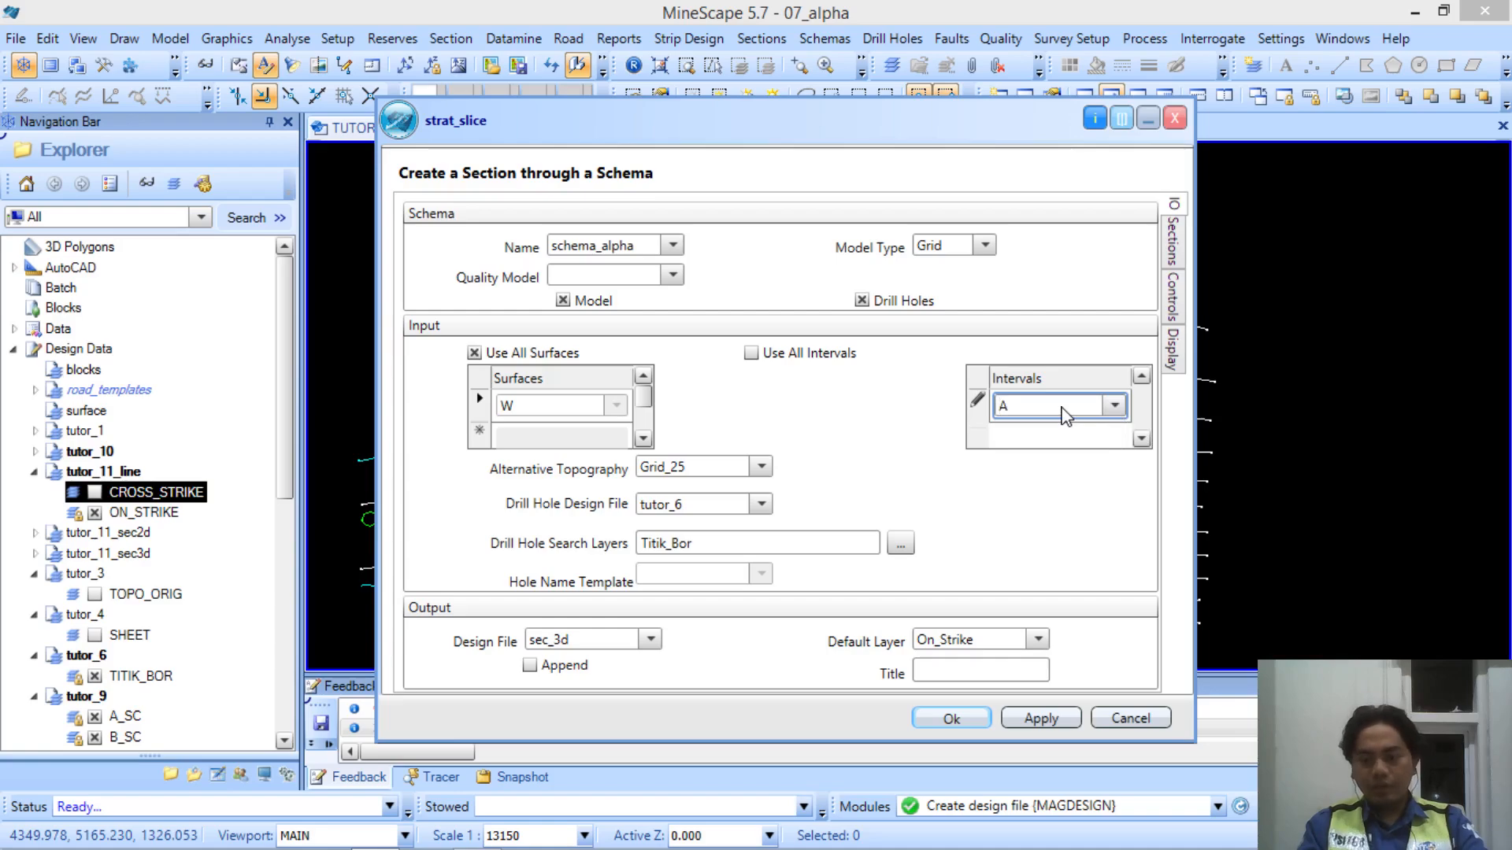
{"action": "right_click", "coordinate": [1065, 410]}
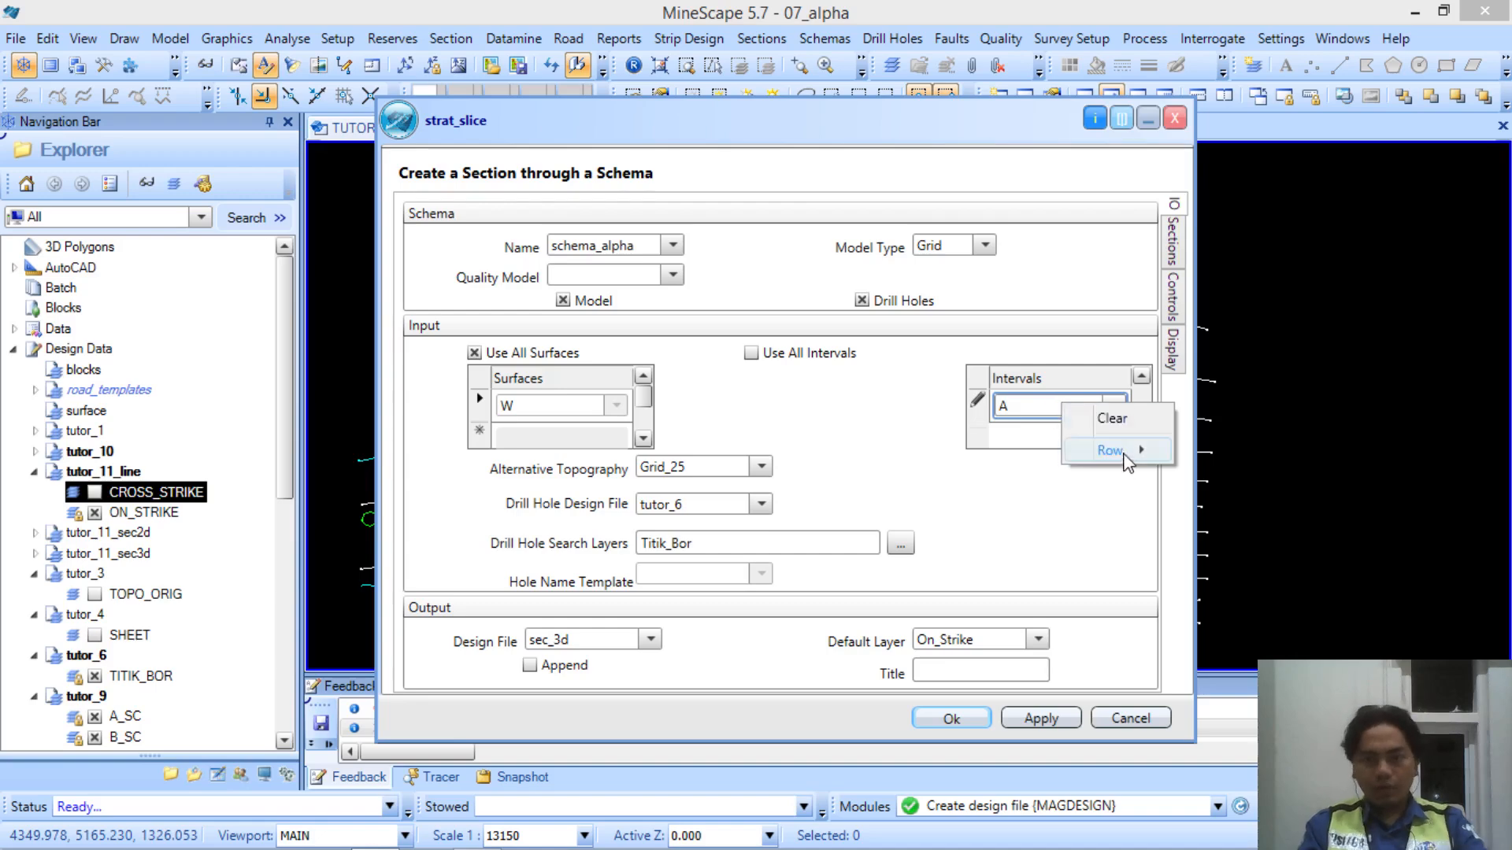
{"action": "mouse_move", "coordinate": [1126, 450]}
{"action": "left_click", "coordinate": [1230, 453]}
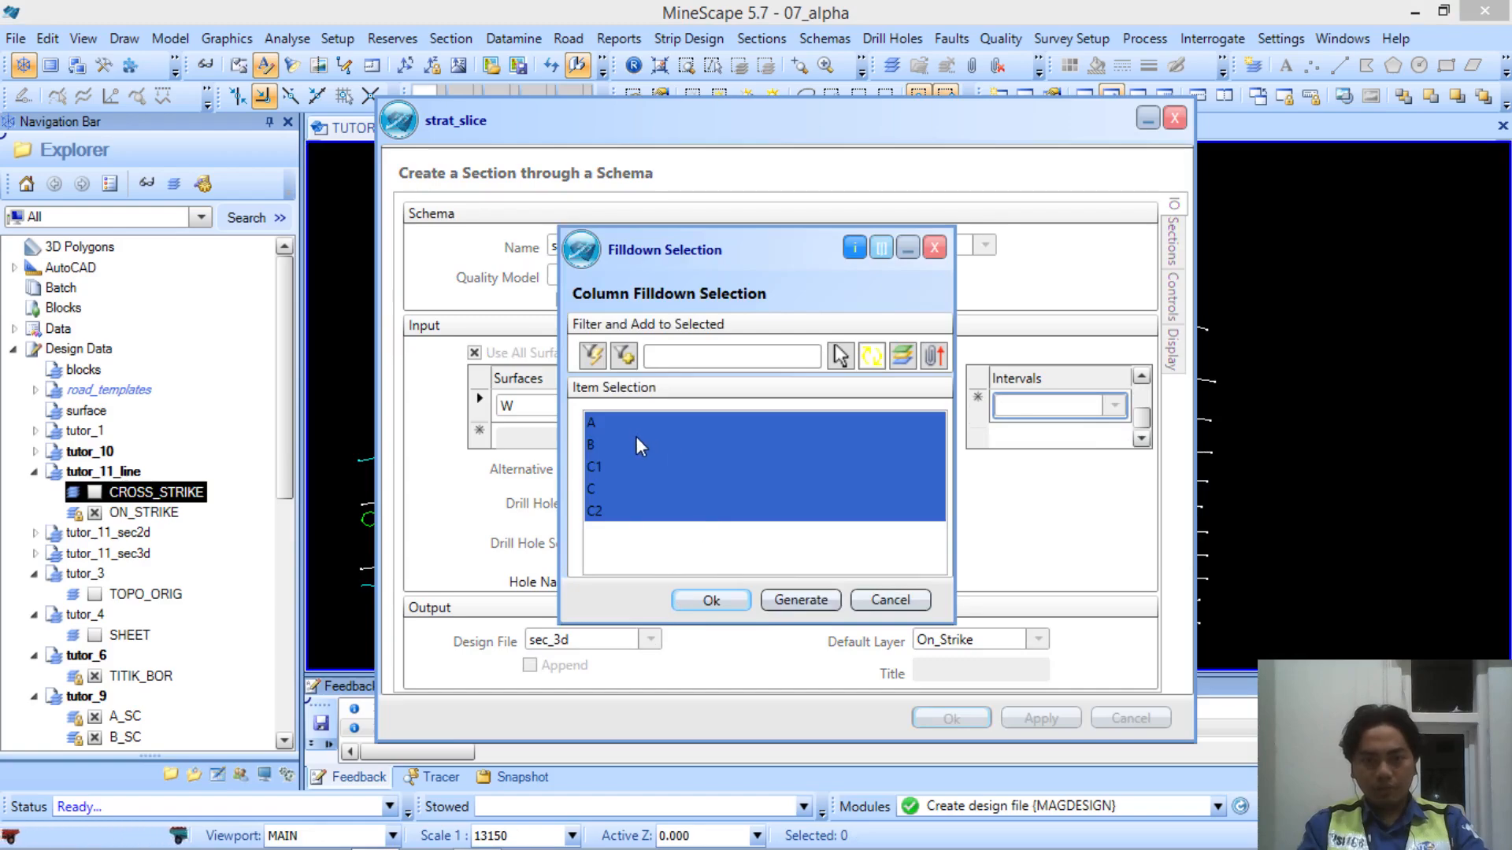
{"action": "left_click", "coordinate": [712, 601]}
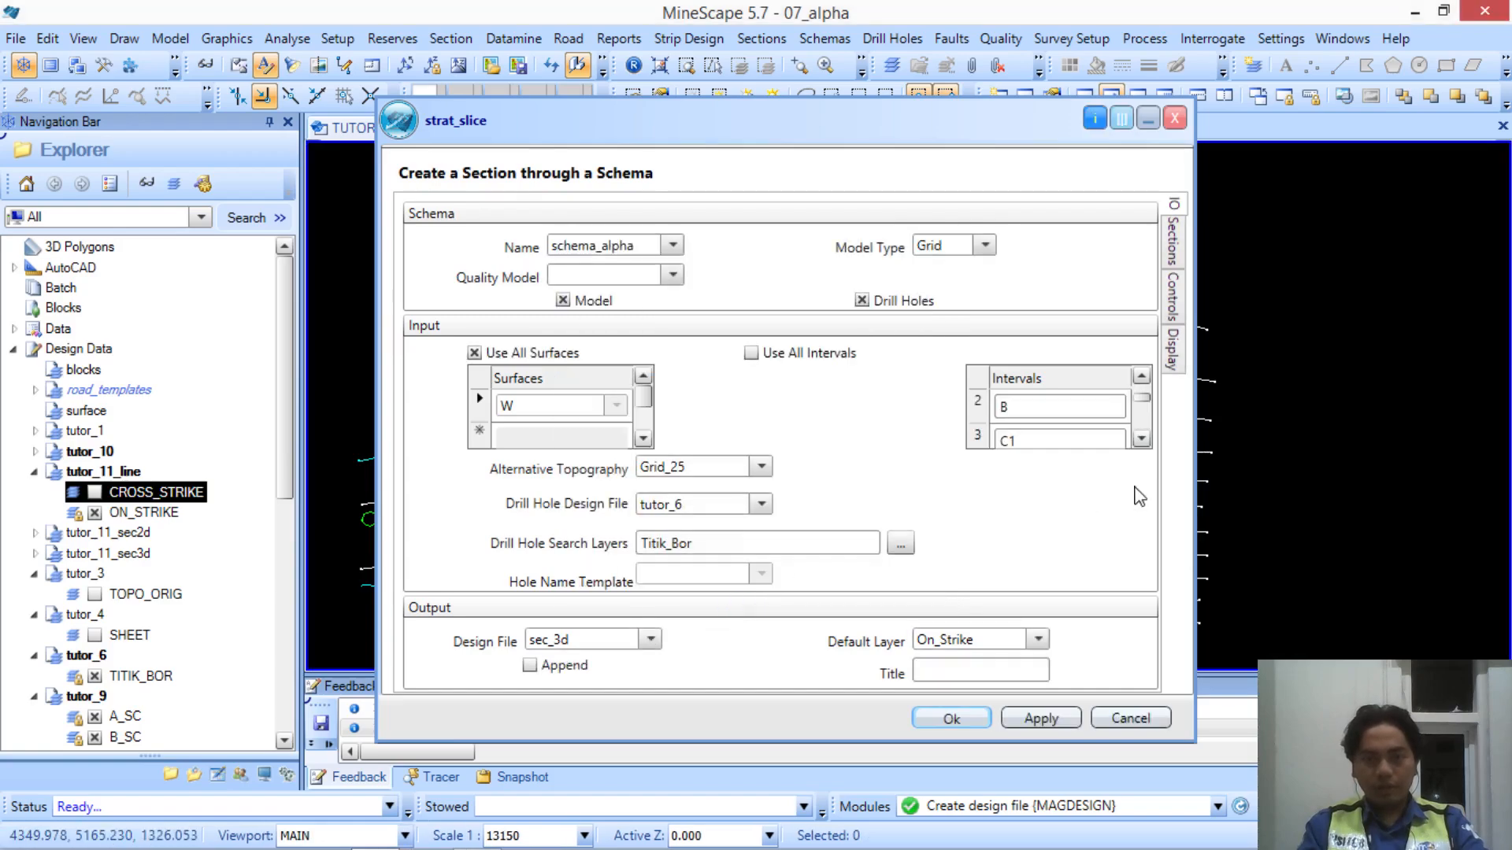
{"action": "left_click", "coordinate": [1144, 419]}
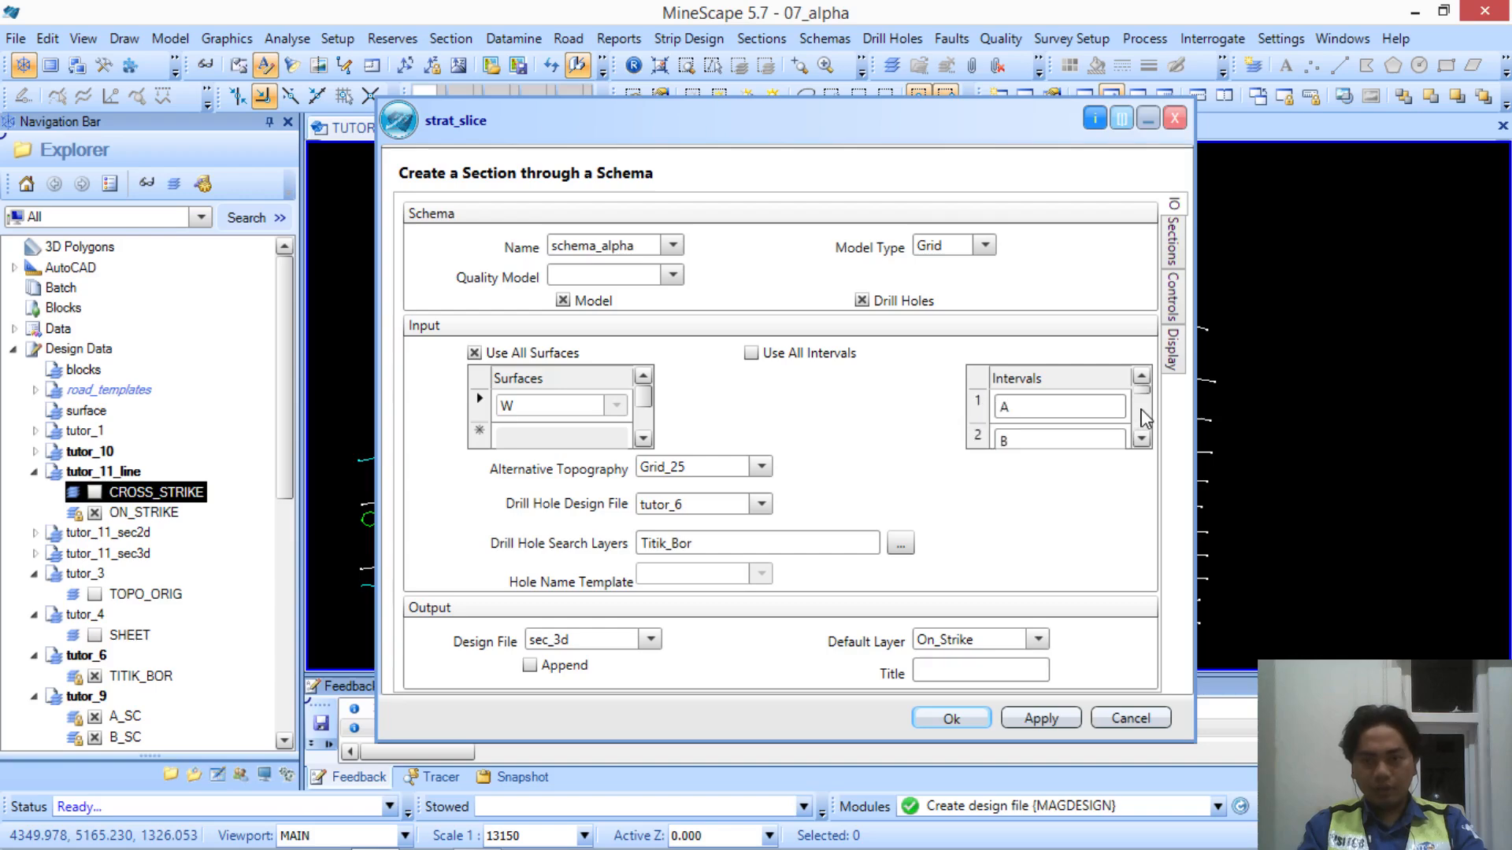
{"action": "scroll", "coordinate": [1144, 419], "scroll_direction": "up", "scroll_amount": 3}
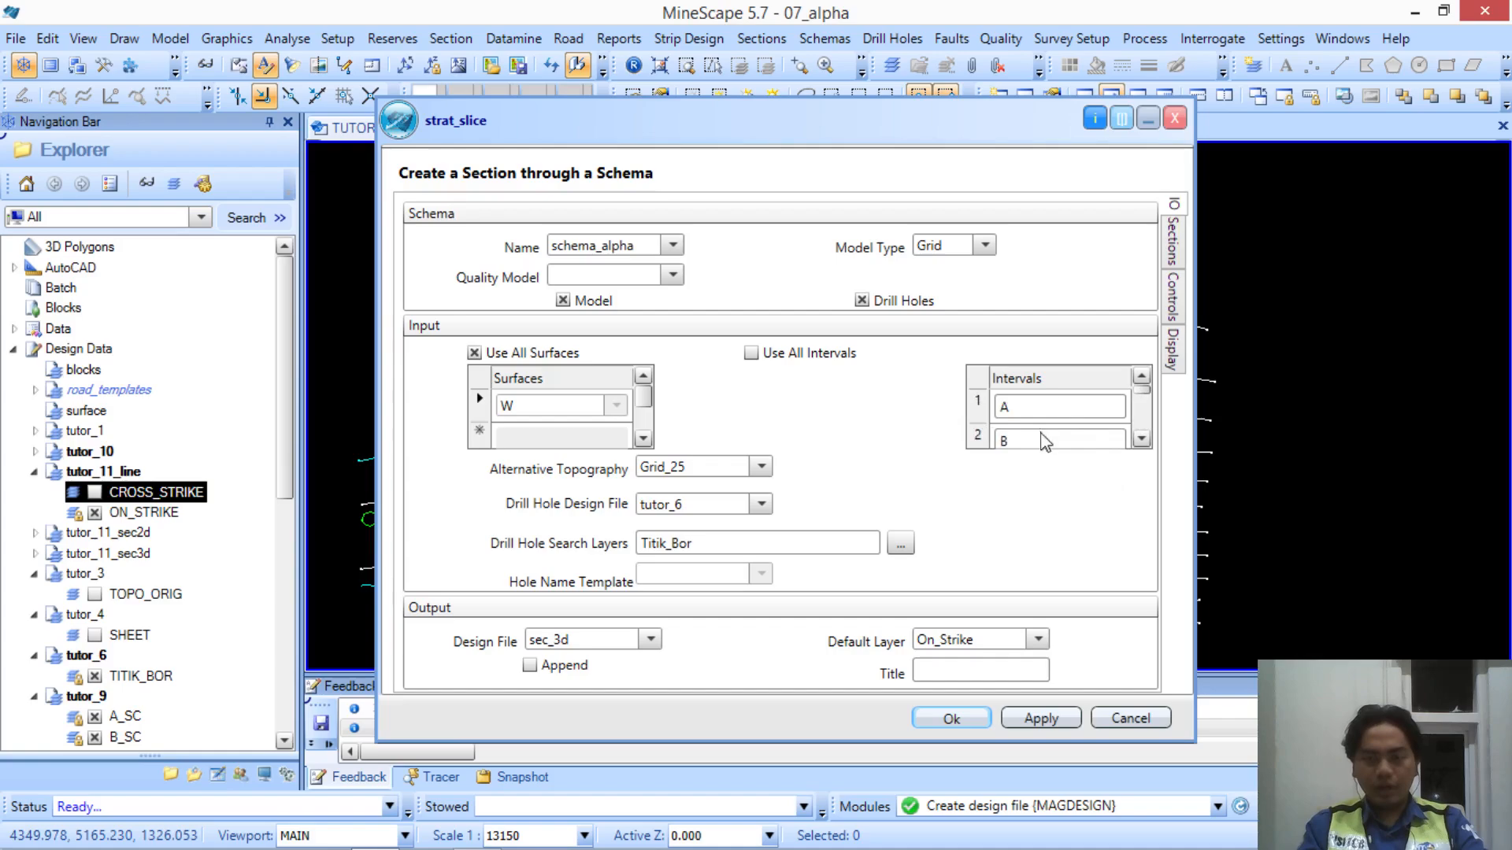
{"action": "left_click", "coordinate": [751, 353]}
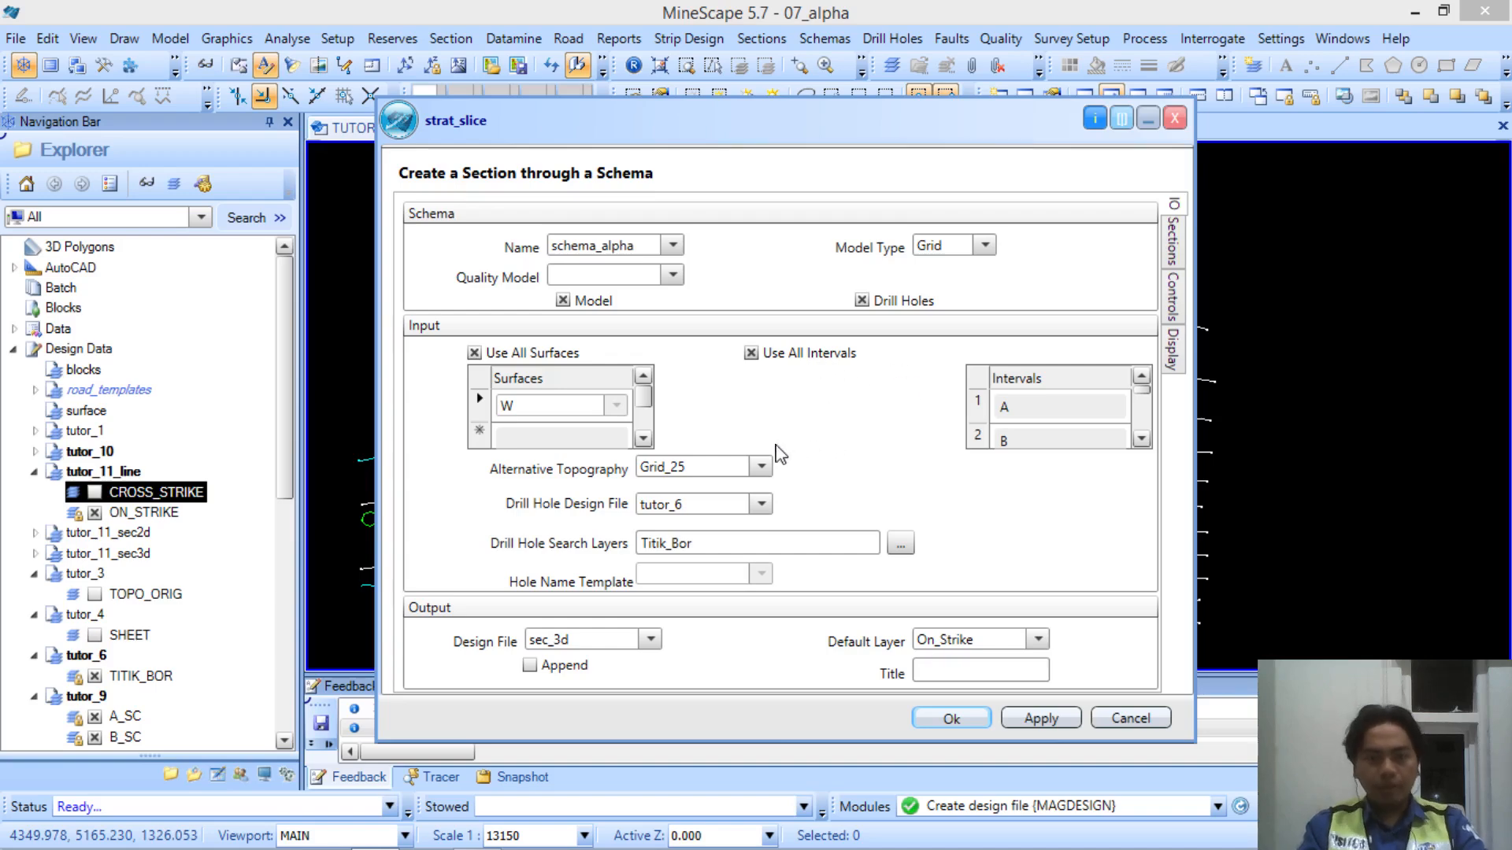
Set the alternative topography to GRID_25 and use the Titik_Bor layer of tutor_6 for the drill holes
{"action": "left_click", "coordinate": [761, 467]}
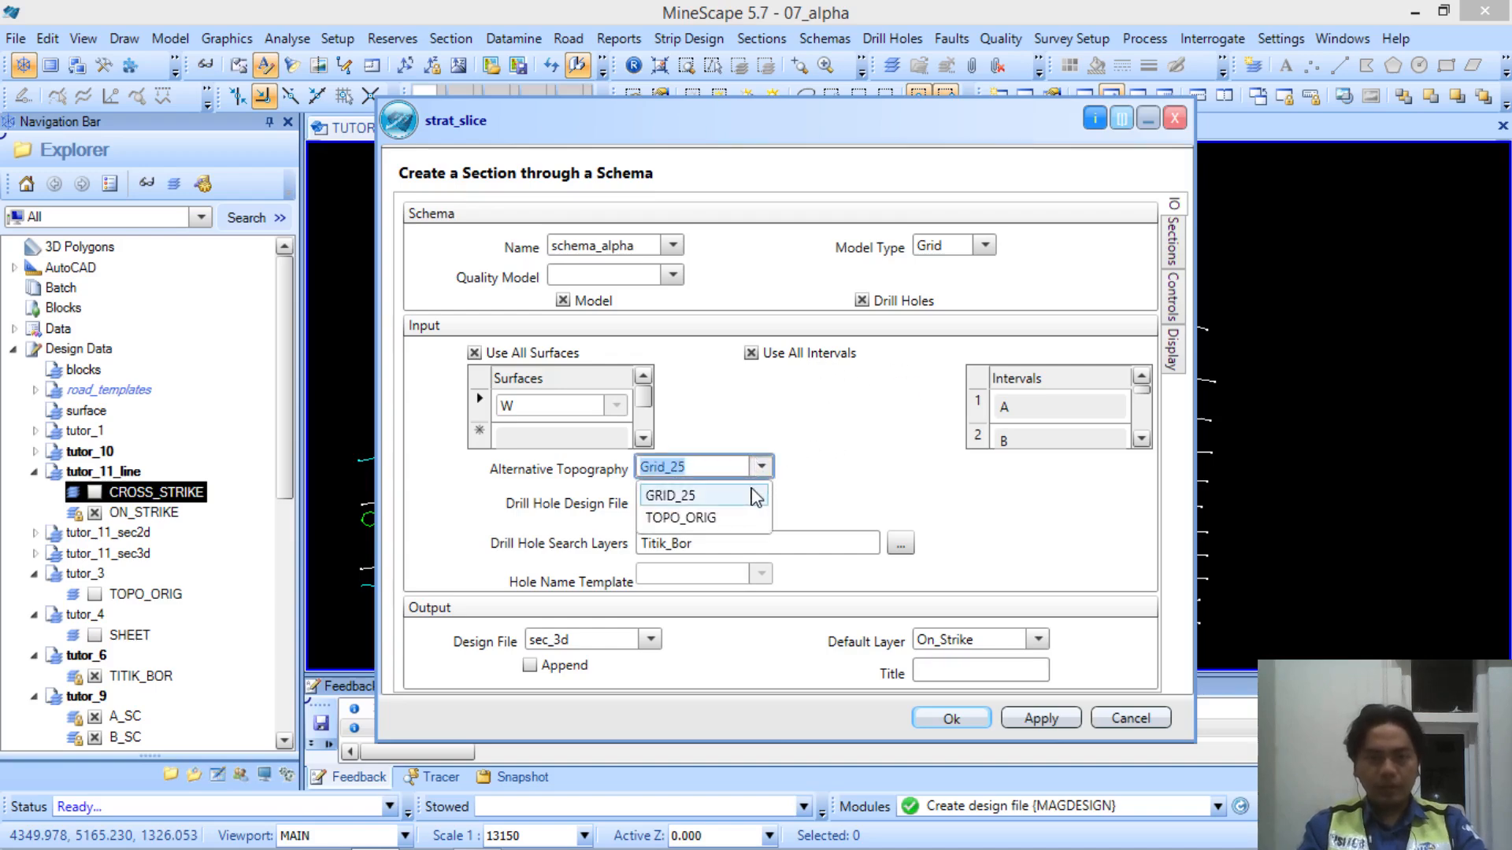
{"action": "left_click", "coordinate": [754, 496]}
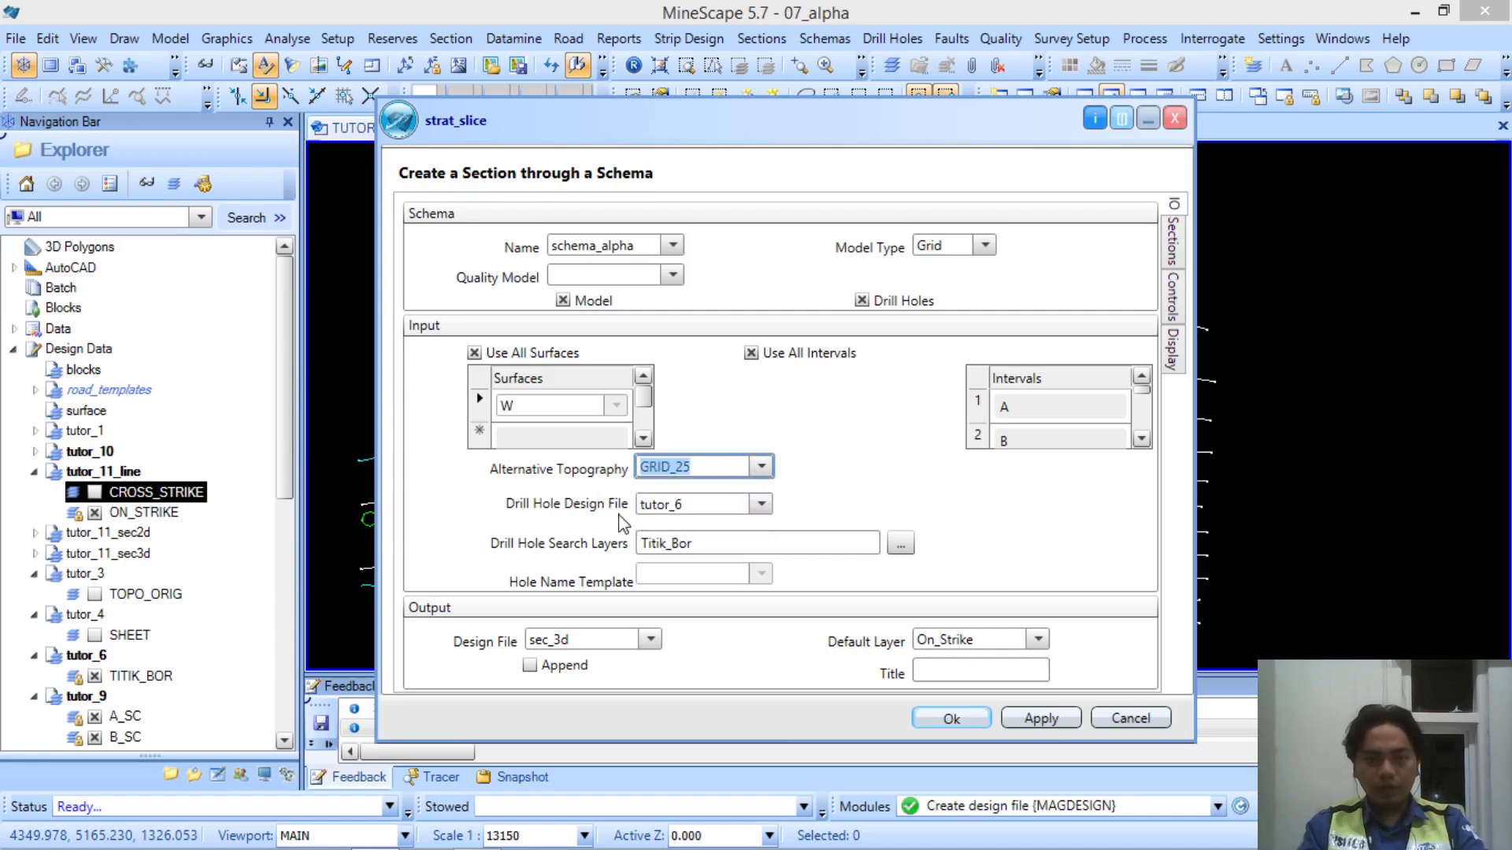
{"action": "left_click", "coordinate": [762, 505]}
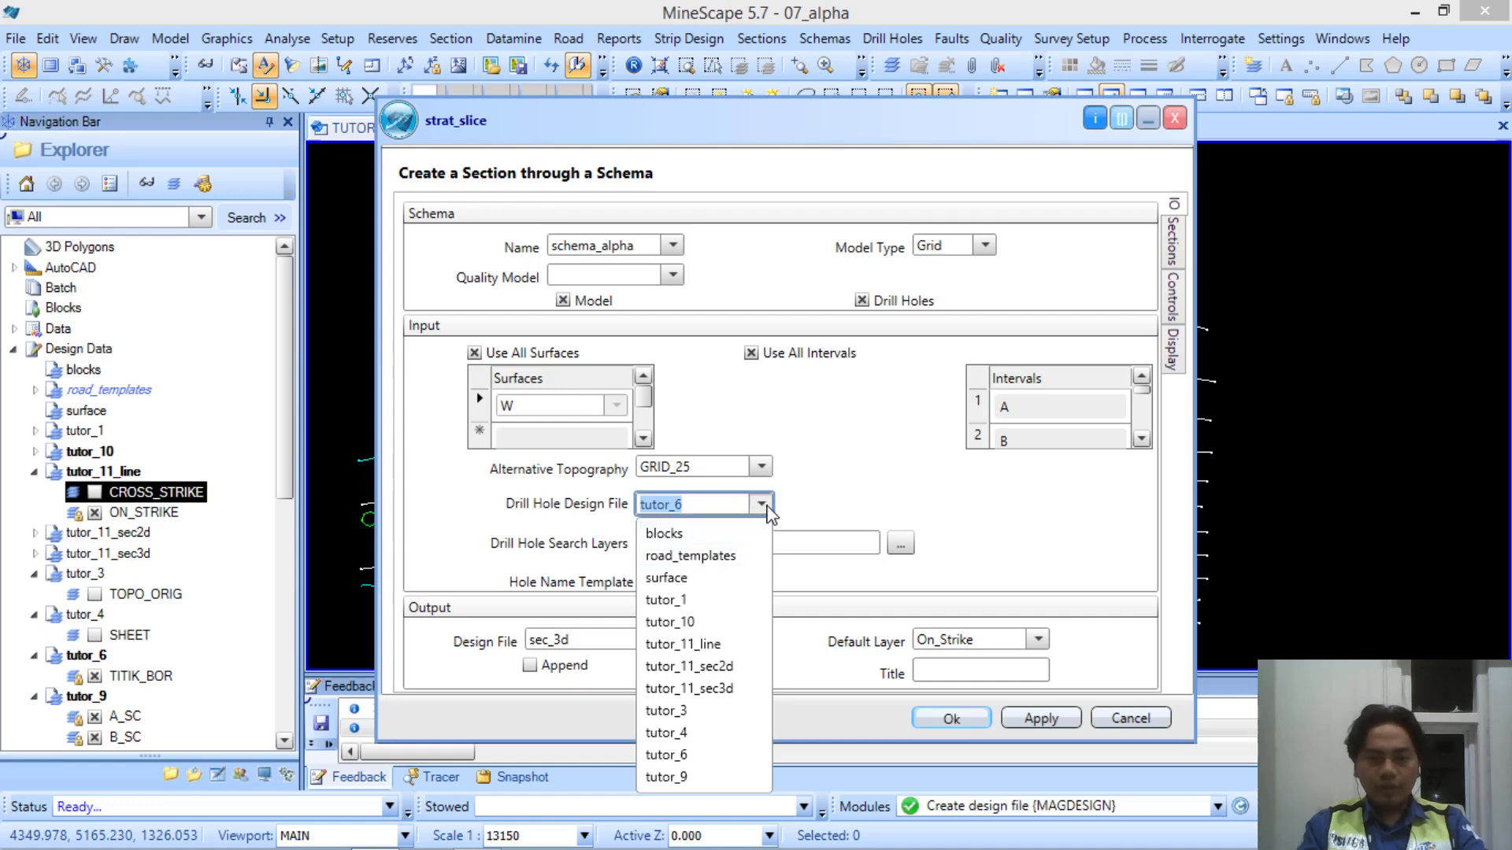
{"action": "left_click", "coordinate": [763, 504]}
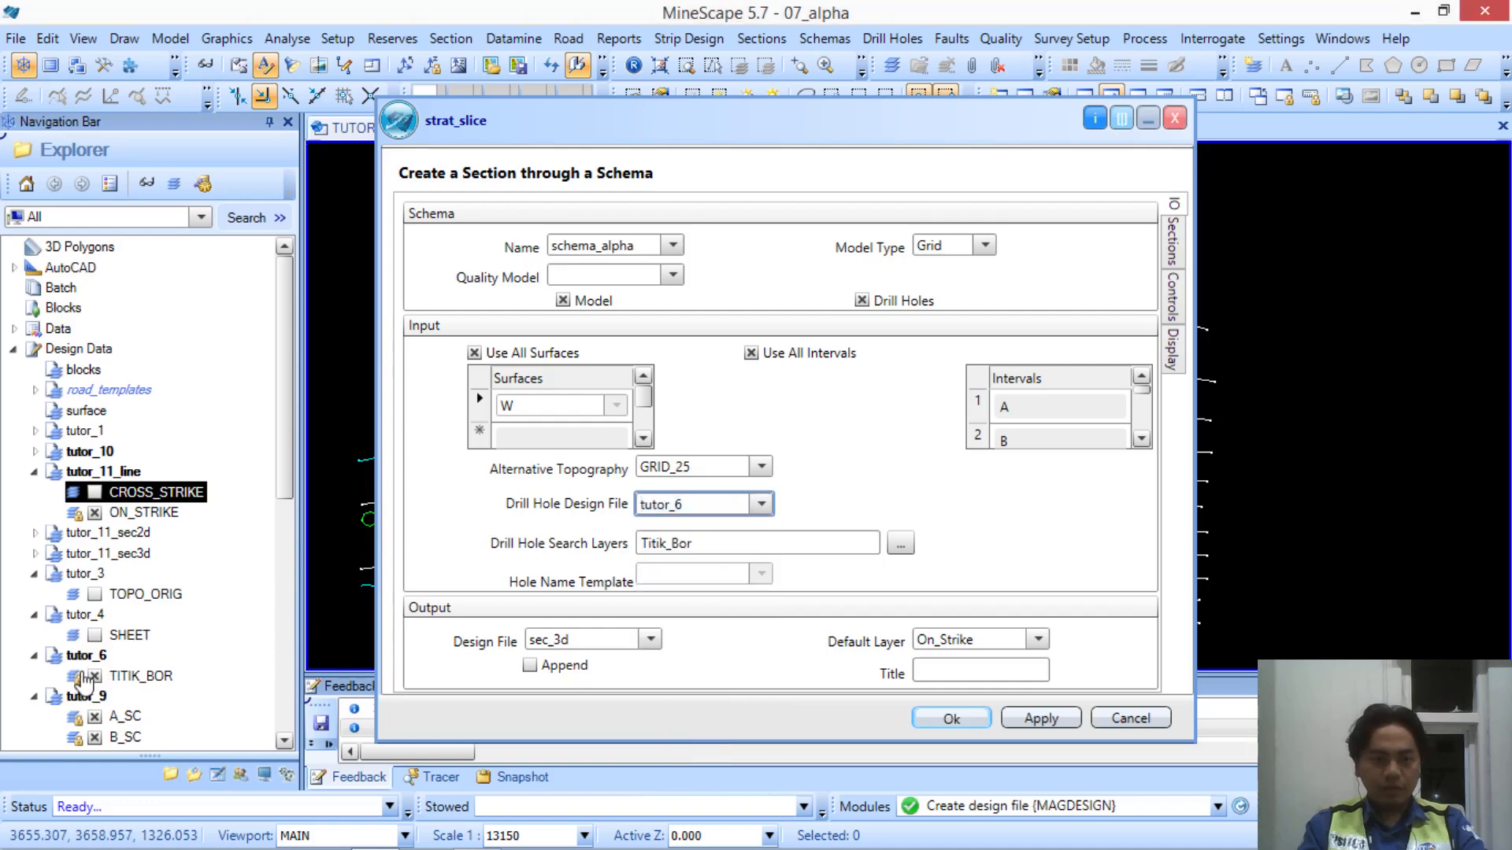
{"action": "left_click", "coordinate": [762, 505]}
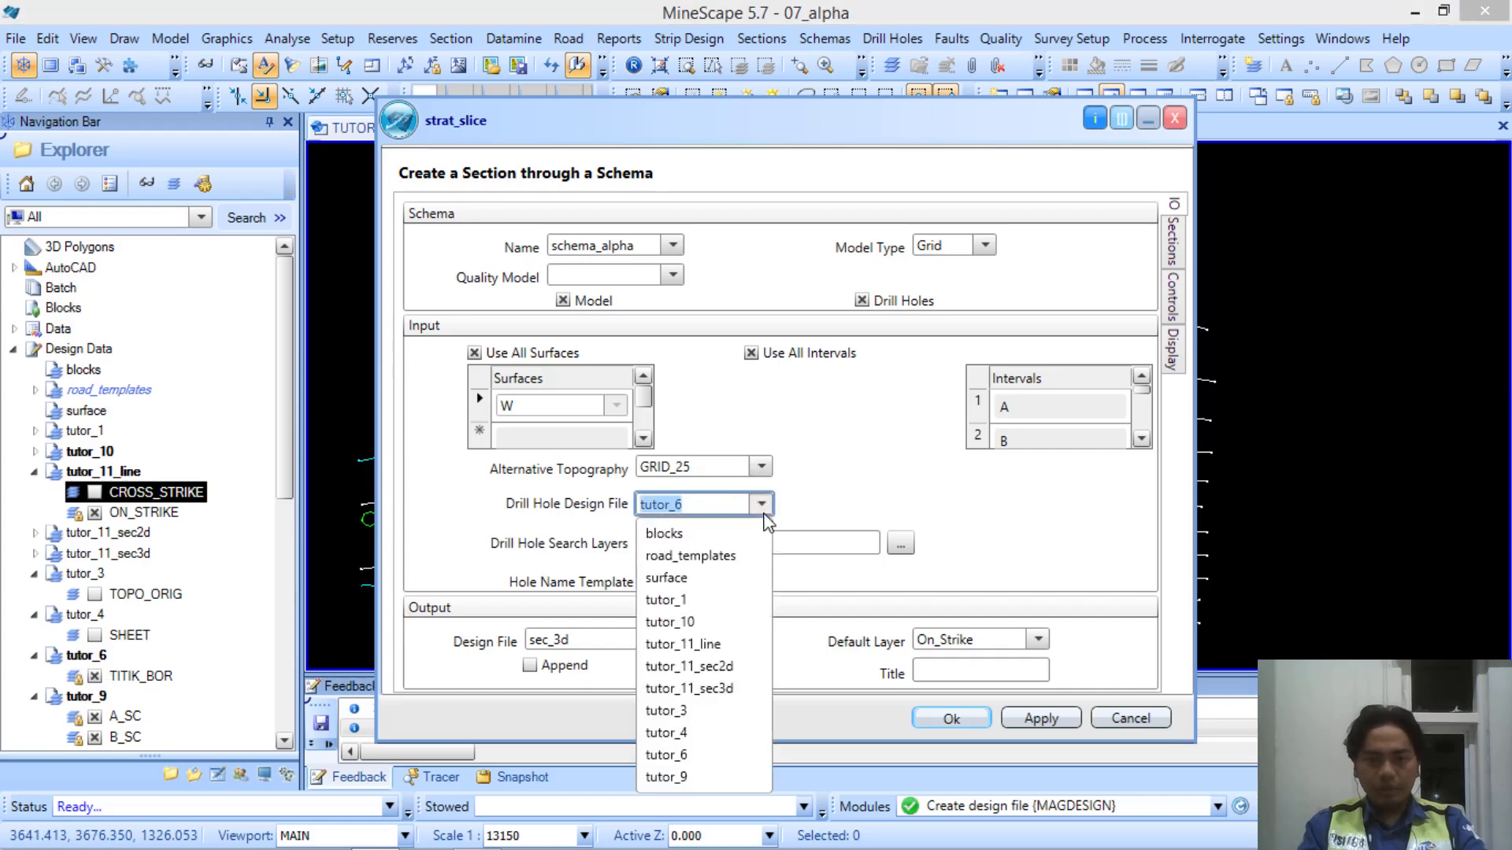
{"action": "left_click", "coordinate": [763, 512]}
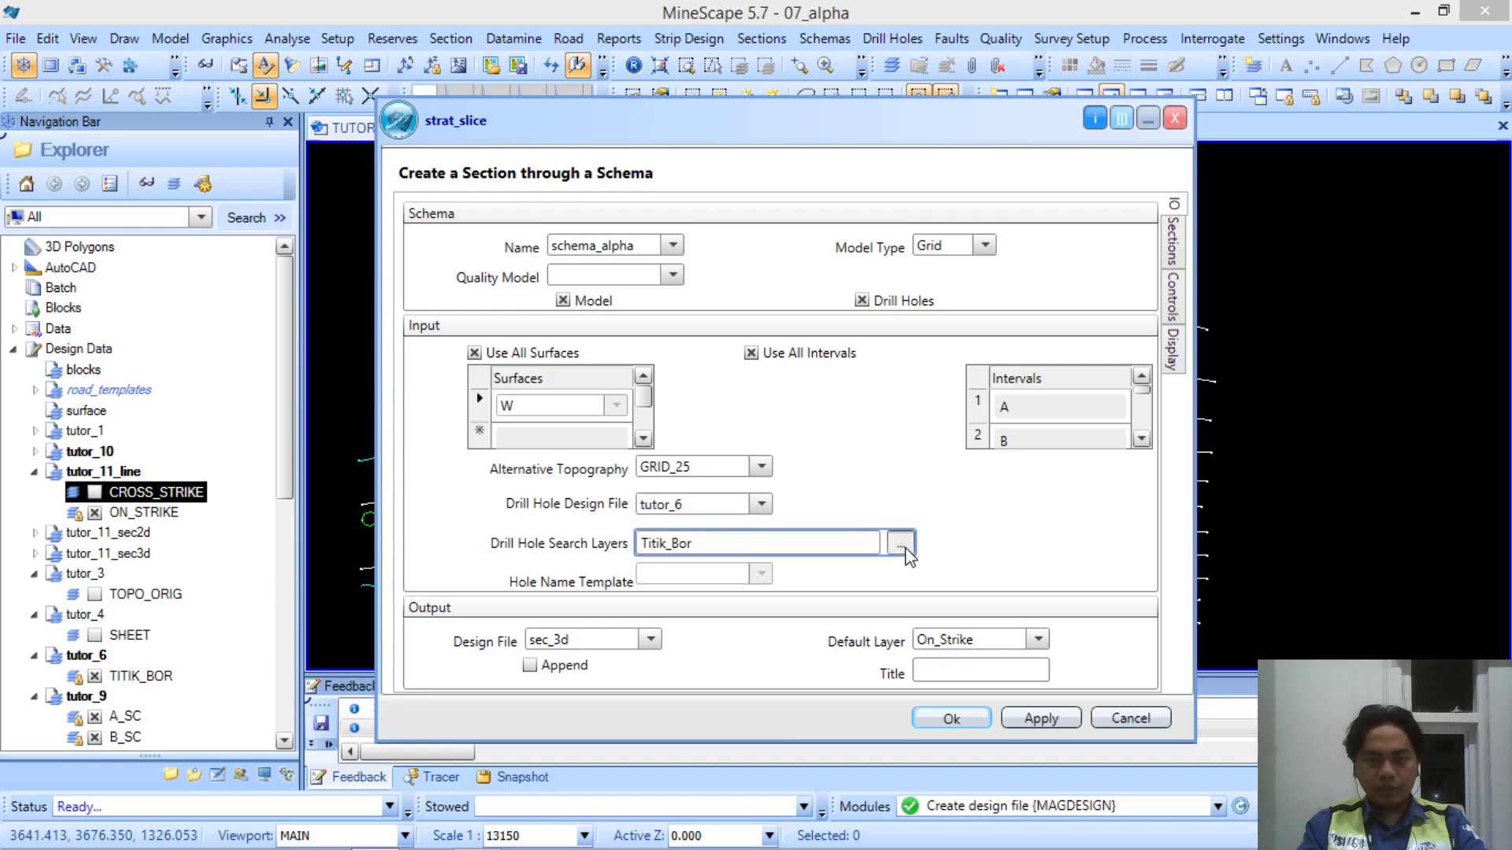
{"action": "left_click", "coordinate": [901, 543]}
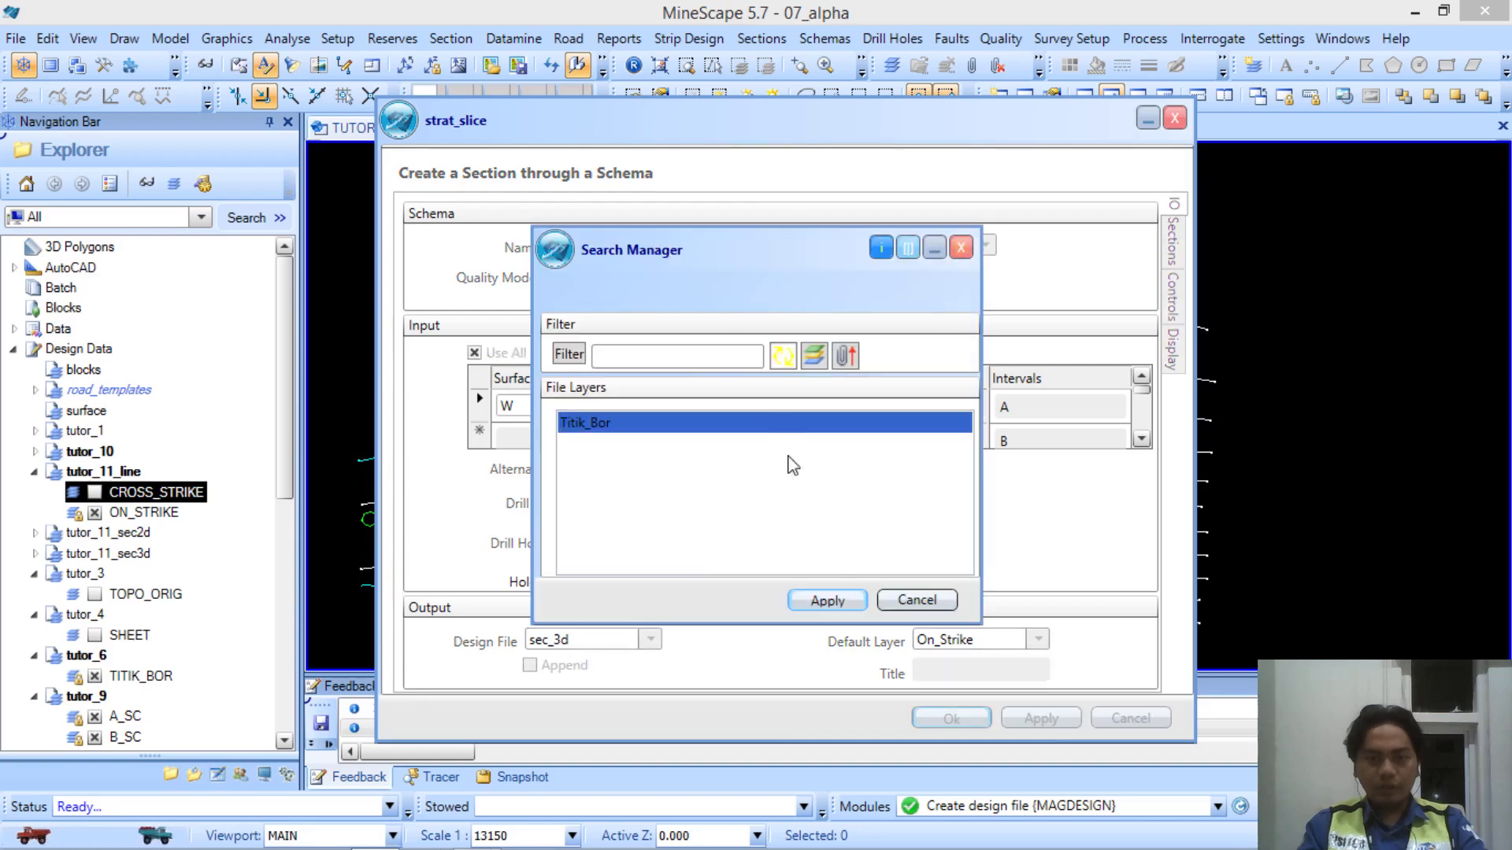
{"action": "left_click", "coordinate": [830, 601]}
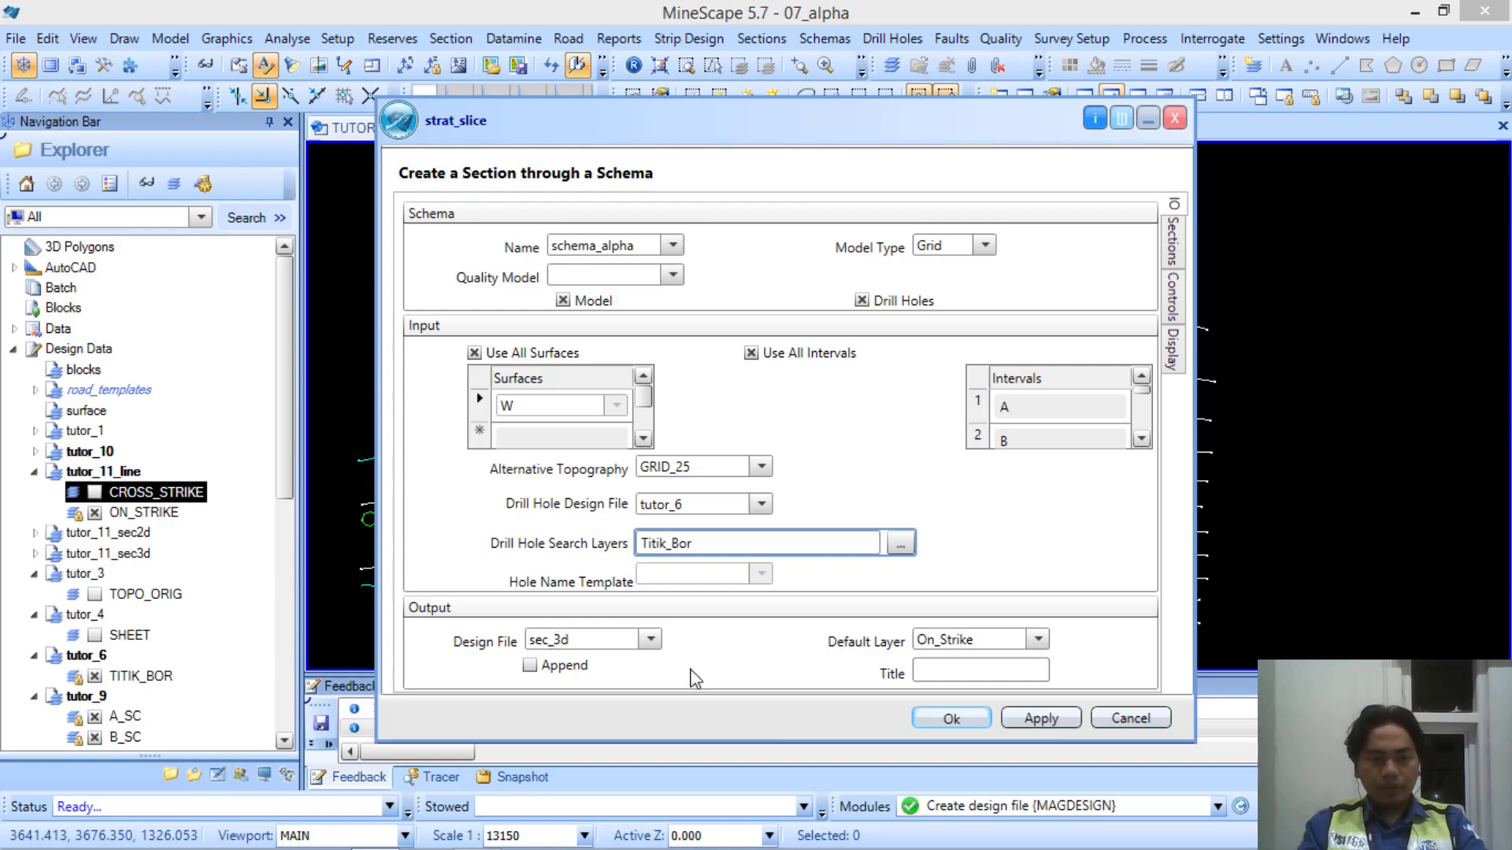
Set the output design file to tutor_11_sec2d, keeping On_Strike as the default layer
{"action": "left_click", "coordinate": [650, 640]}
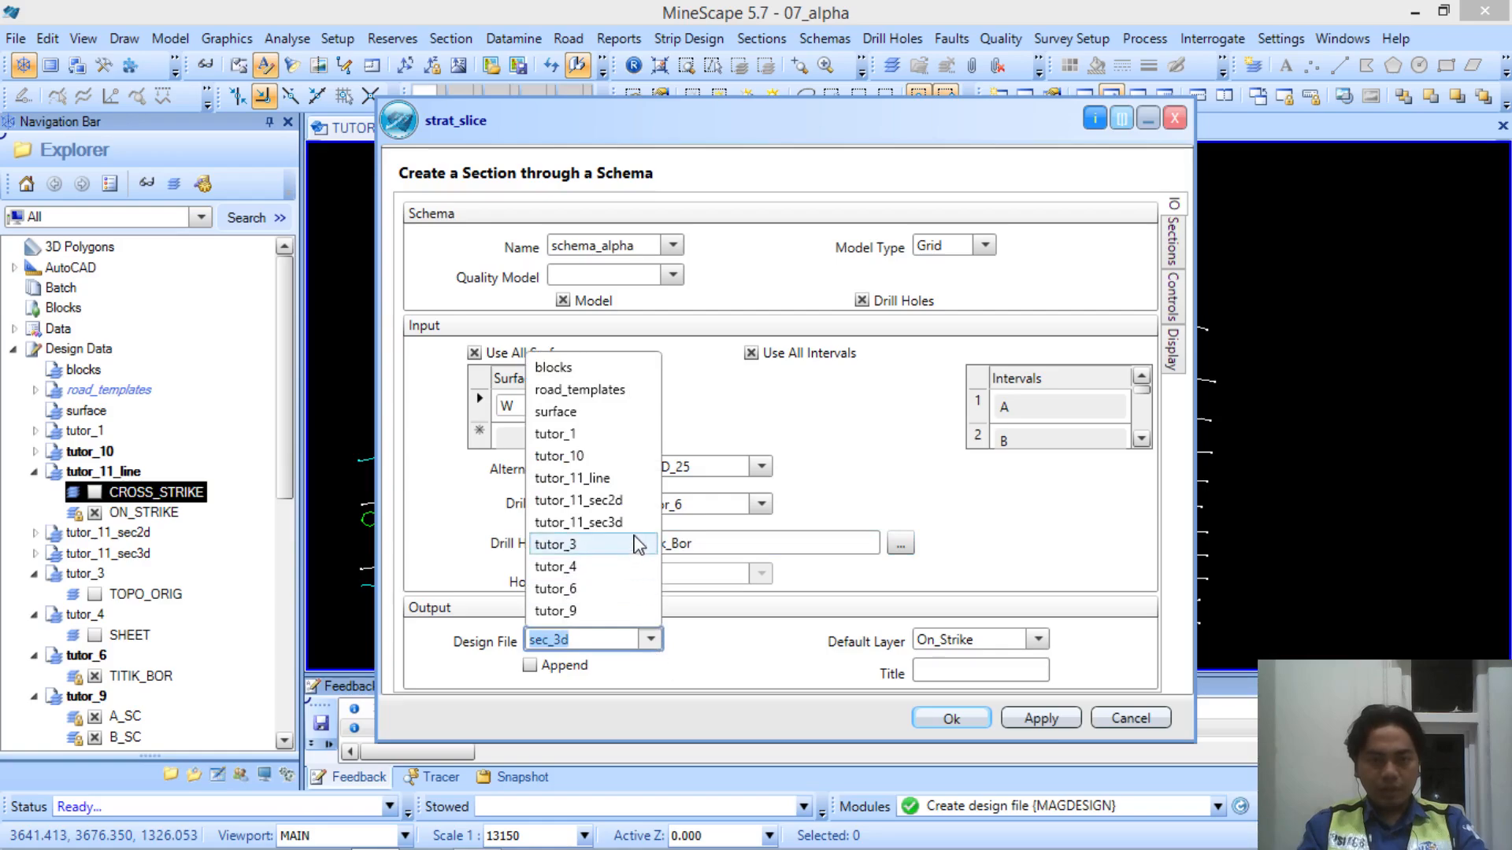
{"action": "left_click", "coordinate": [630, 502]}
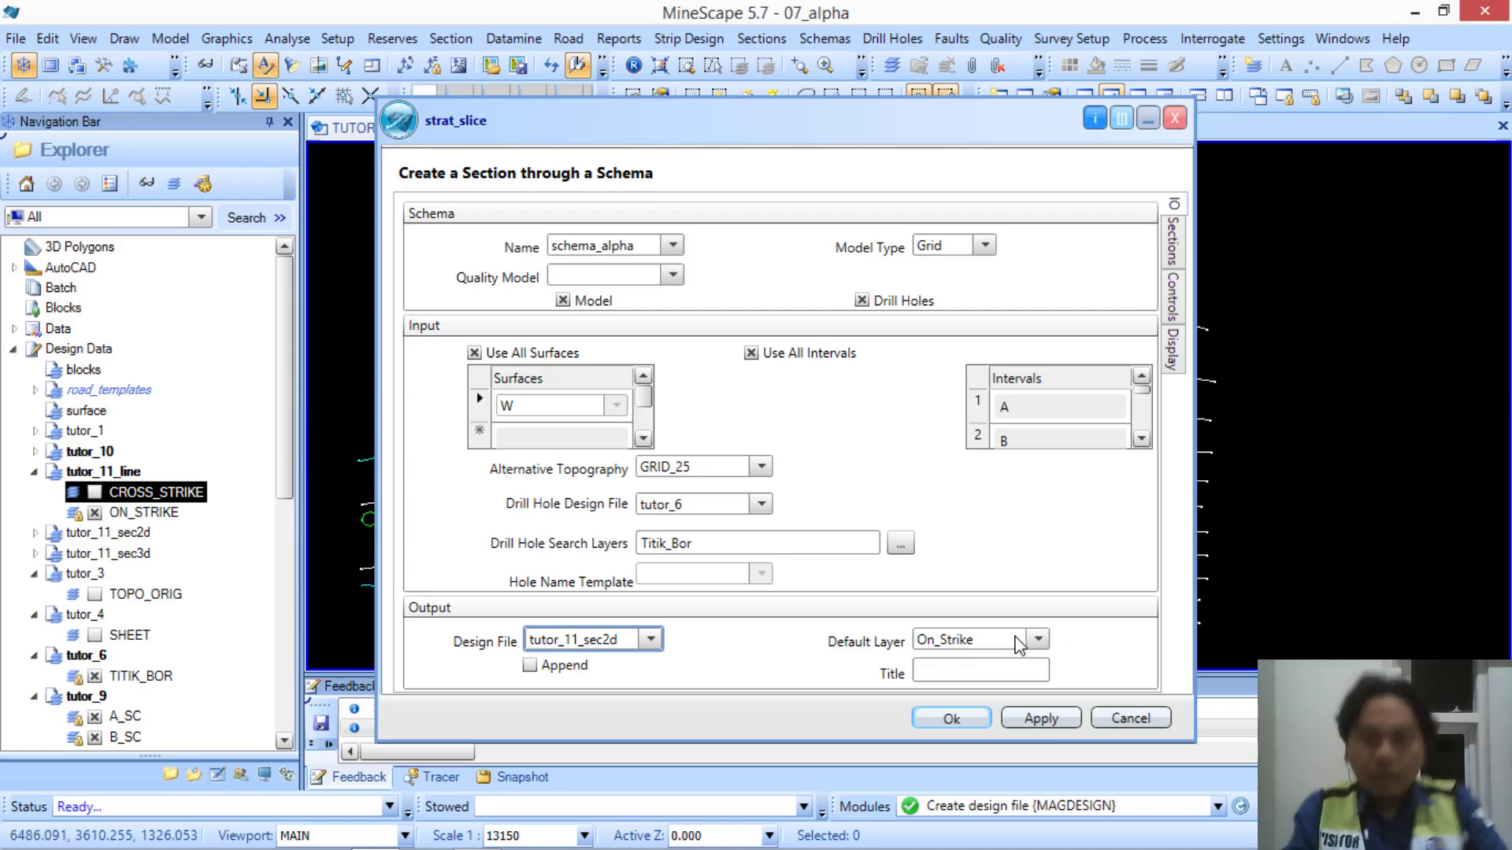
{"action": "left_click", "coordinate": [1039, 639]}
{"action": "left_click", "coordinate": [1039, 639]}
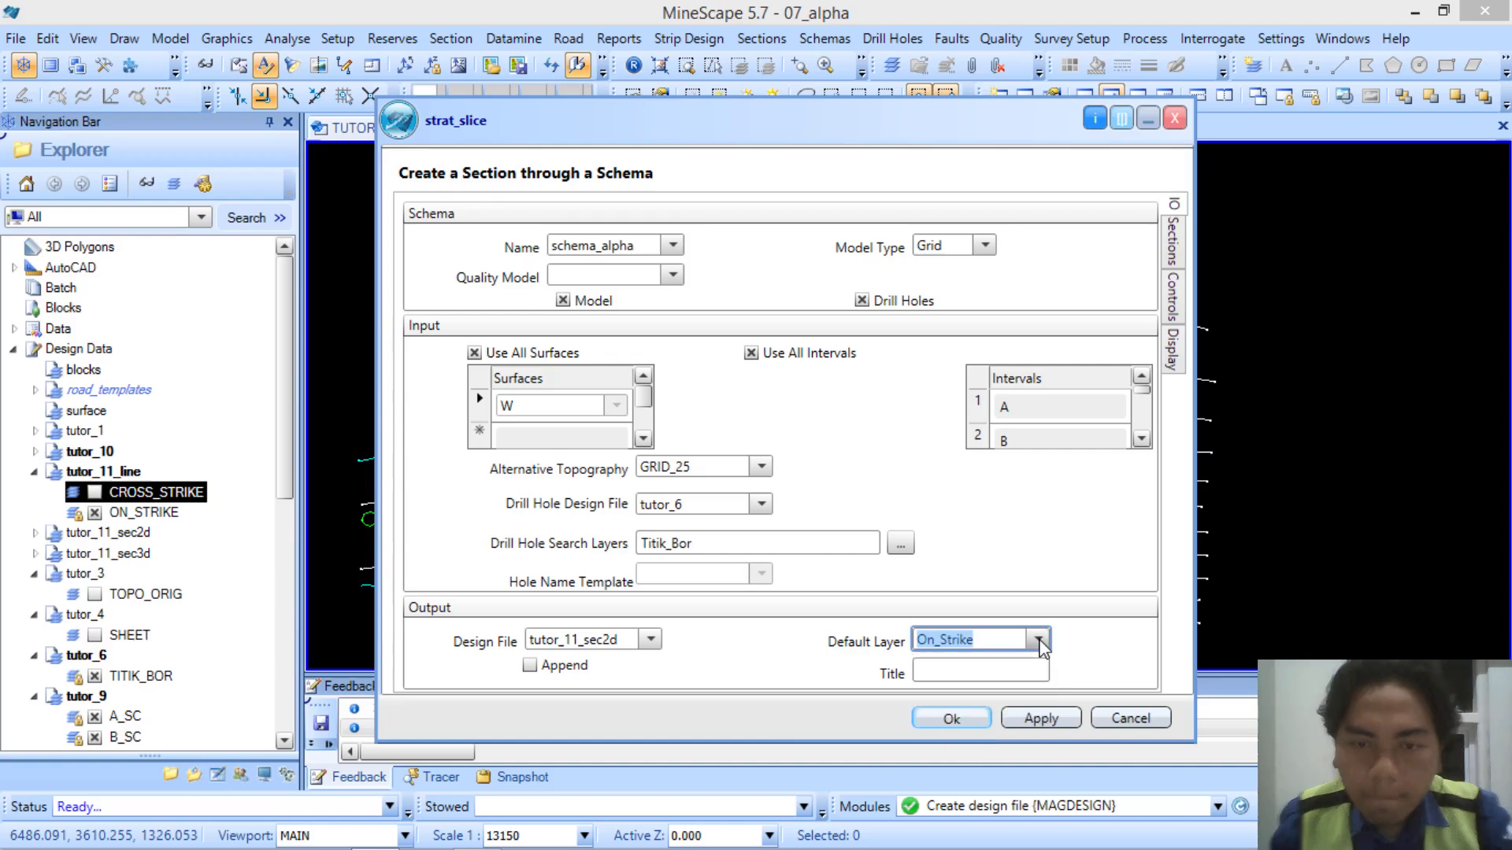
Delete all existing section line rows, IDs 11 to 15, from the section line table
{"action": "left_click", "coordinate": [1173, 251]}
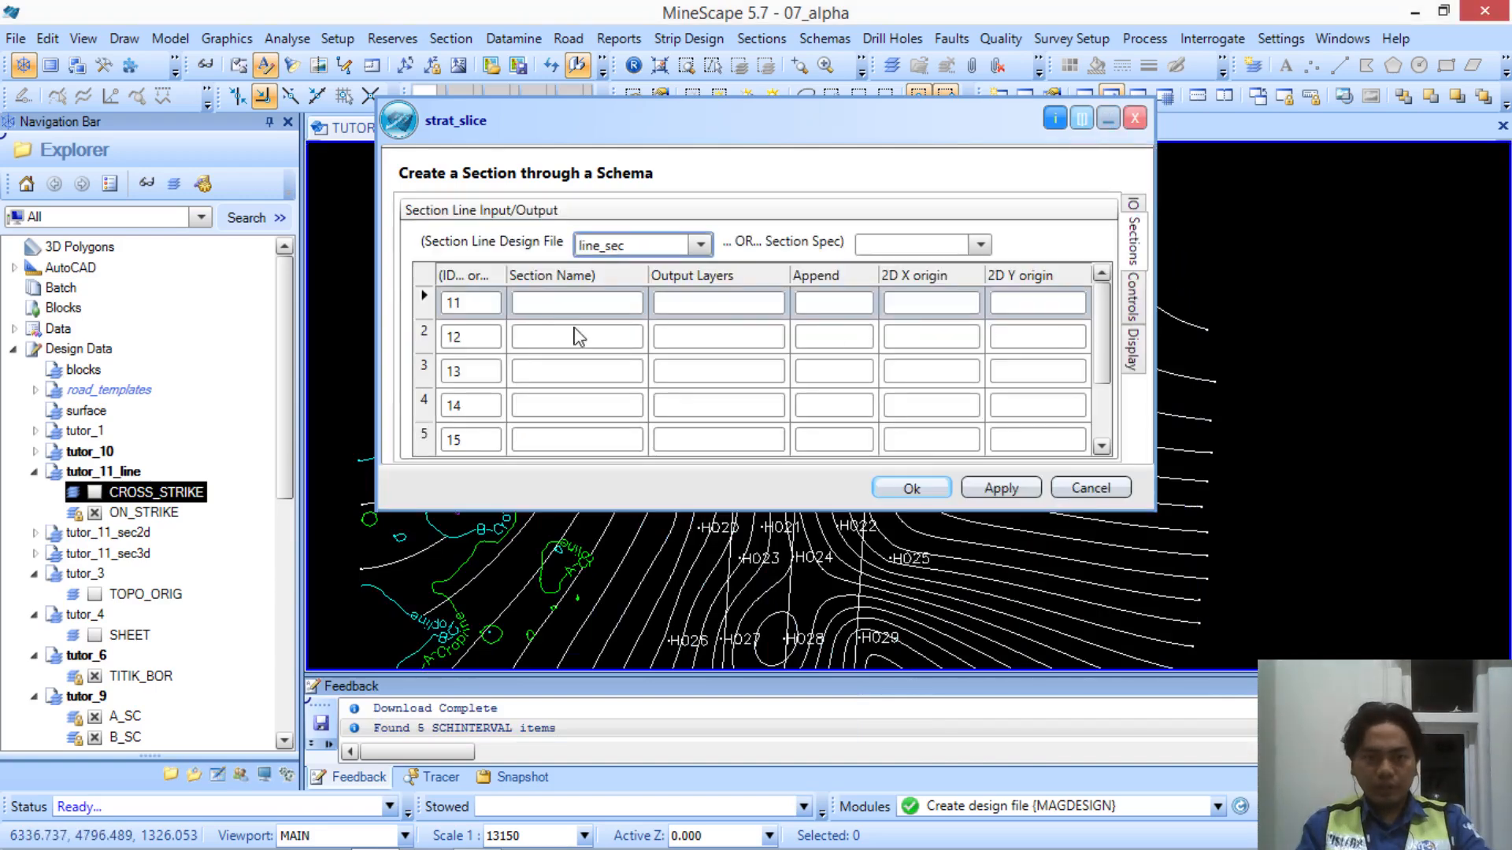
{"action": "left_click", "coordinate": [482, 307]}
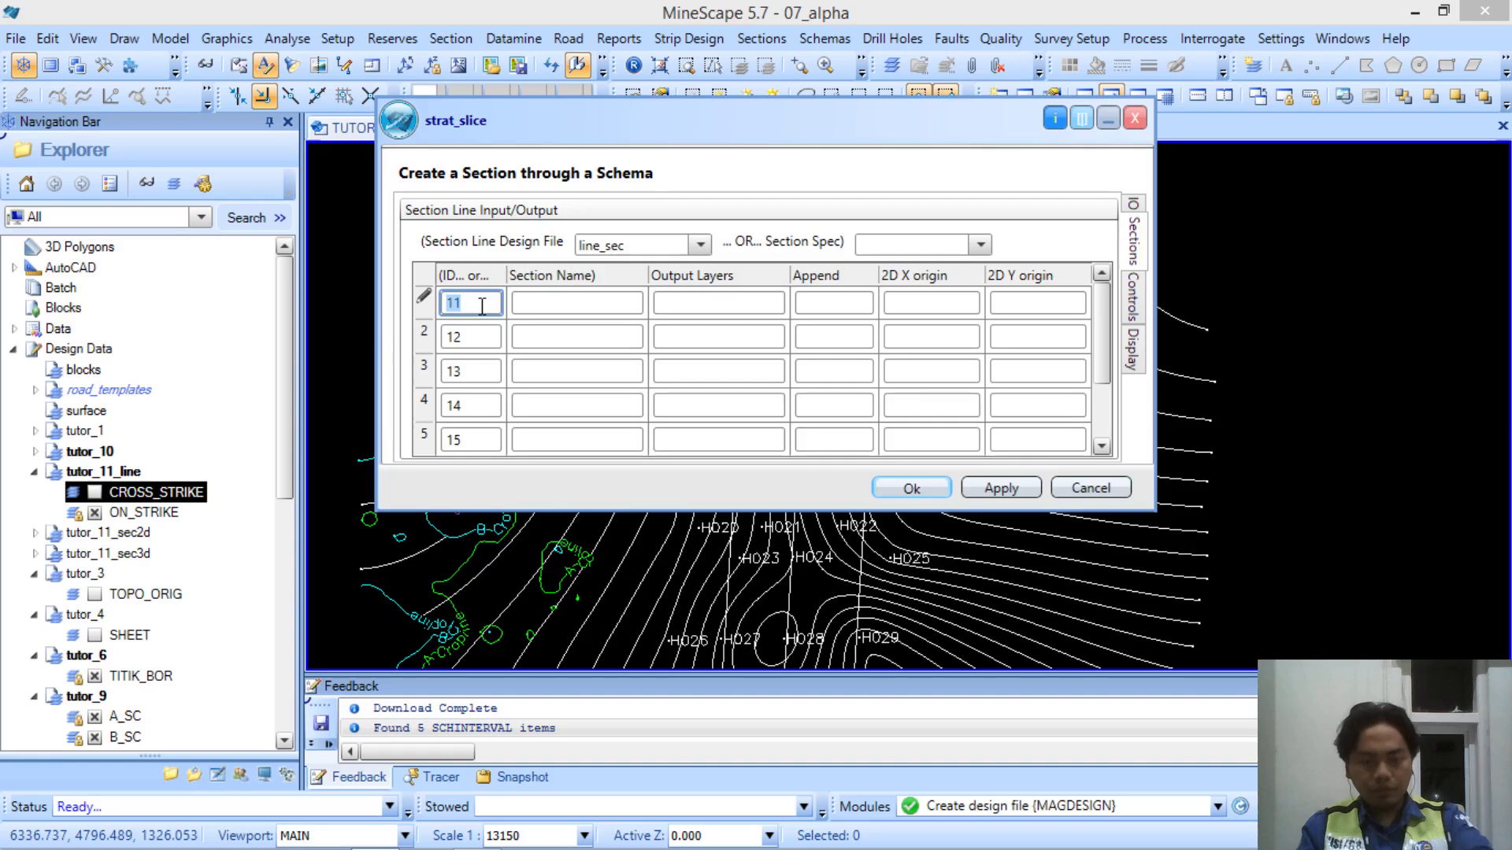
{"action": "key", "text": "ctrl+Delete"}
{"action": "key", "text": "ctrl+Delete"}
{"action": "key", "text": "ctrl+Delete"}
{"action": "key", "text": "ctrl+Delete"}
{"action": "key", "text": "ctrl+Delete"}
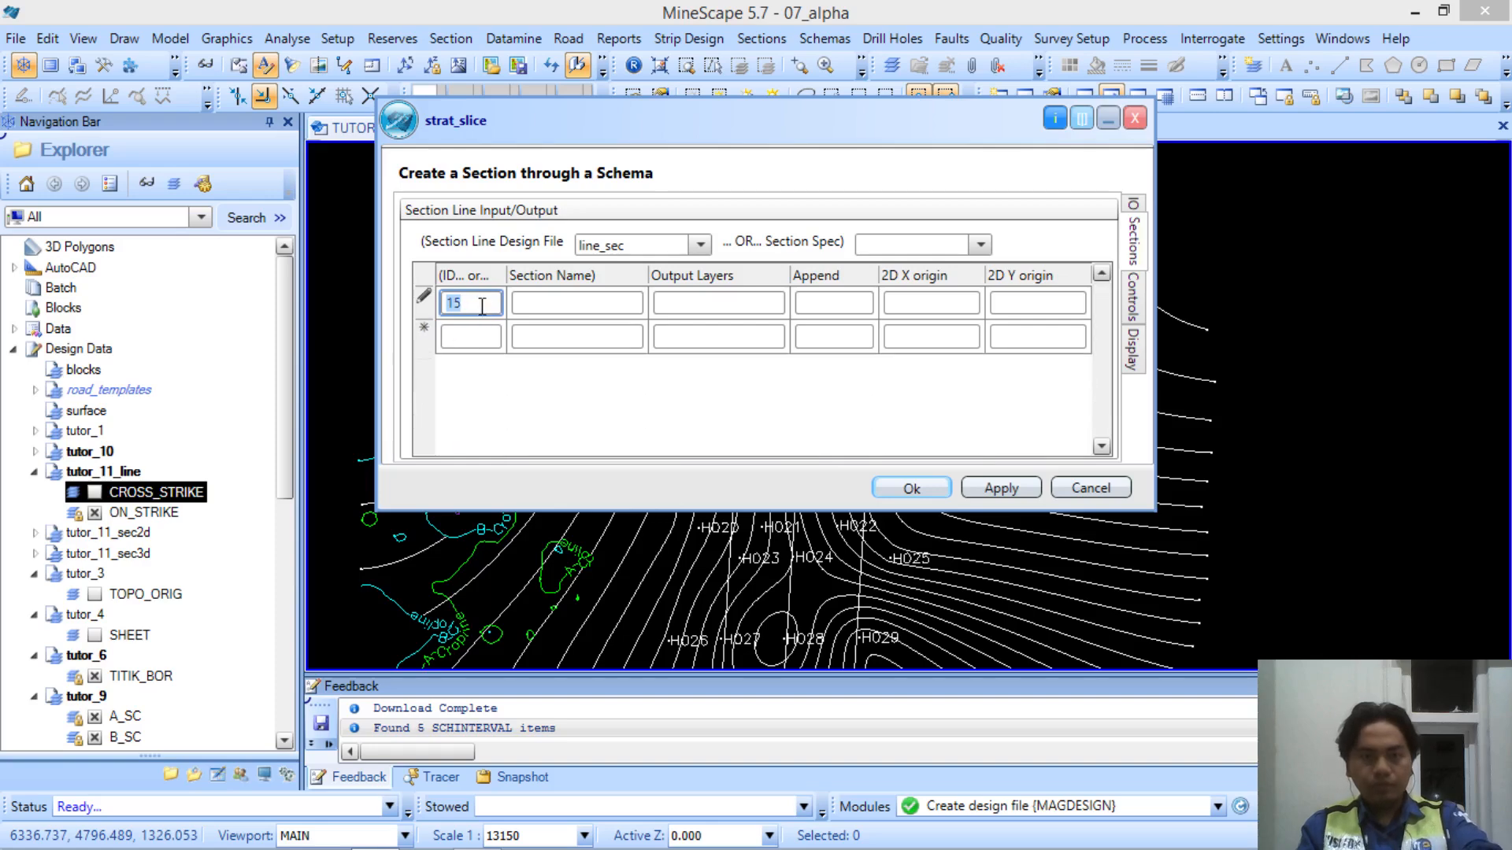
Pick the easternmost on-strike line of tutor_11_line in the drawing as the first section line
{"action": "left_click_drag", "start_coordinate": [744, 134], "coordinate": [804, 329]}
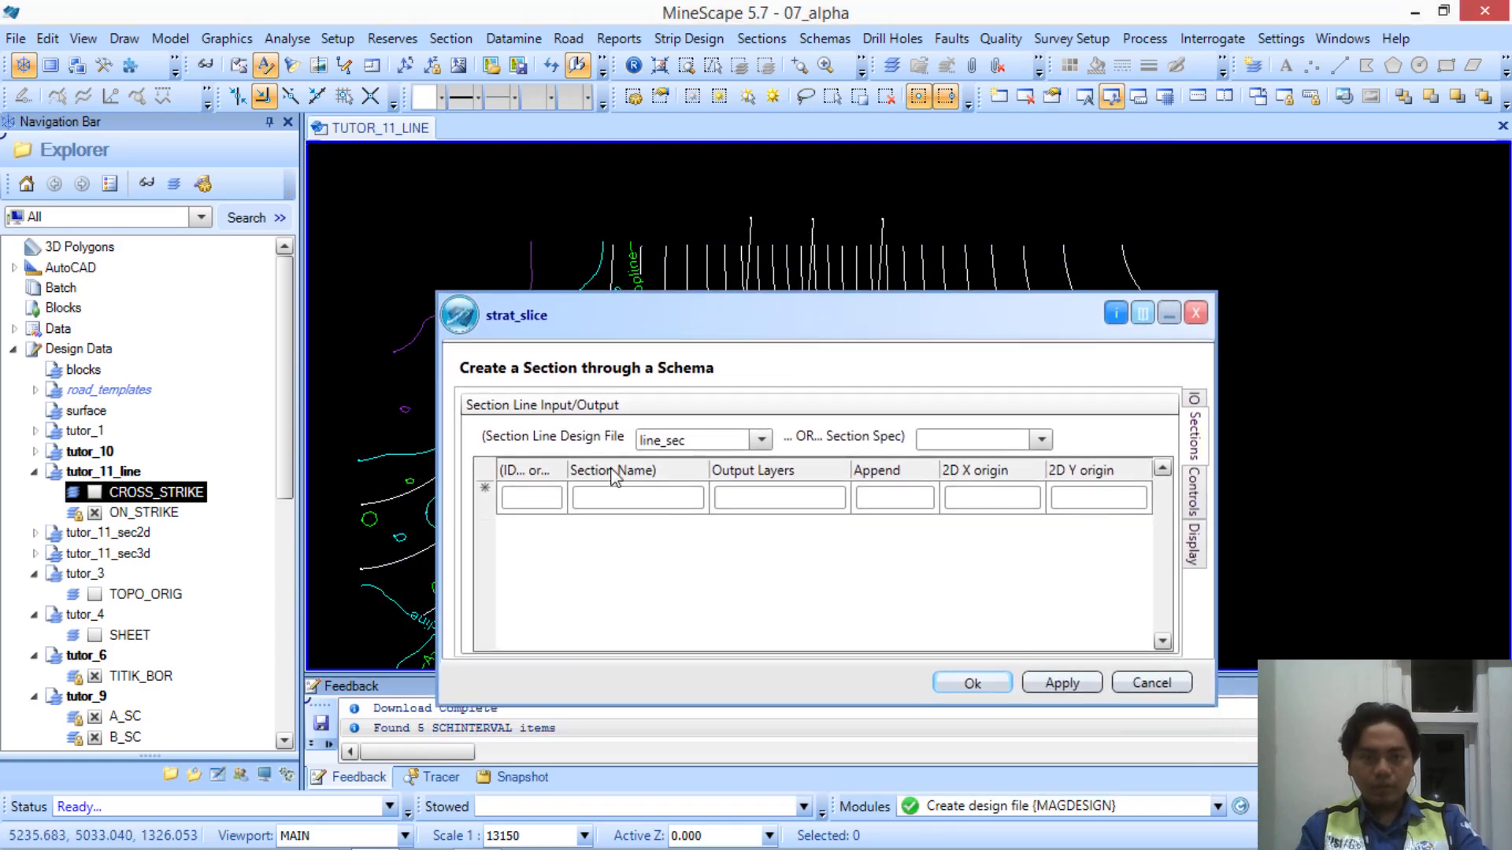
{"action": "left_click", "coordinate": [534, 494]}
{"action": "right_click", "coordinate": [529, 506]}
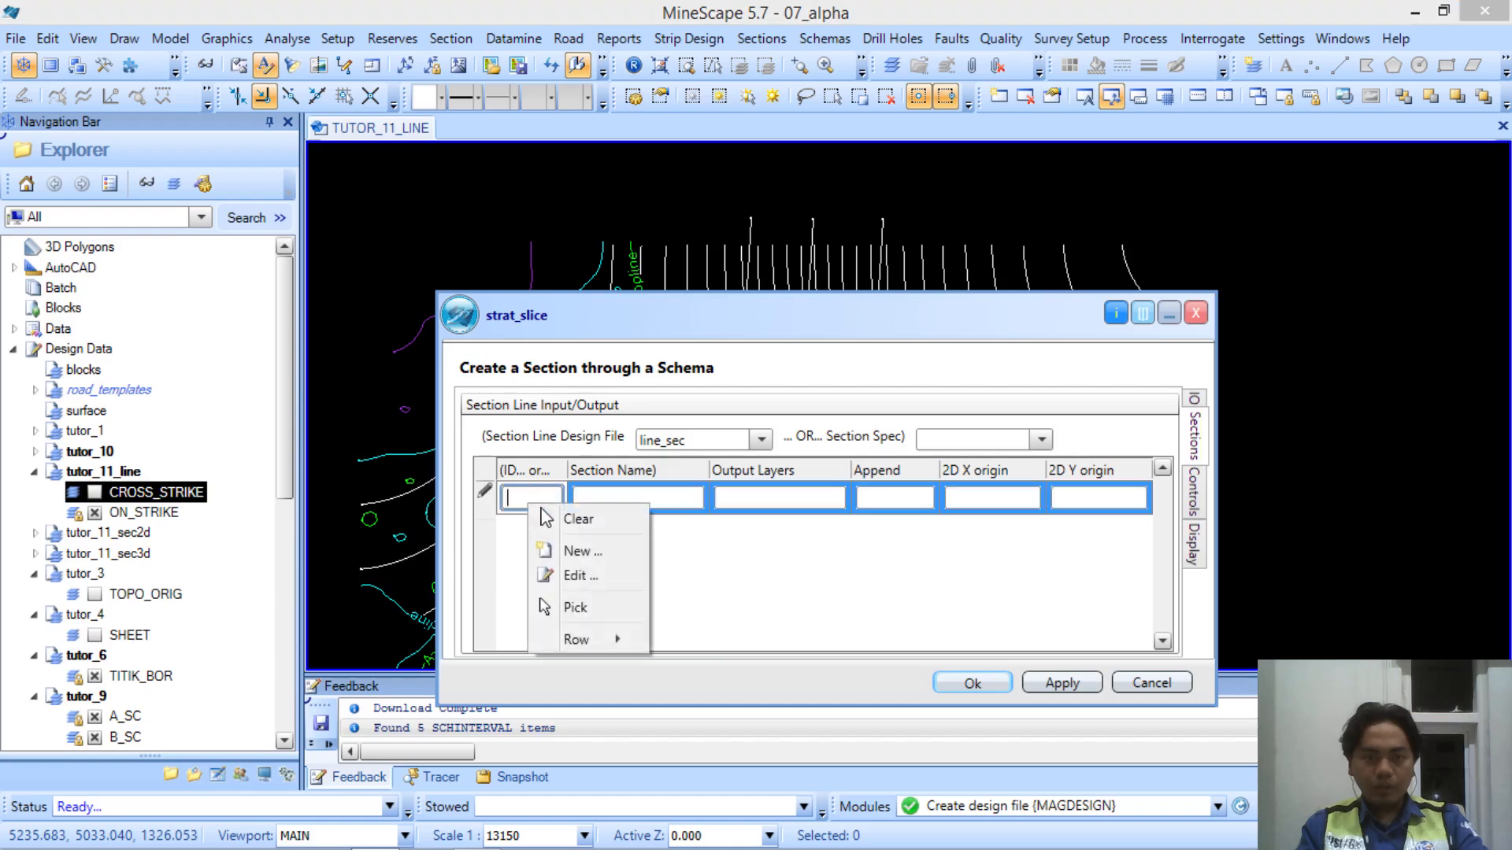
{"action": "left_click", "coordinate": [598, 621]}
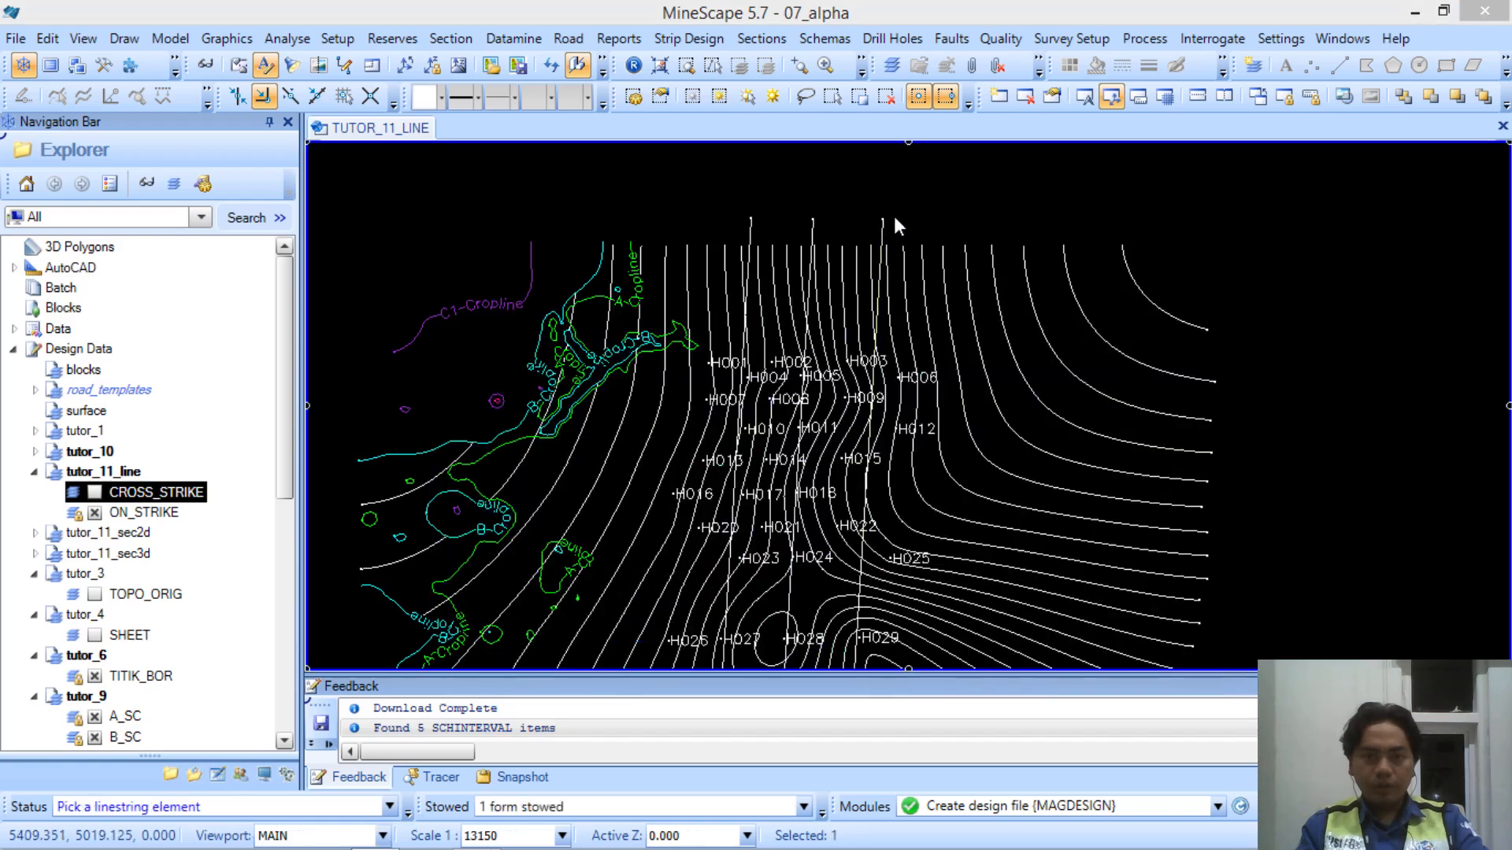
{"action": "left_click", "coordinate": [895, 220]}
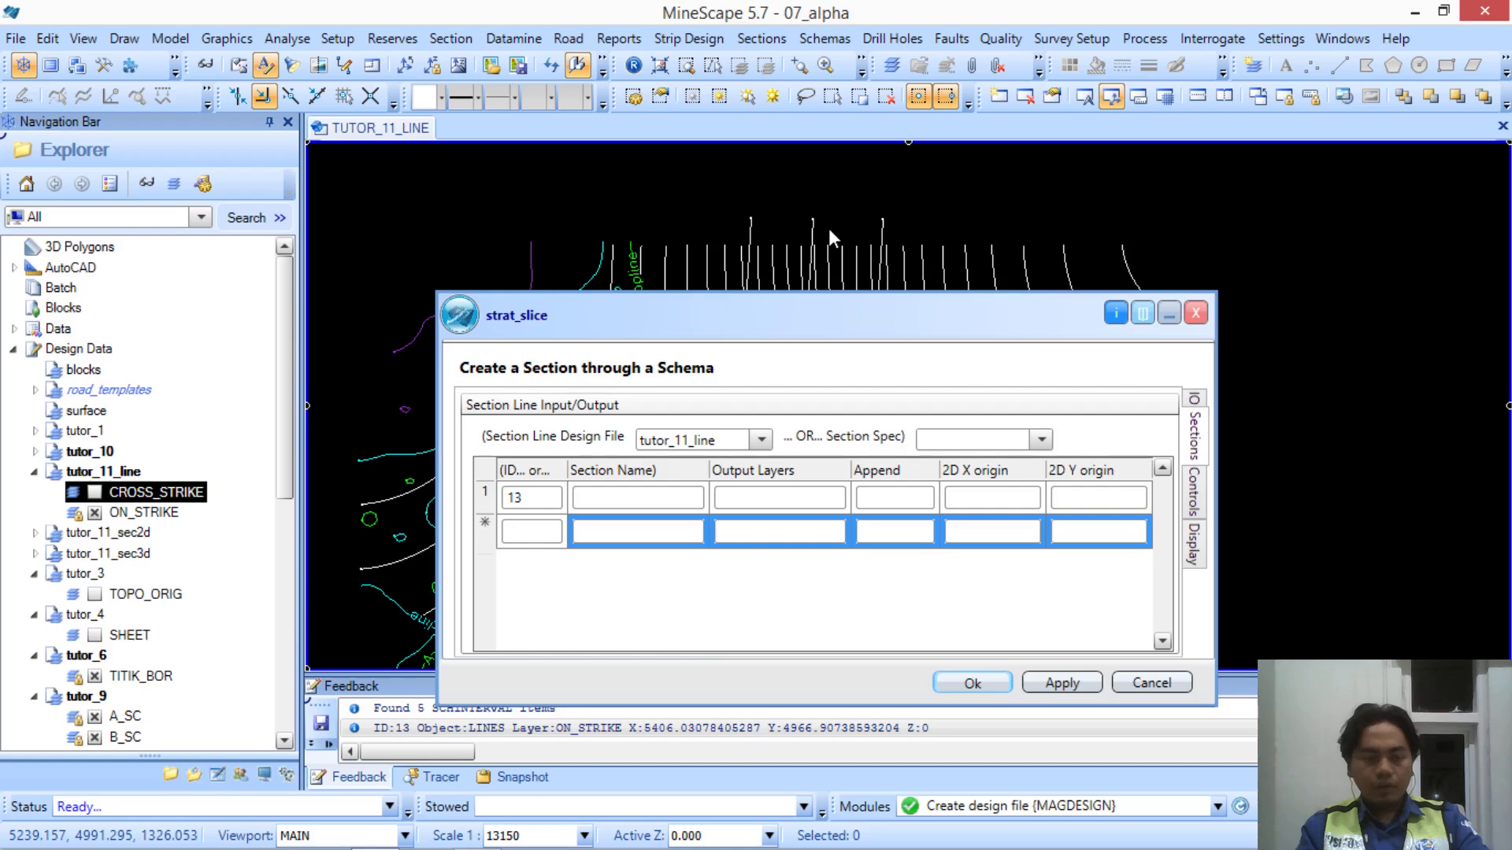
Select the western and middle on-strike lines in the drawing and fill them down as additional rows of the section line table
{"action": "left_click_drag", "start_coordinate": [829, 228], "coordinate": [733, 215]}
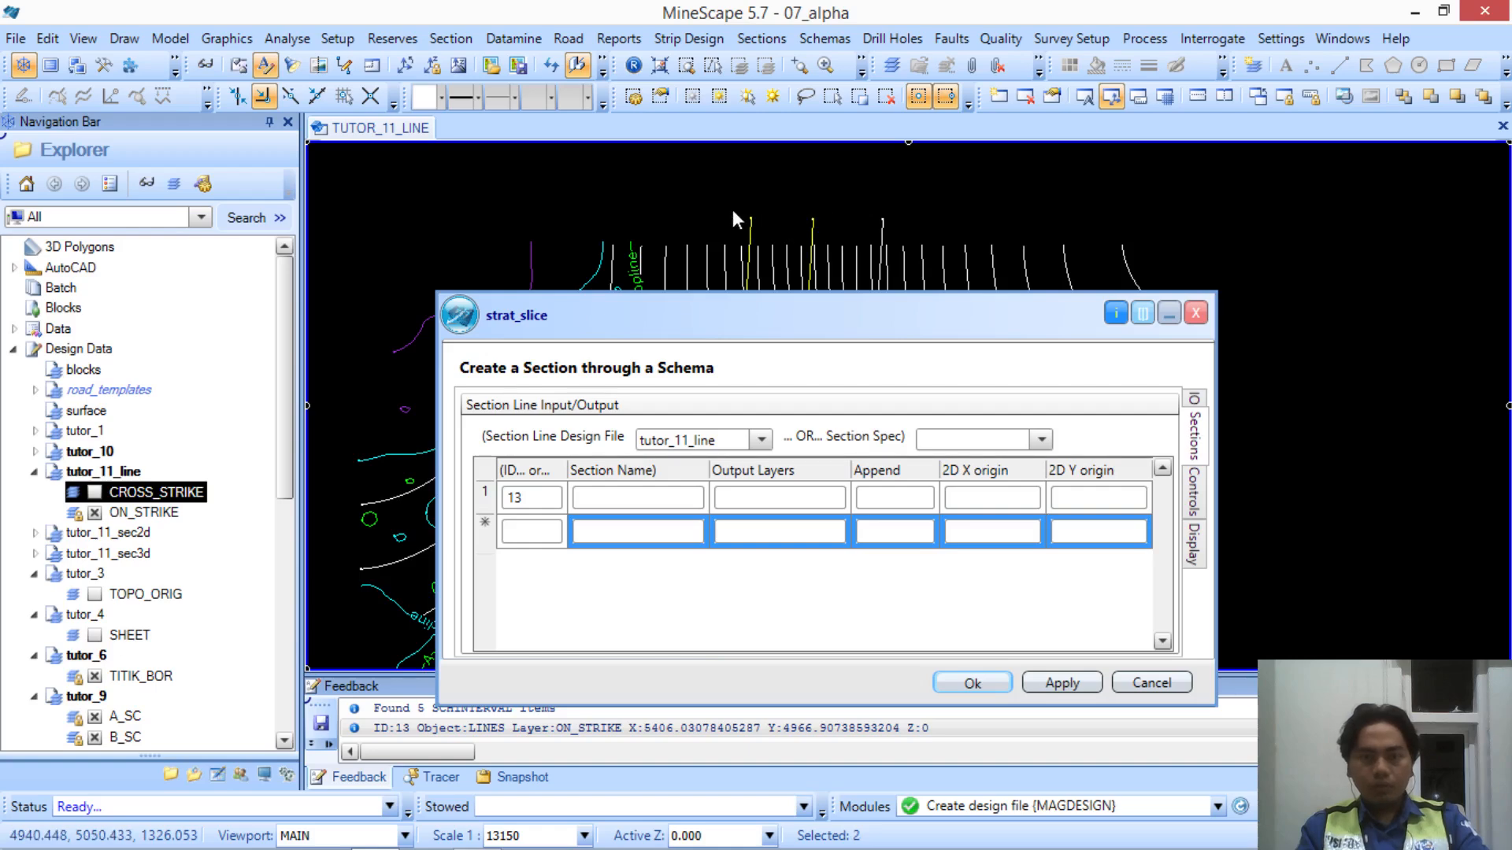
{"action": "left_click", "coordinate": [537, 533]}
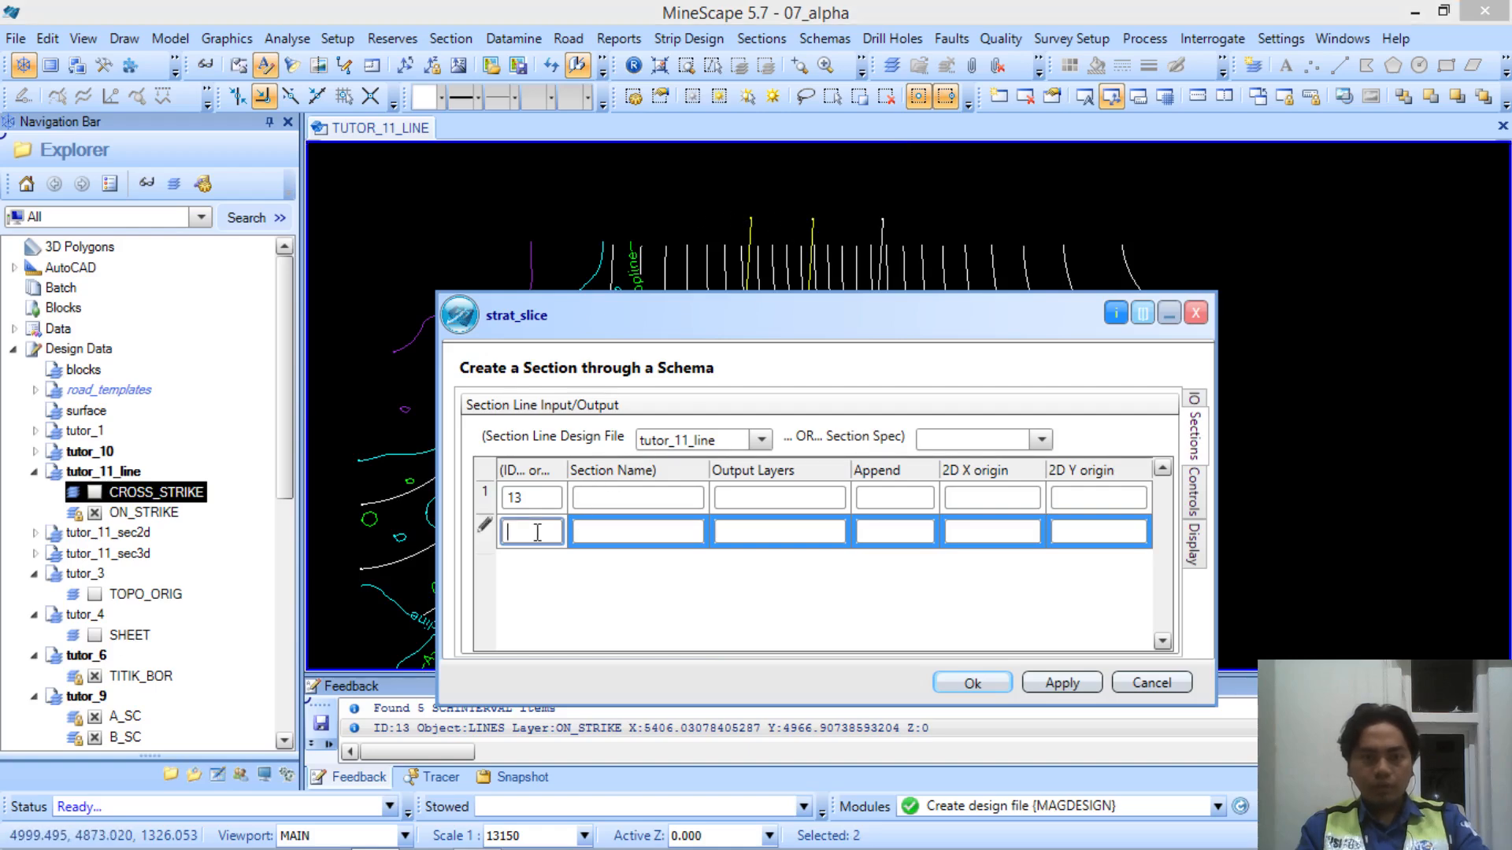
{"action": "right_click", "coordinate": [537, 539]}
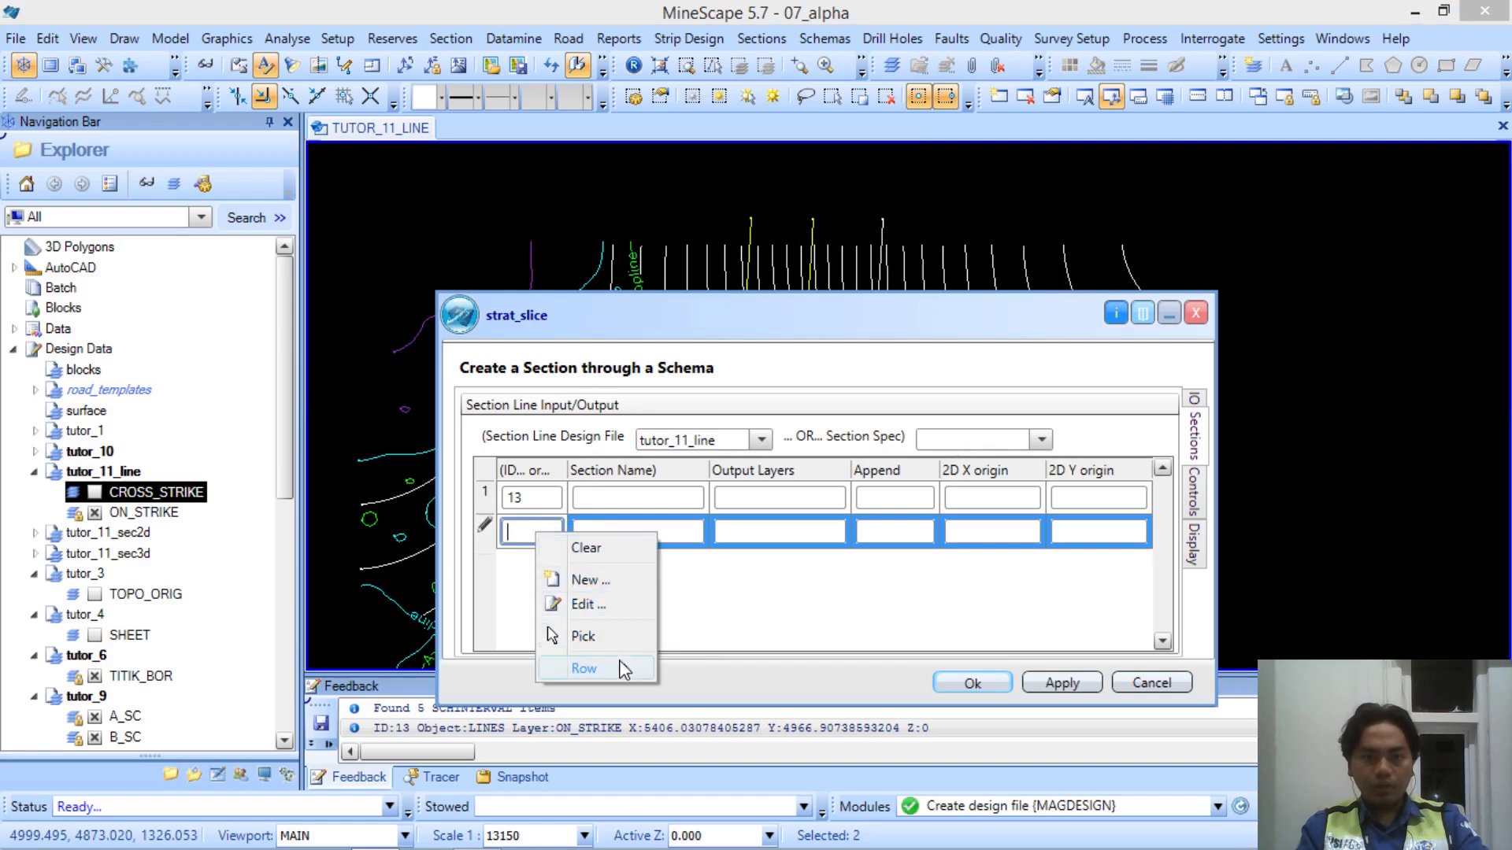
{"action": "mouse_move", "coordinate": [624, 676]}
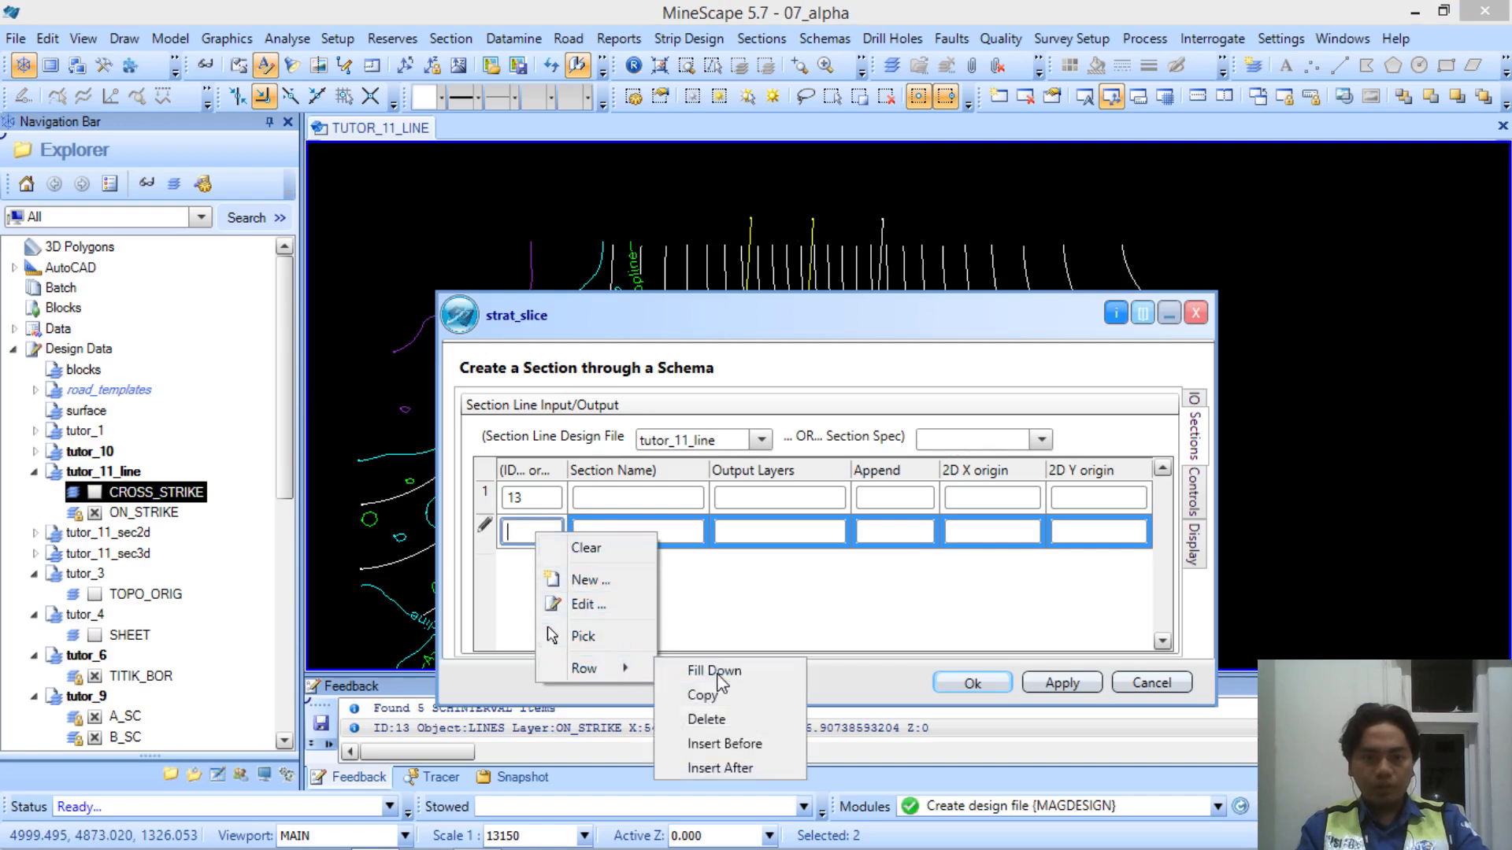
{"action": "left_click", "coordinate": [718, 673]}
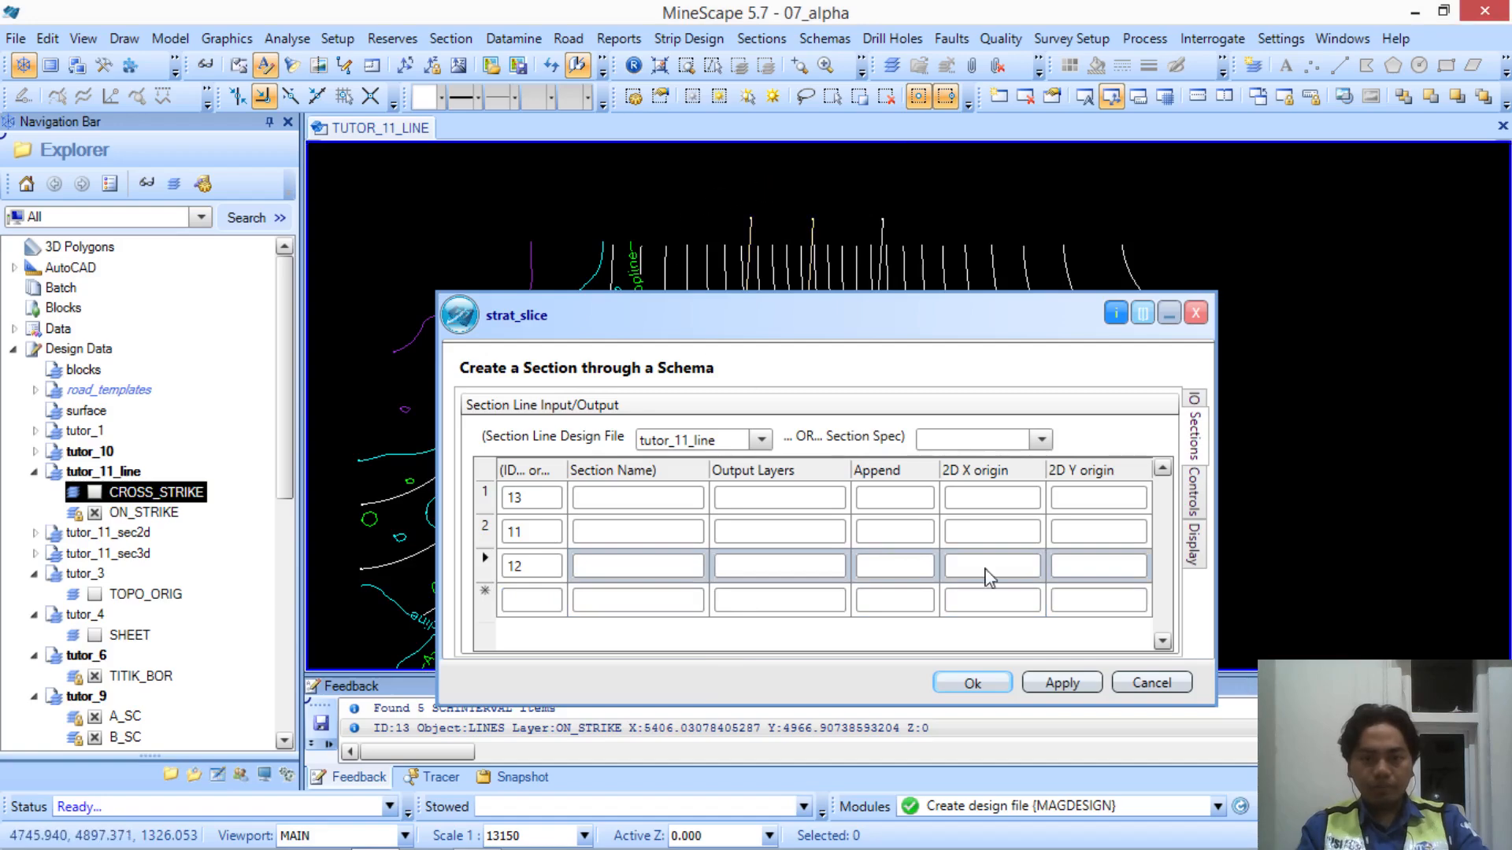
Review the minimum and maximum levels in the section controls
{"action": "left_click", "coordinate": [1193, 494]}
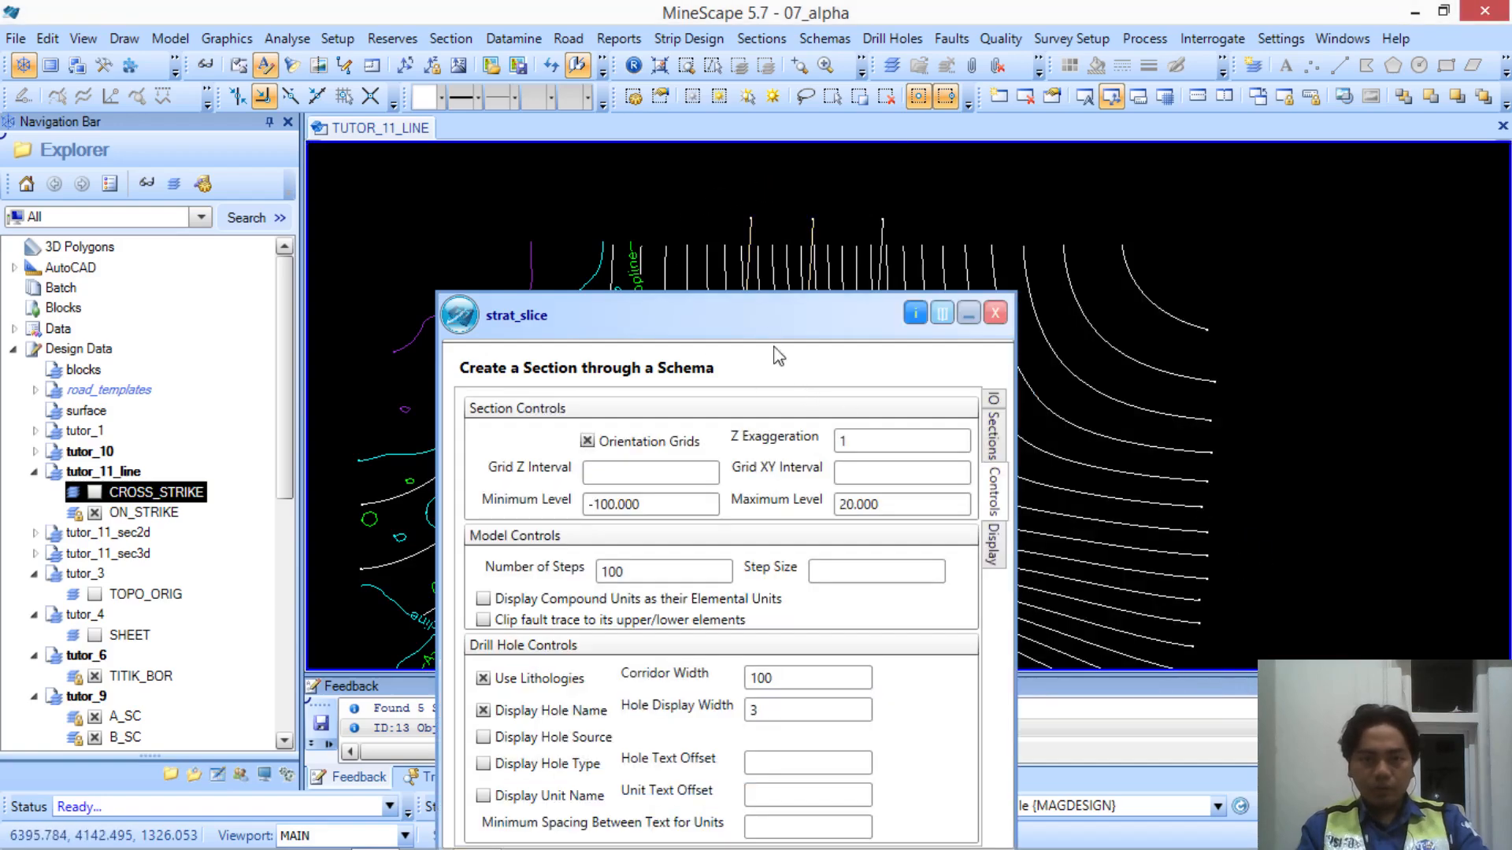
{"action": "left_click_drag", "start_coordinate": [764, 317], "coordinate": [790, 155]}
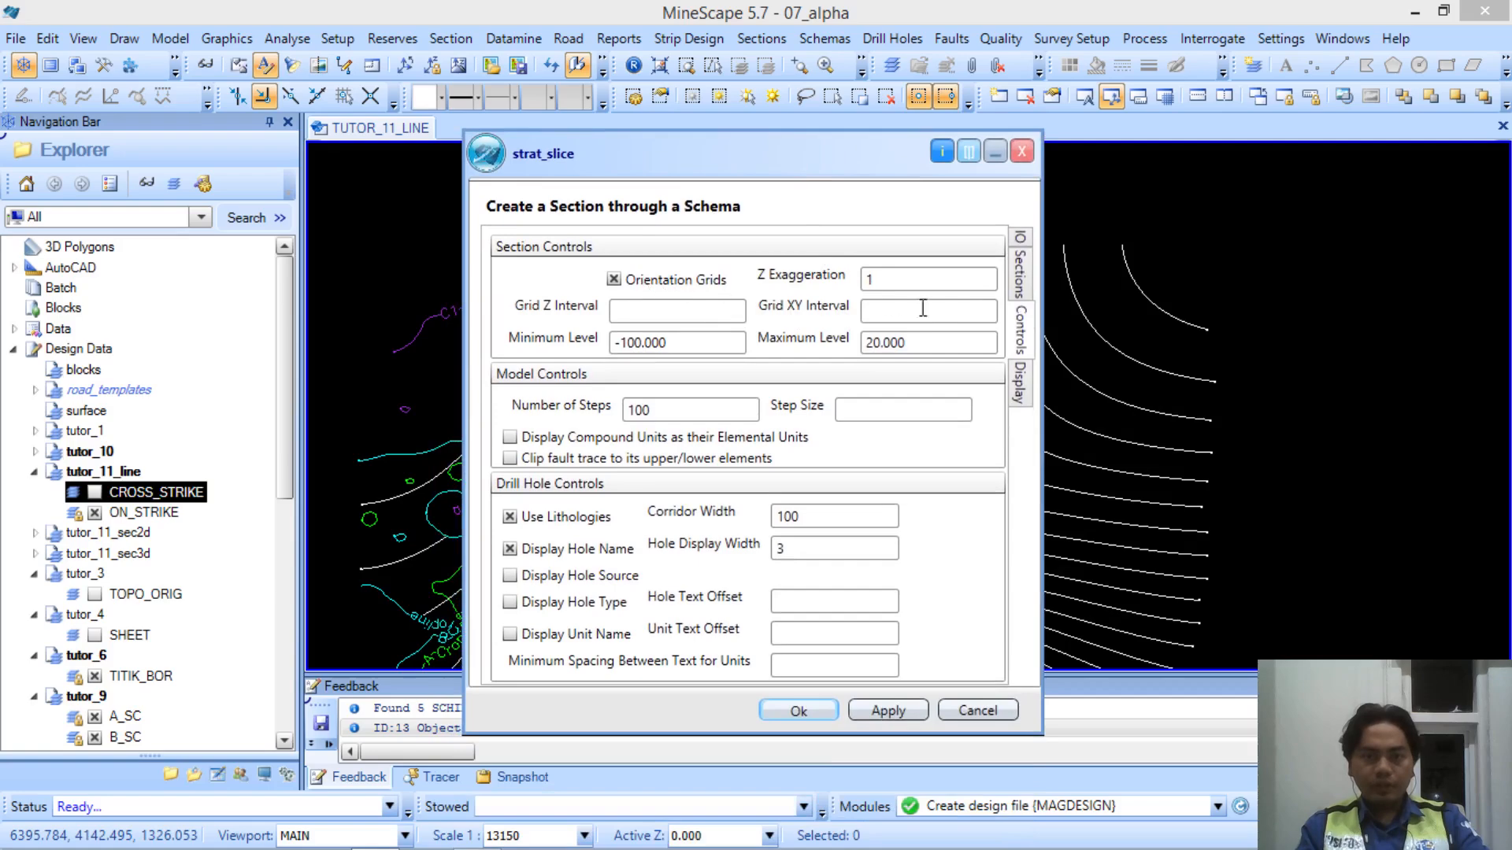
{"action": "left_click", "coordinate": [681, 342]}
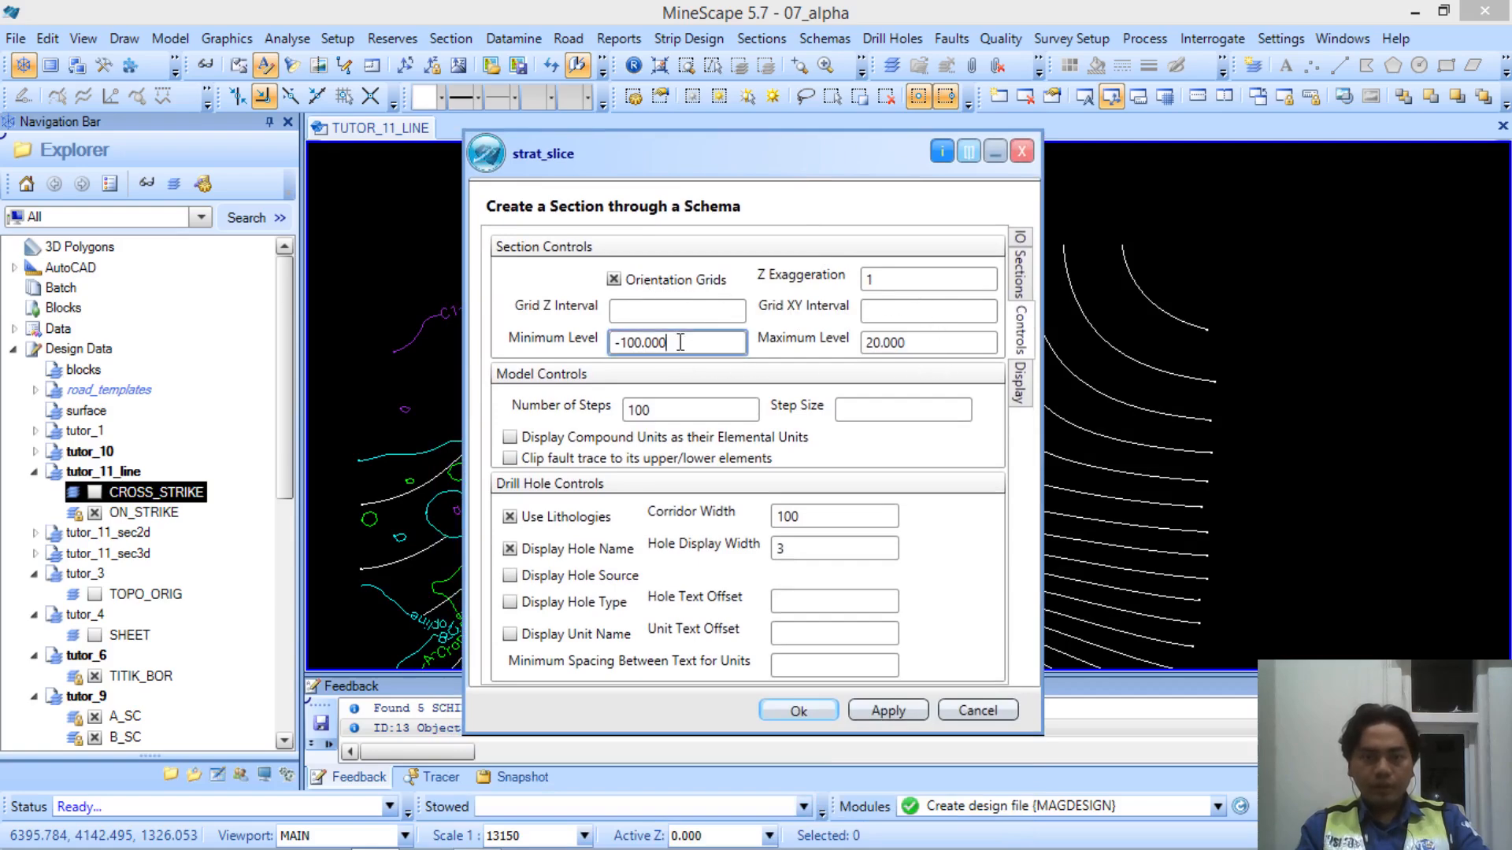
{"action": "left_click", "coordinate": [913, 346]}
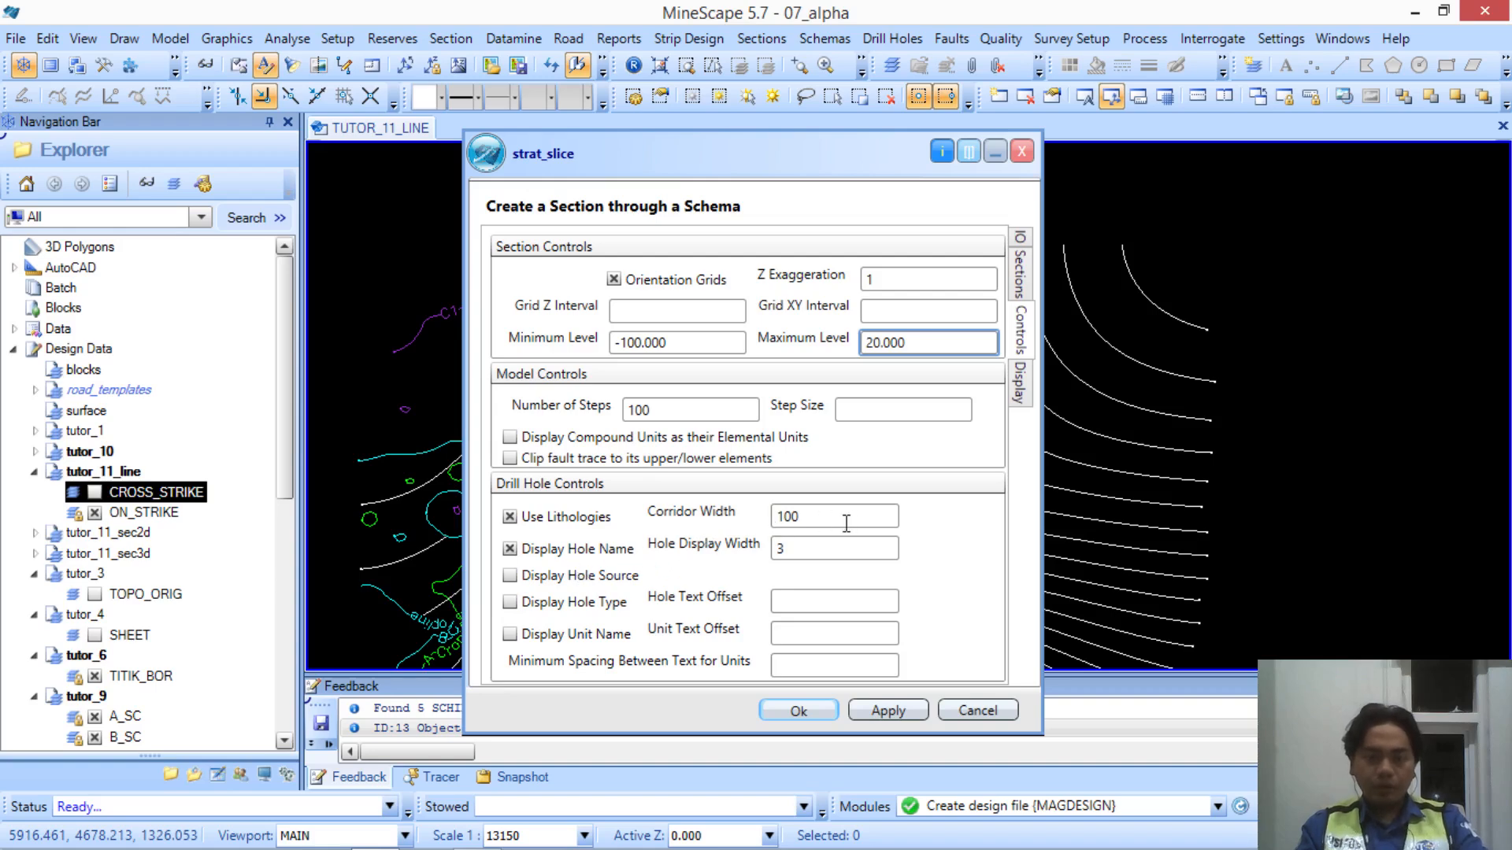
Examine which drill holes lie beside the westernmost on-strike line, around H004
{"action": "left_click_drag", "start_coordinate": [850, 157], "coordinate": [732, 627]}
{"action": "scroll", "coordinate": [791, 378], "scroll_direction": "up", "scroll_amount": 2}
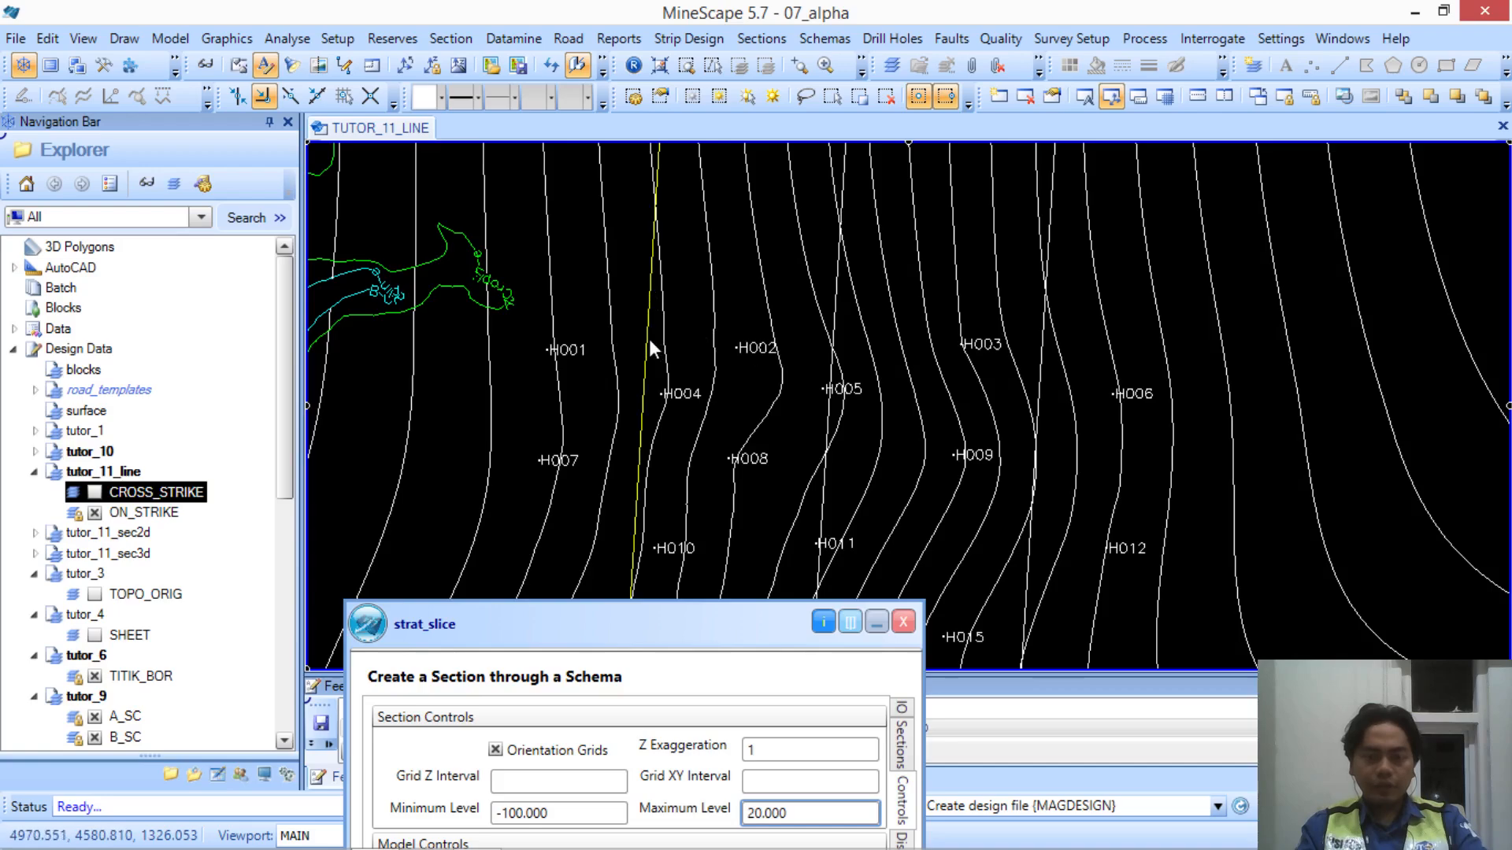
{"action": "middle_click_drag", "start_coordinate": [665, 356], "coordinate": [655, 266]}
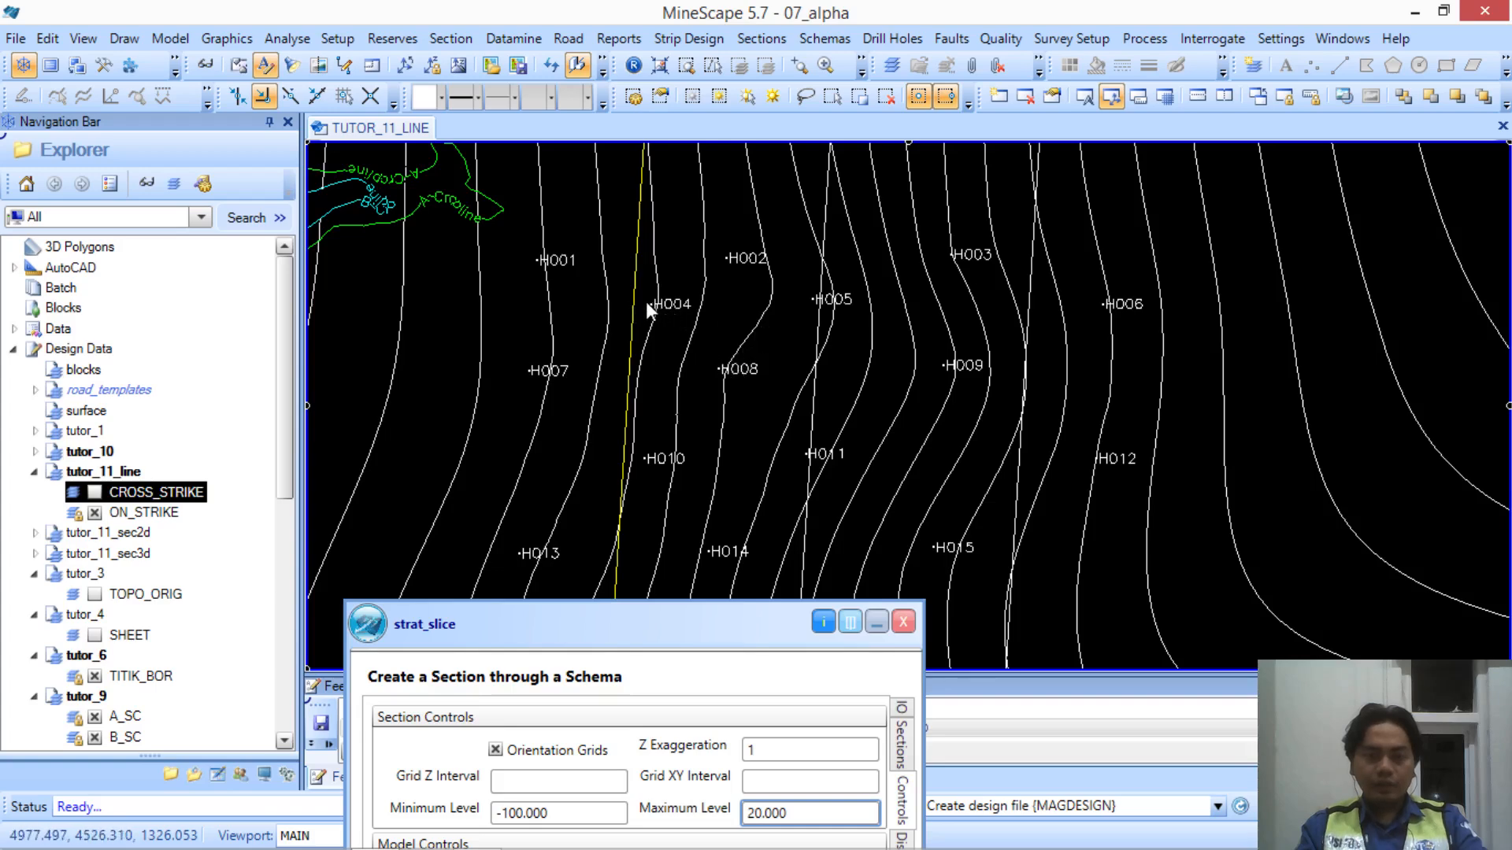
{"action": "scroll", "coordinate": [646, 302], "scroll_direction": "up", "scroll_amount": 3}
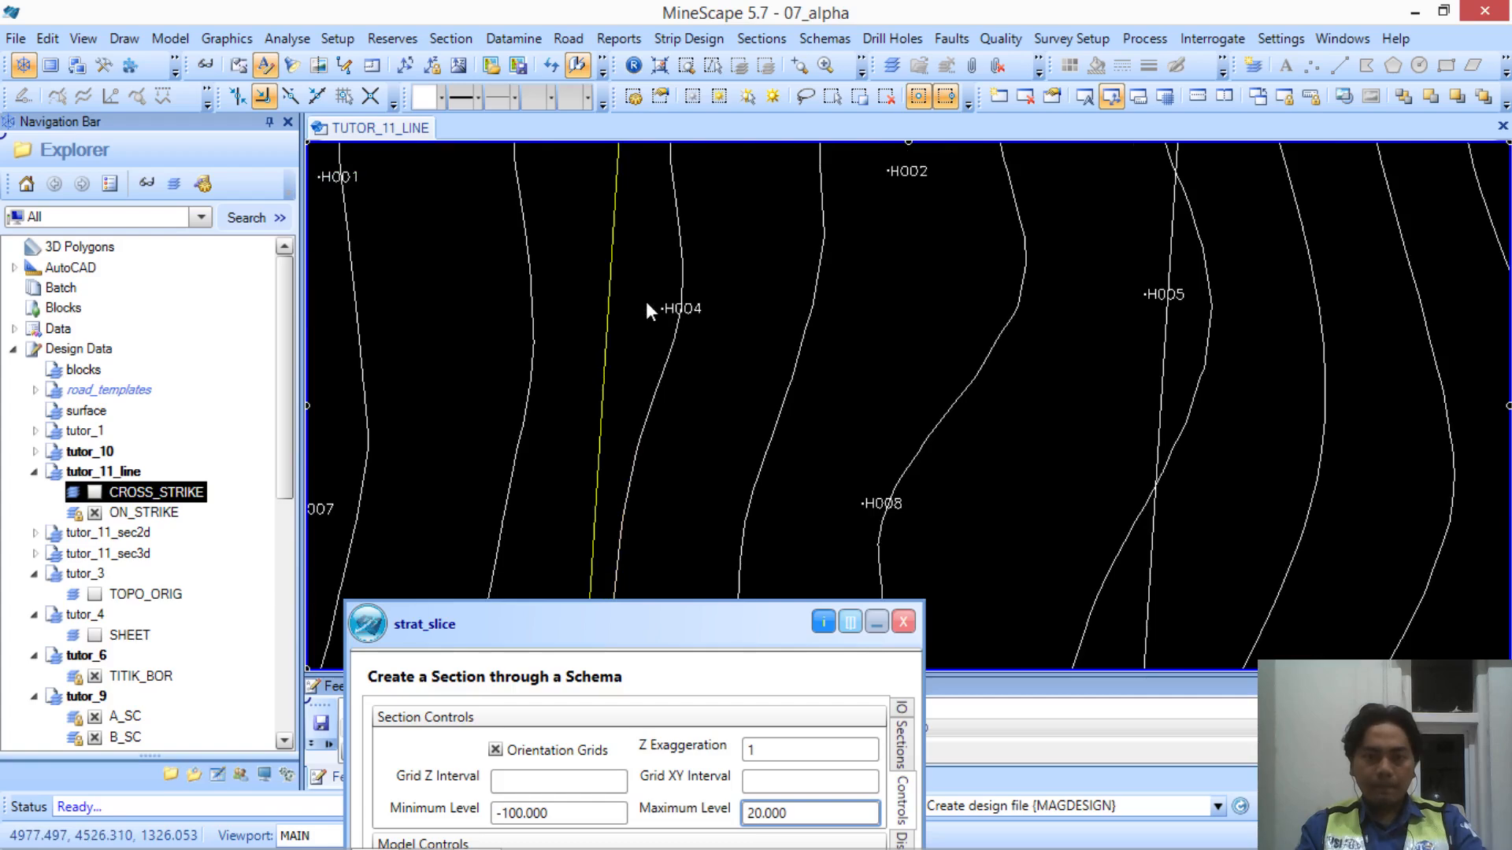
{"action": "scroll", "coordinate": [645, 302], "scroll_direction": "down", "scroll_amount": 3}
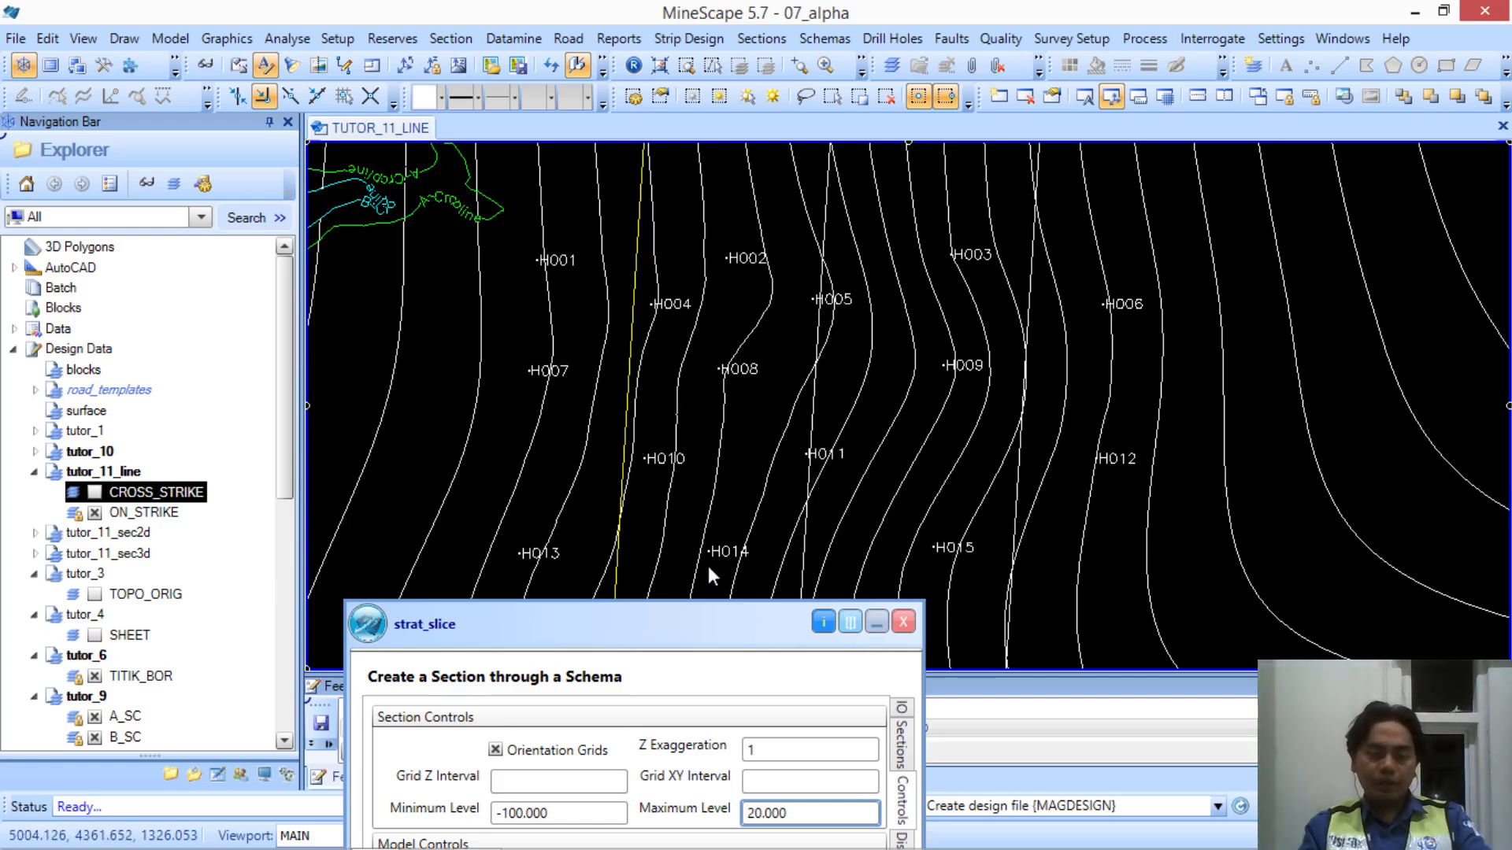
{"action": "mouse_move", "coordinate": [683, 626]}
{"action": "left_mouse_down"}
{"action": "mouse_move", "coordinate": [731, 502]}
{"action": "mouse_move", "coordinate": [779, 283]}
{"action": "mouse_move", "coordinate": [778, 197]}
{"action": "mouse_move", "coordinate": [691, 608]}
{"action": "left_mouse_up"}
{"action": "right_click", "coordinate": [438, 355]}
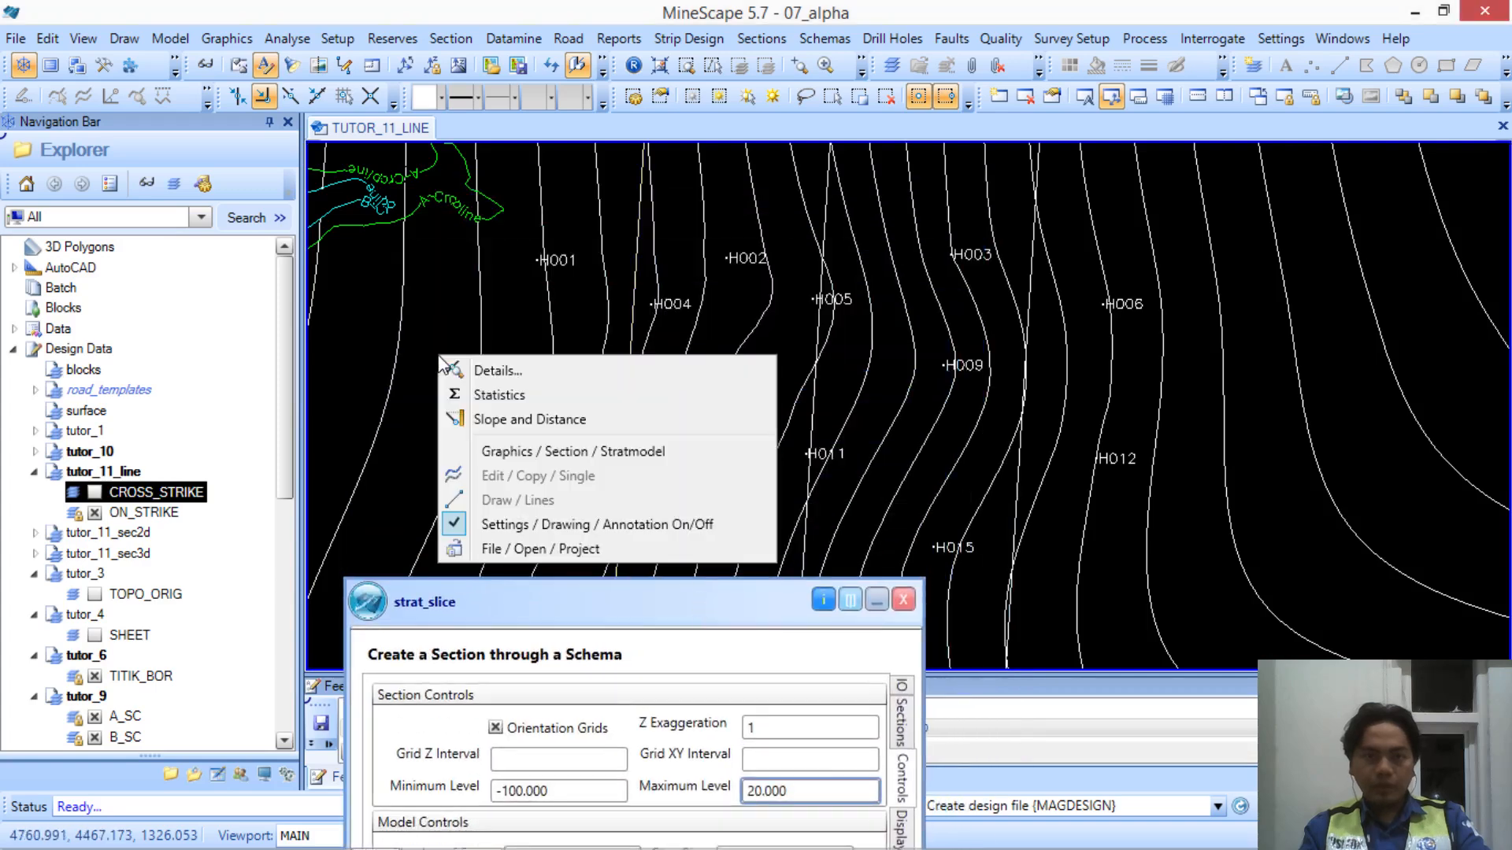
{"action": "left_click", "coordinate": [520, 421]}
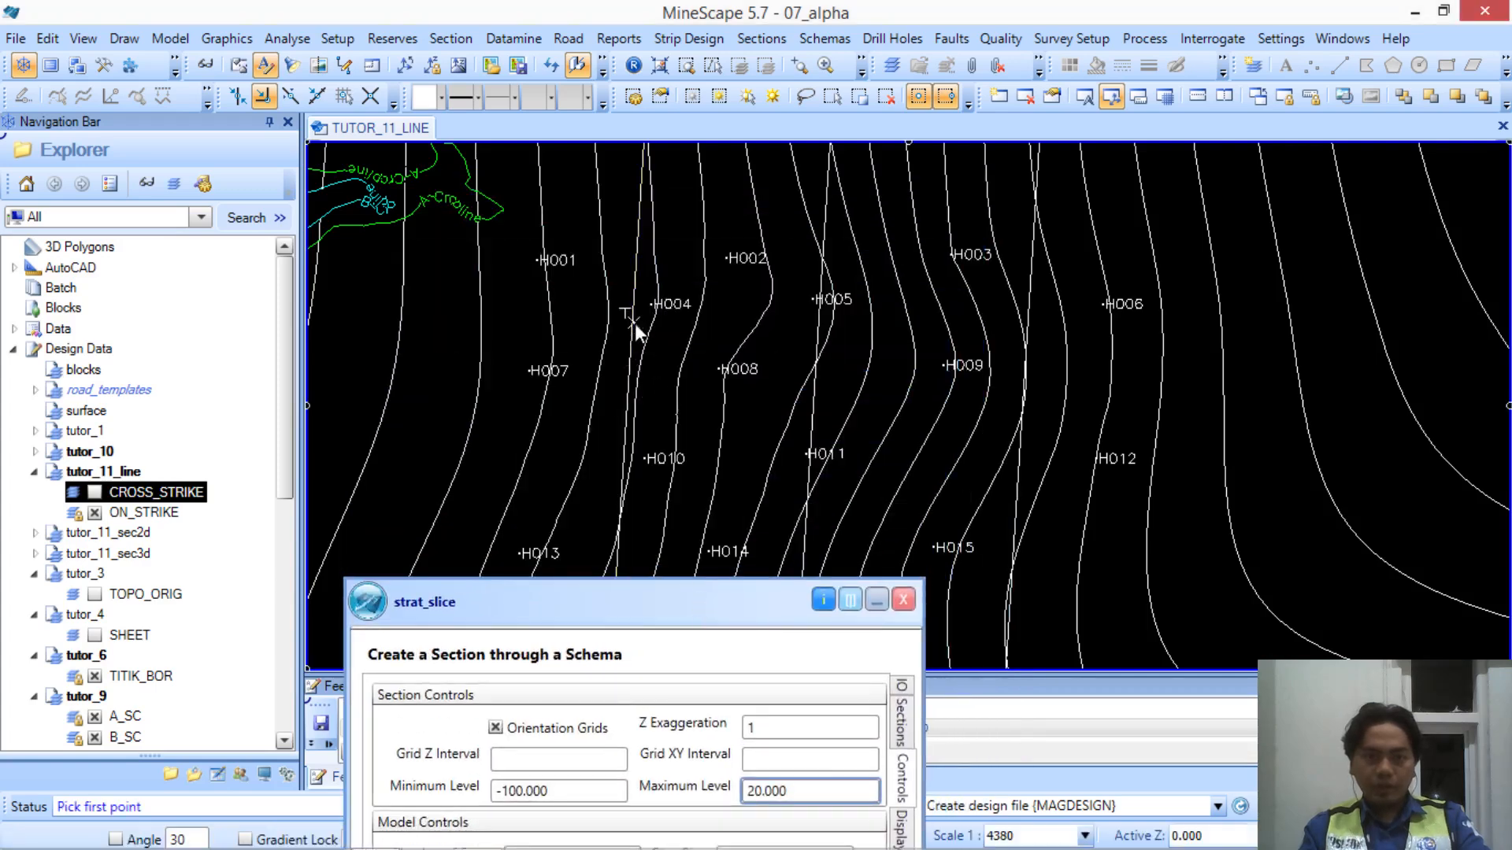
{"action": "left_click", "coordinate": [628, 366]}
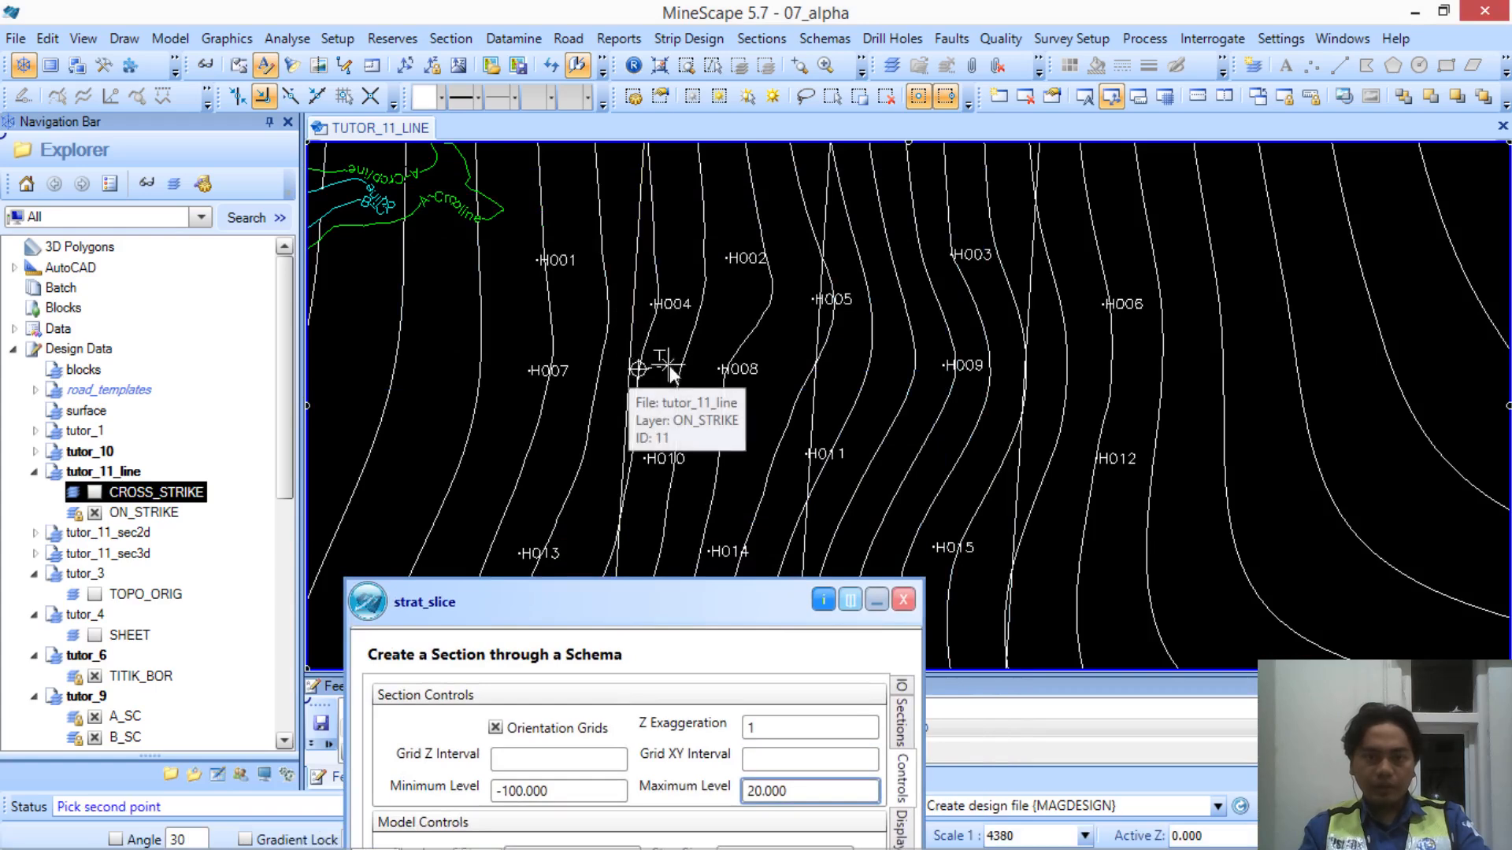
{"action": "scroll", "coordinate": [657, 372], "scroll_direction": "up", "scroll_amount": 3}
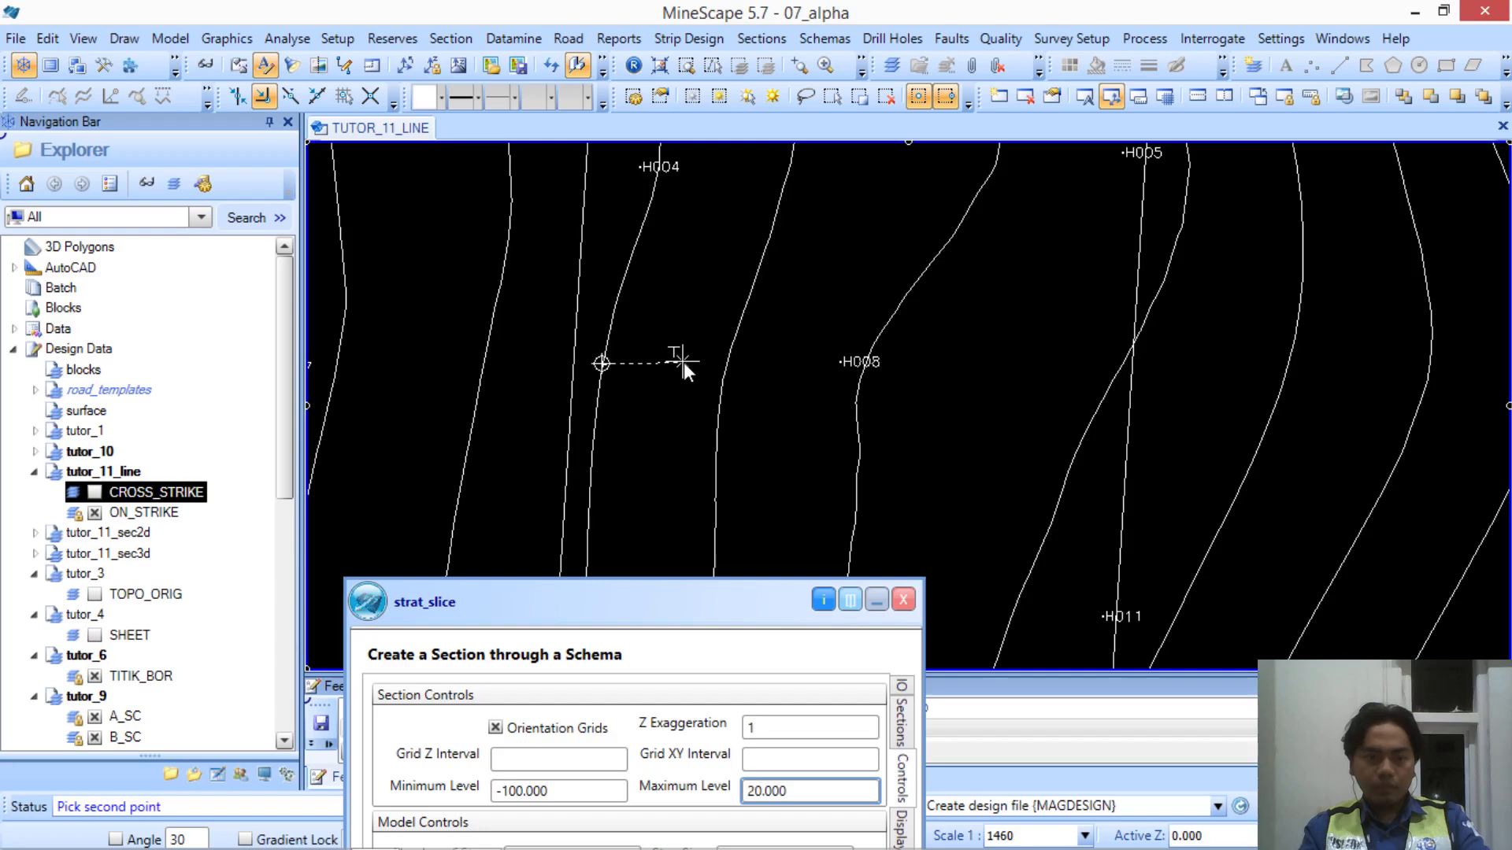
{"action": "left_click", "coordinate": [683, 363]}
Measure the slope and distance from the westernmost on-strike line across to drill hole H008
{"action": "right_click", "coordinate": [686, 315]}
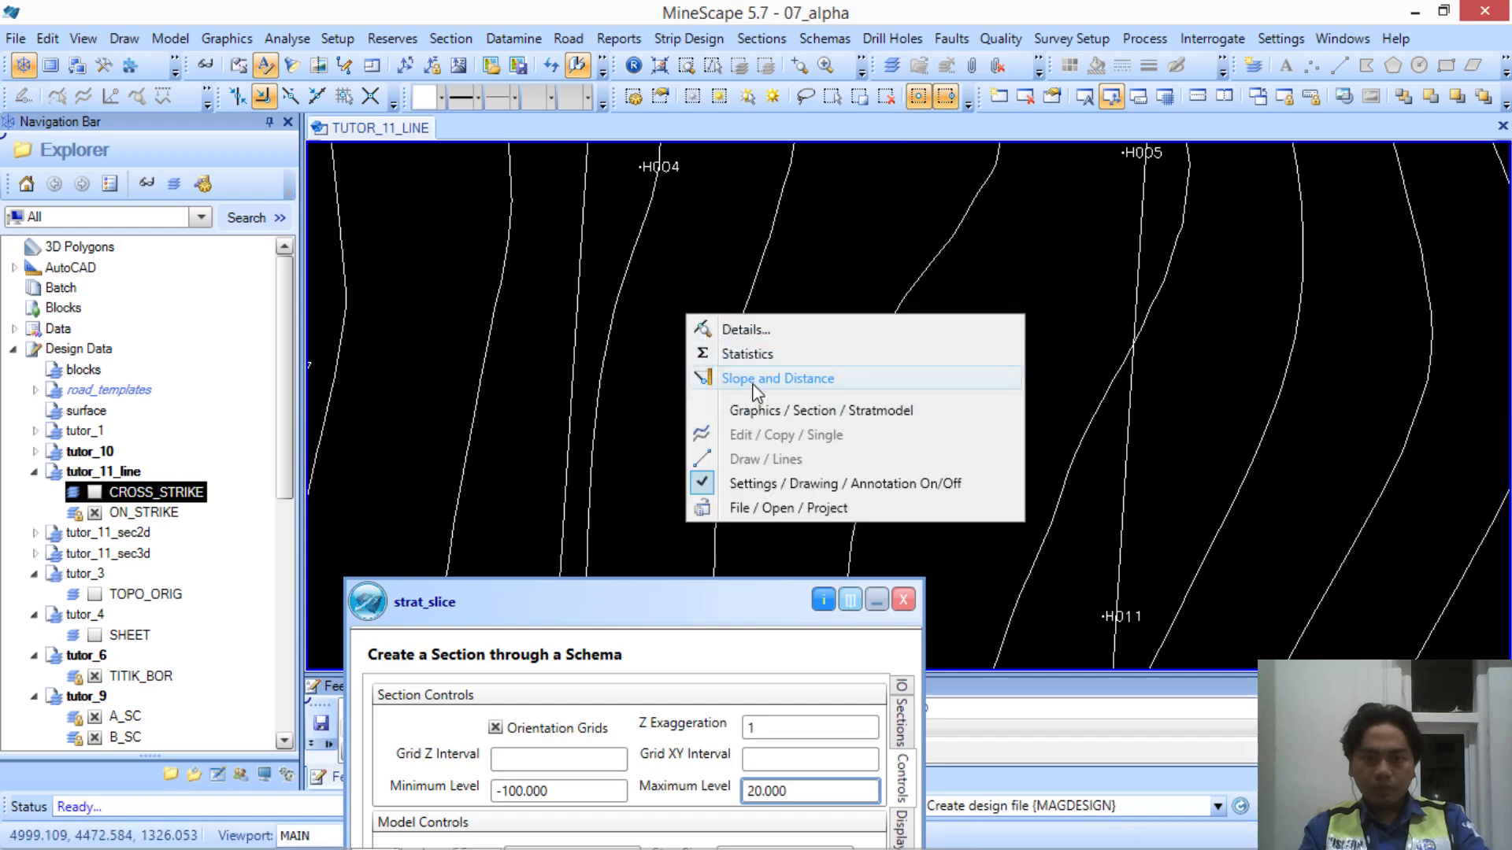
{"action": "left_click", "coordinate": [760, 380]}
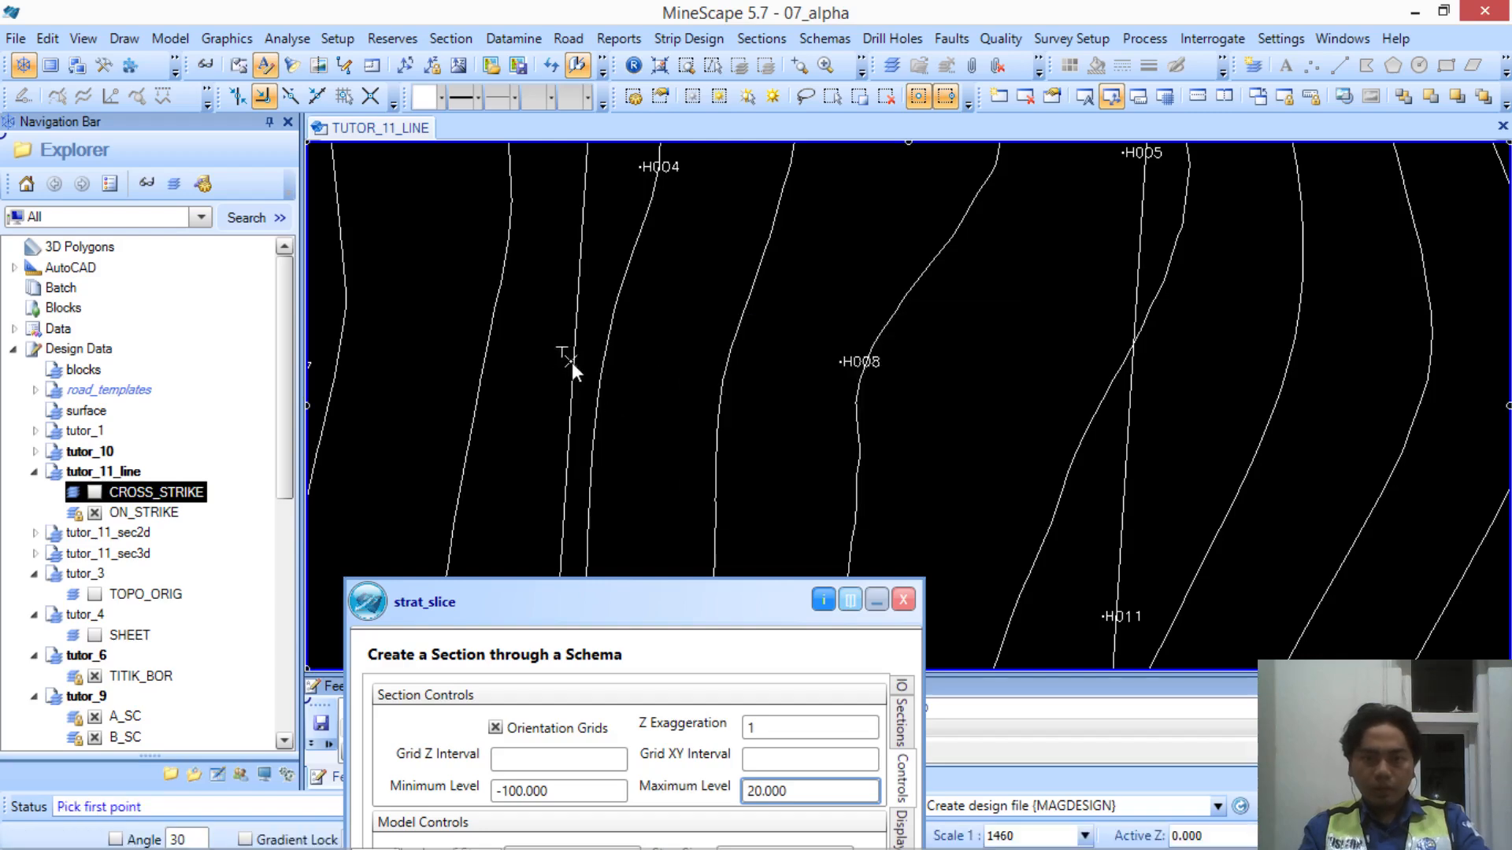
{"action": "left_click", "coordinate": [570, 362]}
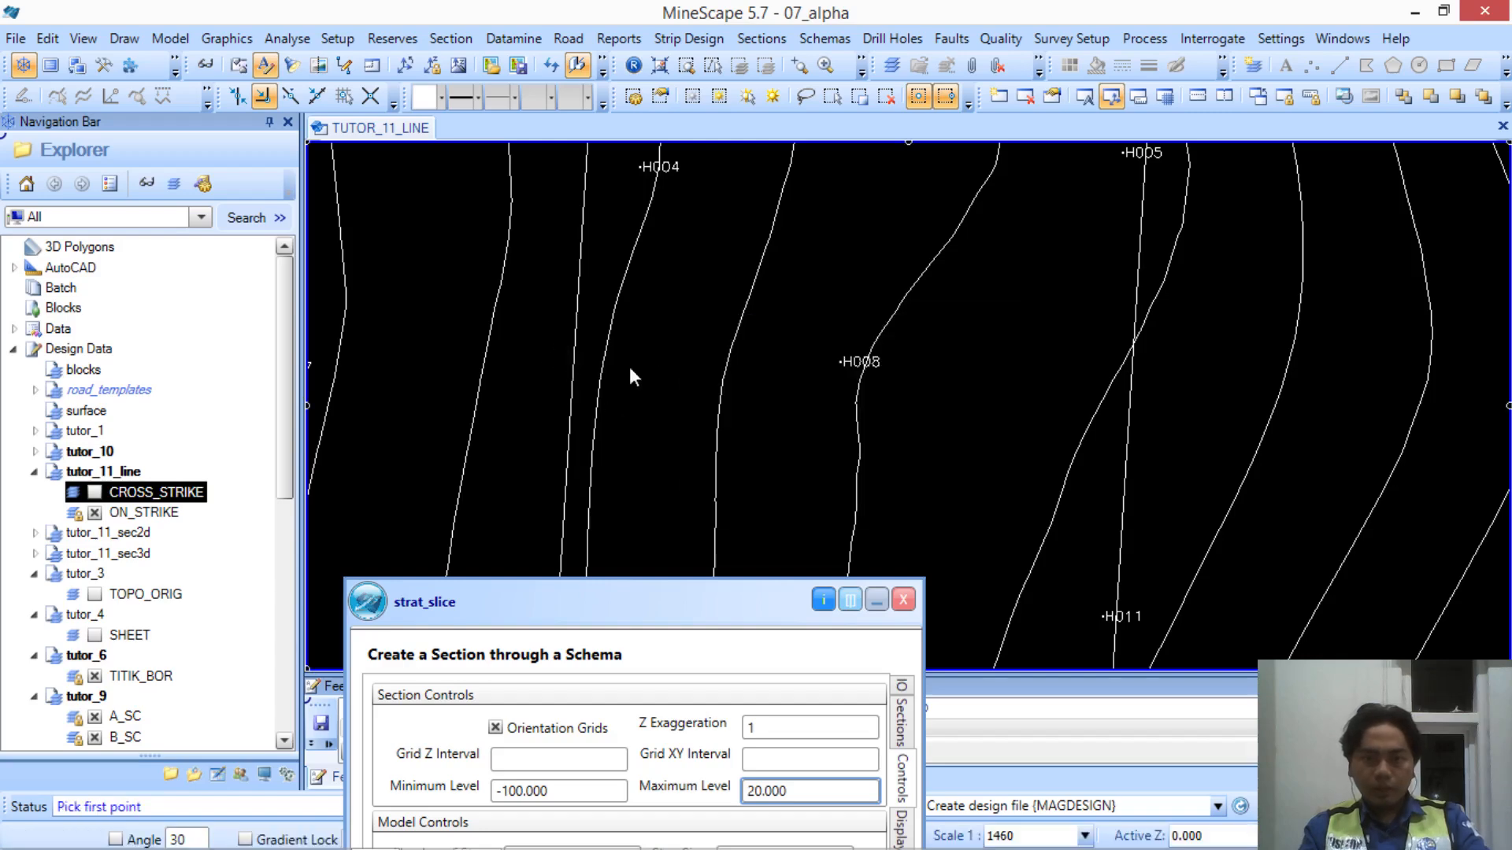
{"action": "left_click", "coordinate": [842, 361]}
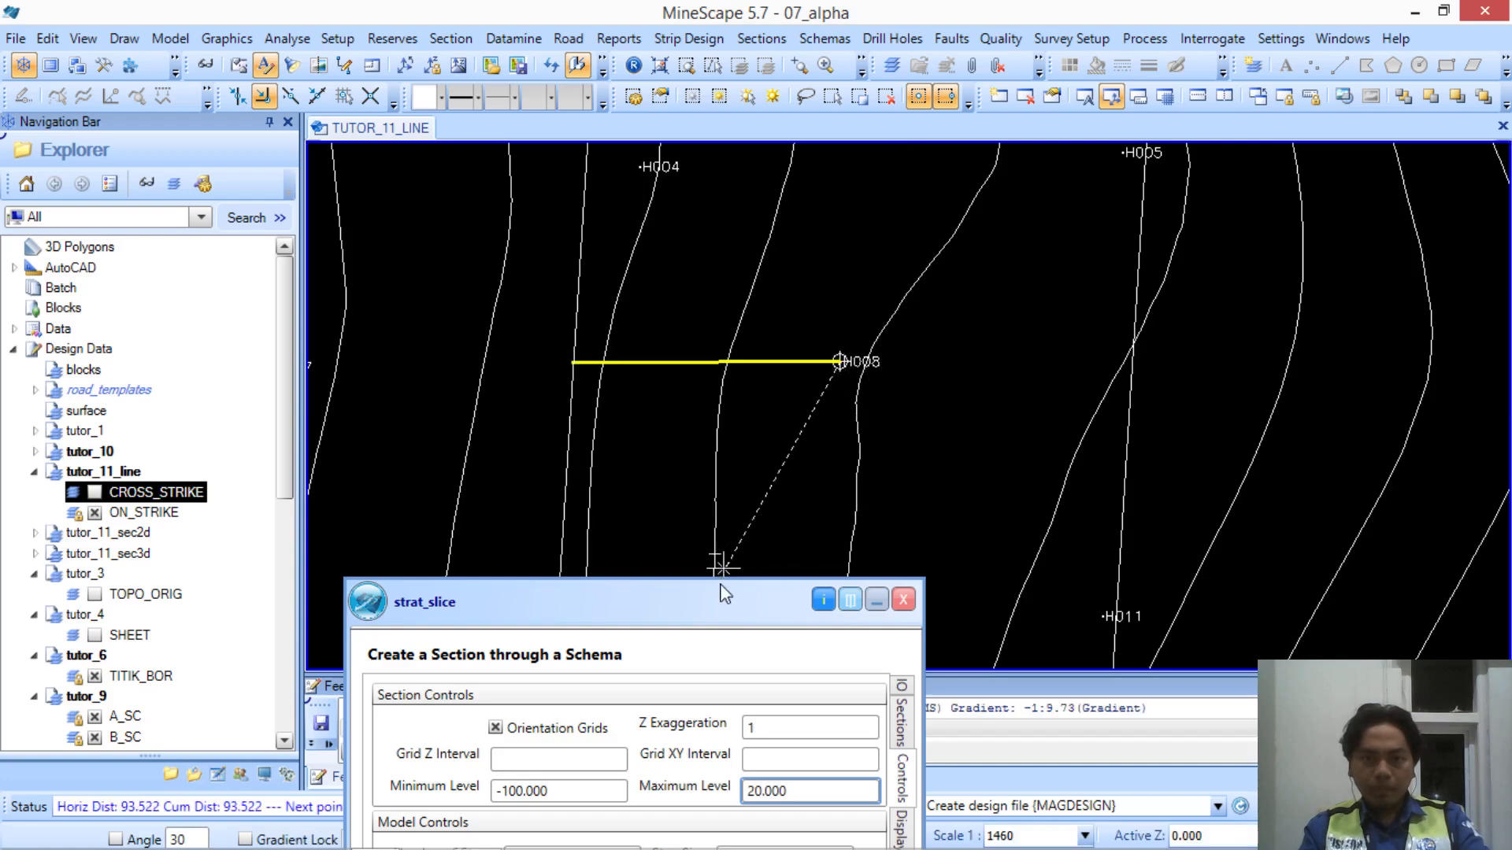
{"action": "left_click_drag", "start_coordinate": [725, 607], "coordinate": [1095, 70]}
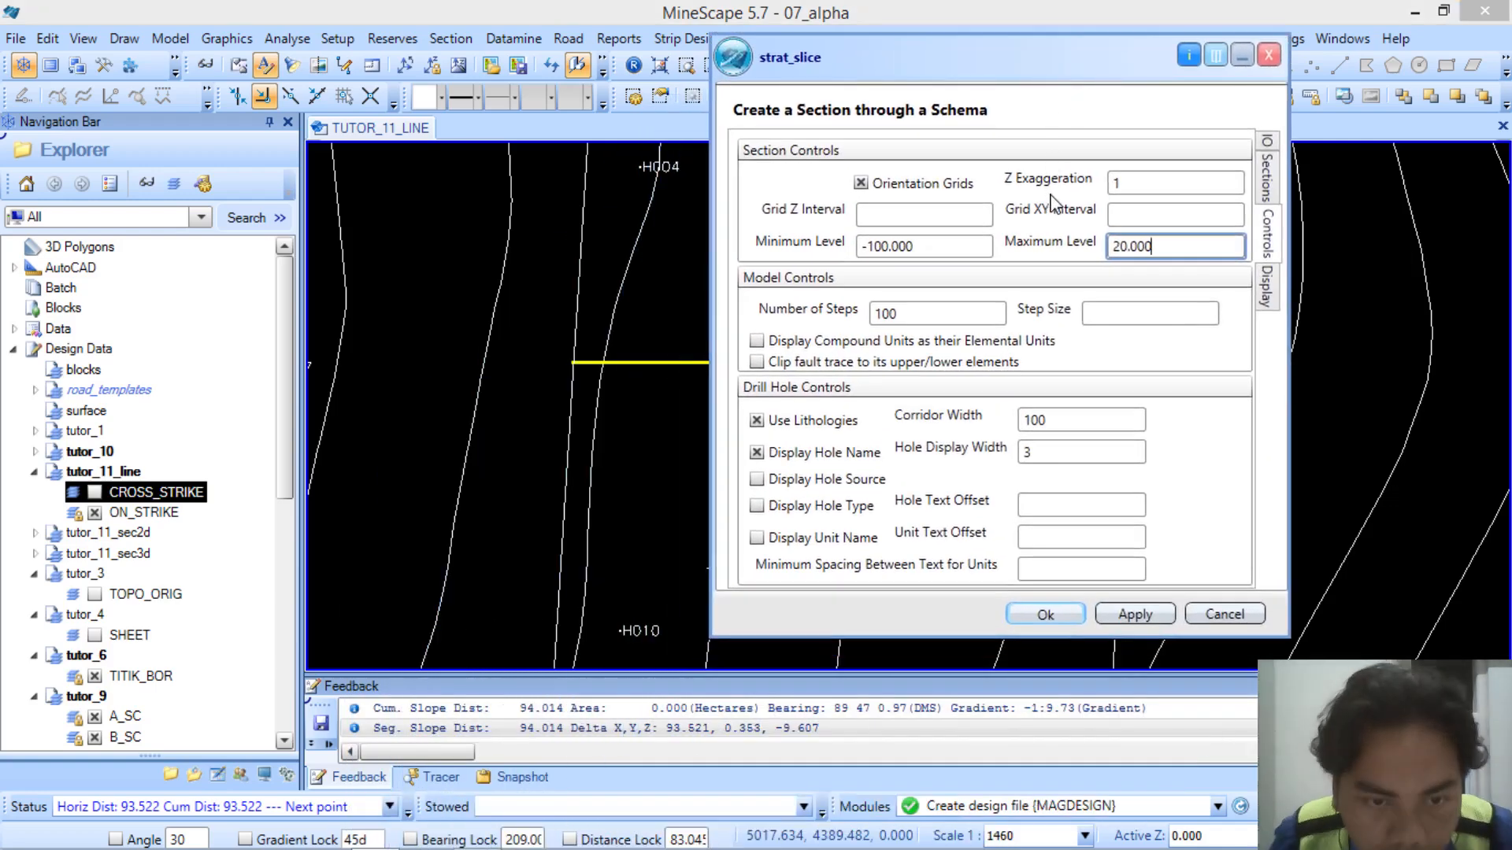
{"action": "left_click", "coordinate": [713, 653]}
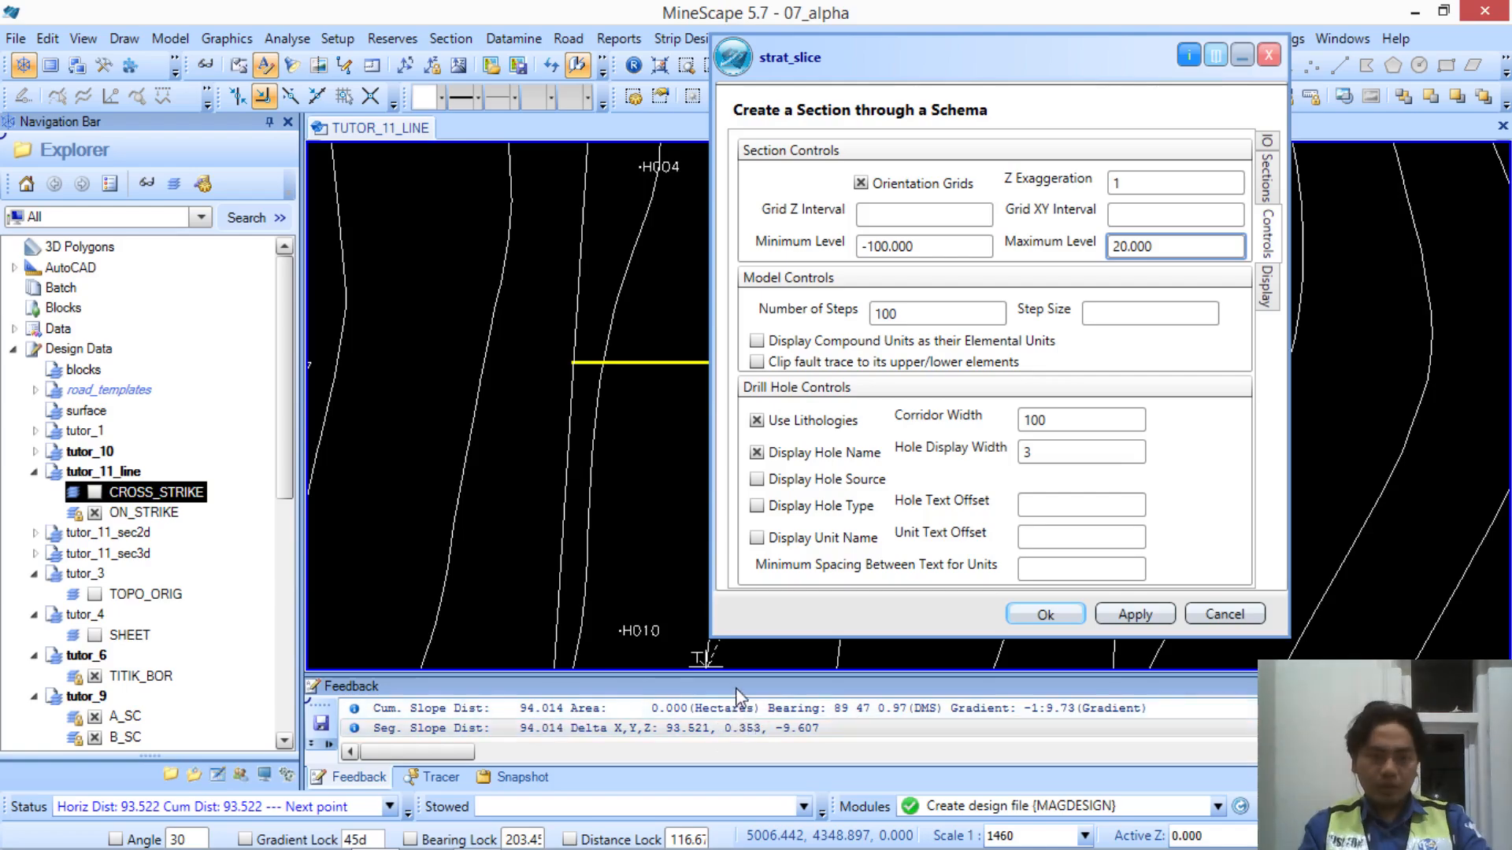
{"action": "left_click_drag", "start_coordinate": [1060, 62], "coordinate": [740, 547]}
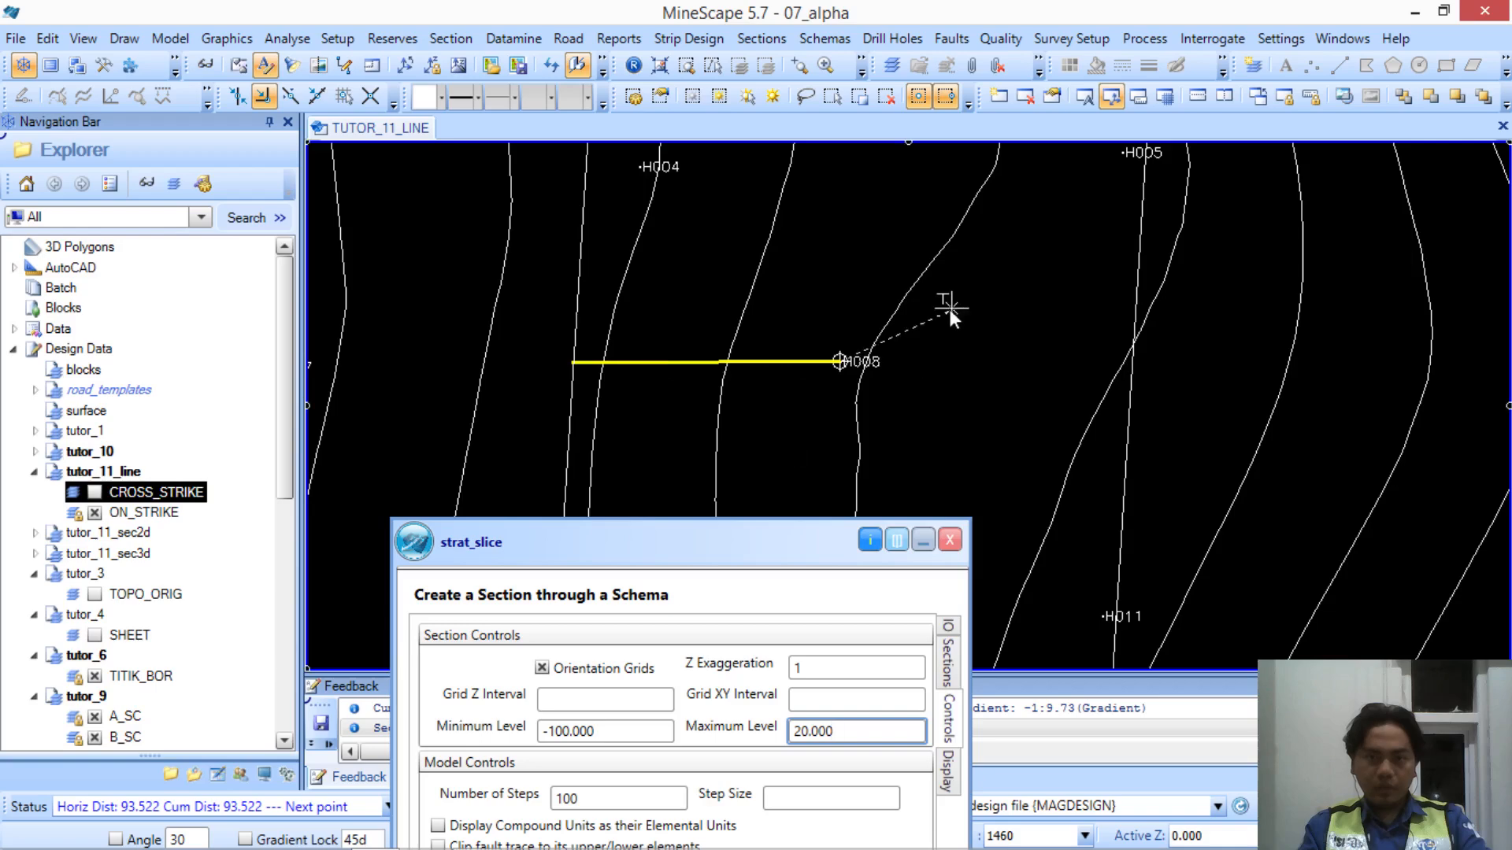
{"action": "right_click", "coordinate": [921, 413]}
Review the drill hole corridor width and hole display width, plus the display settings of the section
{"action": "left_click_drag", "start_coordinate": [730, 537], "coordinate": [1090, 37]}
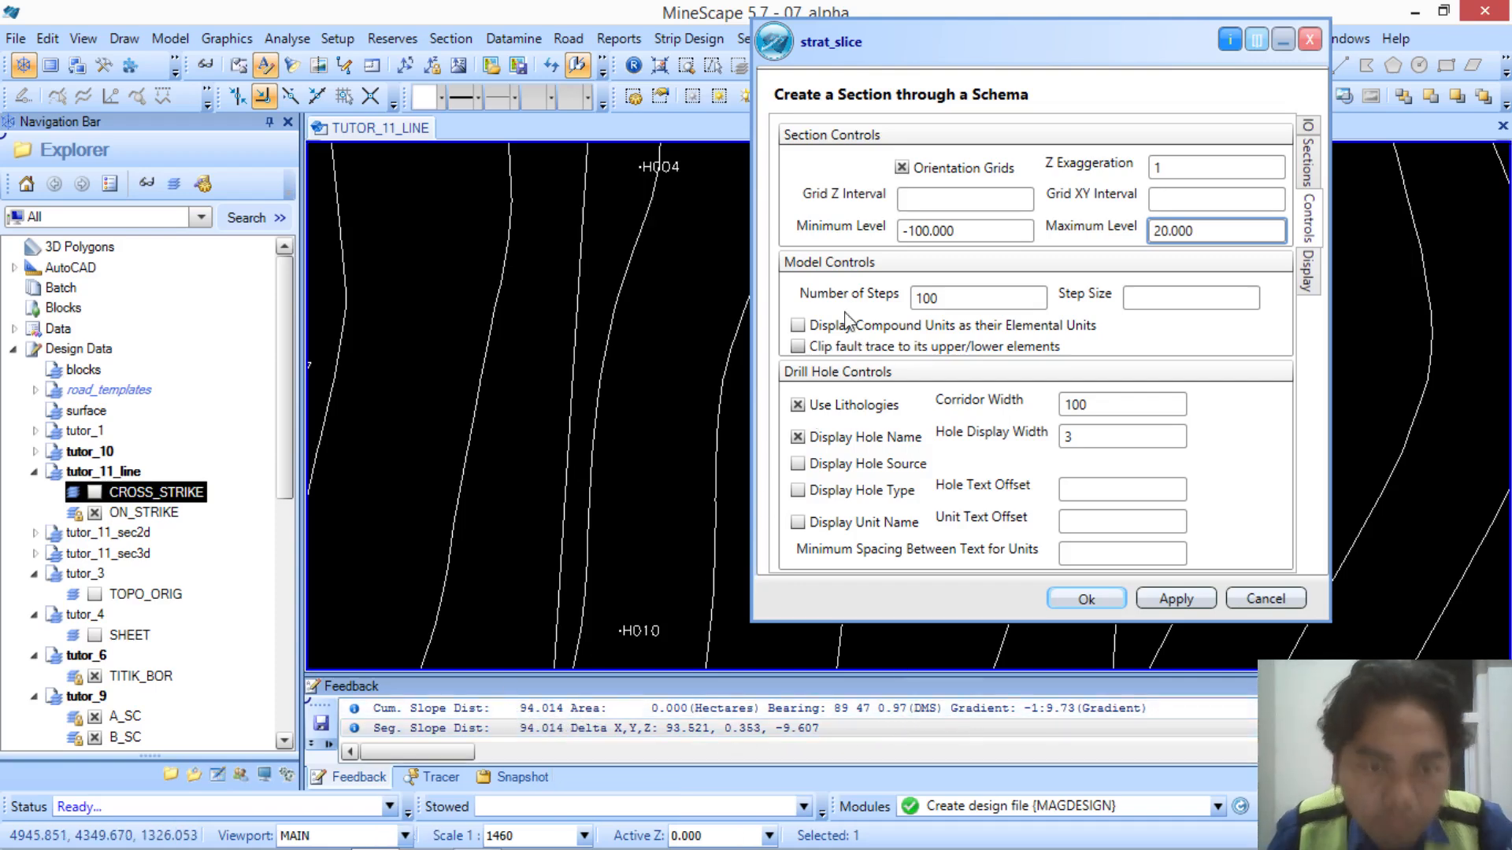
{"action": "left_click_drag", "start_coordinate": [1028, 50], "coordinate": [726, 126]}
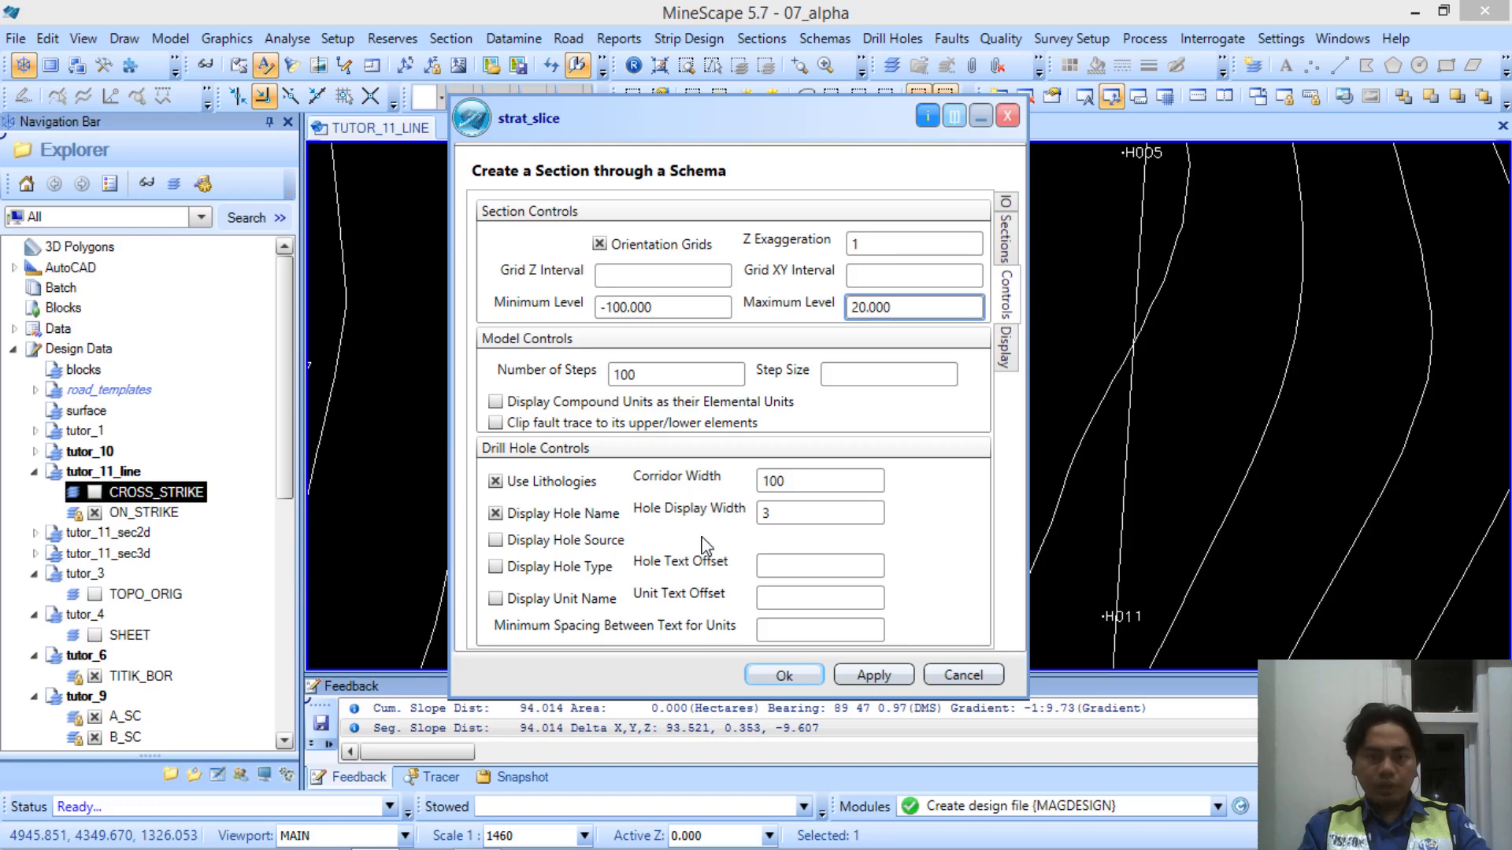
{"action": "left_click", "coordinate": [770, 510]}
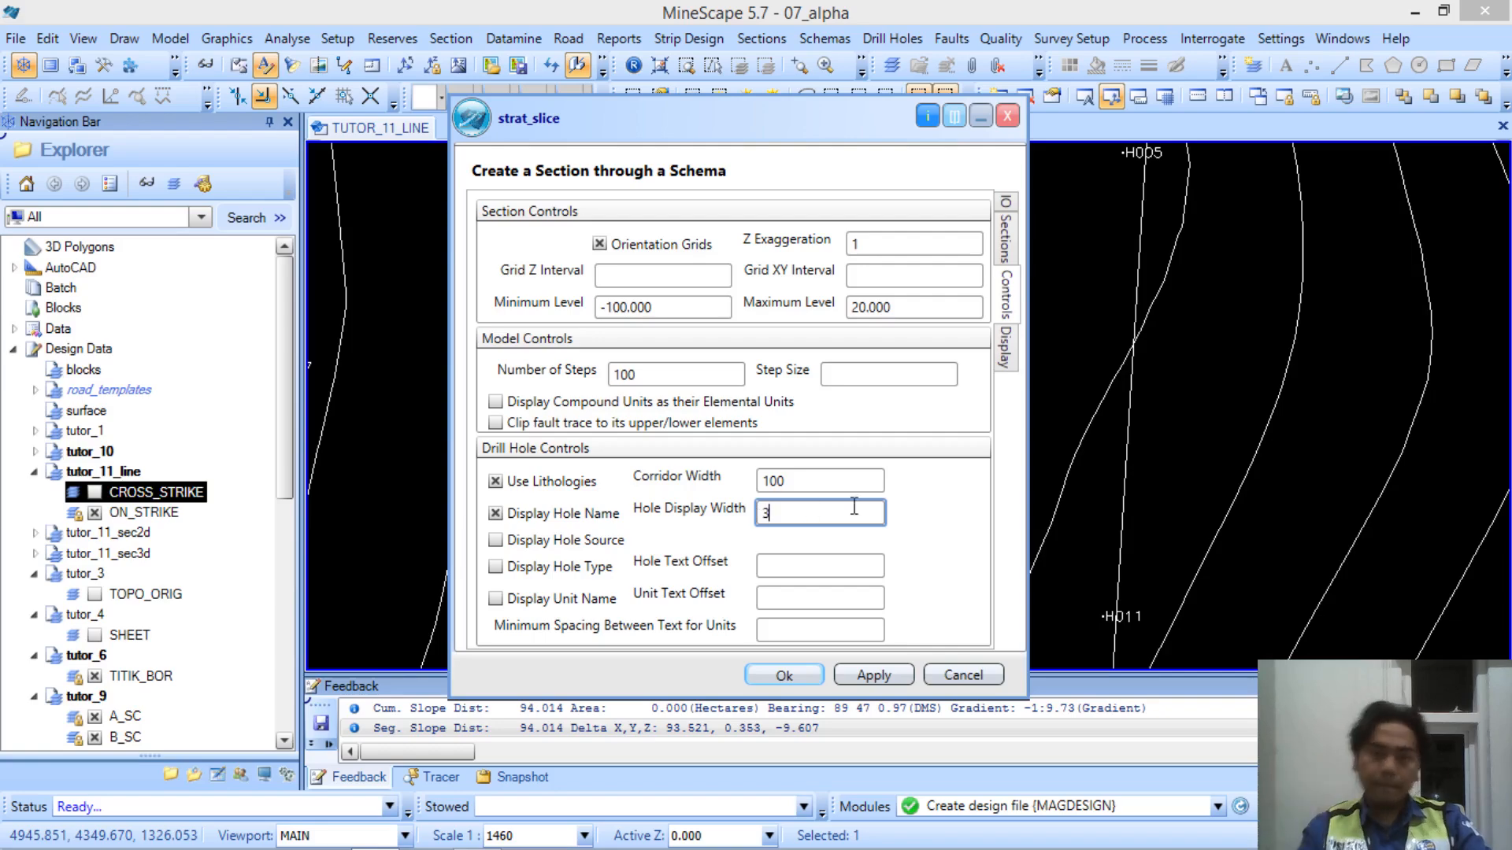
{"action": "left_click", "coordinate": [1004, 360]}
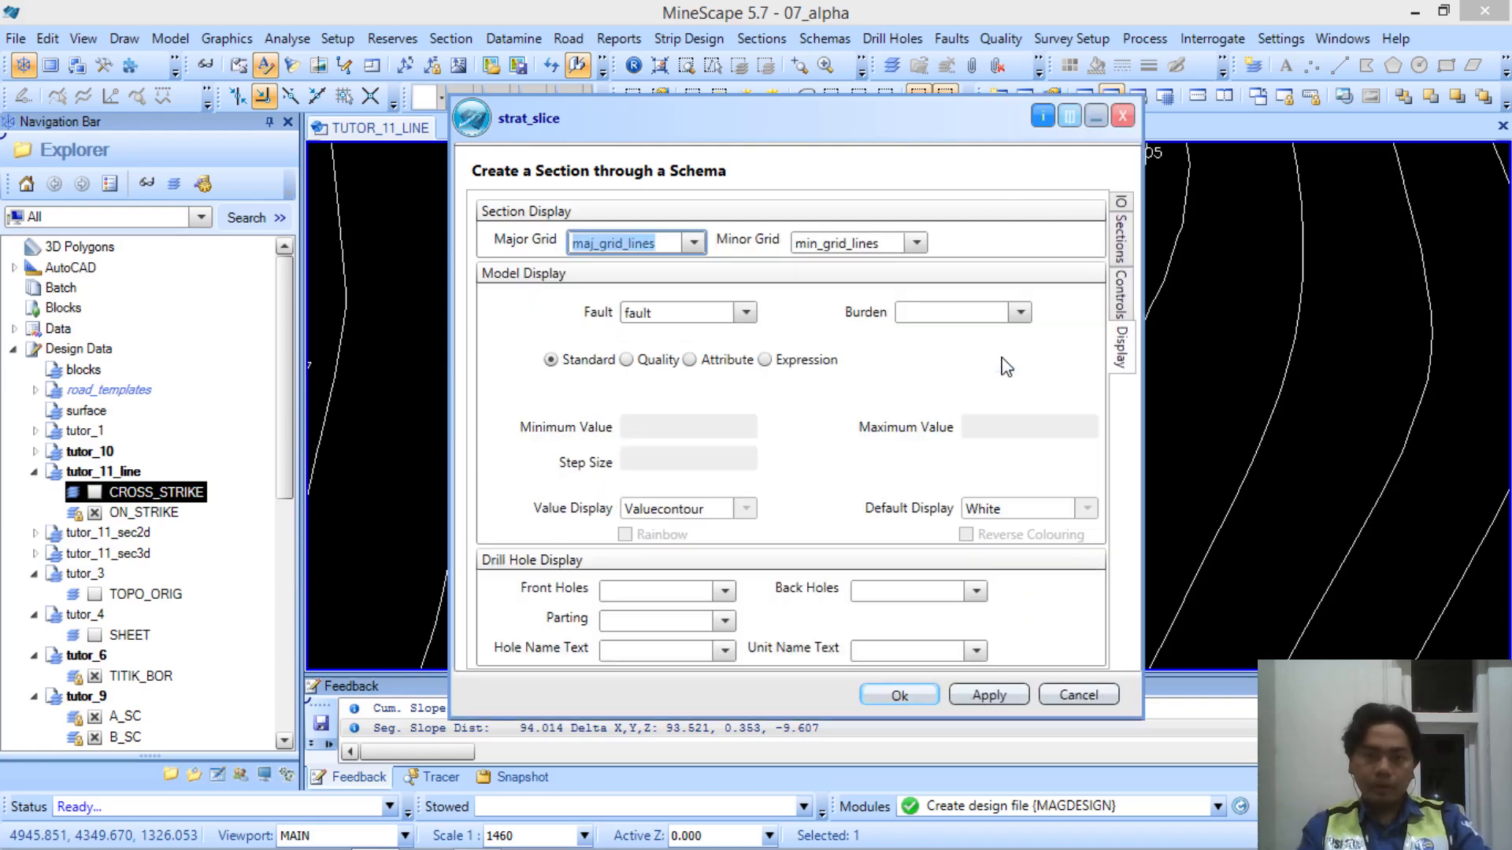
Generate the schema_alpha sections along the on-strike lines into tutor_11_sec2d and stow the section form
{"action": "left_click", "coordinate": [1122, 211]}
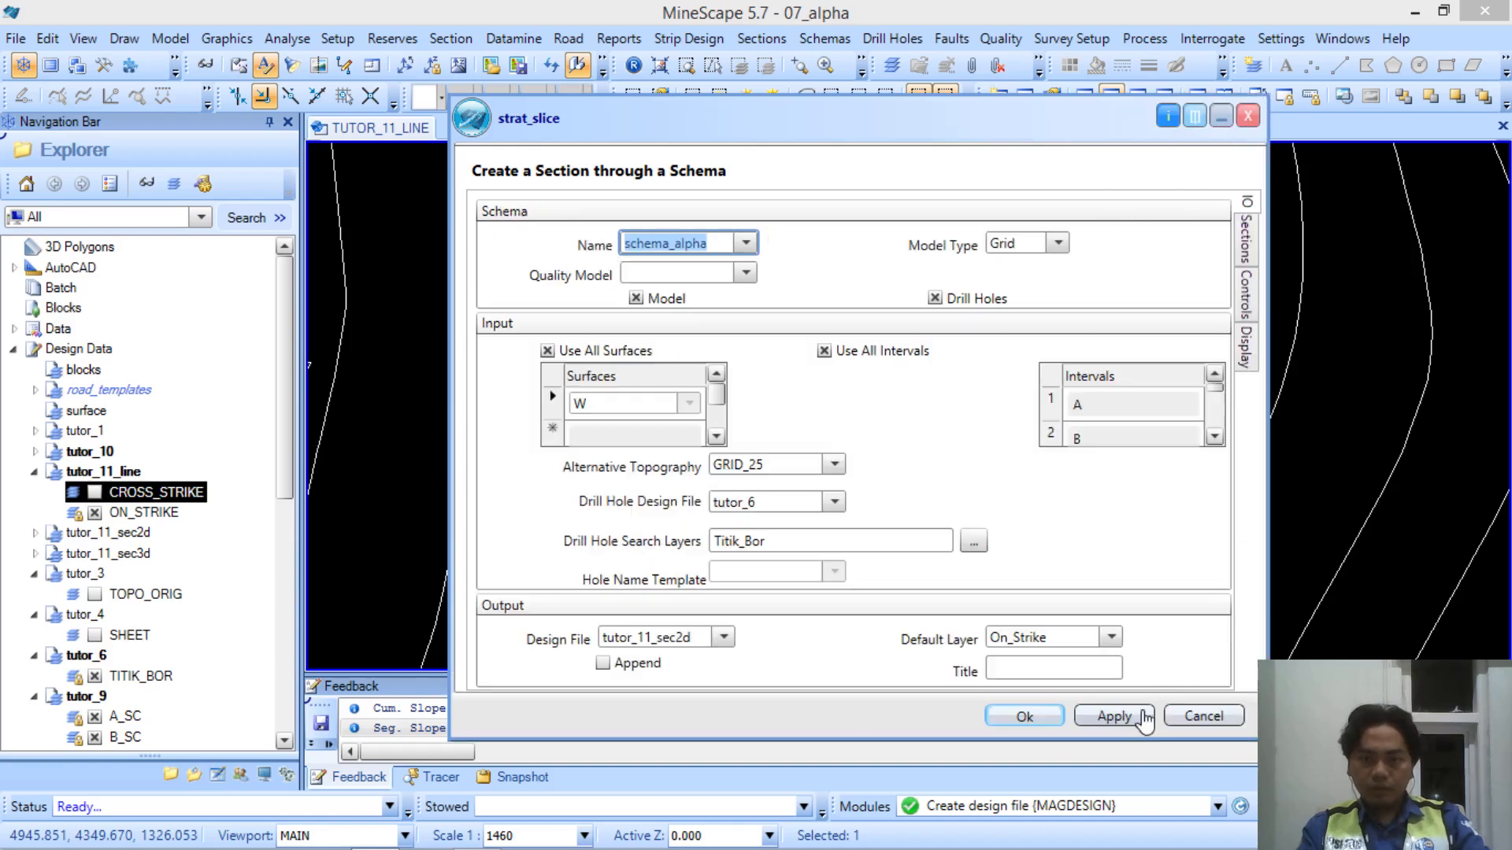
{"action": "left_click", "coordinate": [1113, 716]}
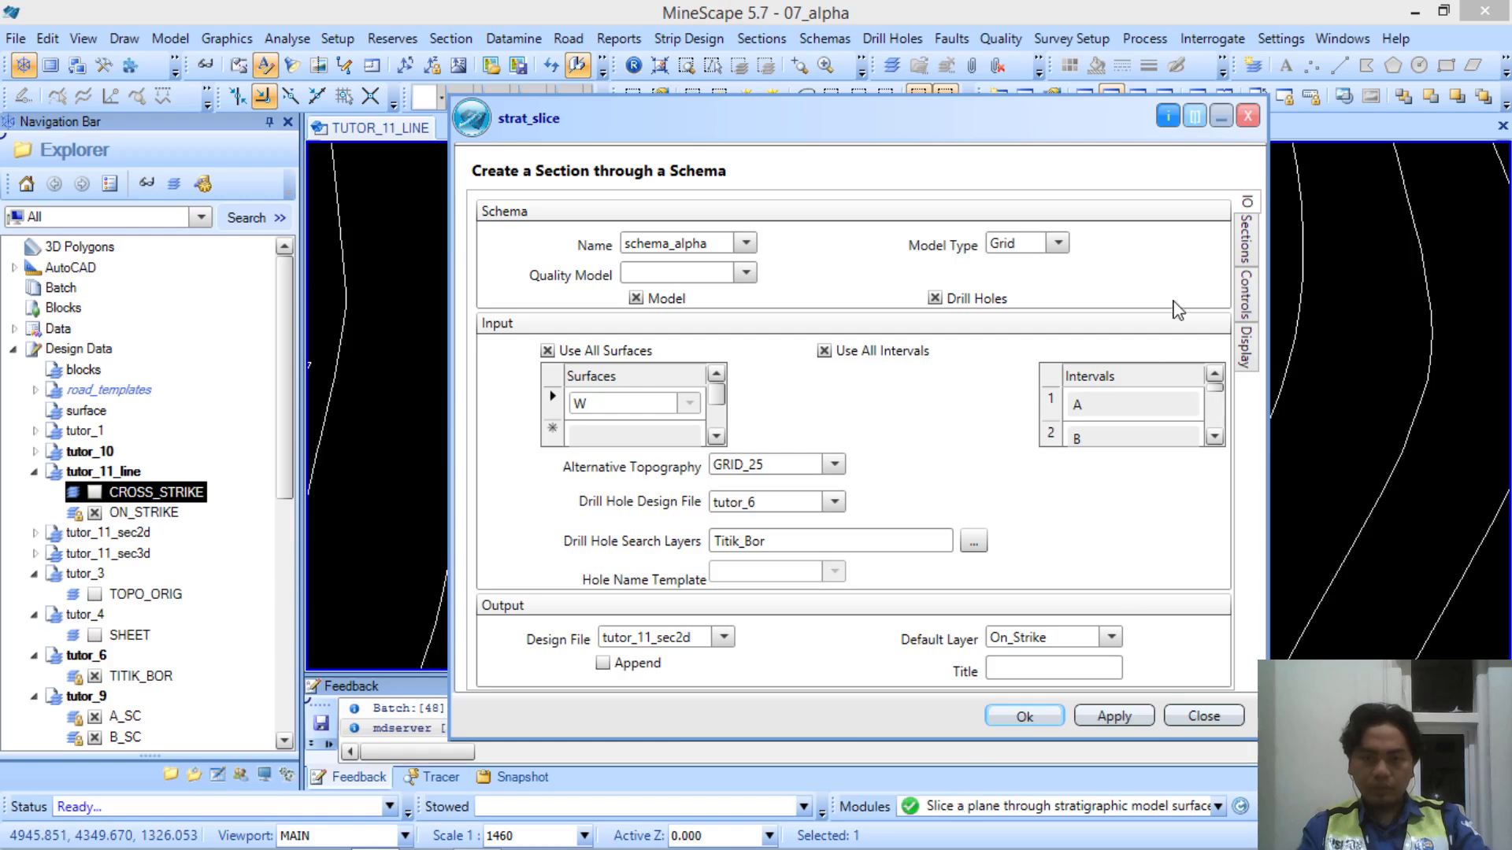
{"action": "left_click", "coordinate": [1220, 118]}
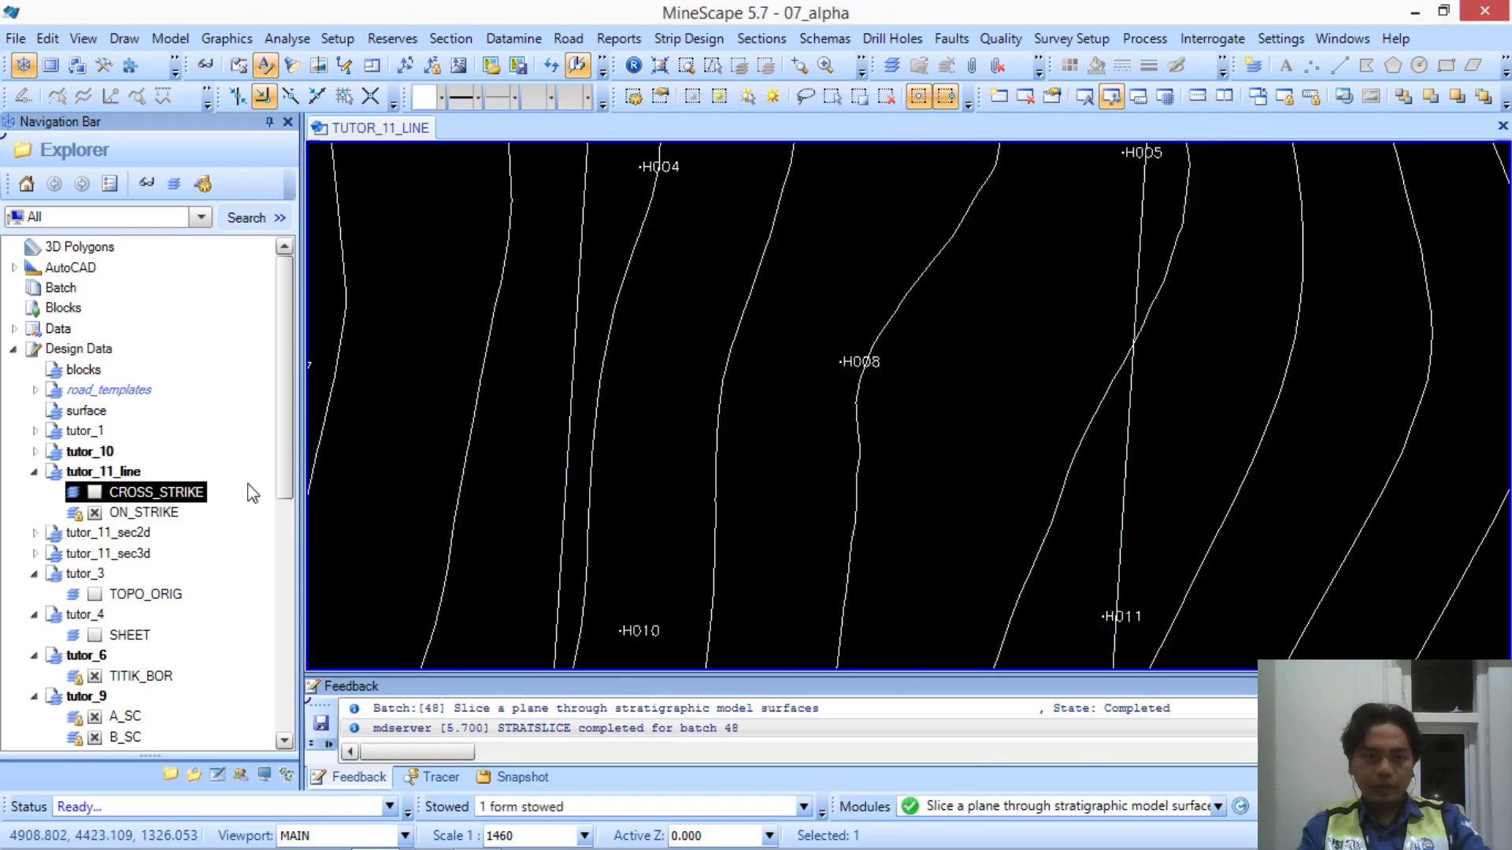
Open a new CAD window and display the ON_STRIKE layer of tutor_11_sec2d in it
{"action": "left_click", "coordinate": [35, 533]}
{"action": "left_click", "coordinate": [149, 552]}
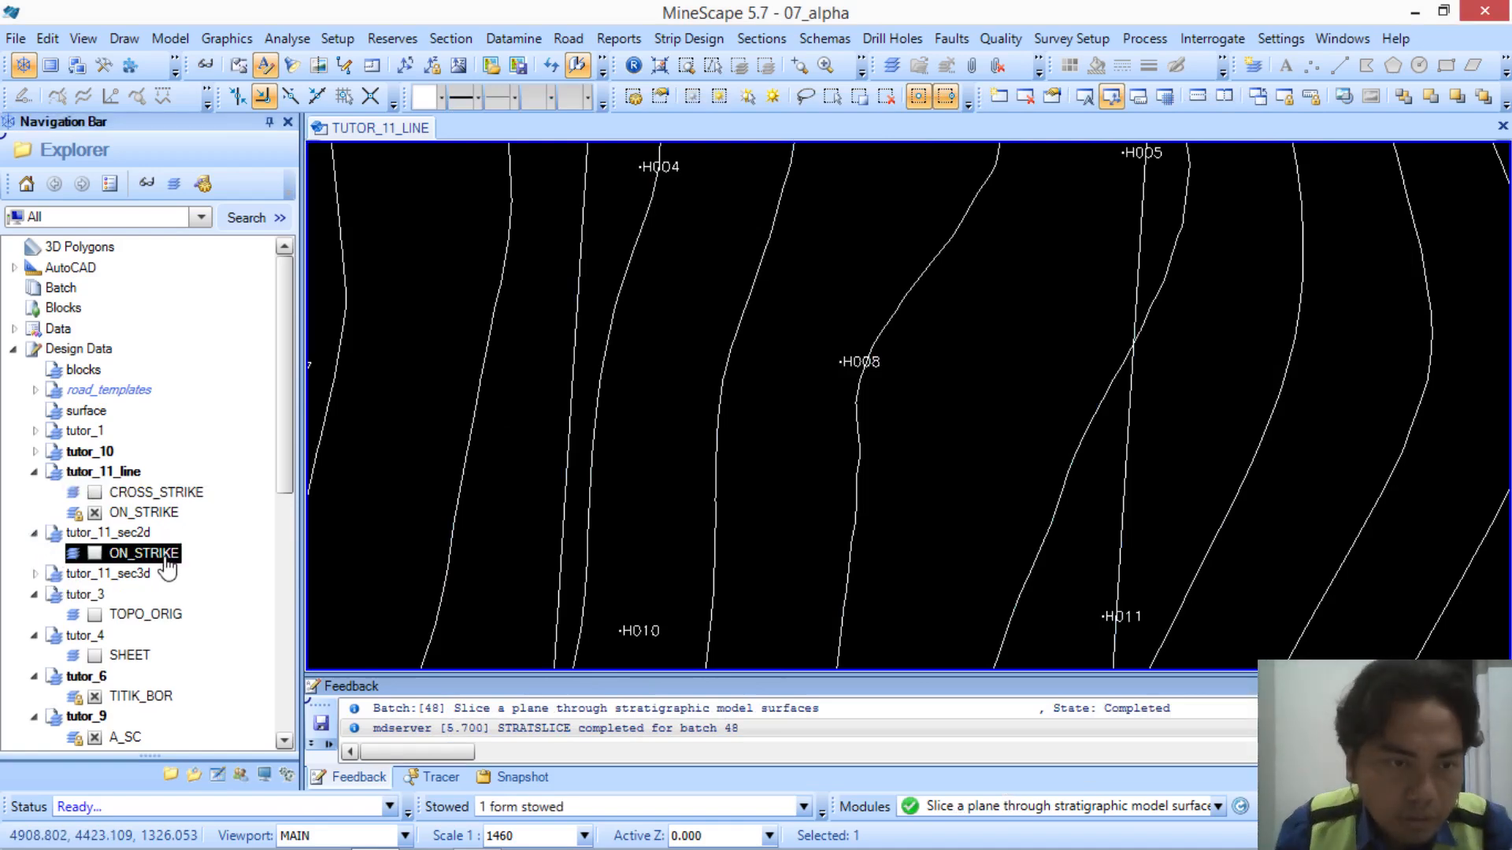
{"action": "scroll", "coordinate": [167, 564], "scroll_direction": "down", "scroll_amount": 2}
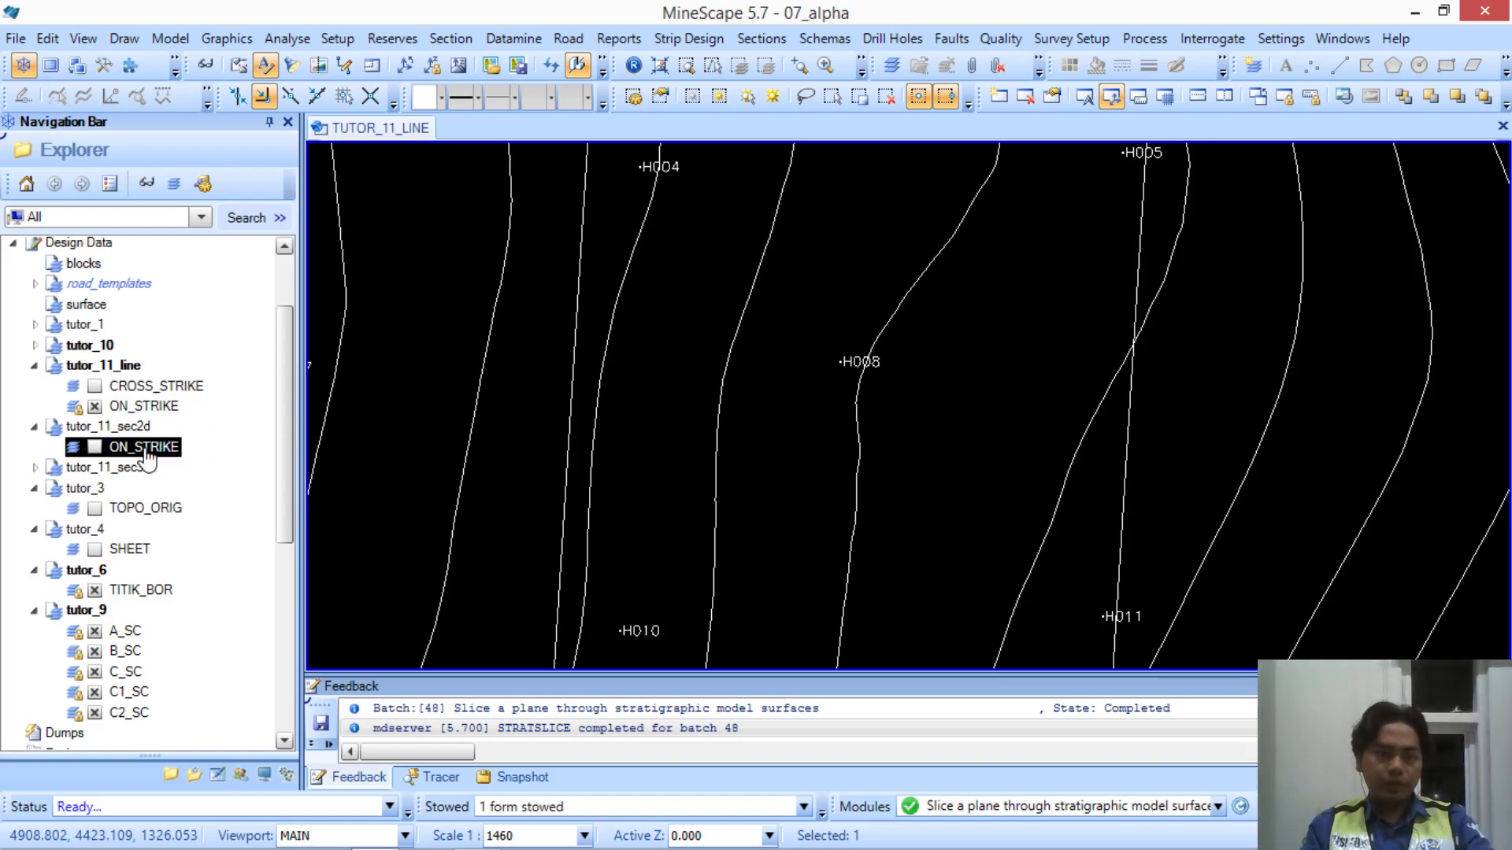
{"action": "left_click", "coordinate": [48, 39]}
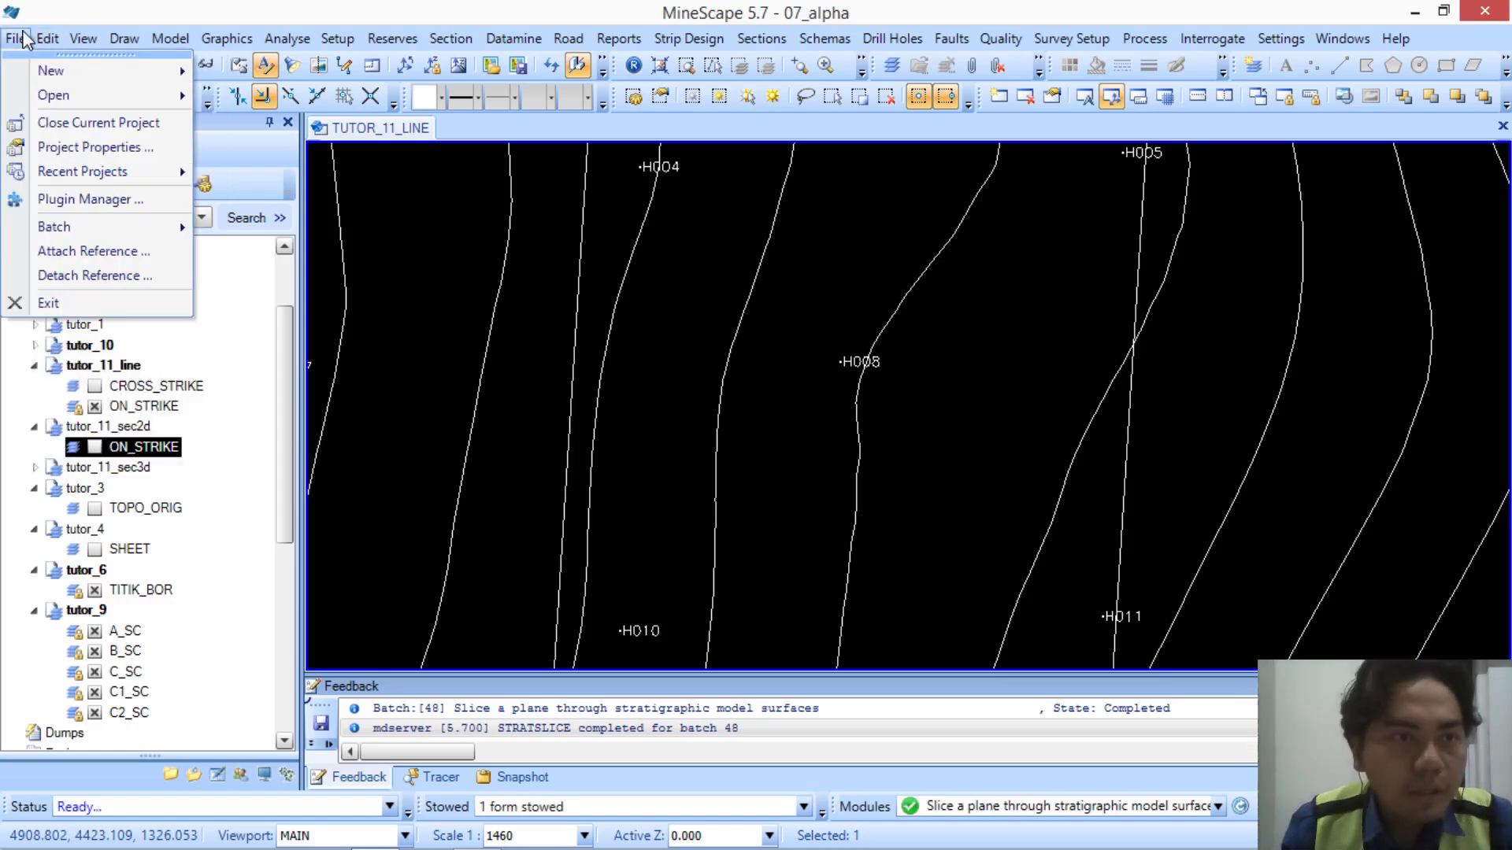
{"action": "mouse_move", "coordinate": [48, 68]}
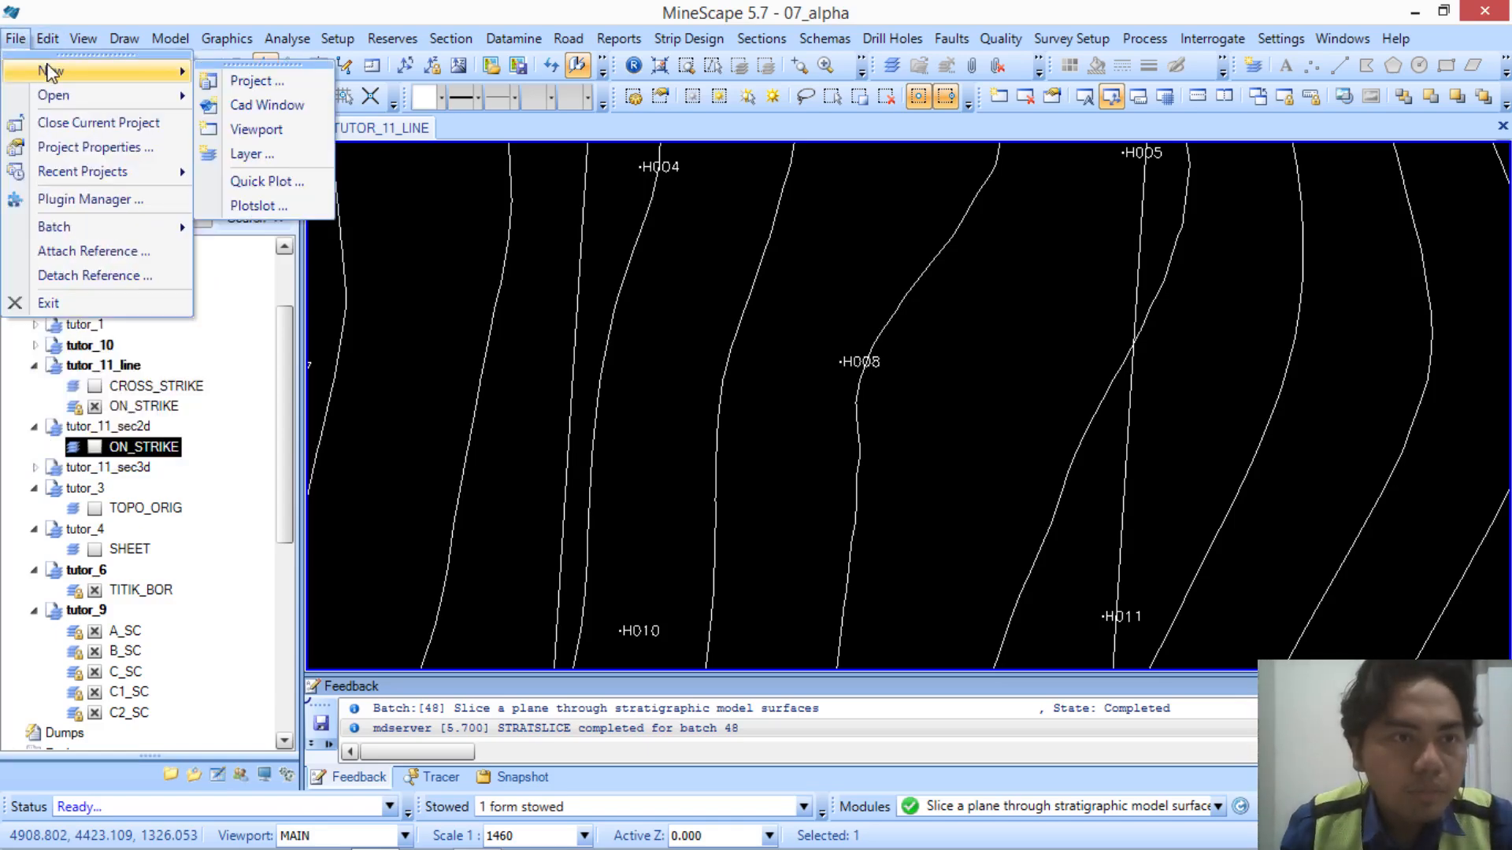
{"action": "left_click", "coordinate": [267, 105]}
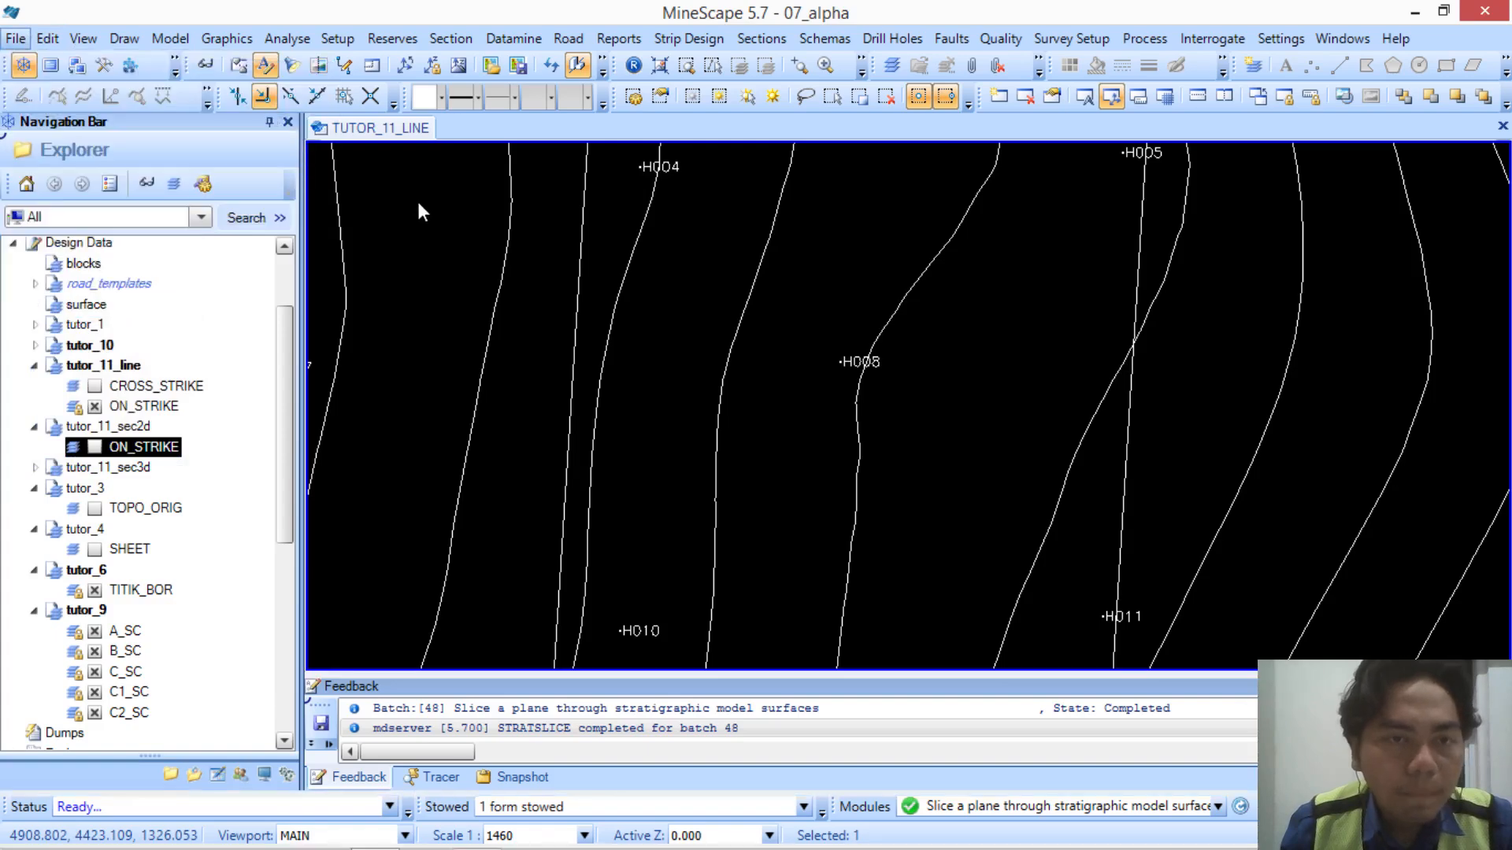
{"action": "left_click", "coordinate": [94, 447]}
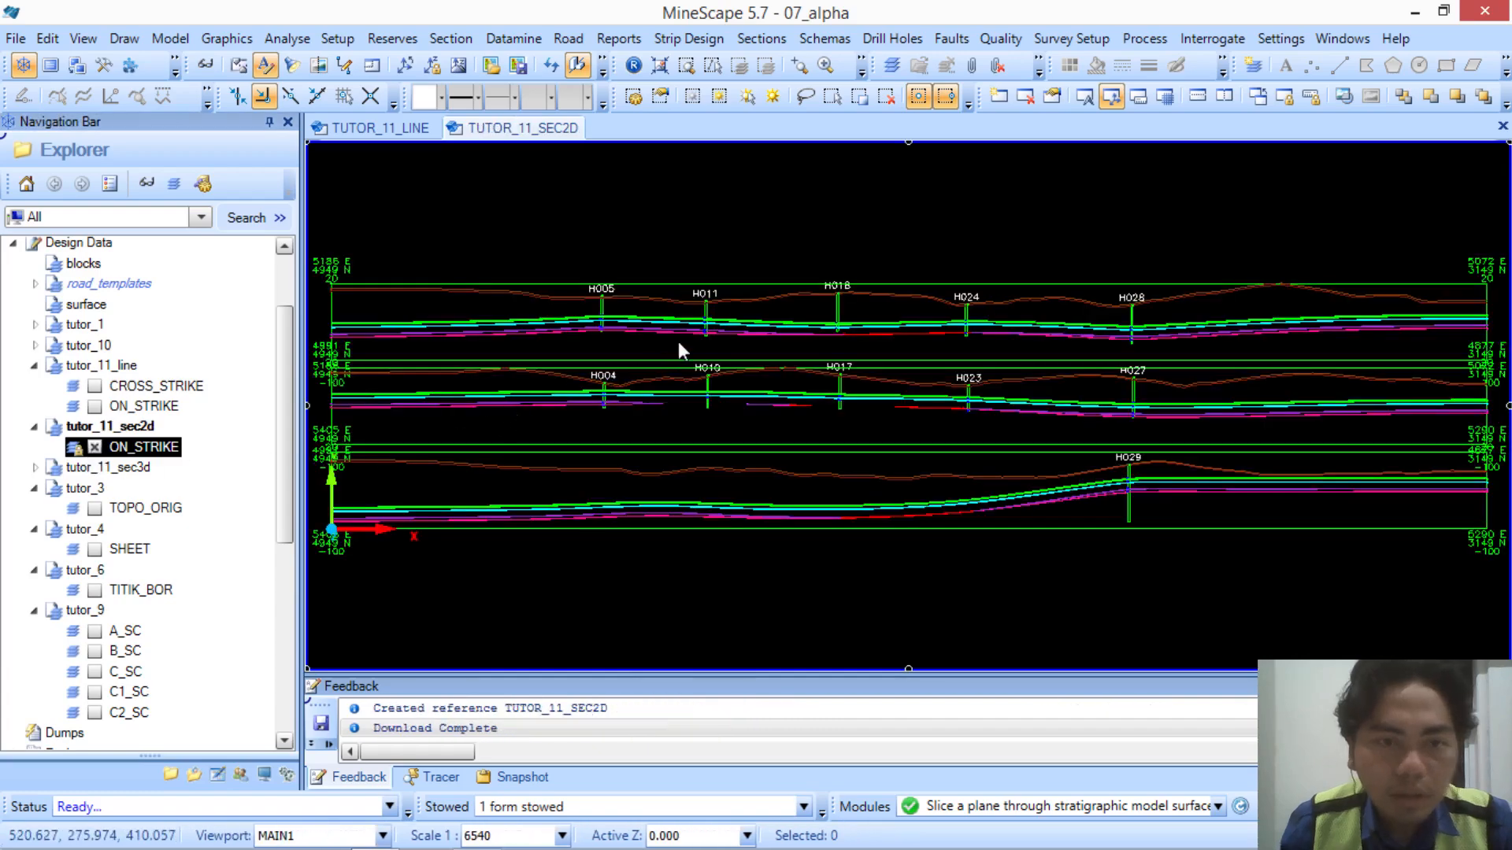
Examine the generated on-strike sections and the easting, northing and elevation labels at both ends of their frames
{"action": "mouse_move", "coordinate": [604, 372]}
{"action": "middle_mouse_down"}
{"action": "mouse_move", "coordinate": [629, 376]}
{"action": "mouse_move", "coordinate": [512, 349]}
{"action": "middle_mouse_up"}
{"action": "scroll", "coordinate": [413, 324], "scroll_direction": "up", "scroll_amount": 5}
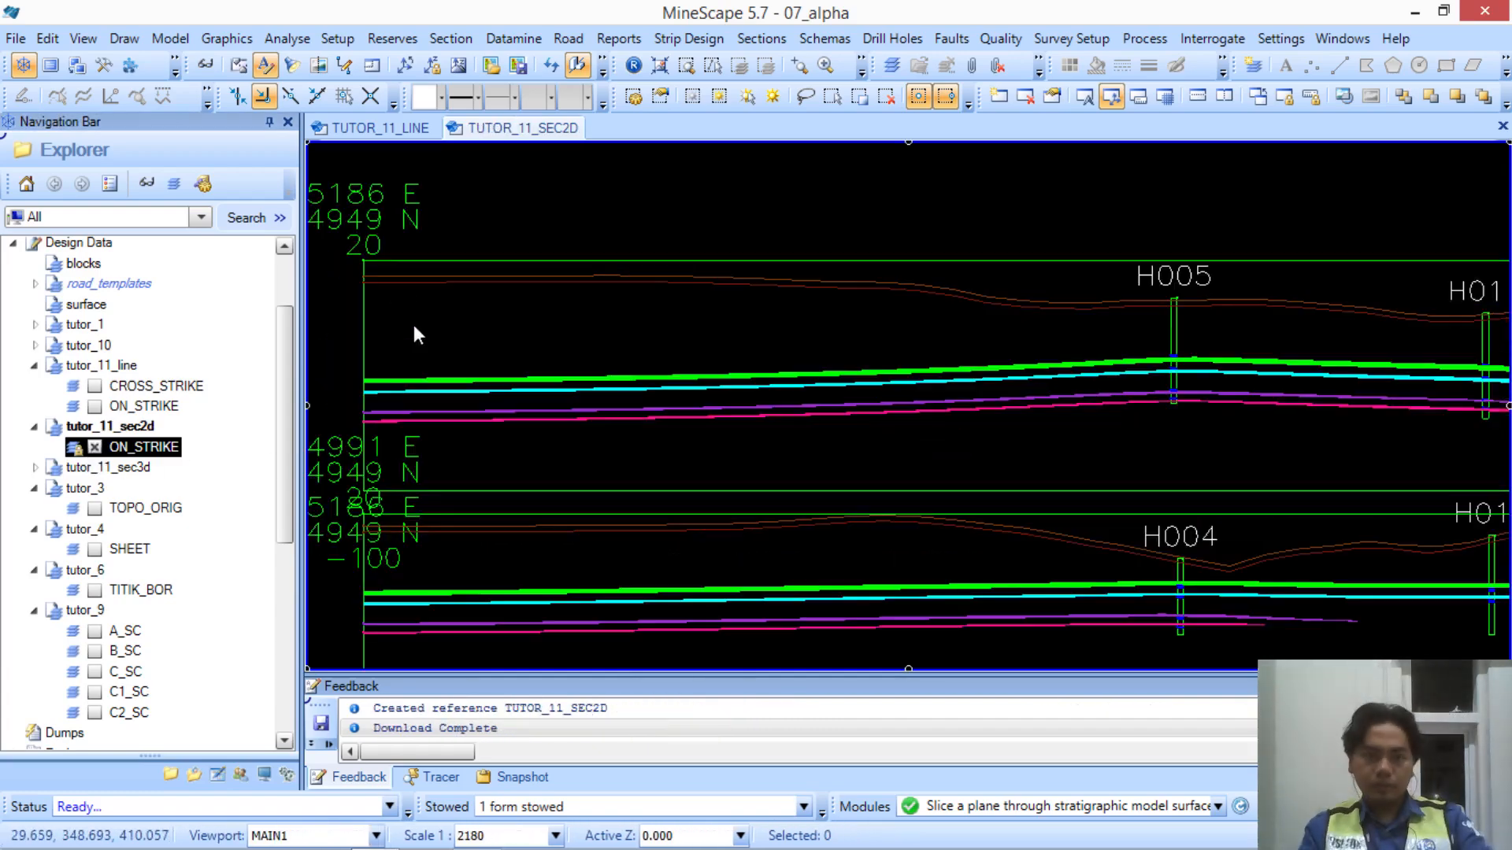
{"action": "scroll", "coordinate": [419, 324], "scroll_direction": "down", "scroll_amount": 5}
{"action": "mouse_move", "coordinate": [728, 412]}
{"action": "middle_mouse_down"}
{"action": "mouse_move", "coordinate": [635, 349]}
{"action": "mouse_move", "coordinate": [462, 300]}
{"action": "middle_mouse_up"}
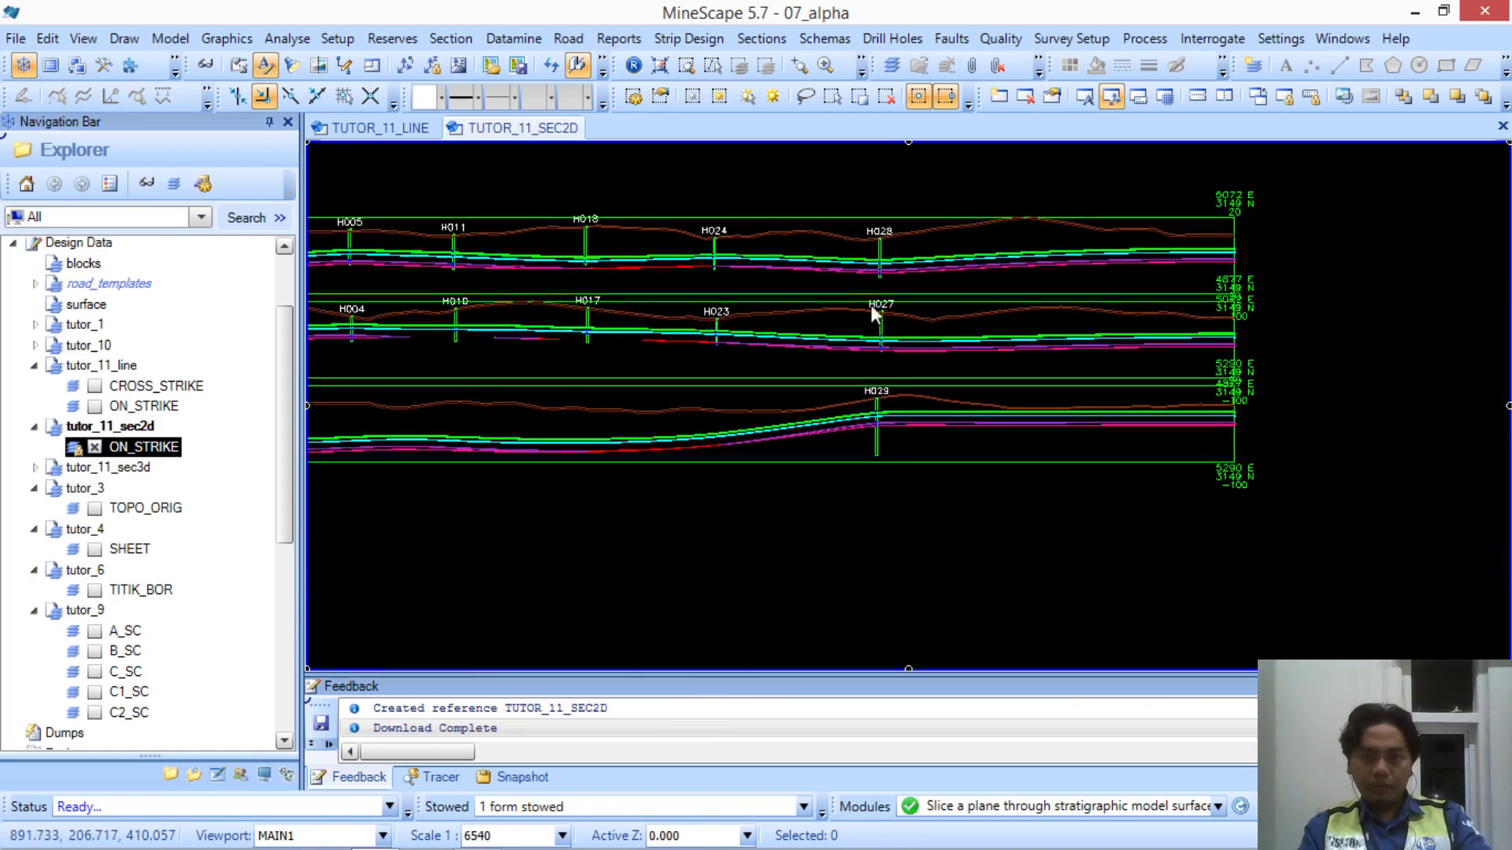
{"action": "middle_click_drag", "start_coordinate": [1033, 359], "coordinate": [1038, 360]}
{"action": "middle_click_drag", "start_coordinate": [1079, 294], "coordinate": [1047, 365]}
{"action": "scroll", "coordinate": [1086, 346], "scroll_direction": "up", "scroll_amount": 3}
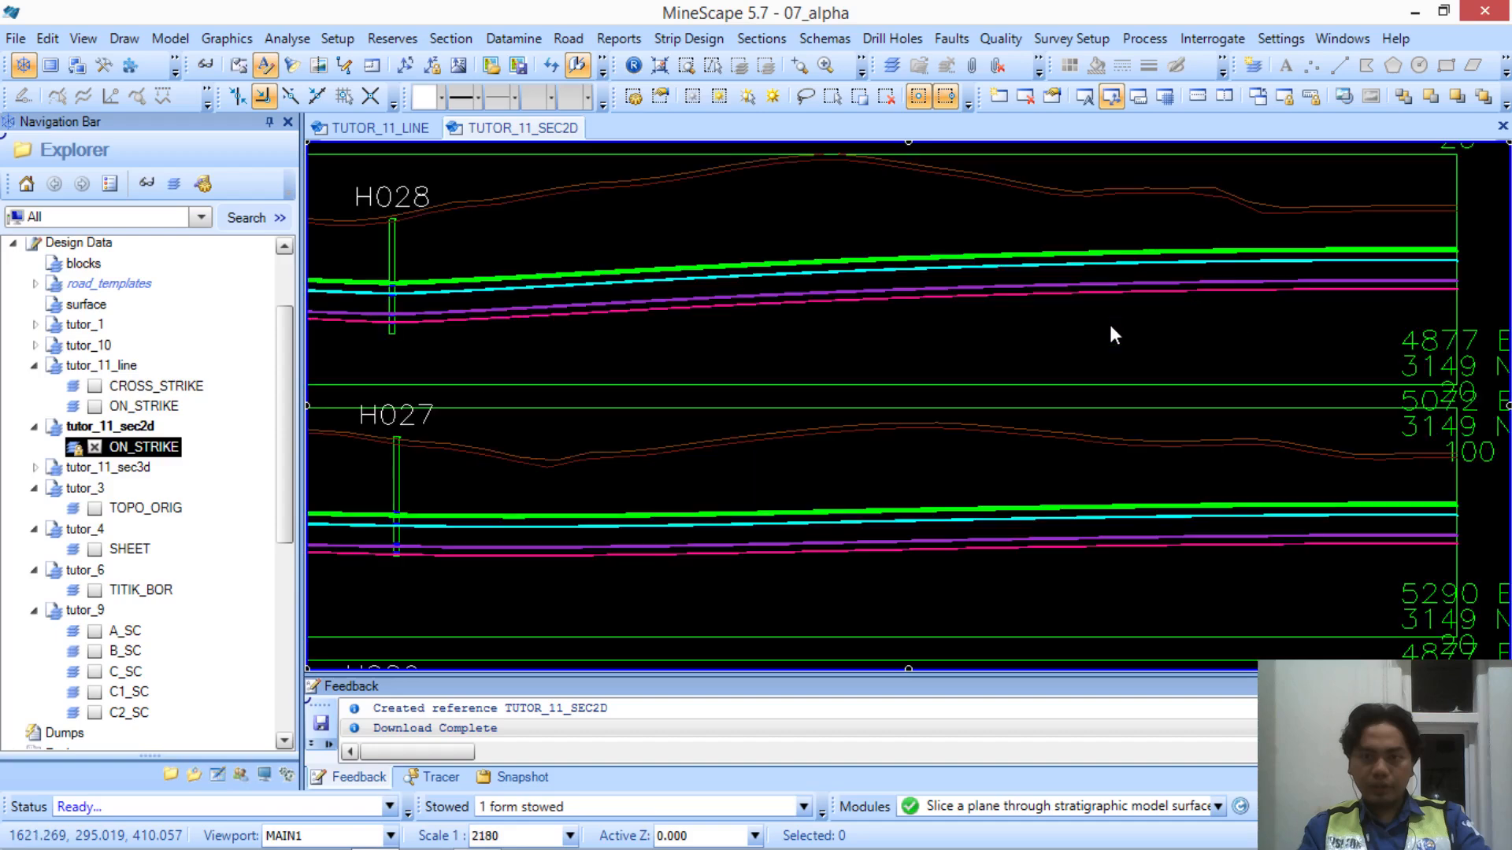
{"action": "mouse_move", "coordinate": [1221, 310]}
{"action": "middle_mouse_down"}
{"action": "mouse_move", "coordinate": [892, 421]}
{"action": "mouse_move", "coordinate": [889, 436]}
{"action": "middle_mouse_up"}
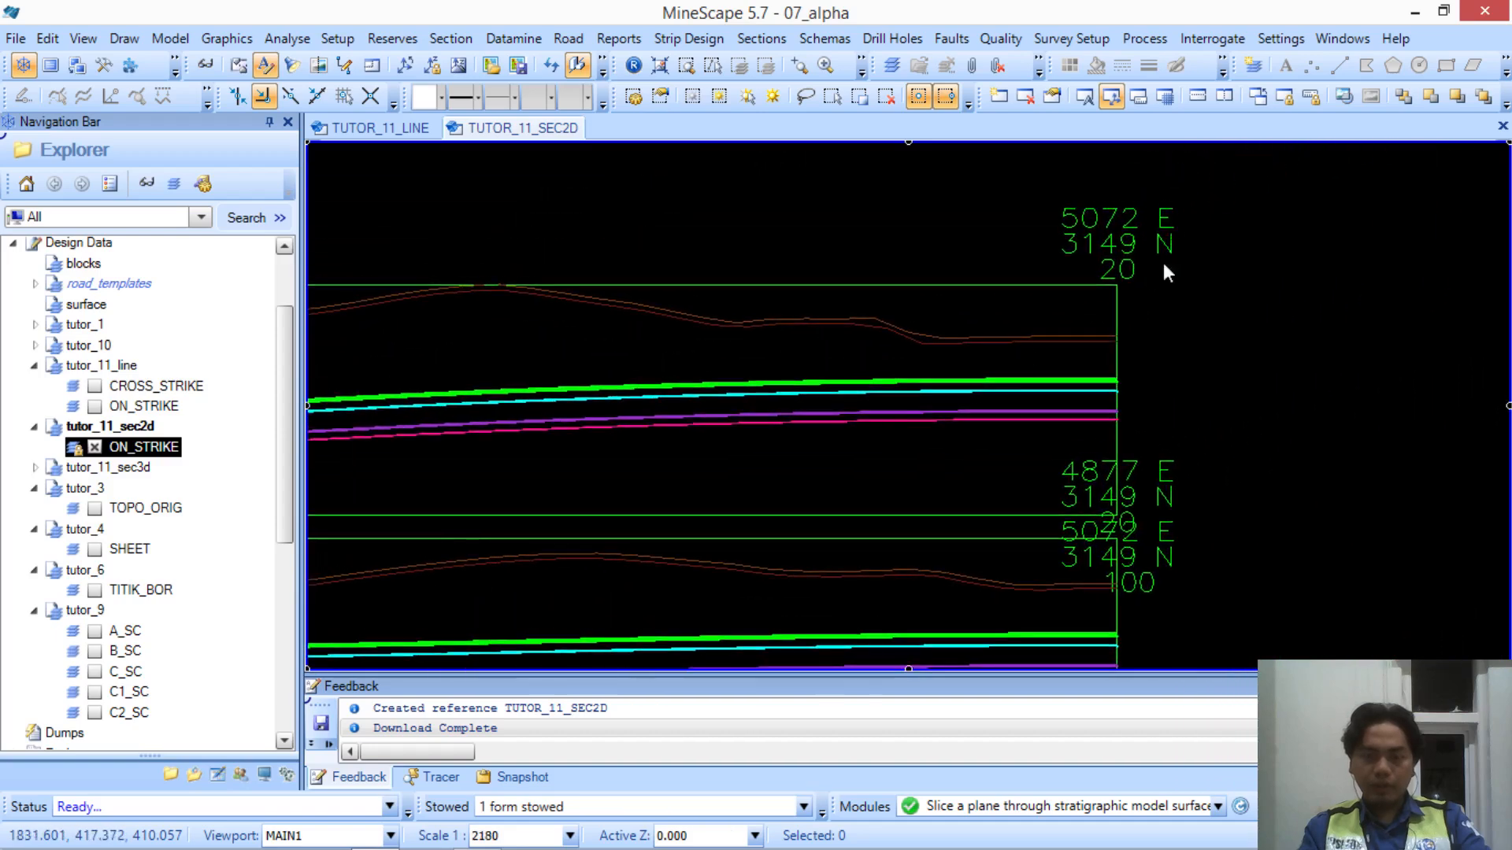
{"action": "middle_click_drag", "start_coordinate": [989, 496], "coordinate": [1316, 422]}
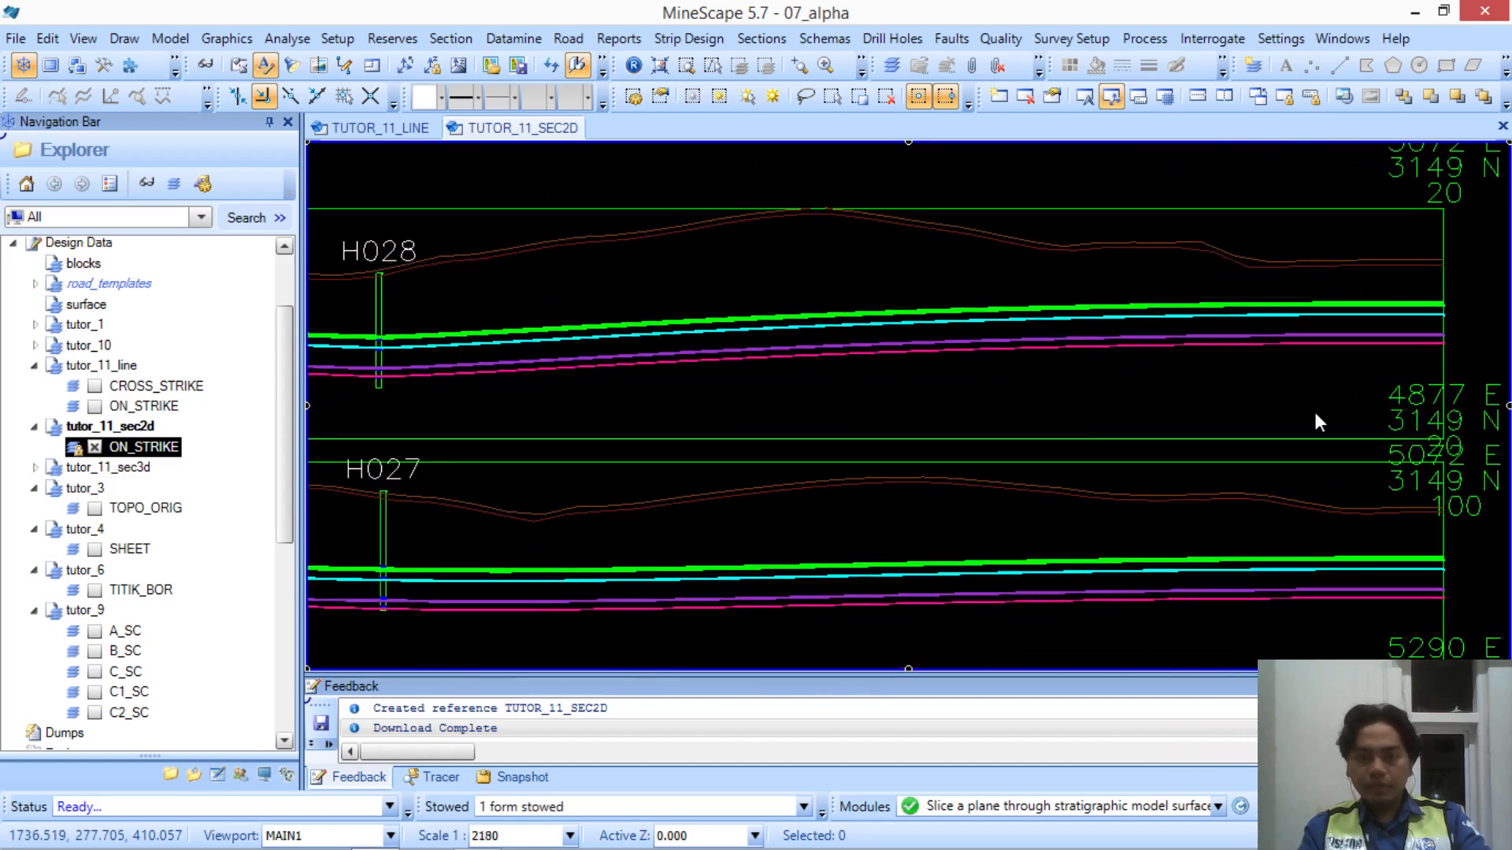
Examine the seams and surface lines at the drill holes along the upper two sections, from H028 back to H005 and H004
{"action": "middle_click_drag", "start_coordinate": [785, 446], "coordinate": [1401, 447]}
{"action": "middle_click_drag", "start_coordinate": [1103, 393], "coordinate": [1197, 397]}
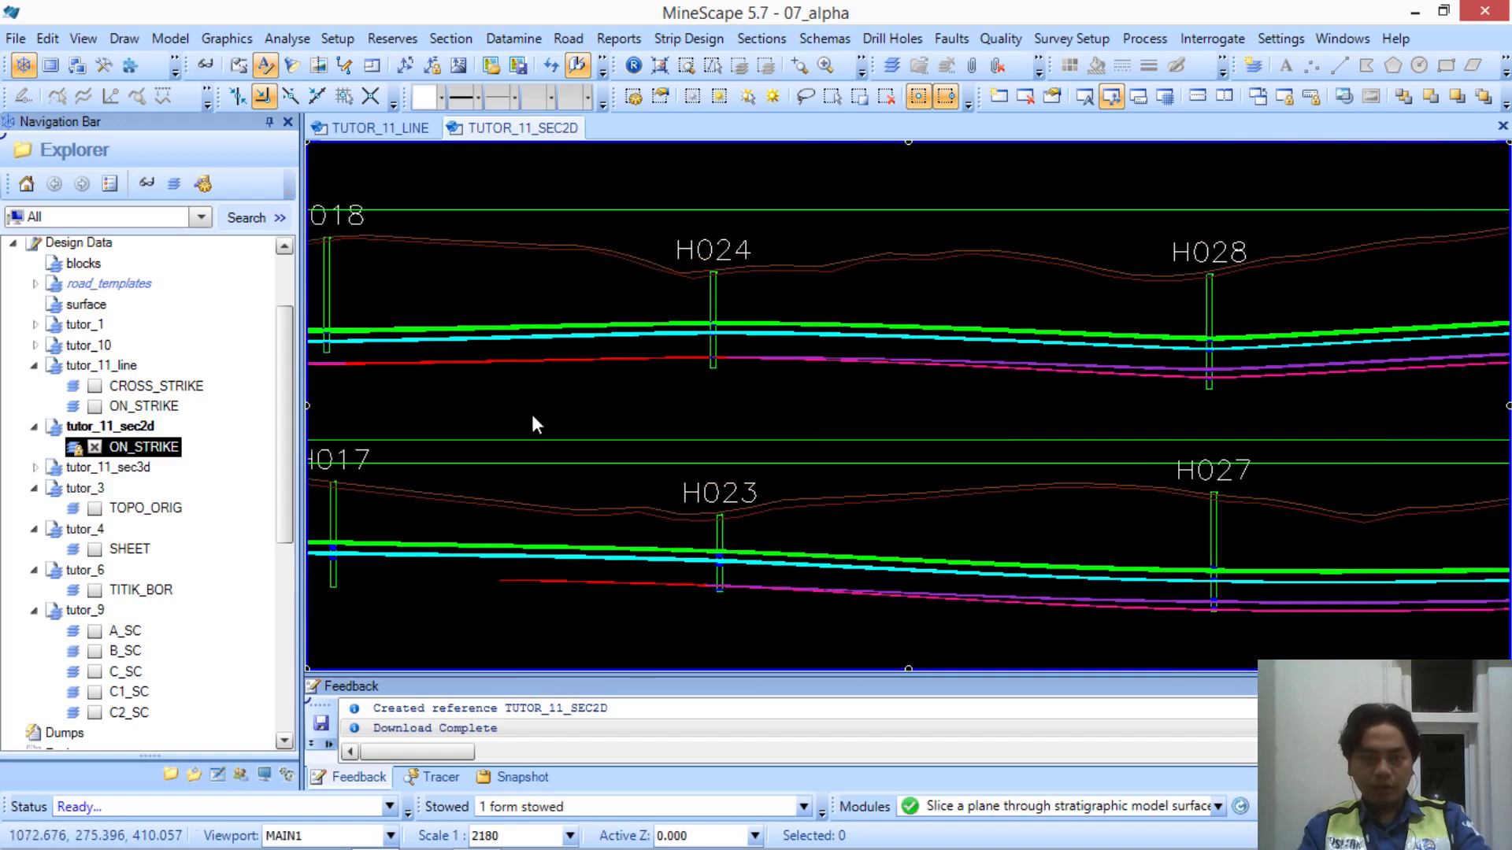
{"action": "middle_click_drag", "start_coordinate": [651, 416], "coordinate": [1162, 386]}
{"action": "middle_click_drag", "start_coordinate": [506, 394], "coordinate": [1184, 428]}
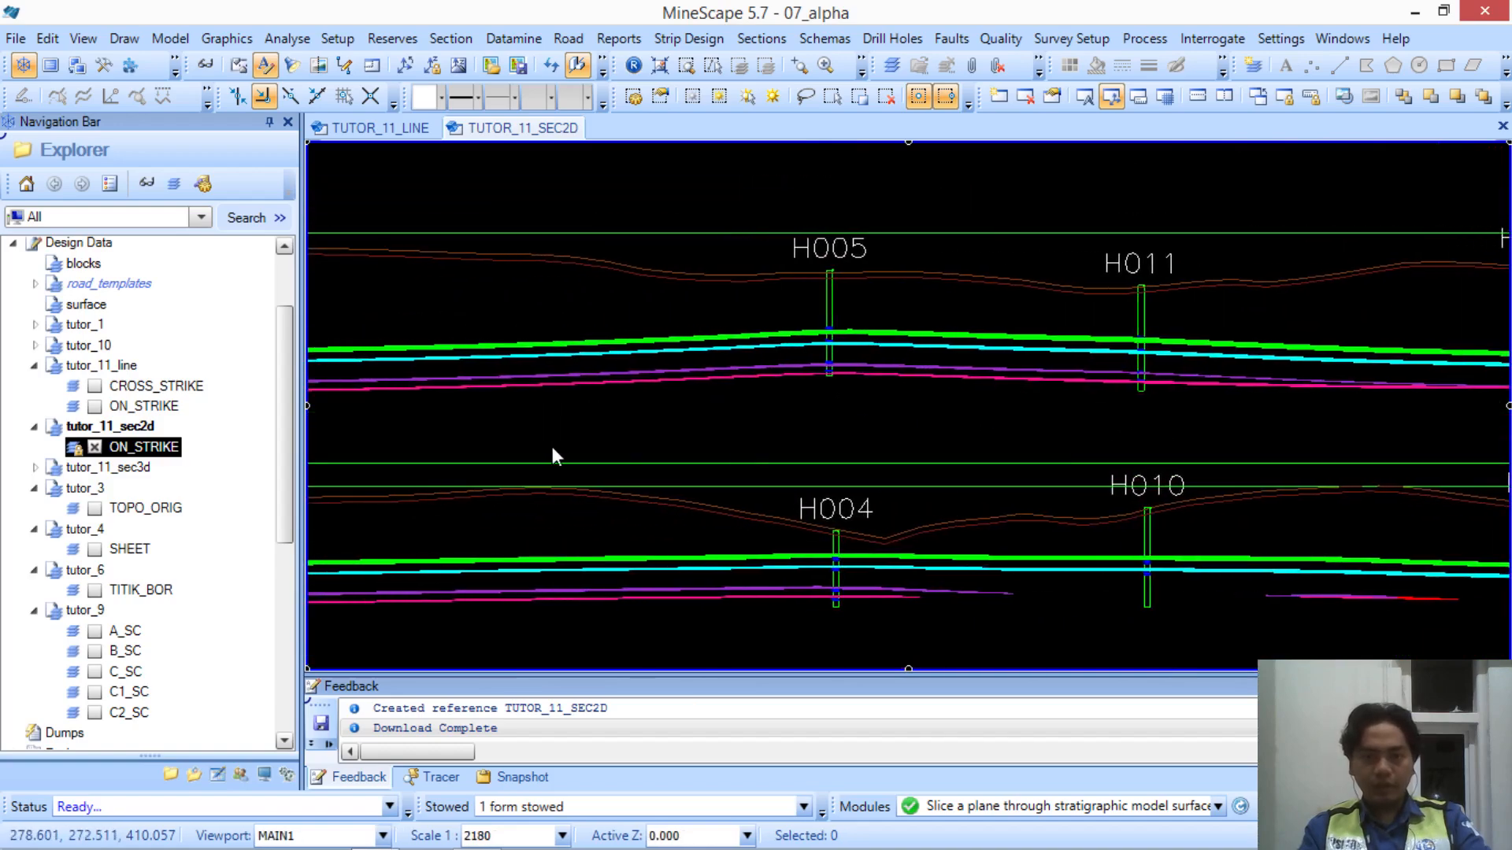
{"action": "middle_click_drag", "start_coordinate": [553, 452], "coordinate": [1188, 405]}
{"action": "middle_click_drag", "start_coordinate": [1066, 422], "coordinate": [394, 333]}
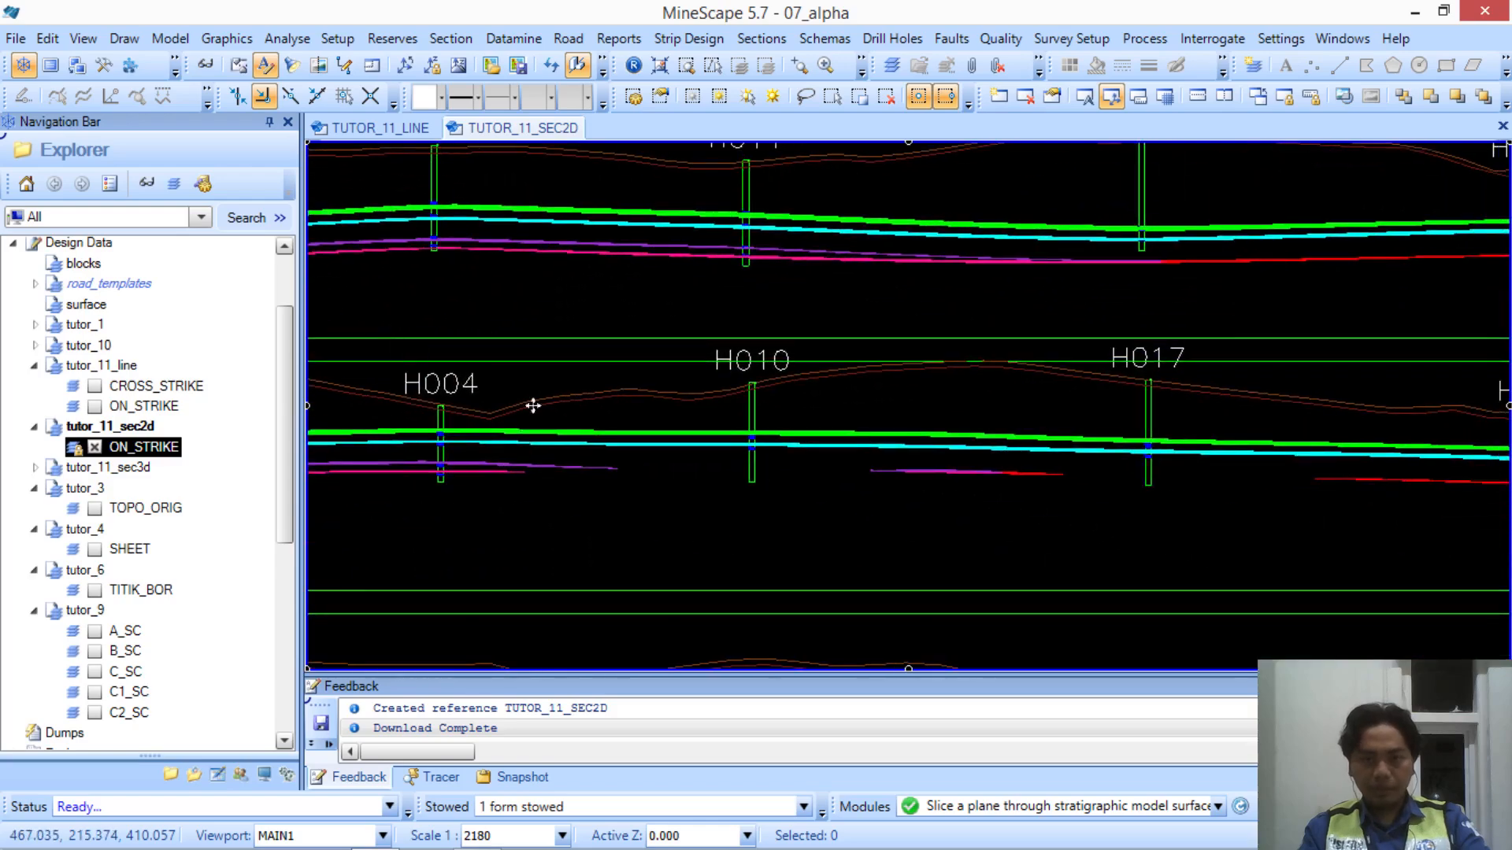
{"action": "middle_click_drag", "start_coordinate": [530, 405], "coordinate": [1155, 493]}
{"action": "middle_click_drag", "start_coordinate": [1051, 329], "coordinate": [999, 478]}
{"action": "scroll", "coordinate": [736, 350], "scroll_direction": "up", "scroll_amount": 3}
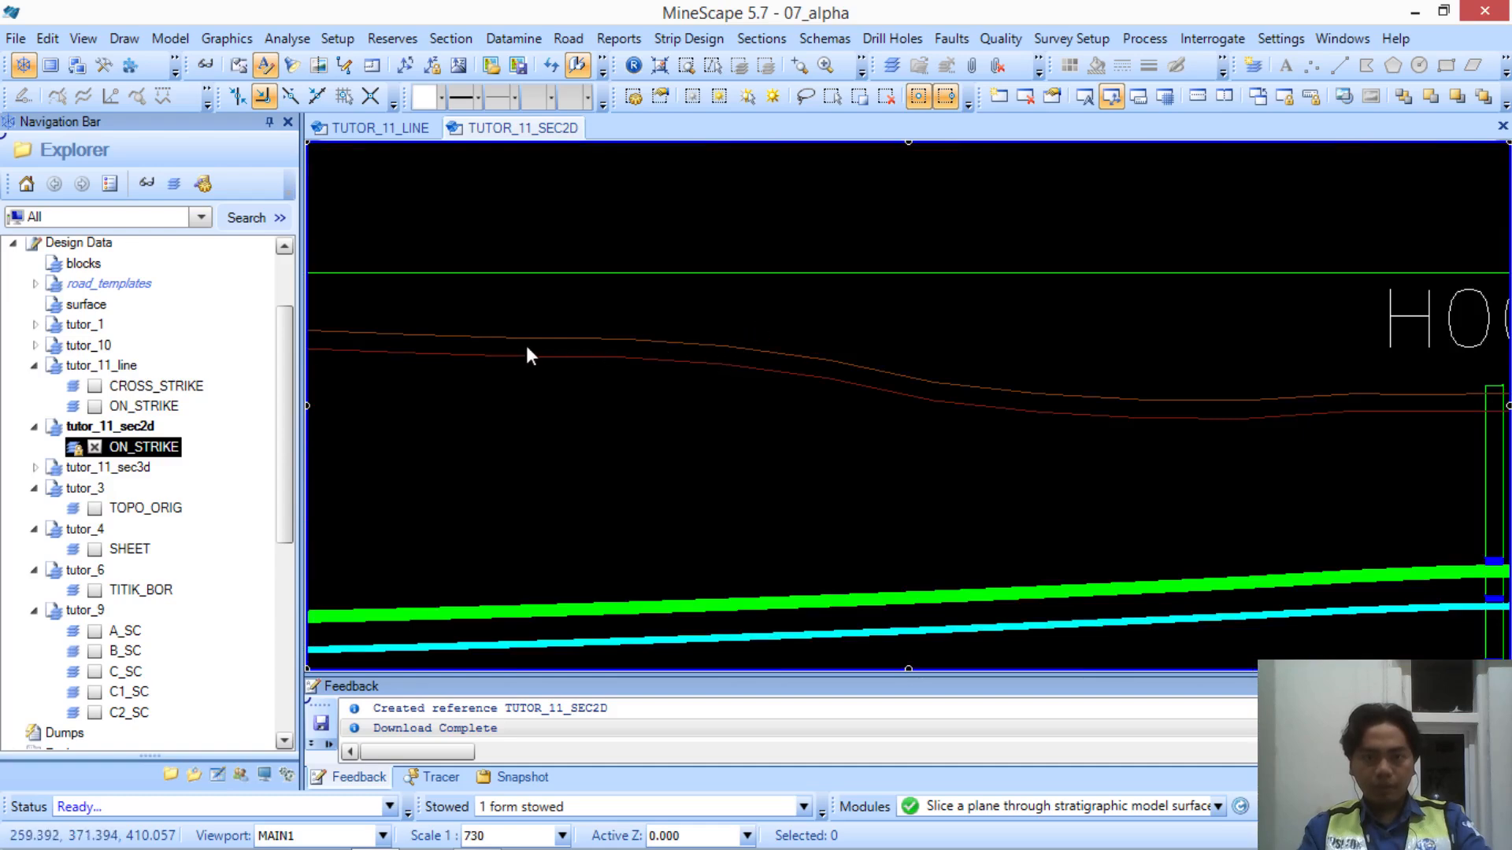
{"action": "middle_click_drag", "start_coordinate": [527, 347], "coordinate": [984, 352]}
{"action": "scroll", "coordinate": [1149, 361], "scroll_direction": "down", "scroll_amount": 3}
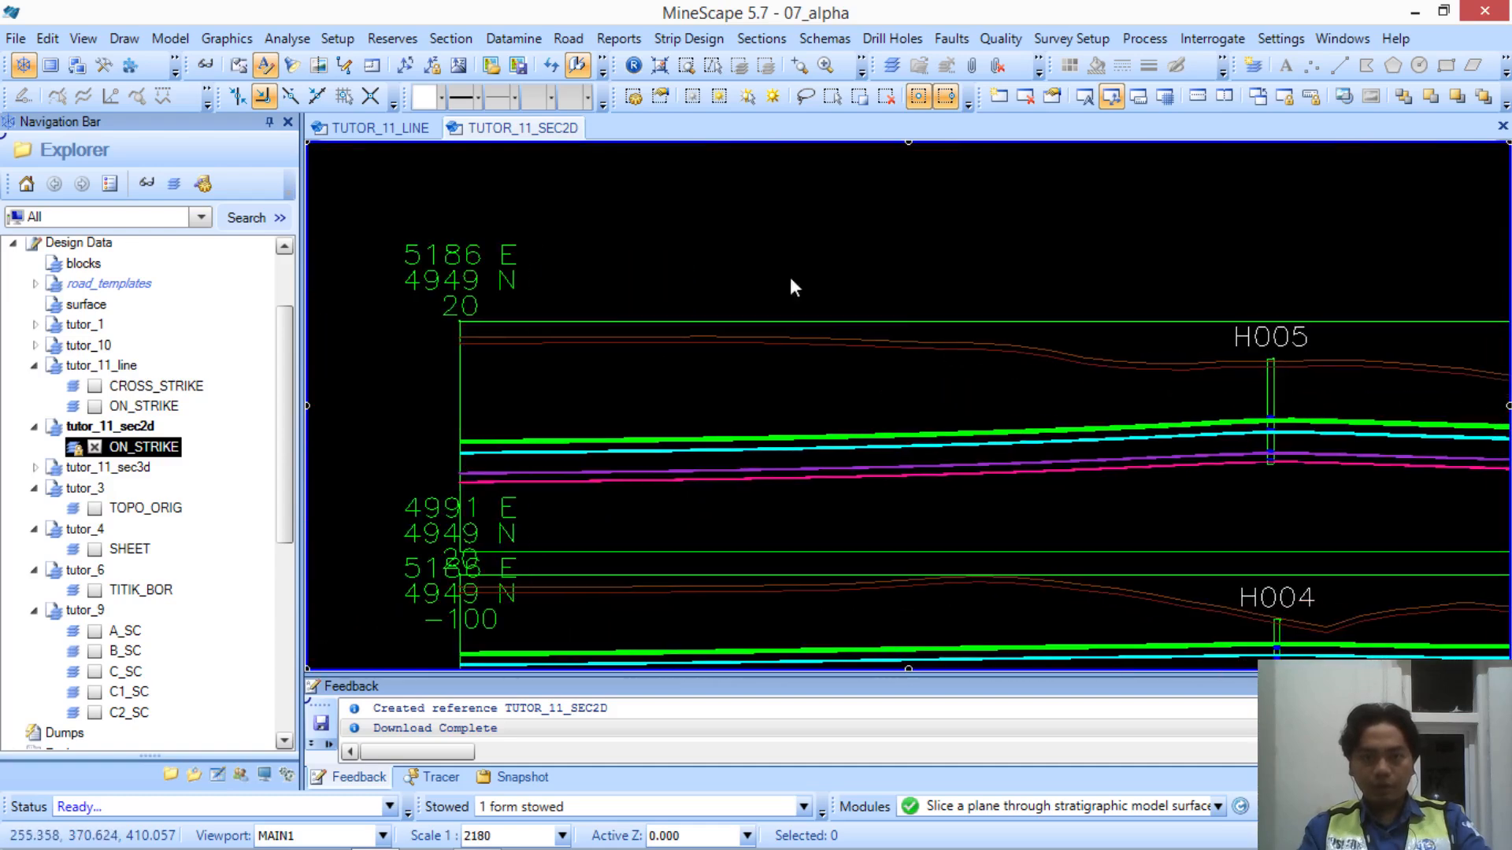
{"action": "middle_click_drag", "start_coordinate": [1043, 466], "coordinate": [626, 427]}
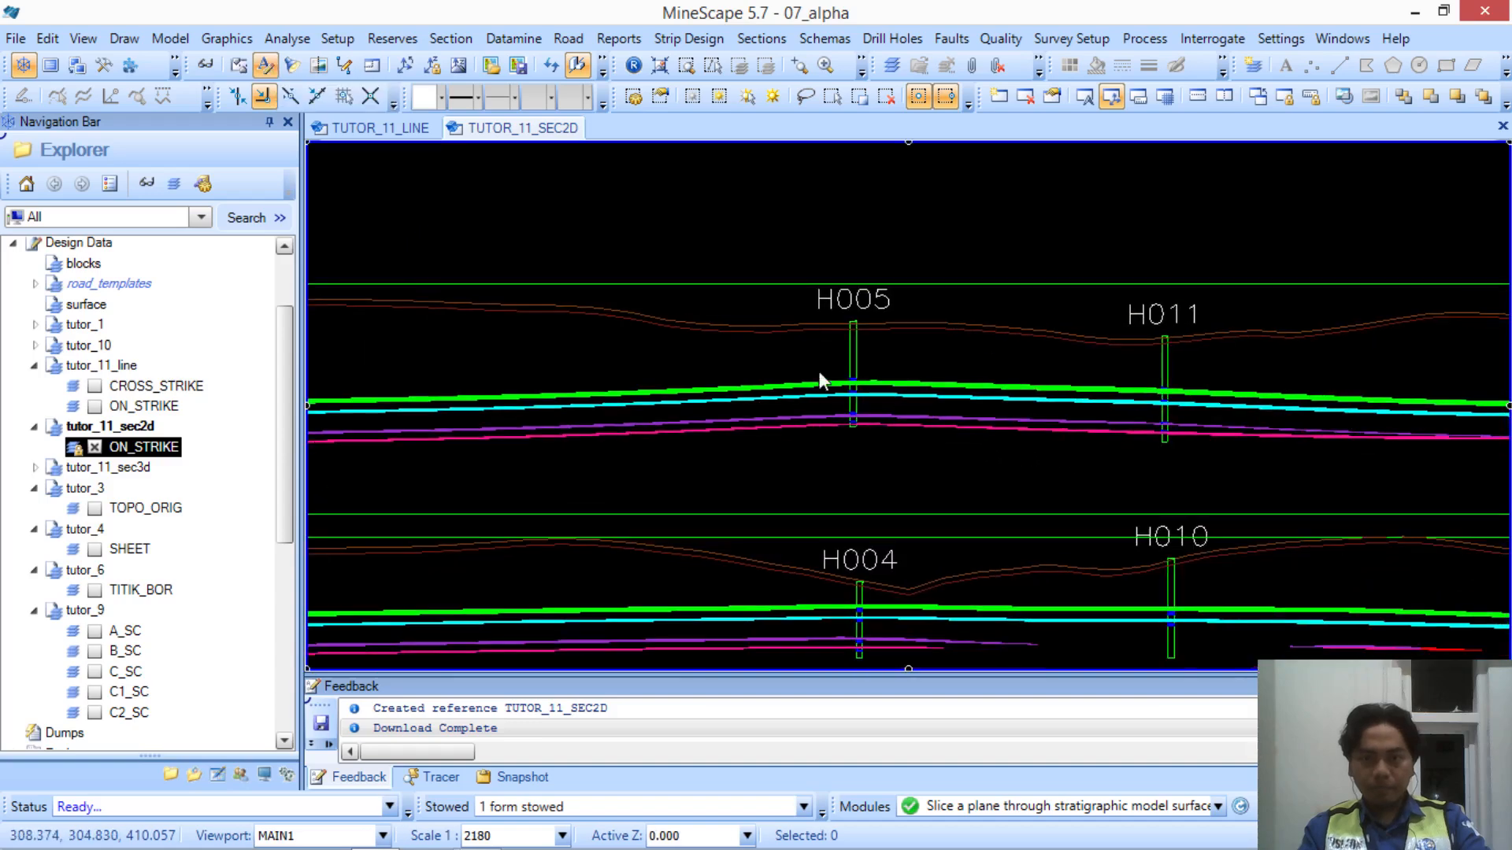
Toggle the annotation off and on to refresh it, and check the surface and seam labels between the section start and H005
{"action": "left_click", "coordinate": [265, 69]}
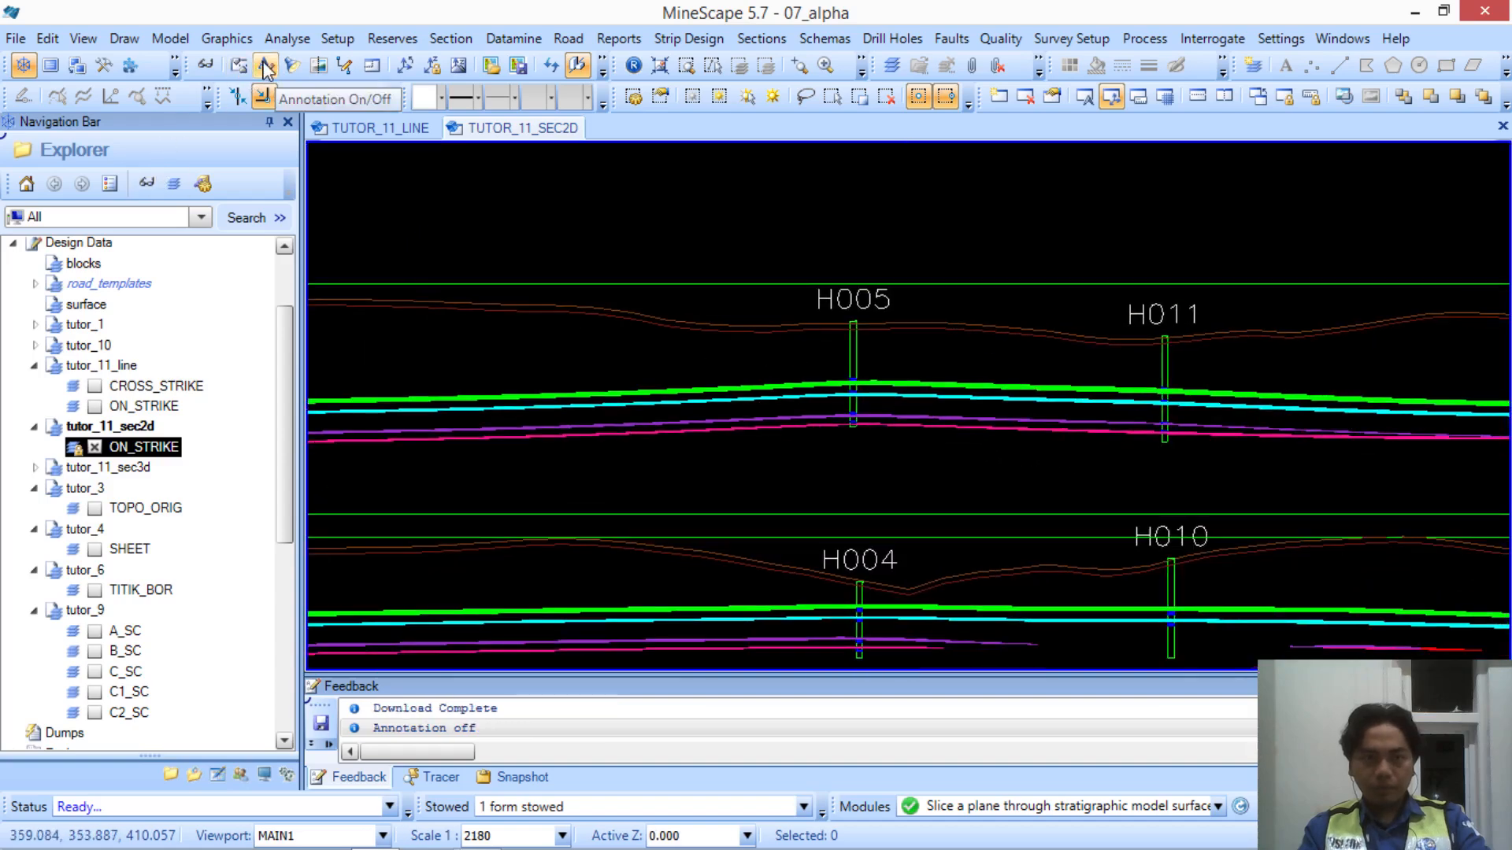
{"action": "left_click", "coordinate": [265, 69]}
{"action": "middle_click_drag", "start_coordinate": [682, 353], "coordinate": [912, 357]}
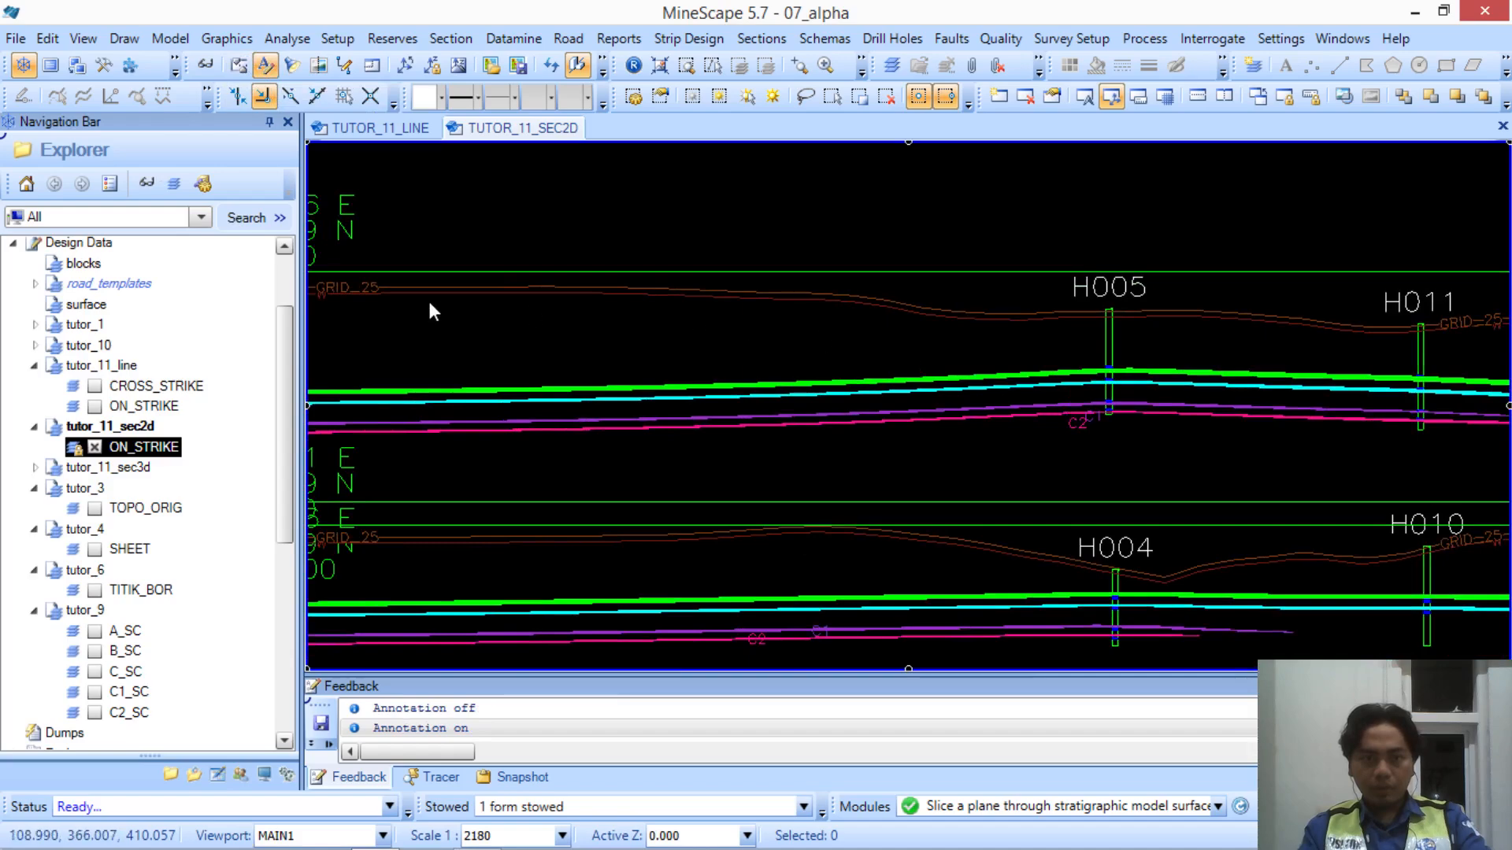
{"action": "scroll", "coordinate": [431, 311], "scroll_direction": "up", "scroll_amount": 3}
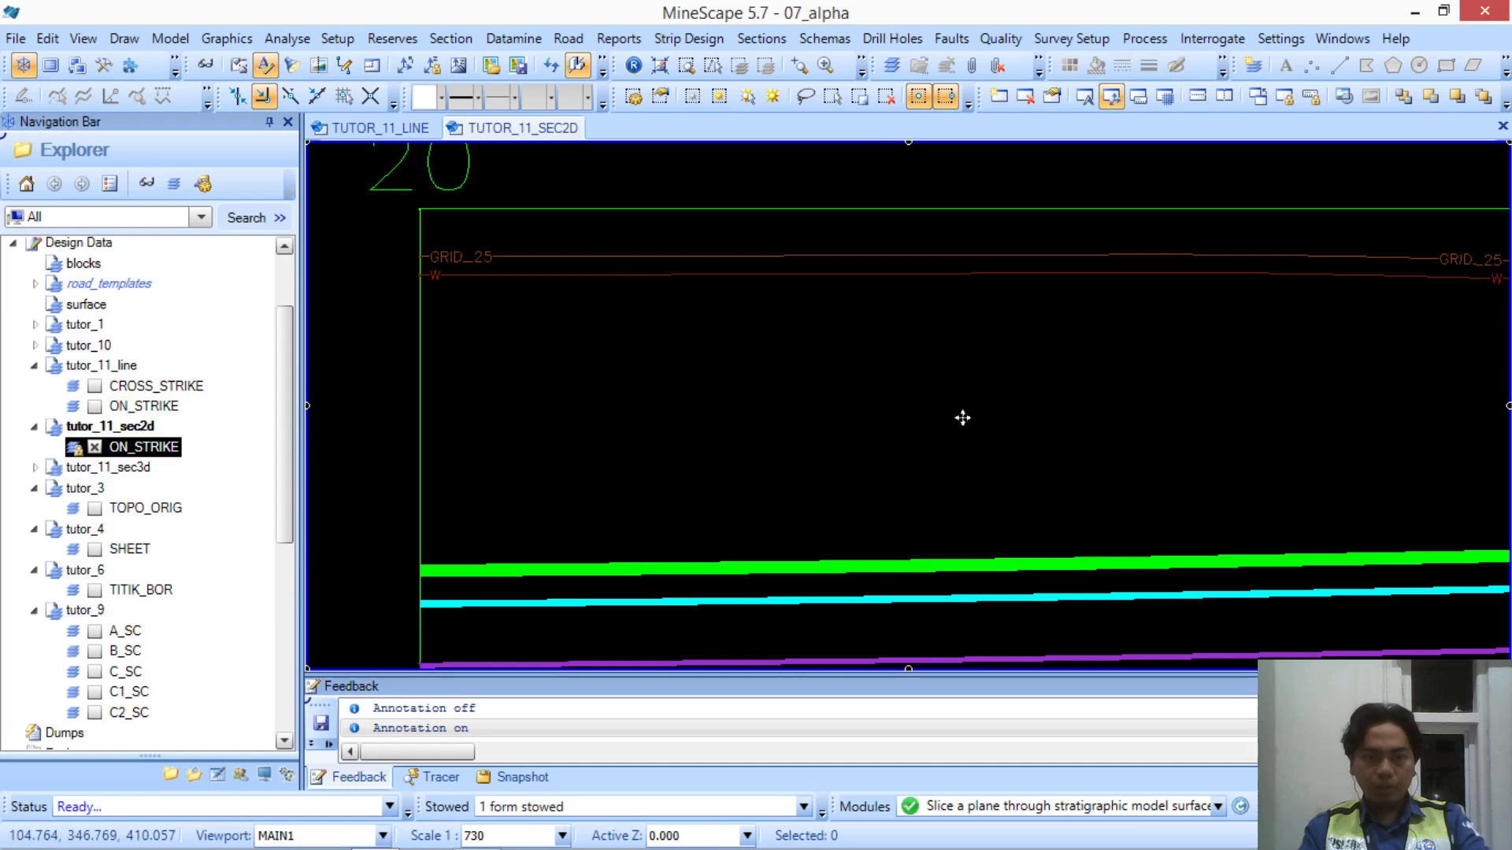
{"action": "middle_click_drag", "start_coordinate": [962, 418], "coordinate": [848, 314]}
{"action": "scroll", "coordinate": [1299, 382], "scroll_direction": "down", "scroll_amount": 3}
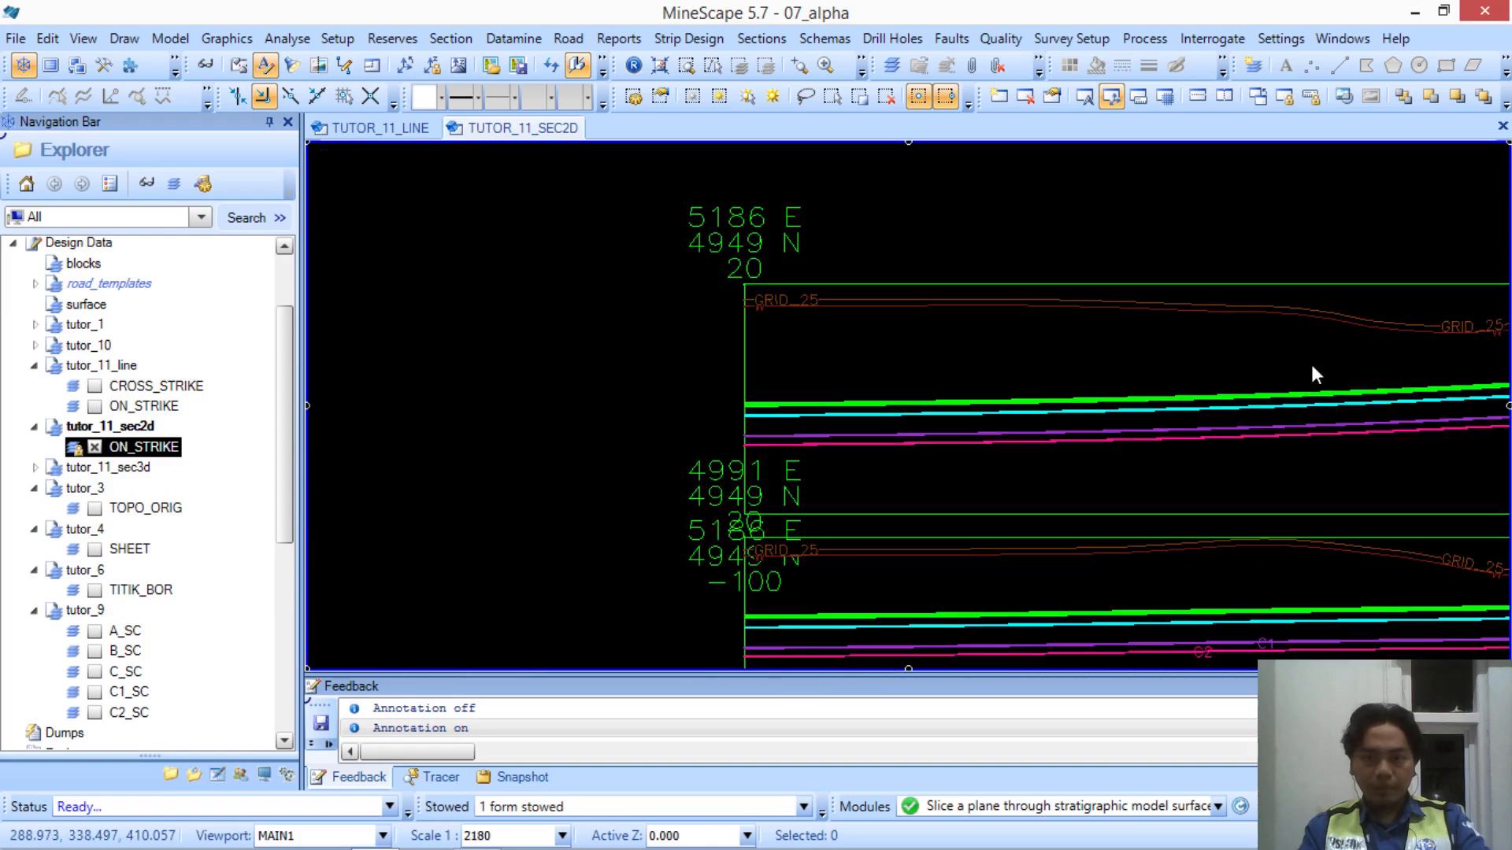
{"action": "scroll", "coordinate": [980, 470], "scroll_direction": "up", "scroll_amount": 3}
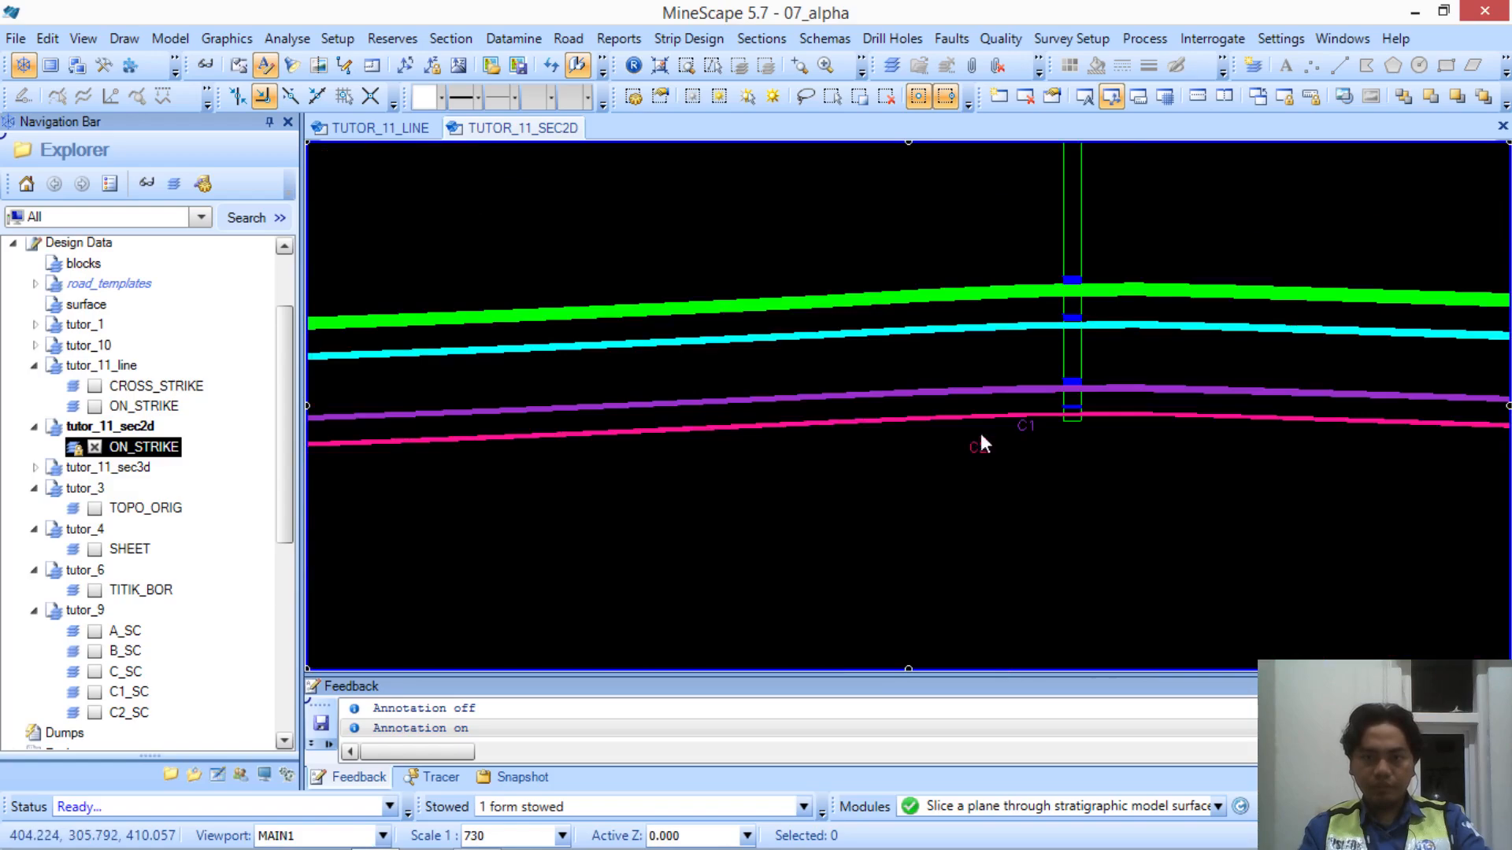
{"action": "scroll", "coordinate": [1063, 489], "scroll_direction": "down", "scroll_amount": 3}
Examine the A, B and C seam labels between H017 and H023 in the middle section
{"action": "middle_click_drag", "start_coordinate": [1063, 489], "coordinate": [693, 311]}
{"action": "middle_click_drag", "start_coordinate": [1417, 346], "coordinate": [899, 382]}
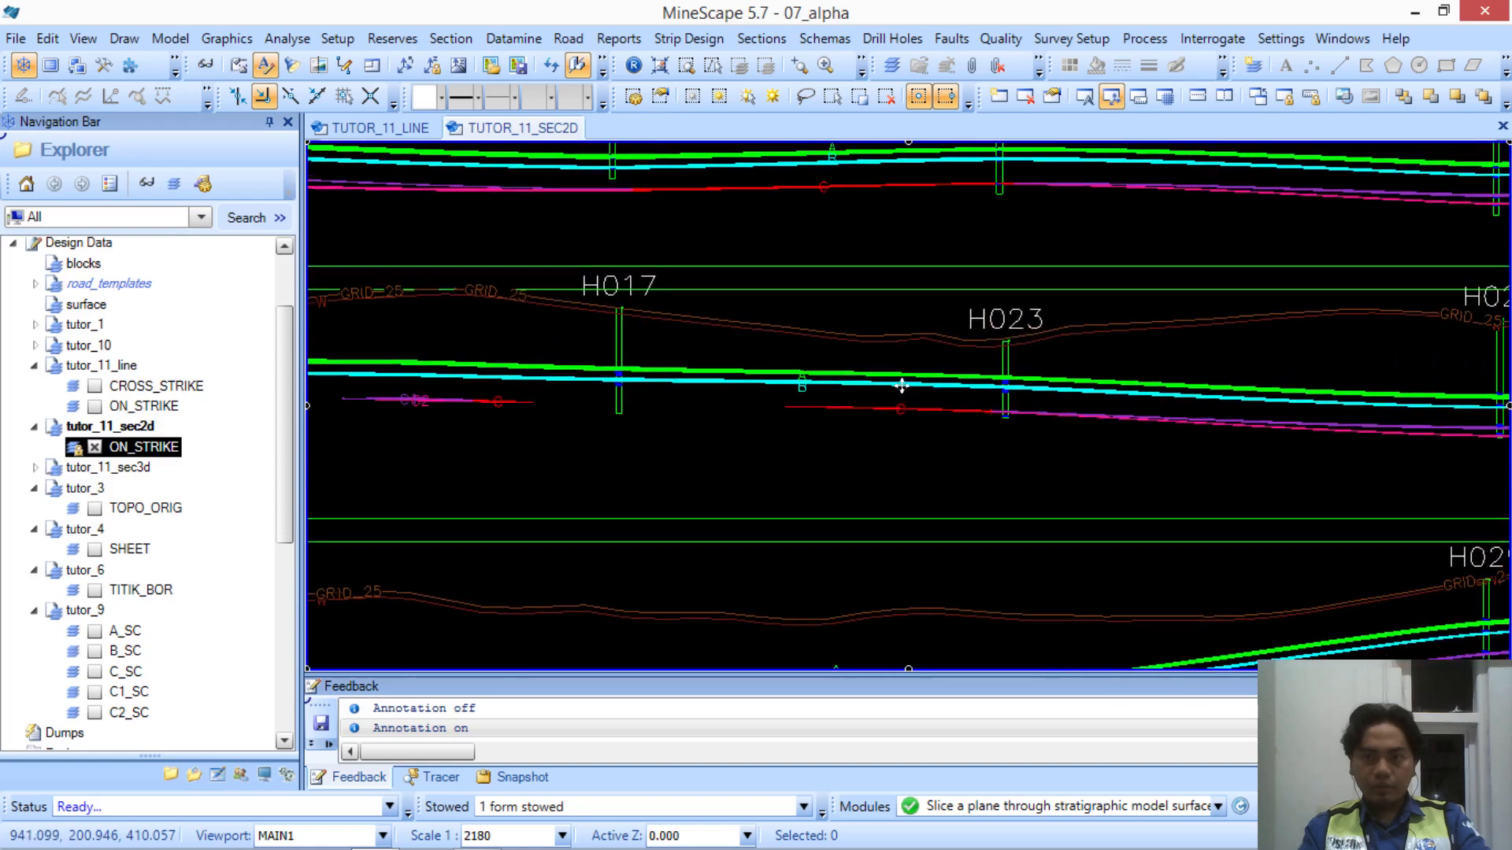
{"action": "scroll", "coordinate": [811, 387], "scroll_direction": "up", "scroll_amount": 3}
{"action": "scroll", "coordinate": [809, 386], "scroll_direction": "up", "scroll_amount": 3}
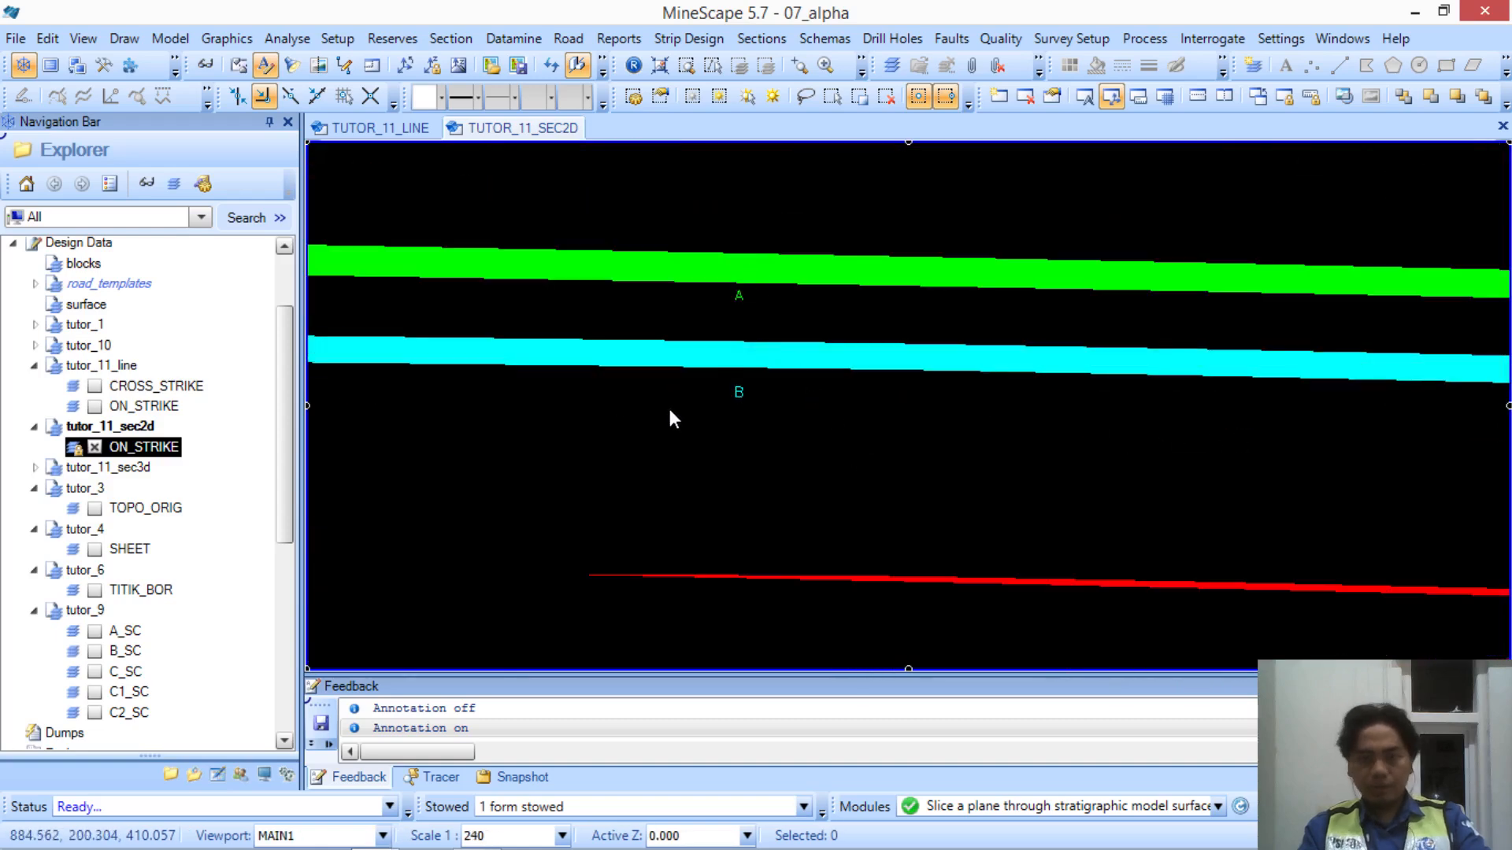
{"action": "scroll", "coordinate": [668, 405], "scroll_direction": "down", "scroll_amount": 3}
{"action": "scroll", "coordinate": [875, 411], "scroll_direction": "down", "scroll_amount": 3}
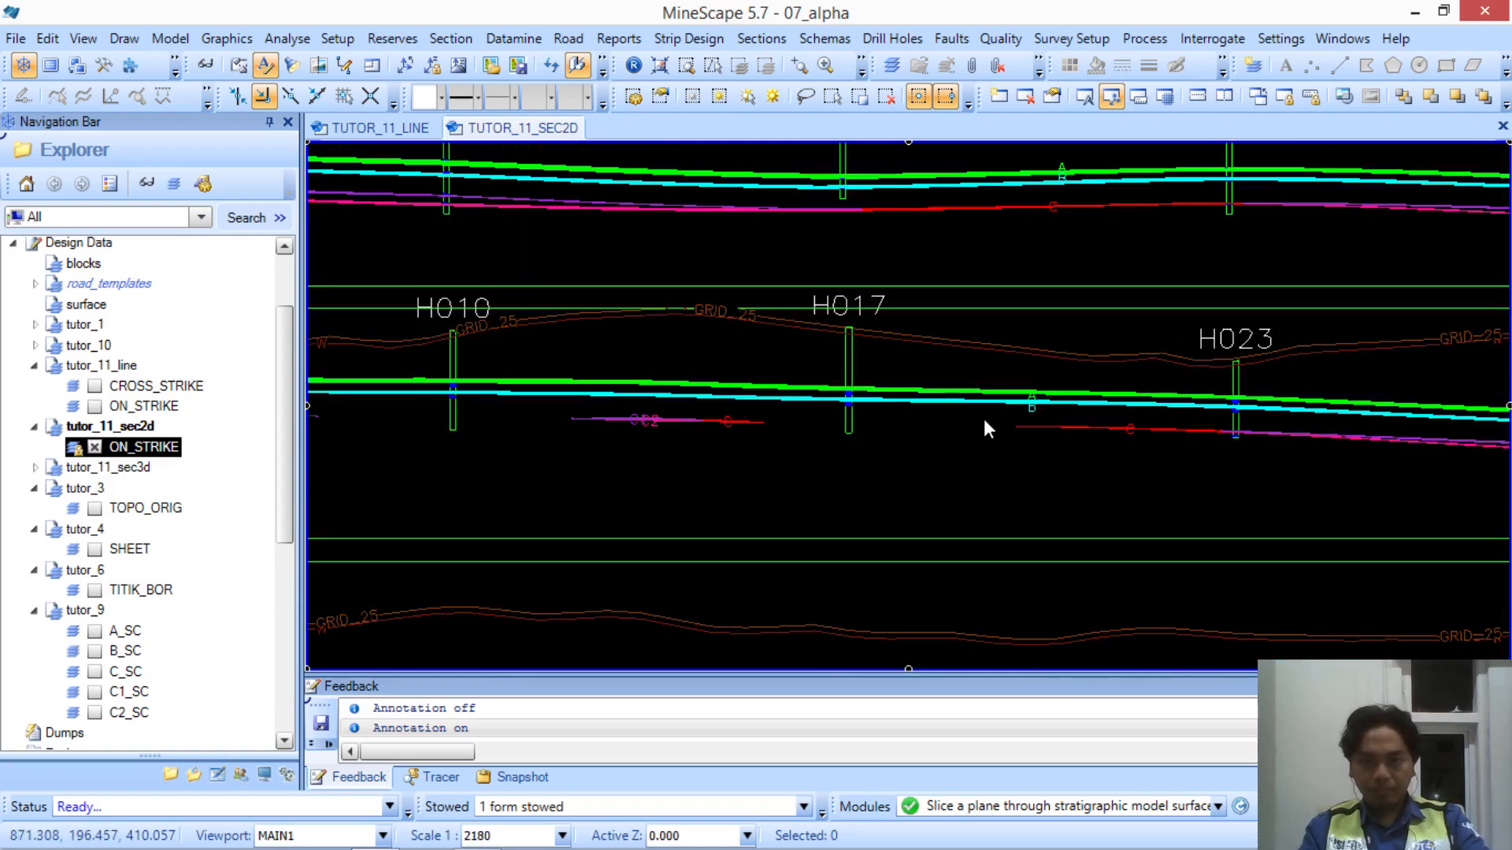
Examine the continuity of the C1, C2 and C seams around H010, between H004 and H017
{"action": "middle_click_drag", "start_coordinate": [663, 427], "coordinate": [801, 415]}
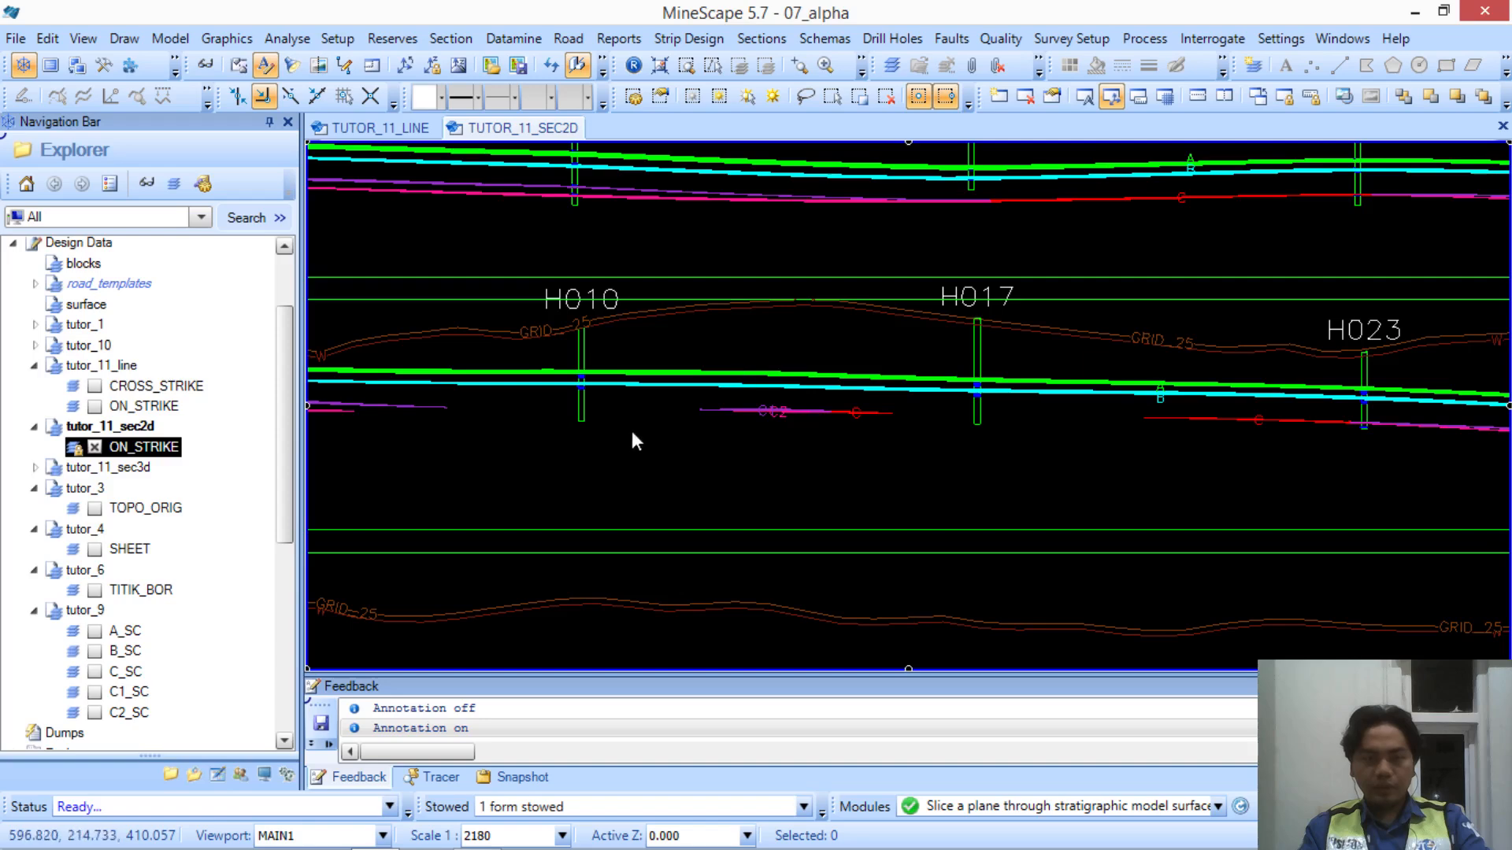
{"action": "middle_click_drag", "start_coordinate": [475, 411], "coordinate": [605, 396]}
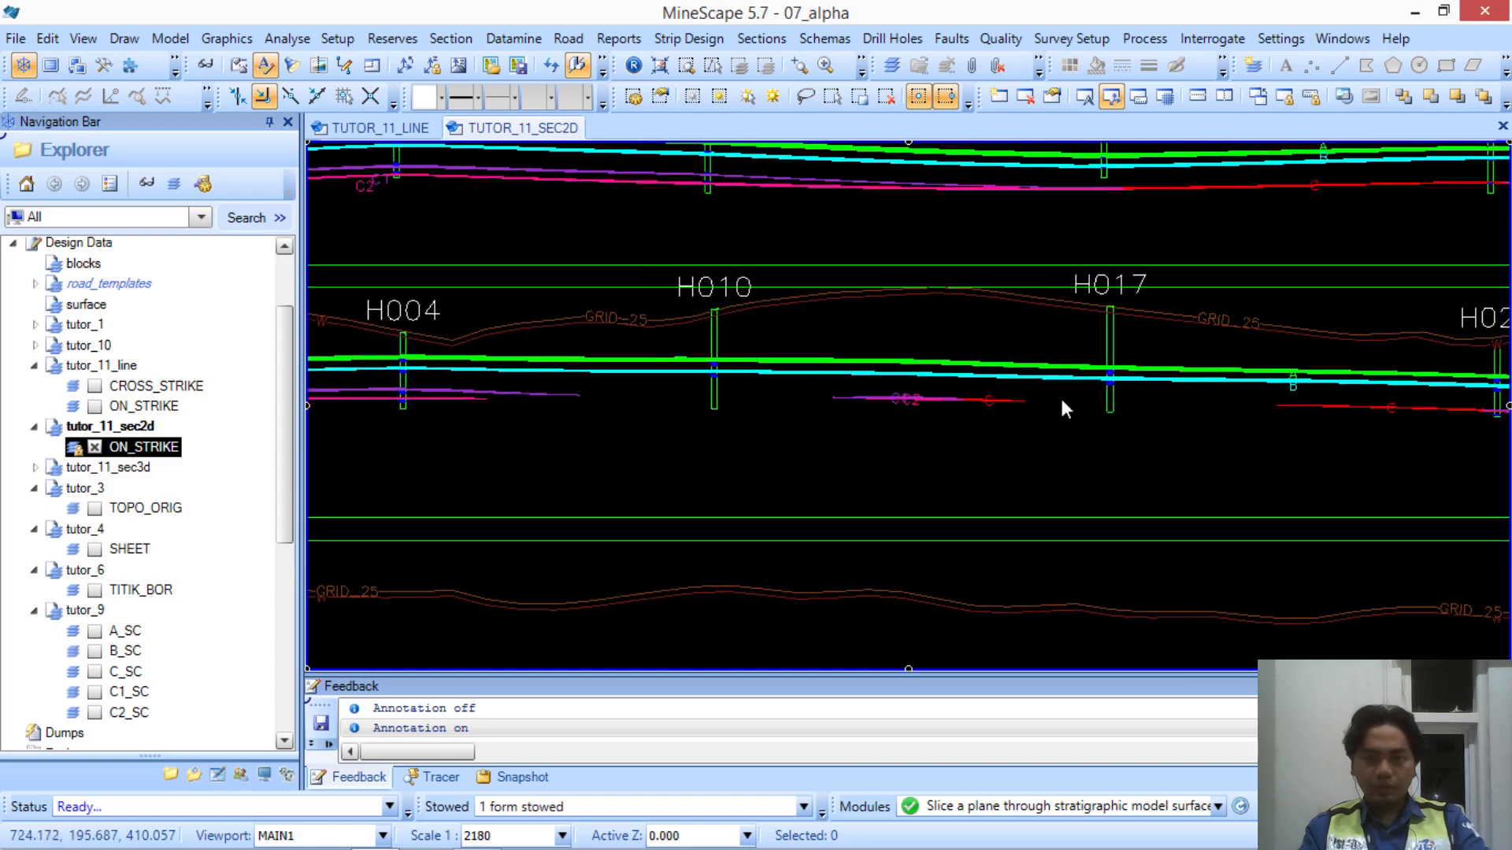
{"action": "middle_click_drag", "start_coordinate": [627, 399], "coordinate": [782, 408]}
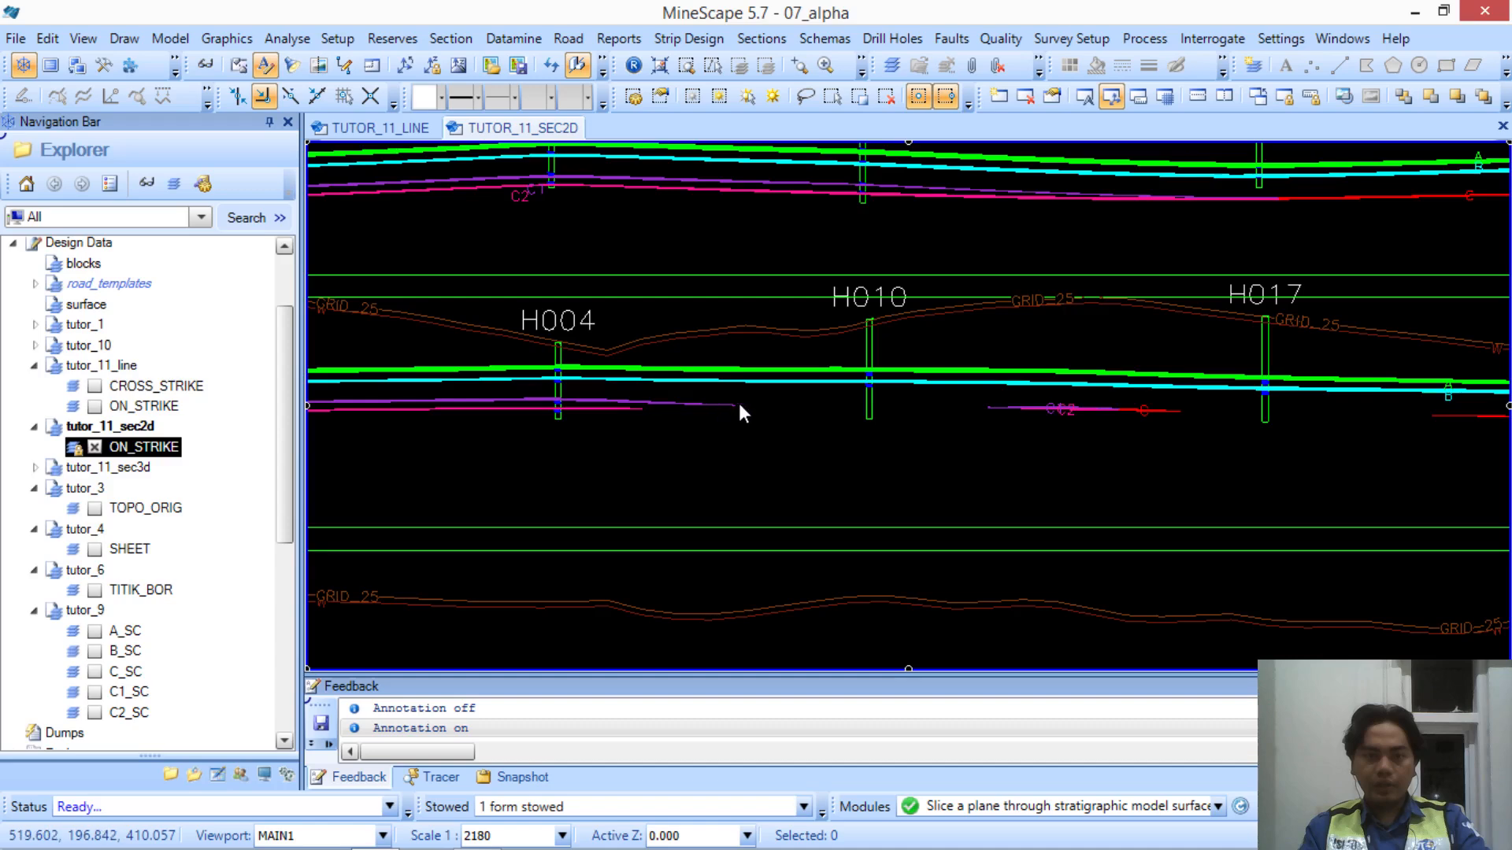
{"action": "scroll", "coordinate": [739, 403], "scroll_direction": "up", "scroll_amount": 3}
{"action": "middle_click_drag", "start_coordinate": [904, 403], "coordinate": [479, 405]}
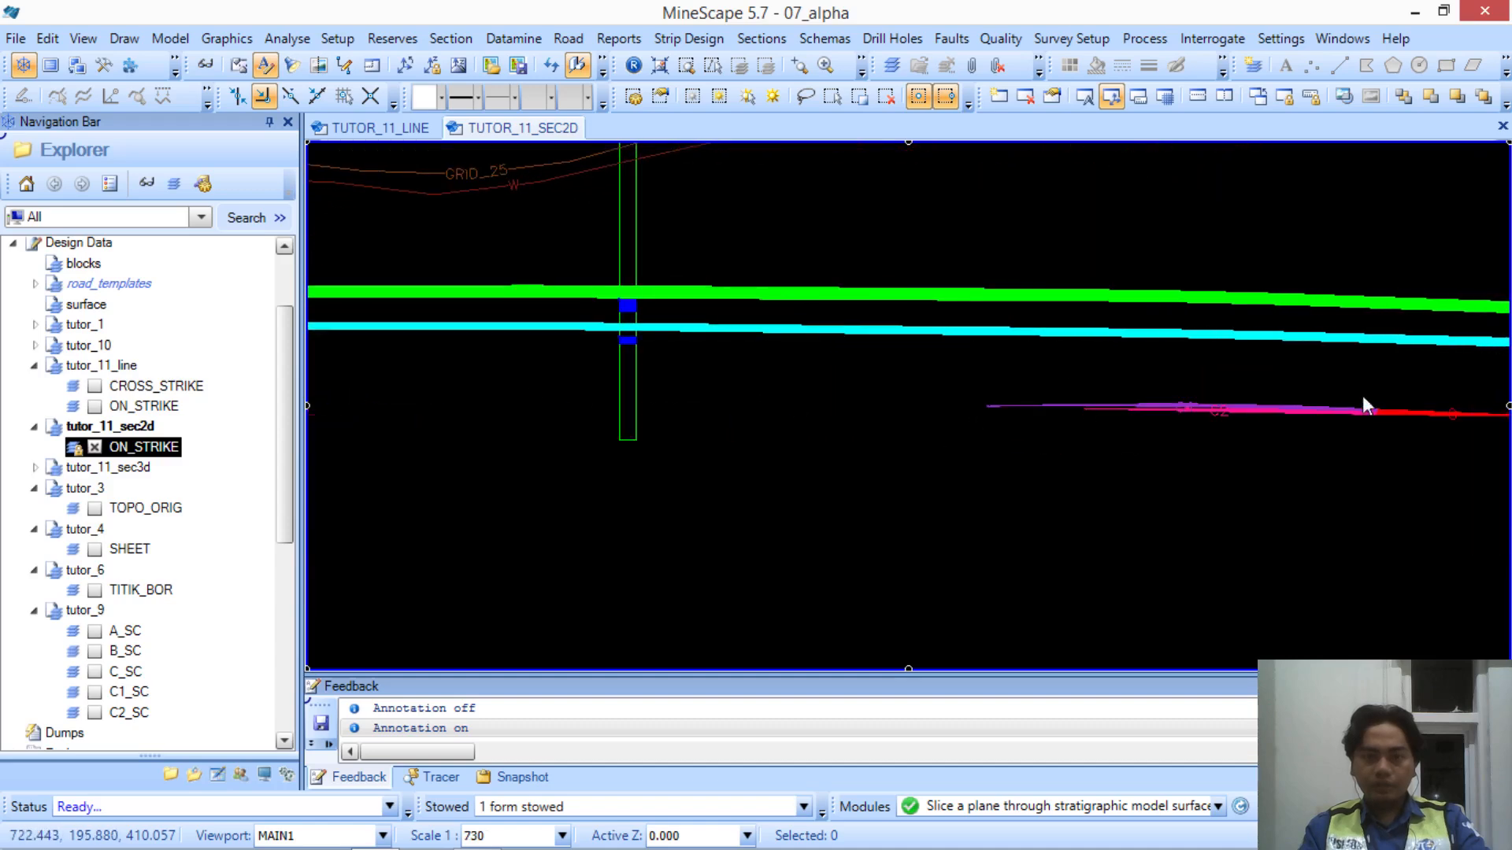
{"action": "left_click_drag", "start_coordinate": [1383, 404], "coordinate": [1037, 410]}
{"action": "scroll", "coordinate": [1046, 414], "scroll_direction": "up", "scroll_amount": 1}
{"action": "scroll", "coordinate": [1064, 455], "scroll_direction": "down", "scroll_amount": 2}
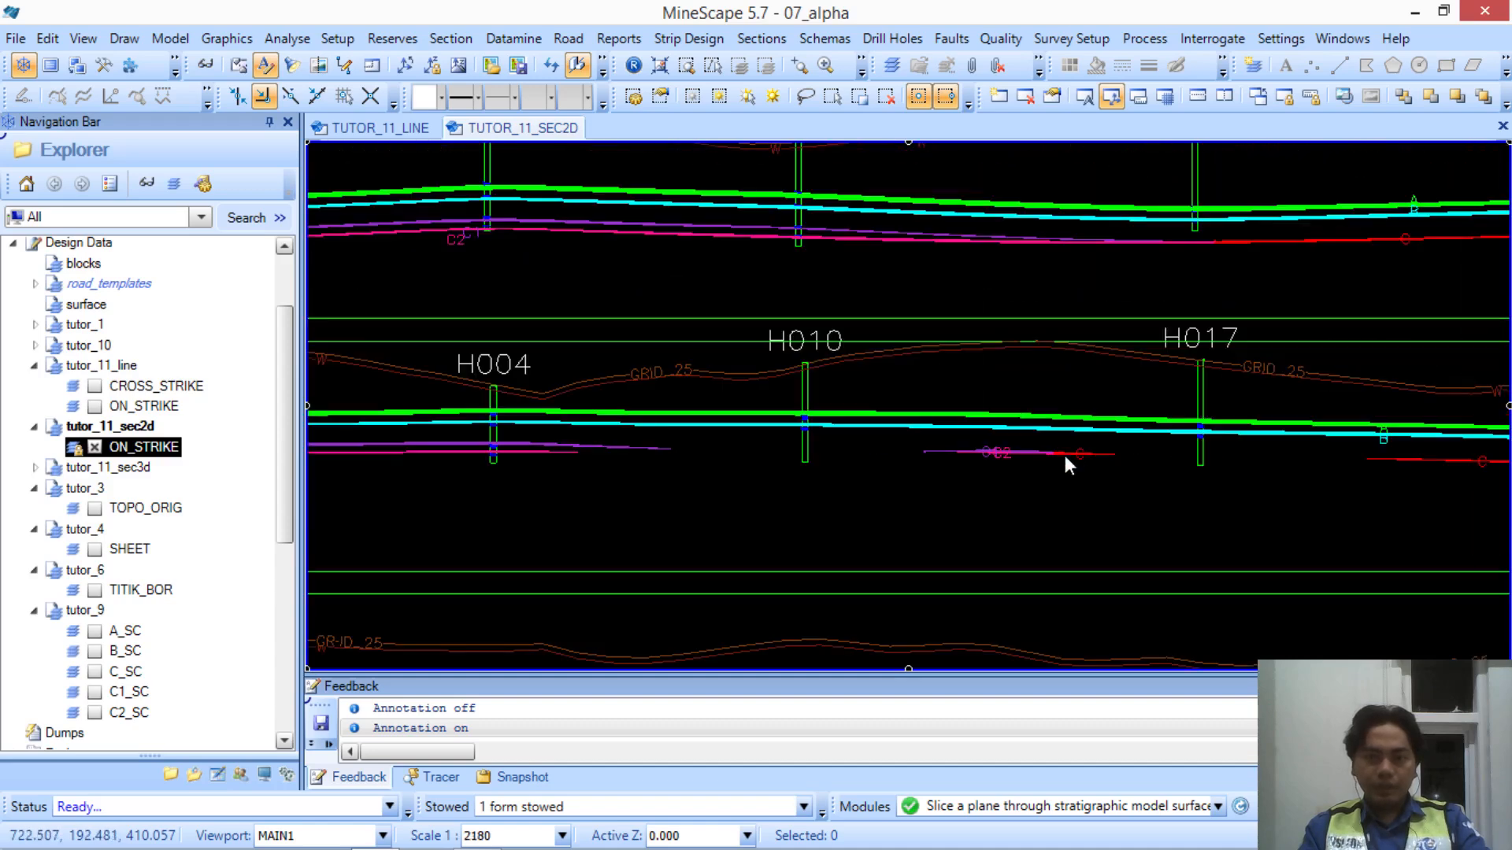
{"action": "middle_click_drag", "start_coordinate": [787, 450], "coordinate": [870, 446]}
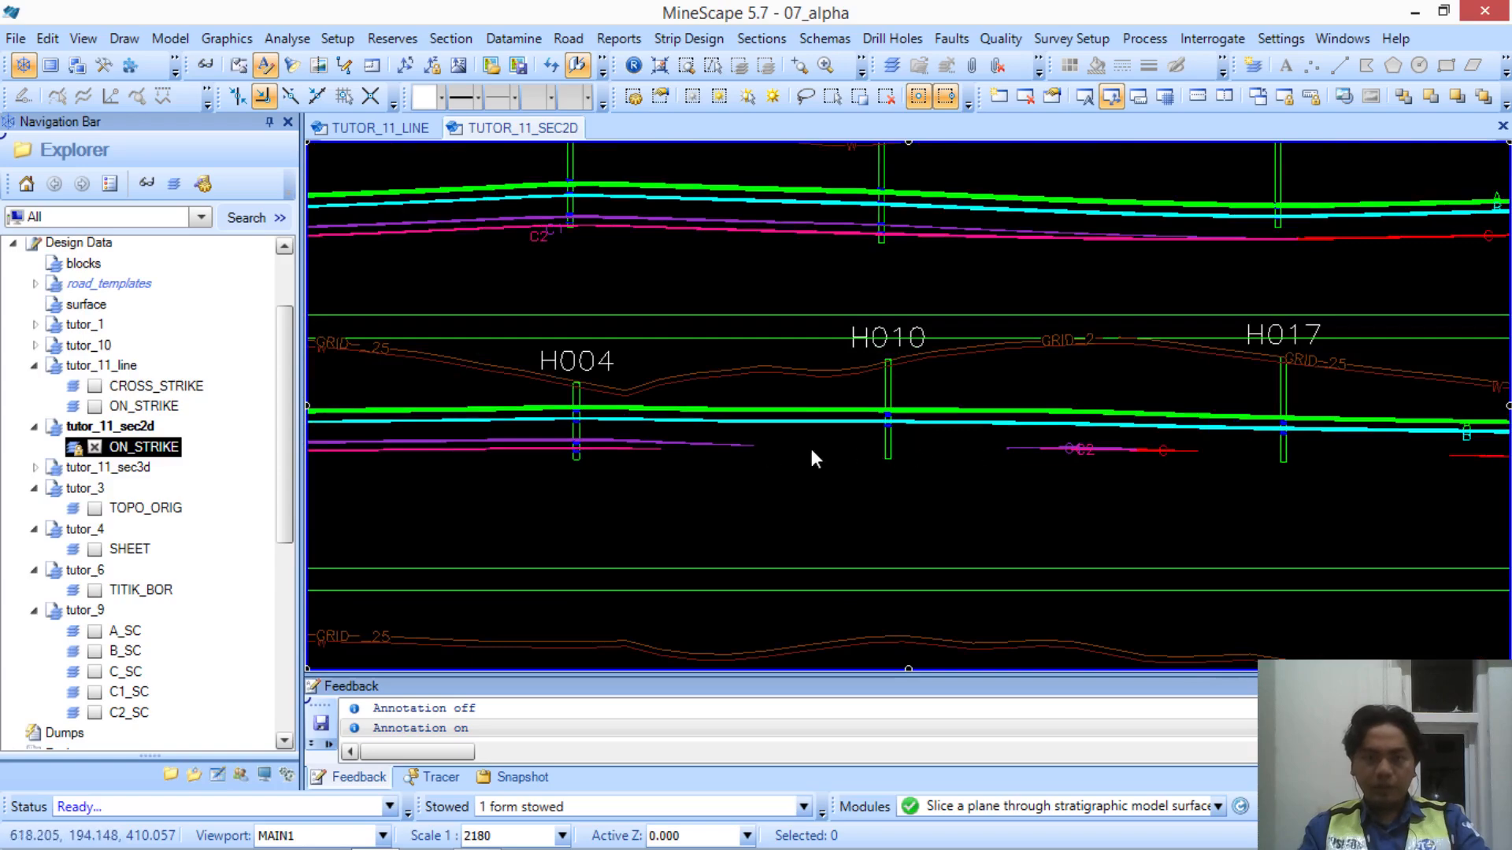
View the three on-strike sections as a whole and close the TUTOR_11_SEC2D window
{"action": "middle_click_drag", "start_coordinate": [955, 523], "coordinate": [1071, 405]}
{"action": "scroll", "coordinate": [1132, 408], "scroll_direction": "down", "scroll_amount": 2}
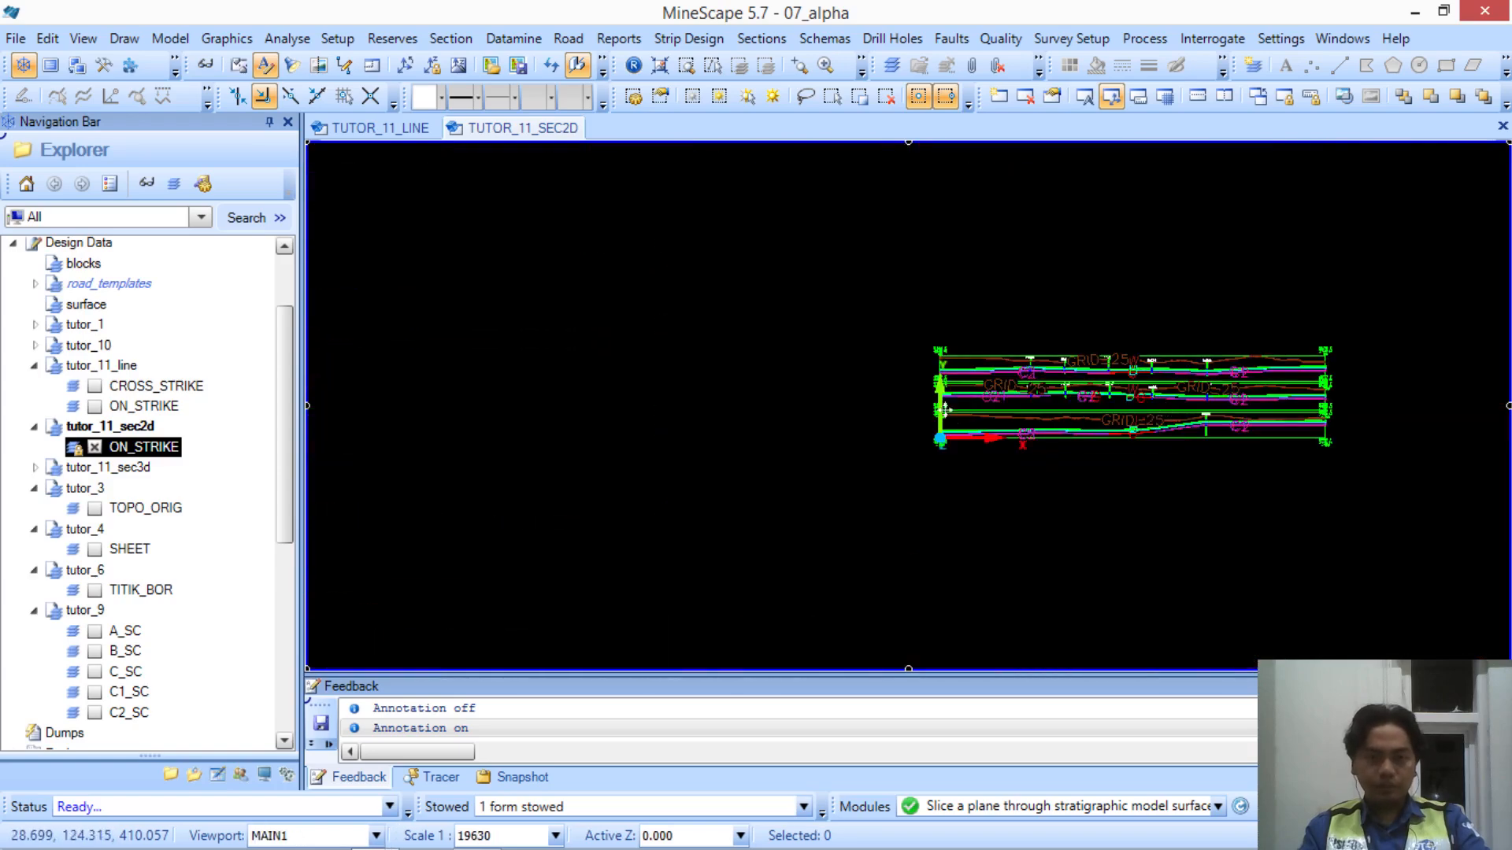
{"action": "middle_click_drag", "start_coordinate": [1188, 397], "coordinate": [1041, 398]}
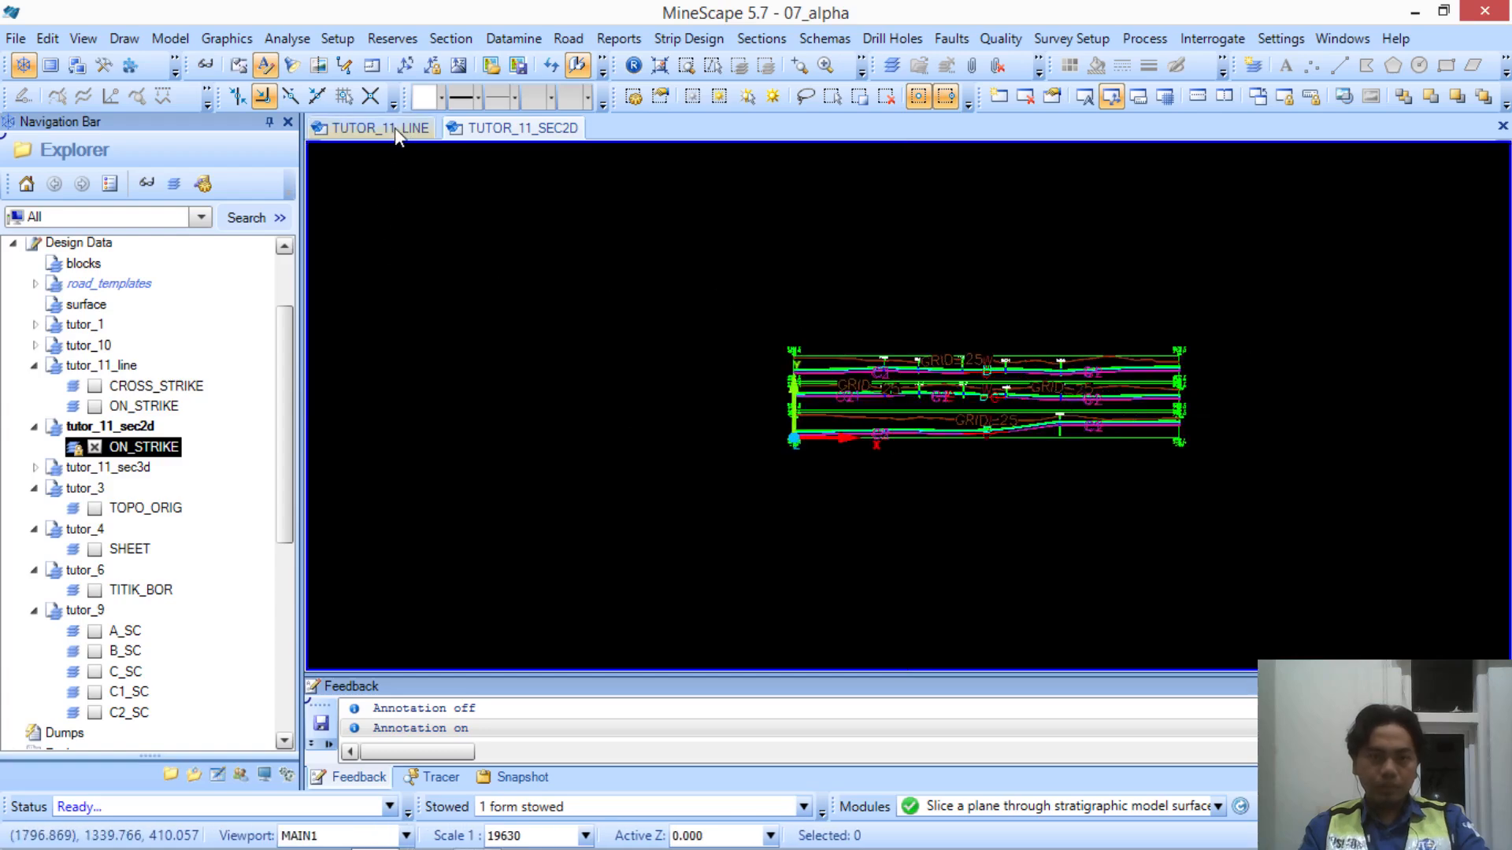
{"action": "right_click", "coordinate": [521, 131]}
{"action": "left_click", "coordinate": [597, 149]}
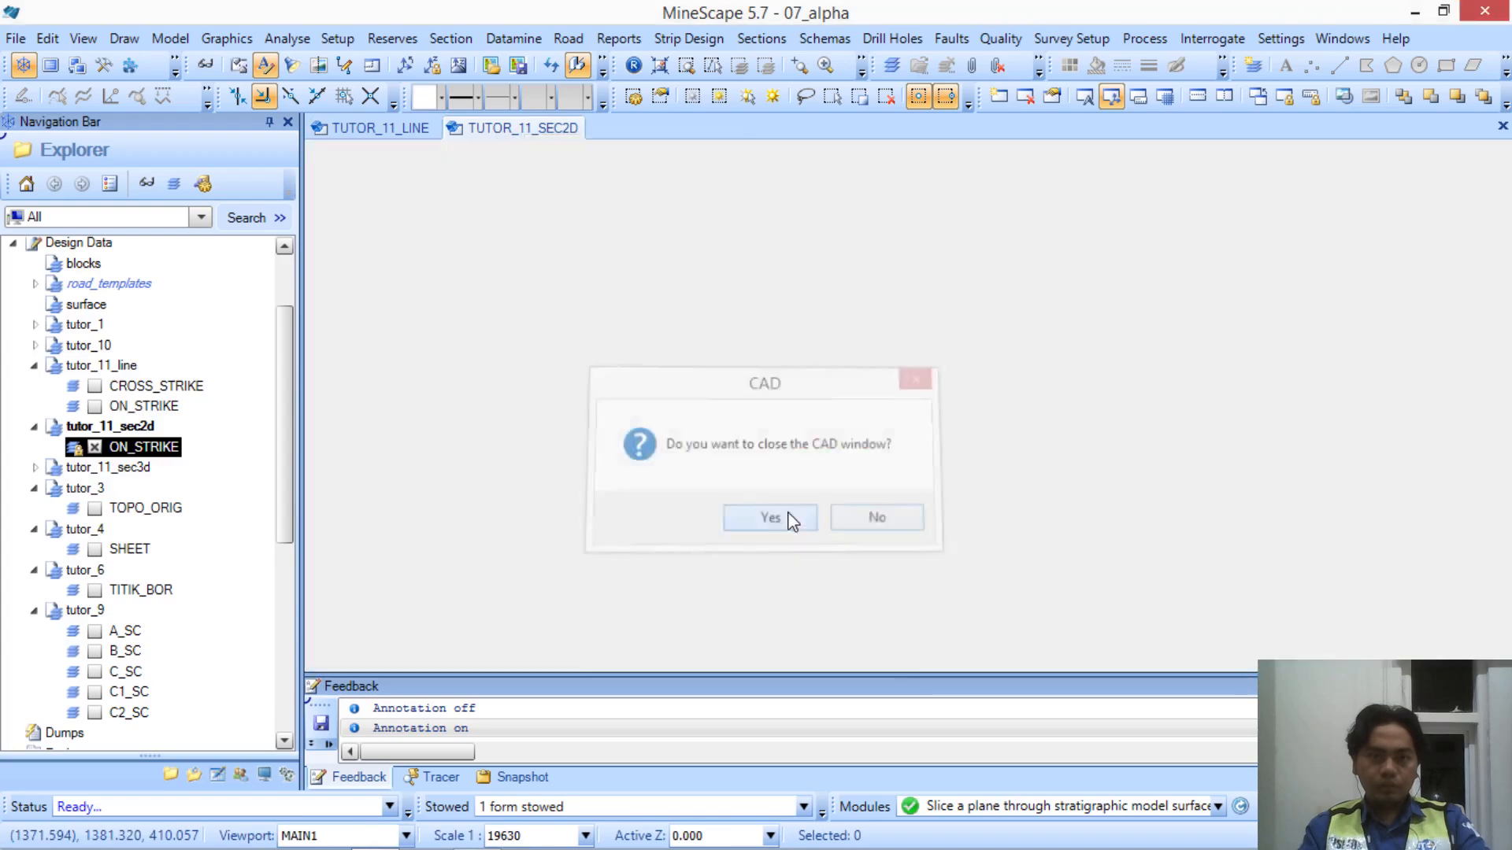
{"action": "left_click", "coordinate": [770, 517]}
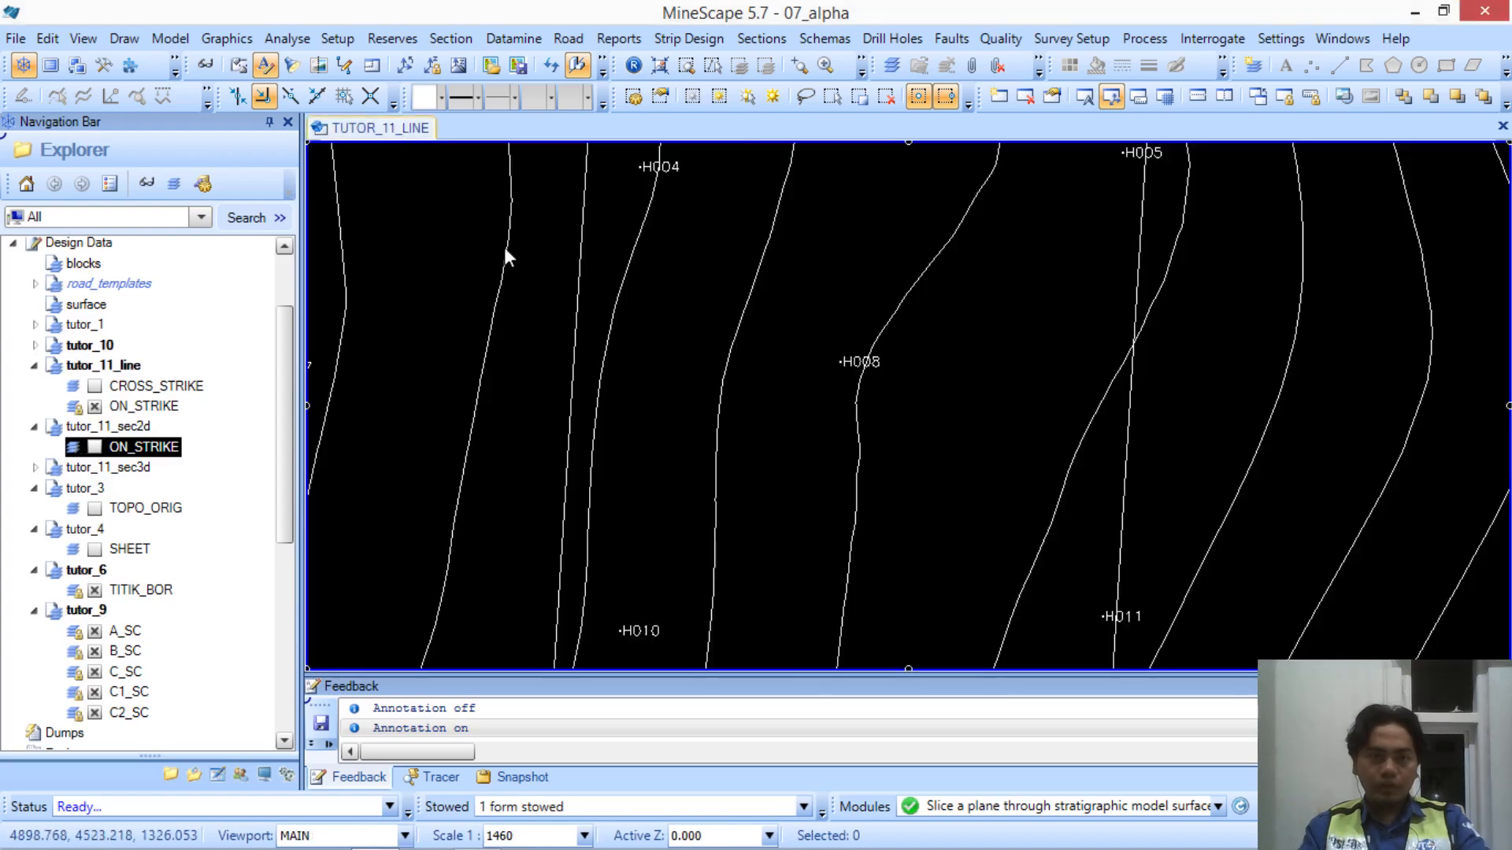
Switch the displayed tutor_11_line layer from ON_STRIKE to CROSS_STRIKE and bring all three cross-strike lines into view
{"action": "scroll", "coordinate": [700, 318], "scroll_direction": "down", "scroll_amount": 2}
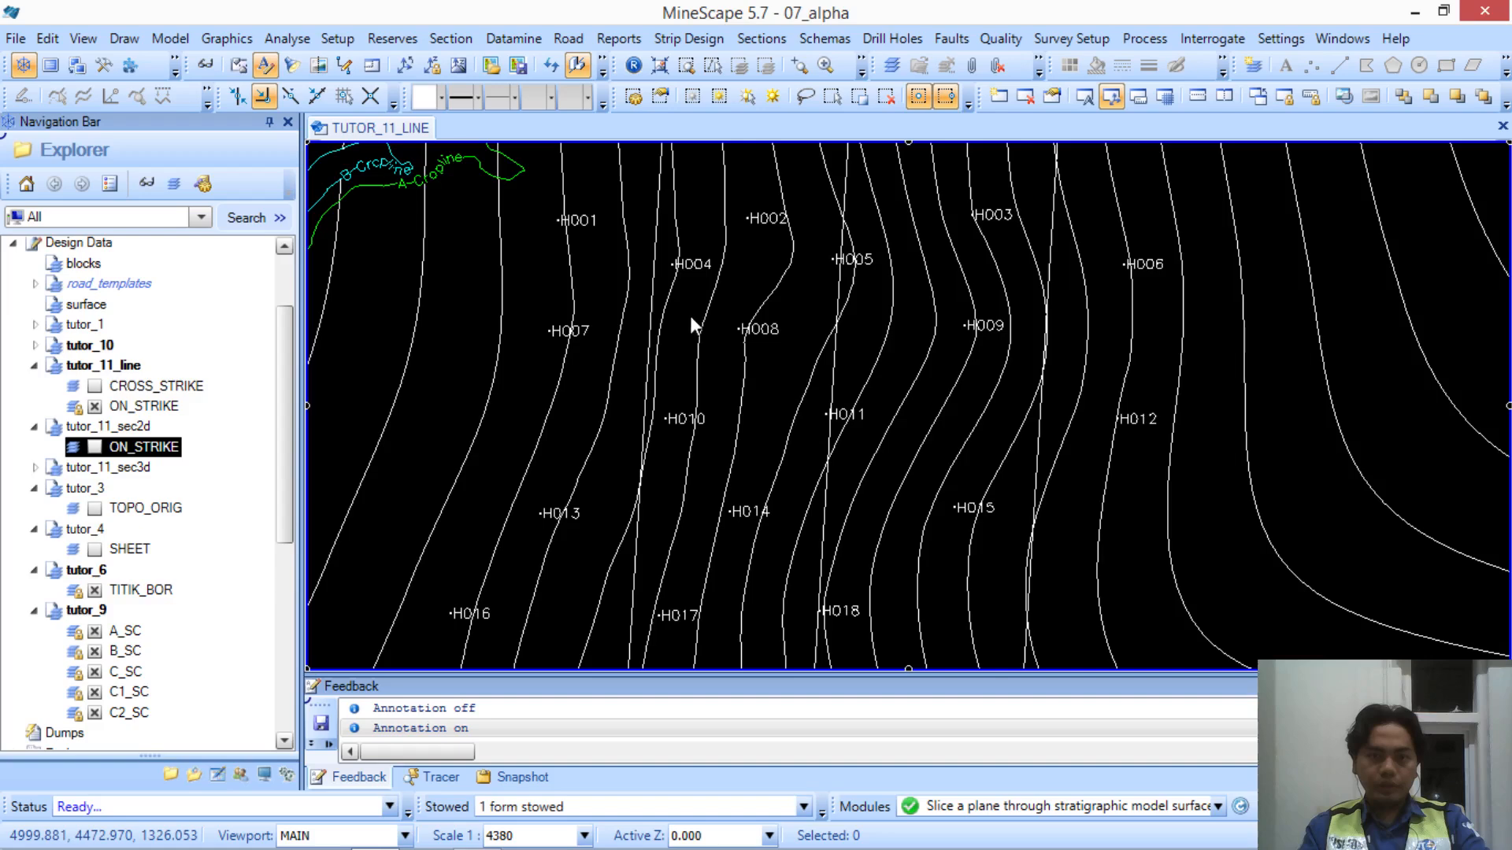
{"action": "left_click", "coordinate": [94, 406]}
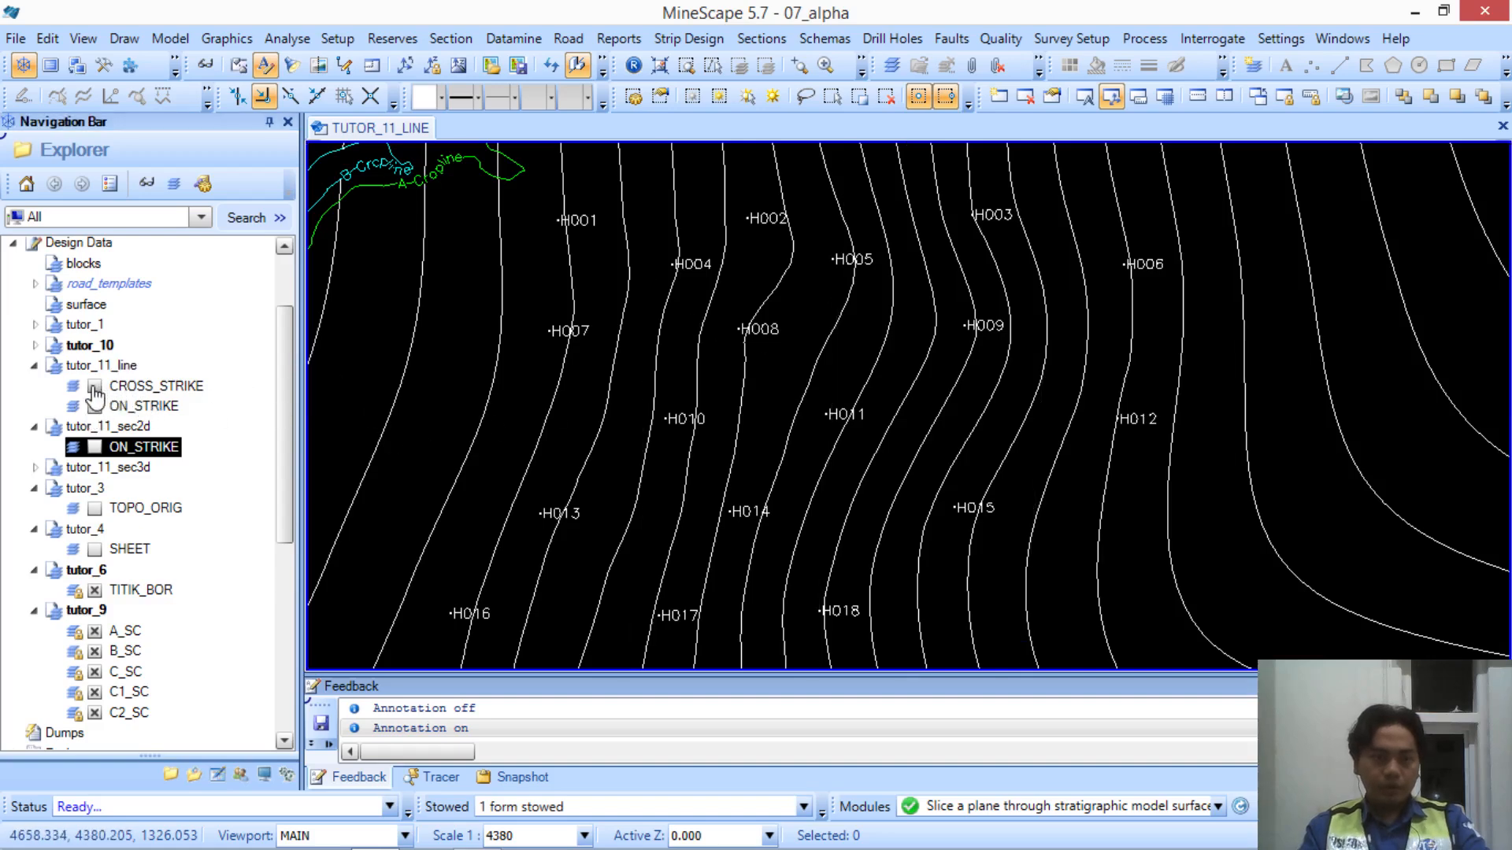
{"action": "left_click", "coordinate": [94, 386]}
{"action": "middle_click_drag", "start_coordinate": [844, 291], "coordinate": [874, 561]}
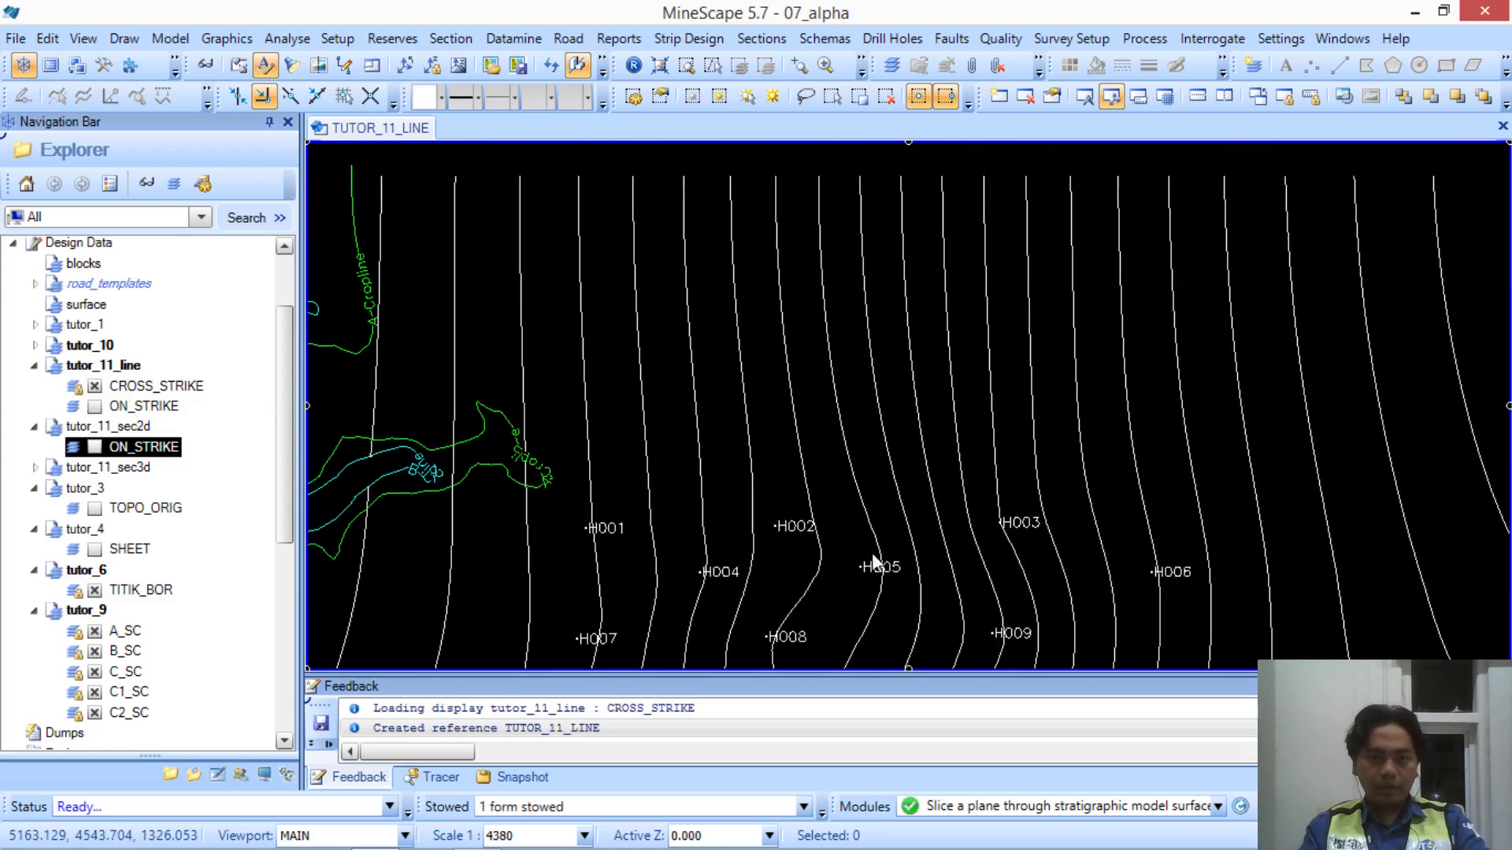
{"action": "scroll", "coordinate": [847, 444], "scroll_direction": "down", "scroll_amount": 1}
{"action": "middle_click_drag", "start_coordinate": [840, 456], "coordinate": [838, 248]}
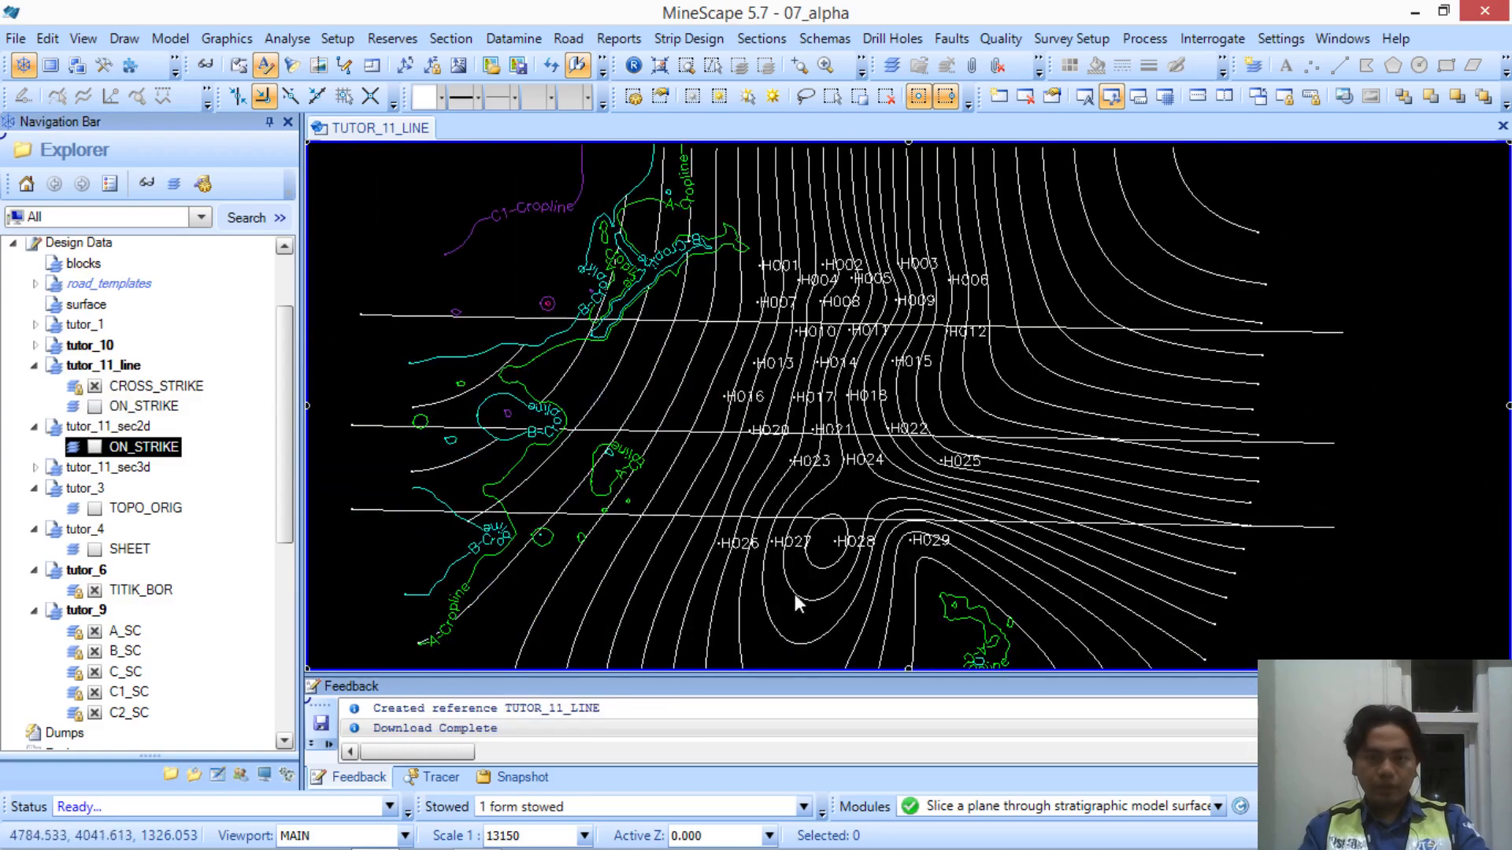
Restore the stowed strat_slice form and change its default output layer to Cross_Strike
{"action": "left_click", "coordinate": [799, 808]}
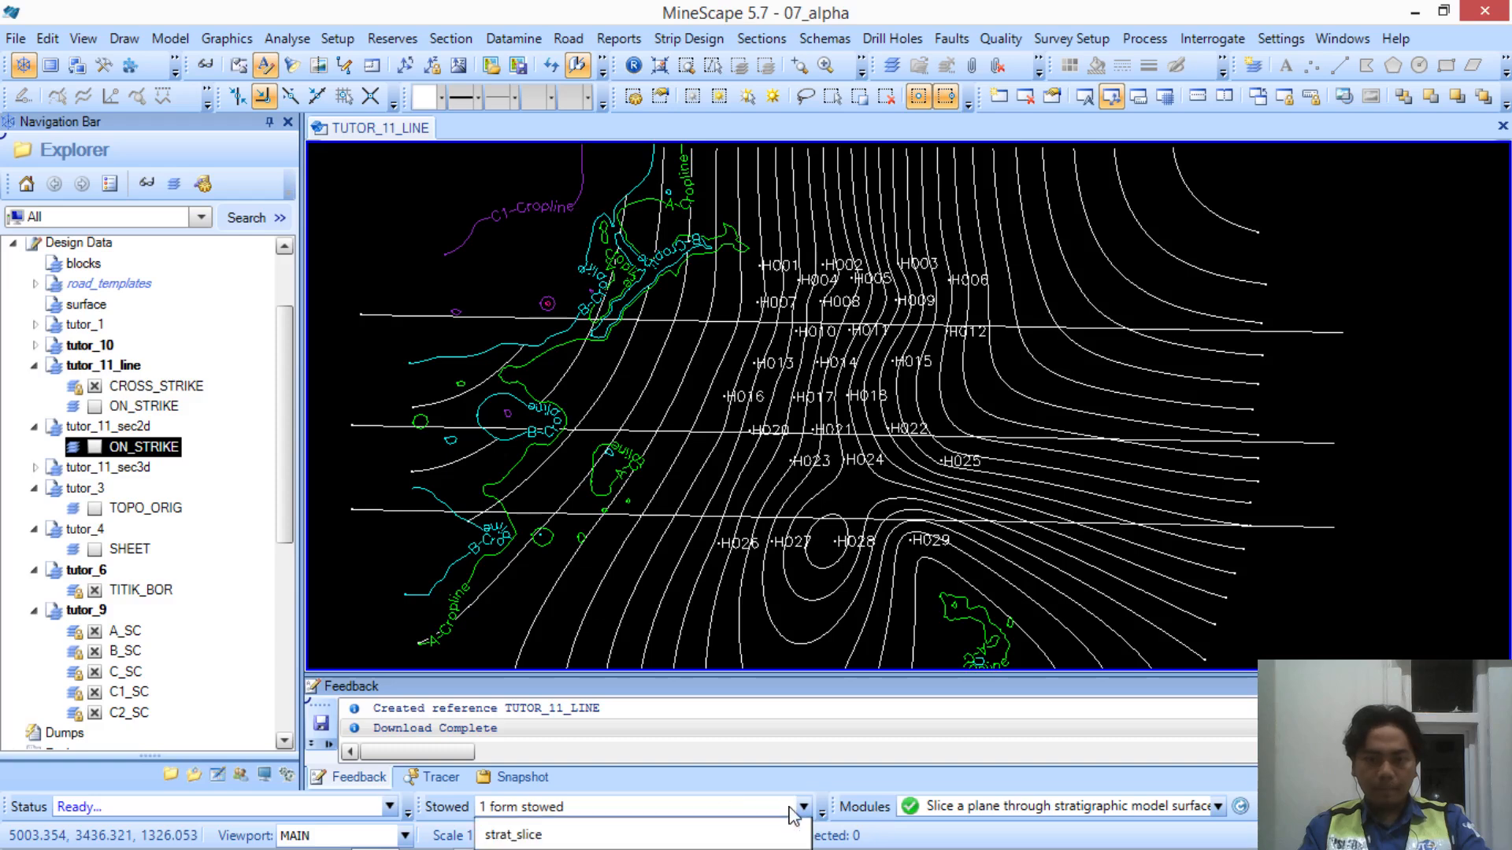
{"action": "left_click", "coordinate": [740, 827]}
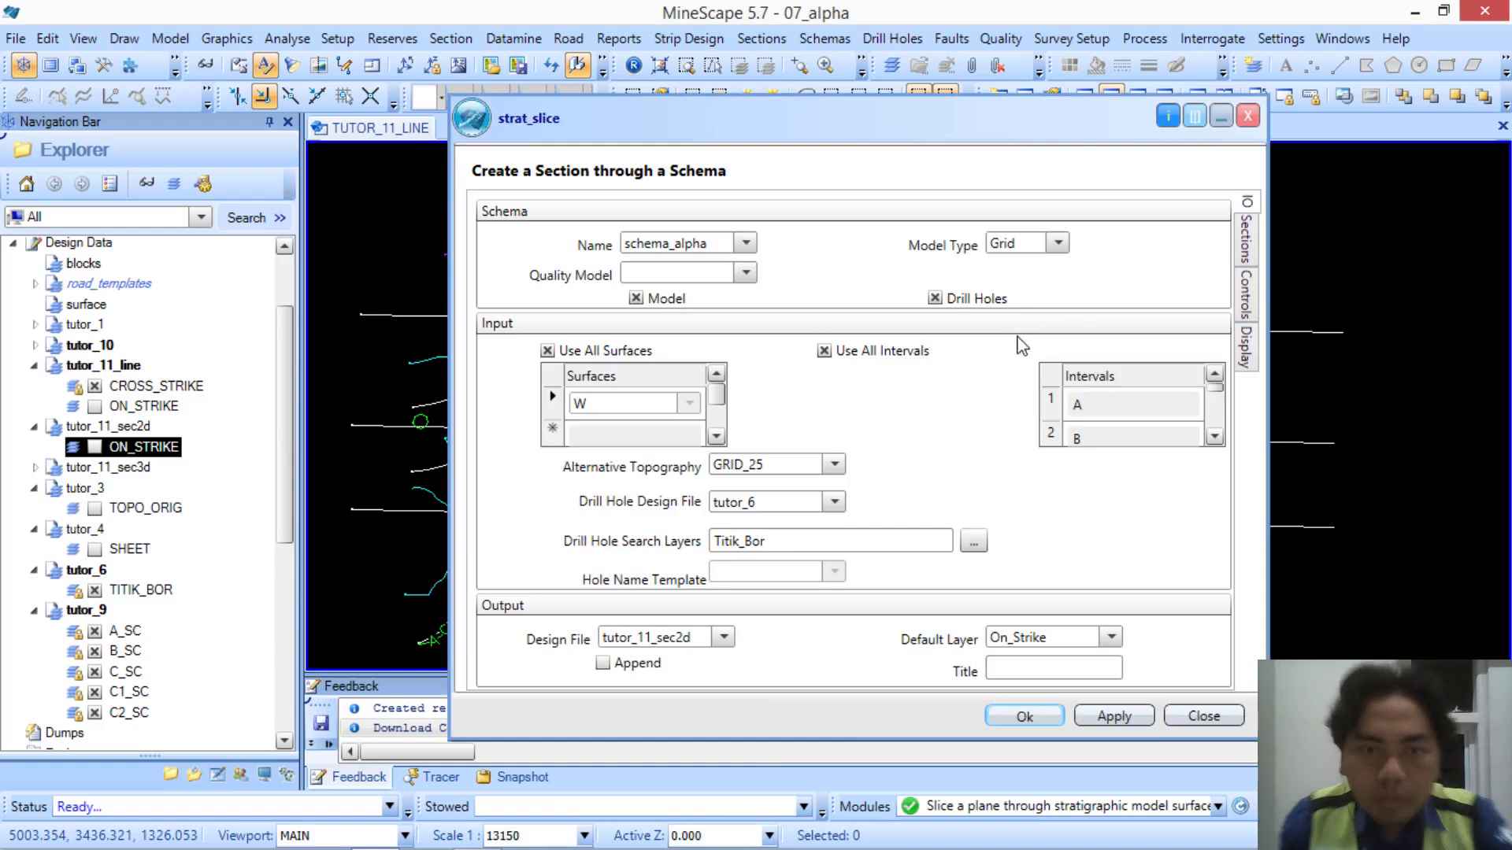
{"action": "left_click", "coordinate": [1017, 638]}
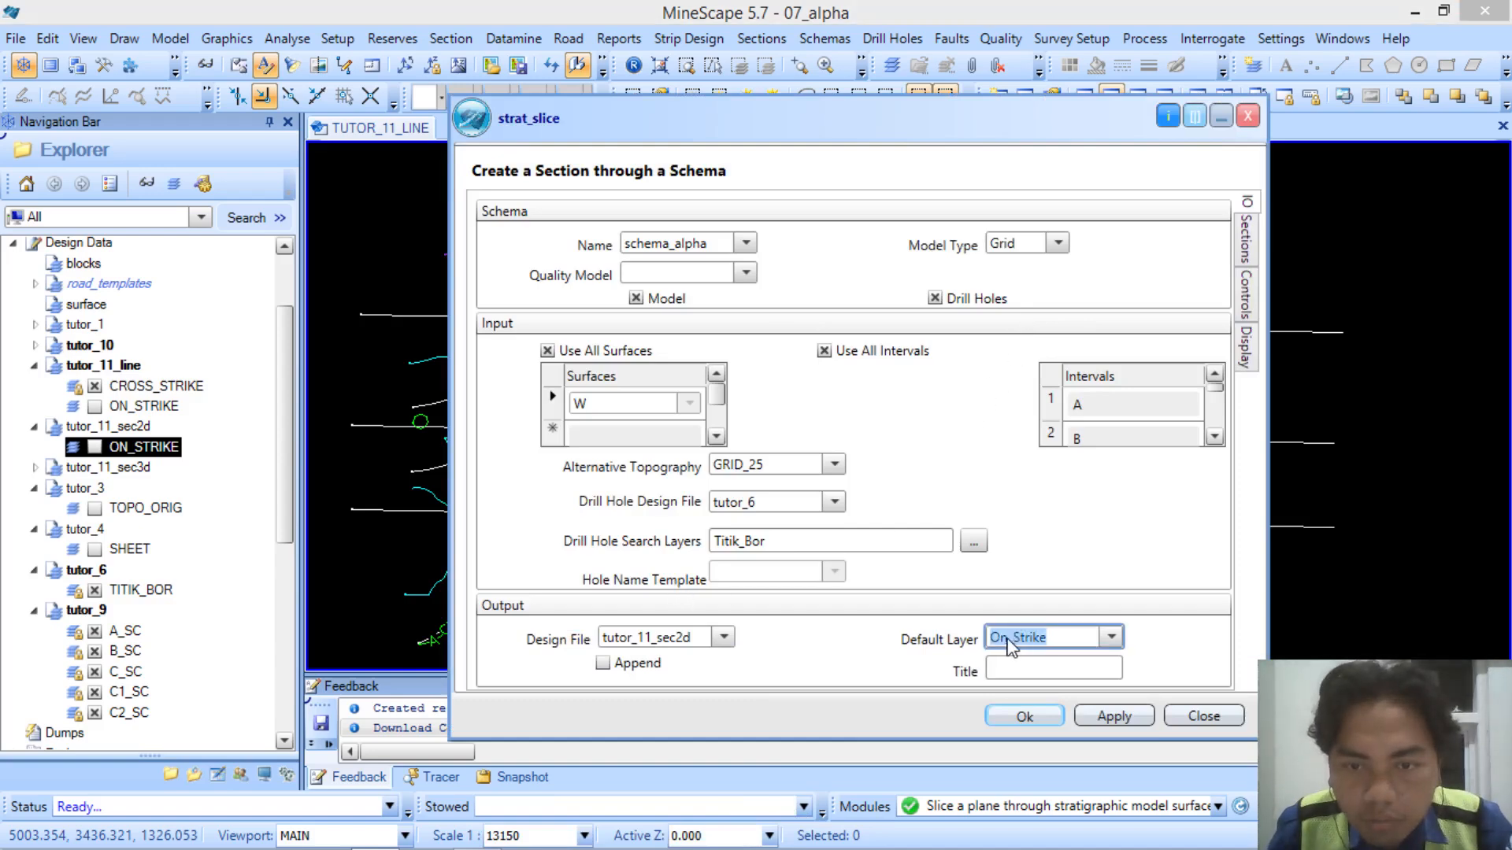
{"action": "left_click", "coordinate": [1010, 642]}
{"action": "key", "text": "BackSpace"}
{"action": "key", "text": "BackSpace"}
{"action": "key", "text": "BackSpace"}
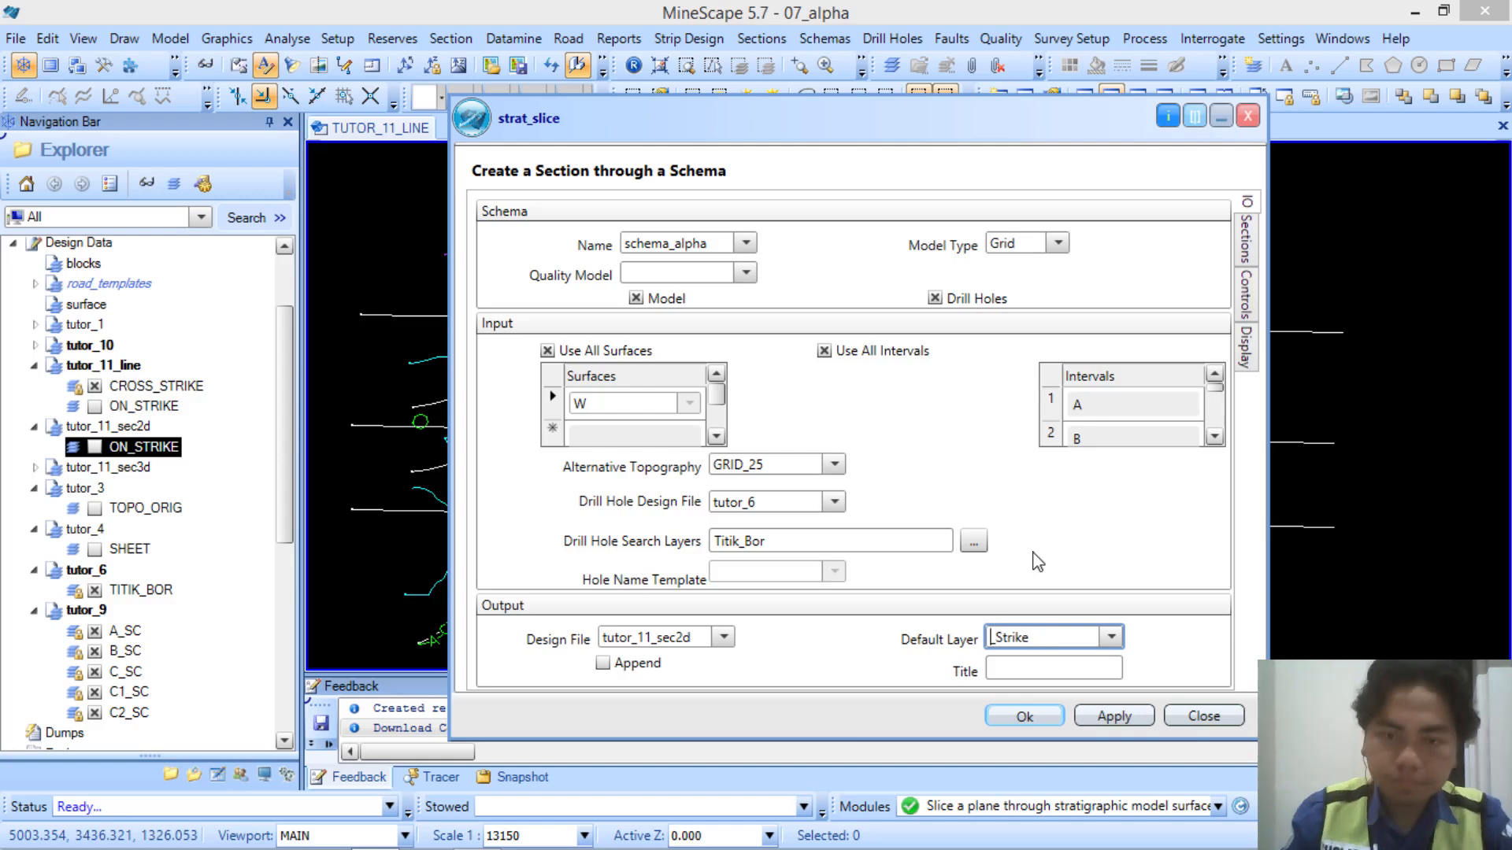
{"action": "type", "text": "cross"}
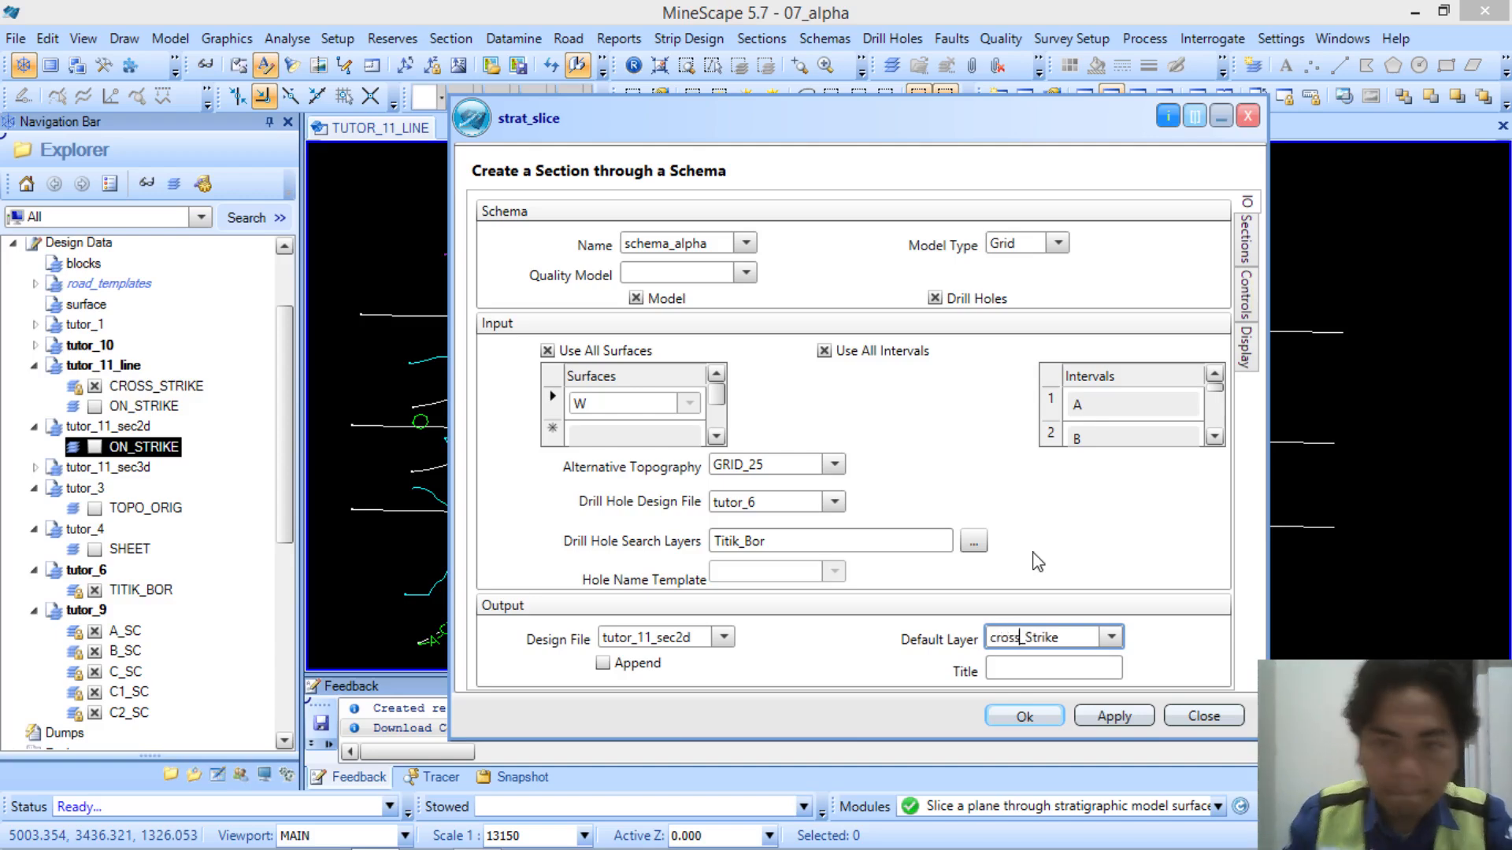
Delete the three on-strike line IDs from the form's section line table
{"action": "left_click", "coordinate": [1246, 238]}
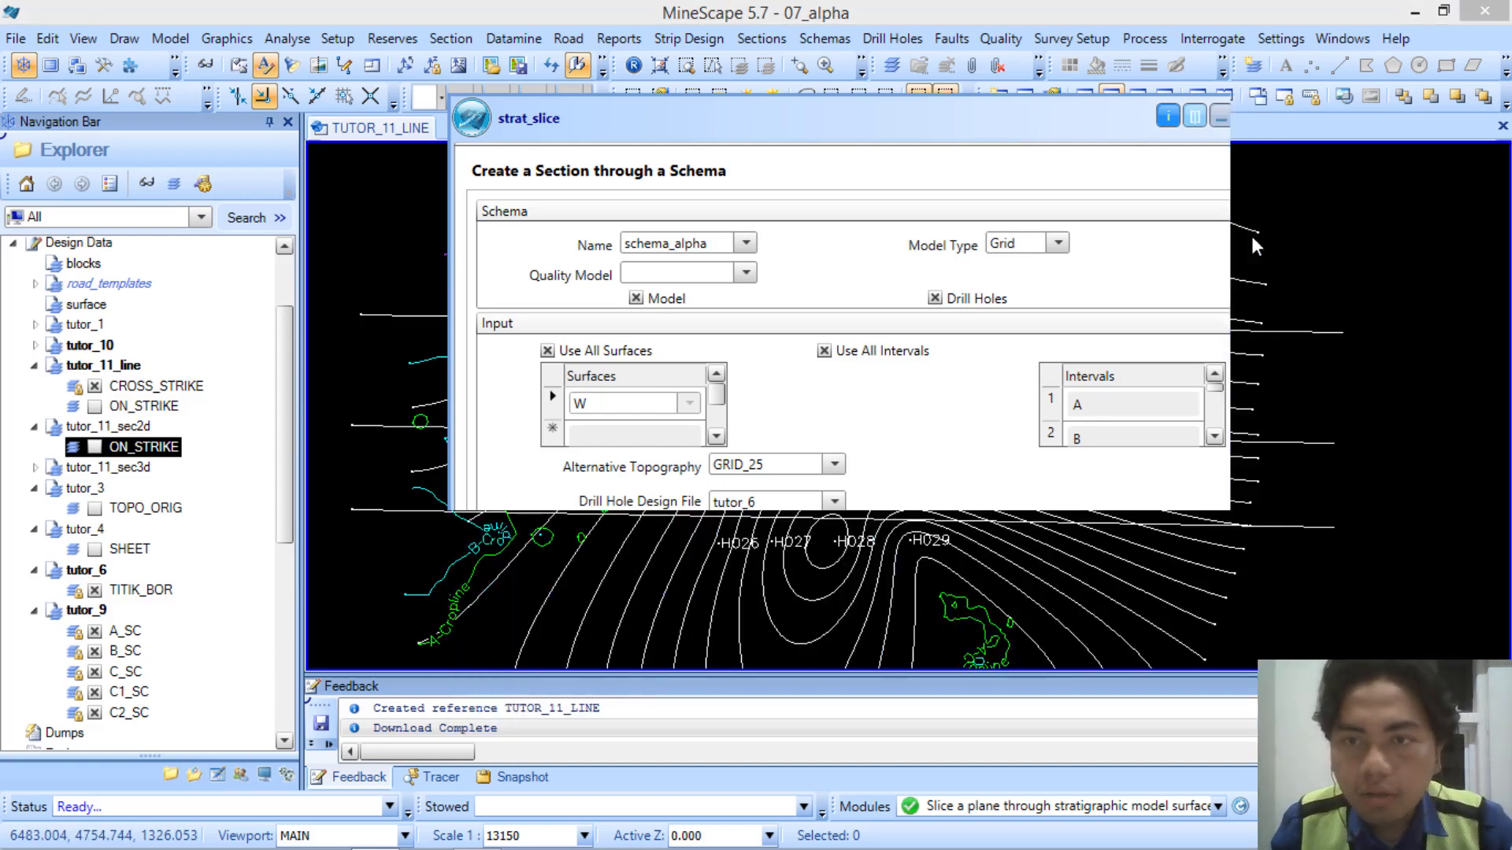
{"action": "left_click", "coordinate": [543, 300]}
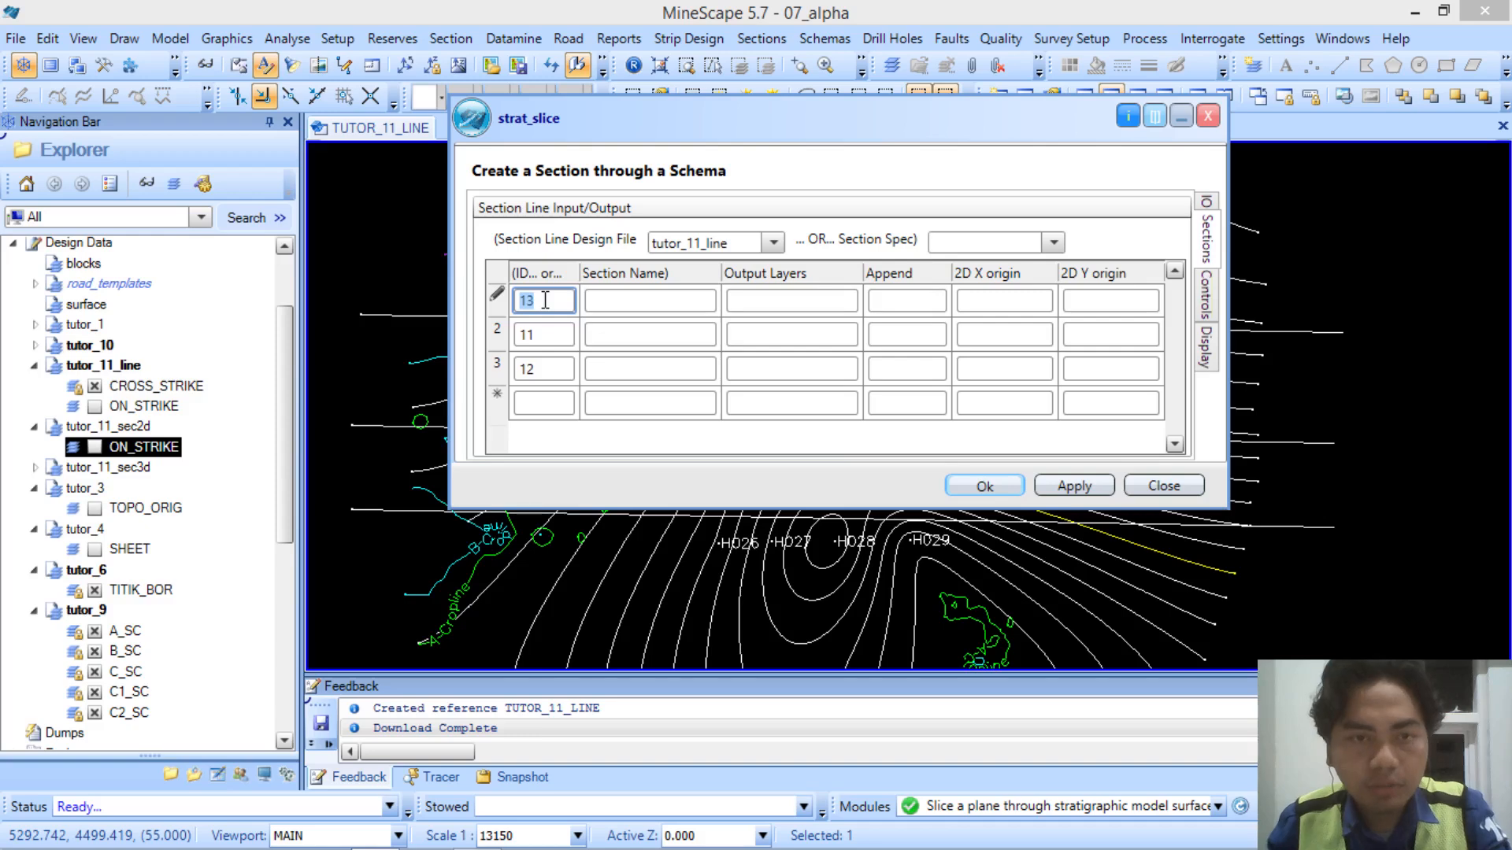
{"action": "key", "text": "ctrl+Delete"}
{"action": "left_click", "coordinate": [545, 300]}
{"action": "key", "text": "ctrl+Delete"}
{"action": "left_click", "coordinate": [545, 300]}
{"action": "key", "text": "ctrl+Delete"}
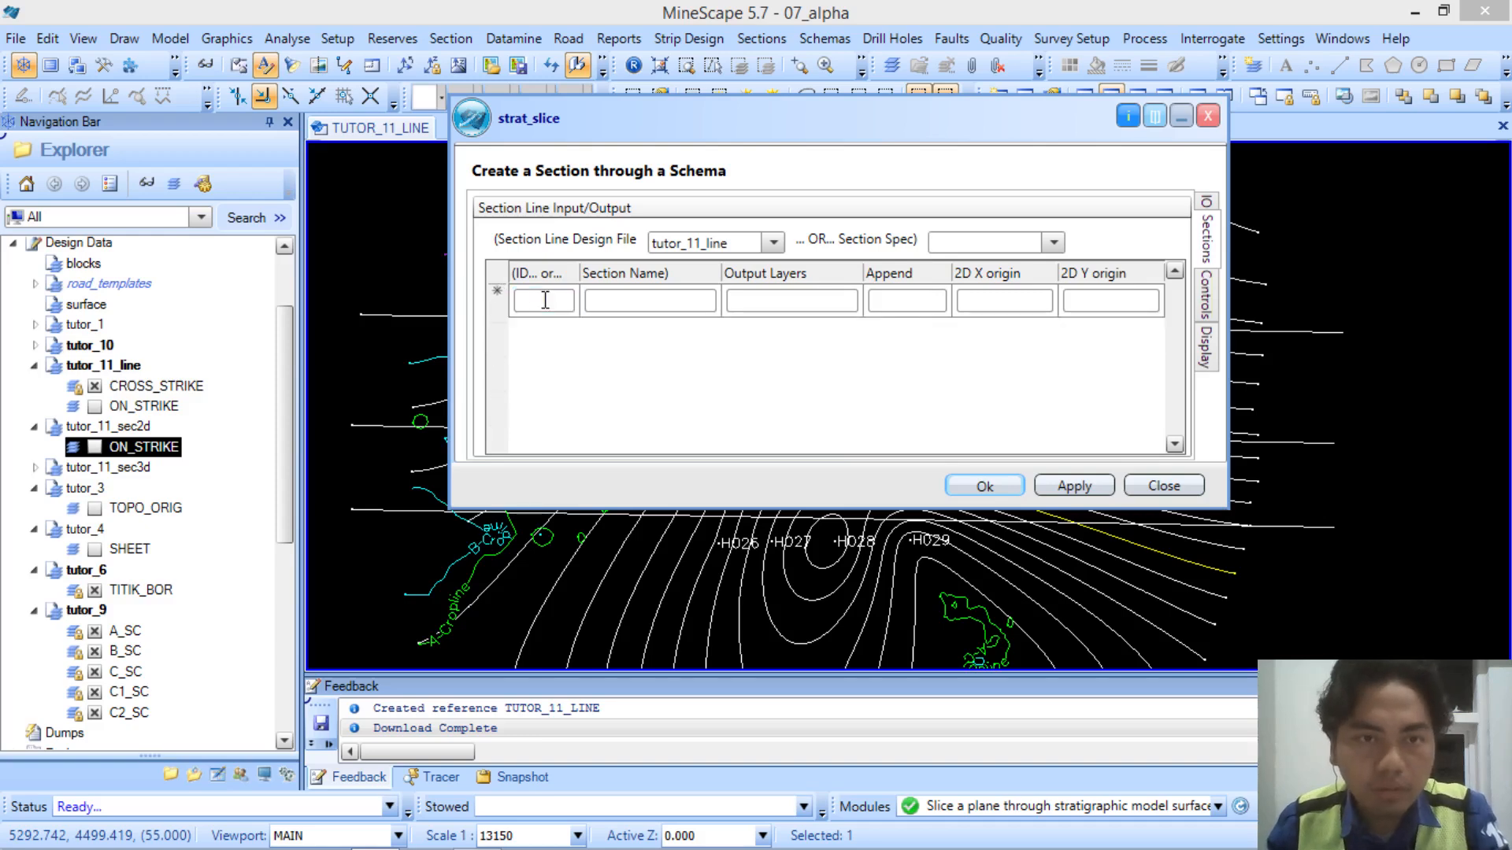
Select the three cross-strike lines in the drawing and enter them as section line IDs 14, 15 and 16
{"action": "left_click_drag", "start_coordinate": [840, 113], "coordinate": [1087, 137]}
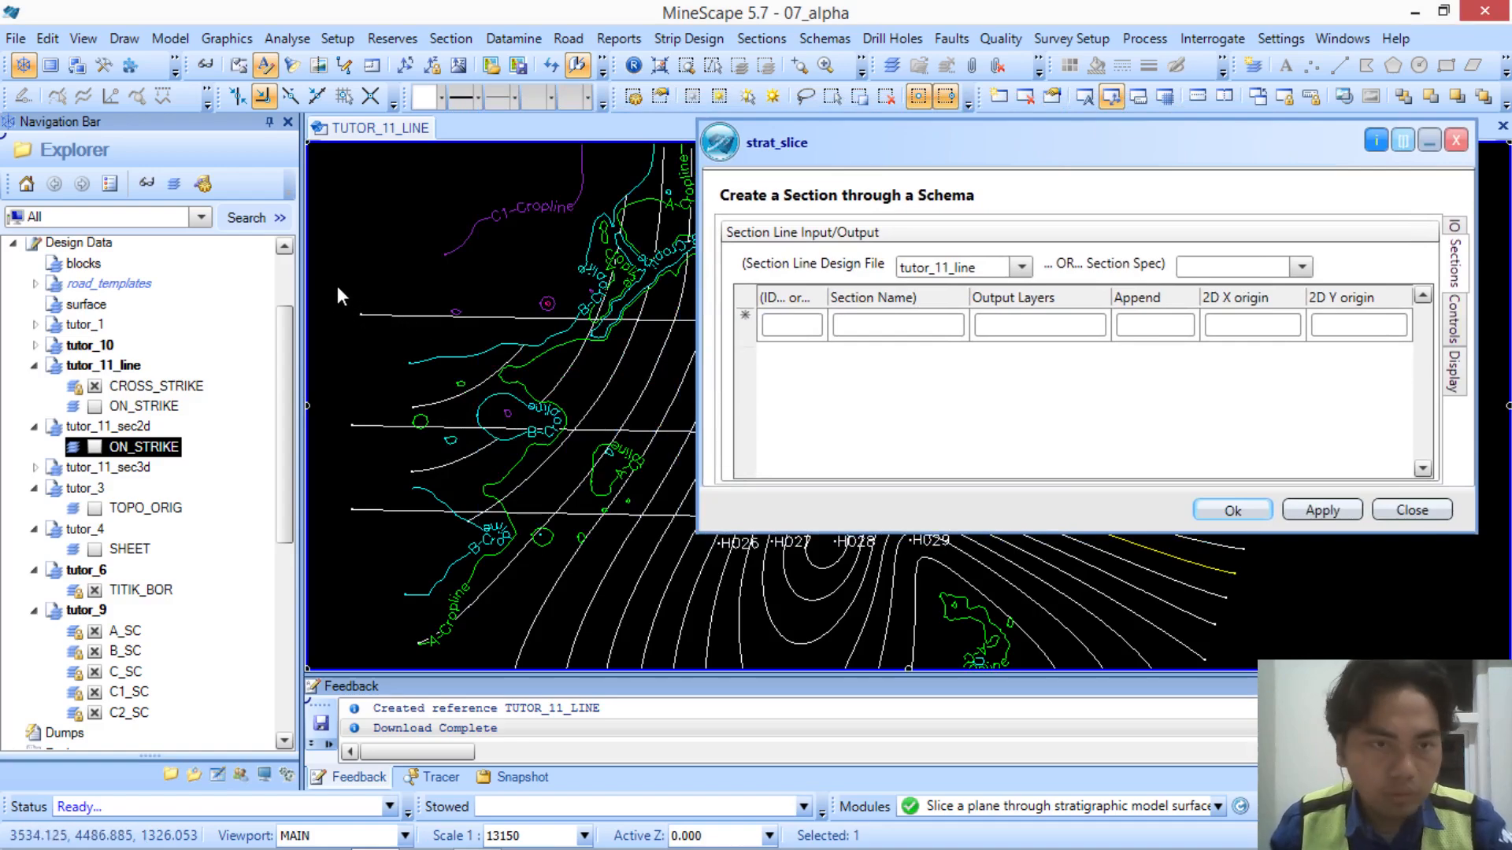
{"action": "left_click_drag", "start_coordinate": [331, 276], "coordinate": [370, 532]}
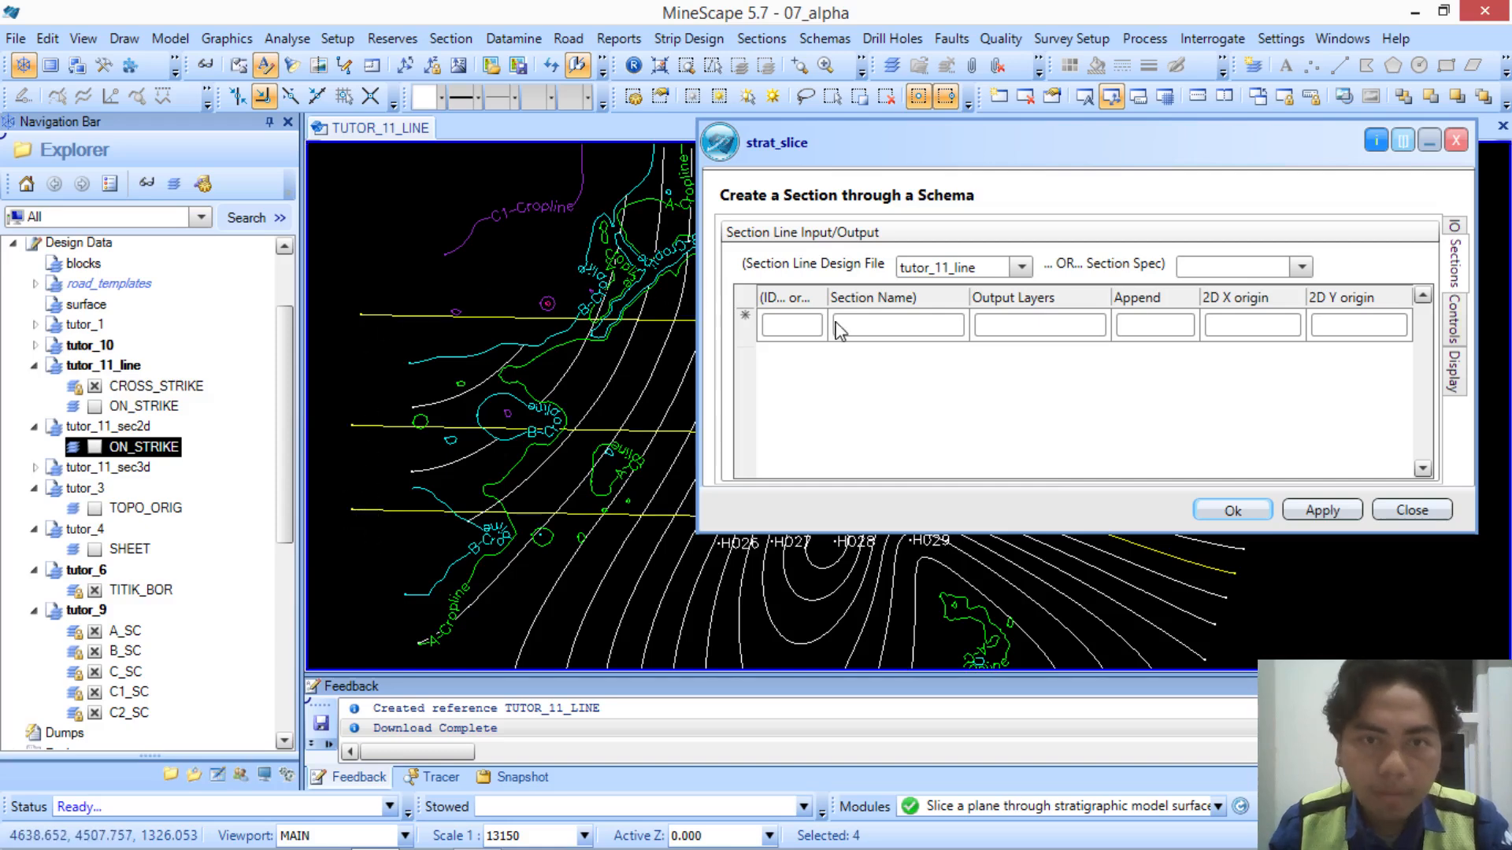
{"action": "left_click", "coordinate": [793, 323]}
{"action": "right_click", "coordinate": [791, 324]}
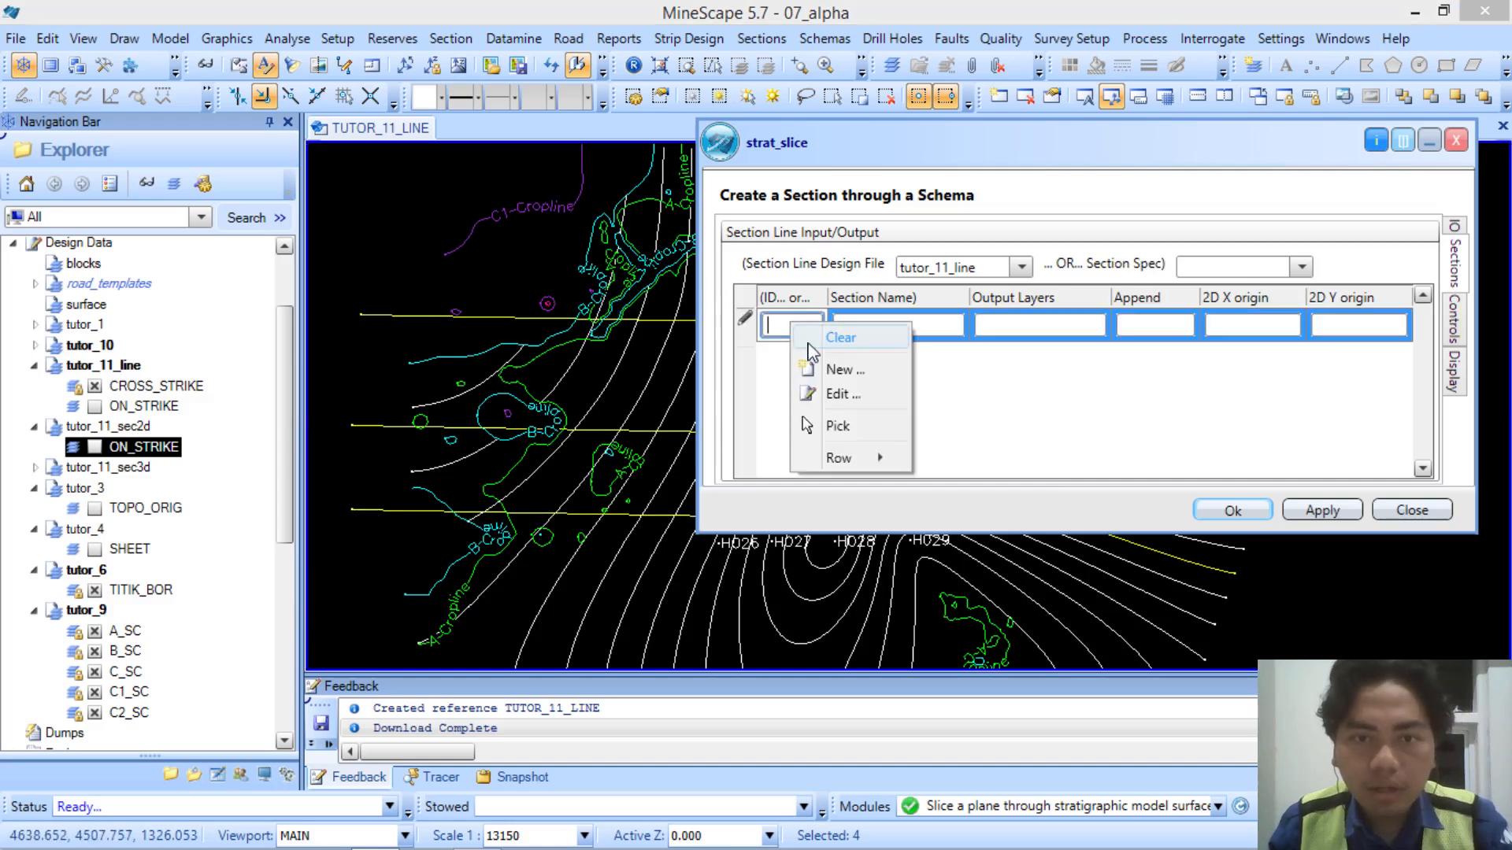
{"action": "mouse_move", "coordinate": [841, 459]}
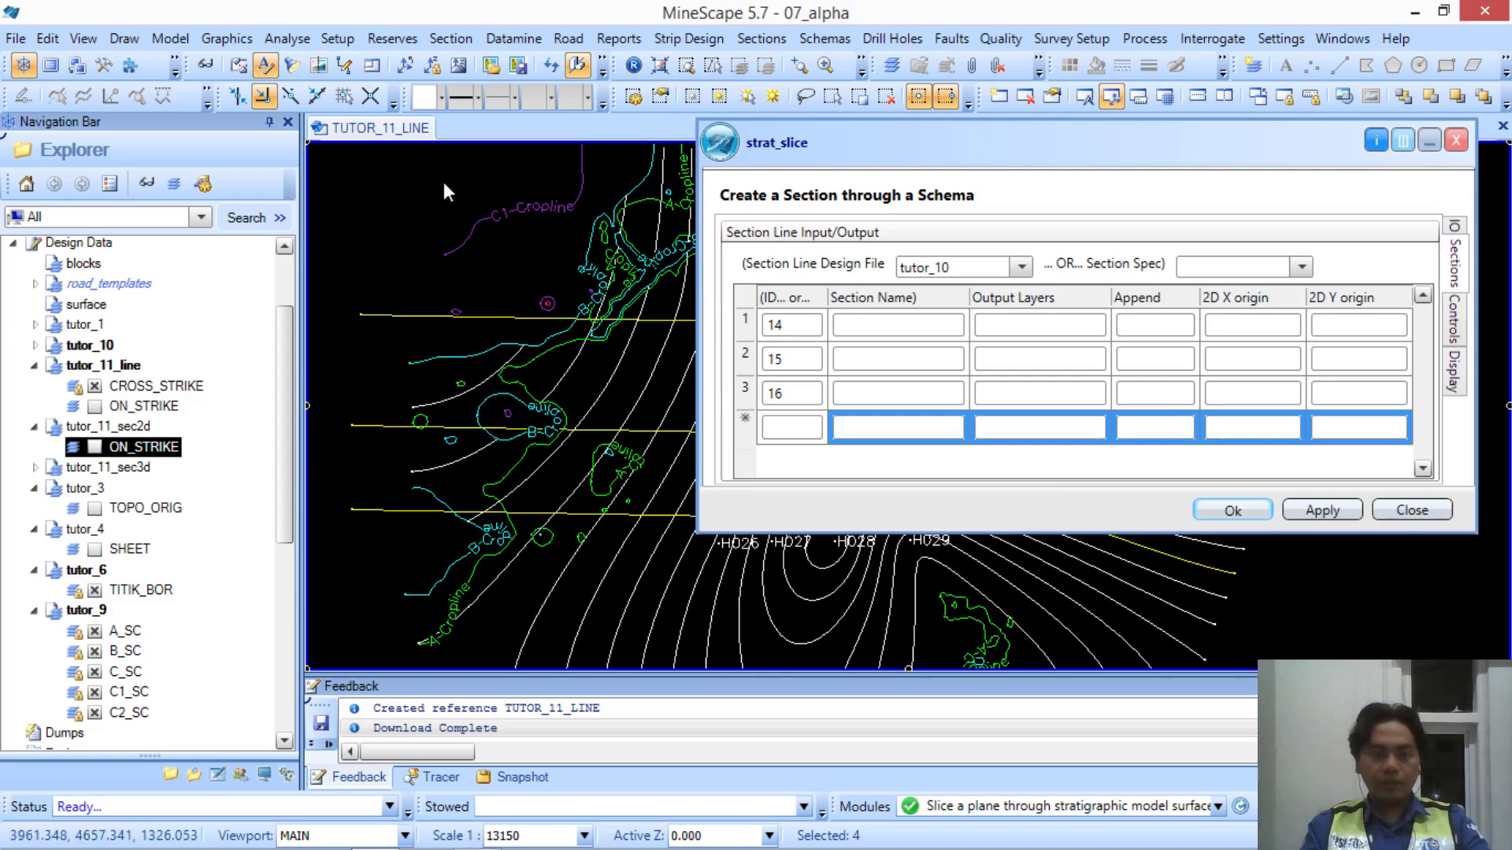
Generate the cross-strike sections, stow the form, and refresh the tutor_11_sec2d layer list
{"action": "left_click", "coordinate": [1456, 230]}
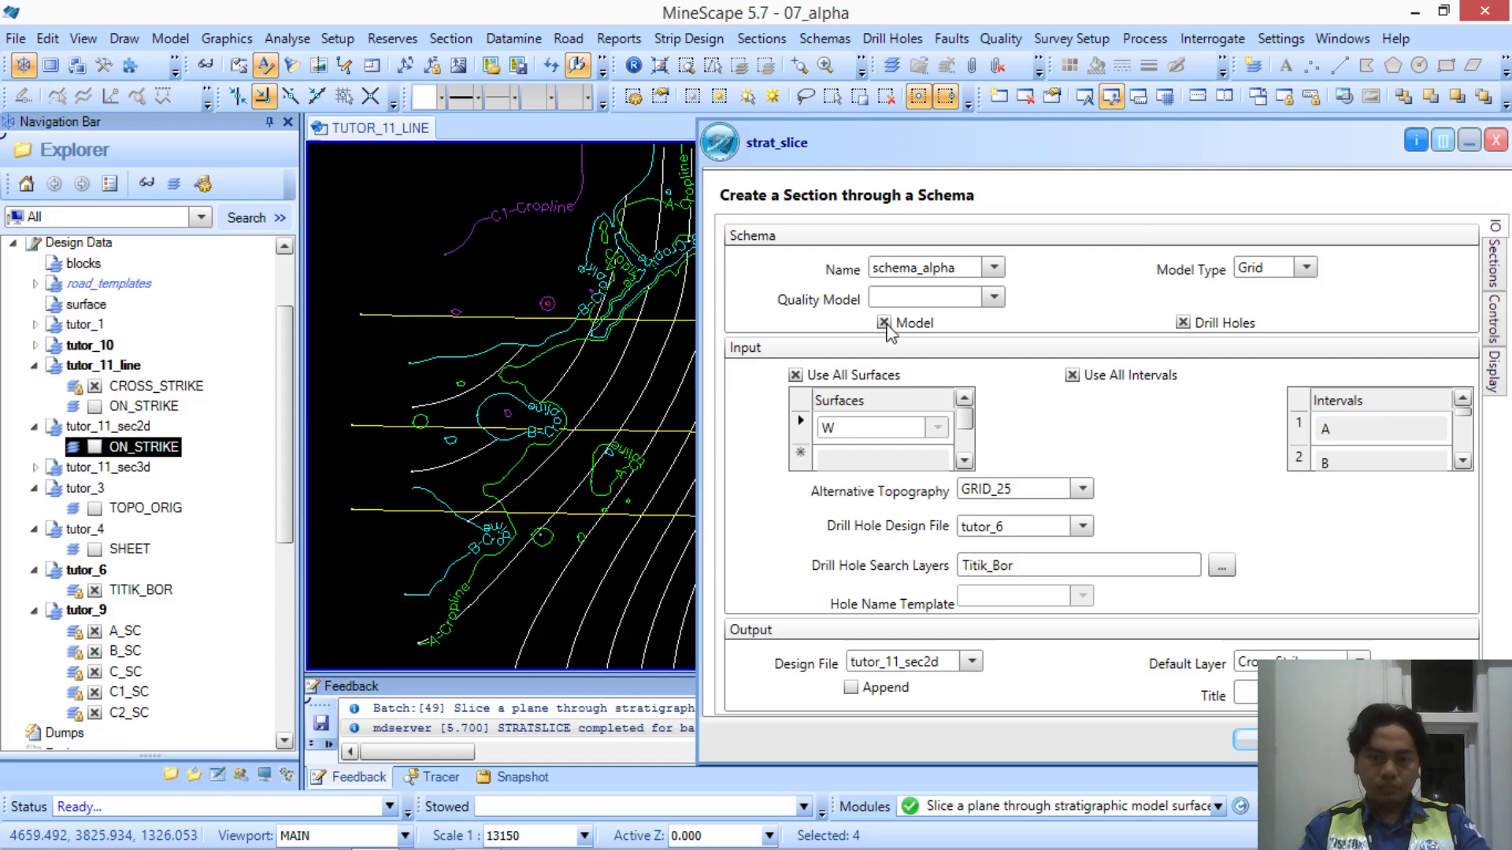
{"action": "left_click", "coordinate": [1469, 141]}
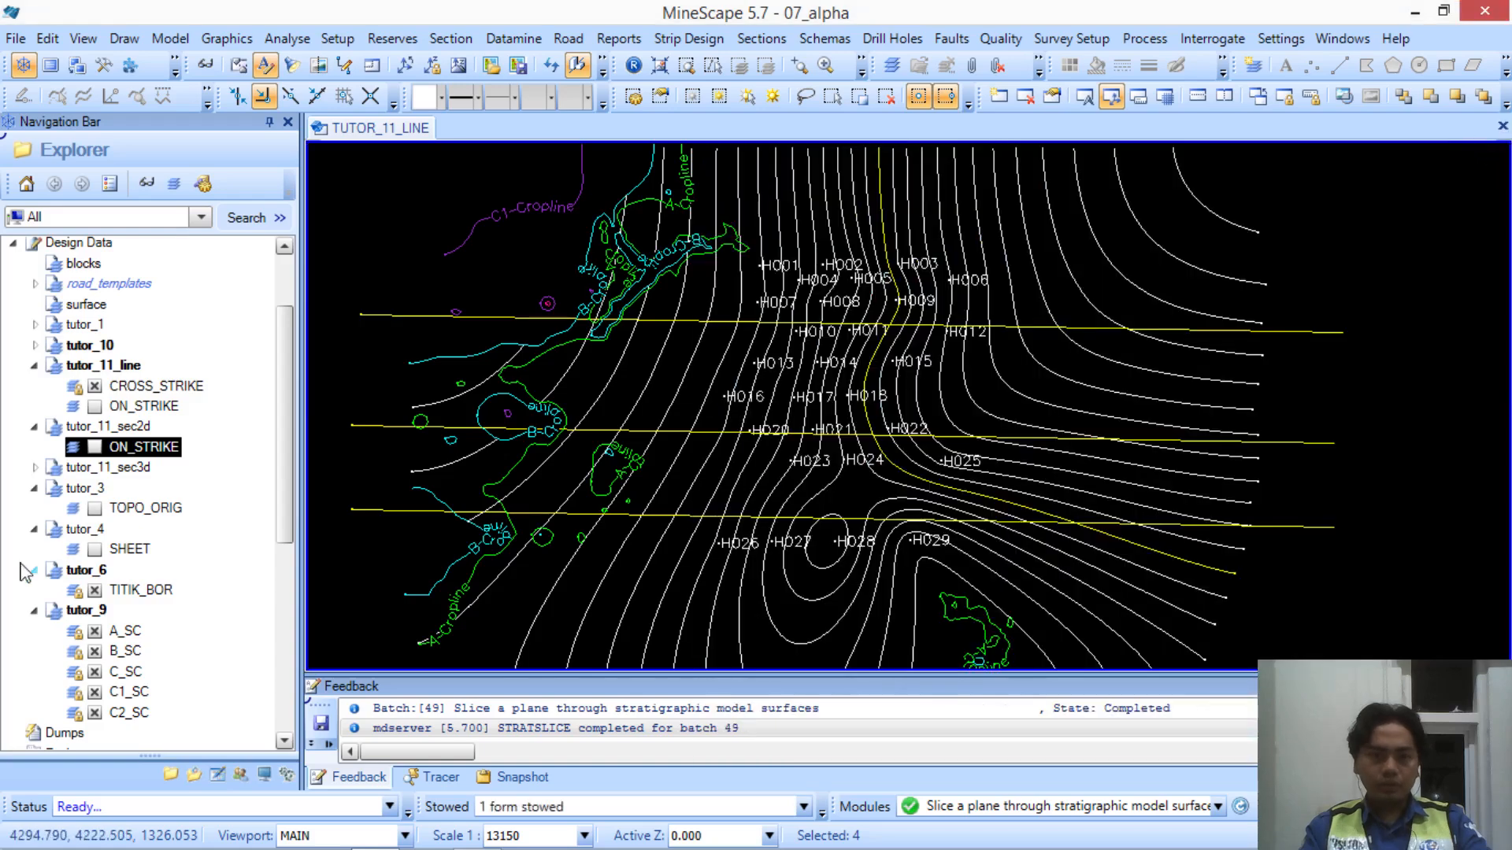
{"action": "left_click", "coordinate": [127, 431]}
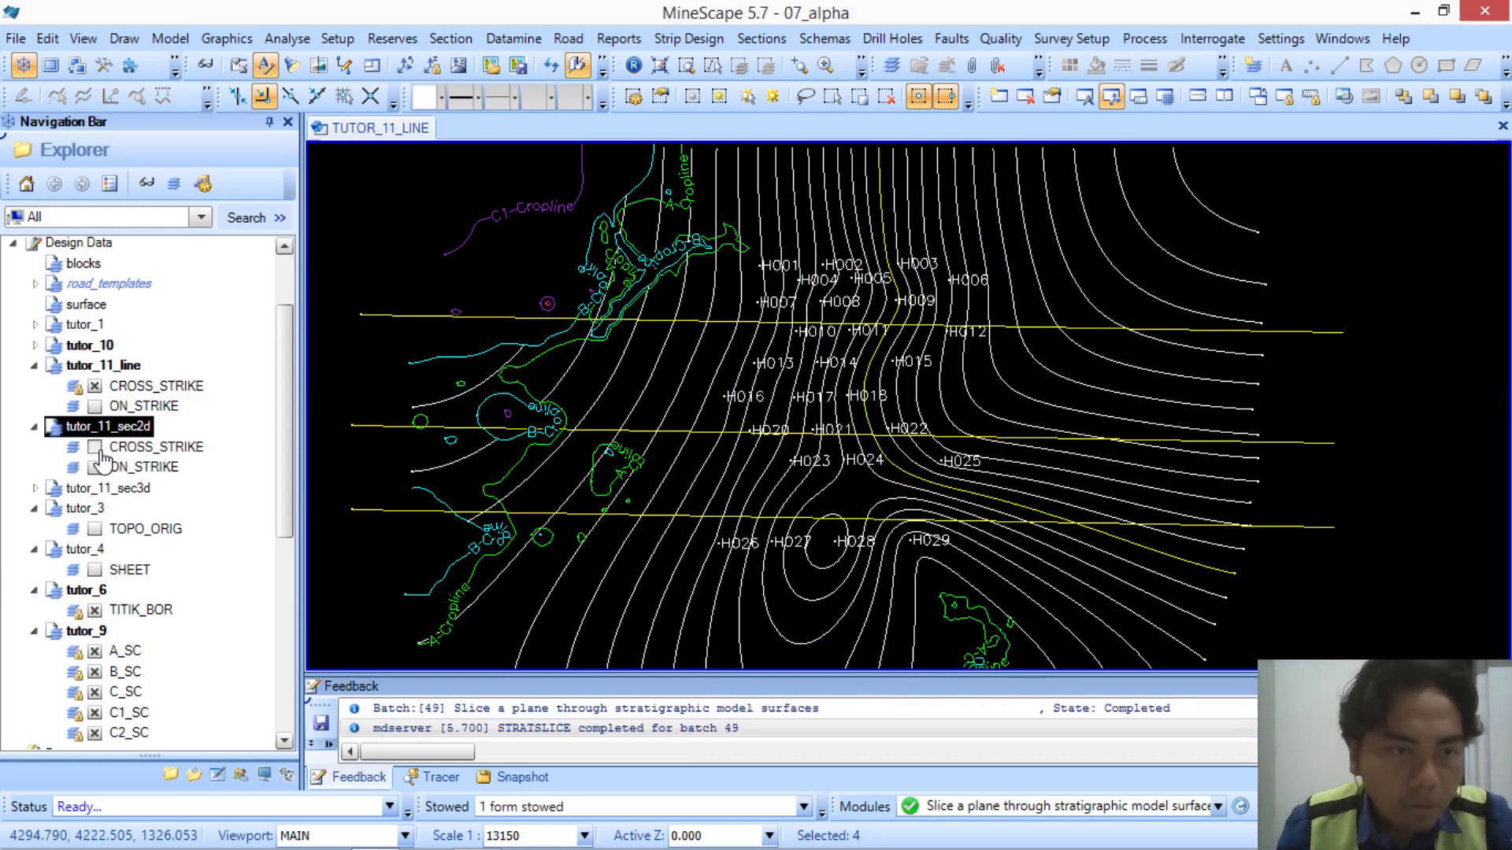
Open a new CAD window and load the CROSS_STRIKE layer of tutor_11_sec2d into it
{"action": "left_click", "coordinate": [98, 448]}
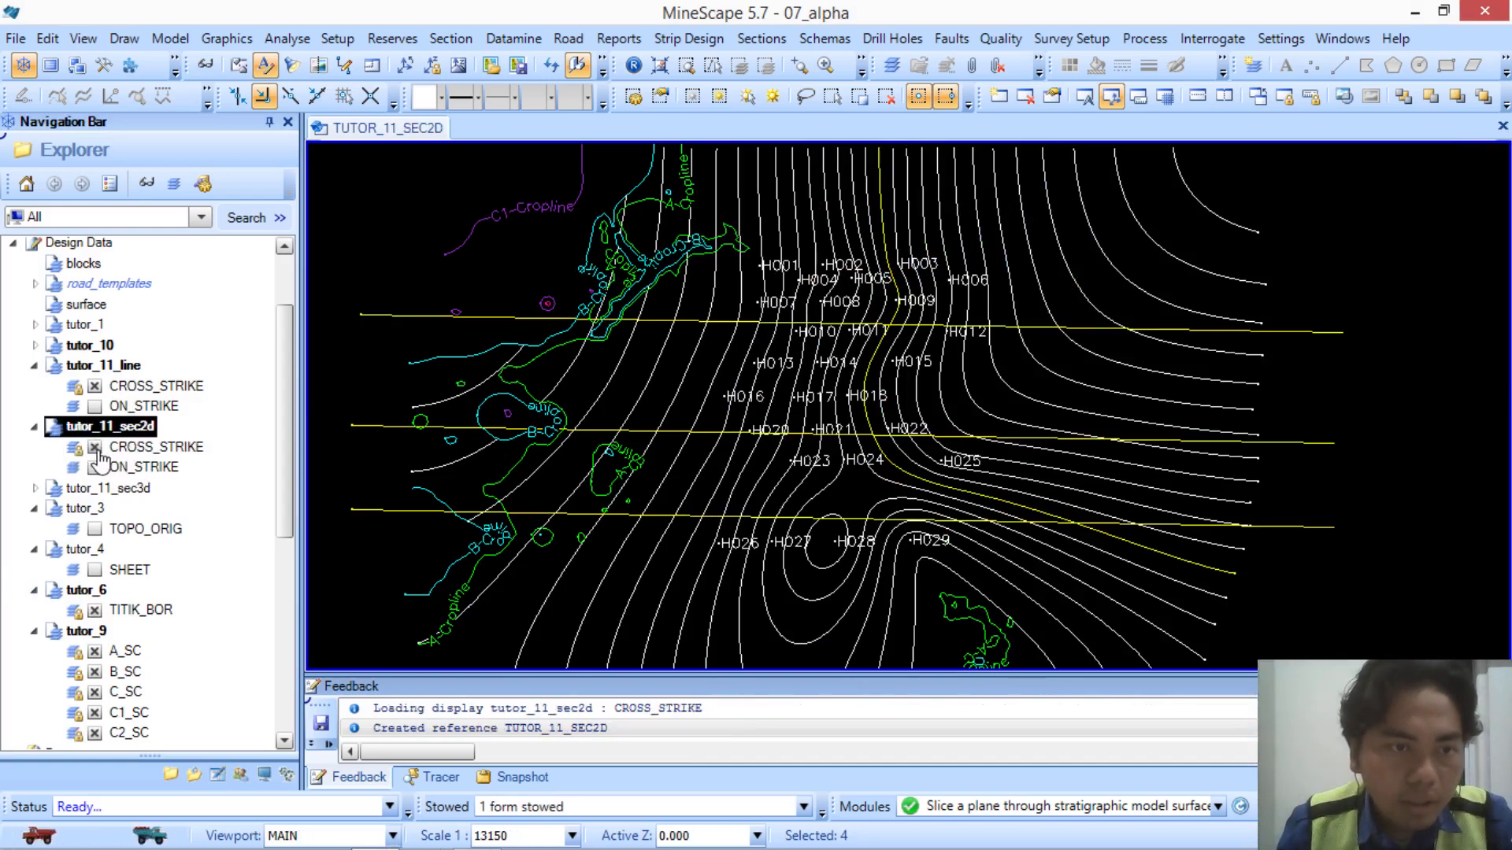
{"action": "left_click", "coordinate": [17, 38]}
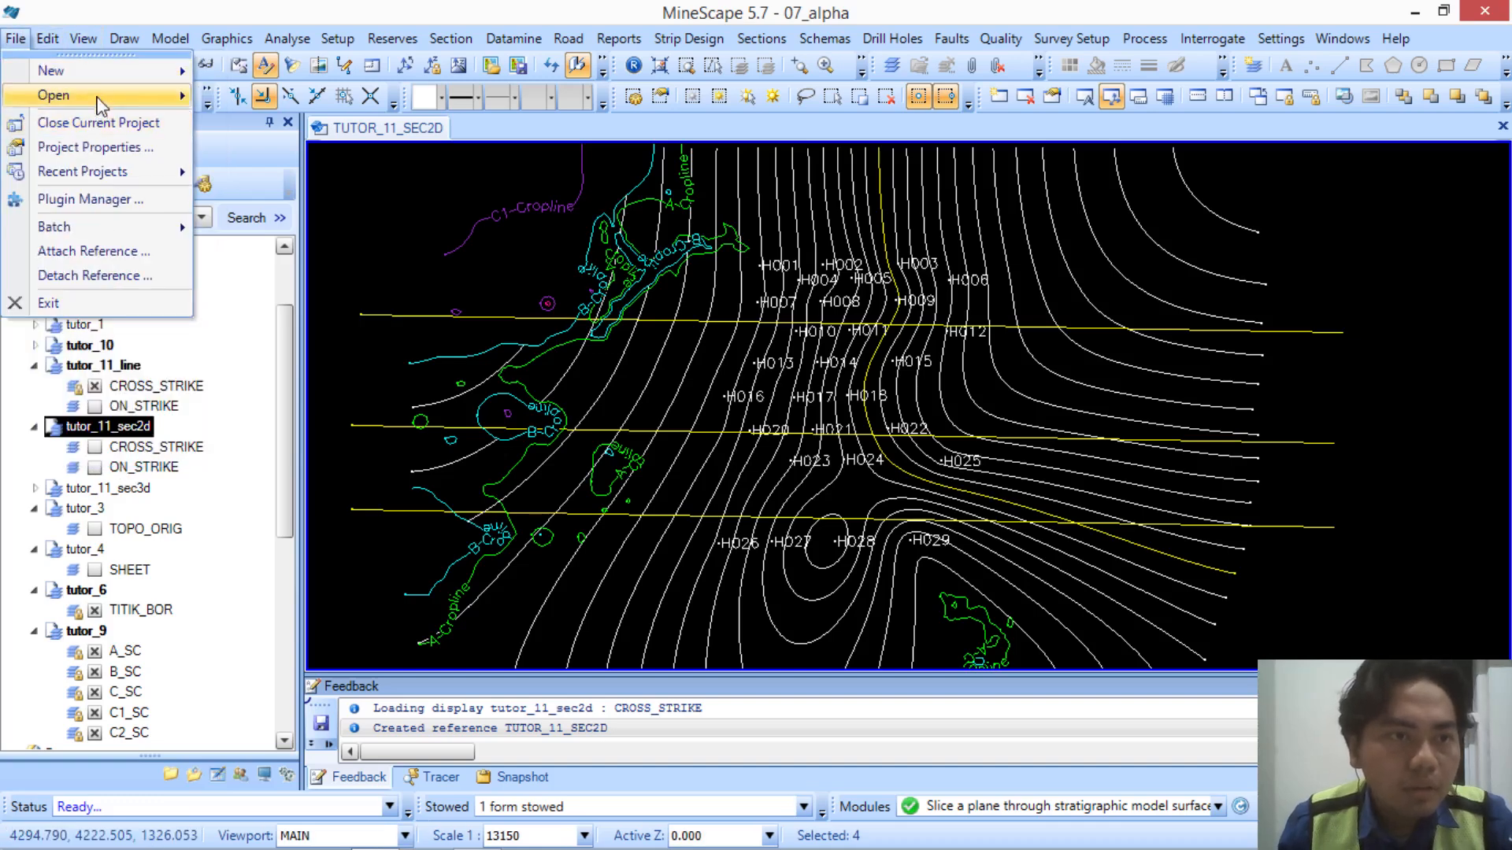
{"action": "mouse_move", "coordinate": [100, 71]}
{"action": "left_click", "coordinate": [294, 106]}
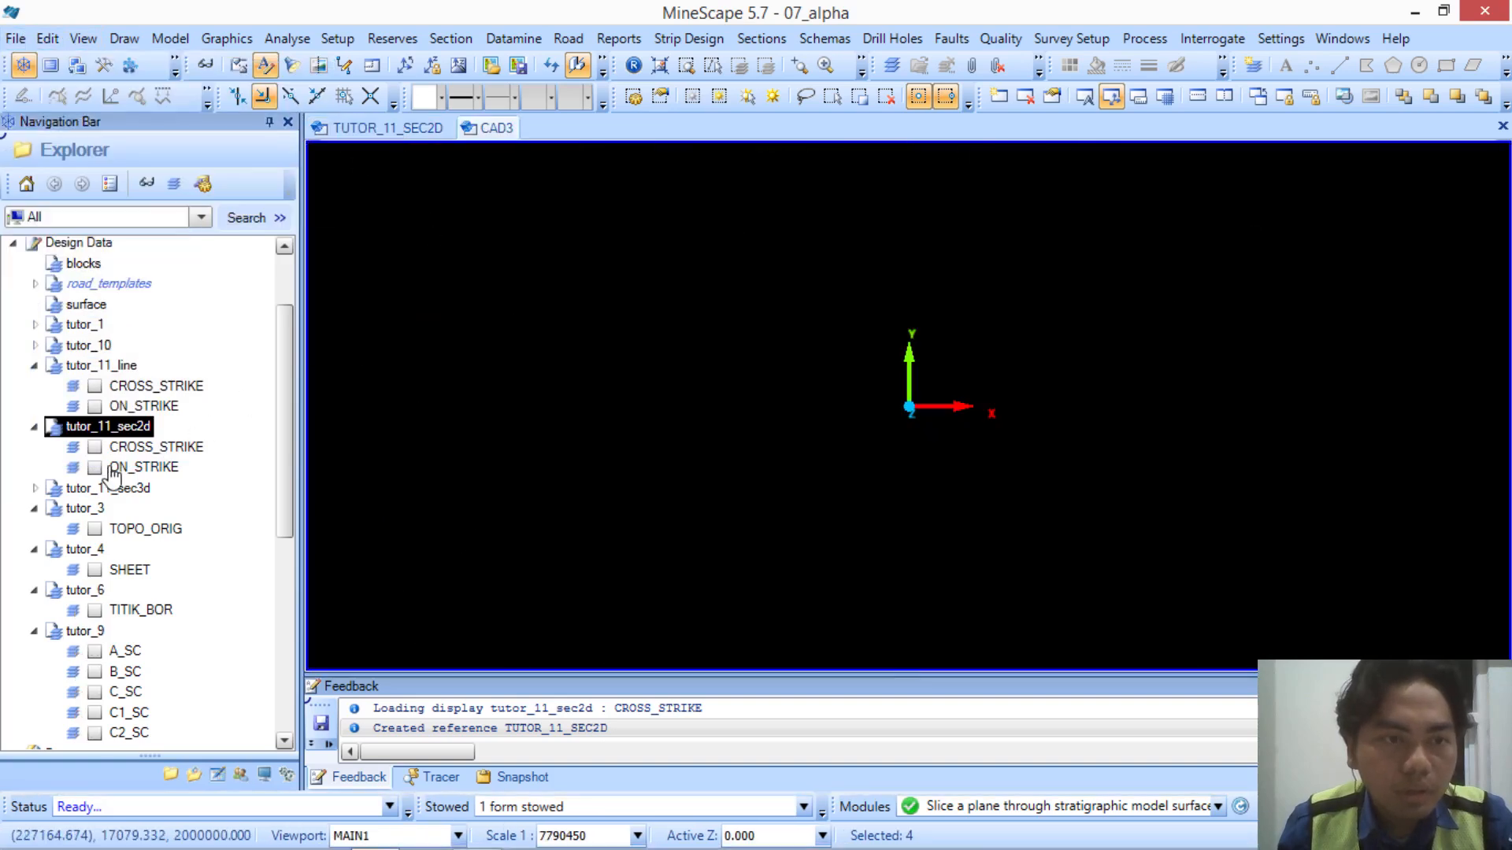
{"action": "left_click", "coordinate": [95, 447]}
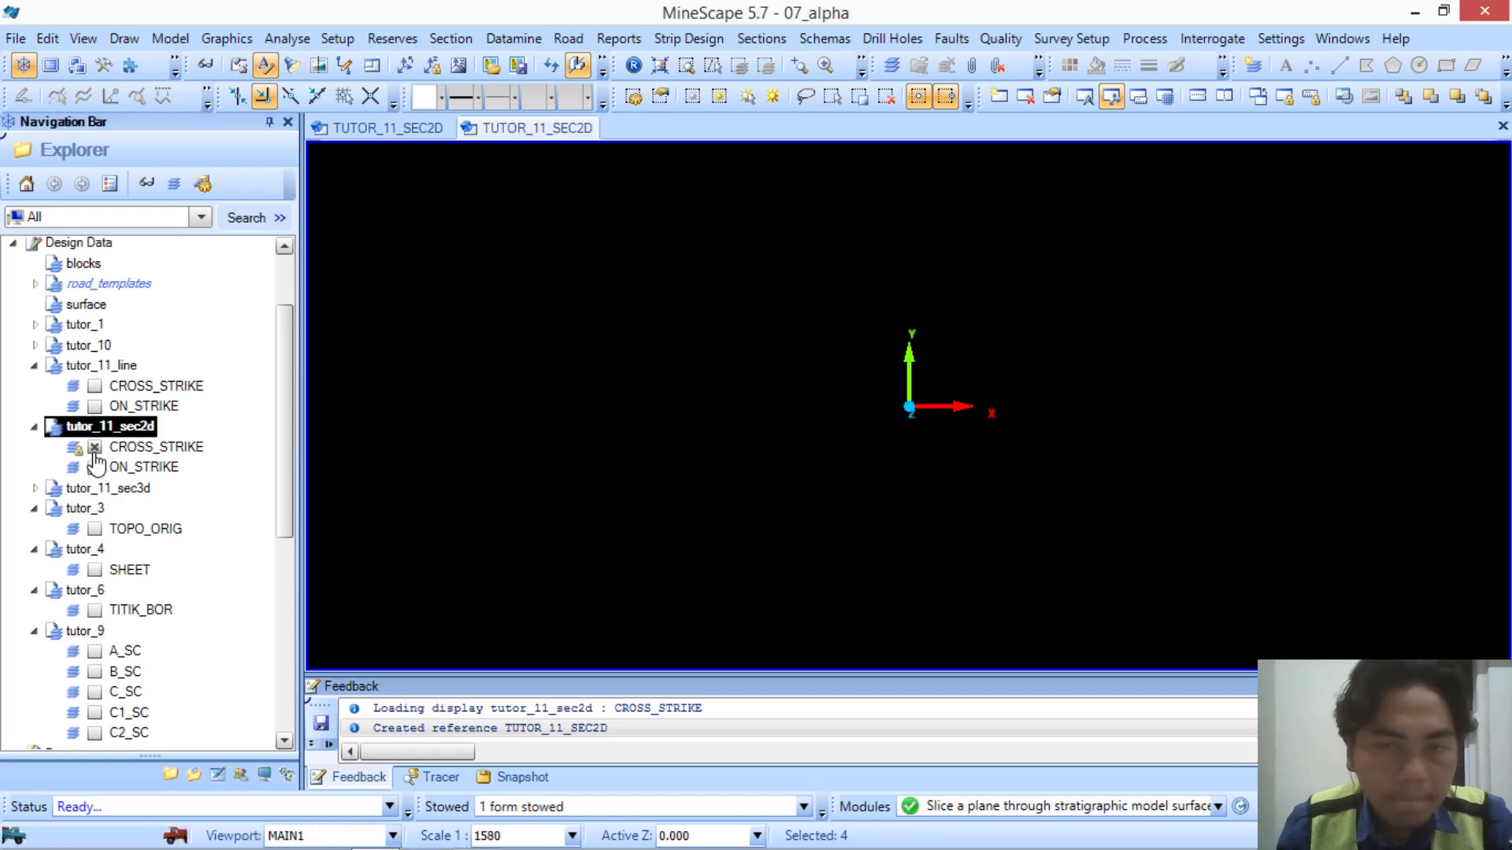
{"action": "left_click", "coordinate": [909, 404]}
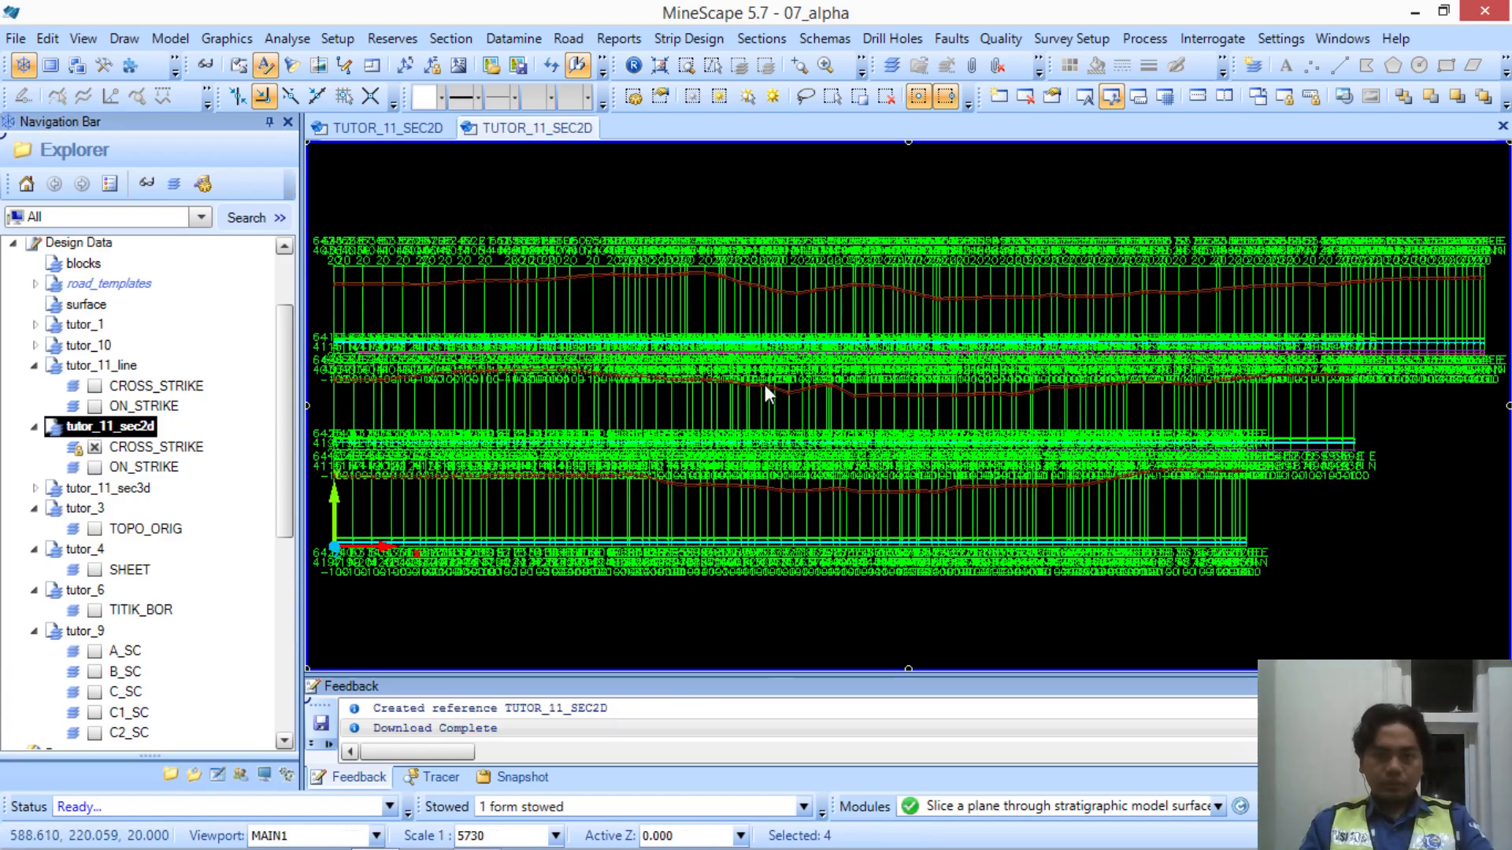
Examine the start of the upper cross-strike section and its overlap with the coordinate labels of the section below
{"action": "scroll", "coordinate": [619, 336], "scroll_direction": "up", "scroll_amount": 2}
{"action": "scroll", "coordinate": [668, 379], "scroll_direction": "down", "scroll_amount": 1}
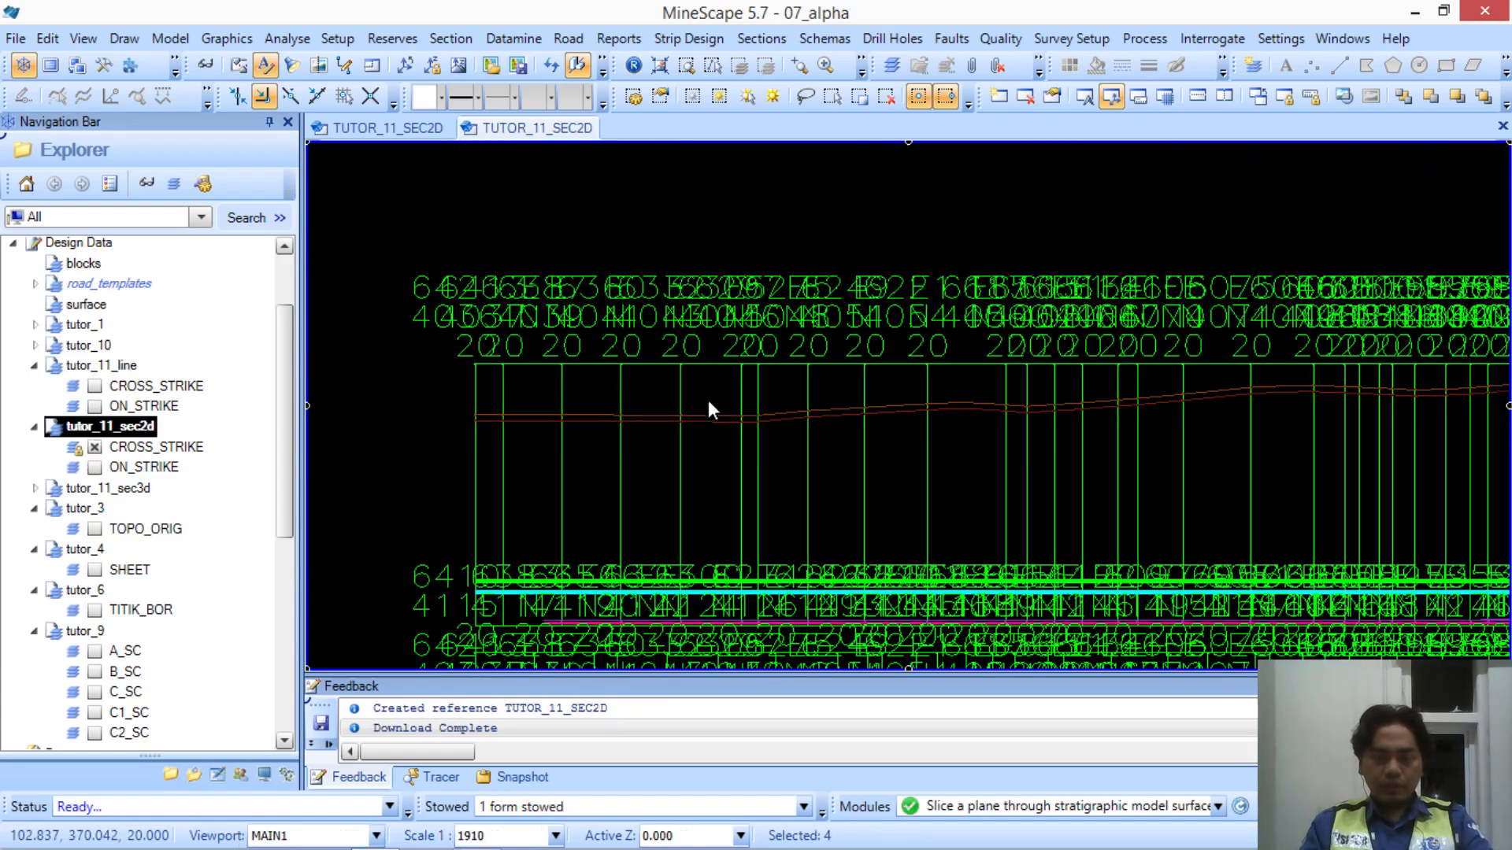
{"action": "middle_click_drag", "start_coordinate": [864, 556], "coordinate": [885, 218]}
{"action": "scroll", "coordinate": [763, 314], "scroll_direction": "up", "scroll_amount": 1}
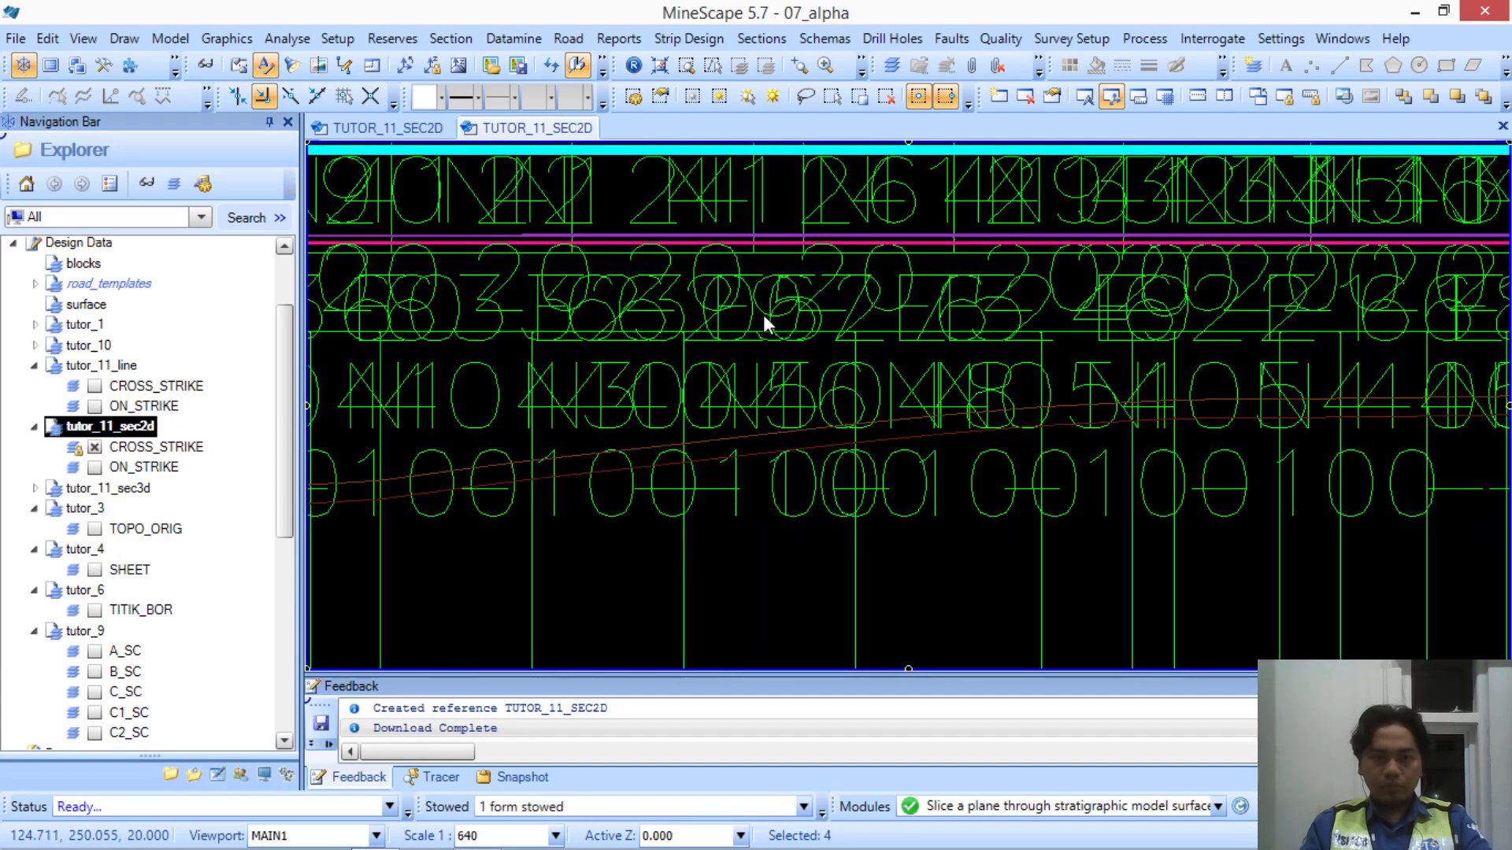
{"action": "scroll", "coordinate": [764, 315], "scroll_direction": "down", "scroll_amount": 1}
{"action": "scroll", "coordinate": [863, 515], "scroll_direction": "down", "scroll_amount": 1}
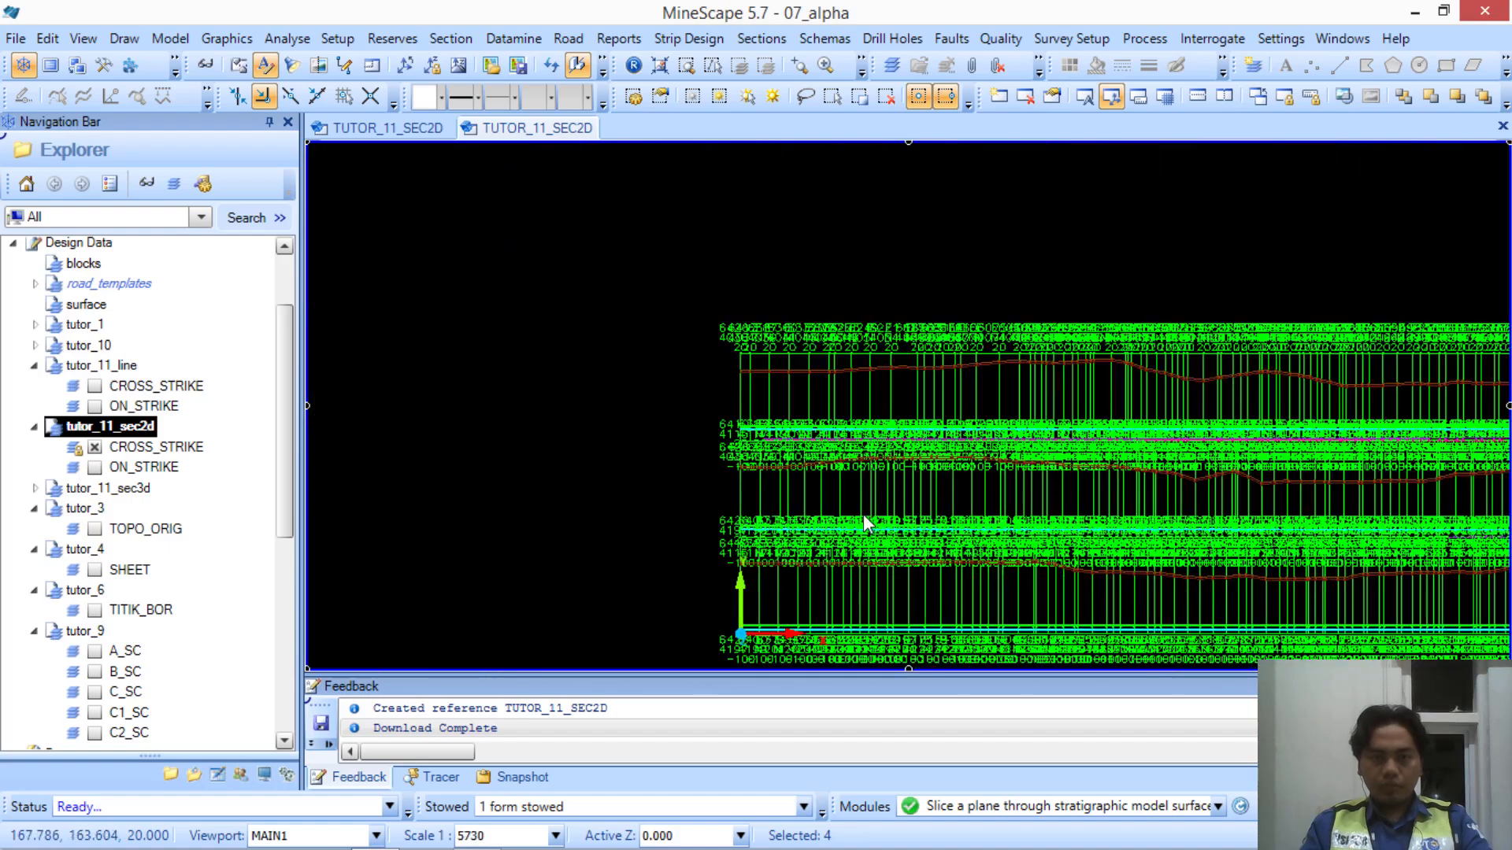
Examine the far ends of the cross-strike sections, including the topography lines and grid labels of the uppermost one
{"action": "middle_click_drag", "start_coordinate": [1058, 453], "coordinate": [681, 267]}
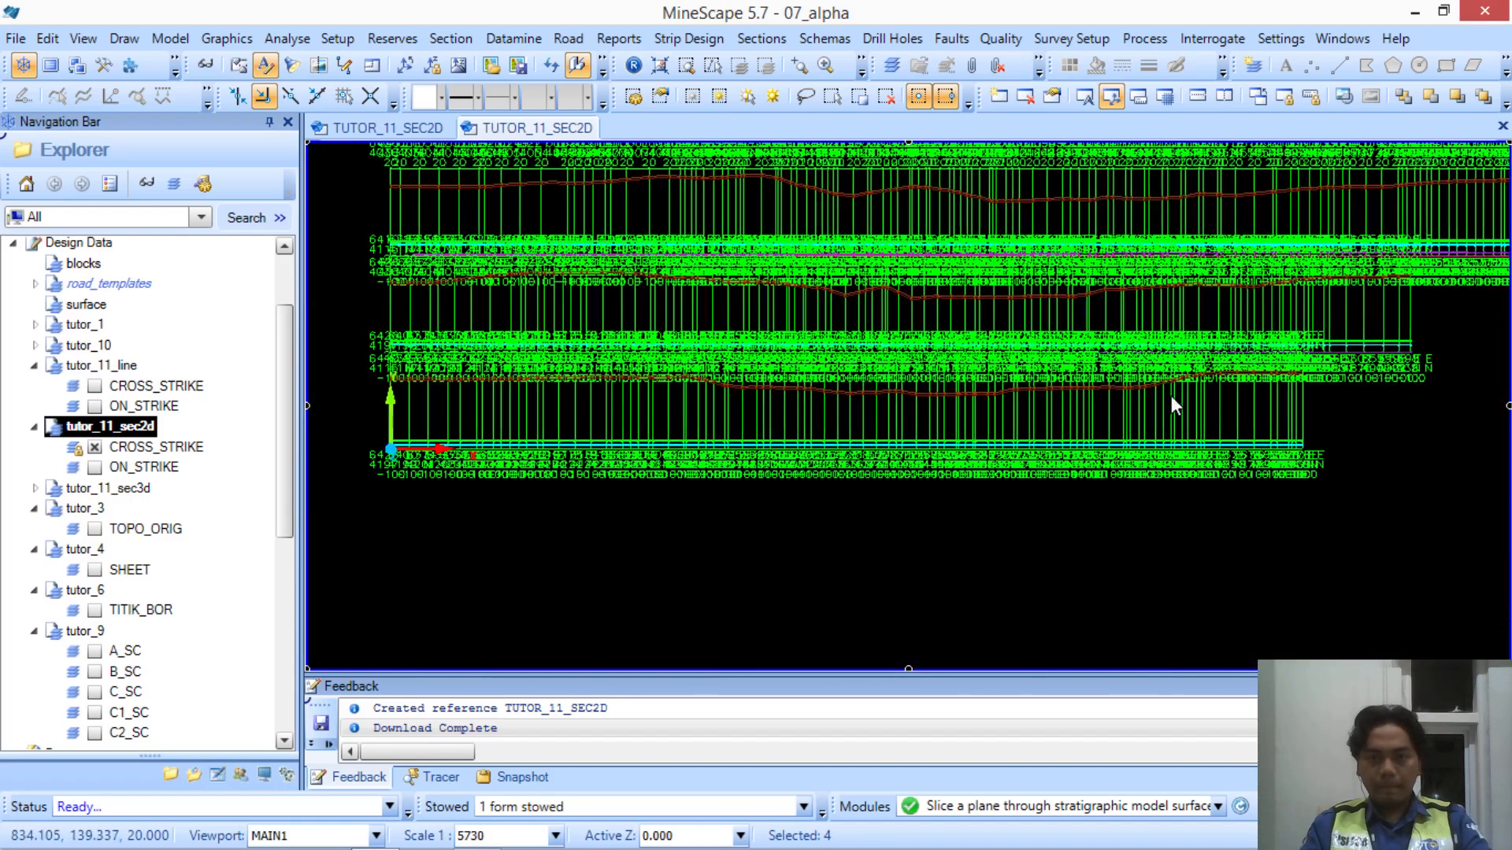
{"action": "middle_click_drag", "start_coordinate": [980, 423], "coordinate": [732, 525]}
{"action": "scroll", "coordinate": [1253, 308], "scroll_direction": "up", "scroll_amount": 1}
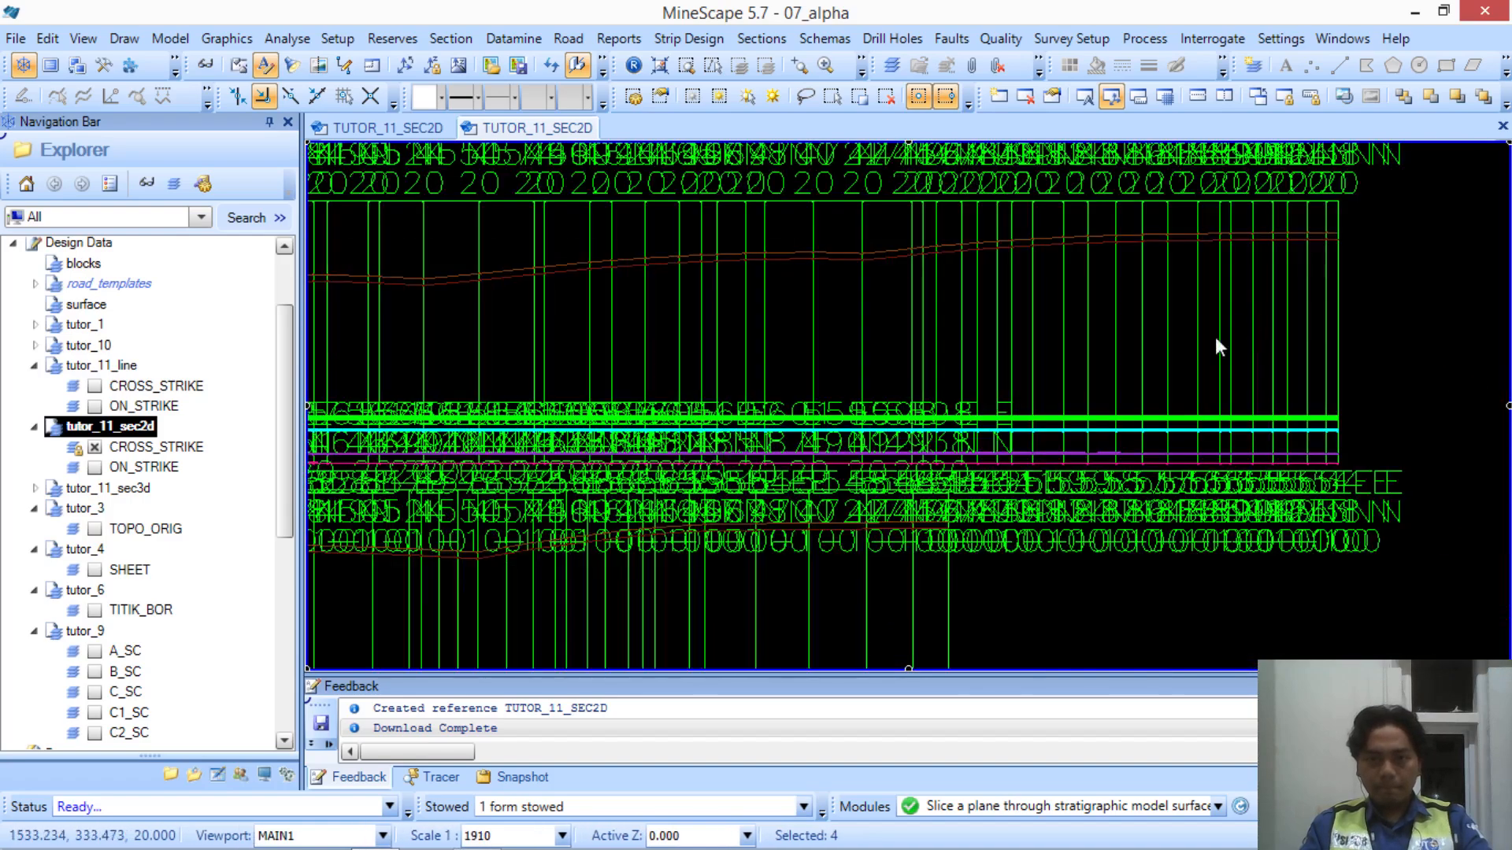
{"action": "middle_click_drag", "start_coordinate": [991, 234], "coordinate": [1051, 414]}
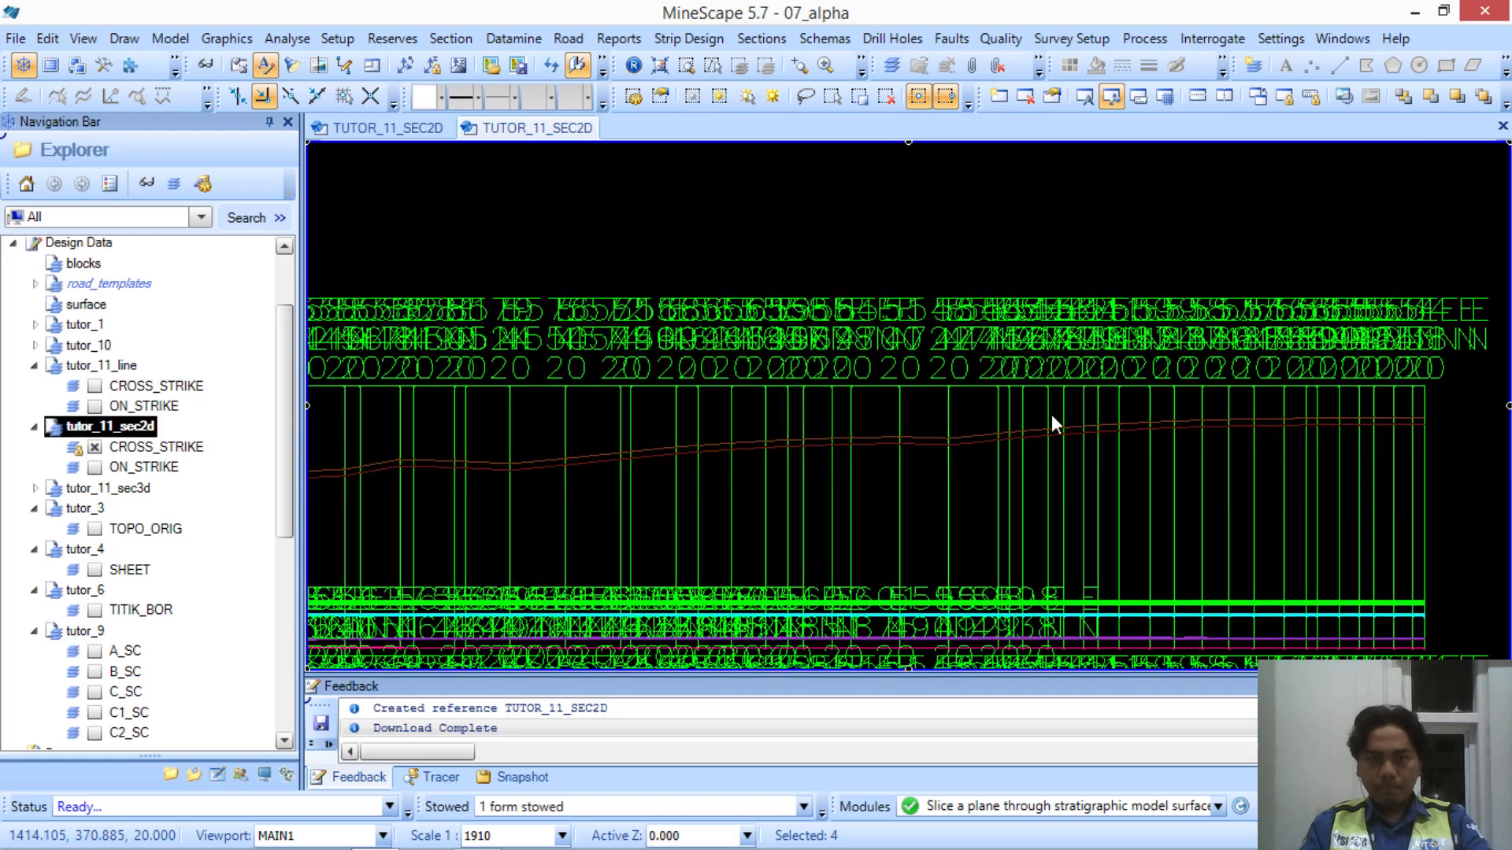
{"action": "scroll", "coordinate": [1051, 415], "scroll_direction": "up", "scroll_amount": 1}
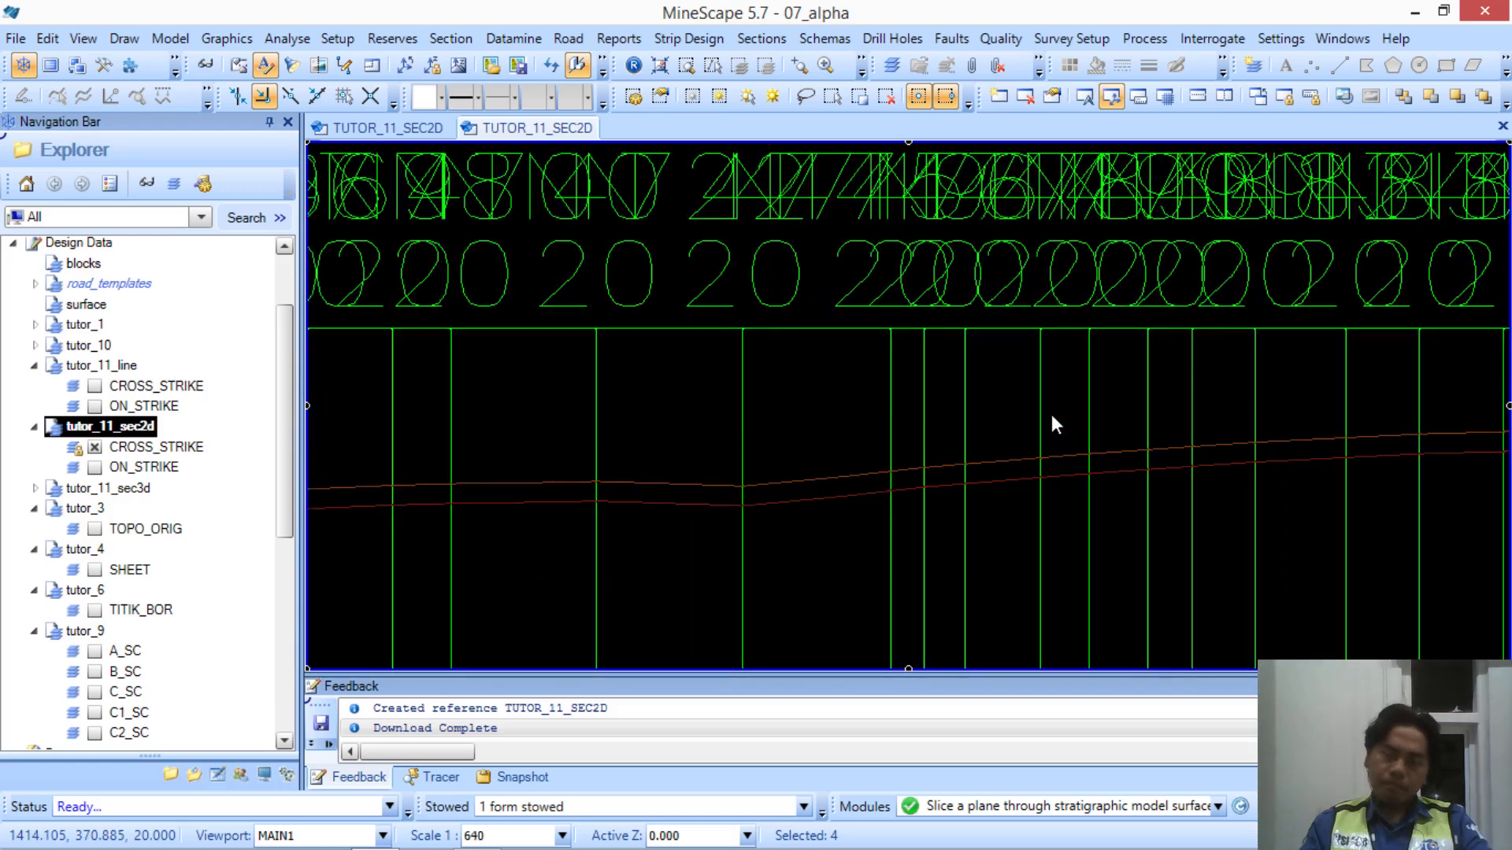
{"action": "scroll", "coordinate": [1051, 415], "scroll_direction": "down", "scroll_amount": 2}
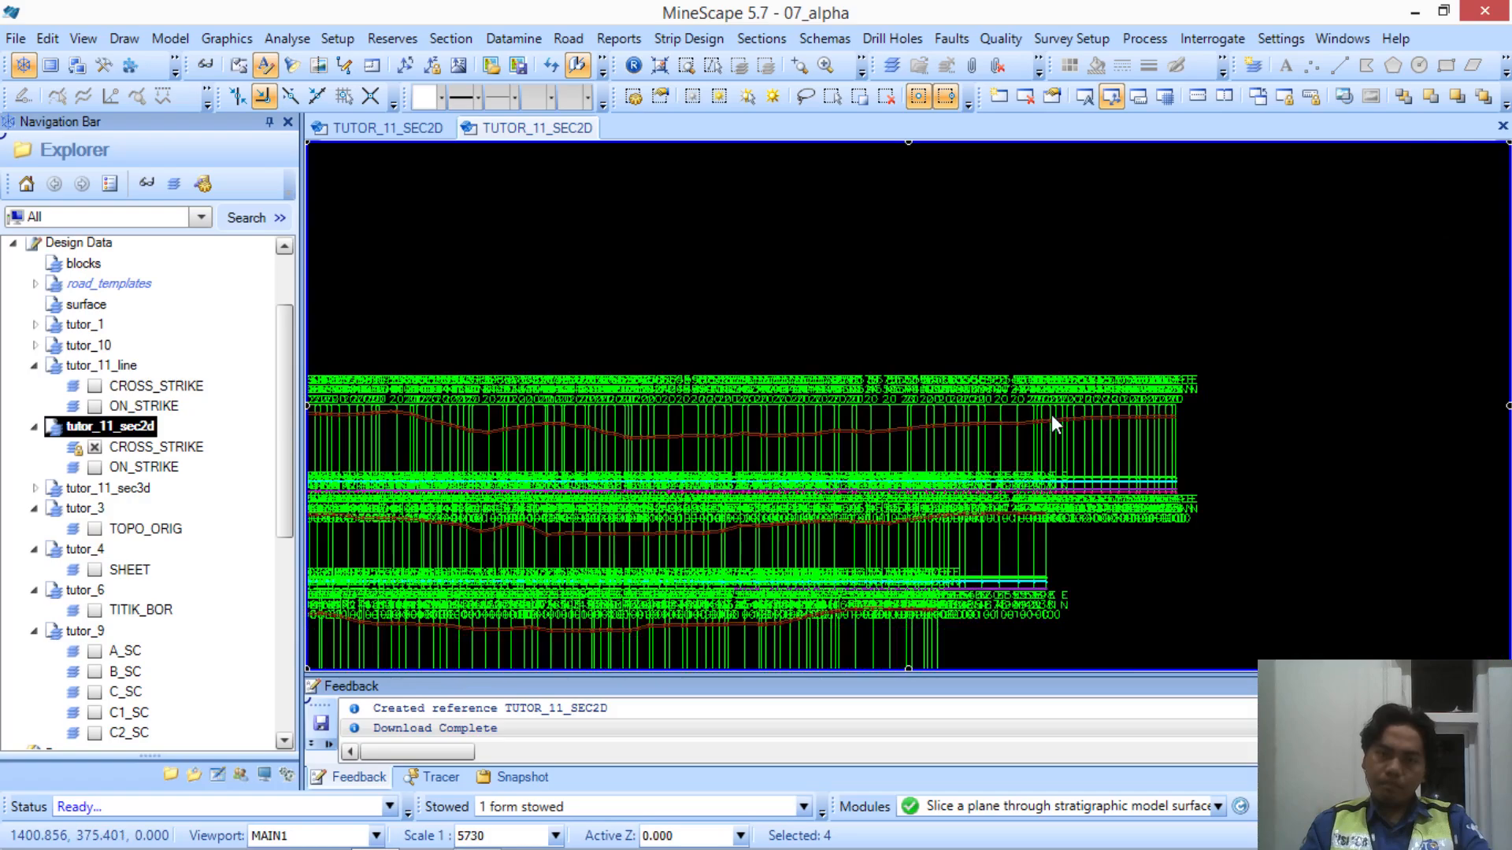
Check the seam lines at the start of the lower cross-strike sections and view all three sections together
{"action": "scroll", "coordinate": [1051, 414], "scroll_direction": "down", "scroll_amount": 1}
{"action": "middle_click_drag", "start_coordinate": [897, 472], "coordinate": [898, 430]}
{"action": "scroll", "coordinate": [740, 428], "scroll_direction": "up", "scroll_amount": 2}
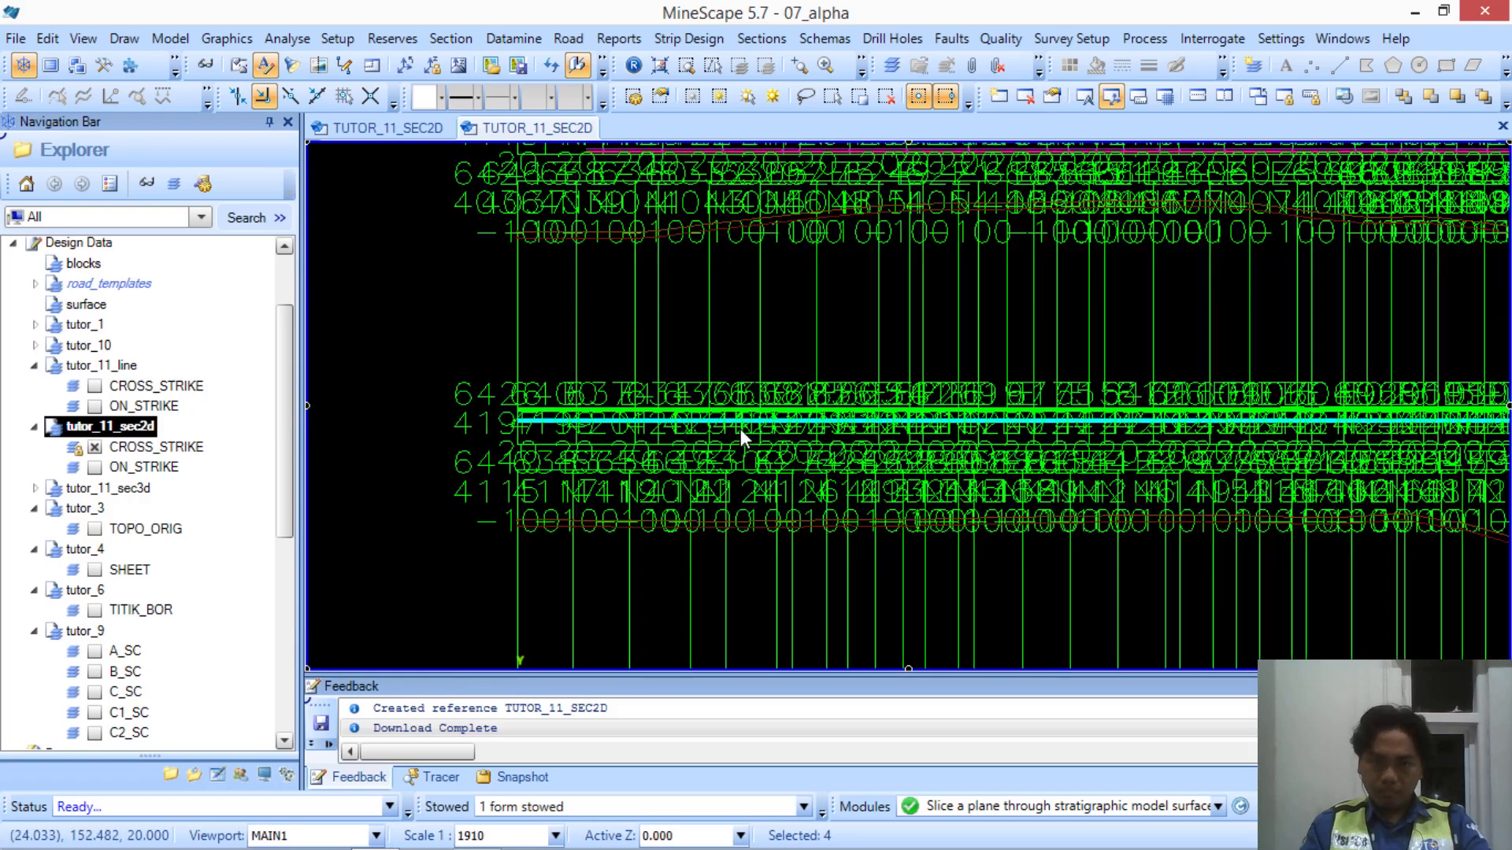
{"action": "scroll", "coordinate": [654, 425], "scroll_direction": "down", "scroll_amount": 1}
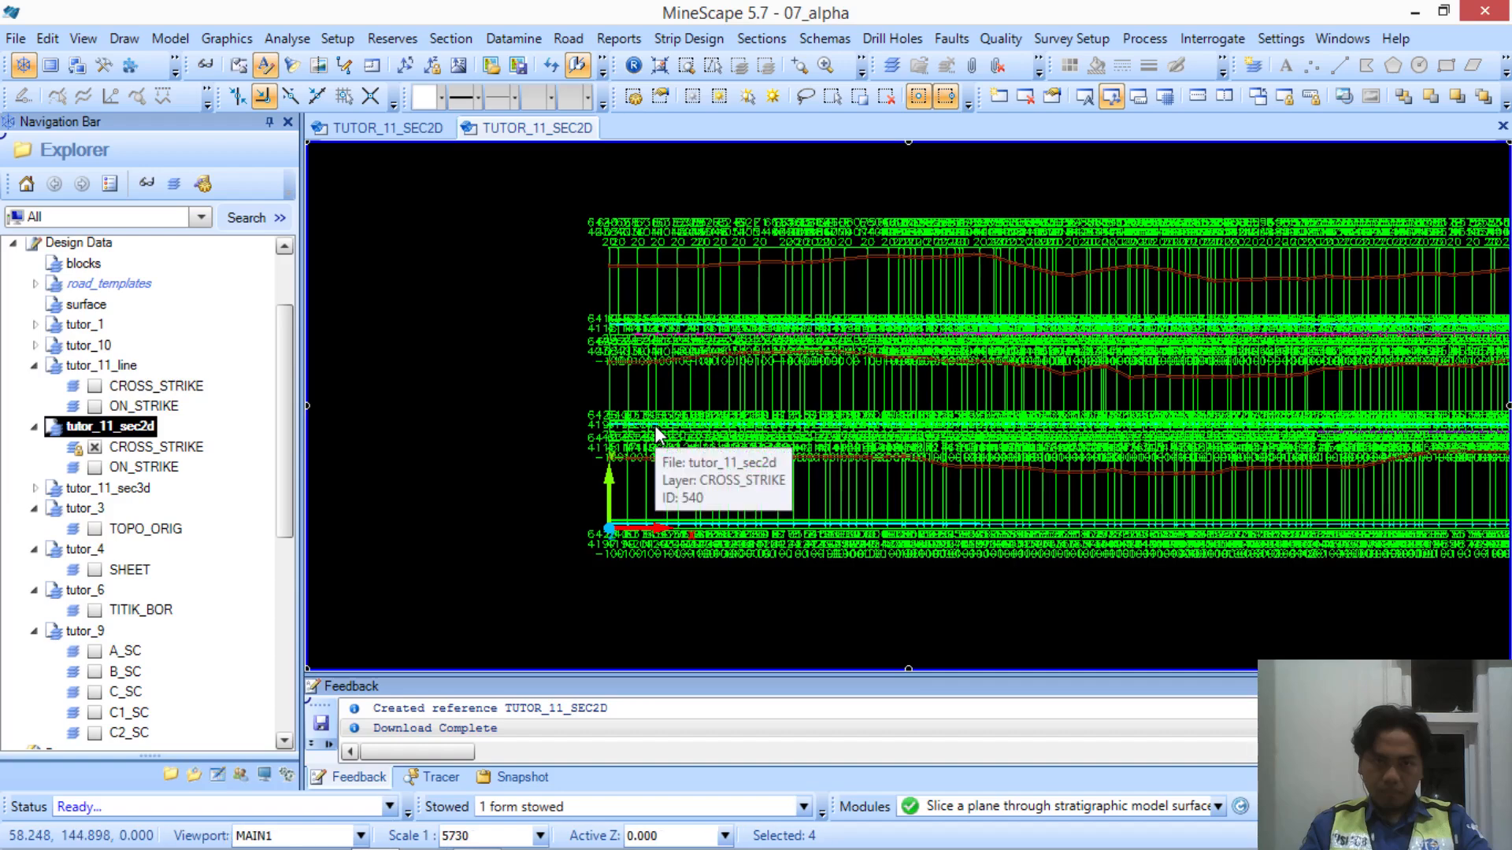
{"action": "middle_click_drag", "start_coordinate": [900, 352], "coordinate": [668, 389]}
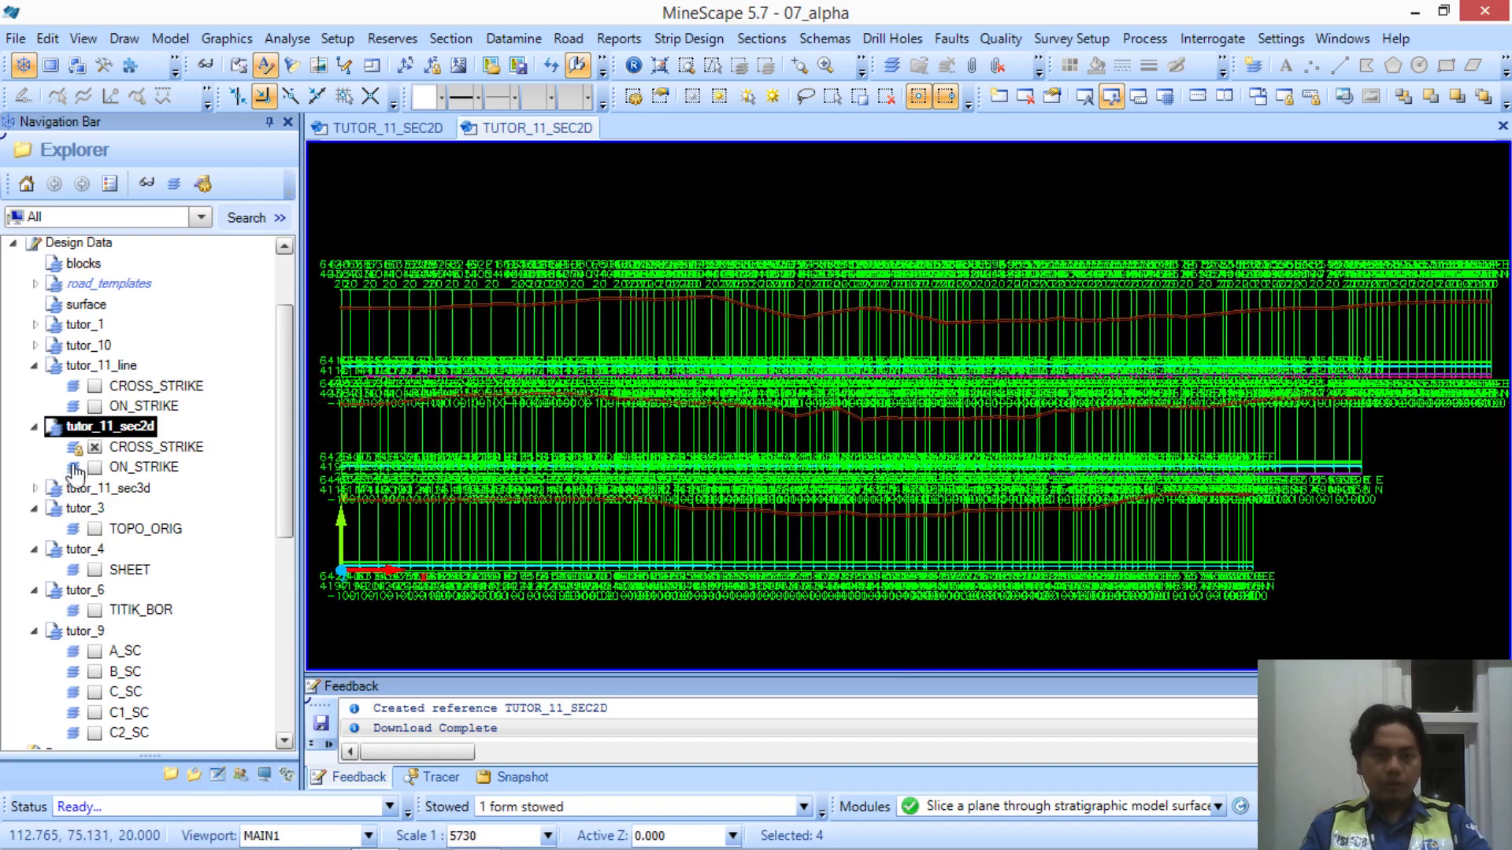
Replace the displayed CROSS_STRIKE sections with the ON_STRIKE layer of tutor_11_line and restore the stowed strat_slice form
{"action": "left_click", "coordinate": [94, 447]}
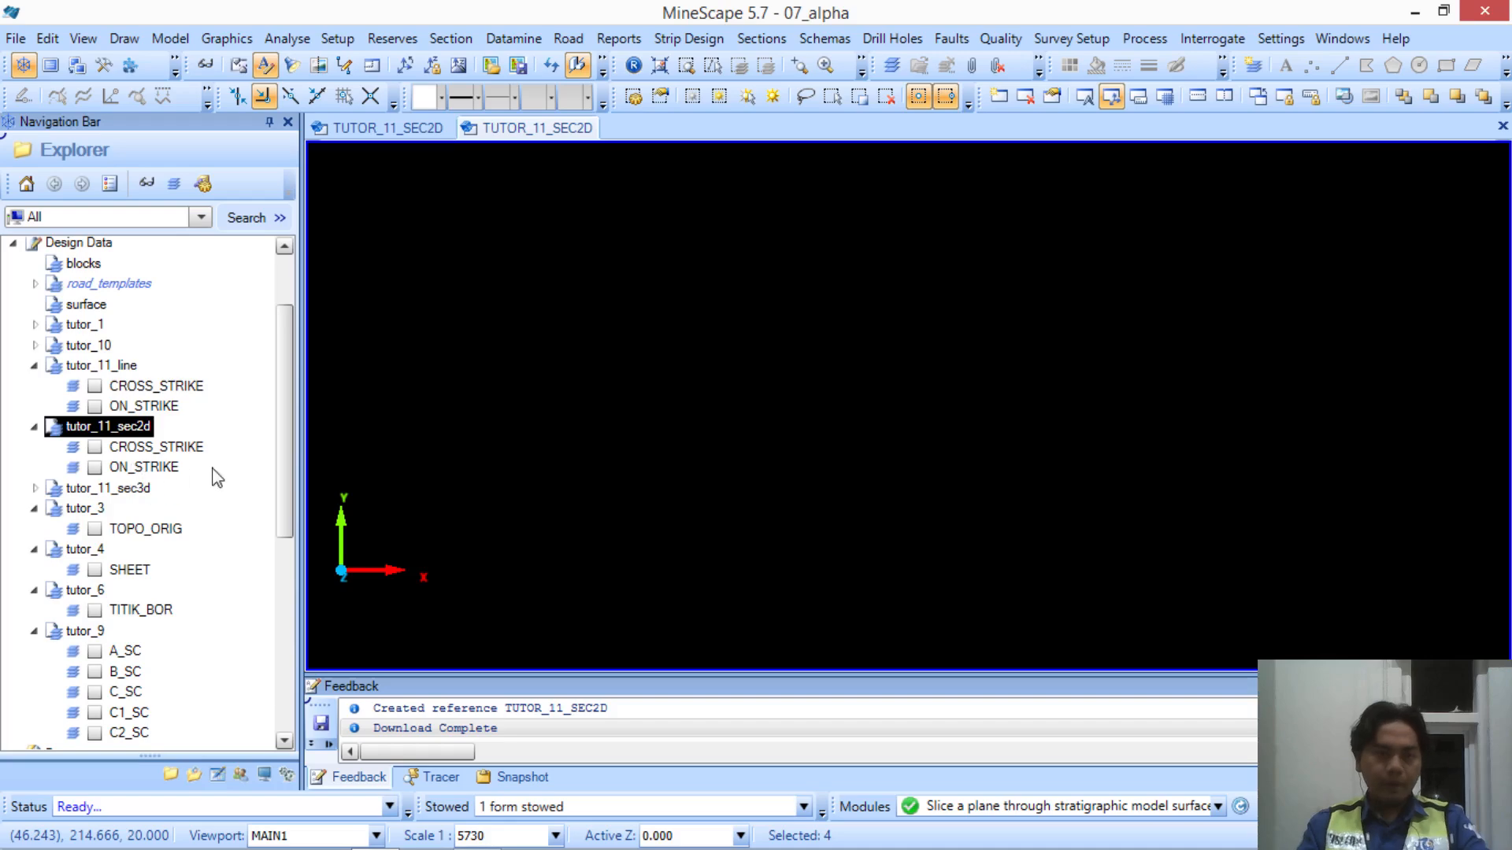
{"action": "left_click", "coordinate": [803, 806]}
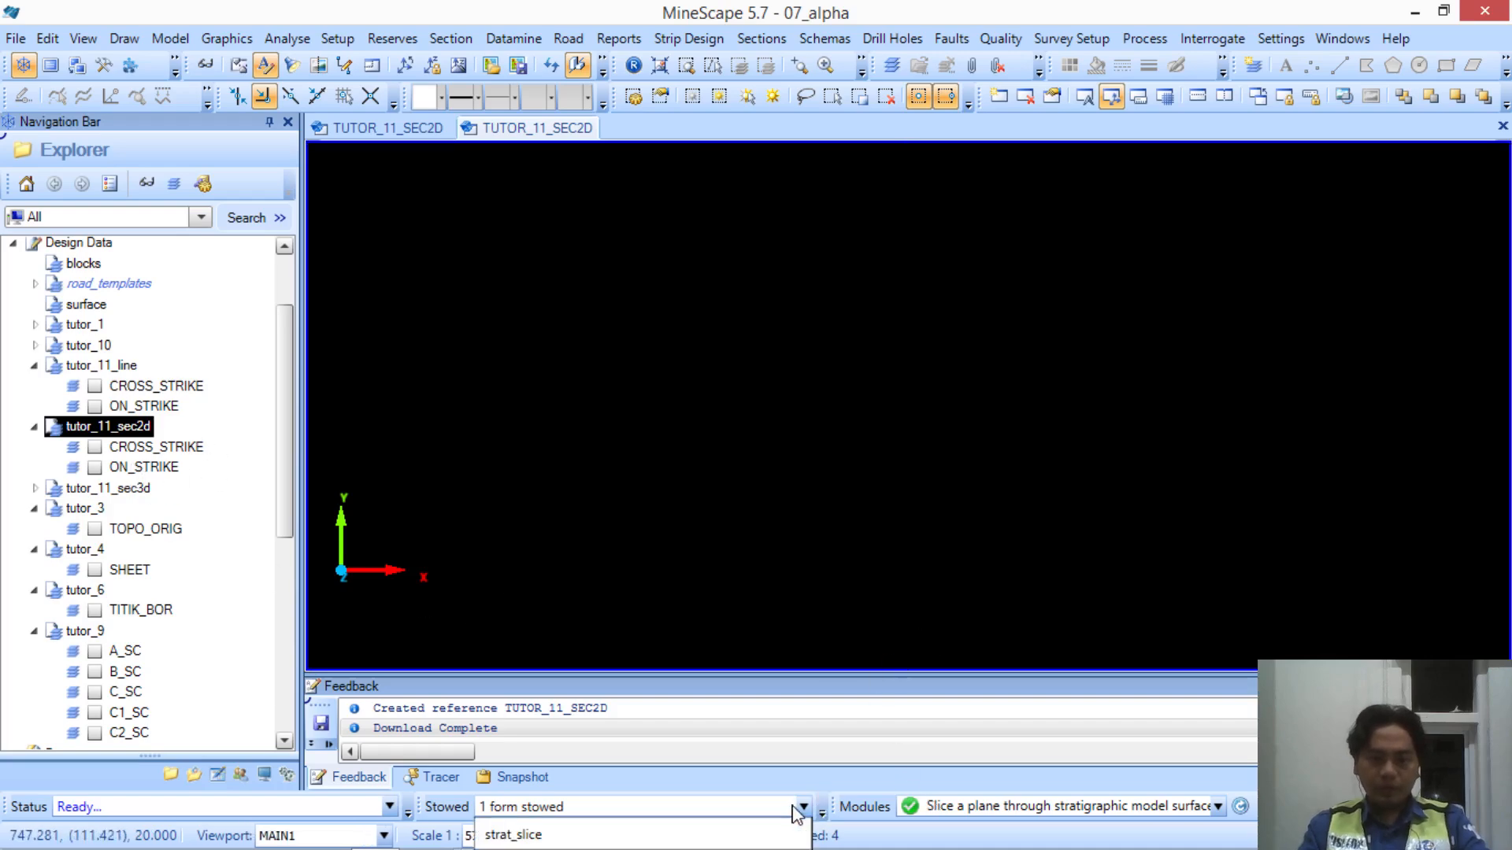
{"action": "left_click", "coordinate": [753, 835]}
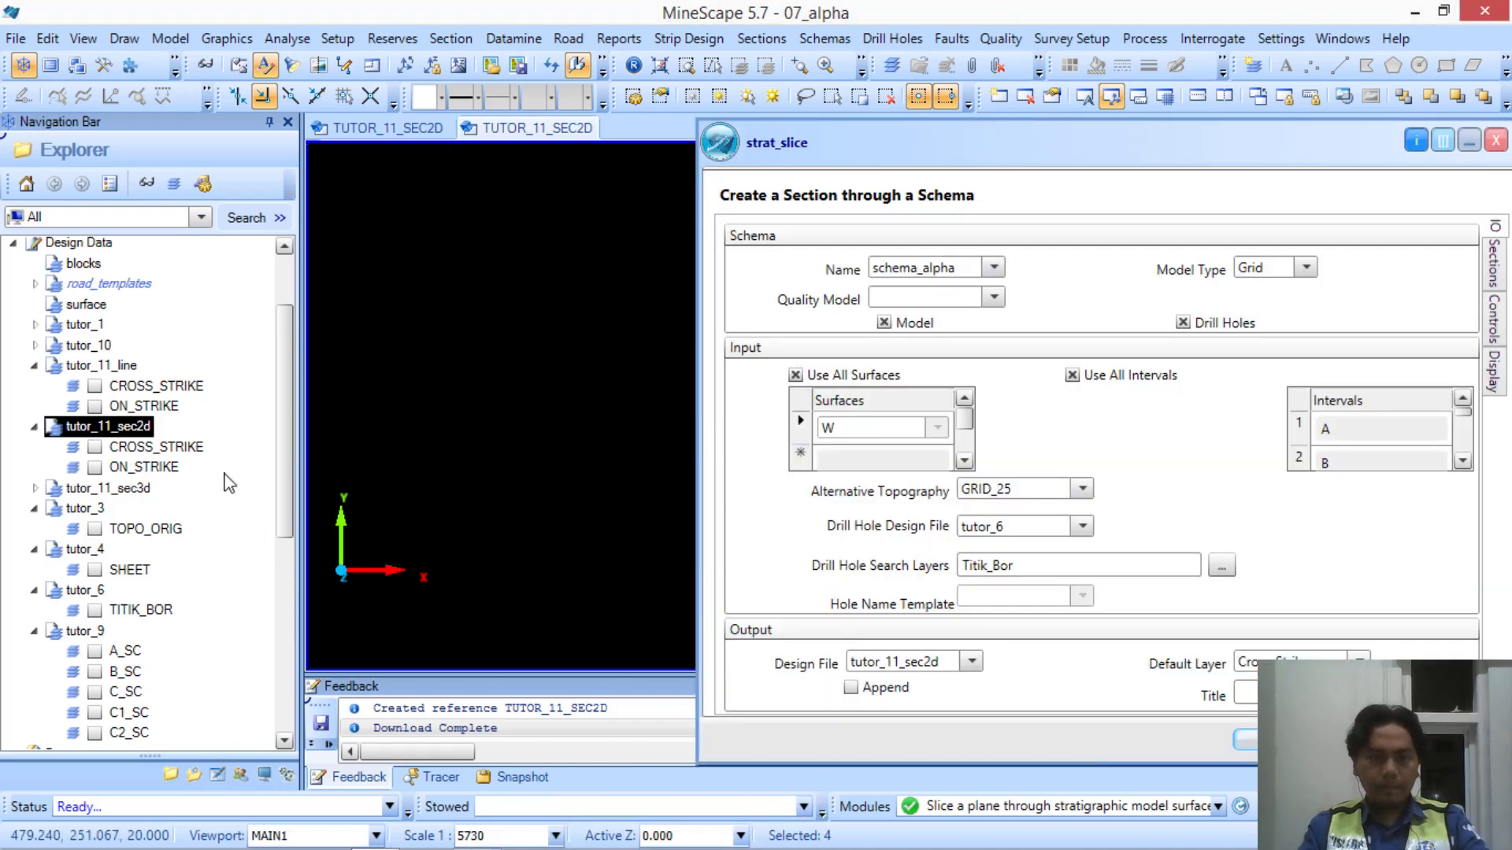
{"action": "left_click", "coordinate": [95, 406]}
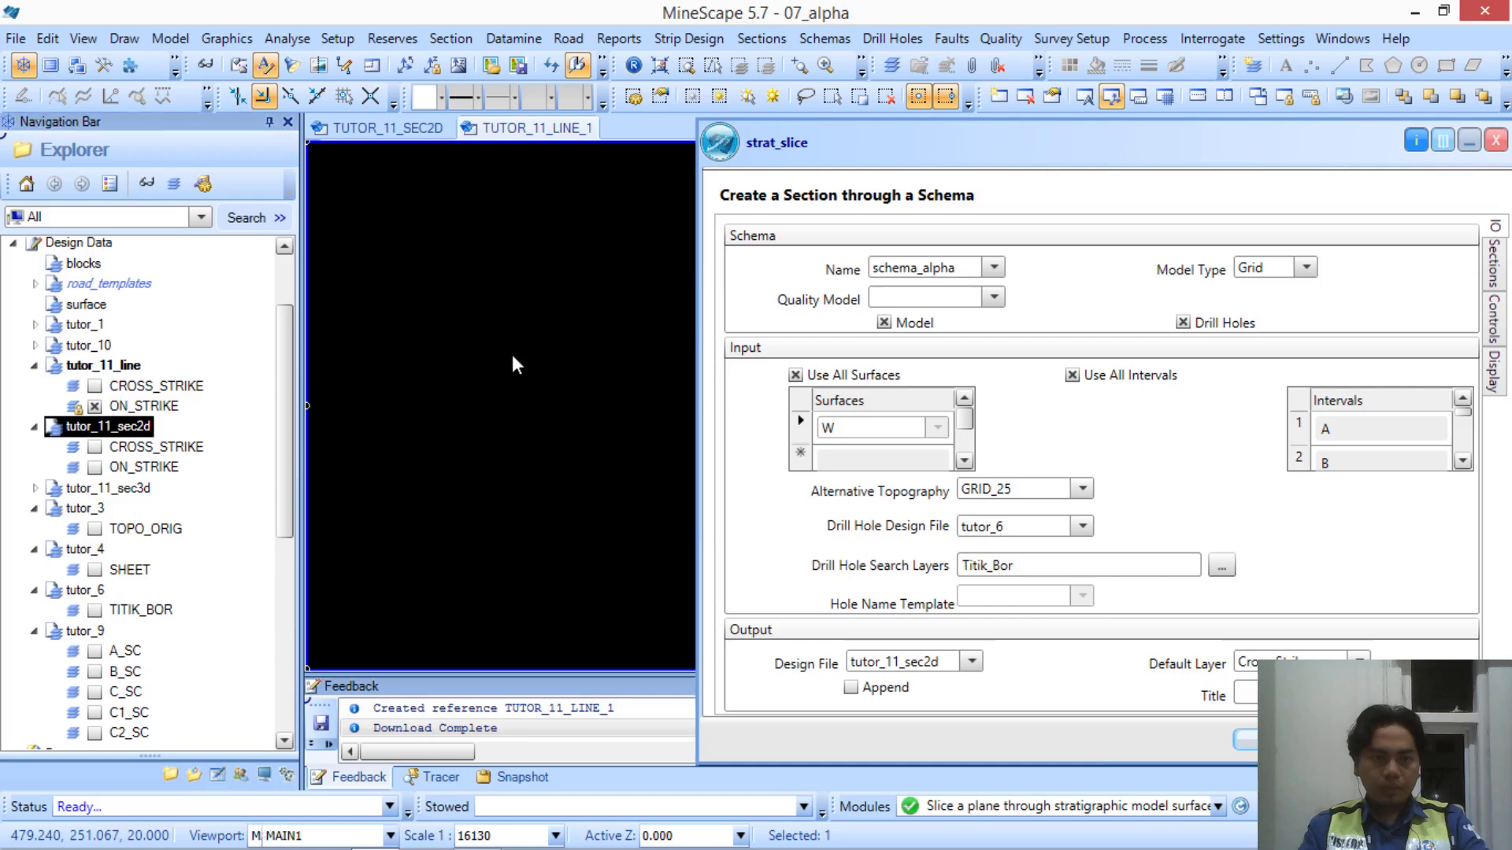
{"action": "left_click_drag", "start_coordinate": [1132, 159], "coordinate": [769, 507]}
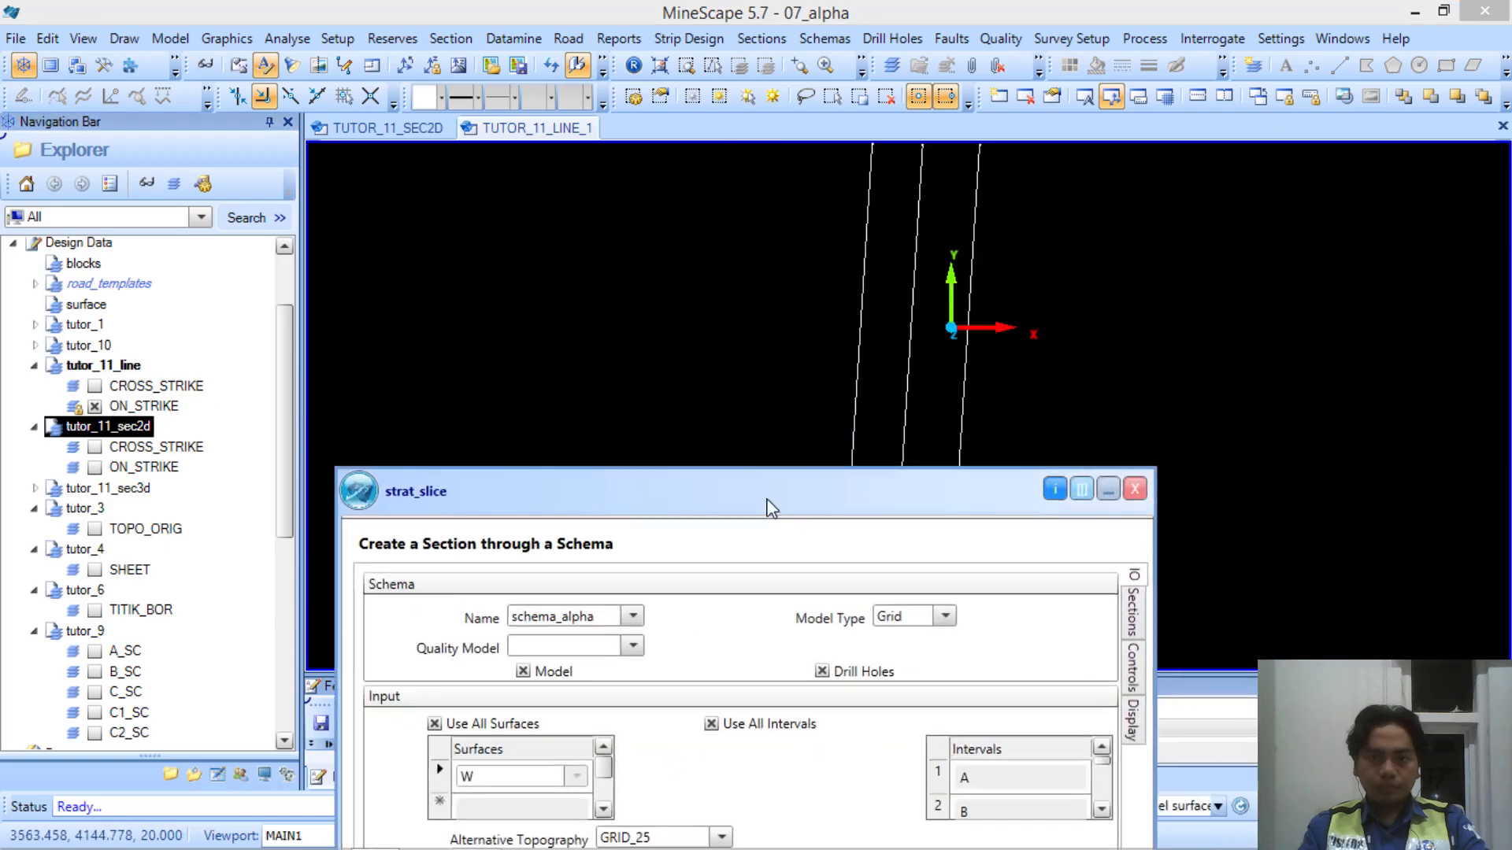
{"action": "scroll", "coordinate": [920, 290], "scroll_direction": "down", "scroll_amount": 2}
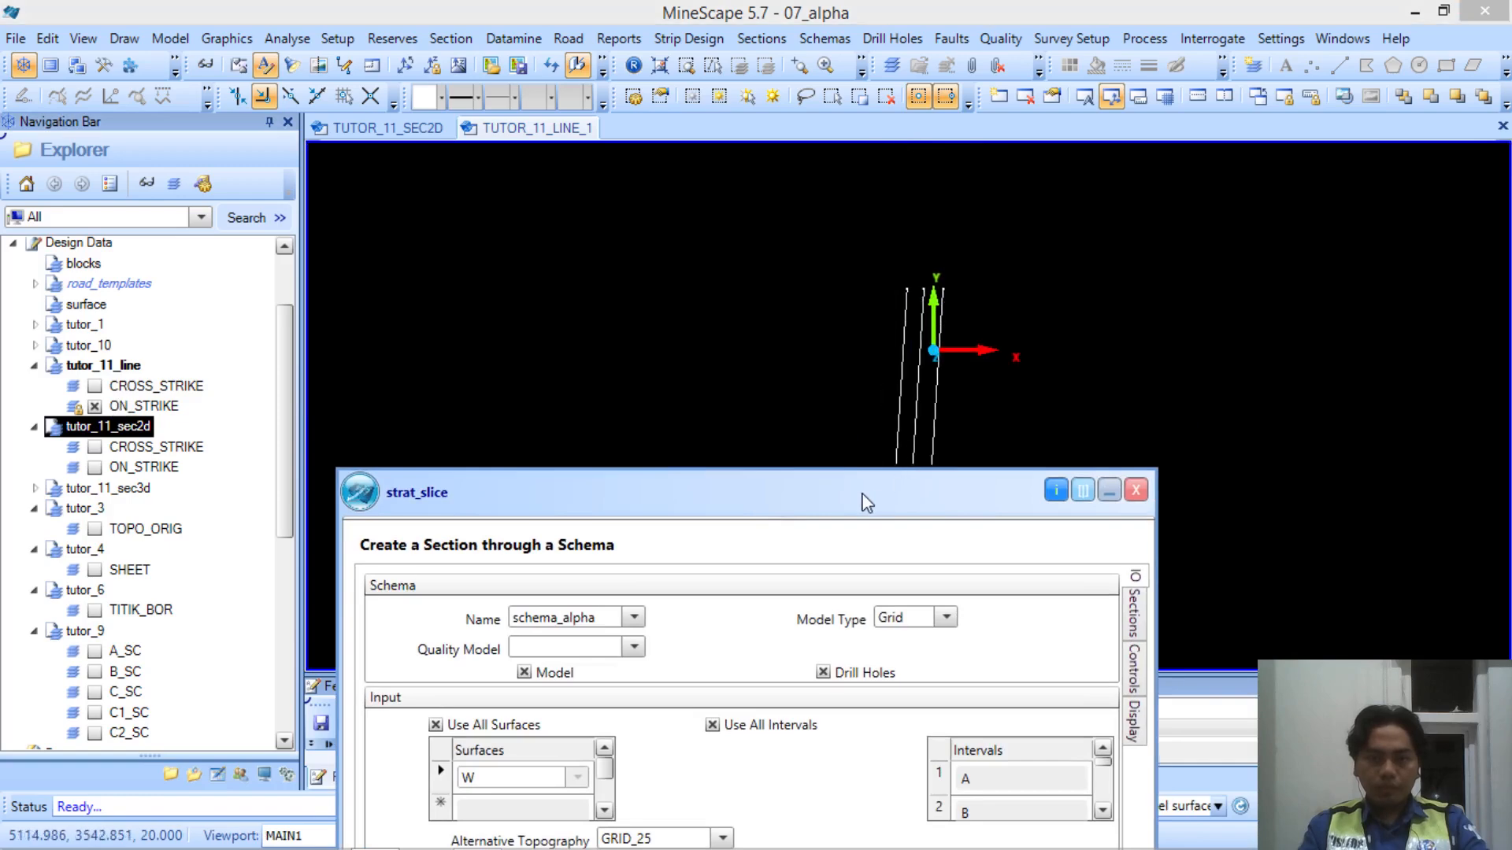
{"action": "left_click_drag", "start_coordinate": [866, 499], "coordinate": [866, 268]}
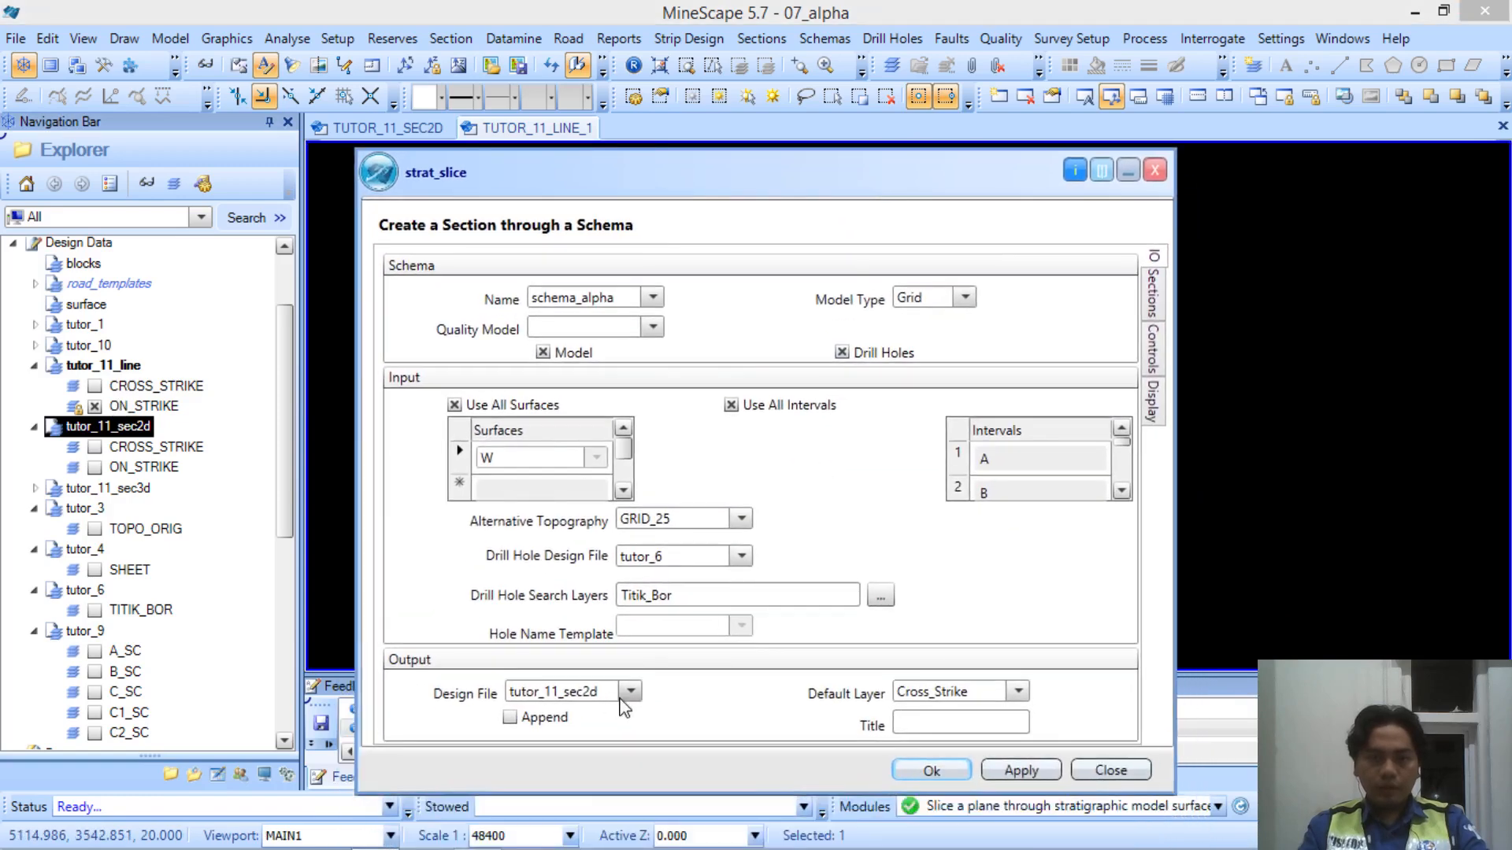
Set the section output to design file tutor_11_sec3d with ON_STRIKE as the default layer
{"action": "left_click", "coordinate": [622, 700]}
{"action": "left_click", "coordinate": [622, 703]}
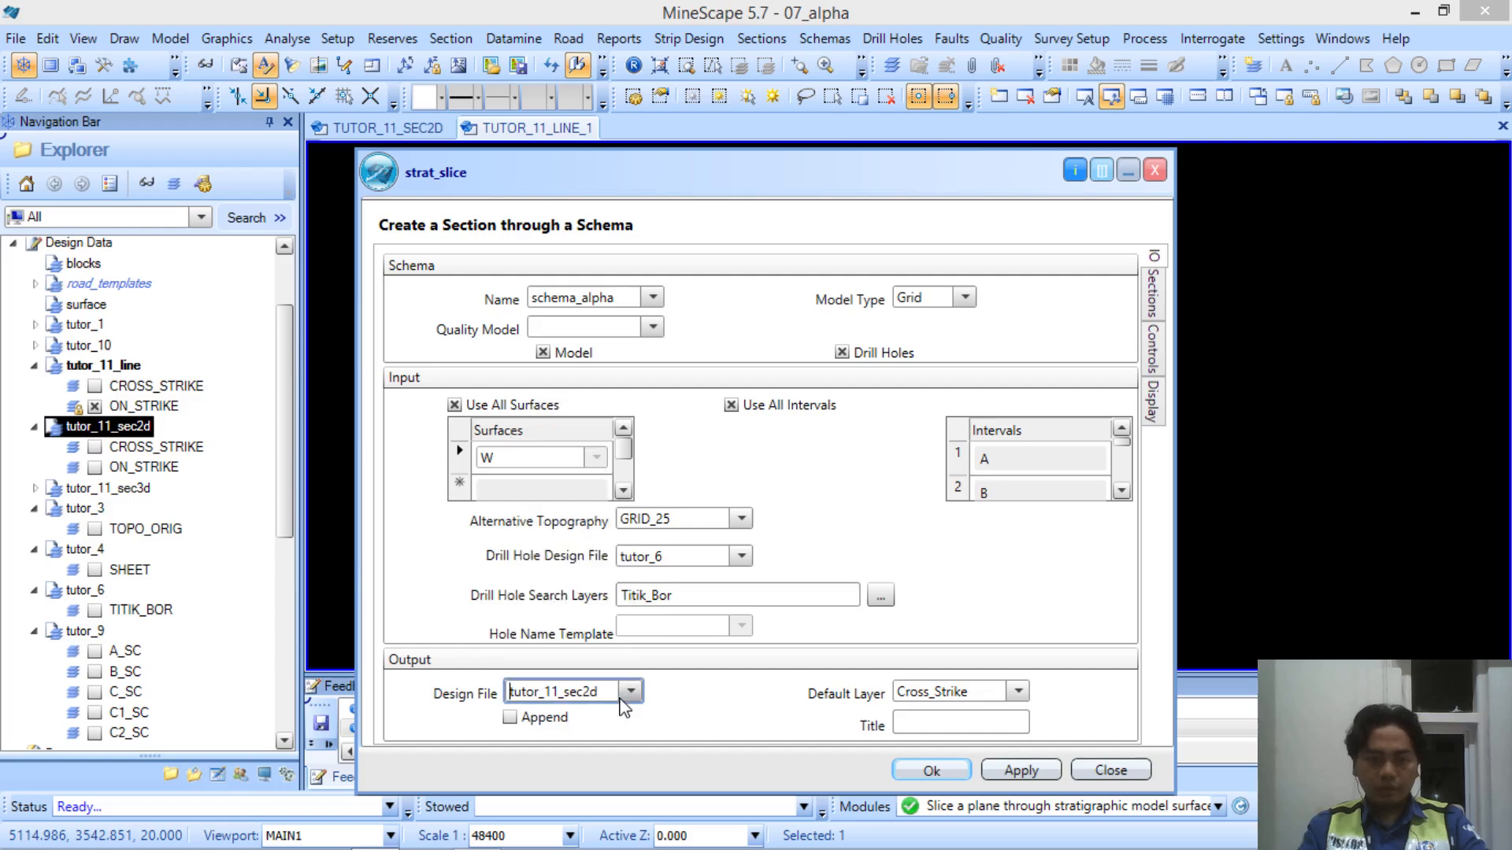
{"action": "left_click", "coordinate": [1018, 693]}
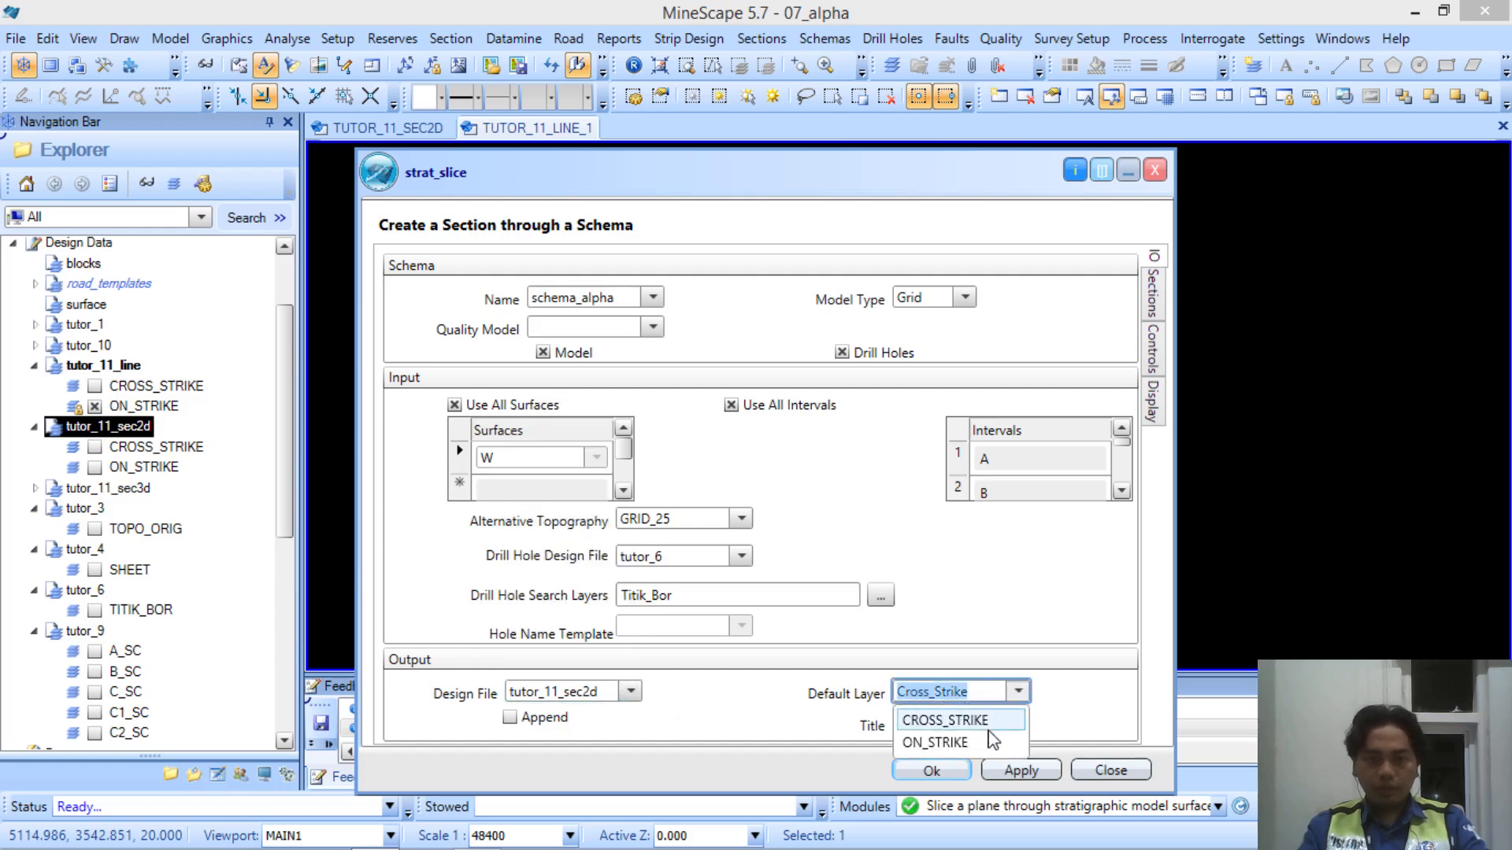
{"action": "left_click", "coordinate": [989, 737]}
{"action": "left_click", "coordinate": [630, 696]}
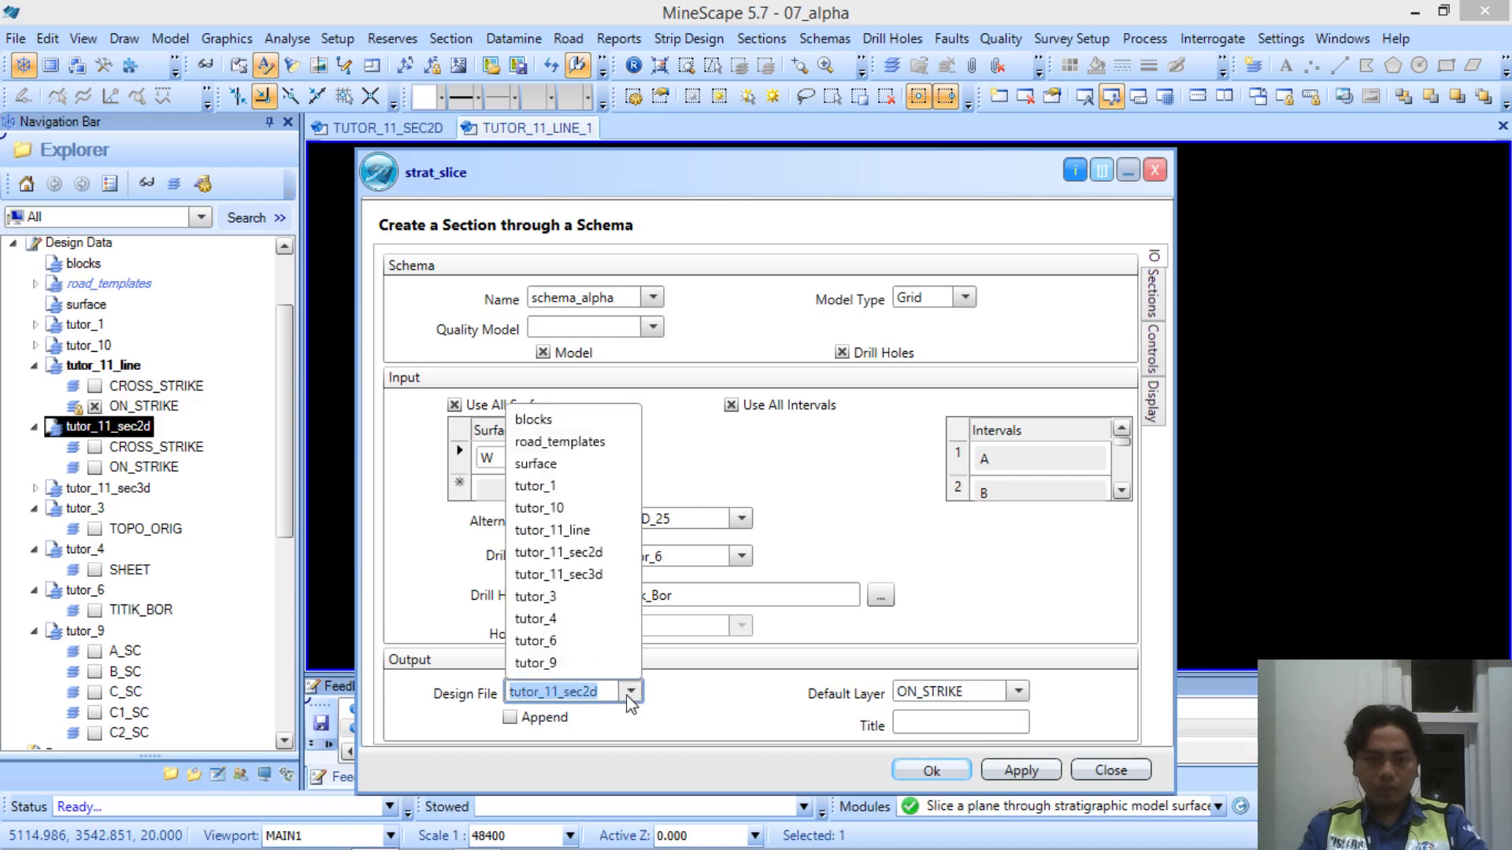
{"action": "left_click", "coordinate": [608, 575]}
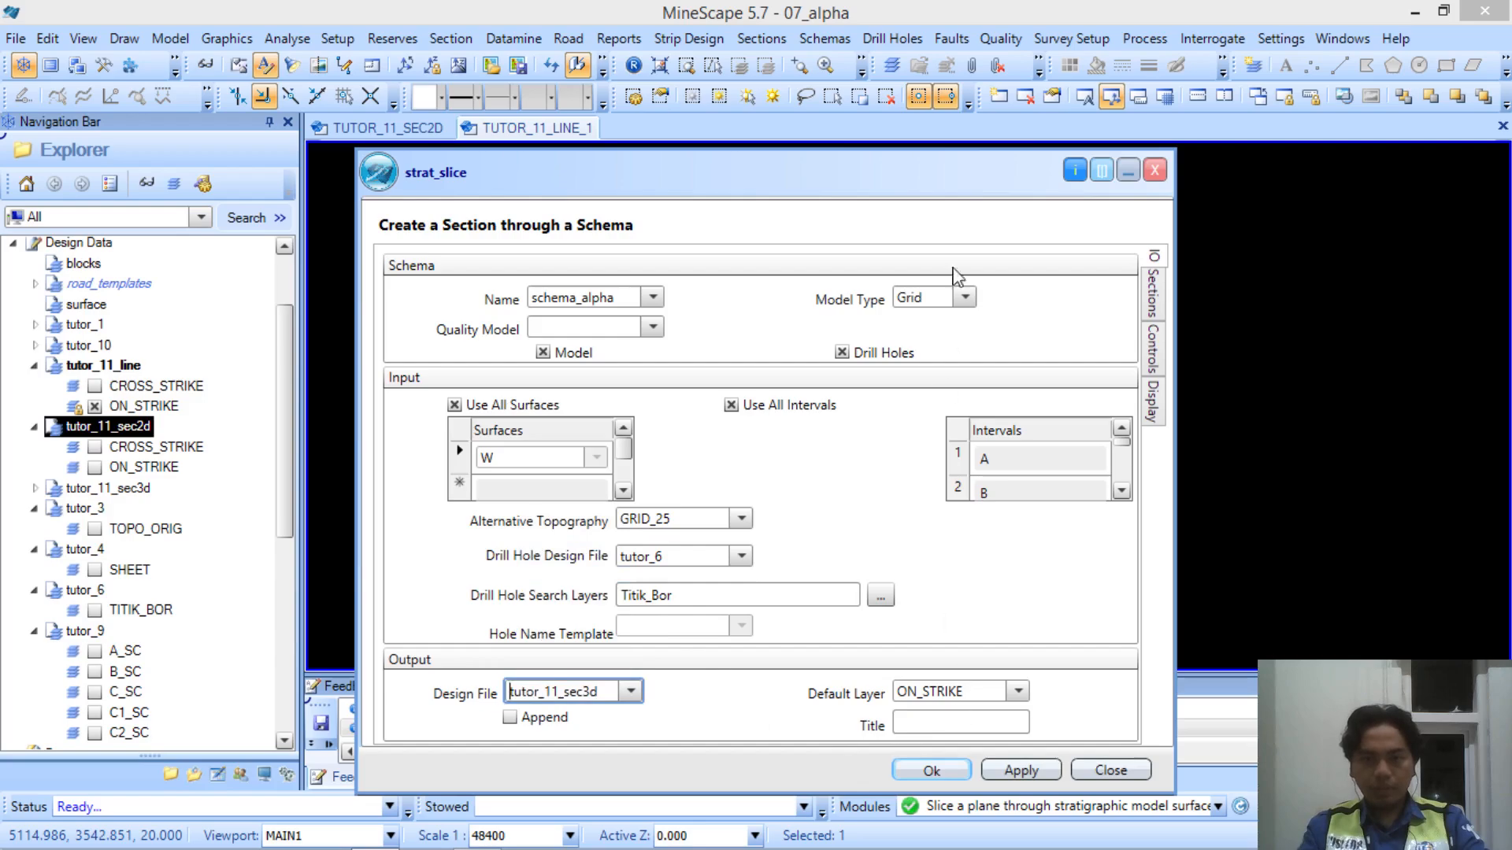
Remove the three existing section line entries, IDs 14, 15 and 16, from the strat_slice section list
{"action": "left_click", "coordinate": [1154, 317]}
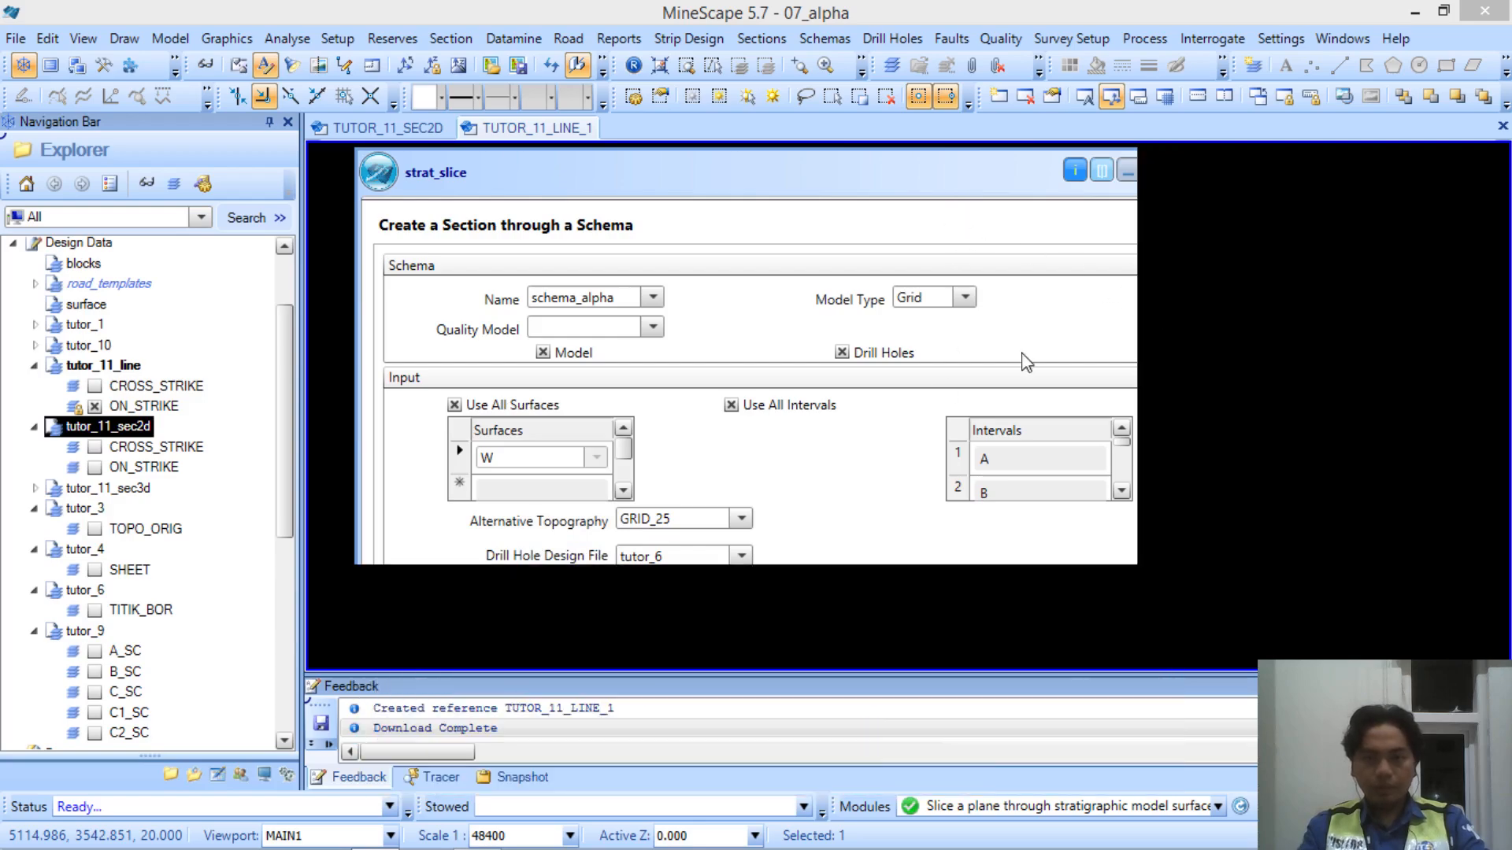
{"action": "left_click", "coordinate": [436, 358]}
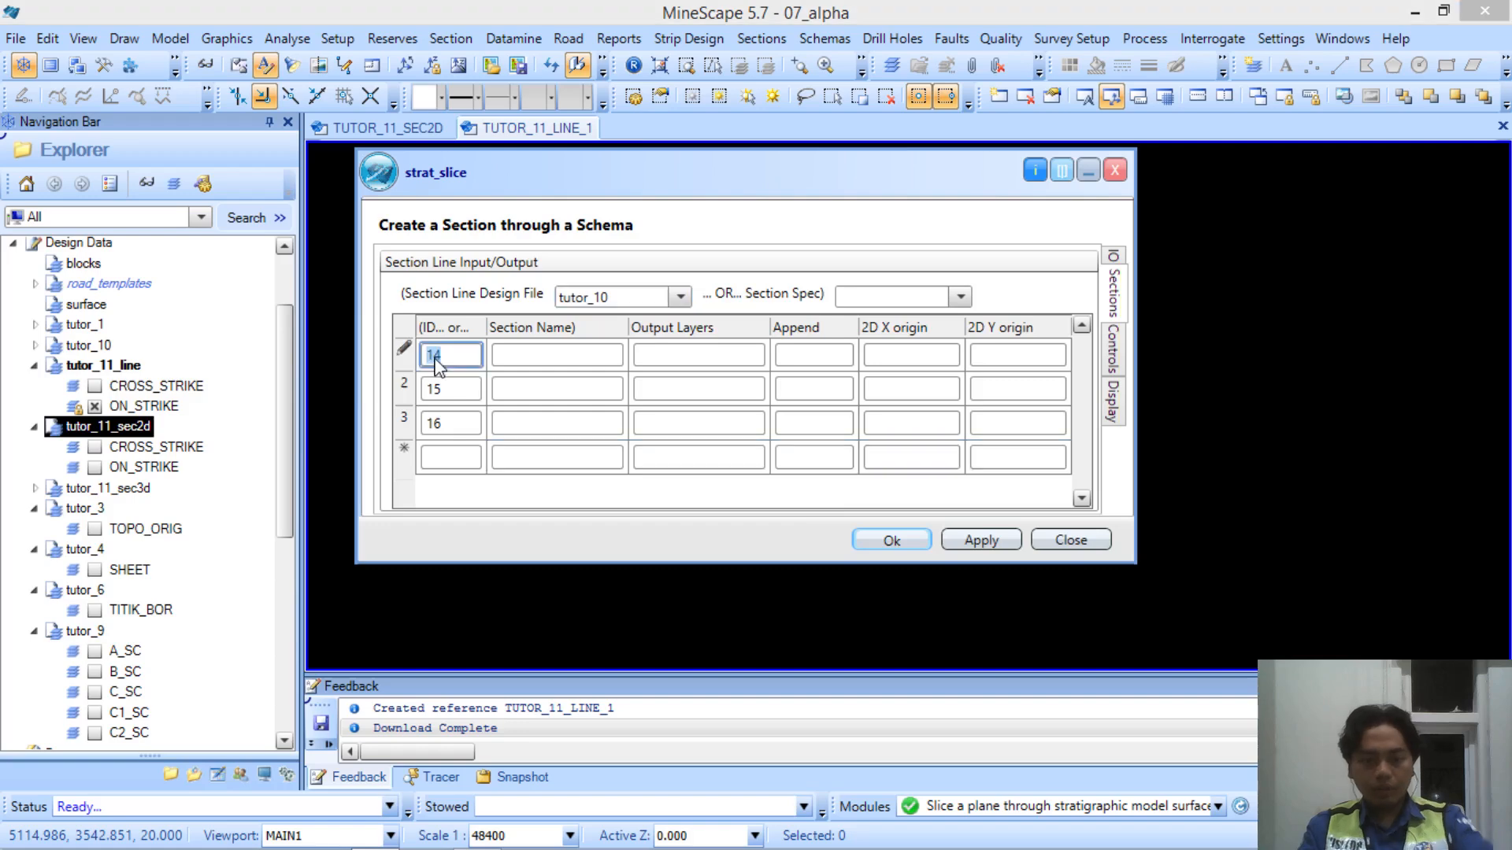
{"action": "key", "text": "ctrl+Delete"}
{"action": "key", "text": "ctrl+Delete"}
{"action": "key", "text": "ctrl+Delete"}
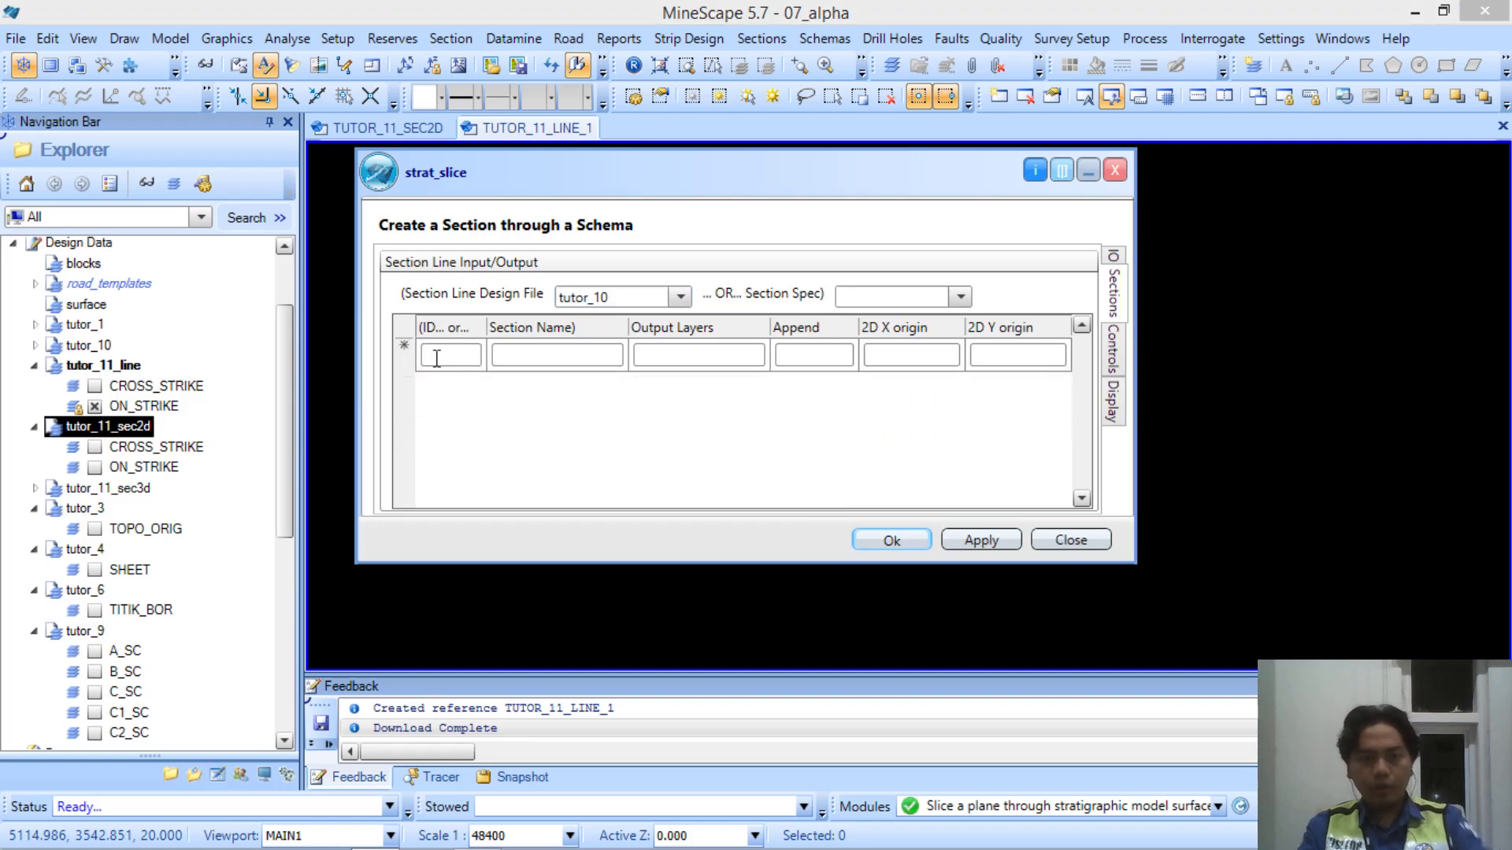
Select the three on-strike lines and try to fill down their IDs into the section list
{"action": "left_click_drag", "start_coordinate": [892, 175], "coordinate": [894, 469]}
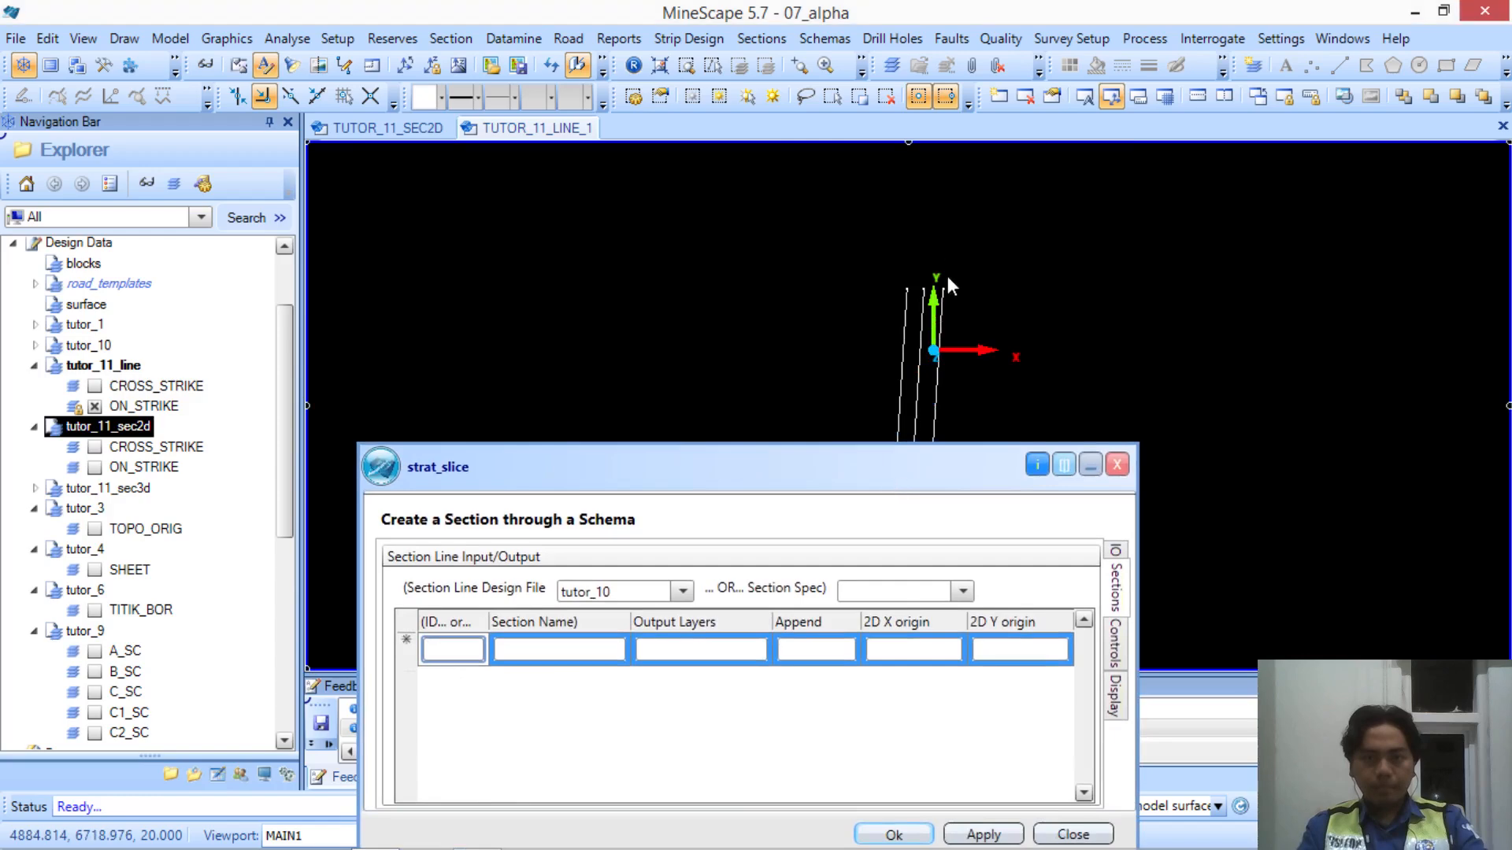
{"action": "middle_click_drag", "start_coordinate": [904, 371], "coordinate": [946, 238]}
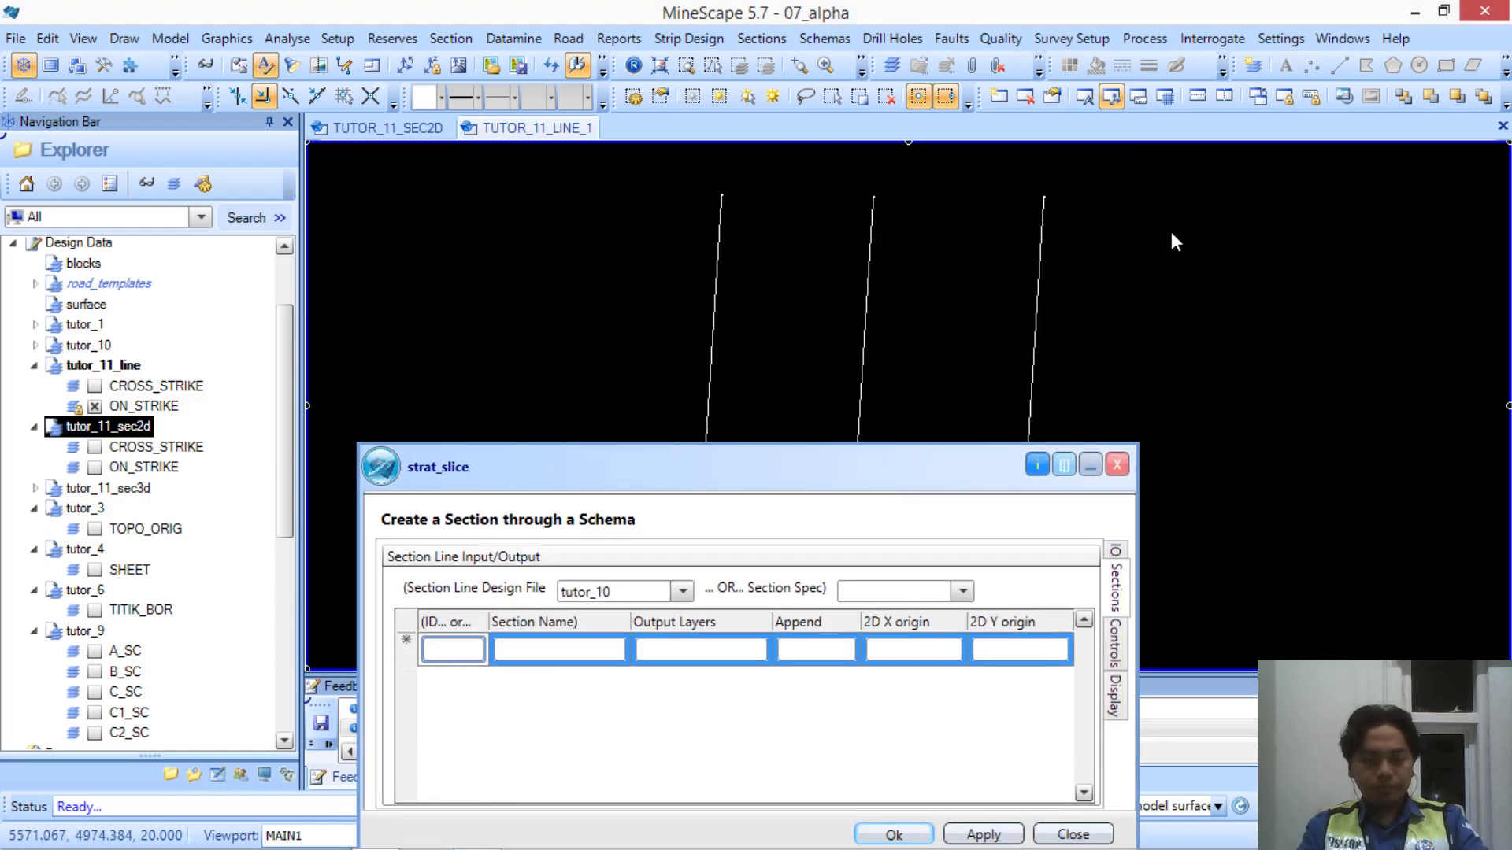
{"action": "left_click_drag", "start_coordinate": [1136, 224], "coordinate": [644, 183]}
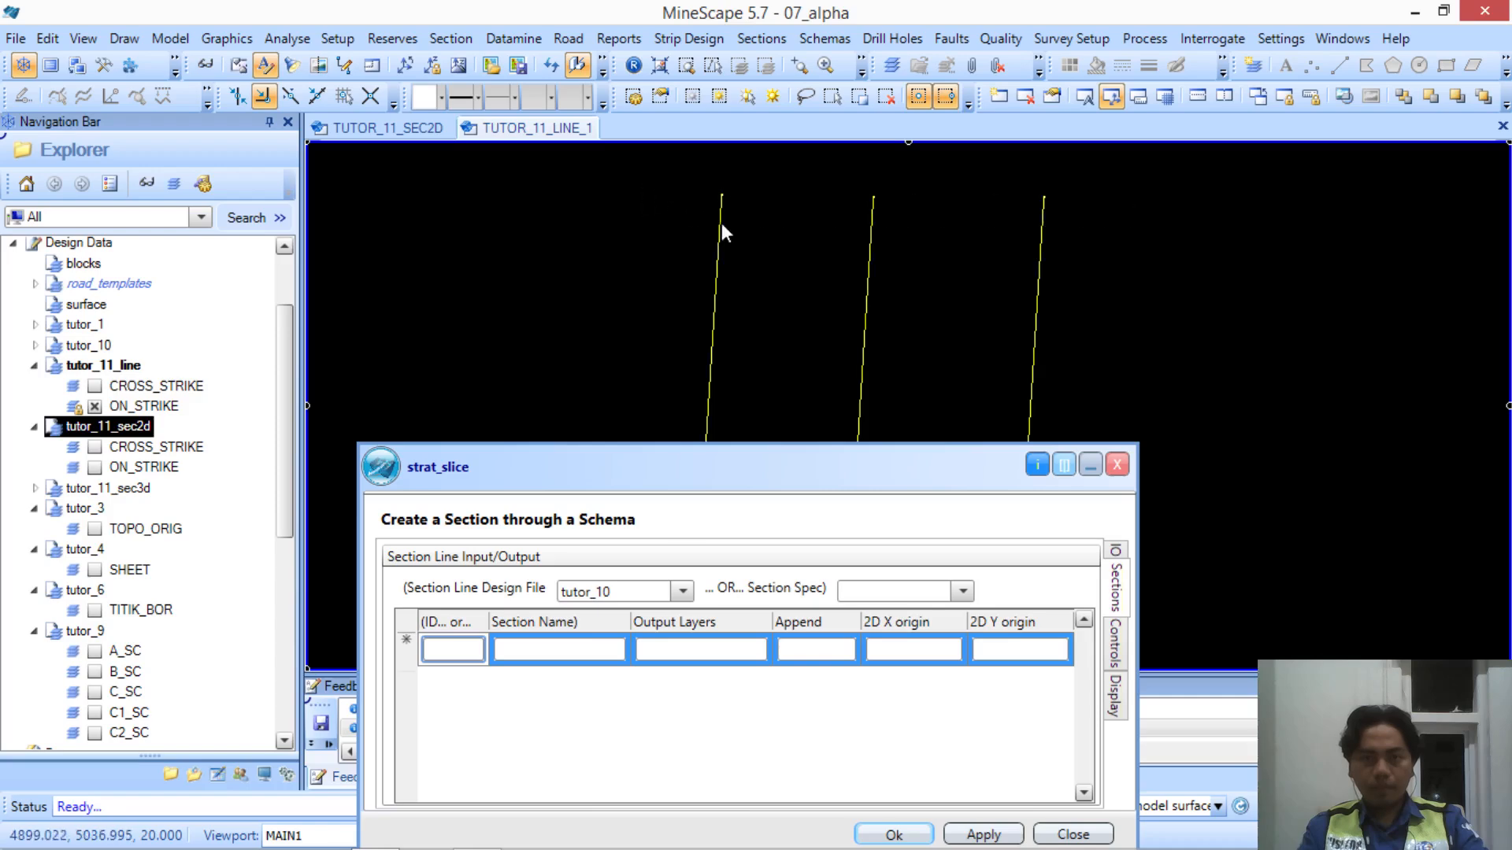
{"action": "left_click", "coordinate": [465, 652]}
{"action": "right_click", "coordinate": [465, 651]}
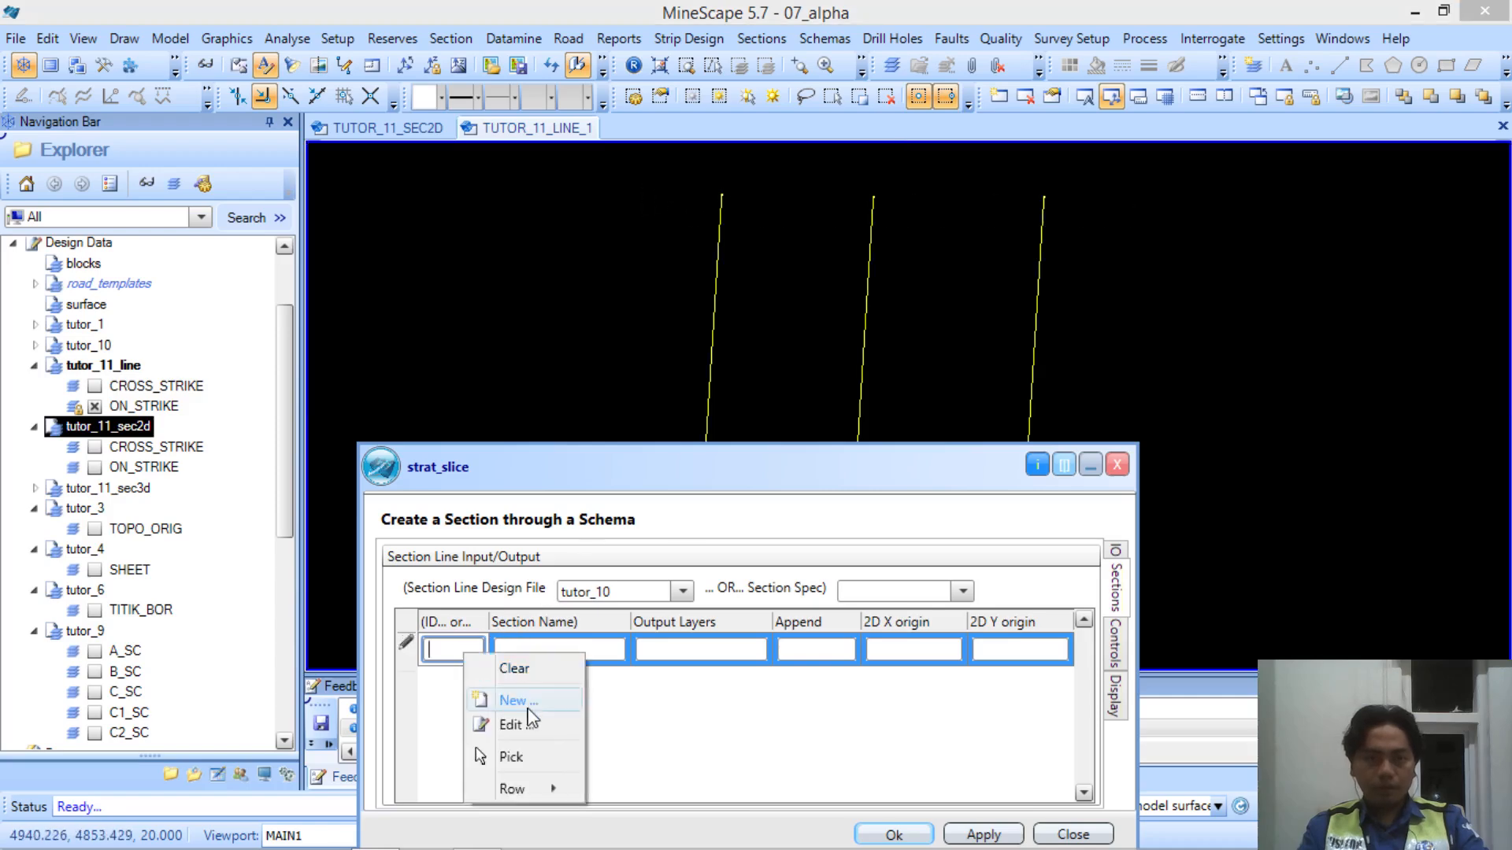
{"action": "mouse_move", "coordinate": [549, 791]}
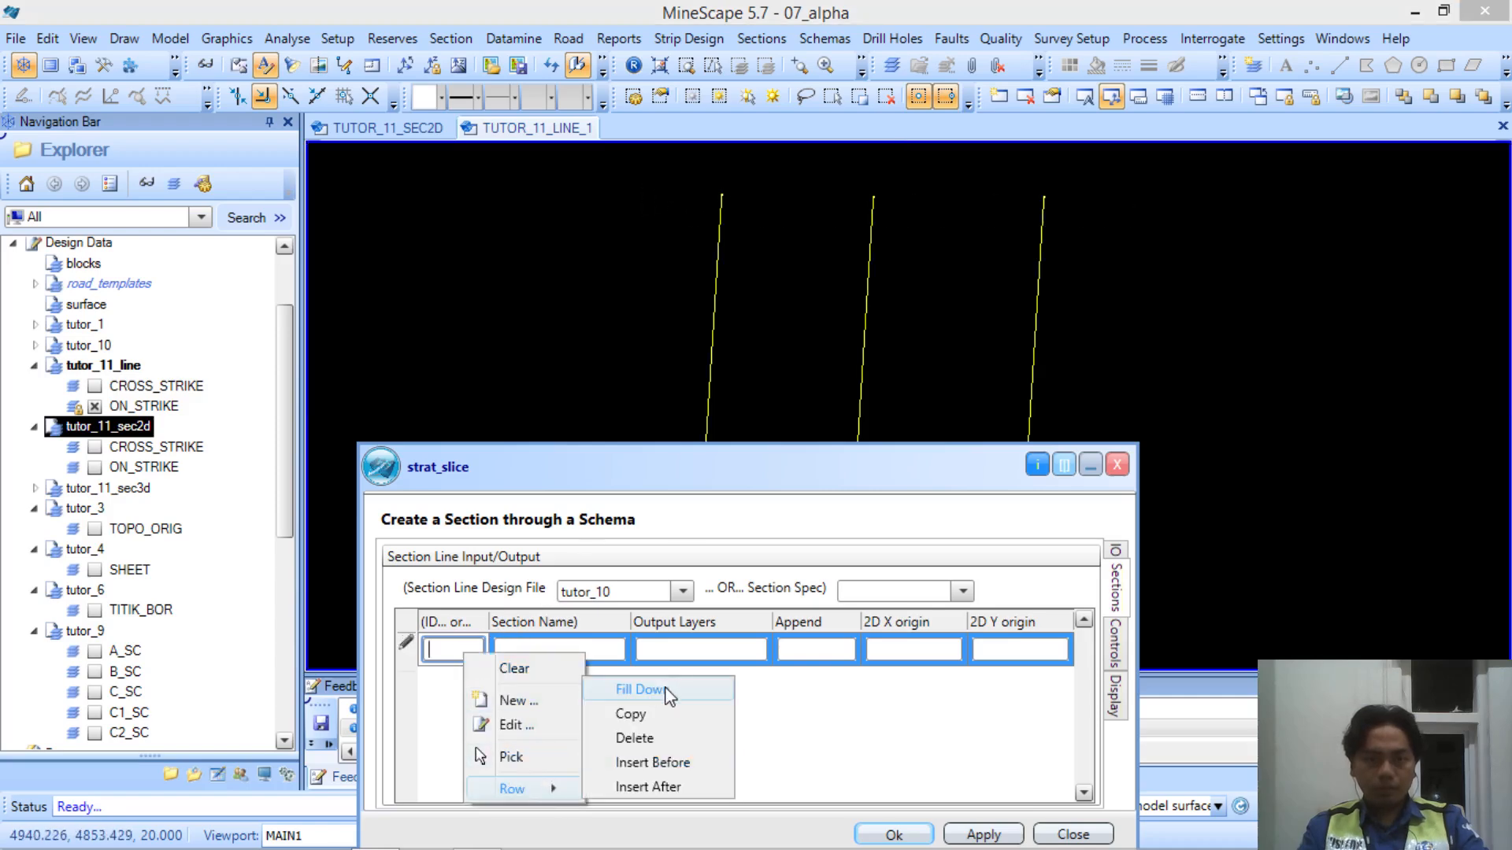
{"action": "left_click", "coordinate": [666, 686]}
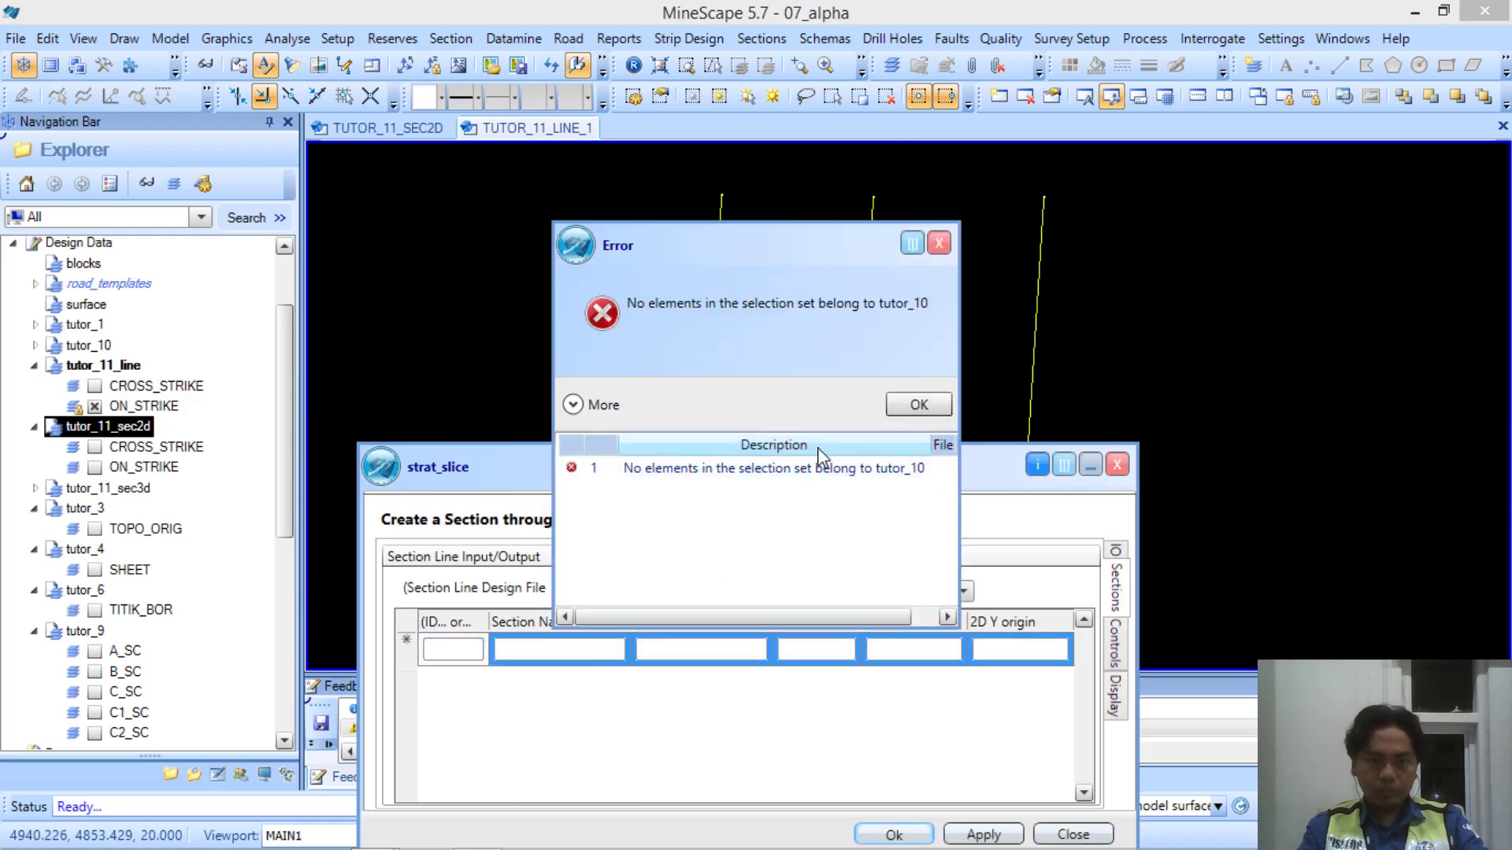
{"action": "left_click", "coordinate": [937, 245]}
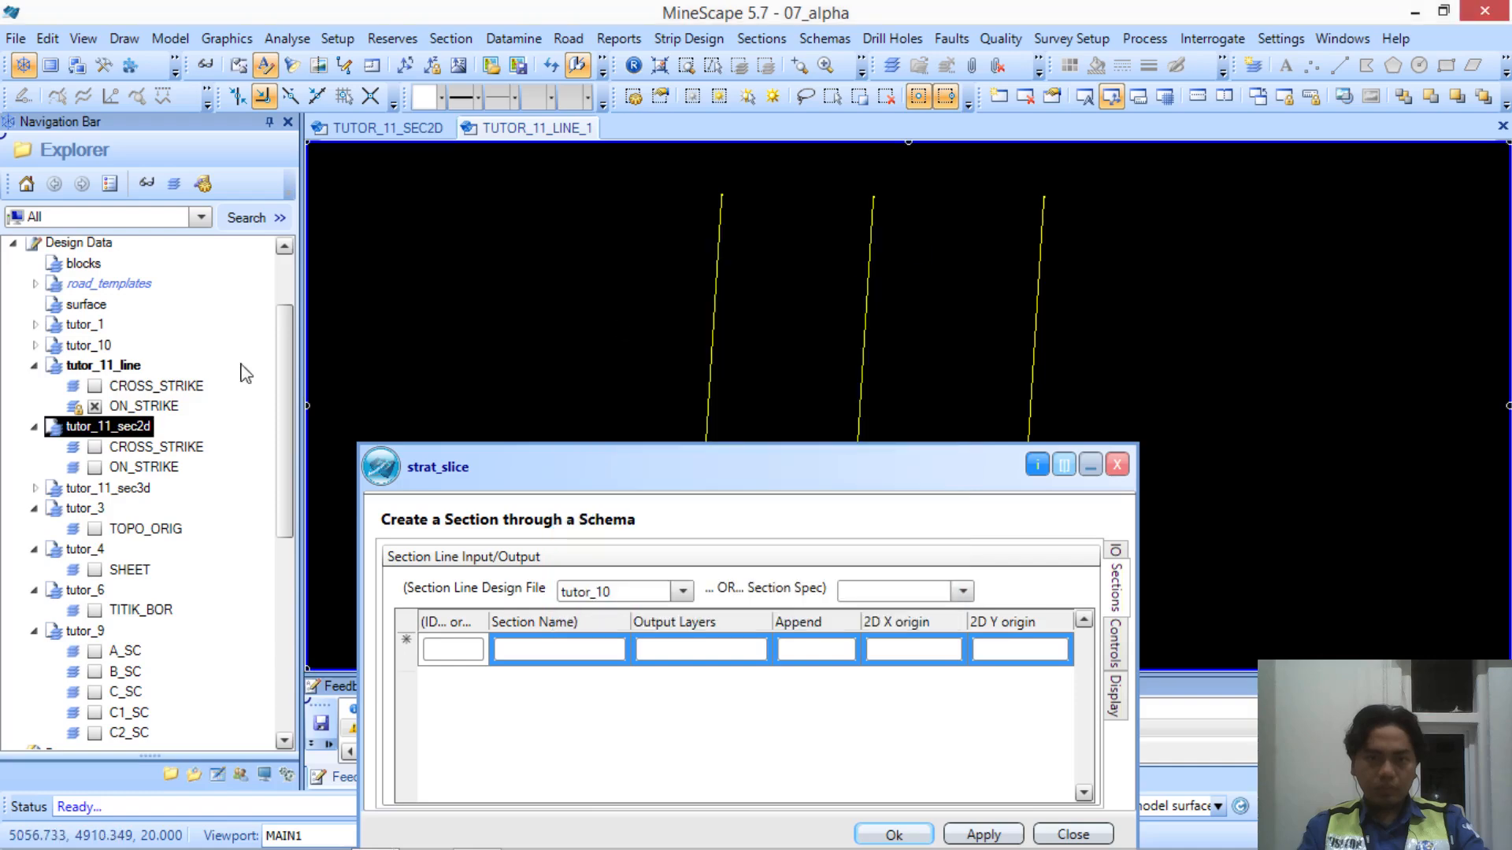
Open the ON_STRIKE layer of tutor_11_line for editing and try filling down the section line IDs again
{"action": "right_click", "coordinate": [149, 406]}
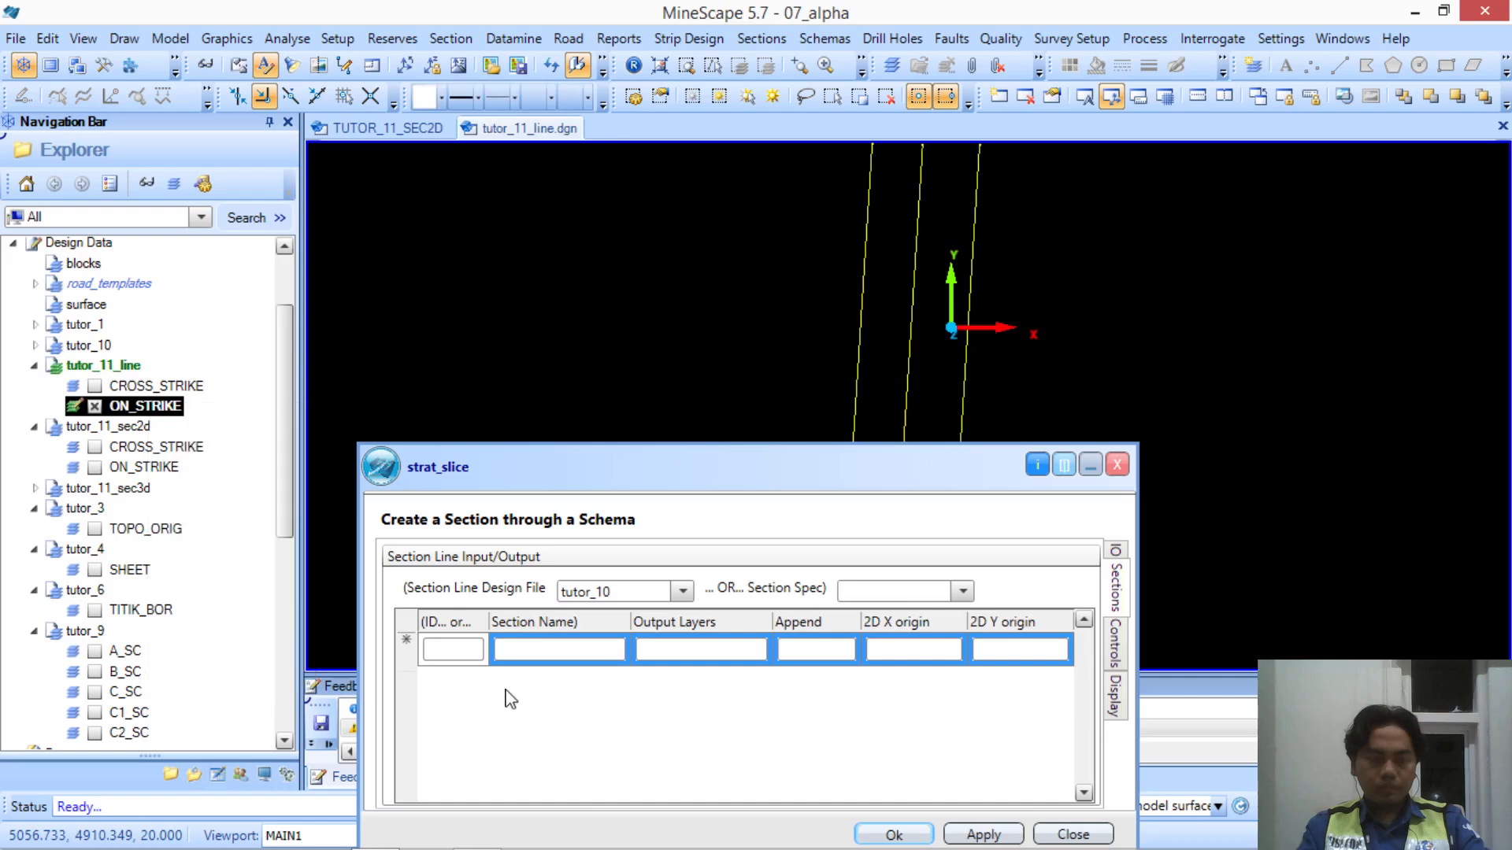
{"action": "left_click", "coordinate": [459, 650]}
{"action": "right_click", "coordinate": [485, 665]}
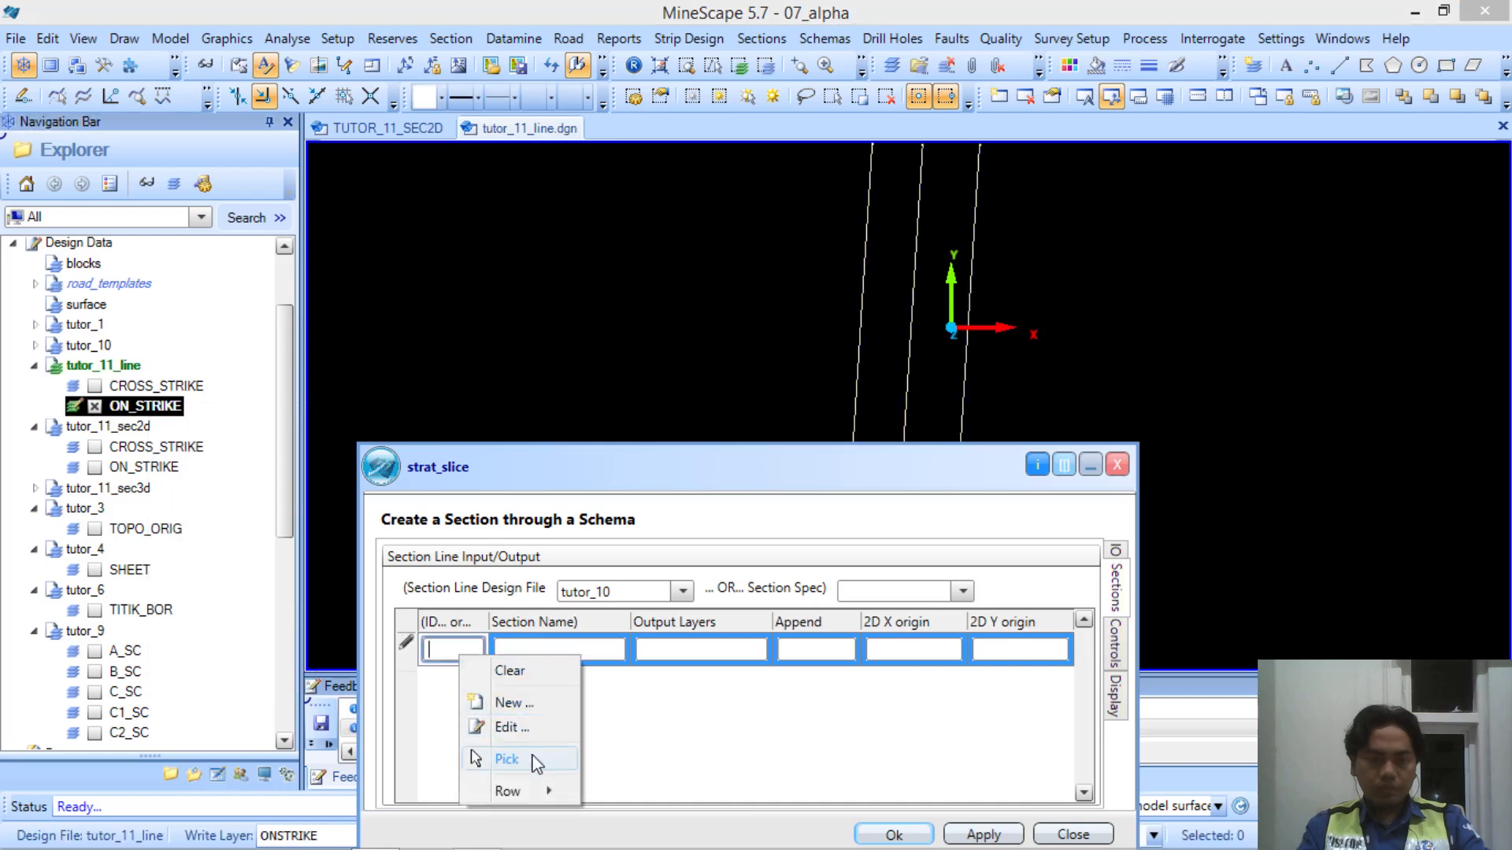
{"action": "mouse_move", "coordinate": [542, 790]}
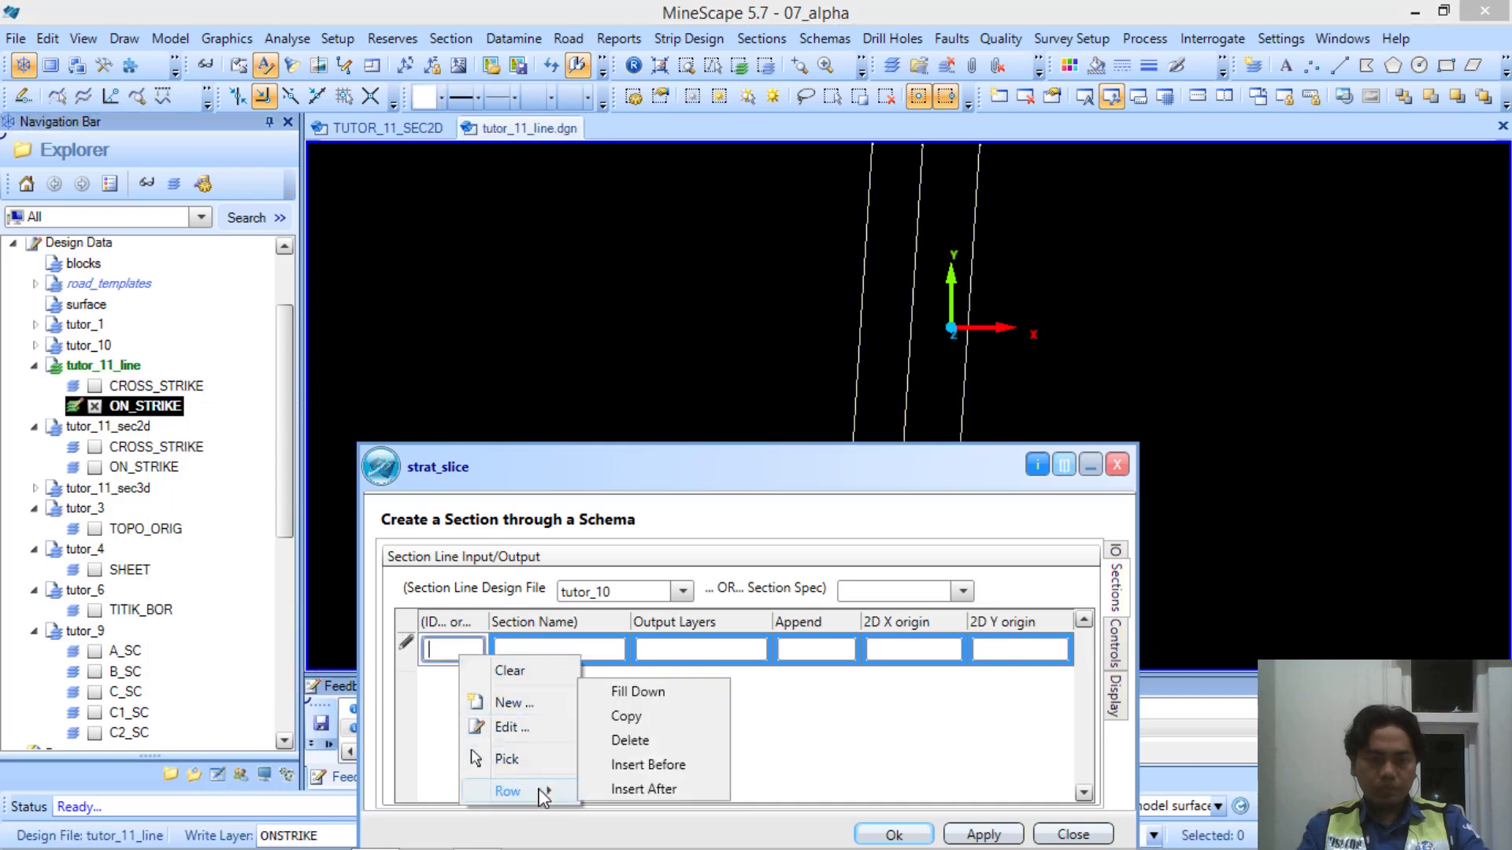
{"action": "left_click", "coordinate": [644, 697]}
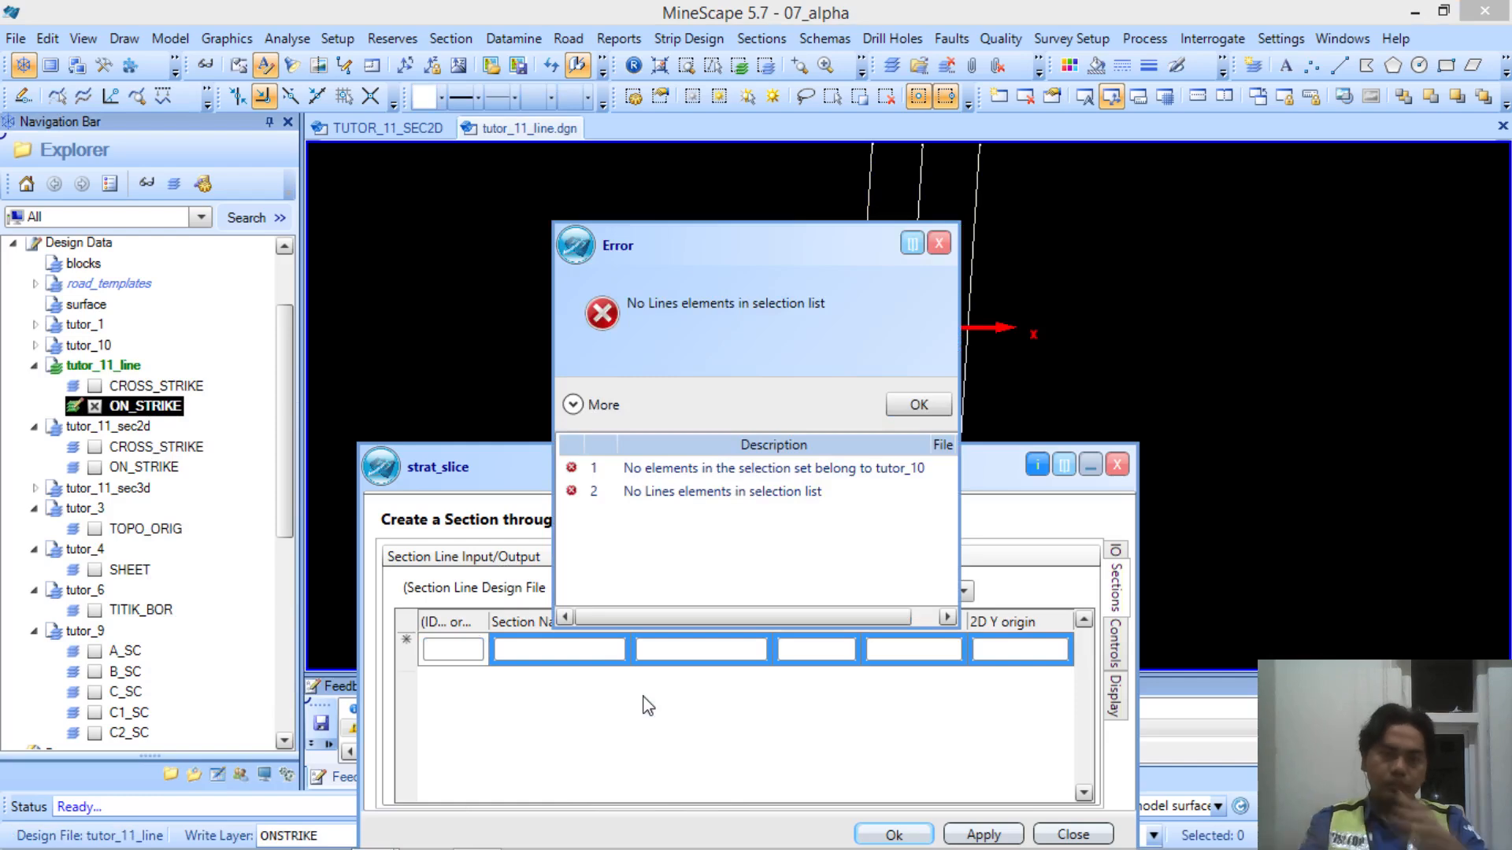
{"action": "key", "text": "Return"}
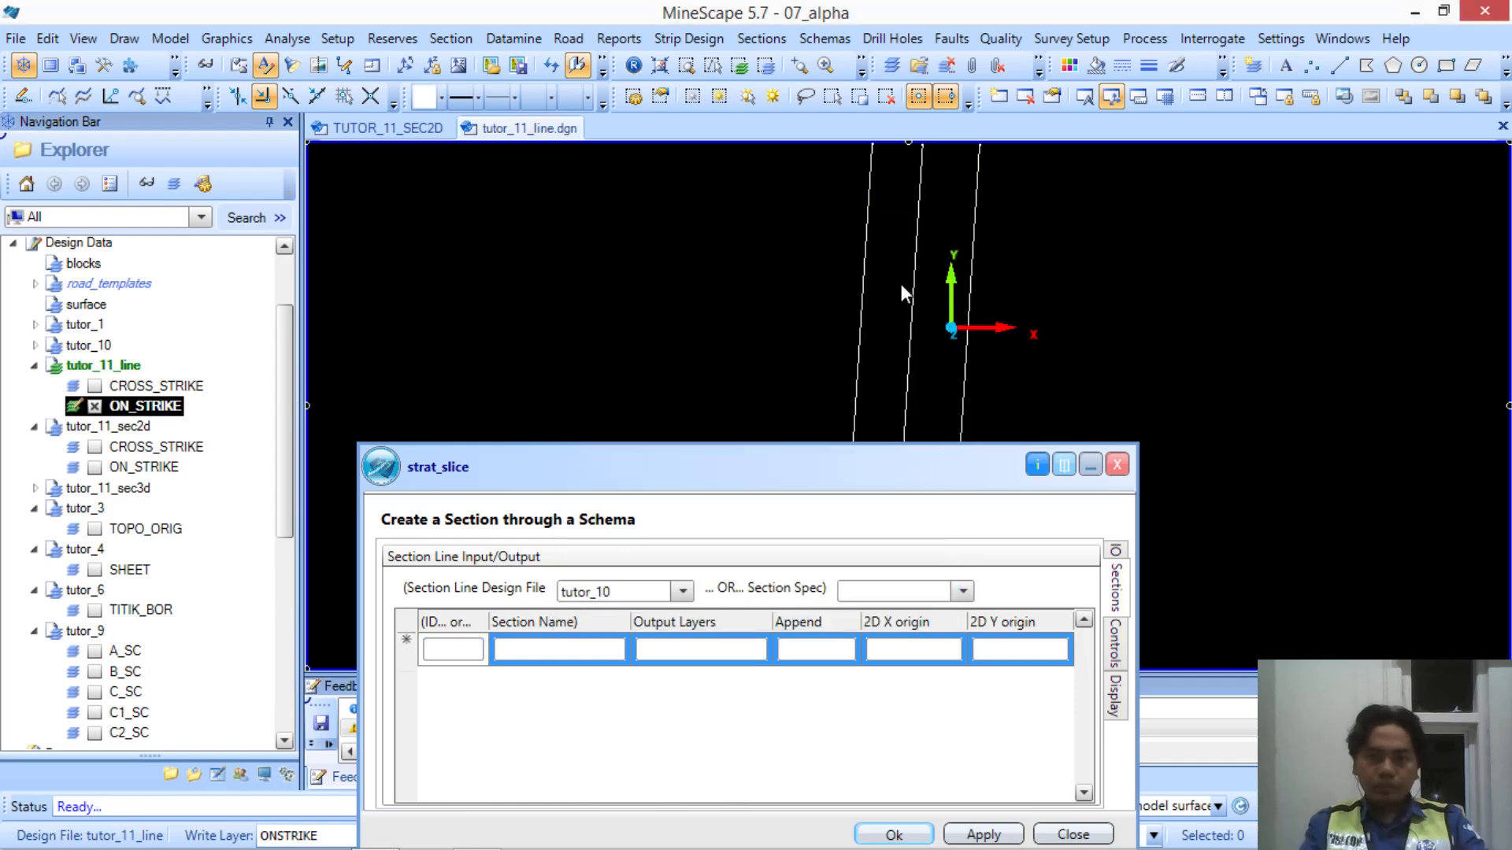
Reselect the three on-strike lines in the opened design file and try to fill down their IDs as section lines
{"action": "middle_click_drag", "start_coordinate": [901, 284], "coordinate": [869, 413]}
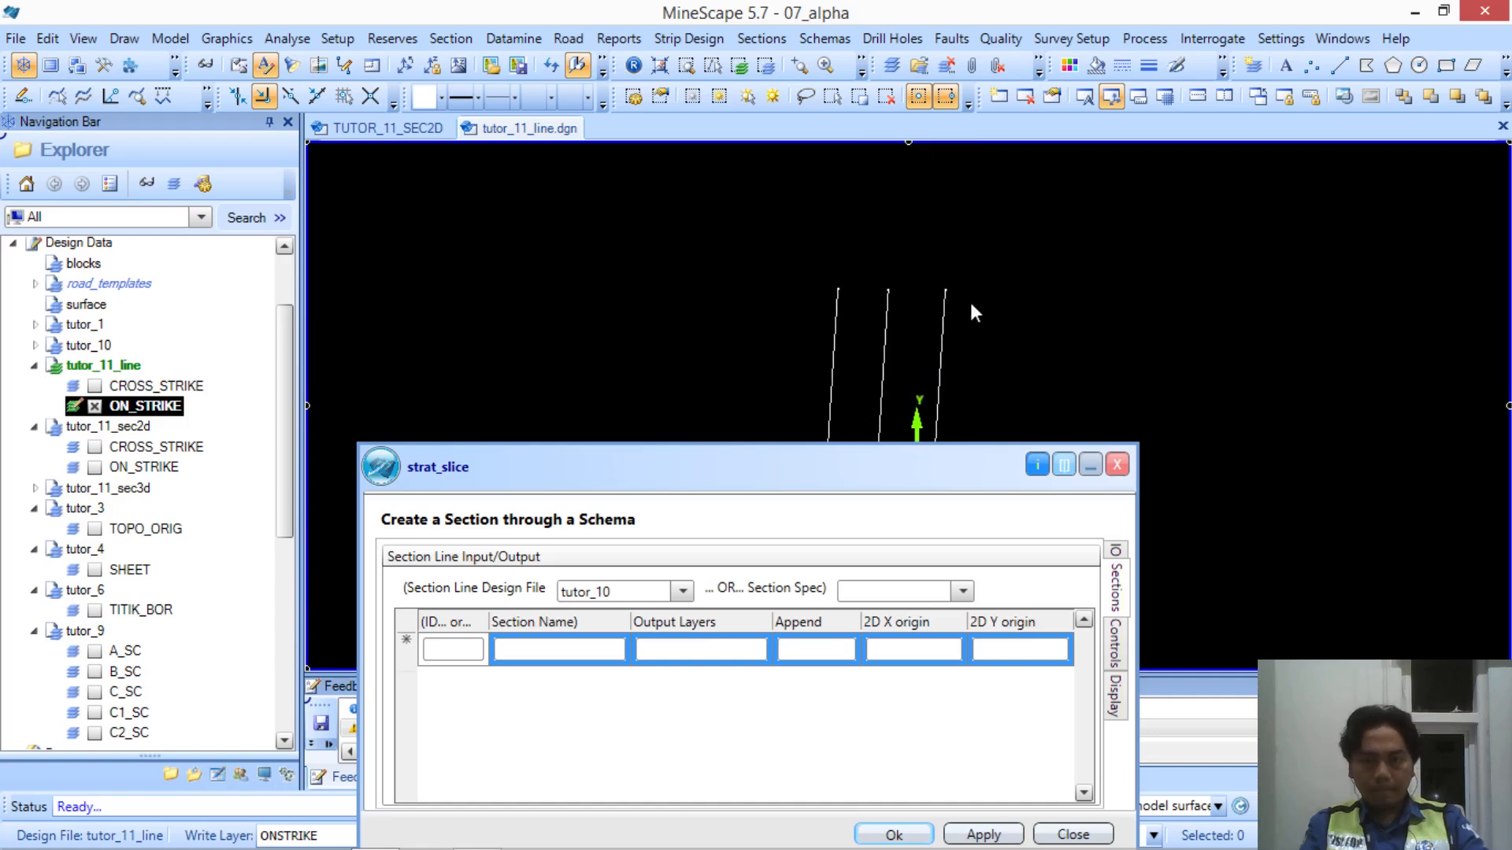
{"action": "left_click_drag", "start_coordinate": [971, 304], "coordinate": [781, 296]}
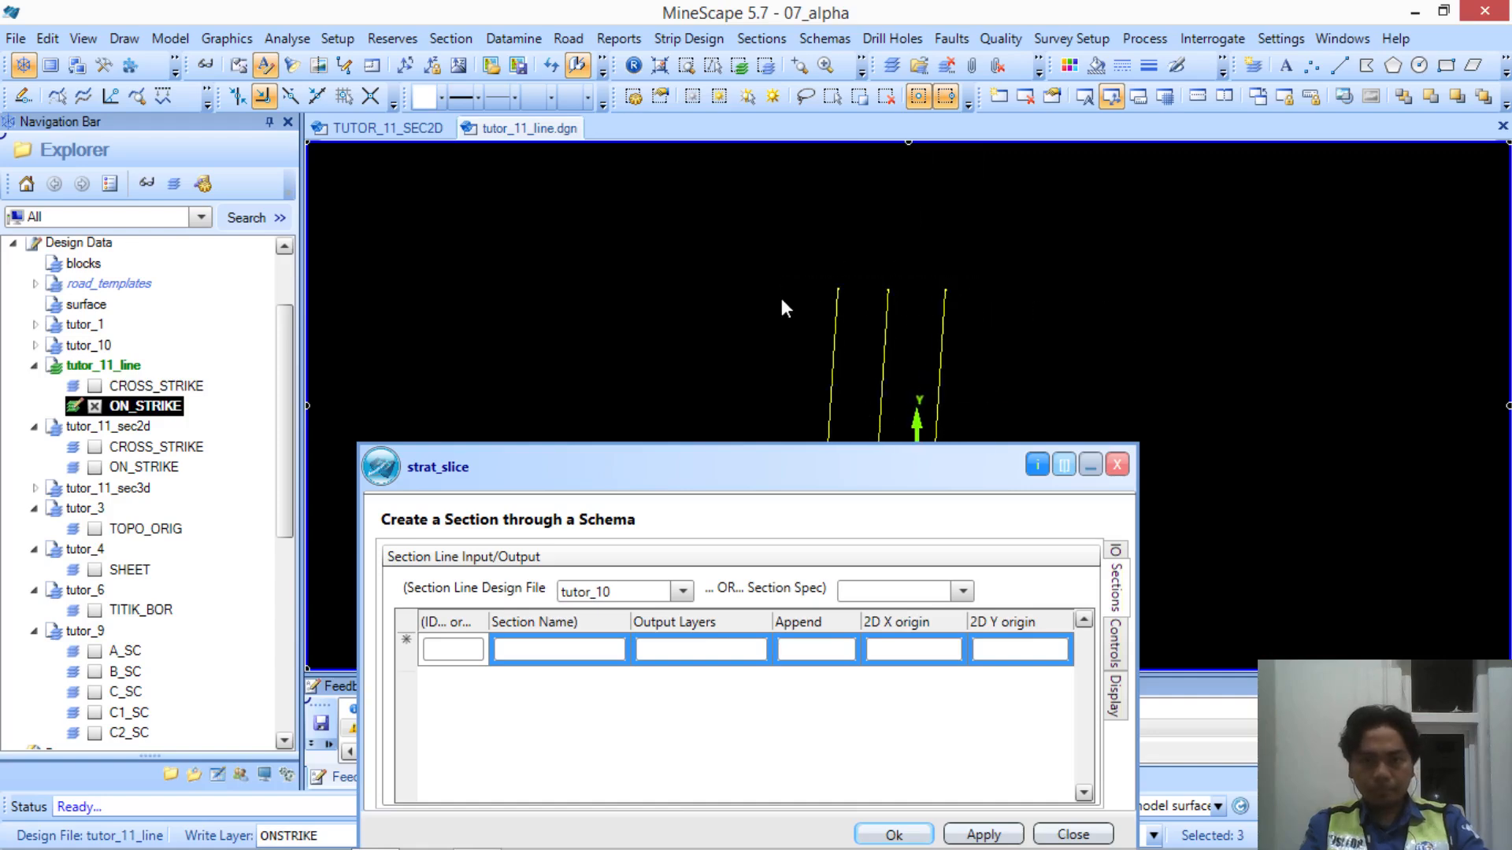
{"action": "left_click", "coordinate": [460, 647]}
{"action": "right_click", "coordinate": [461, 649]}
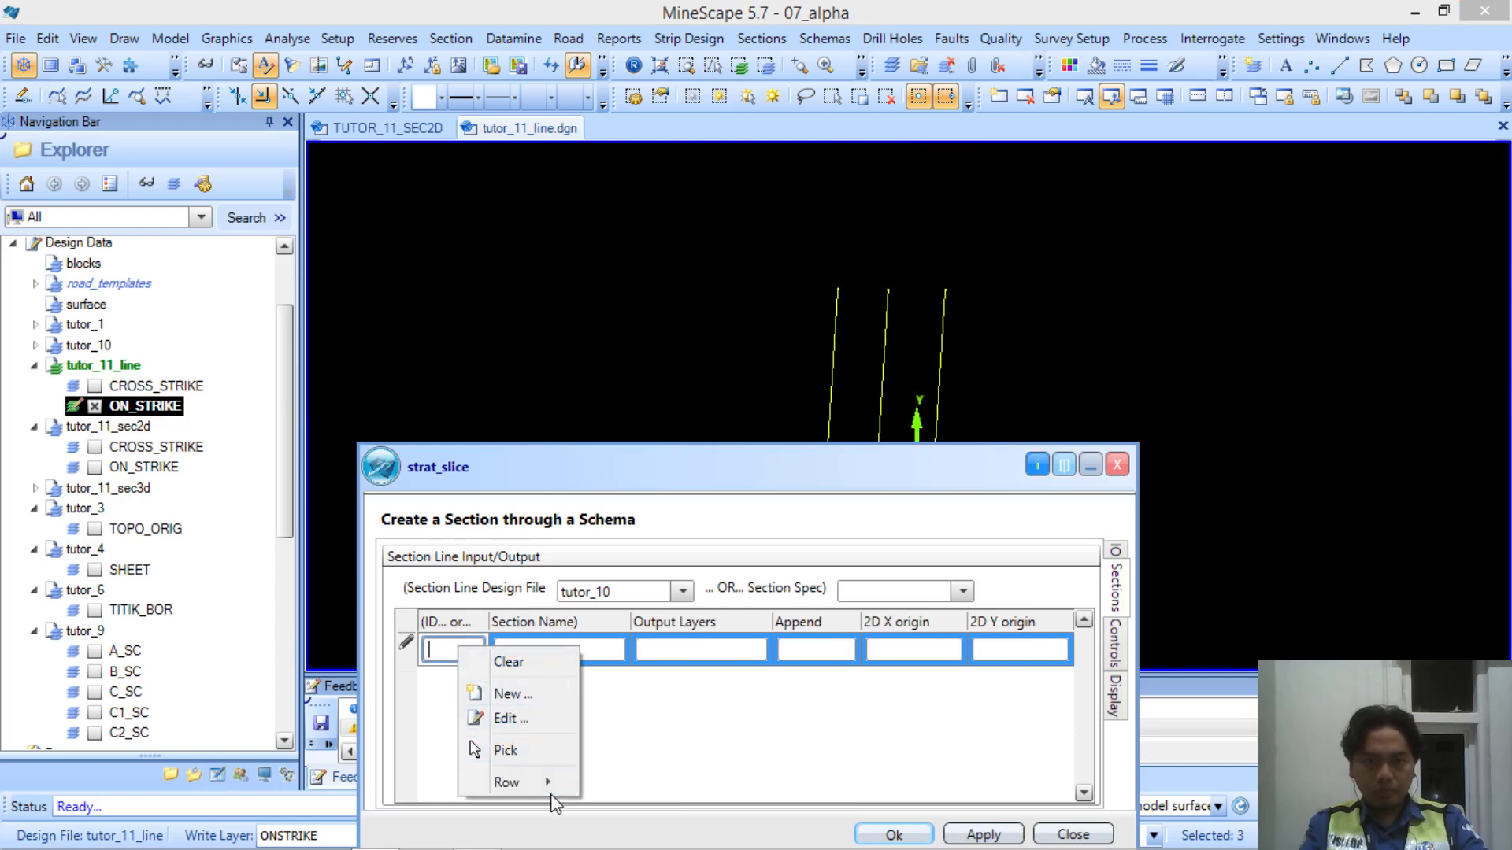
{"action": "mouse_move", "coordinate": [556, 791]}
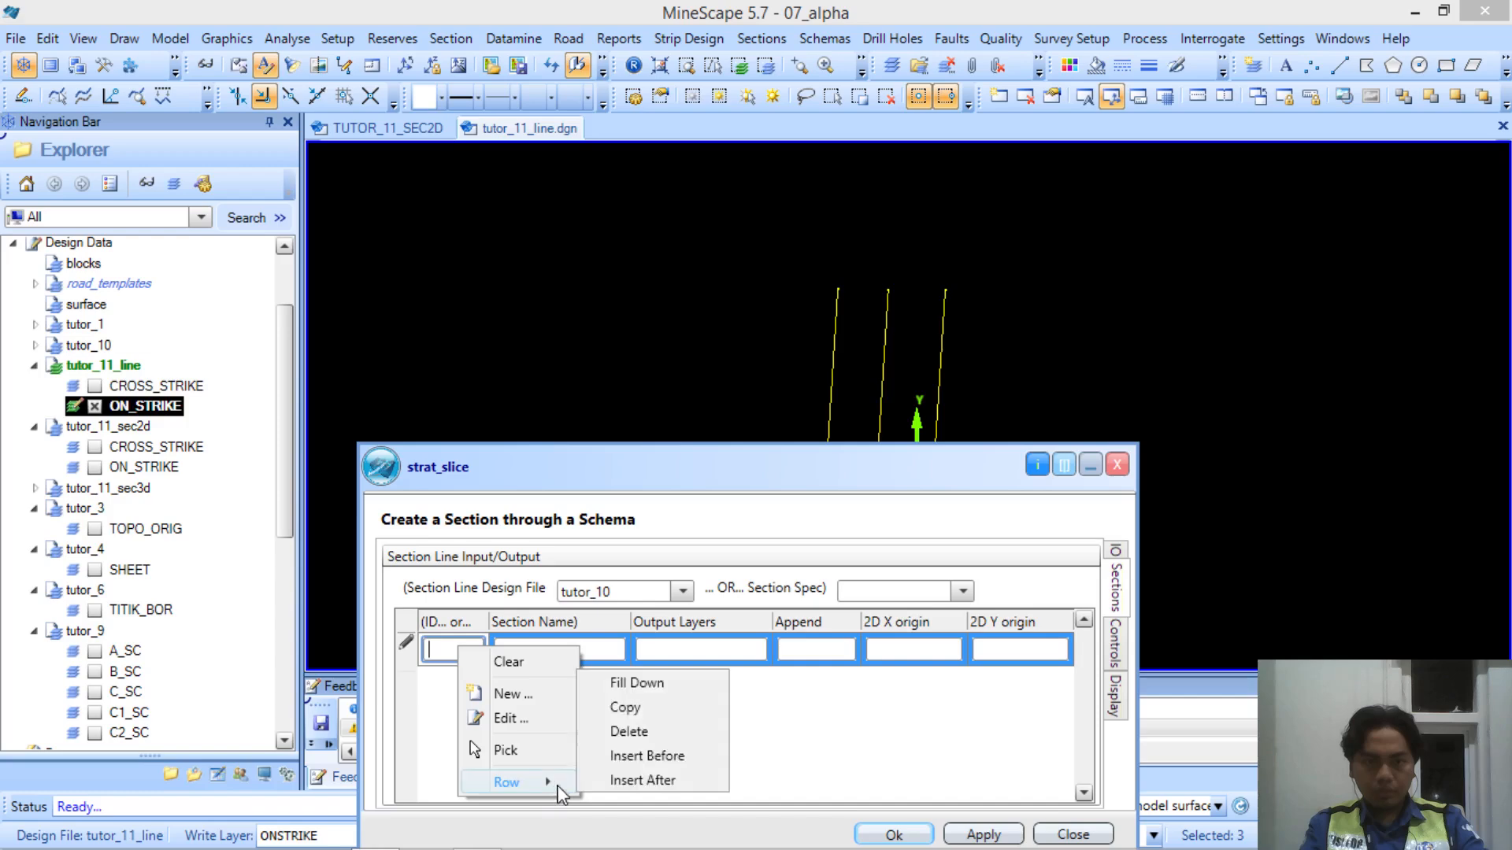
{"action": "left_click", "coordinate": [644, 682]}
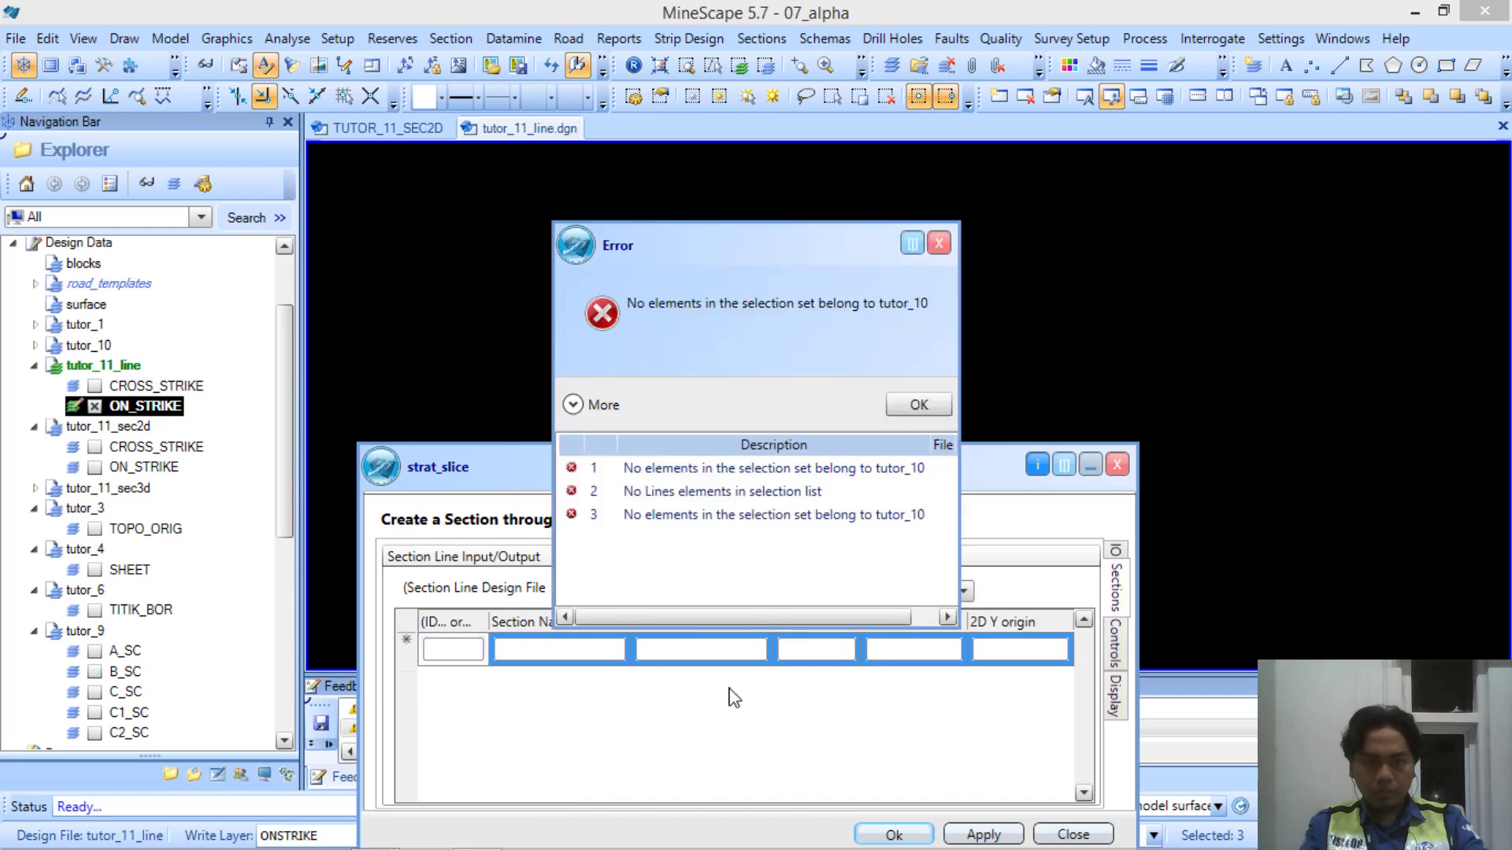
{"action": "left_click", "coordinate": [945, 242]}
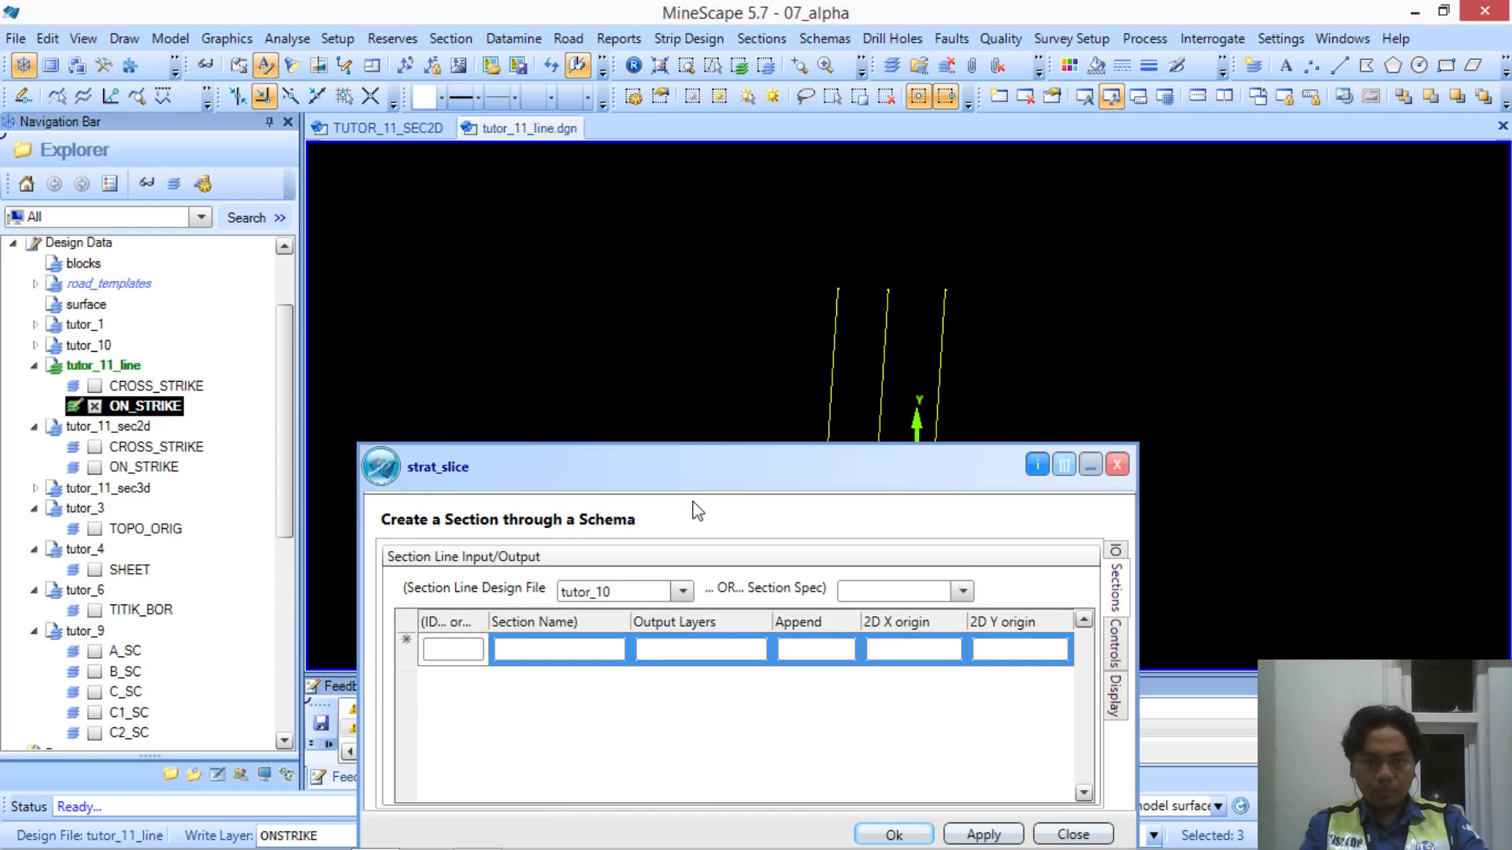
Fill down the three on-strike line IDs from design file tutor_11_line into the section list and generate the sections
{"action": "left_click", "coordinate": [674, 597]}
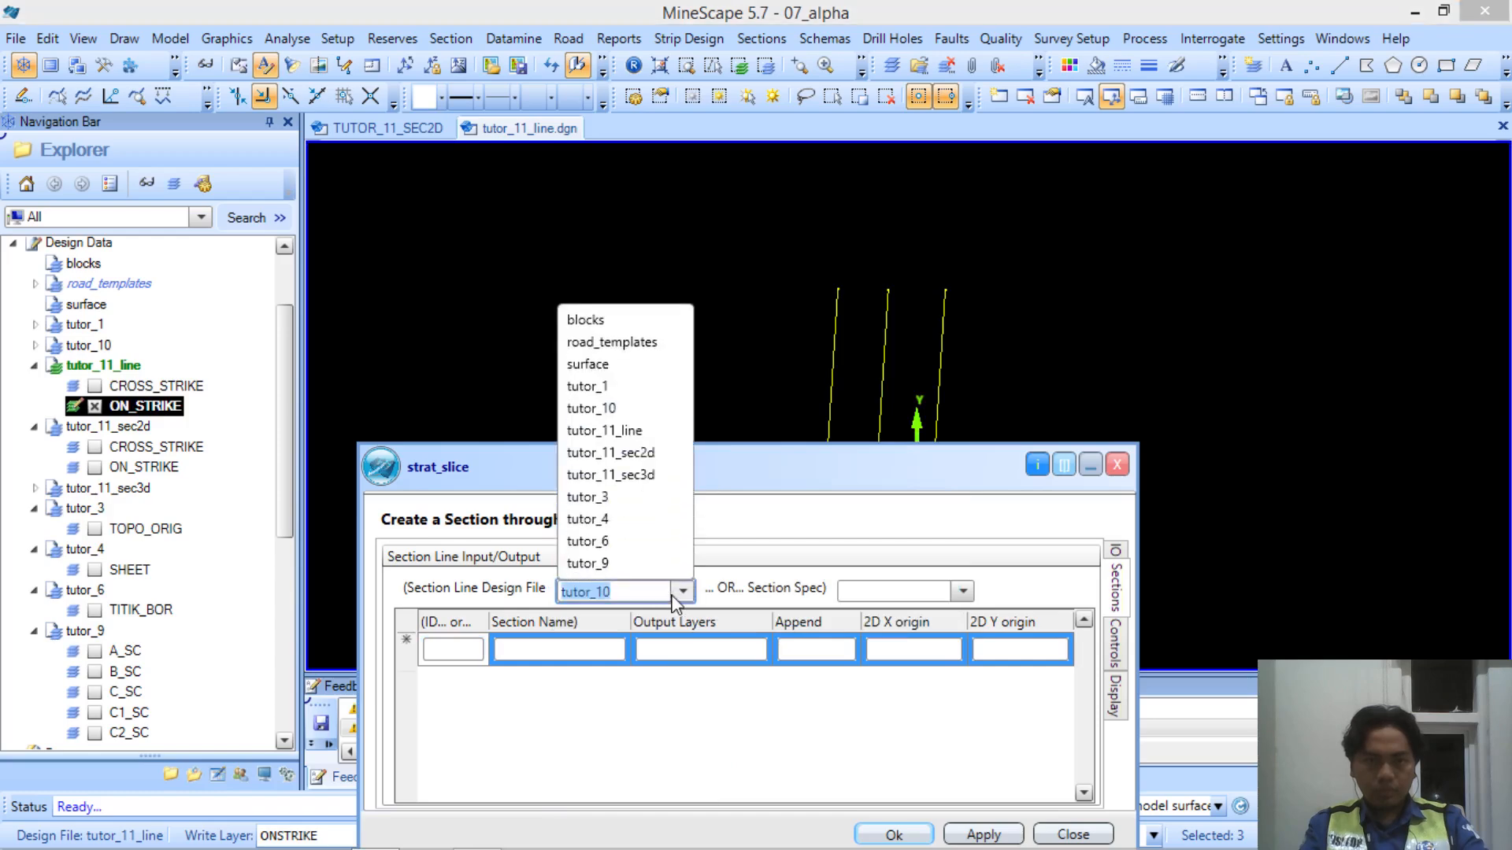
{"action": "left_click", "coordinate": [665, 430]}
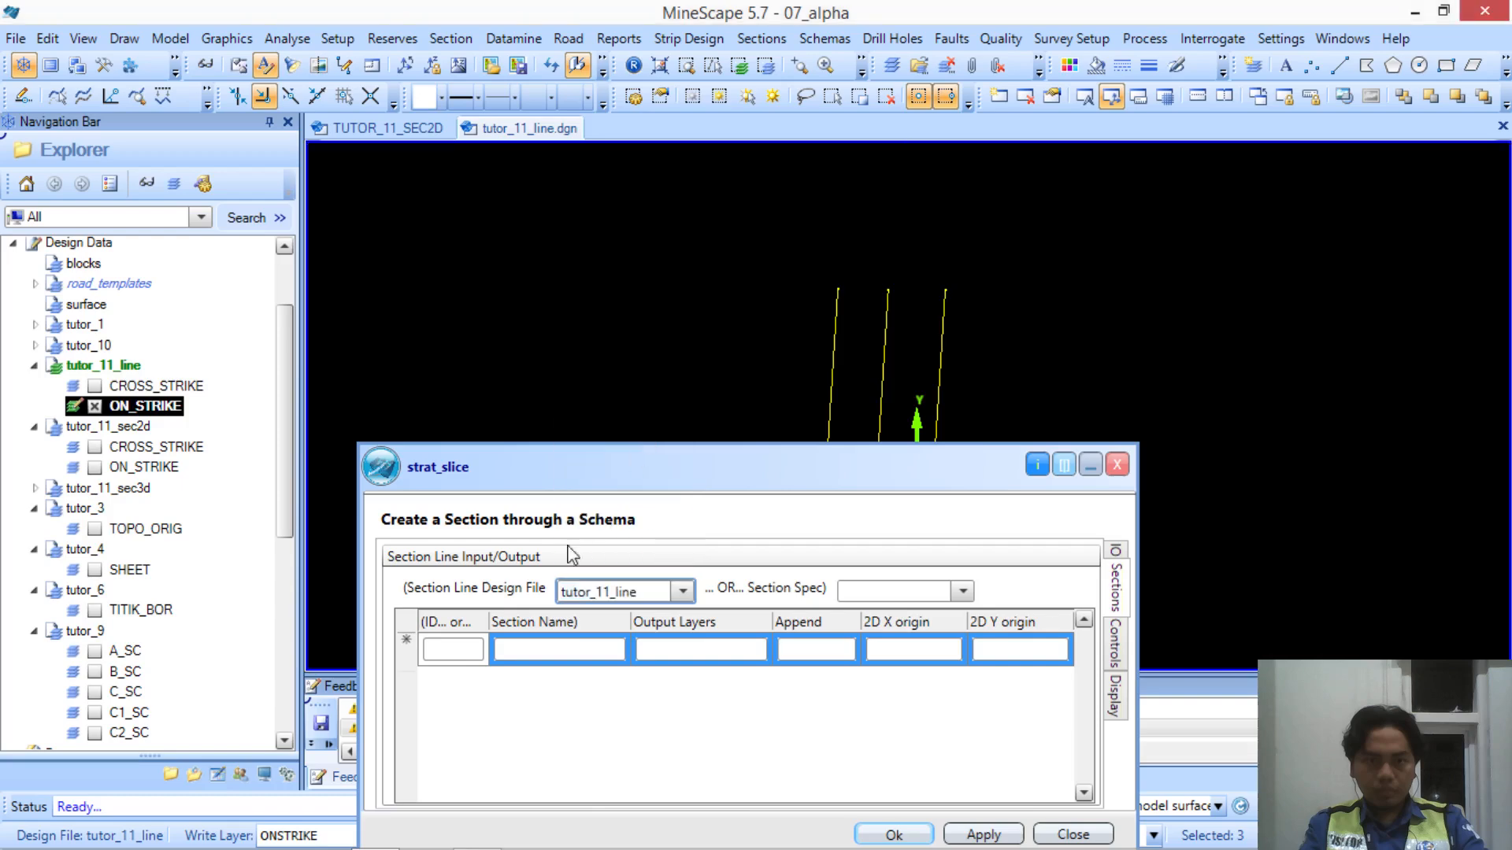
{"action": "left_click", "coordinate": [447, 660]}
{"action": "right_click", "coordinate": [447, 660]}
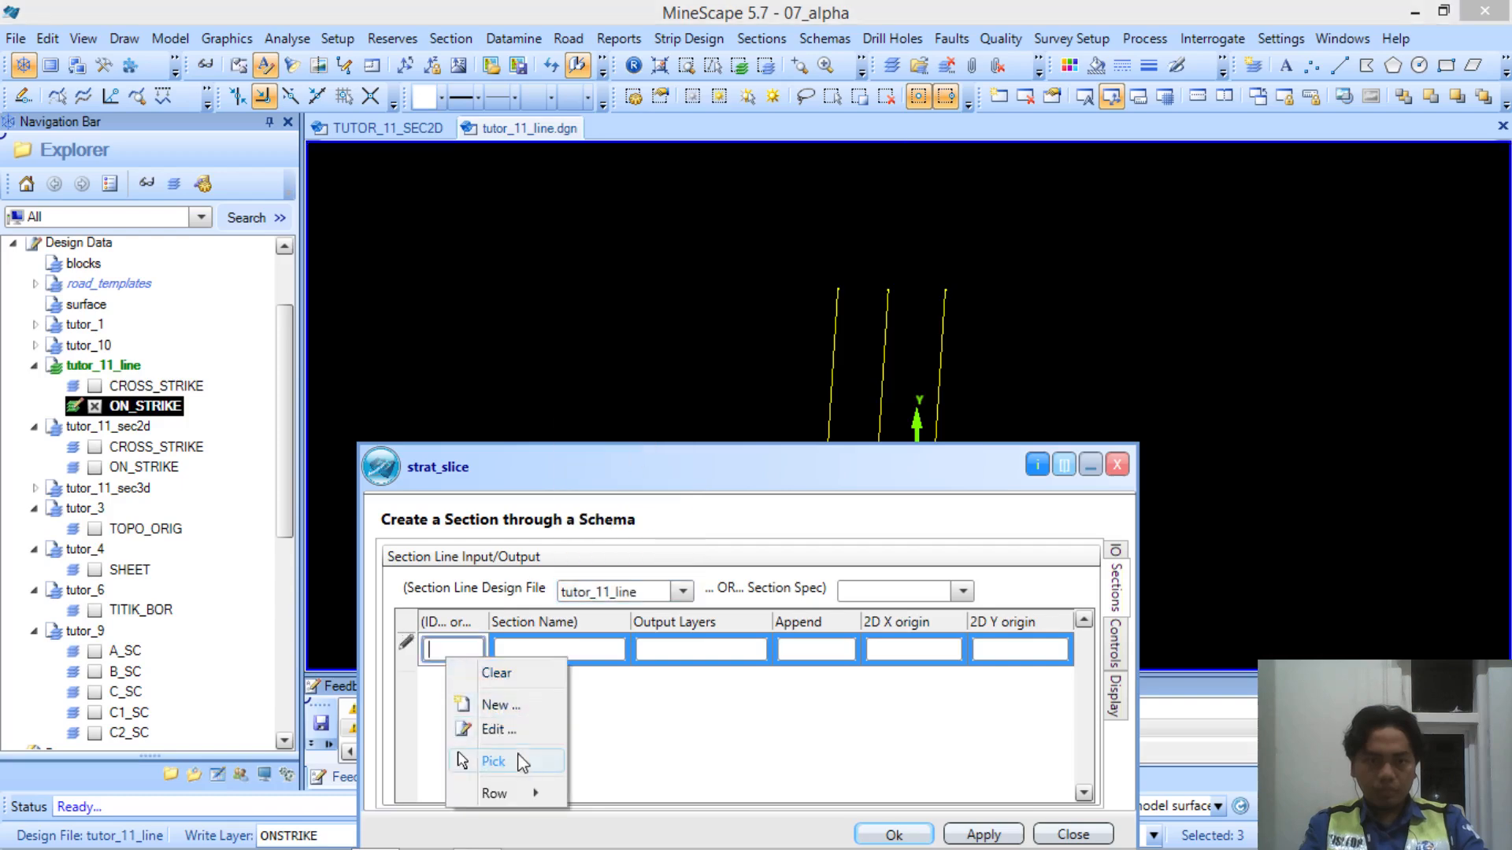
{"action": "mouse_move", "coordinate": [531, 791]}
{"action": "left_click", "coordinate": [651, 698]}
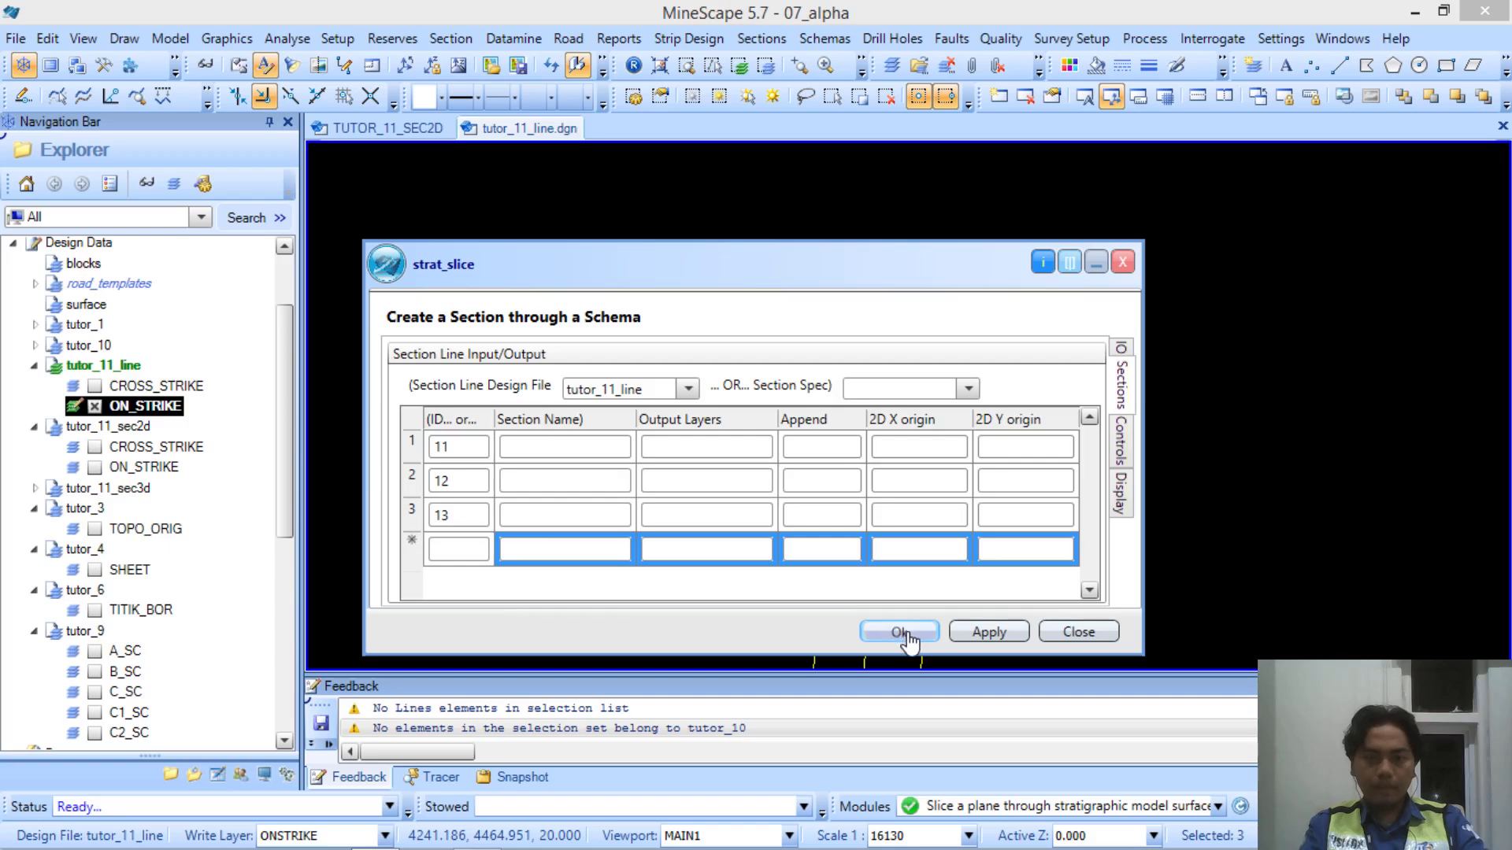
{"action": "left_click", "coordinate": [899, 633]}
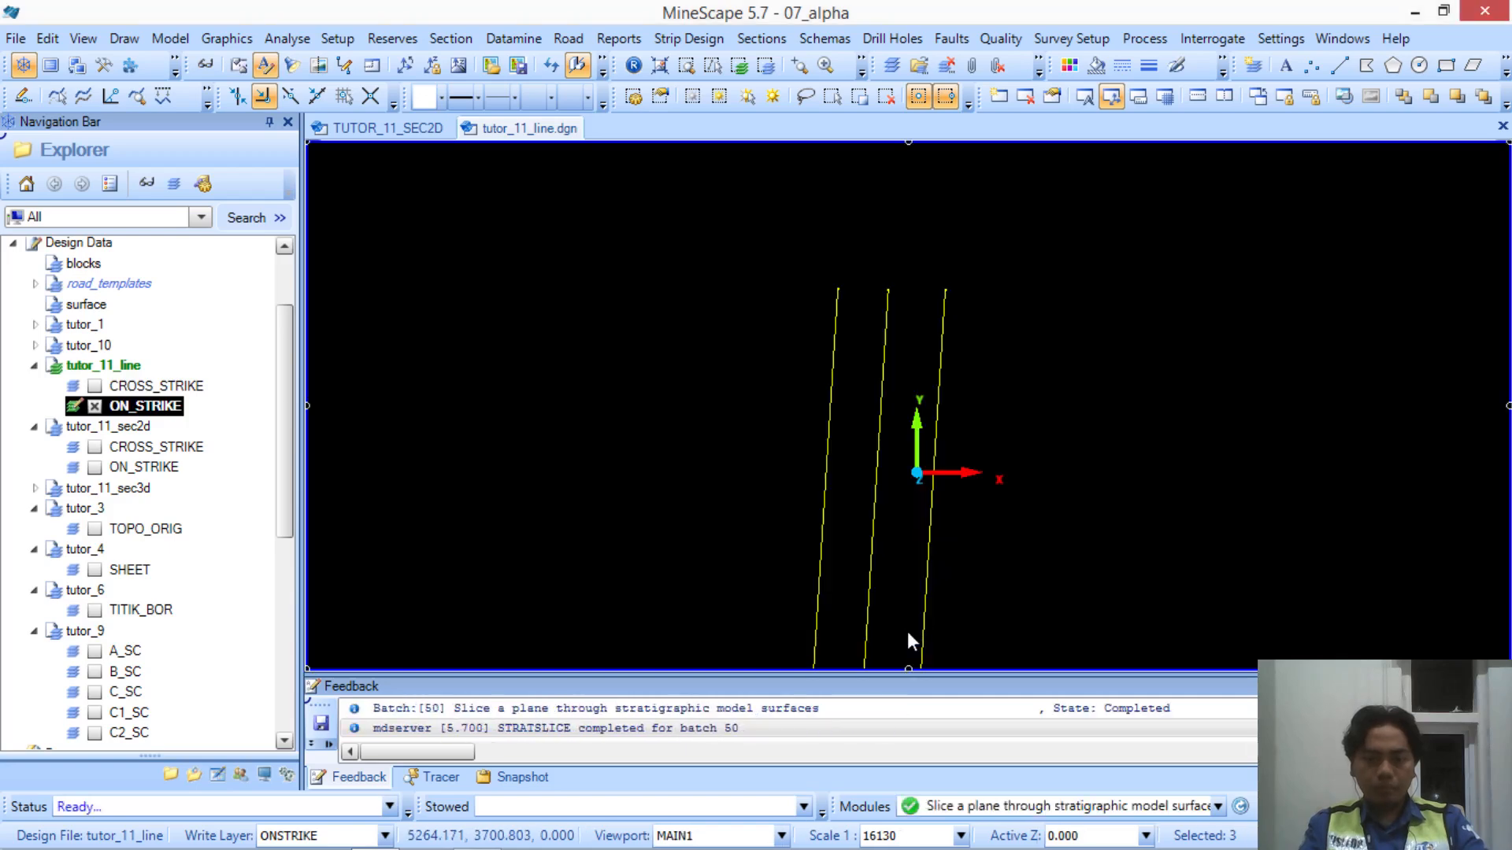
Display the ON_STRIKE layer of tutor_11_sec3d over the on-strike lines
{"action": "left_click", "coordinate": [118, 488]}
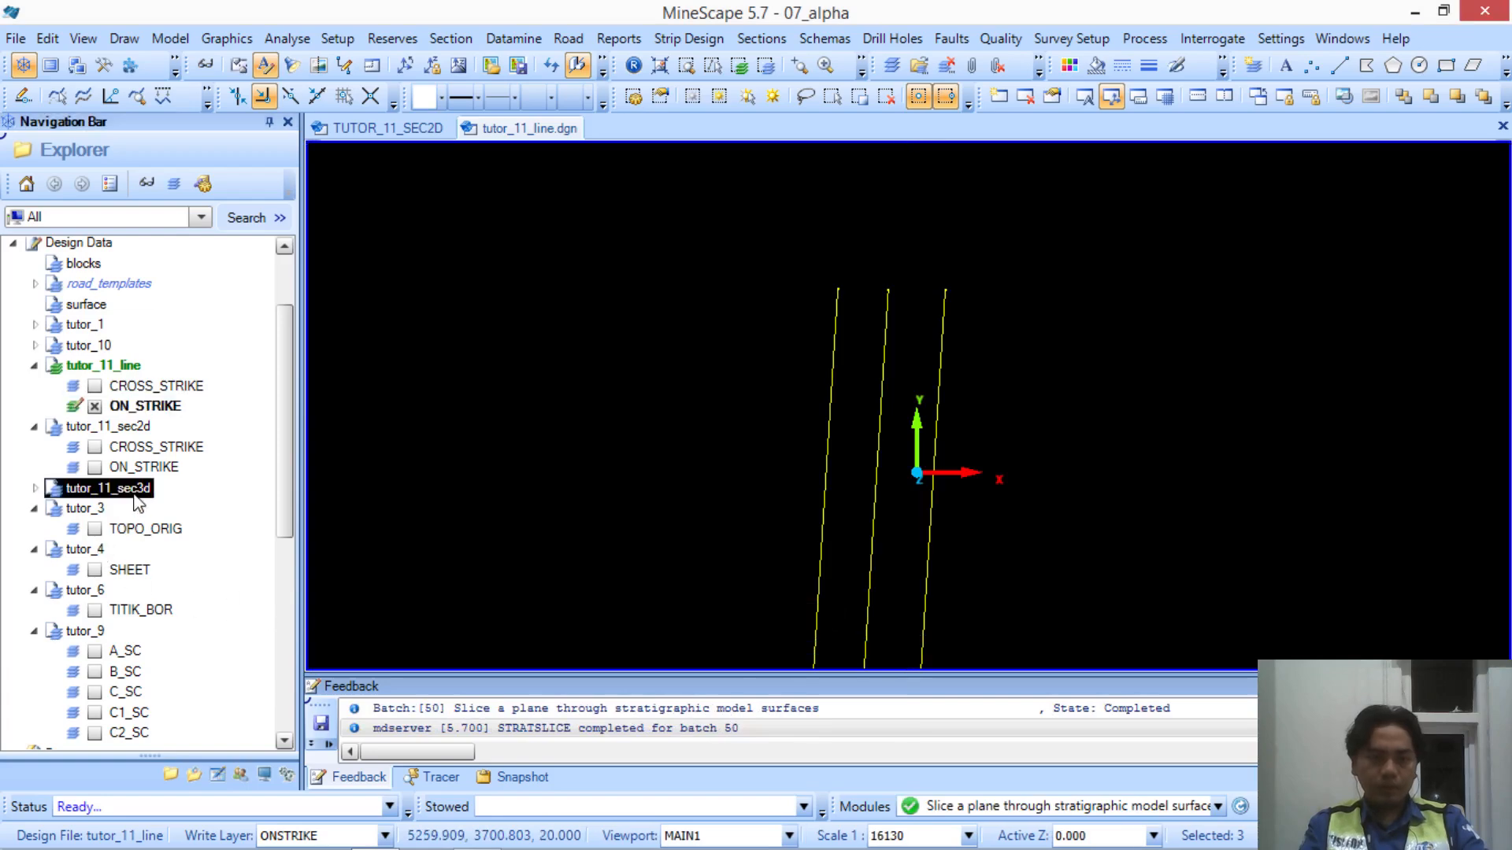
{"action": "left_click", "coordinate": [41, 490]}
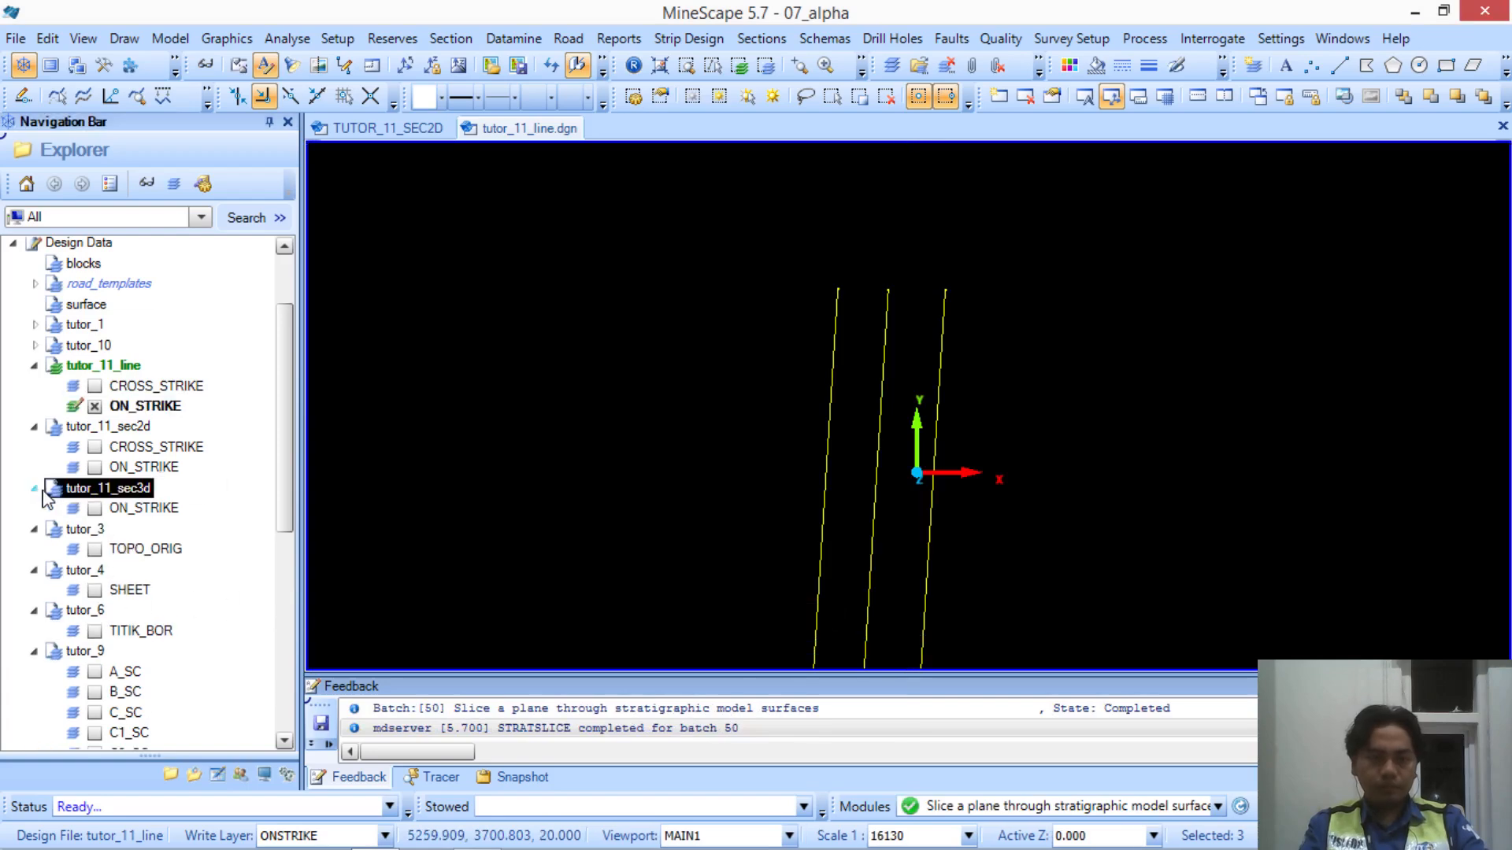
{"action": "left_click", "coordinate": [94, 508]}
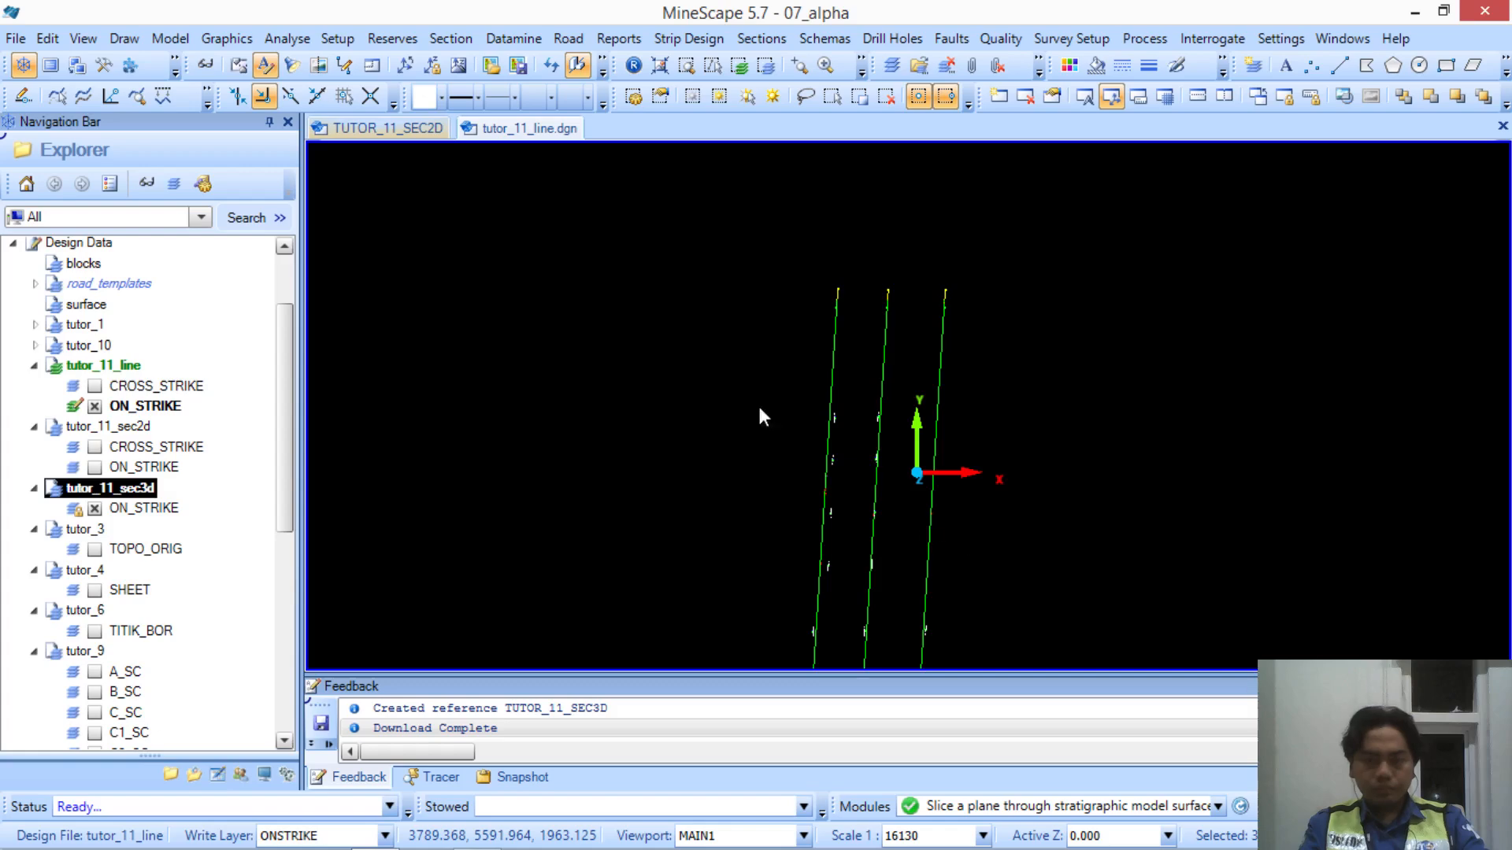
Check the main map window, then close the tutor_11_line.dgn CAD window
{"action": "left_click", "coordinate": [425, 130]}
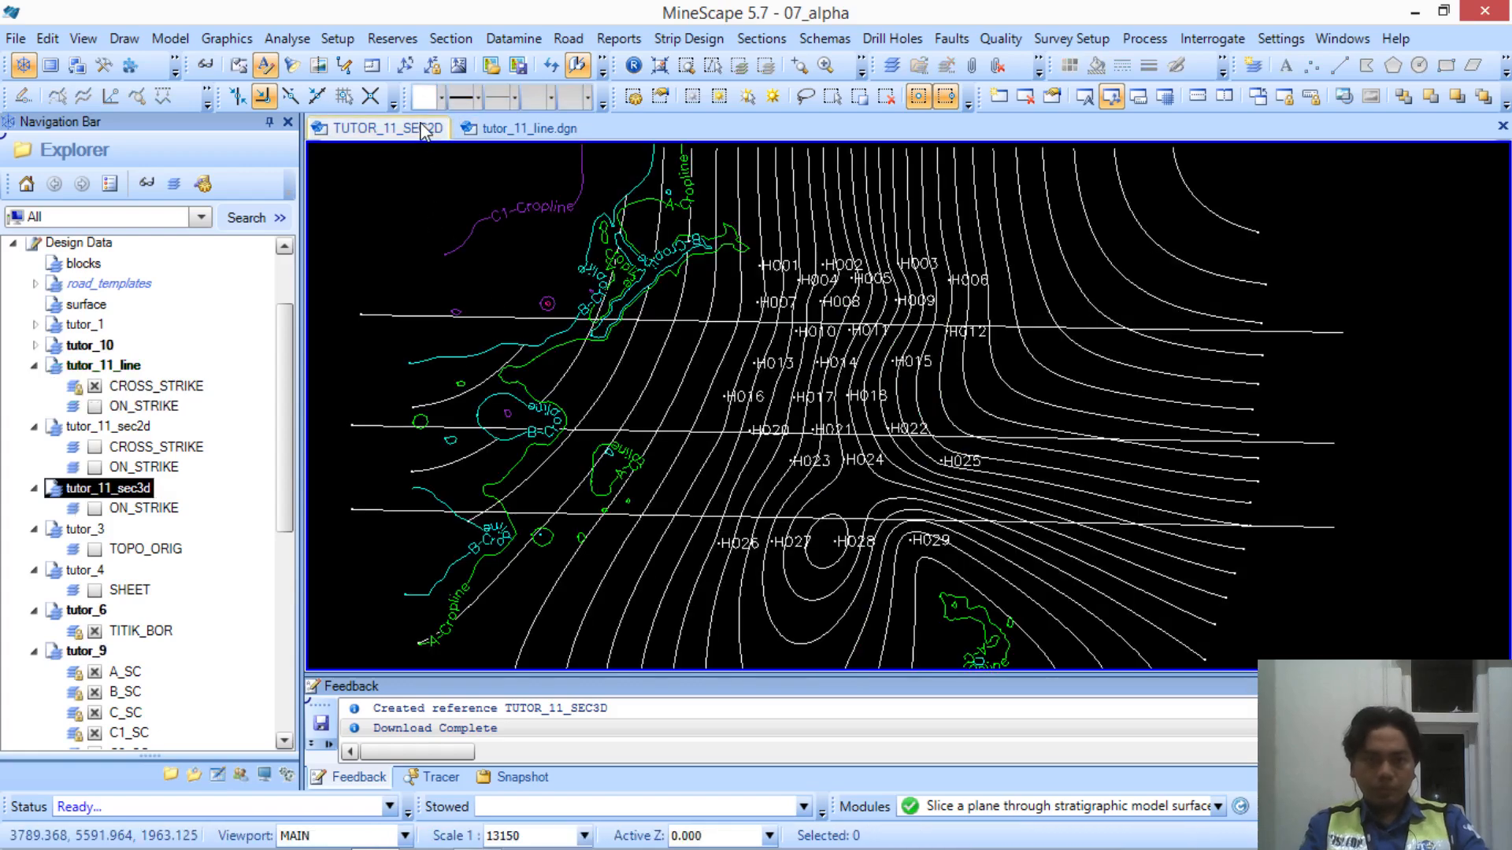
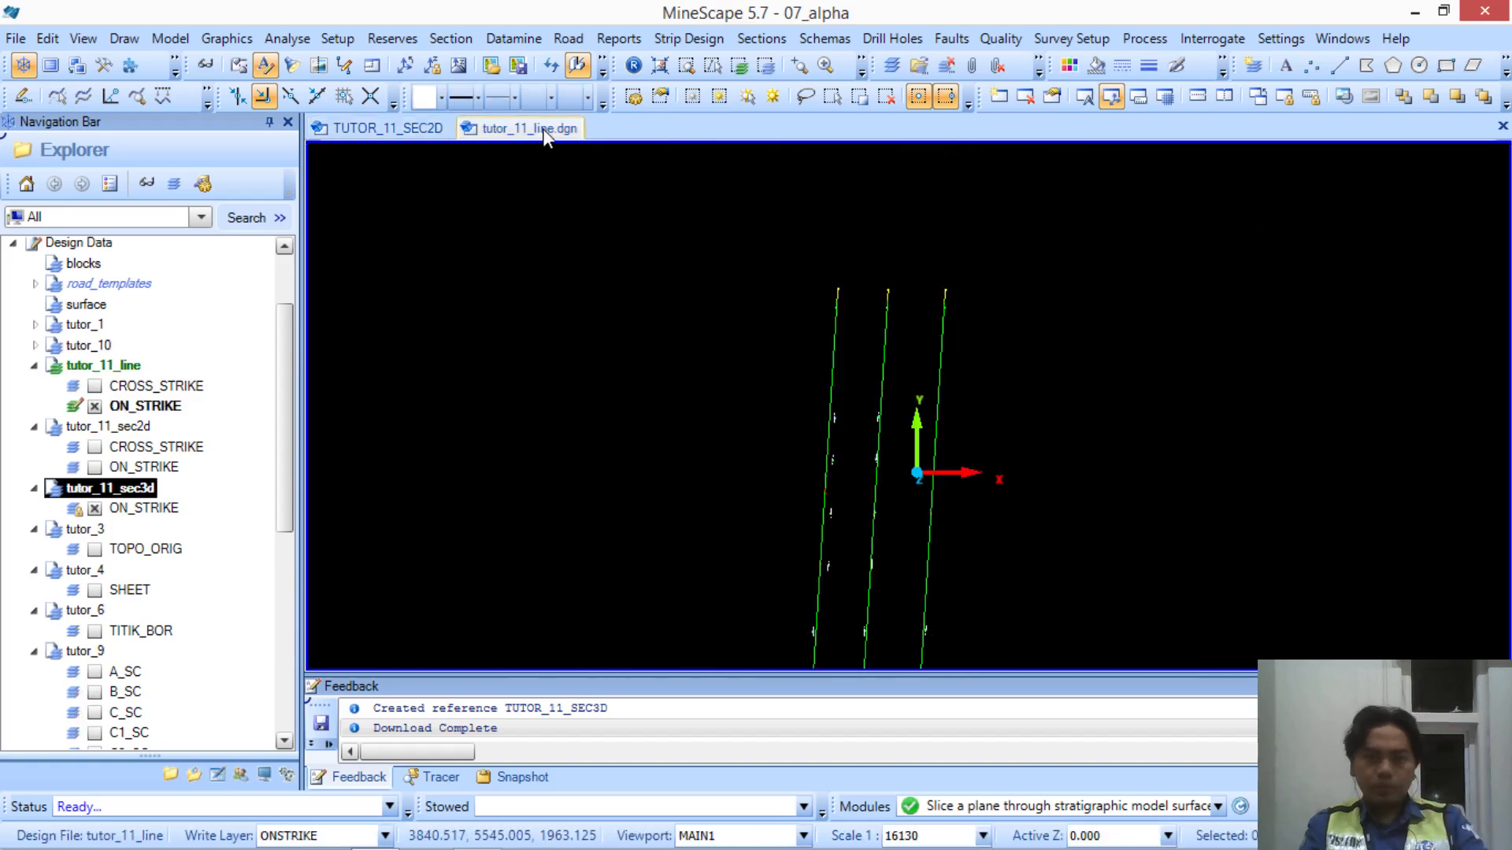
{"action": "right_click", "coordinate": [542, 129]}
{"action": "left_click", "coordinate": [598, 145]}
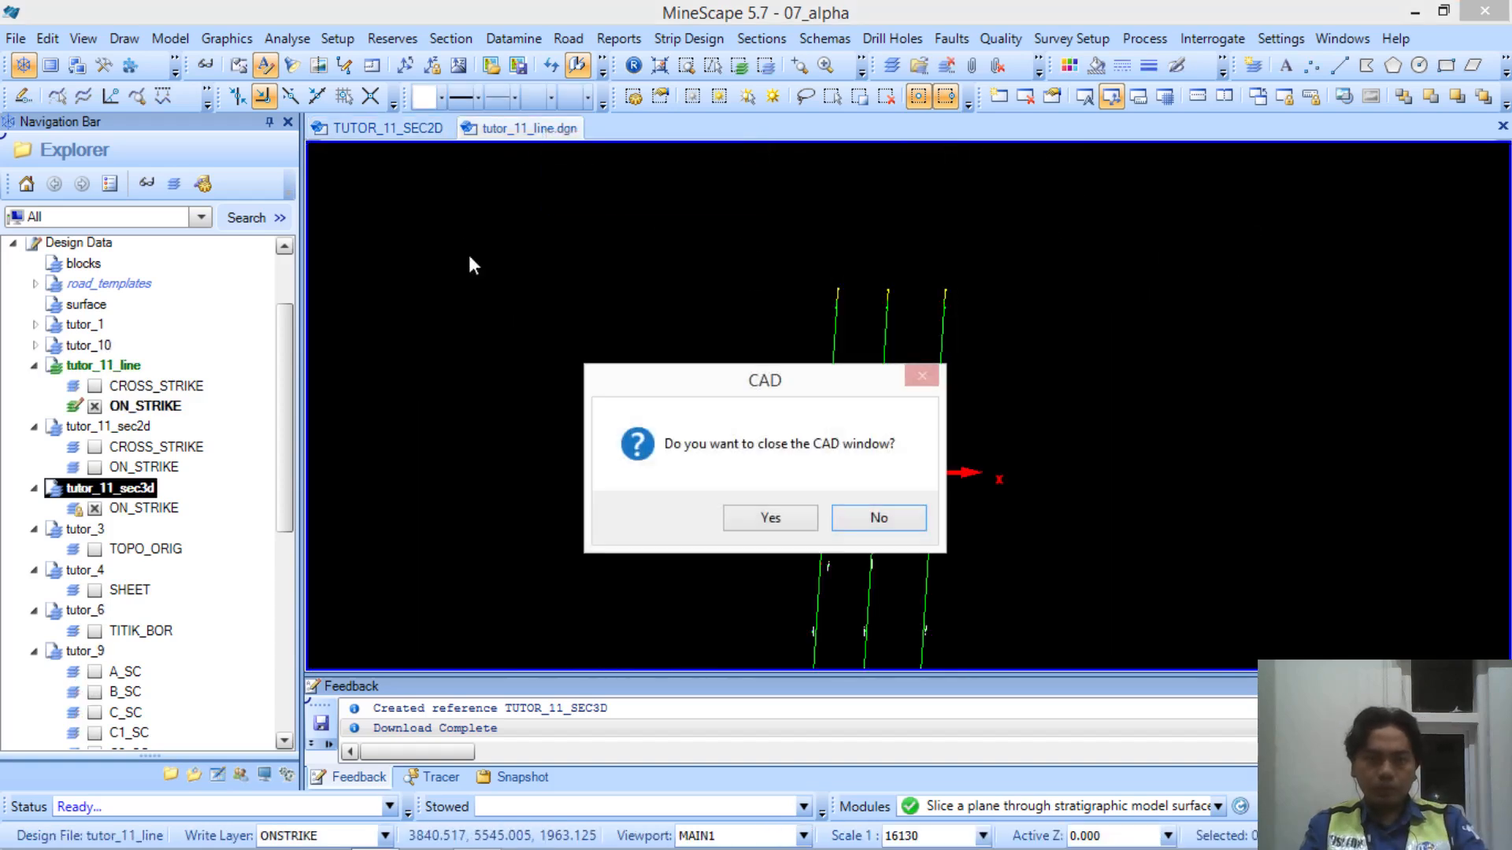
{"action": "left_click", "coordinate": [769, 520]}
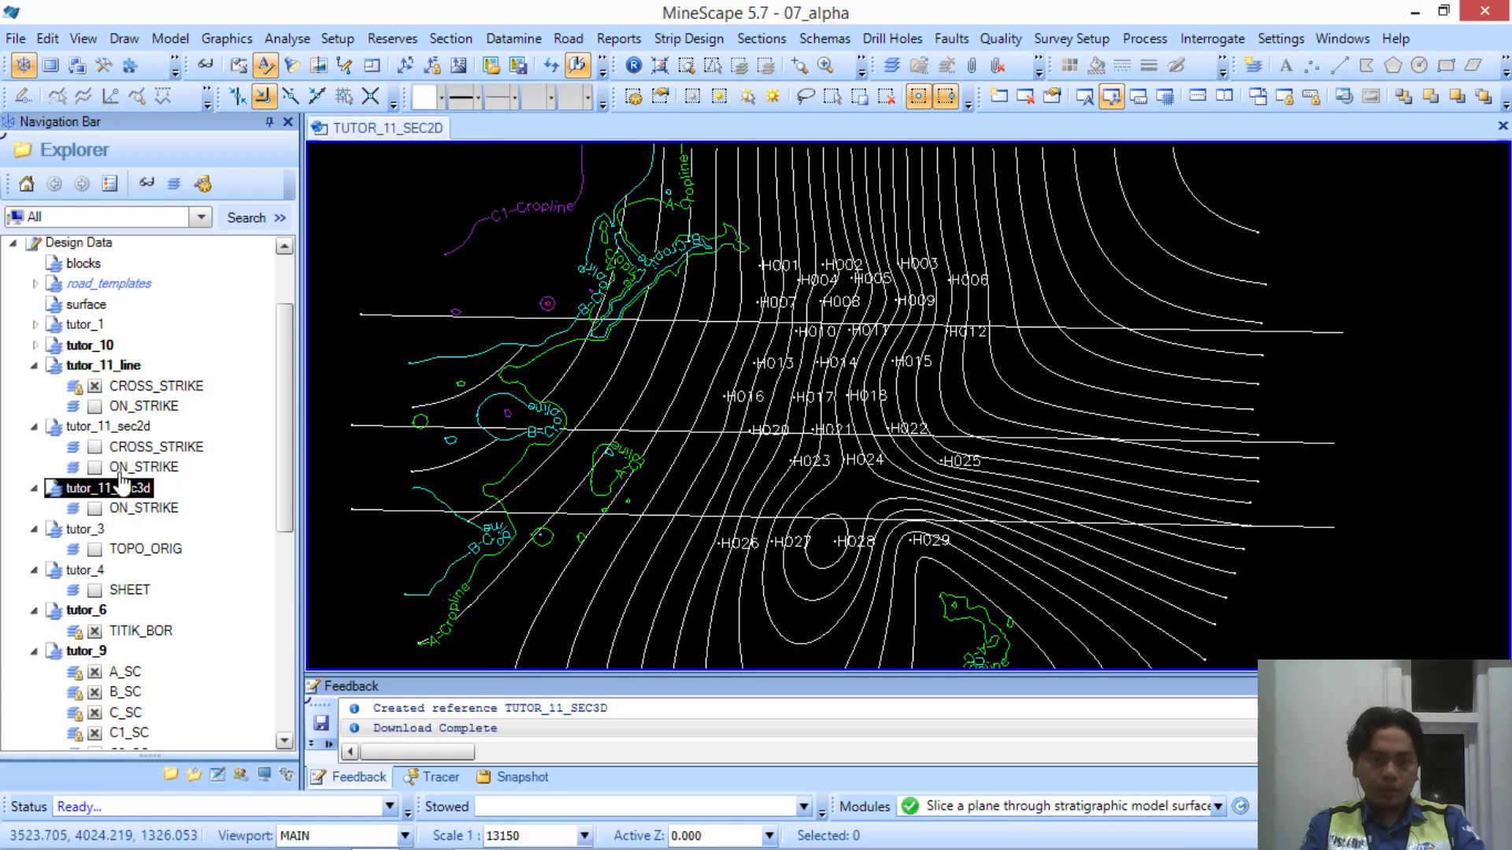
Show the tutor_11_sec3d ON_STRIKE layer in the main map without the CROSS_STRIKE lines and view it in 3D
{"action": "left_click", "coordinate": [94, 508]}
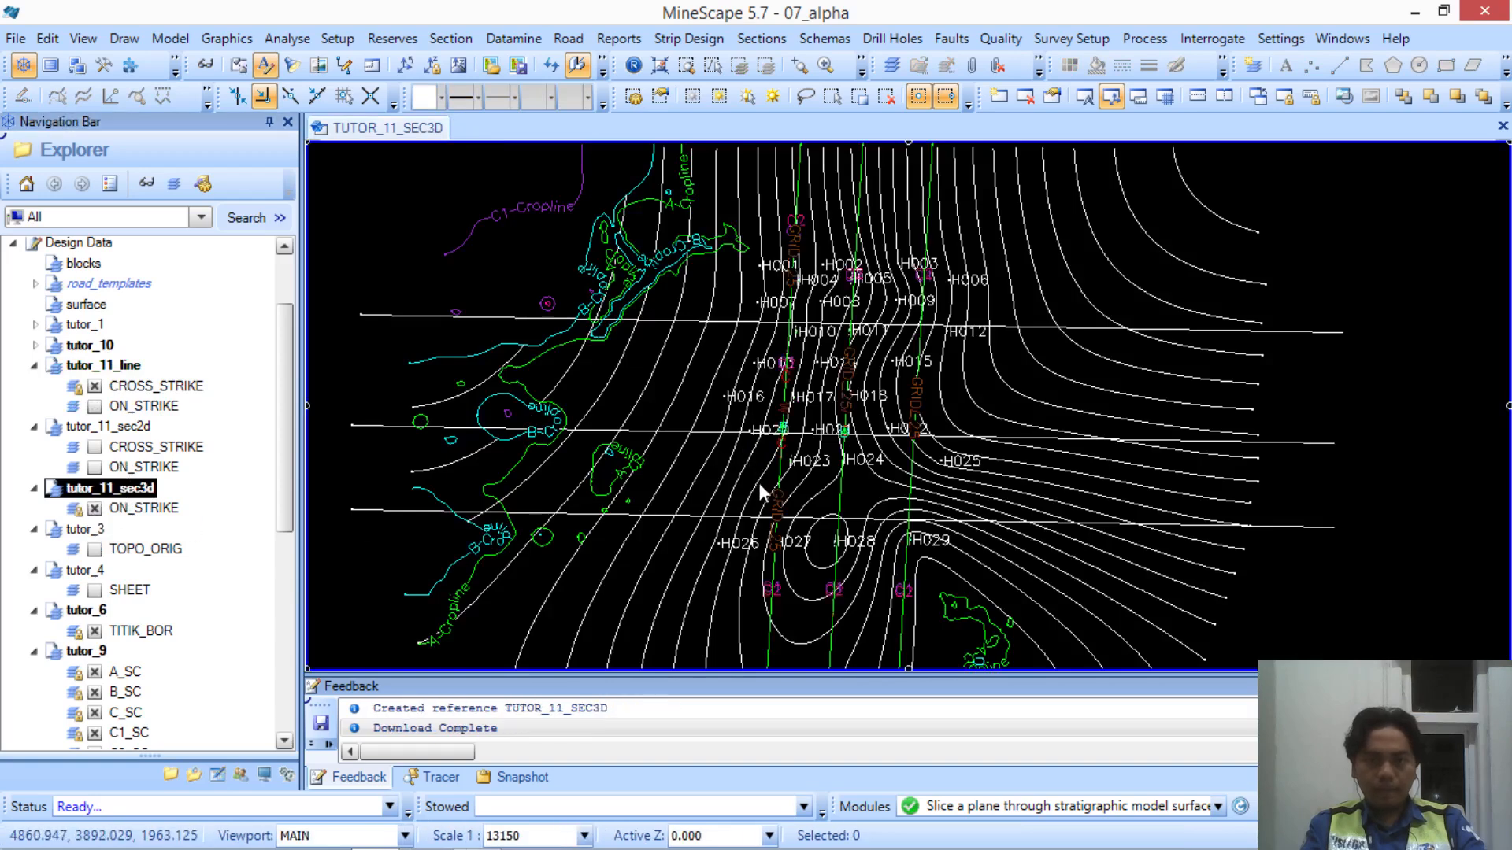
{"action": "left_click", "coordinate": [95, 386]}
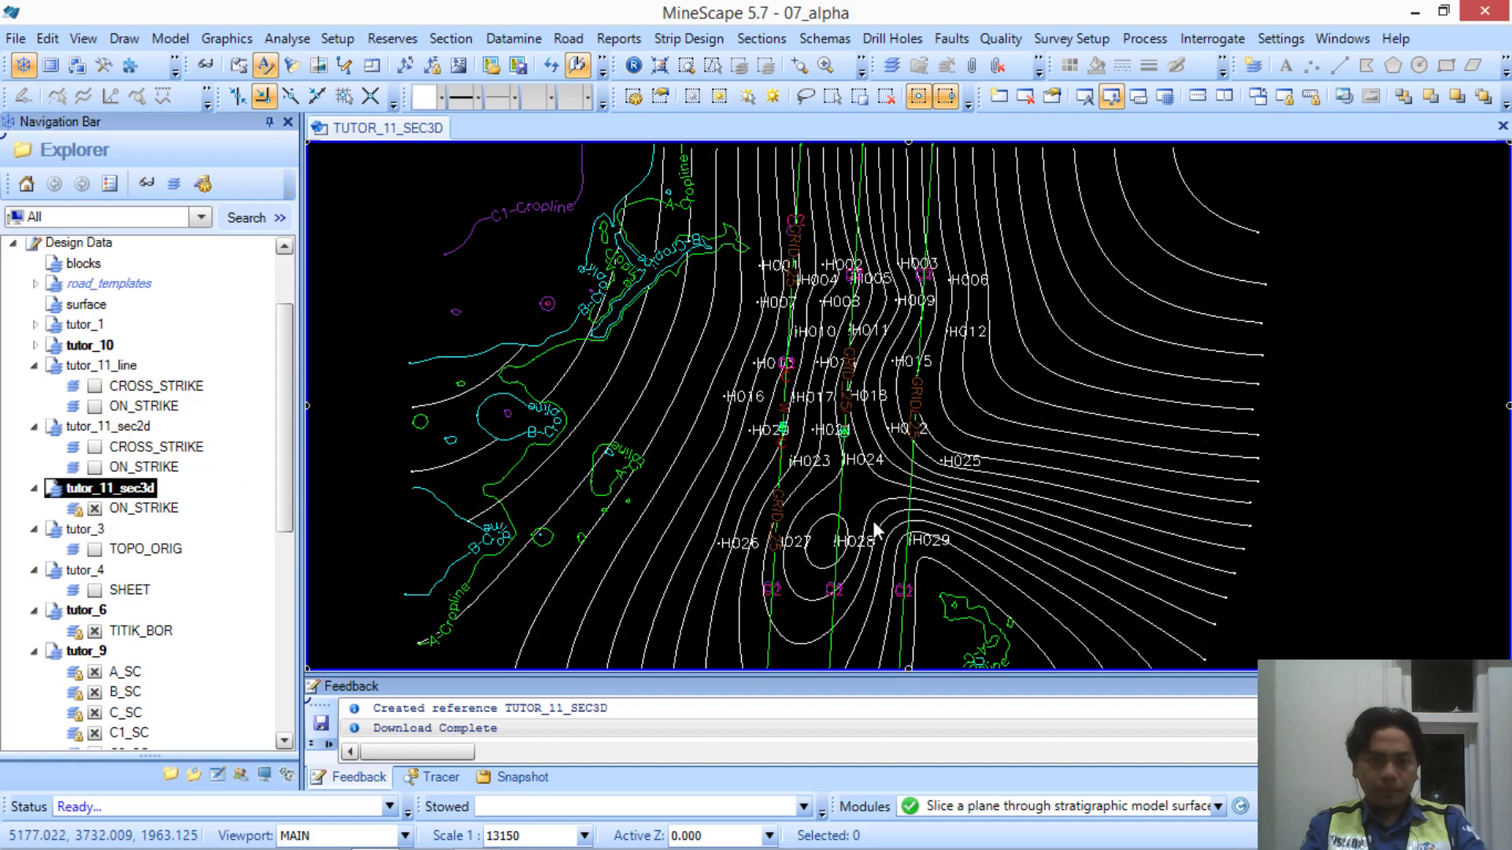
{"action": "middle_click_drag", "start_coordinate": [827, 541], "coordinate": [692, 527]}
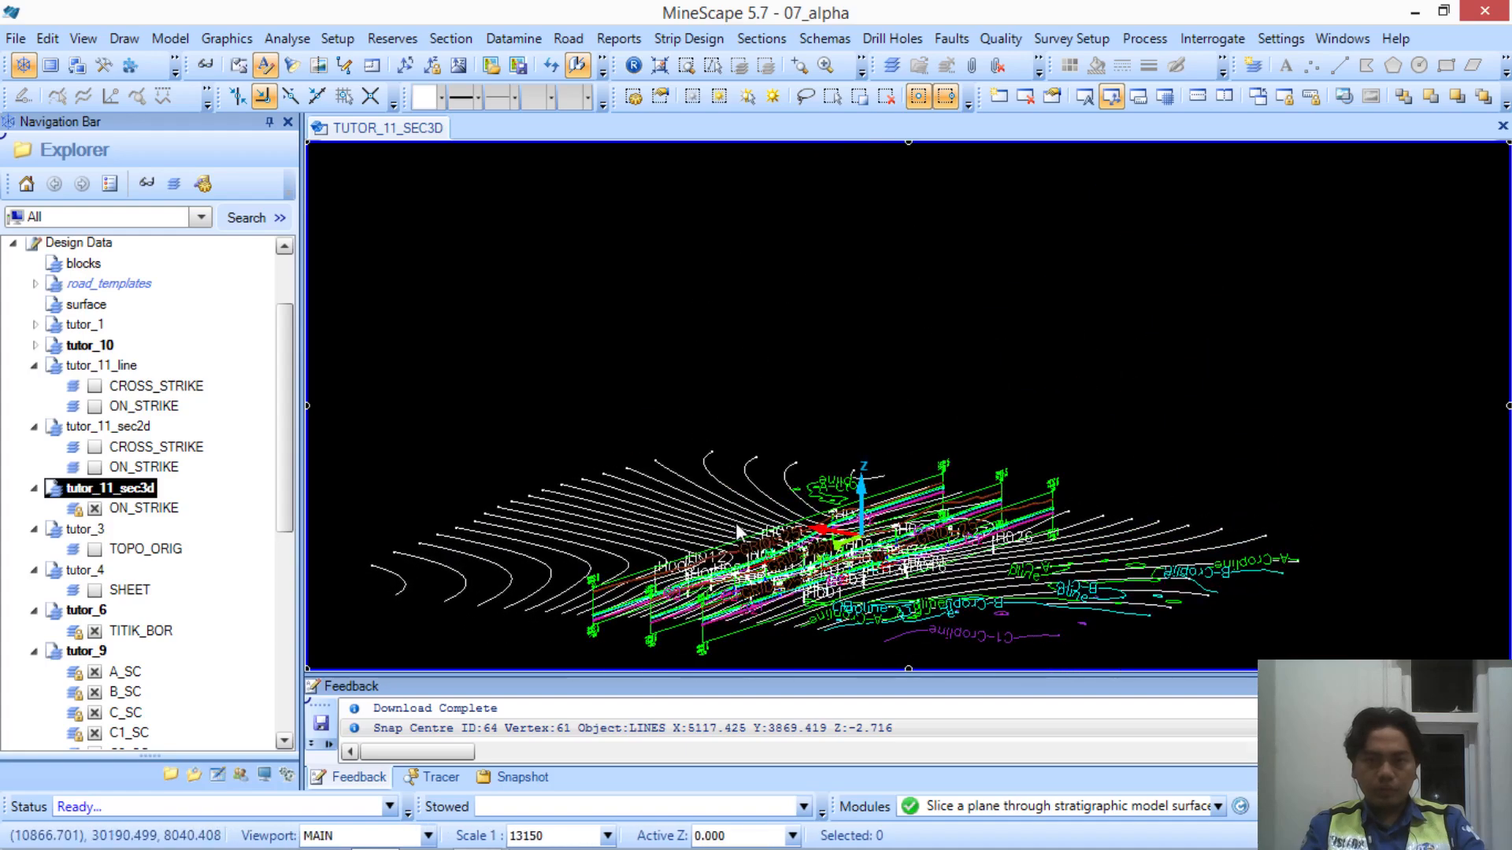
Hide the TITIK_BOR layer, the A_SC, B_SC, C_SC and C1_SC layers of tutor_9, and the B_FLOOR layer of tutor_10
{"action": "left_click", "coordinate": [95, 631]}
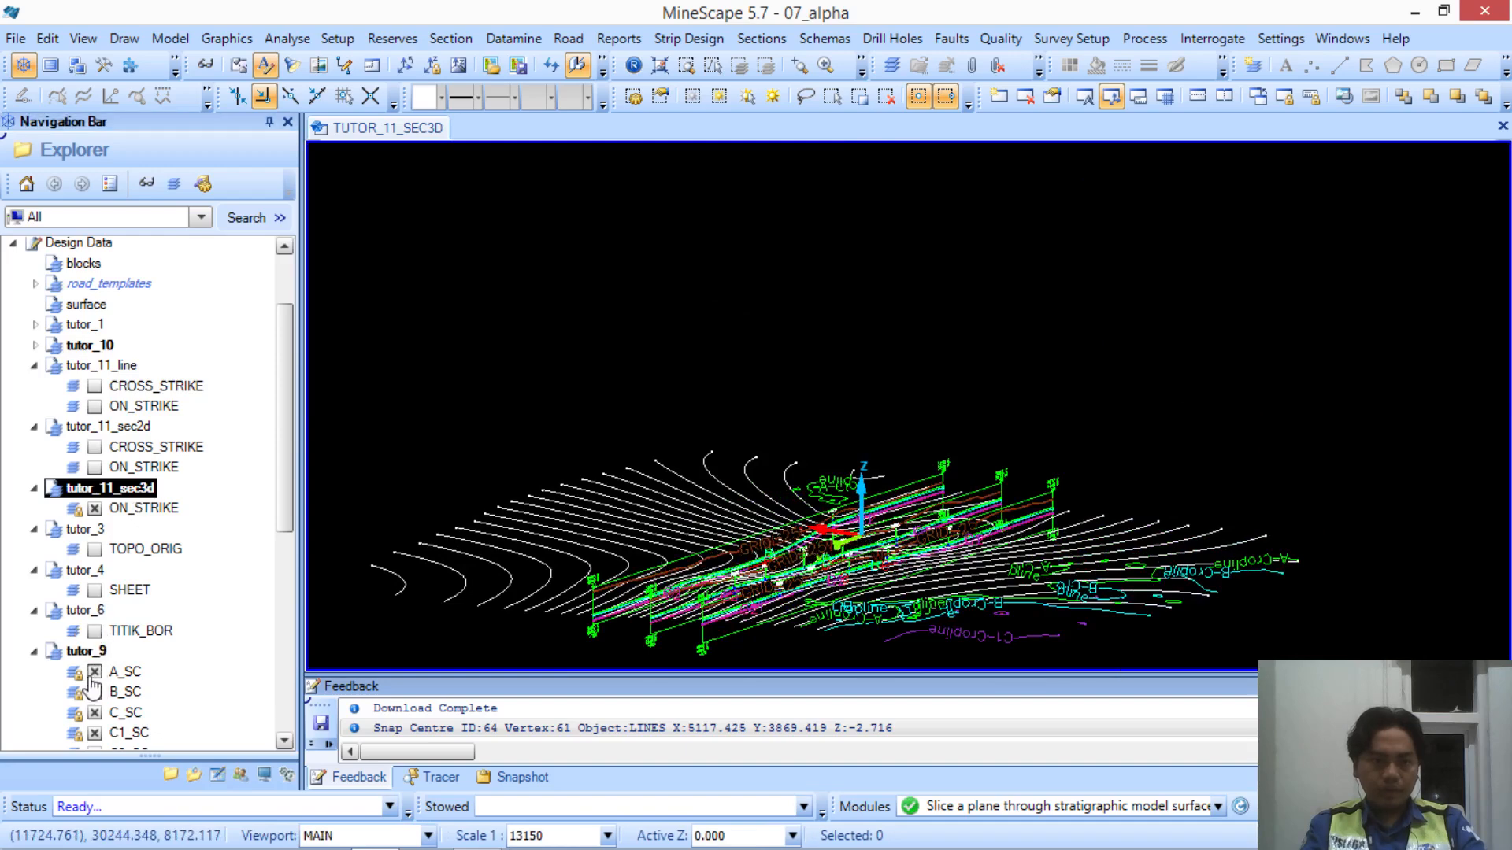
{"action": "left_click", "coordinate": [93, 675]}
{"action": "left_click", "coordinate": [94, 692]}
{"action": "scroll", "coordinate": [96, 693], "scroll_direction": "down", "scroll_amount": 3}
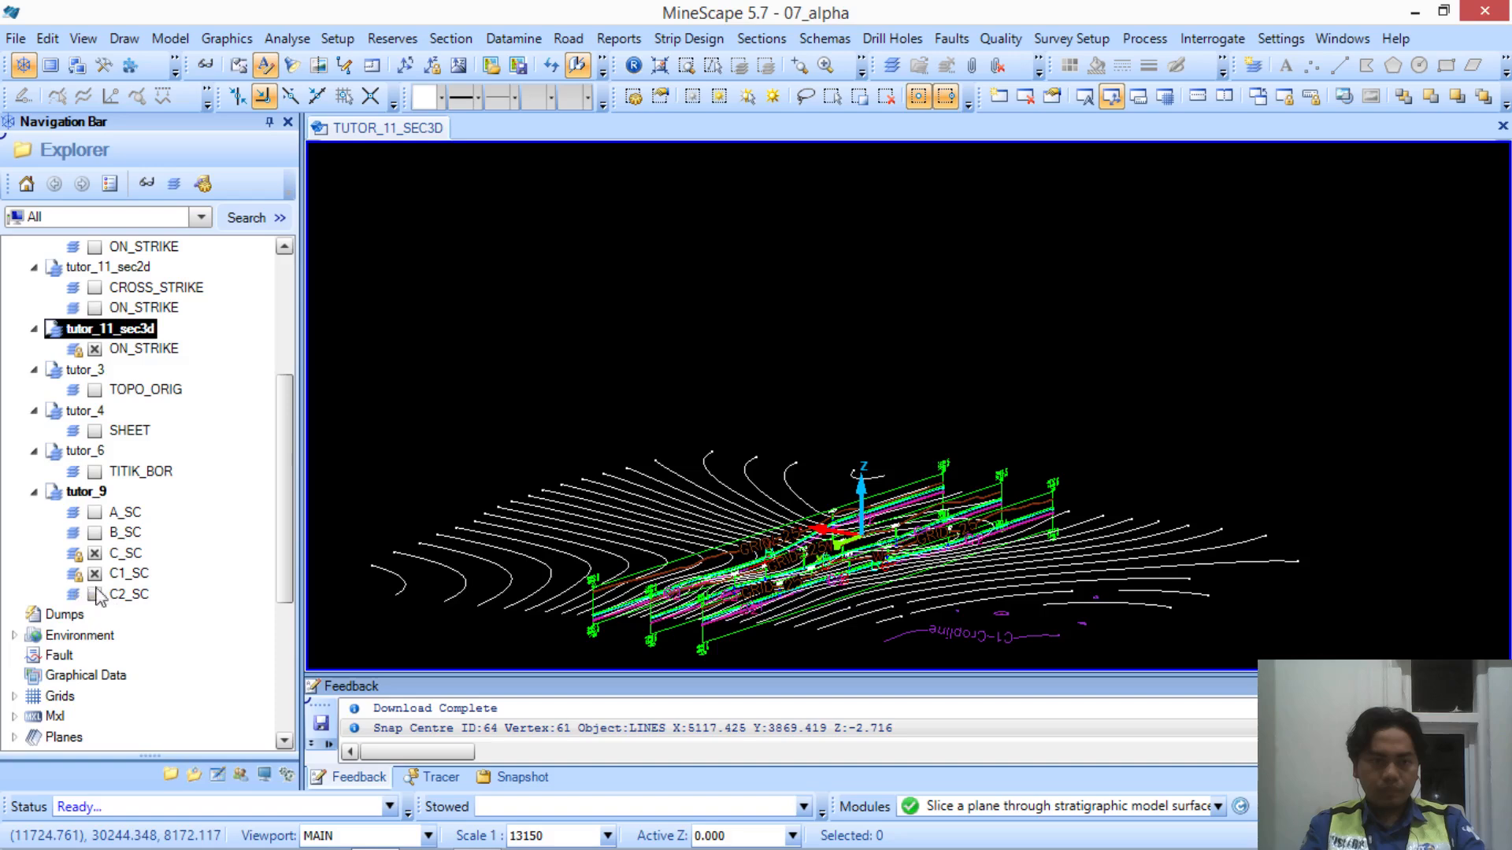
{"action": "left_click", "coordinate": [95, 574]}
{"action": "left_click", "coordinate": [94, 554]}
{"action": "scroll", "coordinate": [95, 552], "scroll_direction": "up", "scroll_amount": 3}
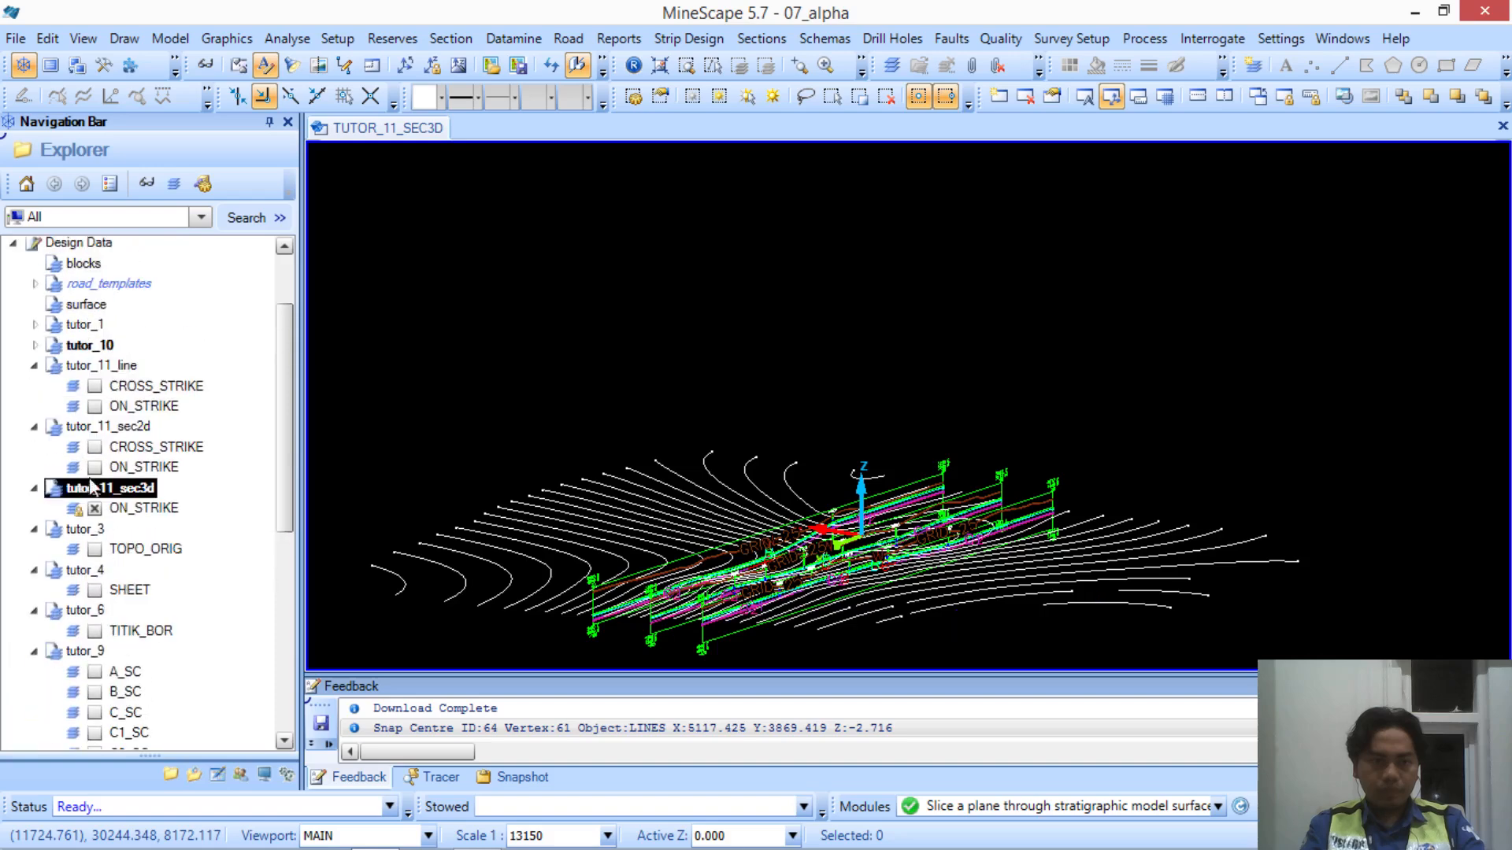
{"action": "left_click", "coordinate": [35, 346]}
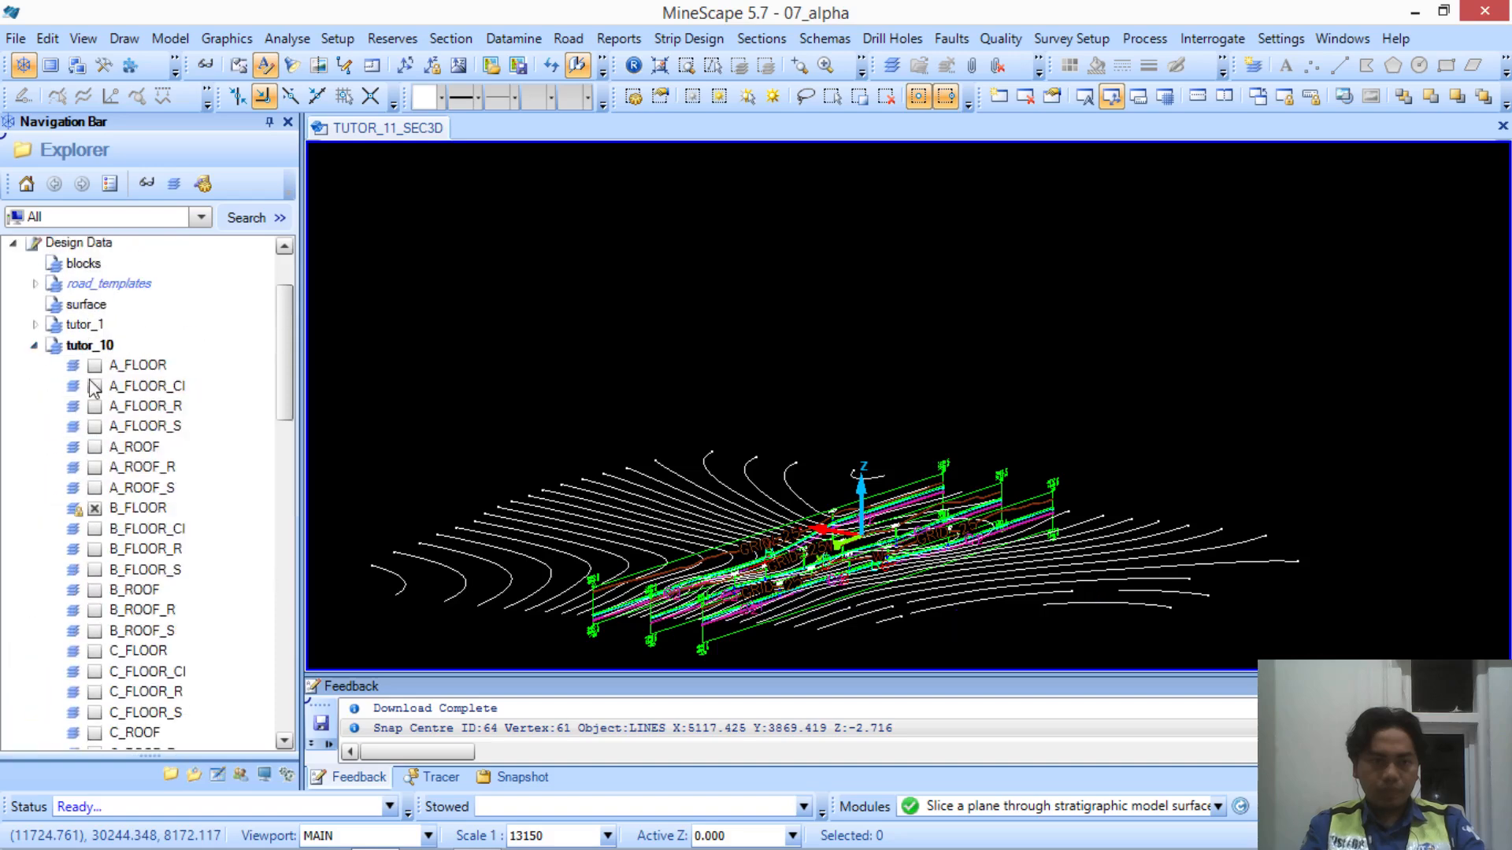
{"action": "left_click", "coordinate": [94, 508]}
Inspect the on-strike sections and drill holes up close in 3D and return to the plan view
{"action": "scroll", "coordinate": [813, 574], "scroll_direction": "up", "scroll_amount": 3}
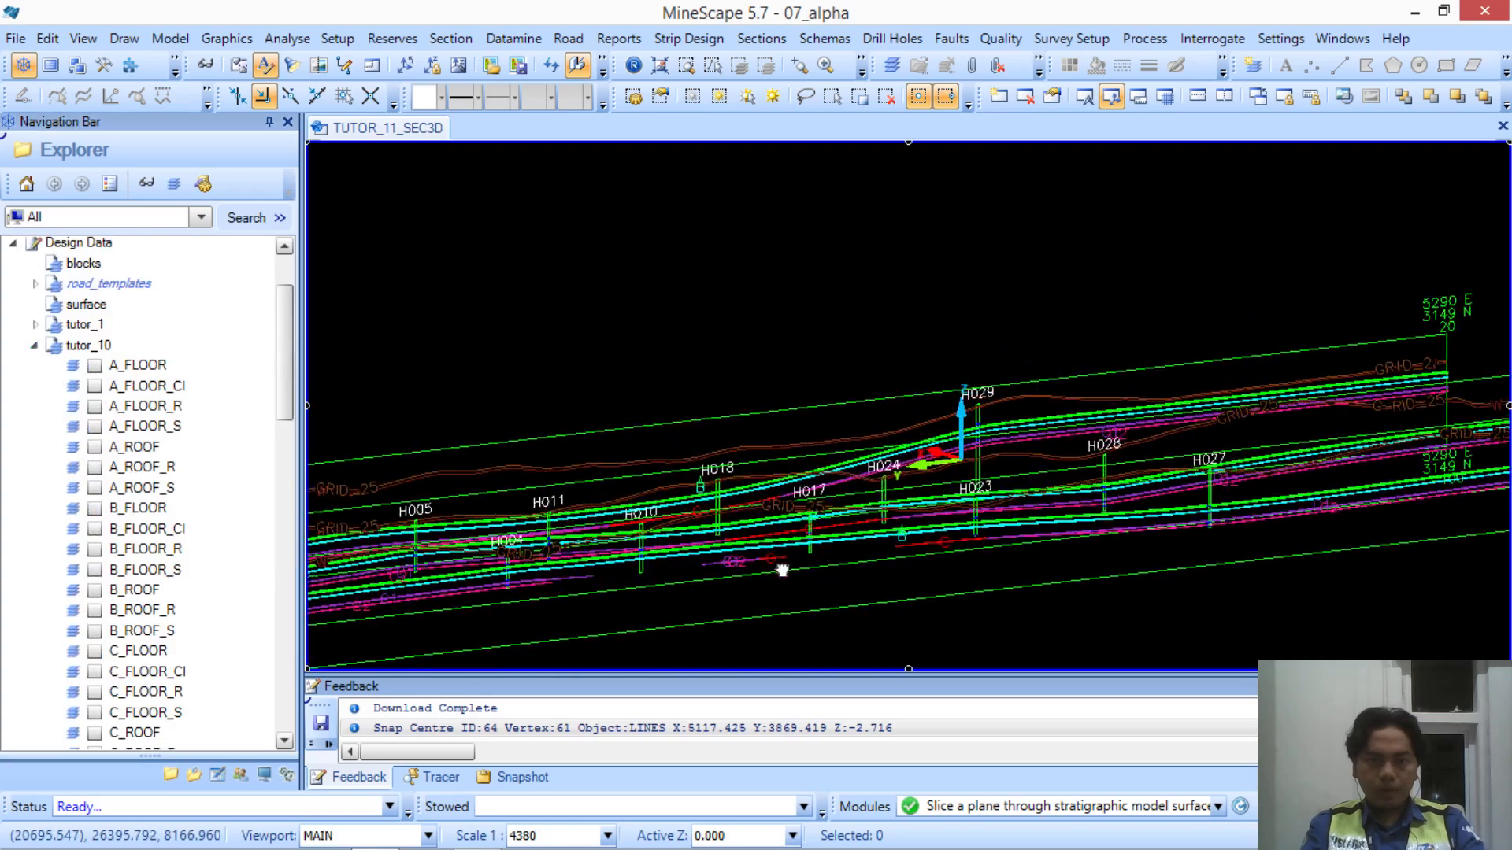
{"action": "mouse_move", "coordinate": [782, 570]}
{"action": "left_mouse_down"}
{"action": "mouse_move", "coordinate": [770, 570]}
{"action": "mouse_move", "coordinate": [810, 591]}
{"action": "mouse_move", "coordinate": [939, 566]}
{"action": "mouse_move", "coordinate": [969, 593]}
{"action": "mouse_move", "coordinate": [969, 370]}
{"action": "mouse_move", "coordinate": [921, 415]}
{"action": "mouse_move", "coordinate": [827, 396]}
{"action": "mouse_move", "coordinate": [809, 415]}
{"action": "mouse_move", "coordinate": [790, 408]}
{"action": "left_mouse_up"}
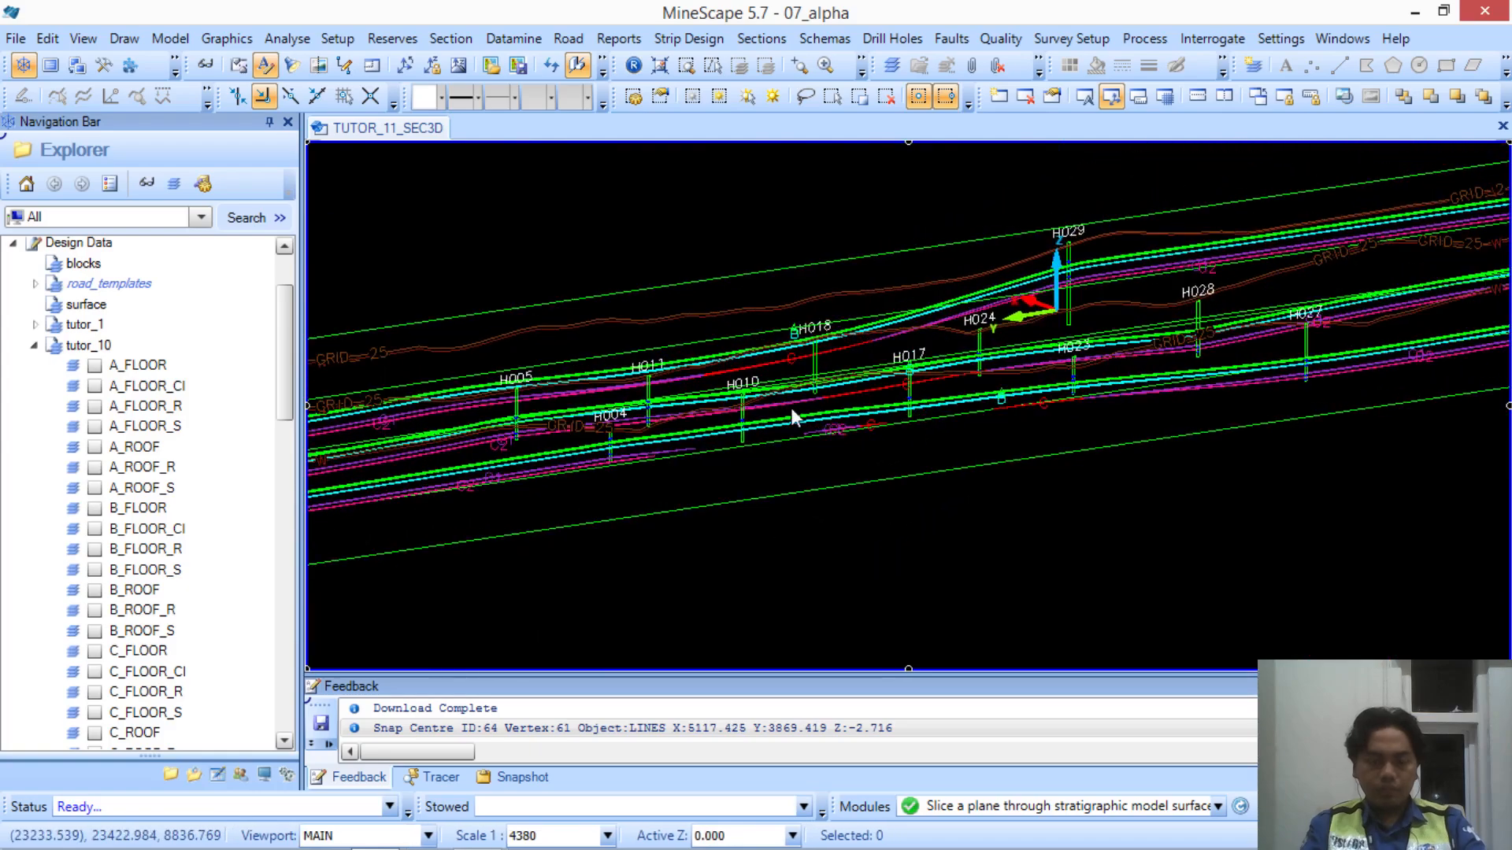
{"action": "key", "text": "r"}
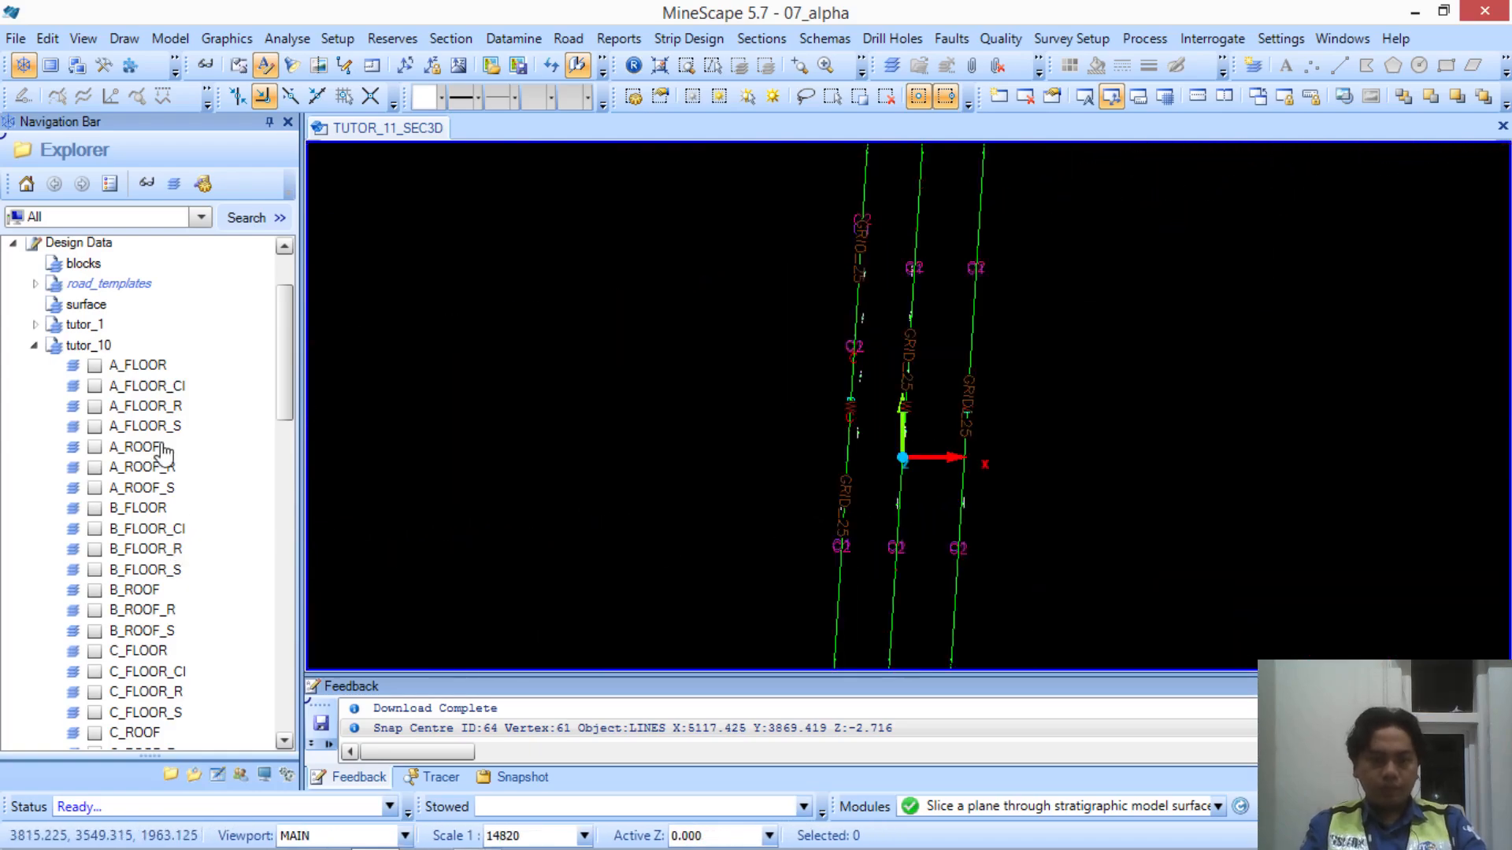
Hide the ON_STRIKE layer of tutor_11_sec3d
{"action": "scroll", "coordinate": [163, 452], "scroll_direction": "down", "scroll_amount": 8}
{"action": "scroll", "coordinate": [158, 472], "scroll_direction": "up", "scroll_amount": 4}
{"action": "scroll", "coordinate": [151, 496], "scroll_direction": "down", "scroll_amount": 5}
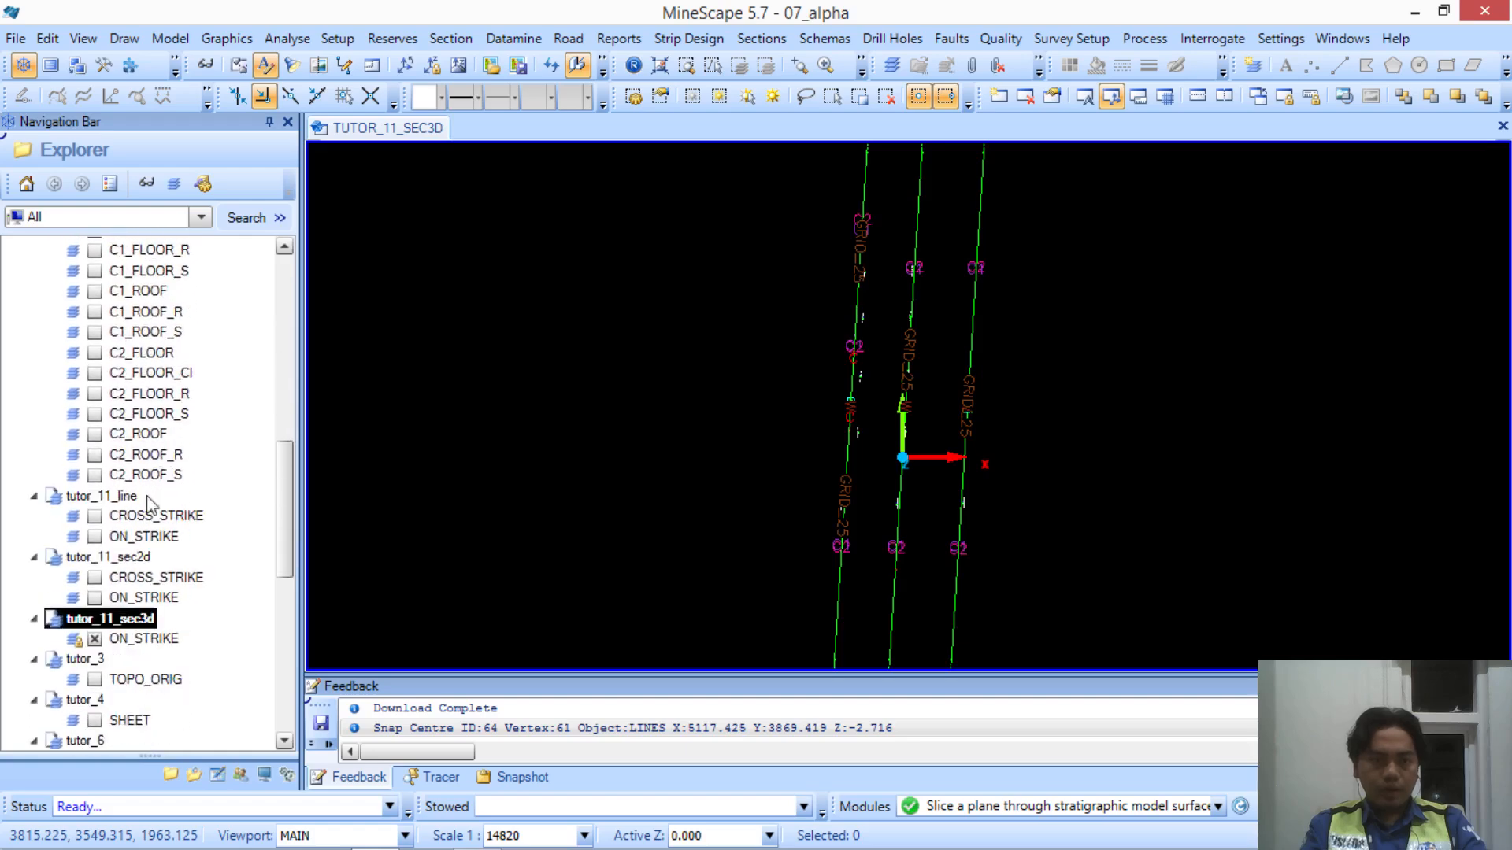
{"action": "left_click", "coordinate": [94, 639]}
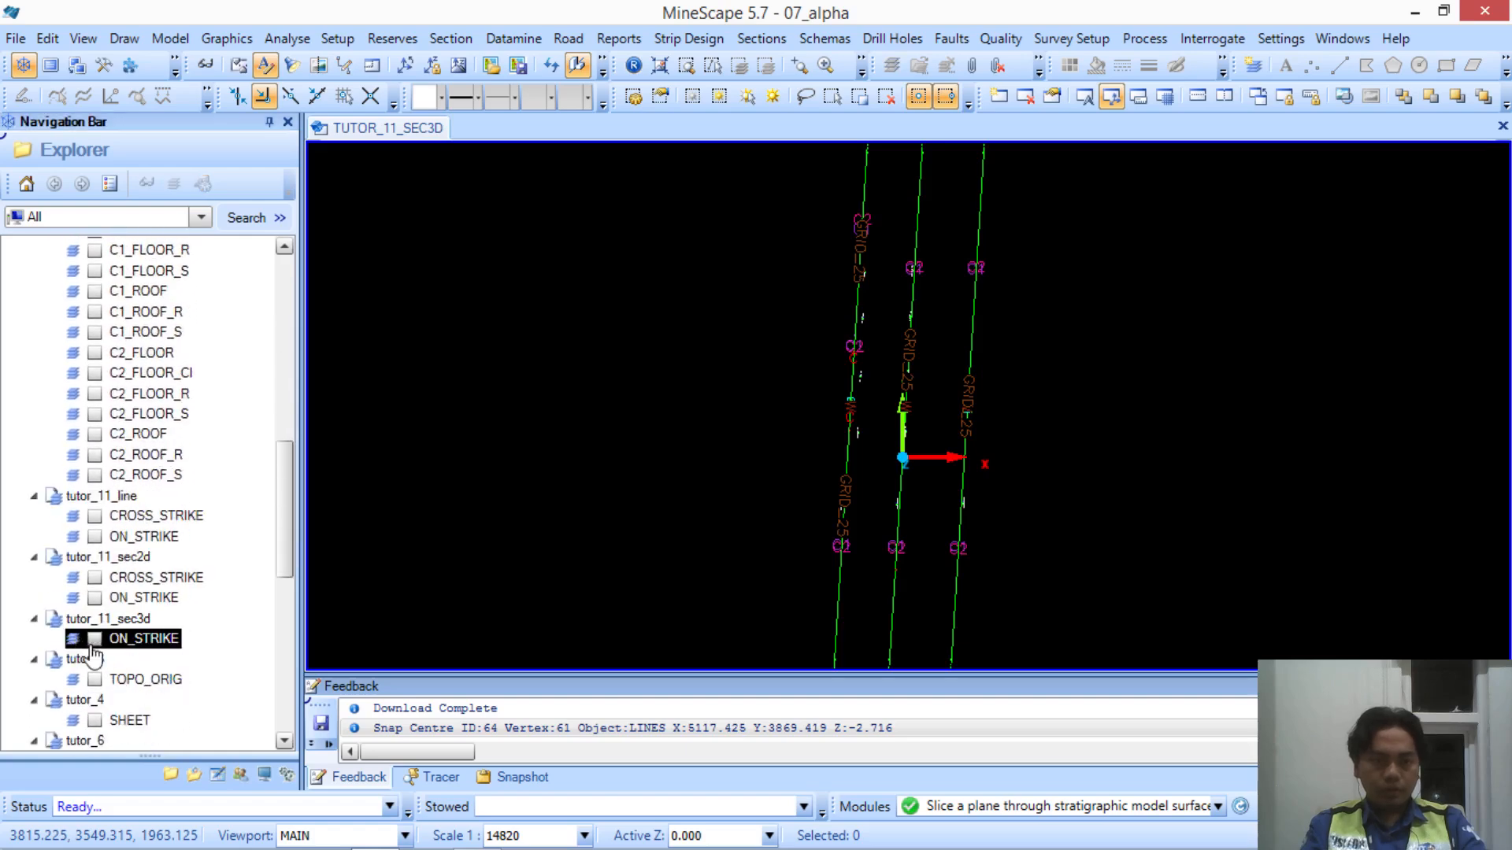
Display the CROSS_STRIKE lines of tutor_11_line instead of the CROSS_STRIKE layer of tutor_11_sec2d
{"action": "left_click", "coordinate": [94, 578]}
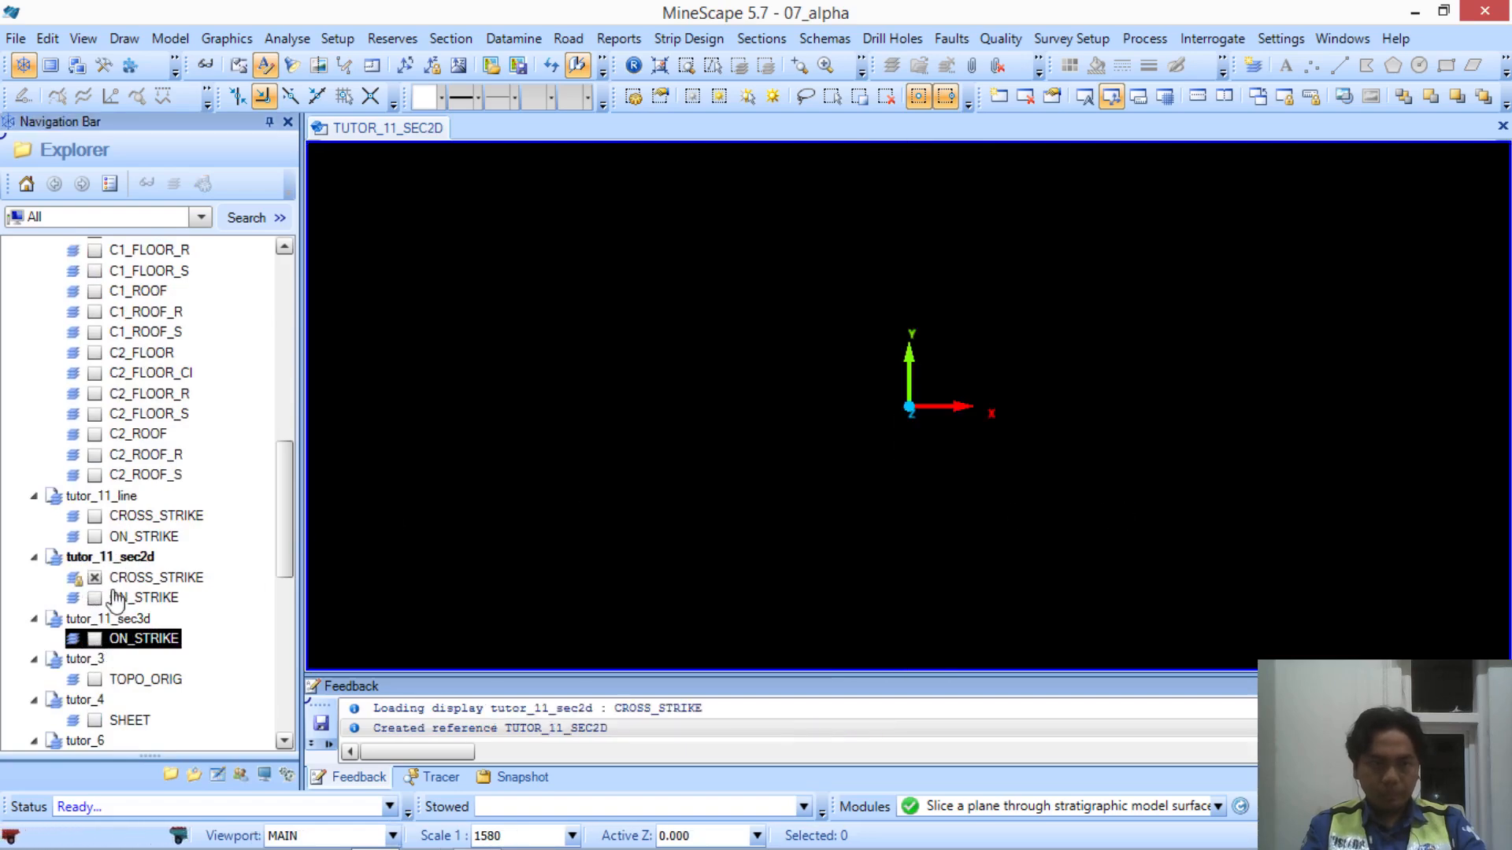
{"action": "left_click", "coordinate": [95, 578]}
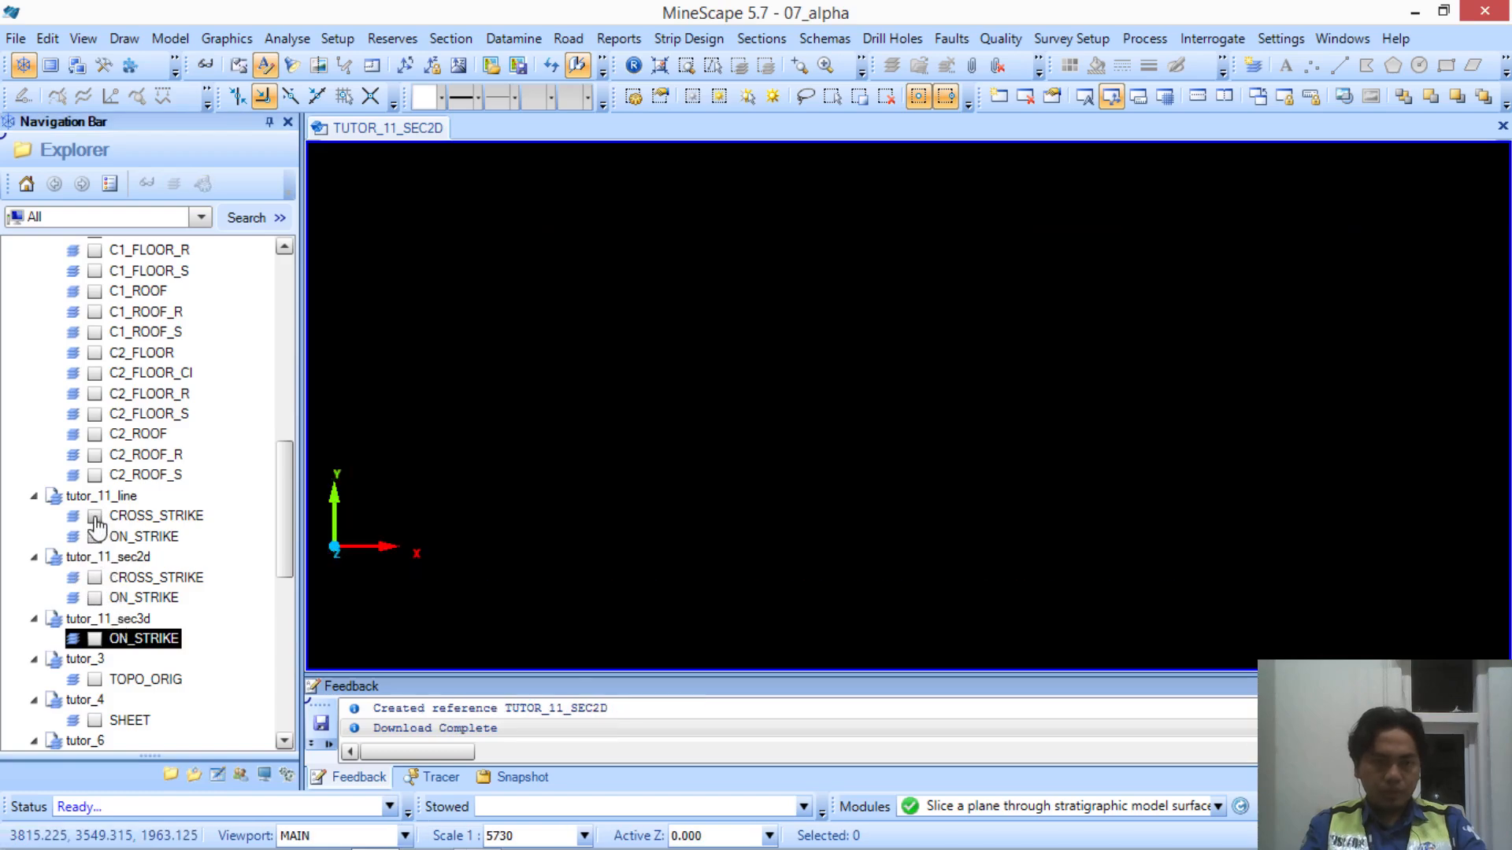
{"action": "left_click", "coordinate": [94, 515]}
{"action": "scroll", "coordinate": [888, 352], "scroll_direction": "down", "scroll_amount": 2}
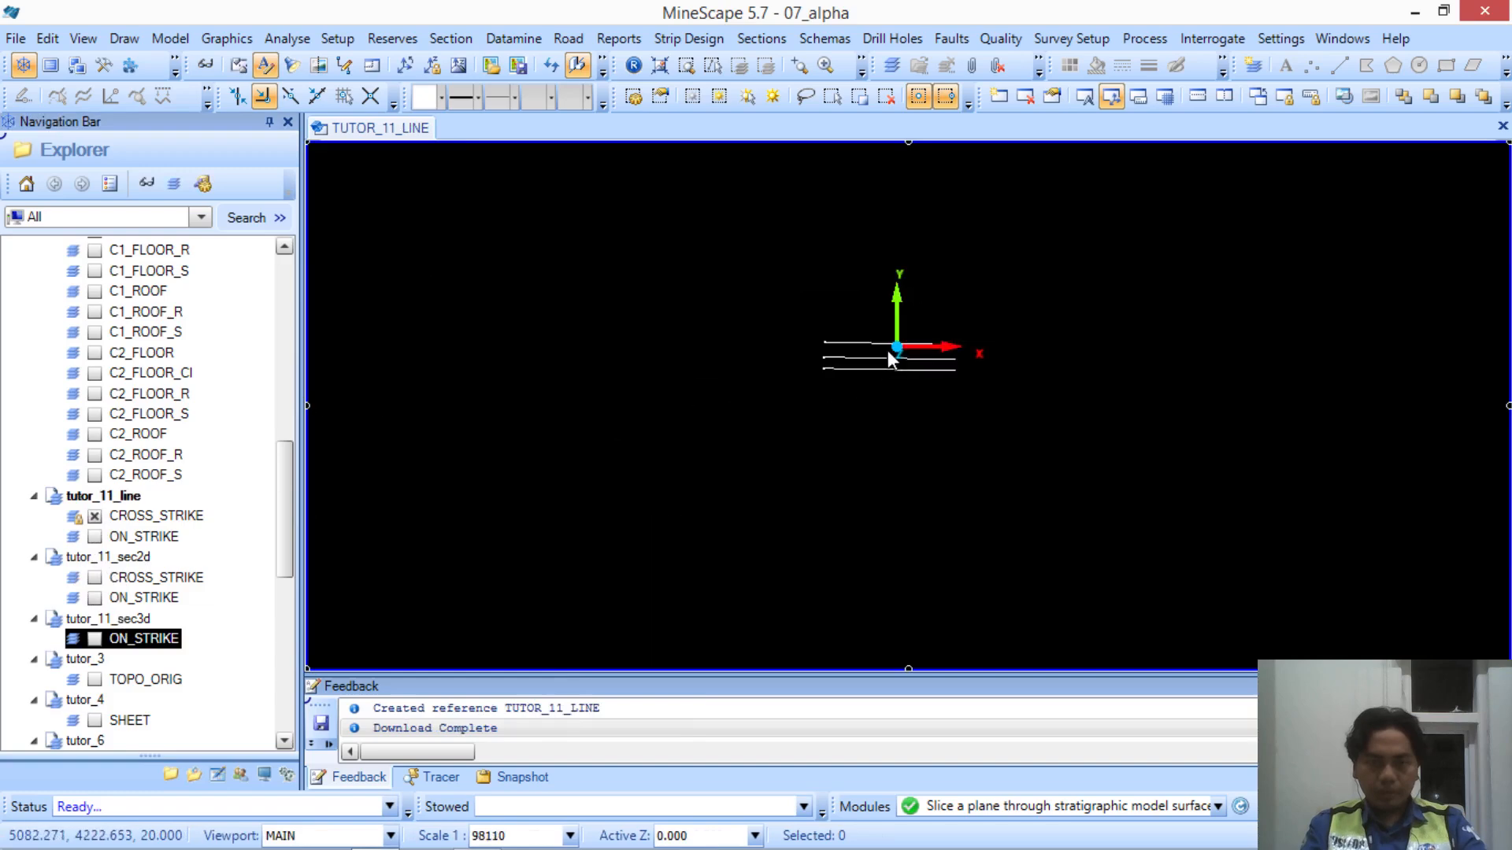
{"action": "scroll", "coordinate": [888, 351], "scroll_direction": "up", "scroll_amount": 1}
{"action": "scroll", "coordinate": [887, 351], "scroll_direction": "up", "scroll_amount": 1}
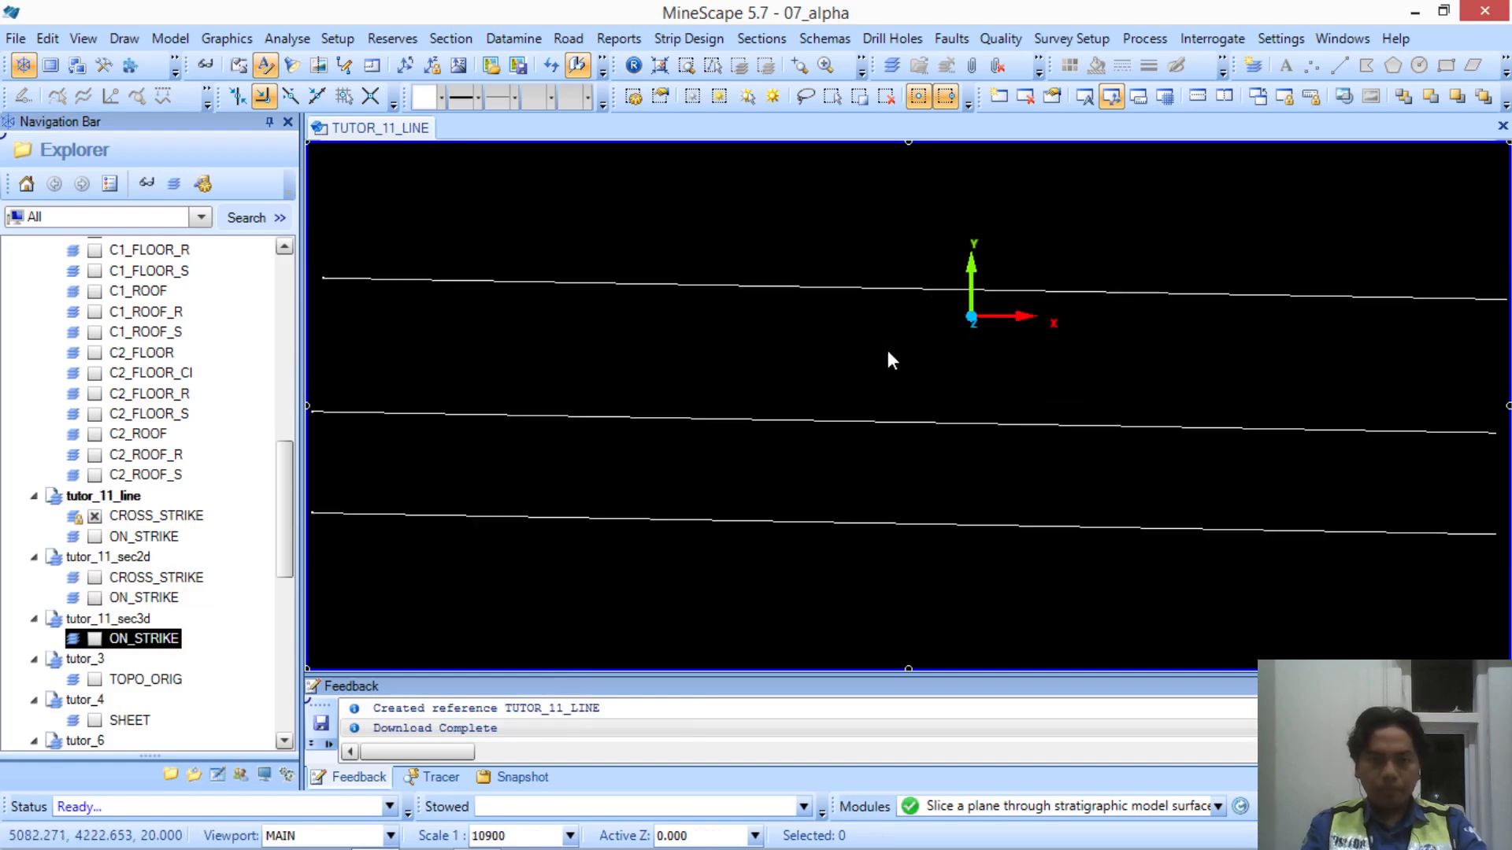
{"action": "scroll", "coordinate": [886, 348], "scroll_direction": "down", "scroll_amount": 1}
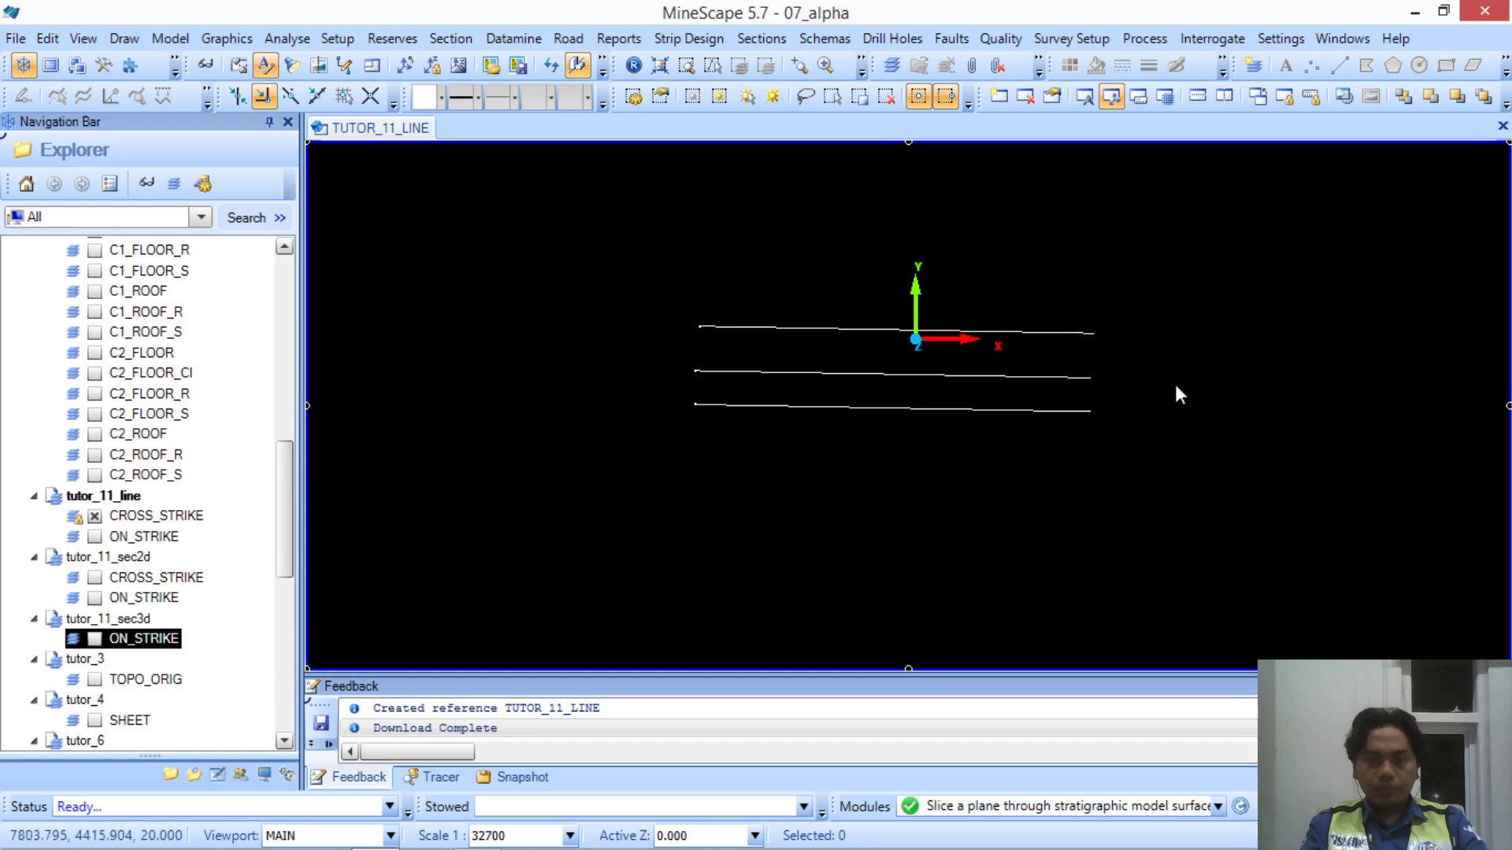
{"action": "left_click", "coordinate": [803, 808]}
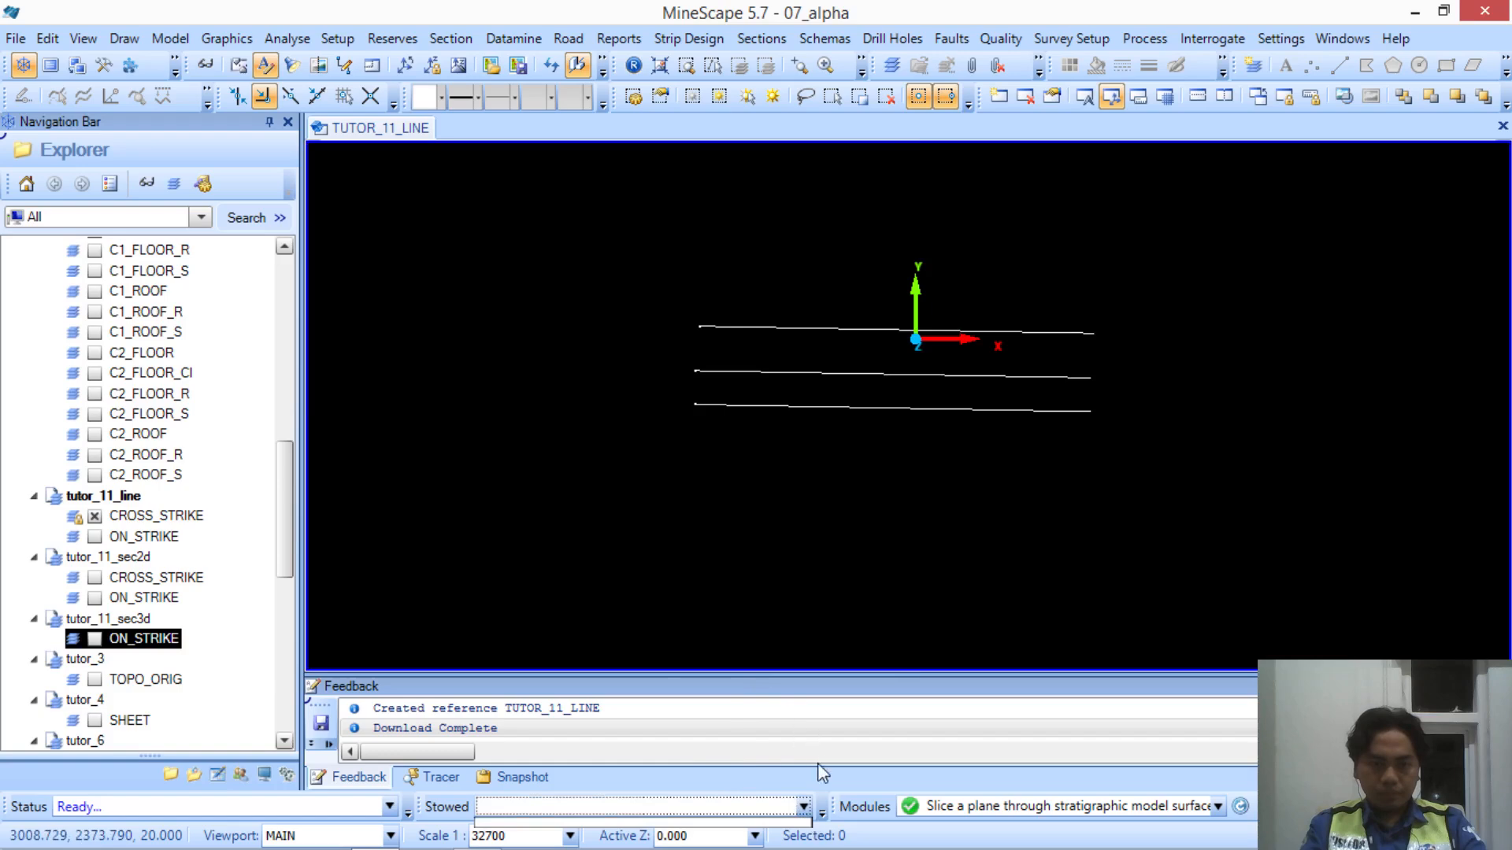
{"action": "left_click", "coordinate": [803, 810]}
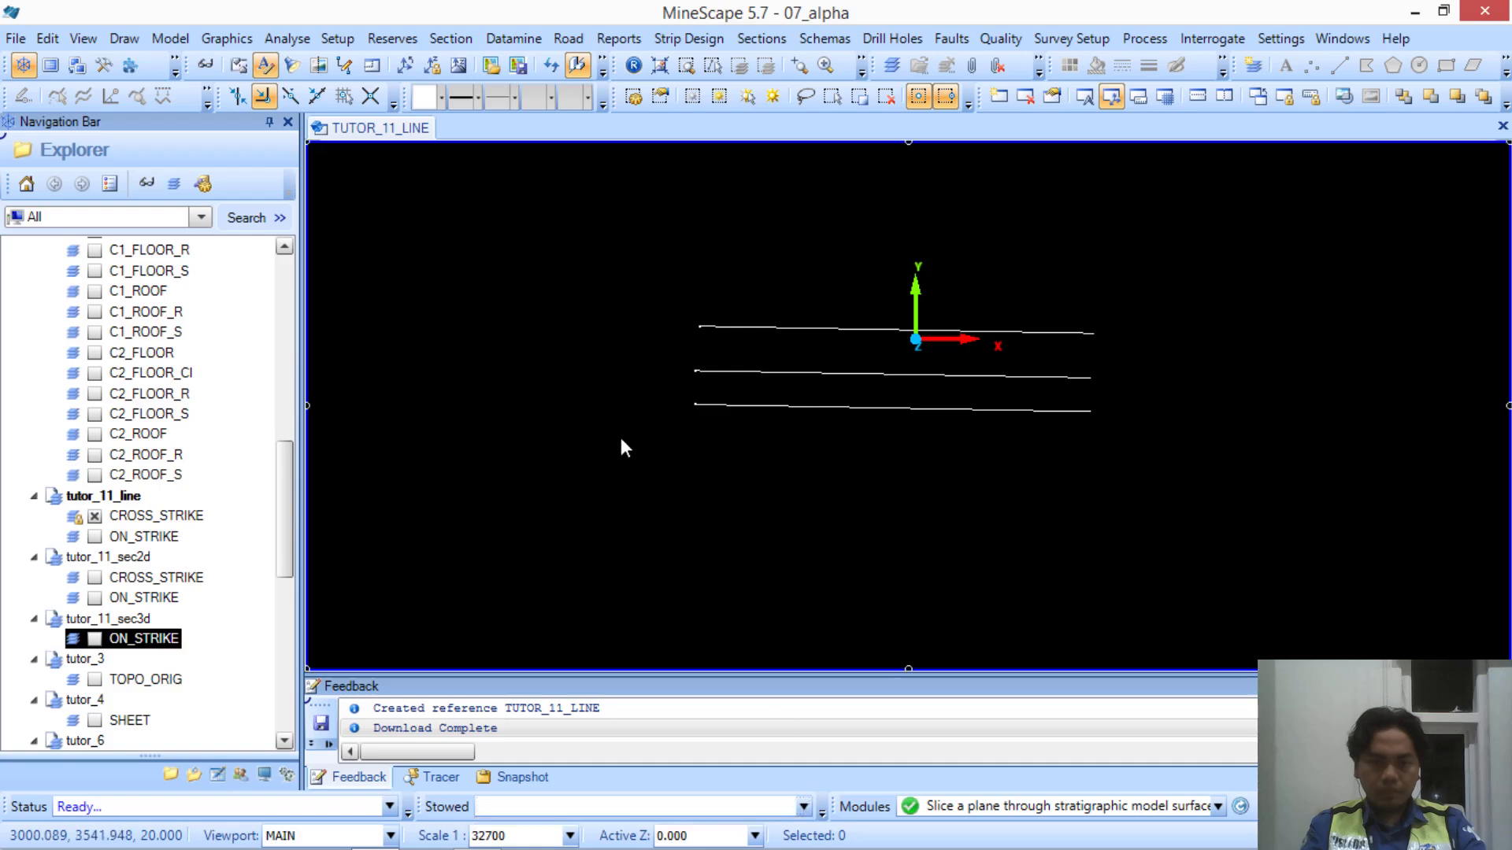
Start a new section through schema_alpha and open the CROSS_STRIKE layer of tutor_11_line for editing
{"action": "right_click", "coordinate": [541, 223]}
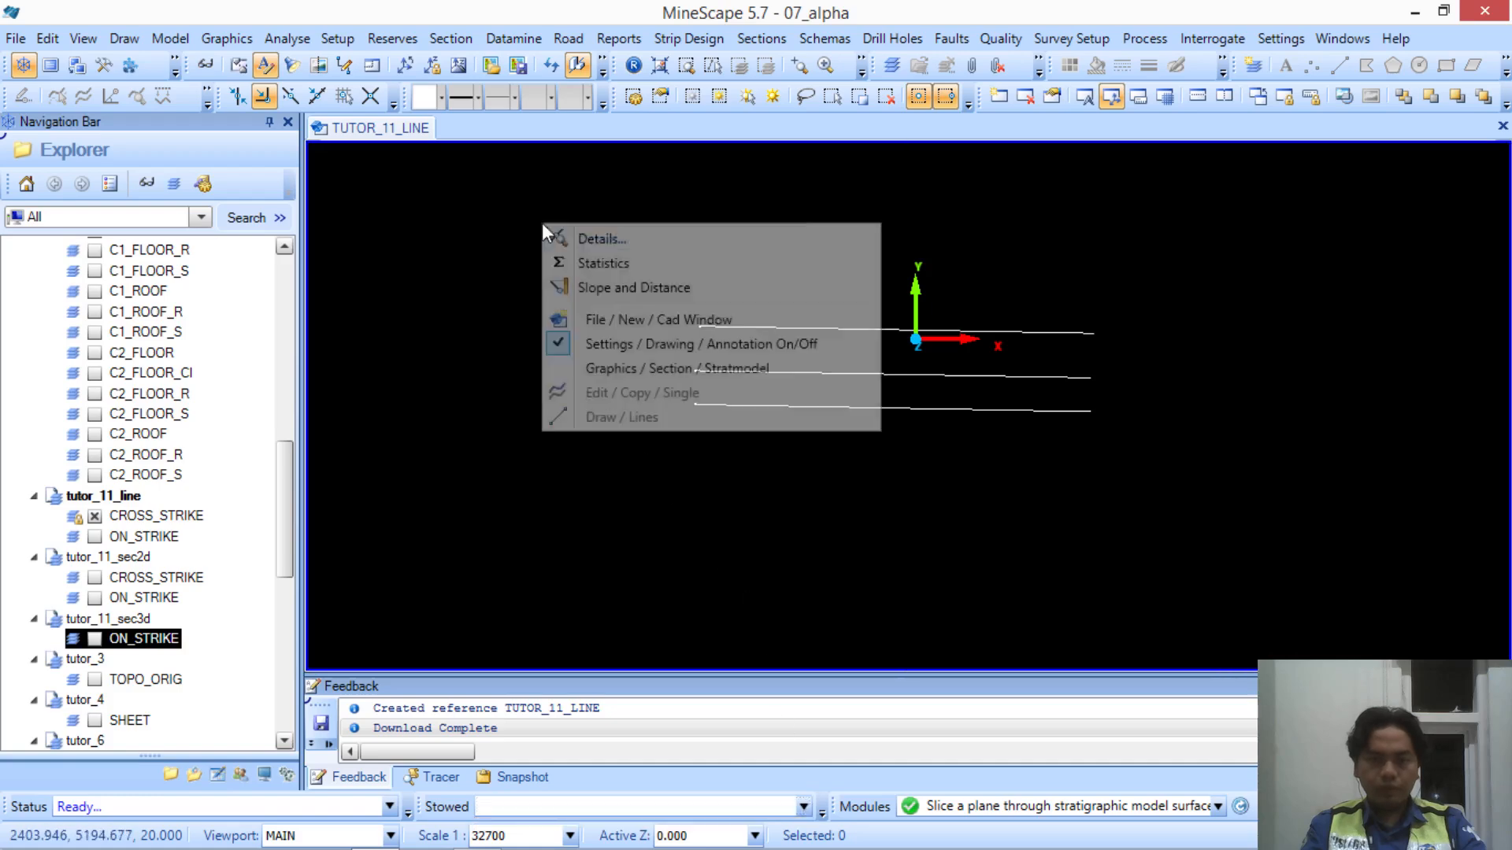
{"action": "left_click", "coordinate": [755, 370]}
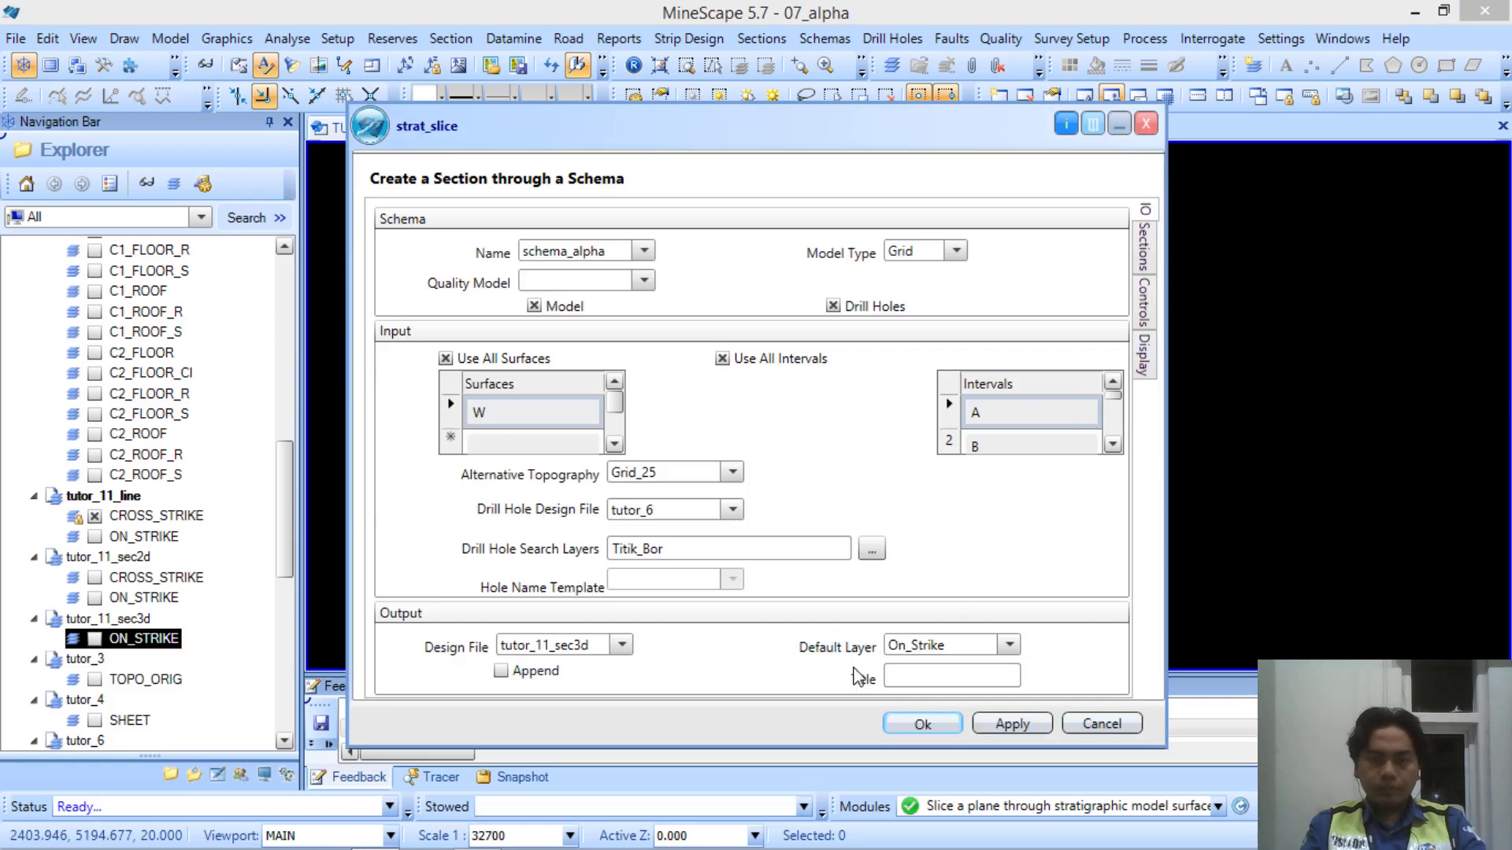
{"action": "left_click", "coordinate": [1146, 246]}
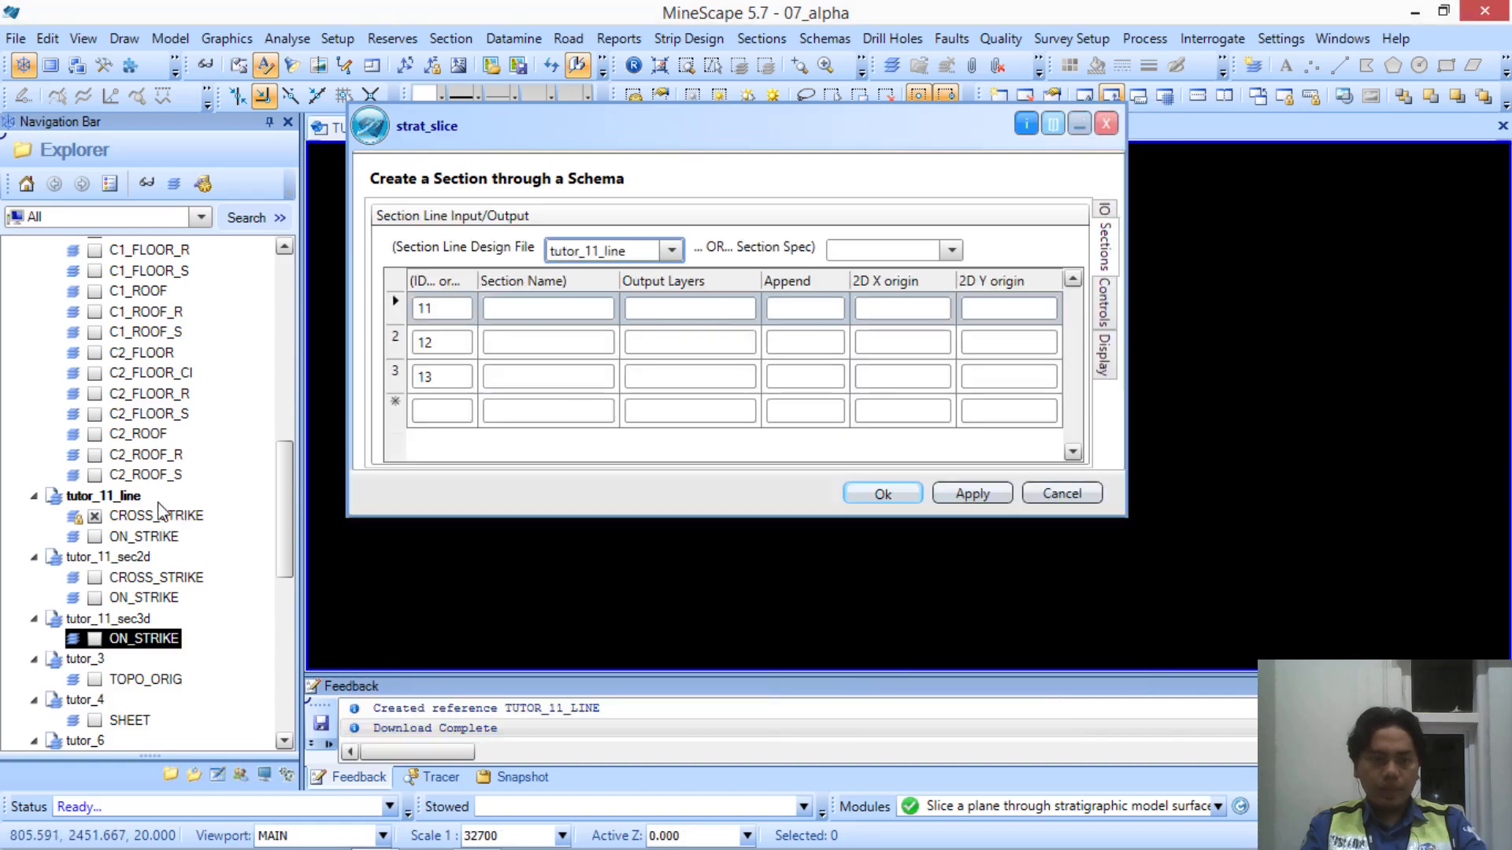
{"action": "left_click", "coordinate": [130, 498]}
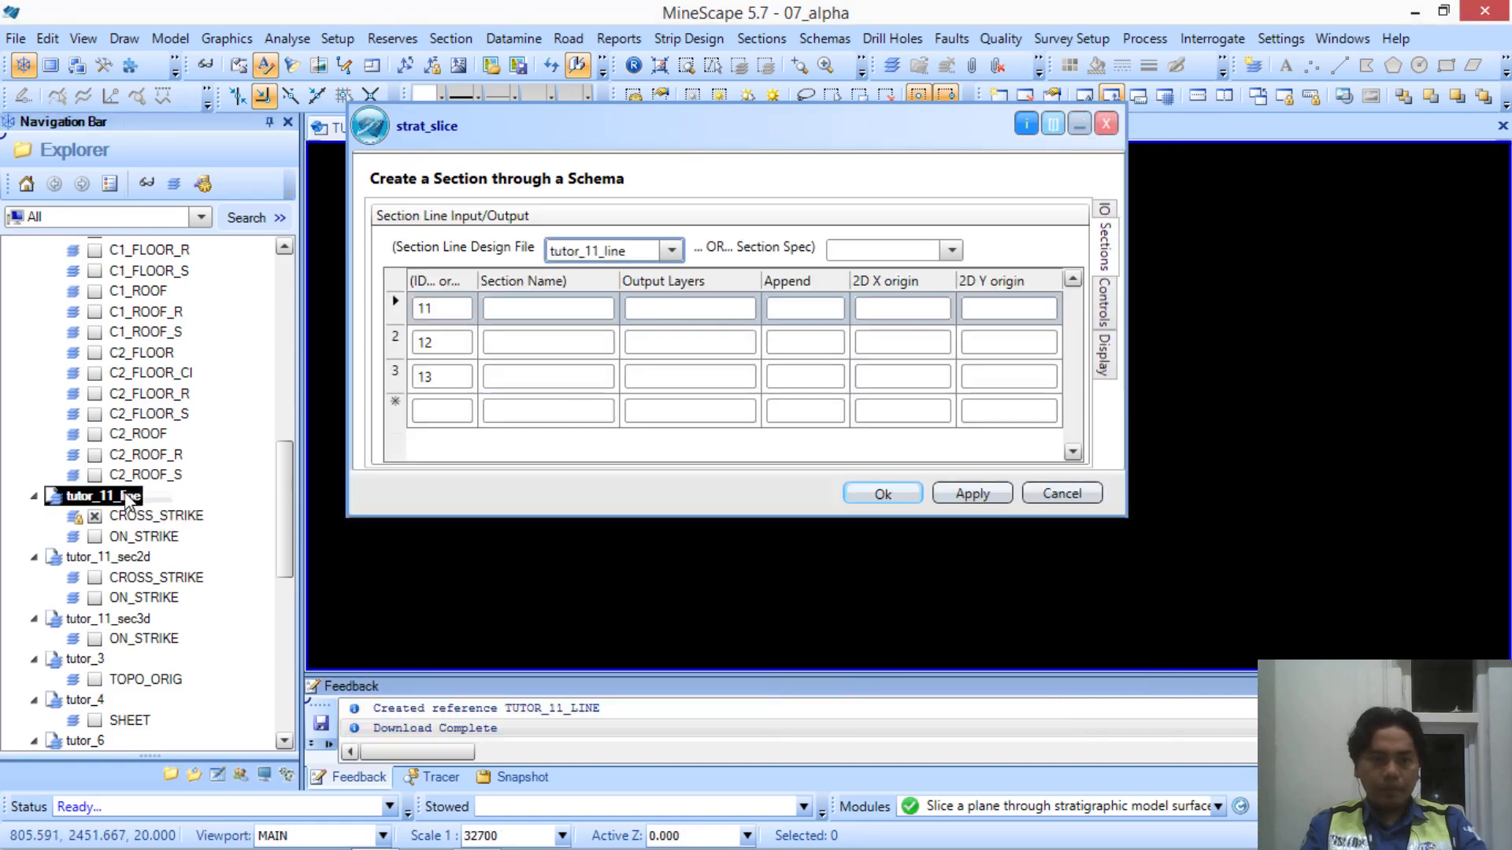
{"action": "right_click", "coordinate": [130, 500]}
{"action": "left_click", "coordinate": [142, 520]}
{"action": "left_click", "coordinate": [153, 521]}
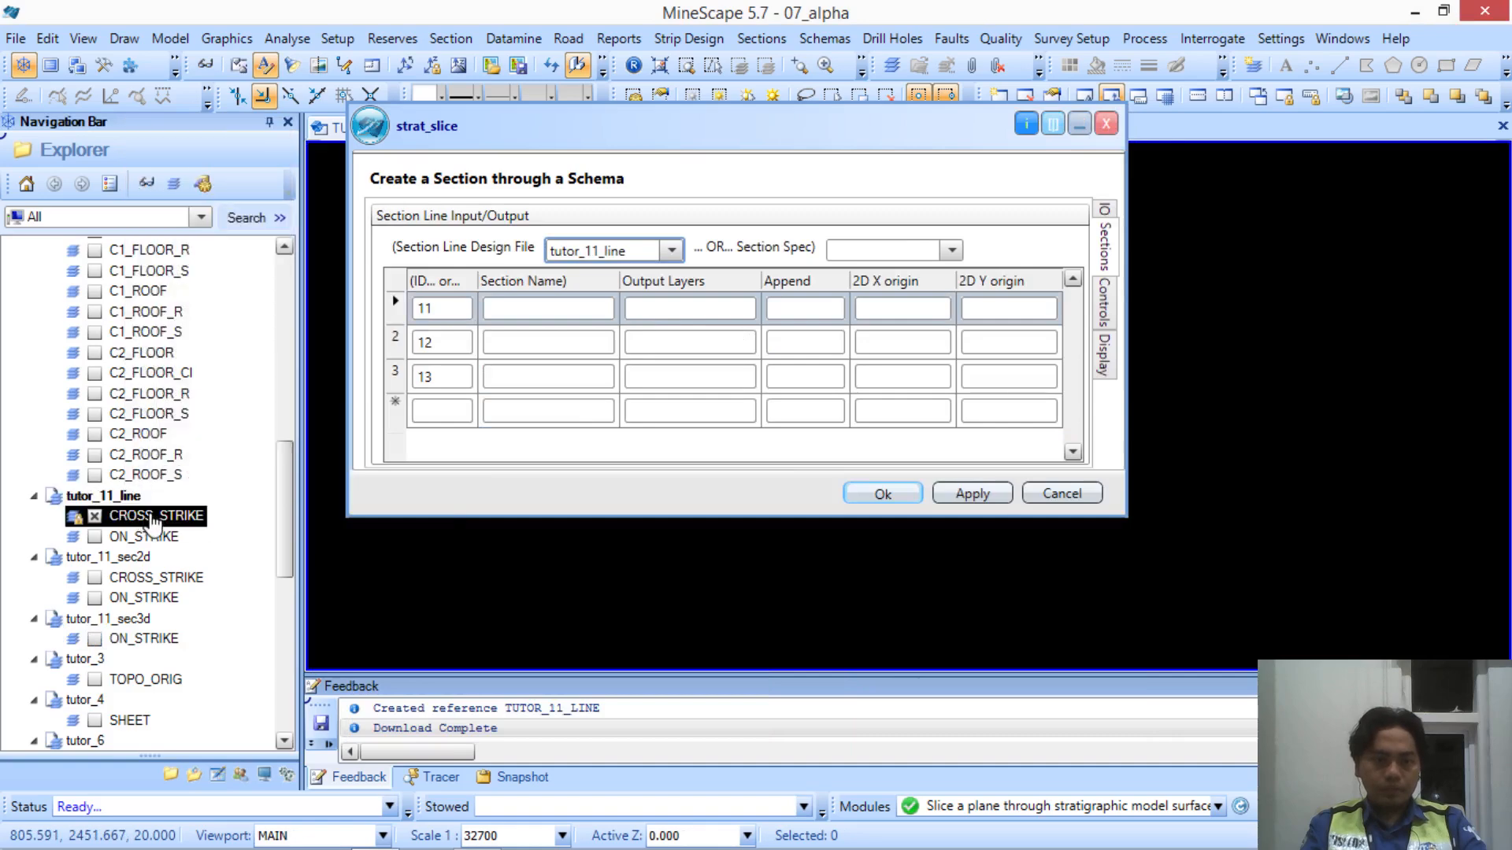
{"action": "right_click", "coordinate": [154, 522]}
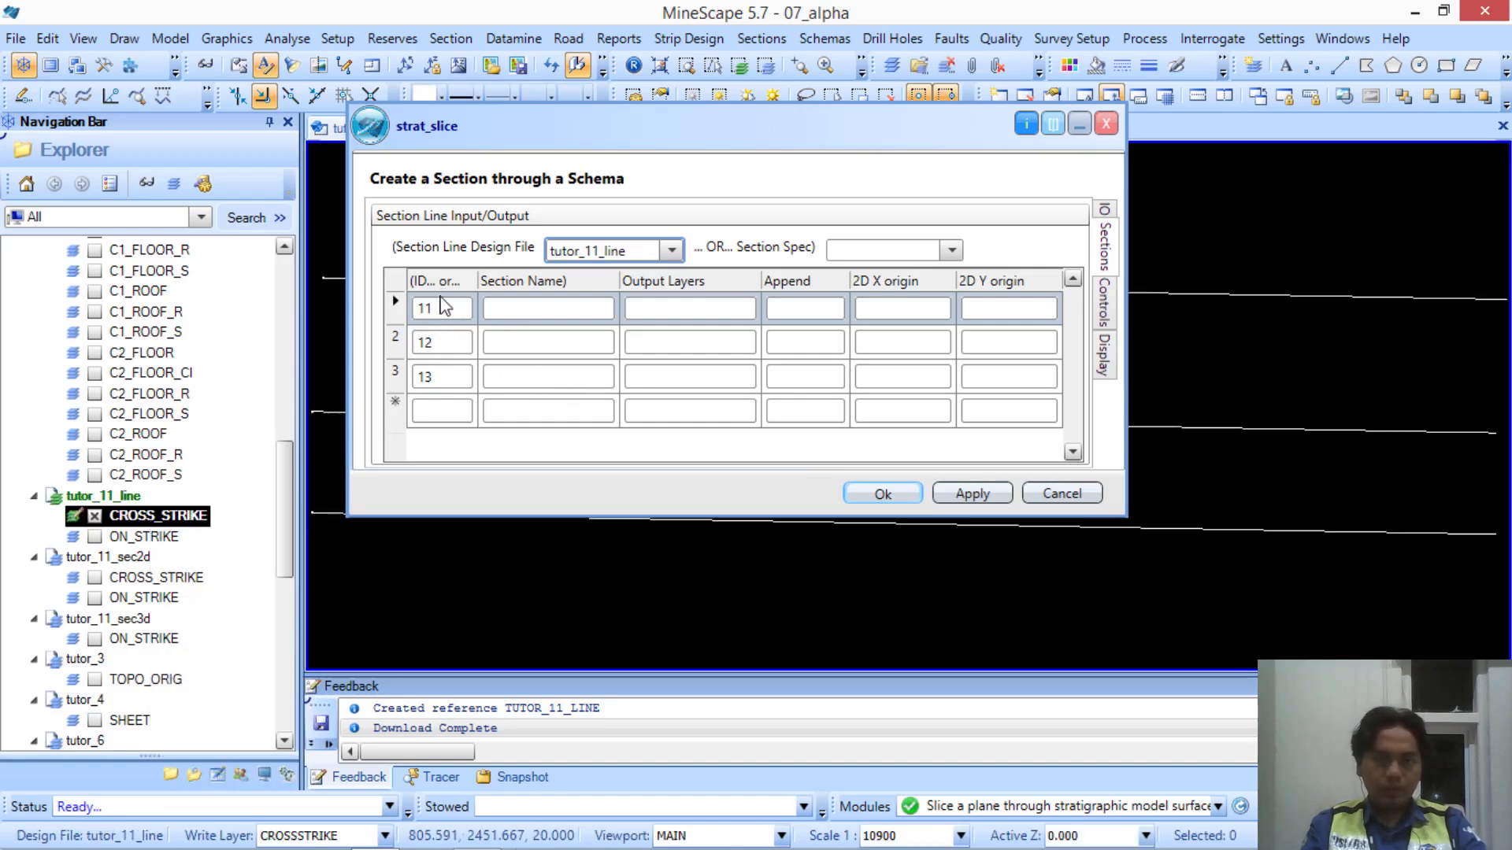
Delete the section line rows with IDs 11, 12 and 13 from the section form
{"action": "left_click", "coordinate": [450, 307]}
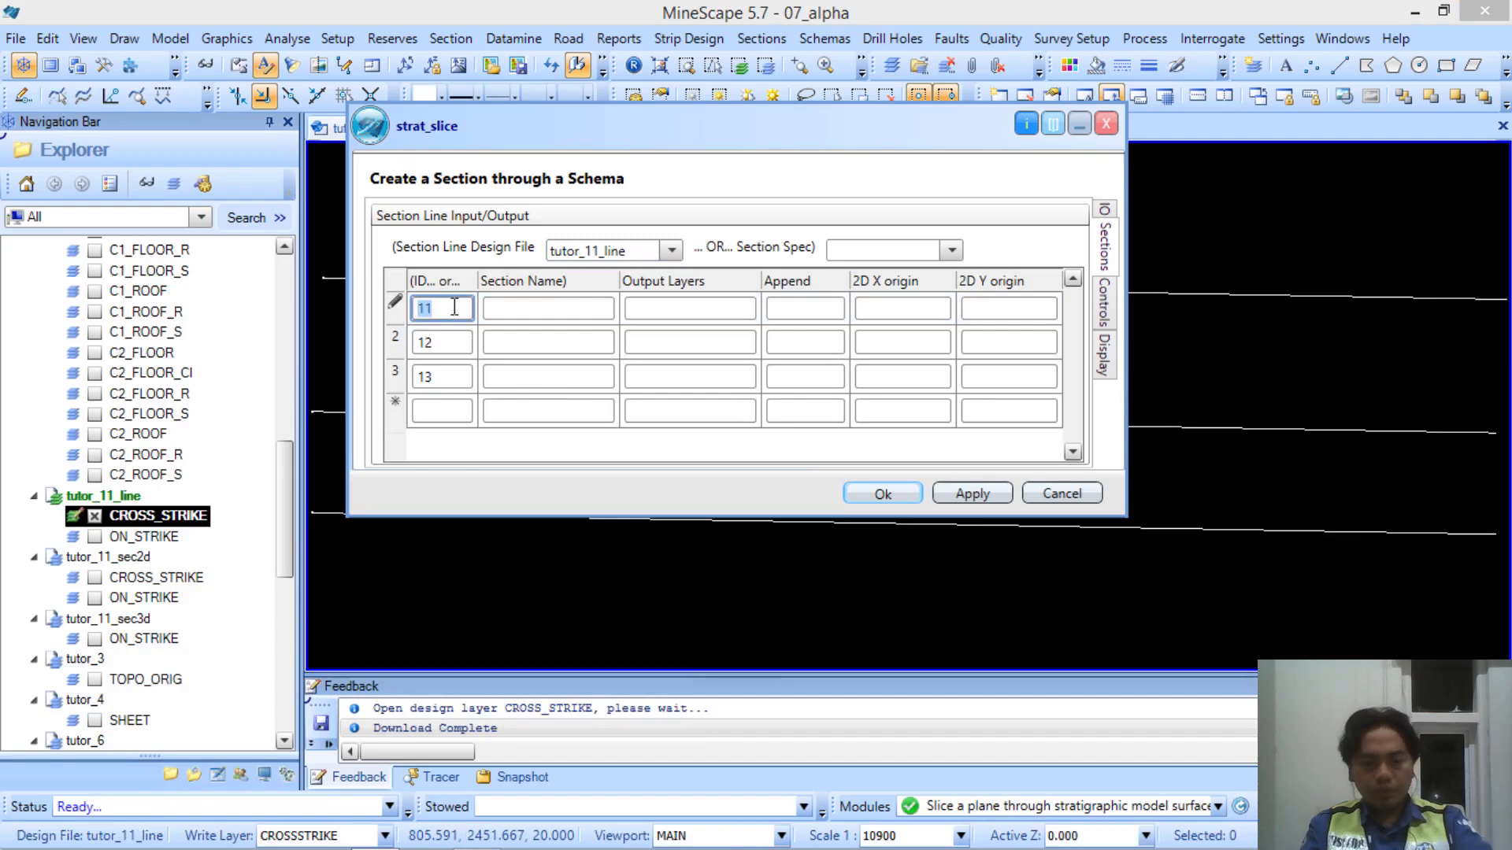
{"action": "key", "text": "ctrl+Delete"}
{"action": "key", "text": "ctrl+Delete"}
{"action": "key", "text": "ctrl+Delete"}
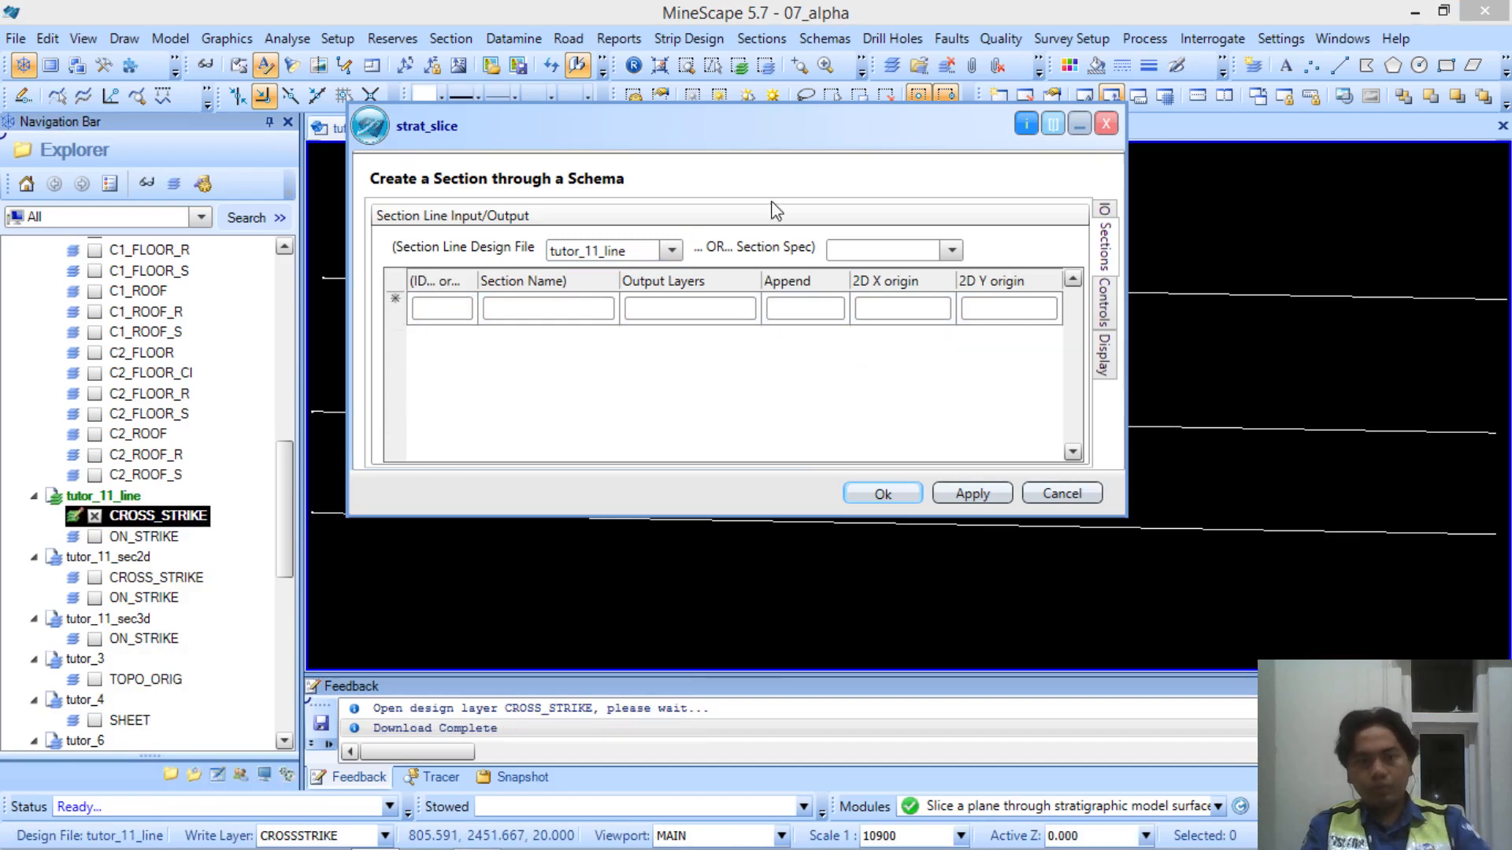
Select the three cross-strike lines in the drawing and fill their IDs 14, 15 and 16 into the section line table
{"action": "left_click_drag", "start_coordinate": [782, 131], "coordinate": [820, 496]}
{"action": "scroll", "coordinate": [844, 276], "scroll_direction": "down", "scroll_amount": 2}
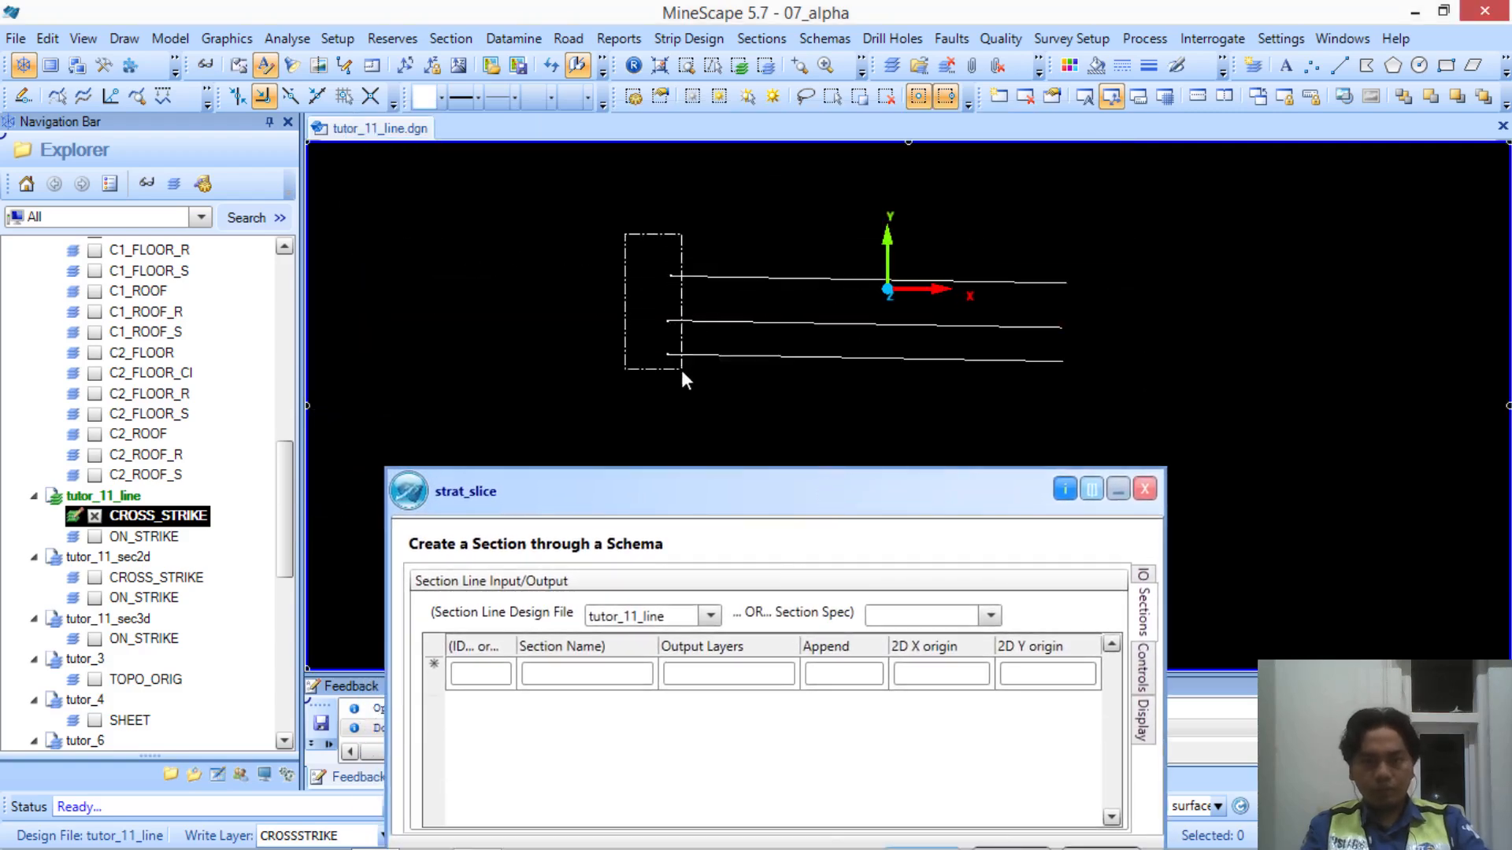
{"action": "left_click_drag", "start_coordinate": [682, 370], "coordinate": [688, 384]}
{"action": "left_click_drag", "start_coordinate": [874, 496], "coordinate": [898, 404]}
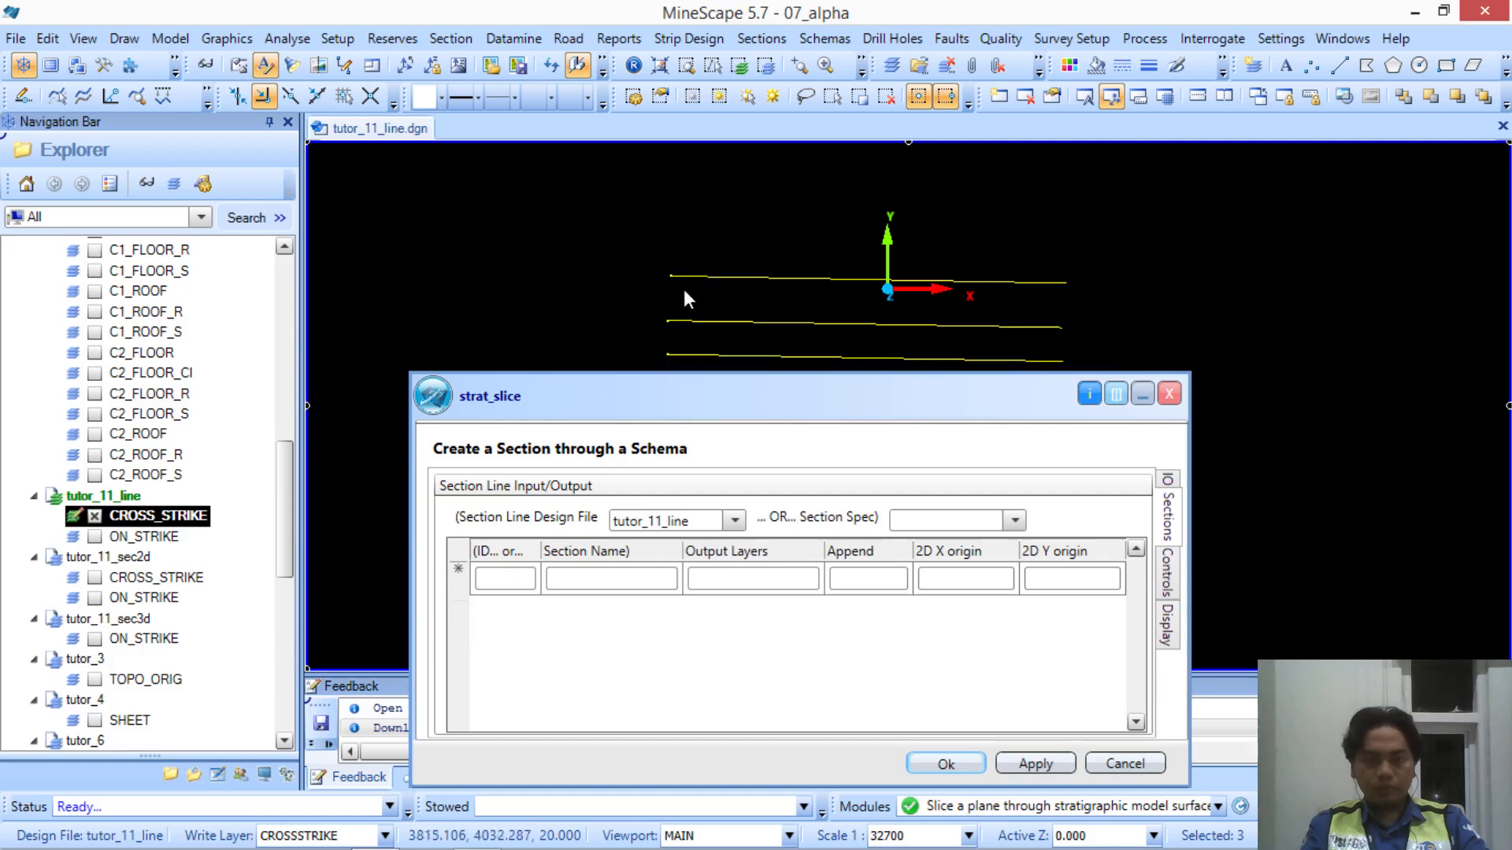
{"action": "left_click", "coordinate": [519, 579]}
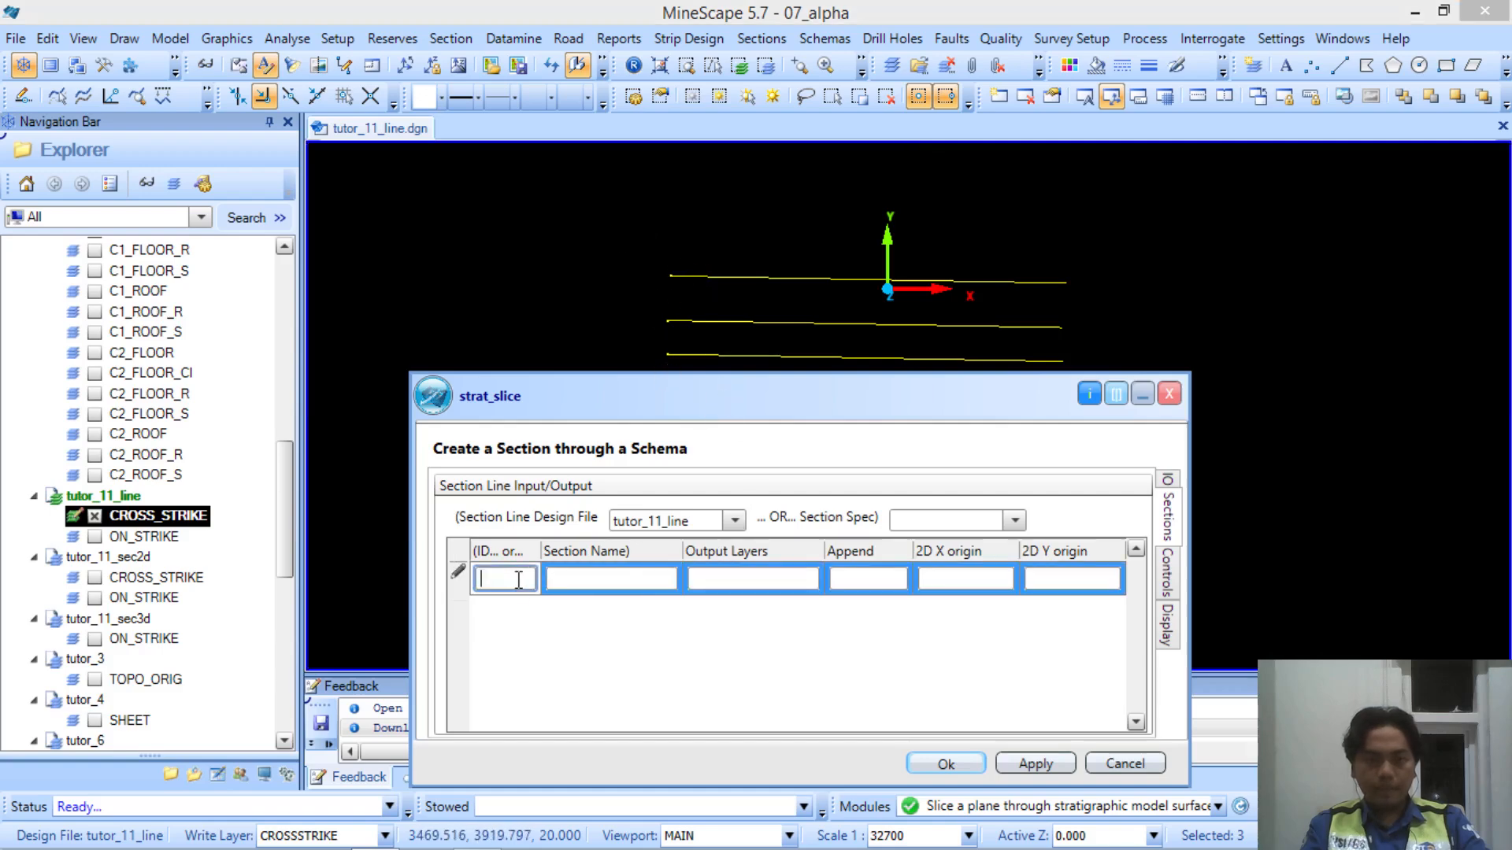
{"action": "right_click", "coordinate": [519, 579]}
{"action": "mouse_move", "coordinate": [592, 718]}
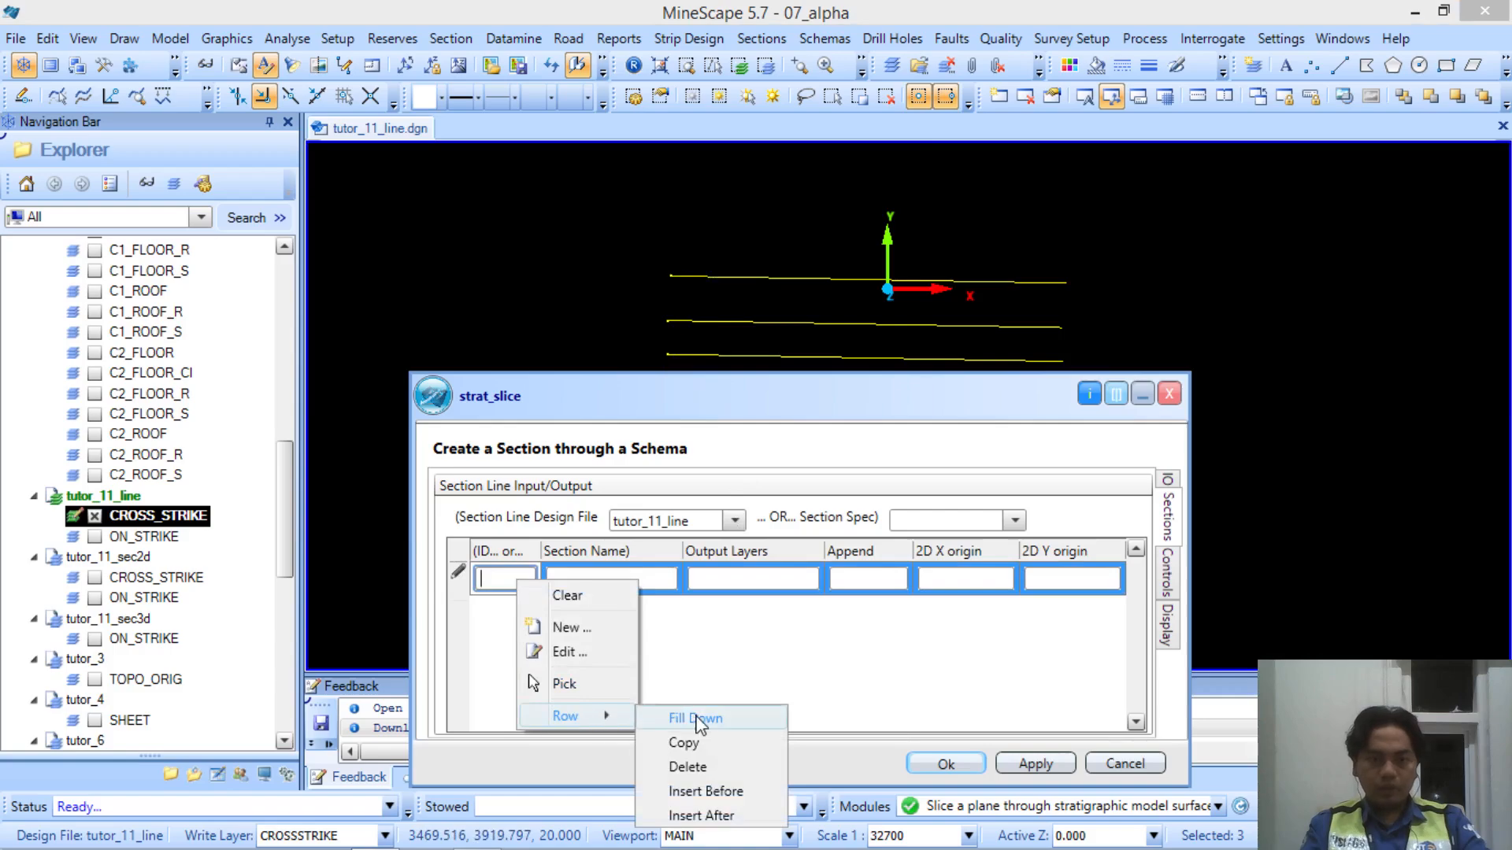
{"action": "left_click", "coordinate": [695, 718]}
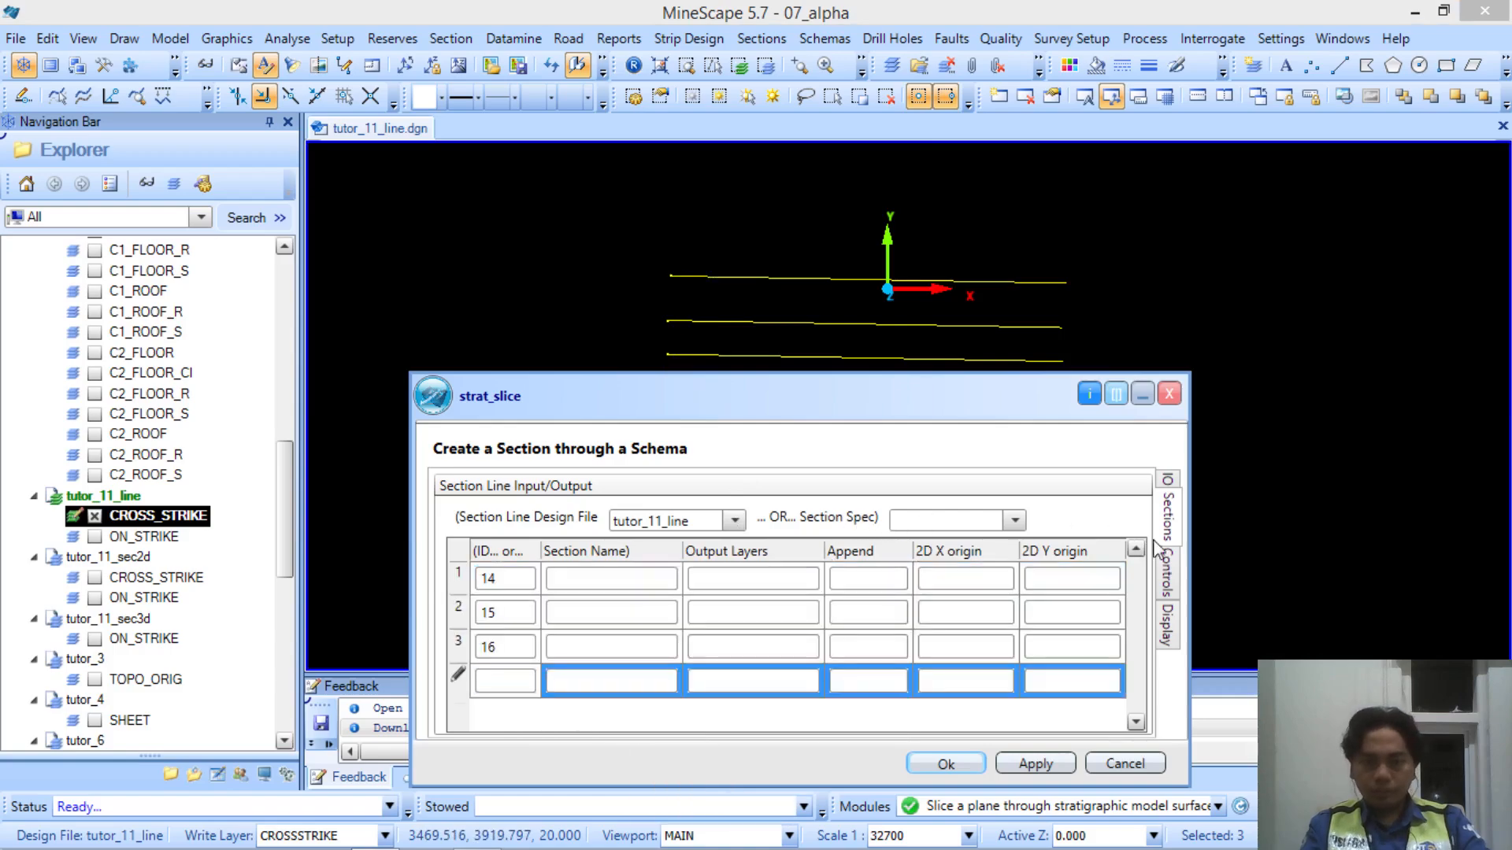
Set the default output layer to Cross_Strike in tutor_11_sec3d and generate the sections
{"action": "left_click", "coordinate": [1169, 481]}
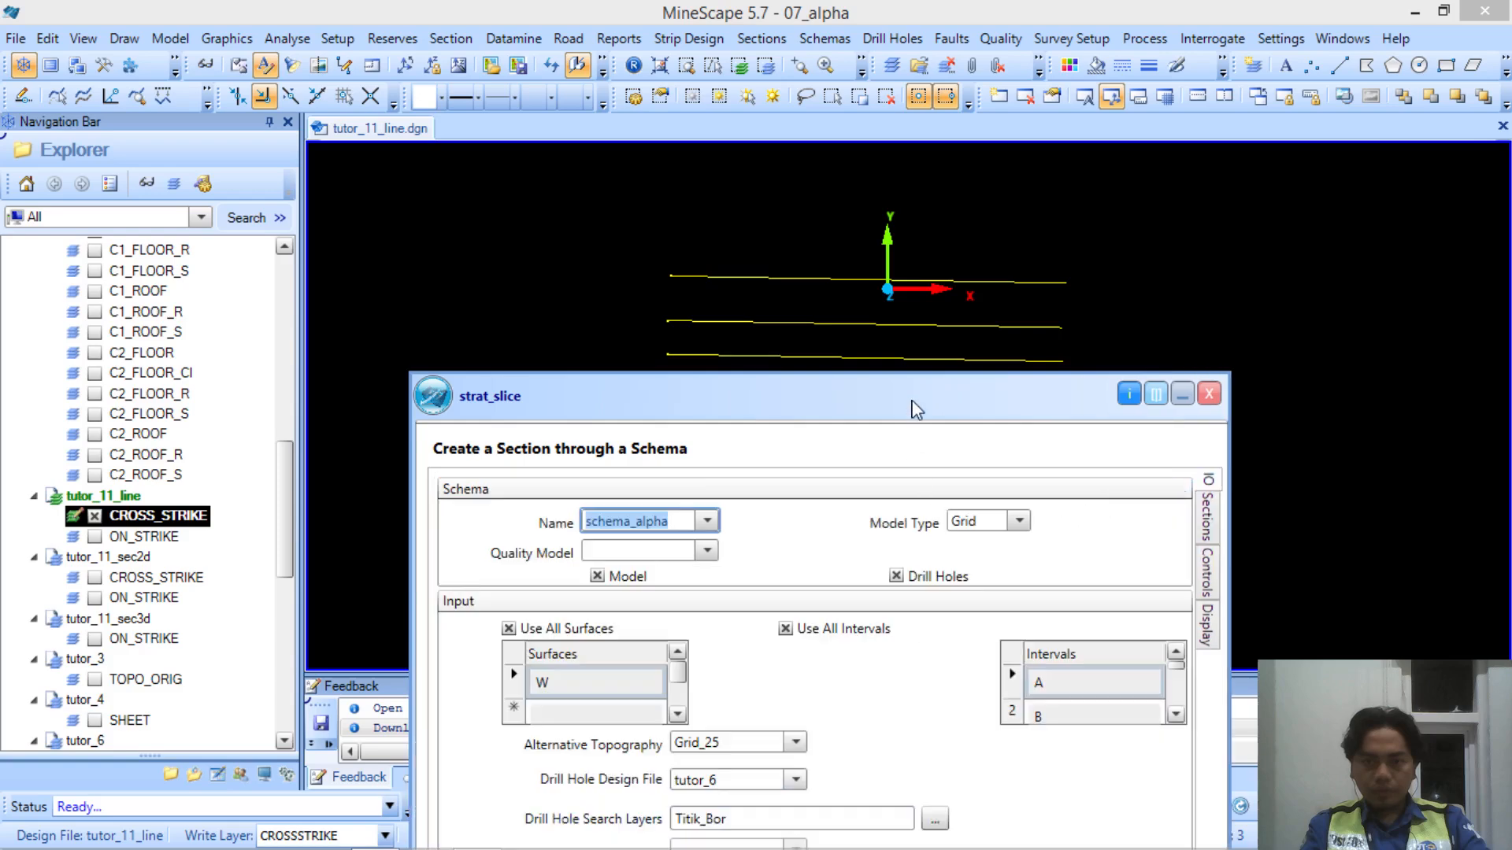
{"action": "left_click_drag", "start_coordinate": [914, 407], "coordinate": [911, 181]}
{"action": "left_click", "coordinate": [1020, 707]}
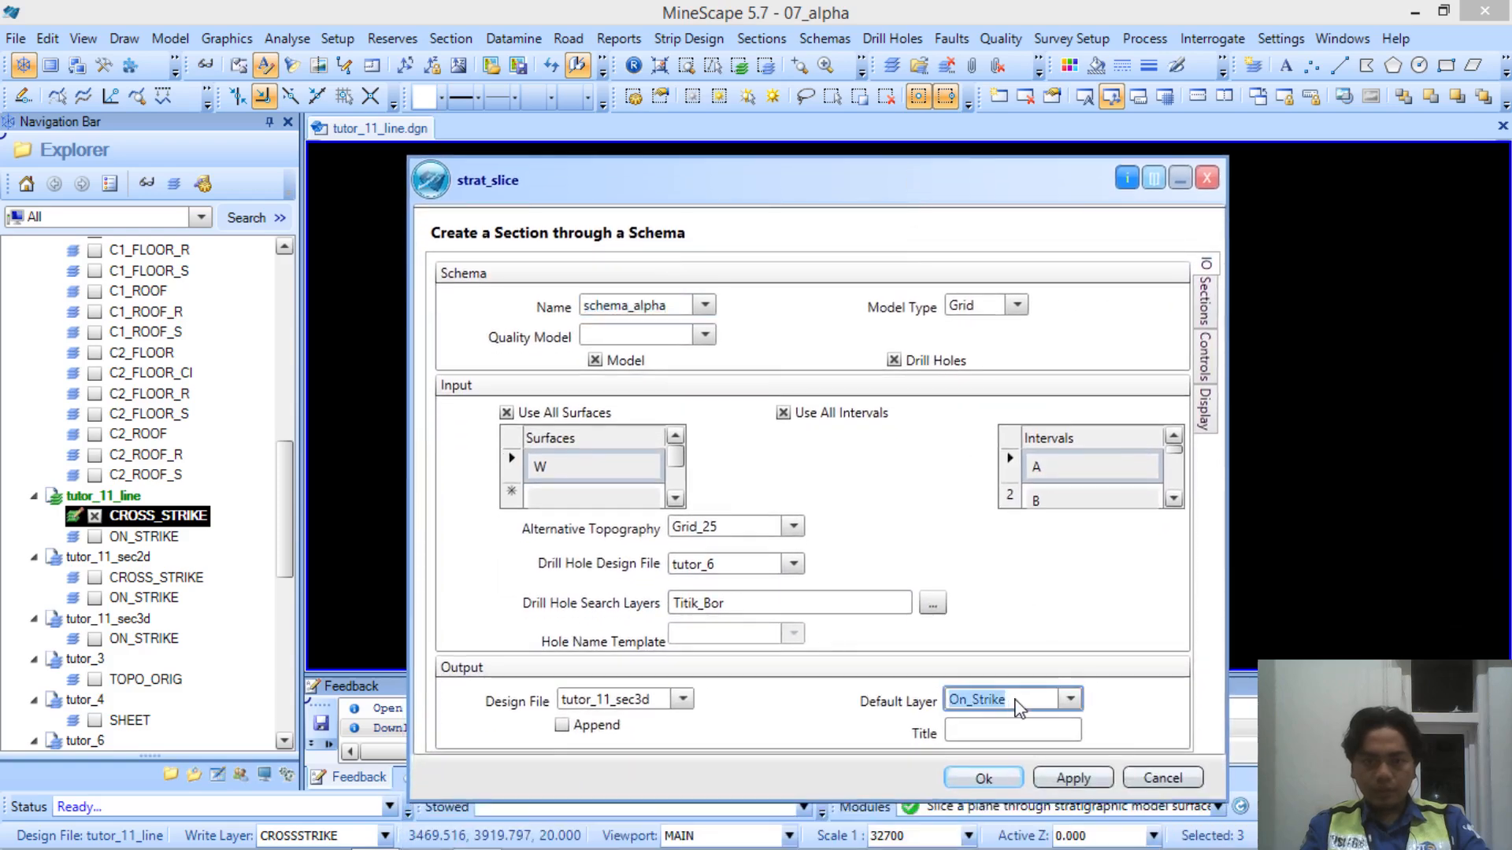
{"action": "left_click", "coordinate": [1018, 708]}
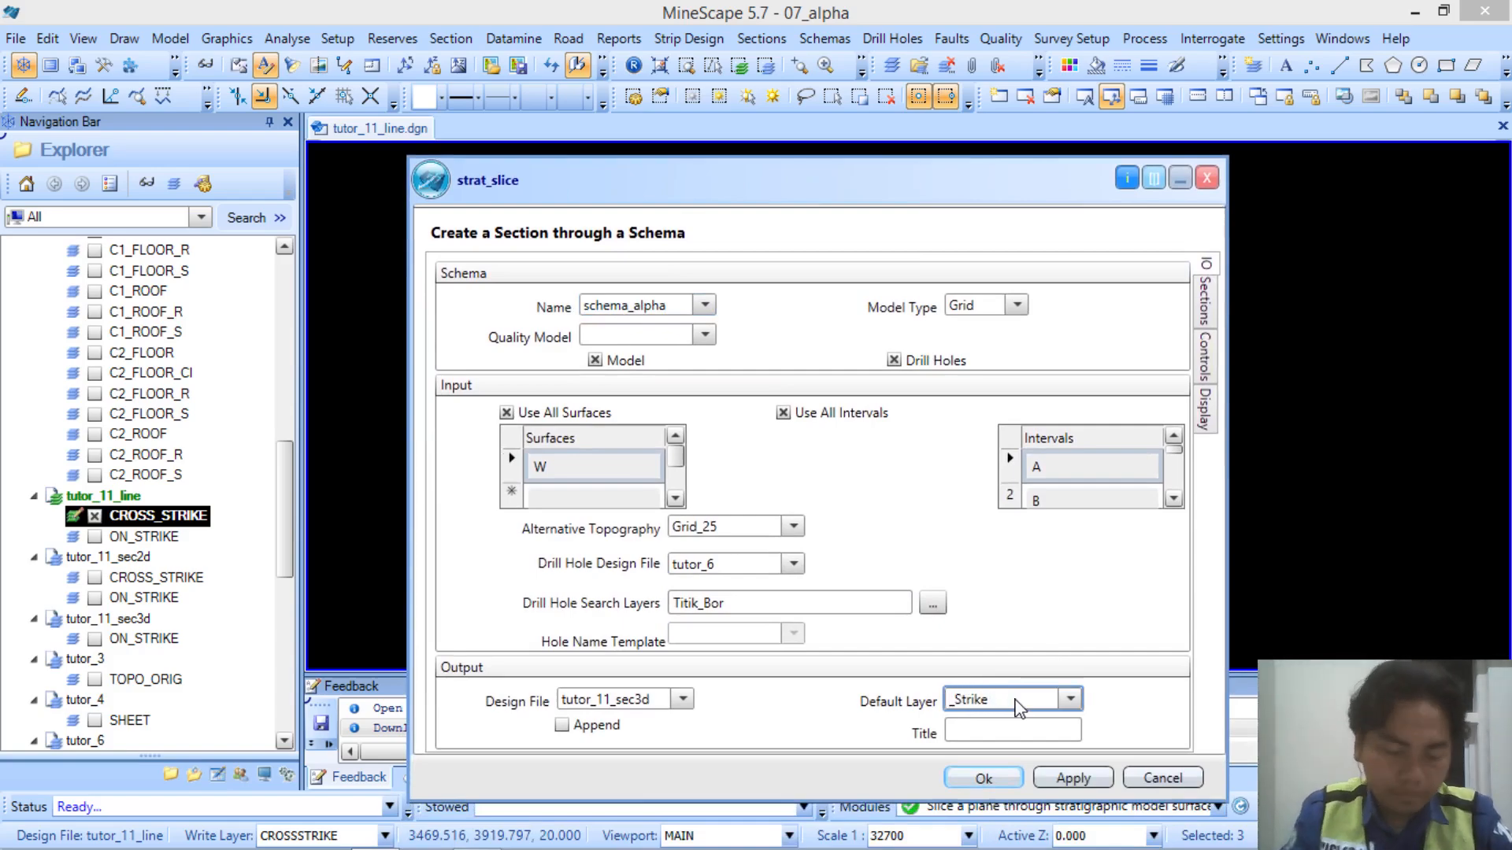
{"action": "type", "text": "cross"}
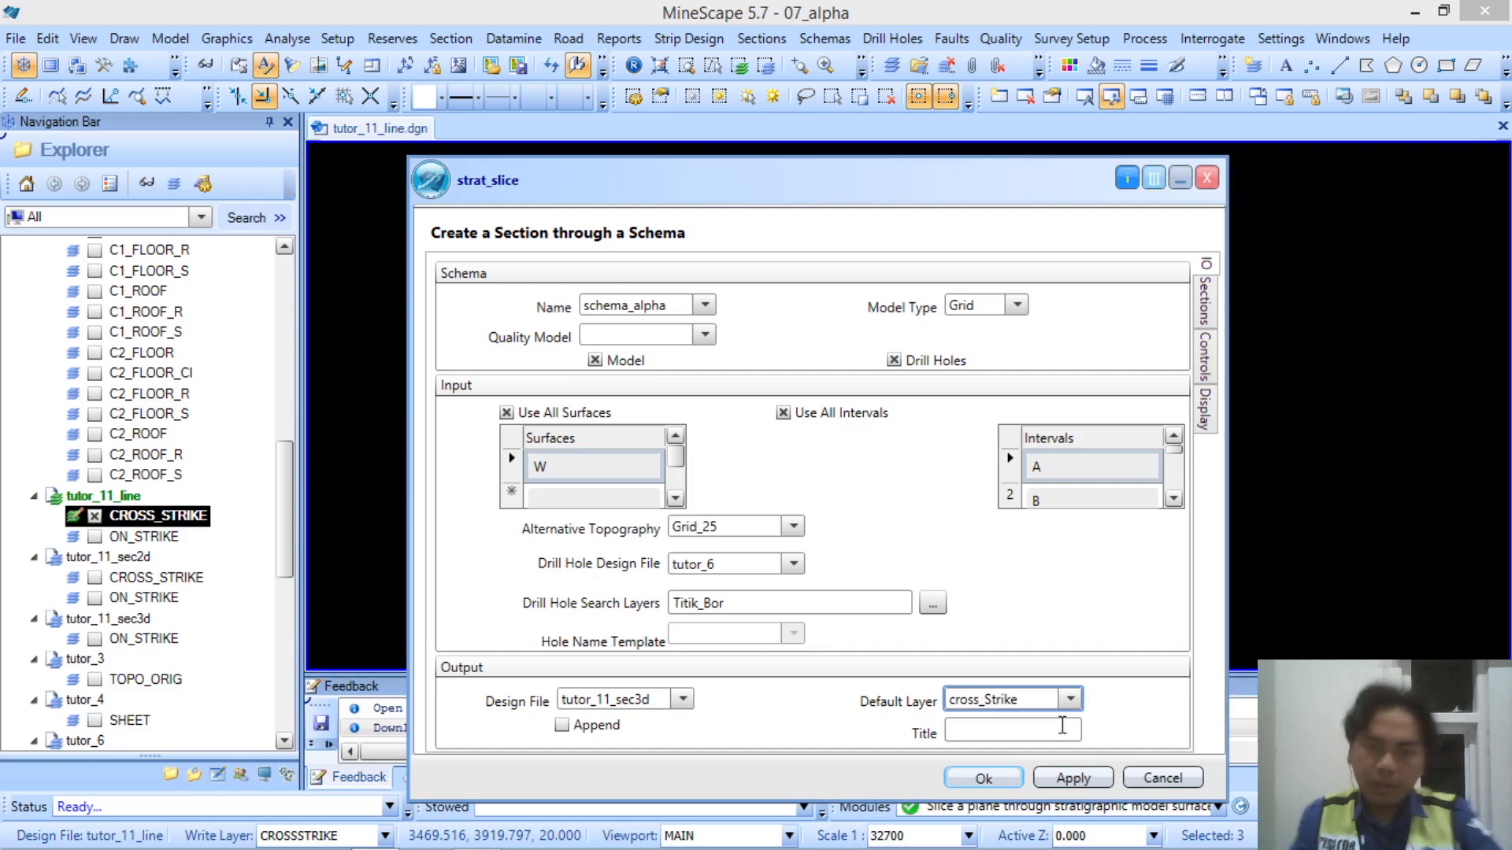
{"action": "left_click", "coordinate": [1042, 782]}
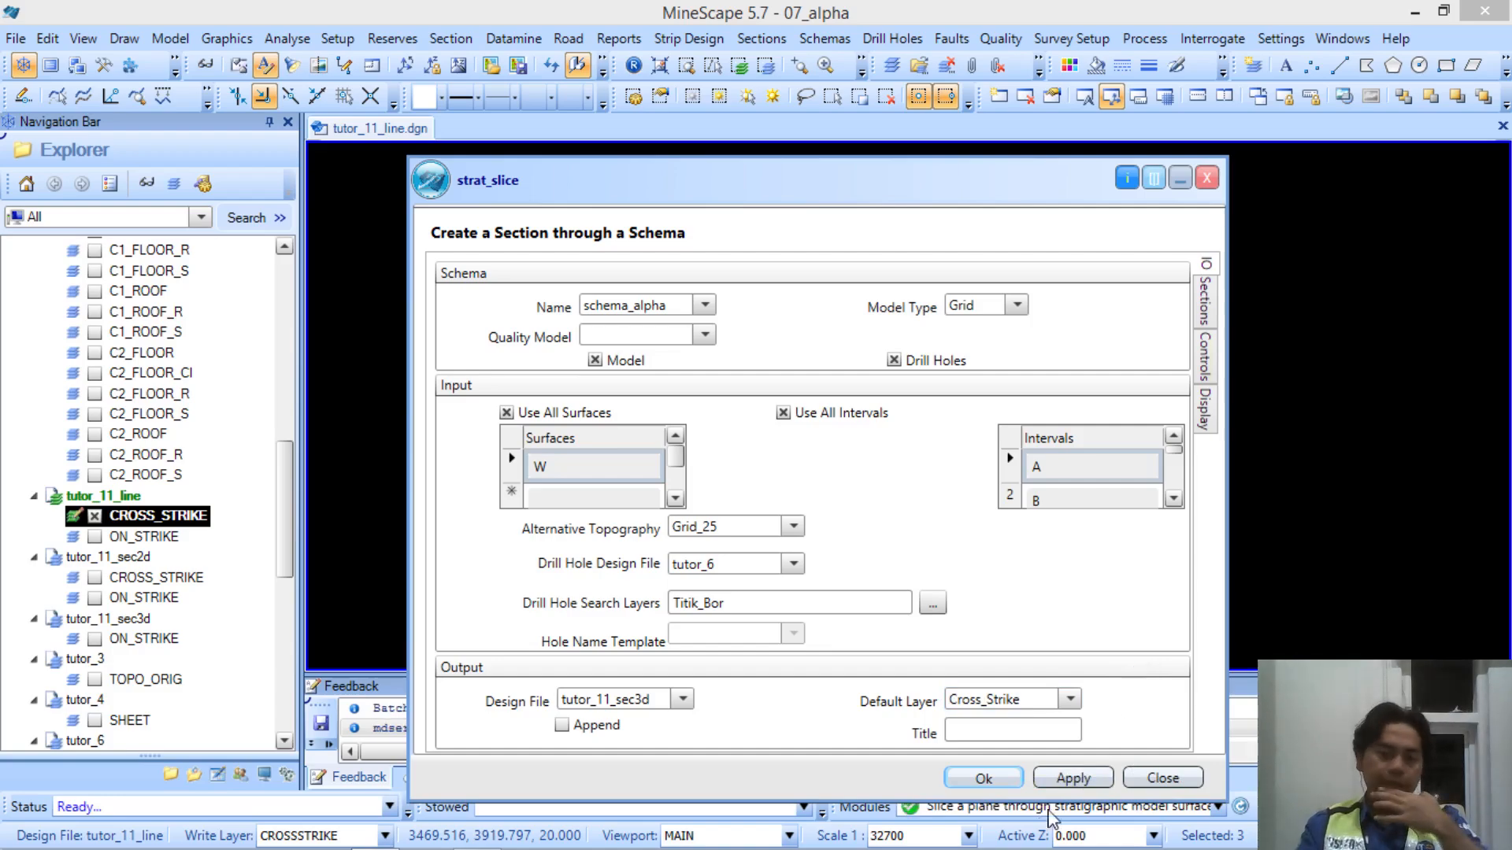
Stow the section form and display the CROSS_STRIKE layer of tutor_11_sec3d
{"action": "left_click", "coordinate": [1181, 179]}
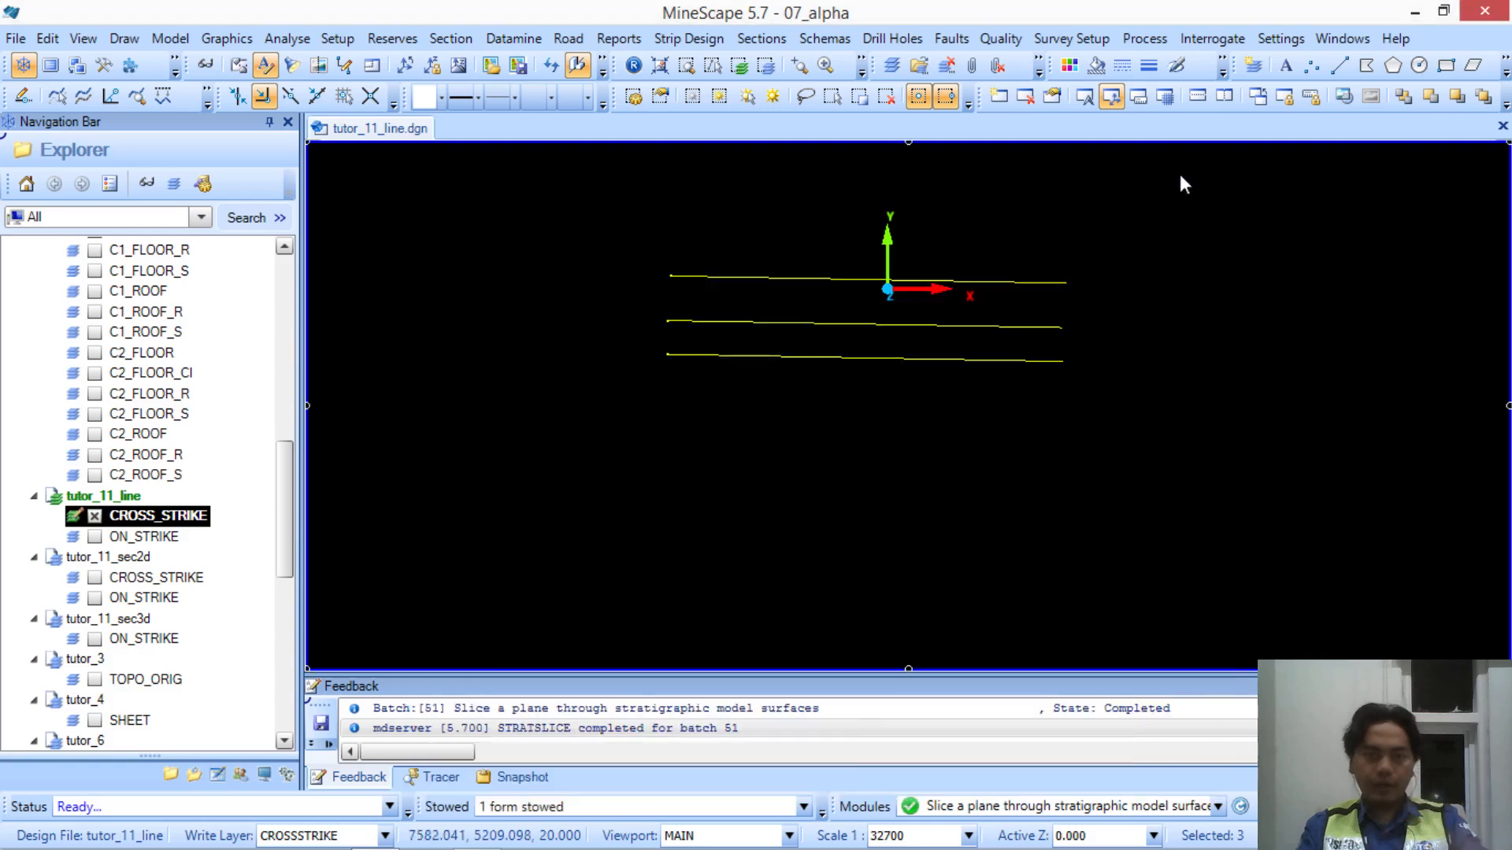
{"action": "left_click", "coordinate": [94, 517]}
{"action": "left_click", "coordinate": [92, 621]}
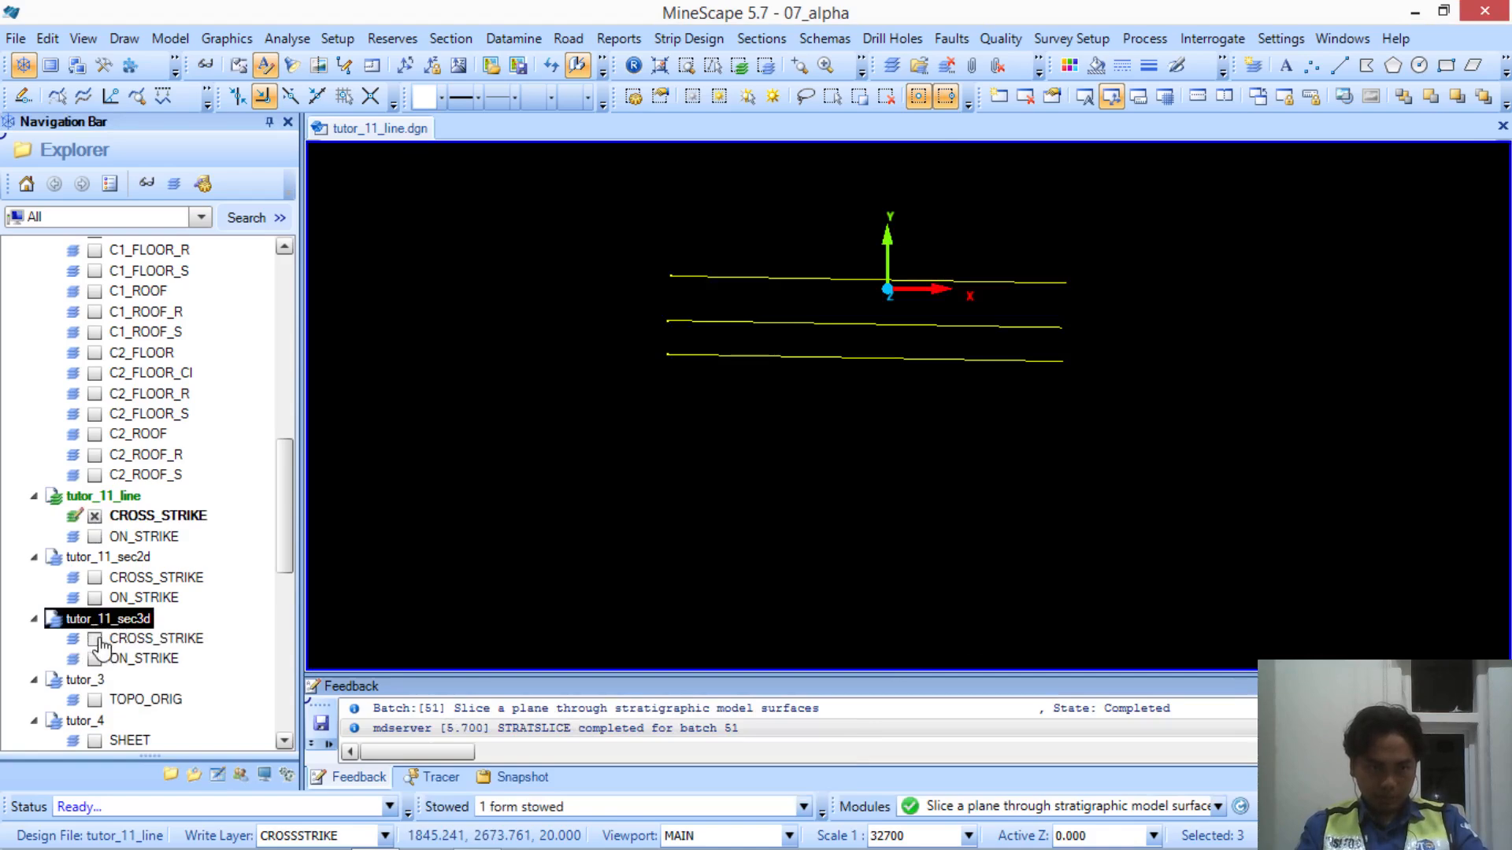
{"action": "left_click", "coordinate": [96, 639]}
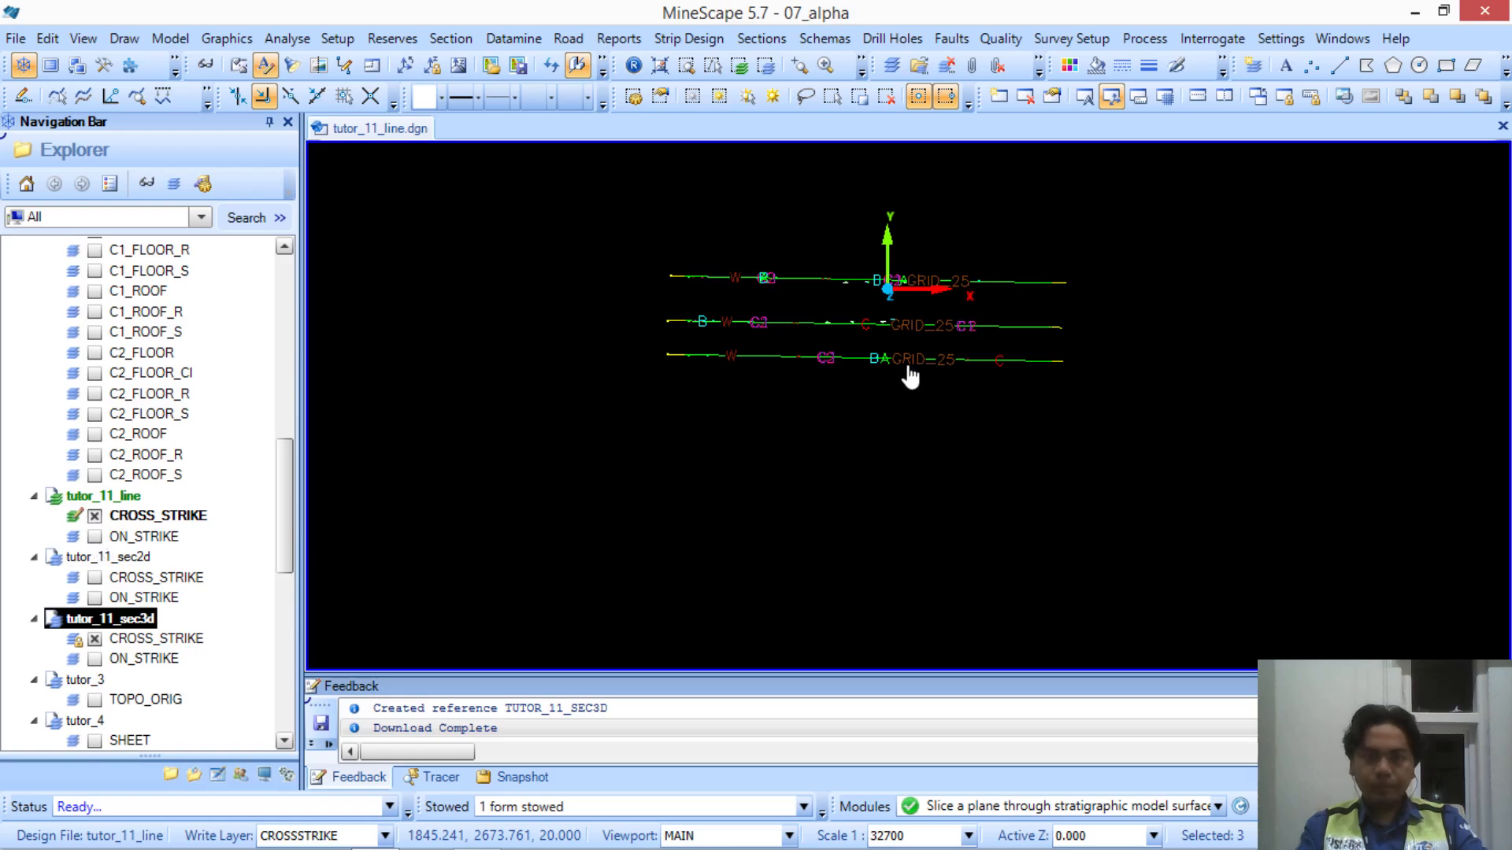
Hide the CROSS_STRIKE lines of tutor_11_line and view the ON_STRIKE and CROSS_STRIKE sections of tutor_11_sec3d together in 3D
{"action": "left_click", "coordinate": [95, 660]}
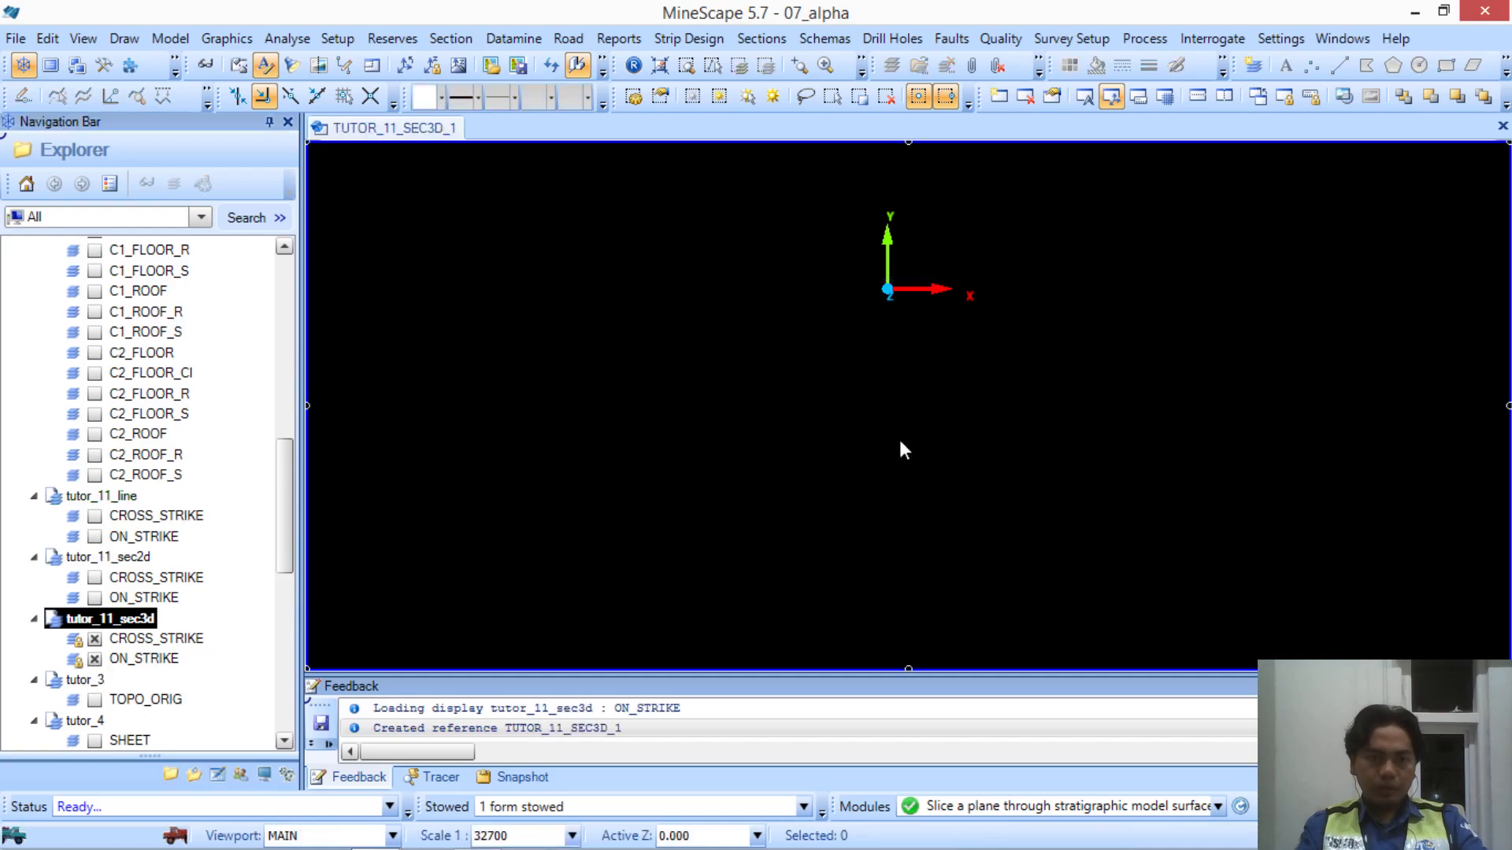
{"action": "middle_click_drag", "start_coordinate": [880, 364], "coordinate": [853, 465]}
{"action": "scroll", "coordinate": [894, 313], "scroll_direction": "up", "scroll_amount": 5}
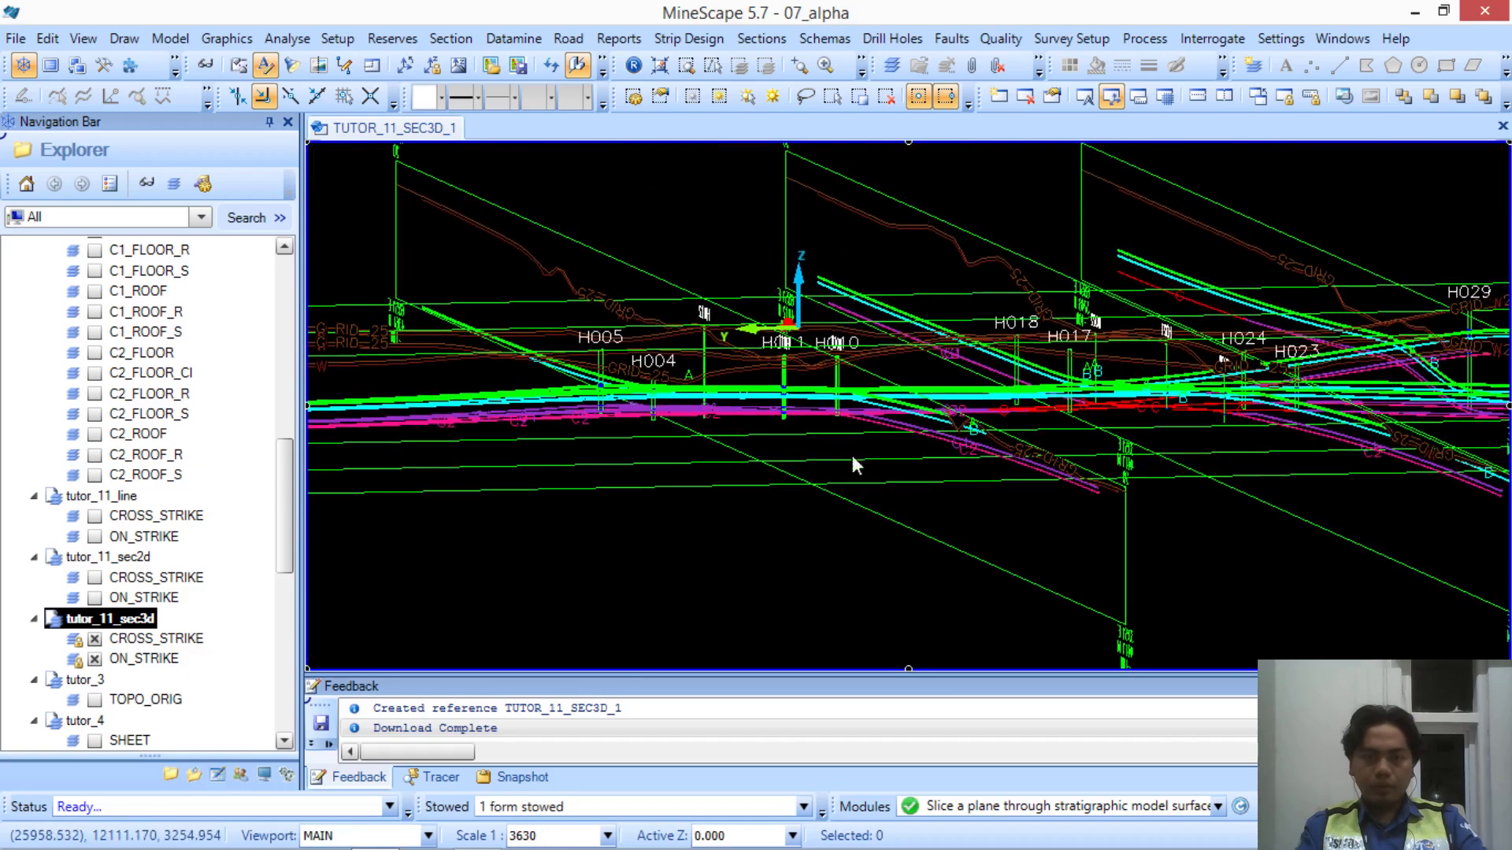
Hide the ON_STRIKE sections, inspect the cross-strike sections alone in 3D and return to the plan view
{"action": "left_click", "coordinate": [94, 658]}
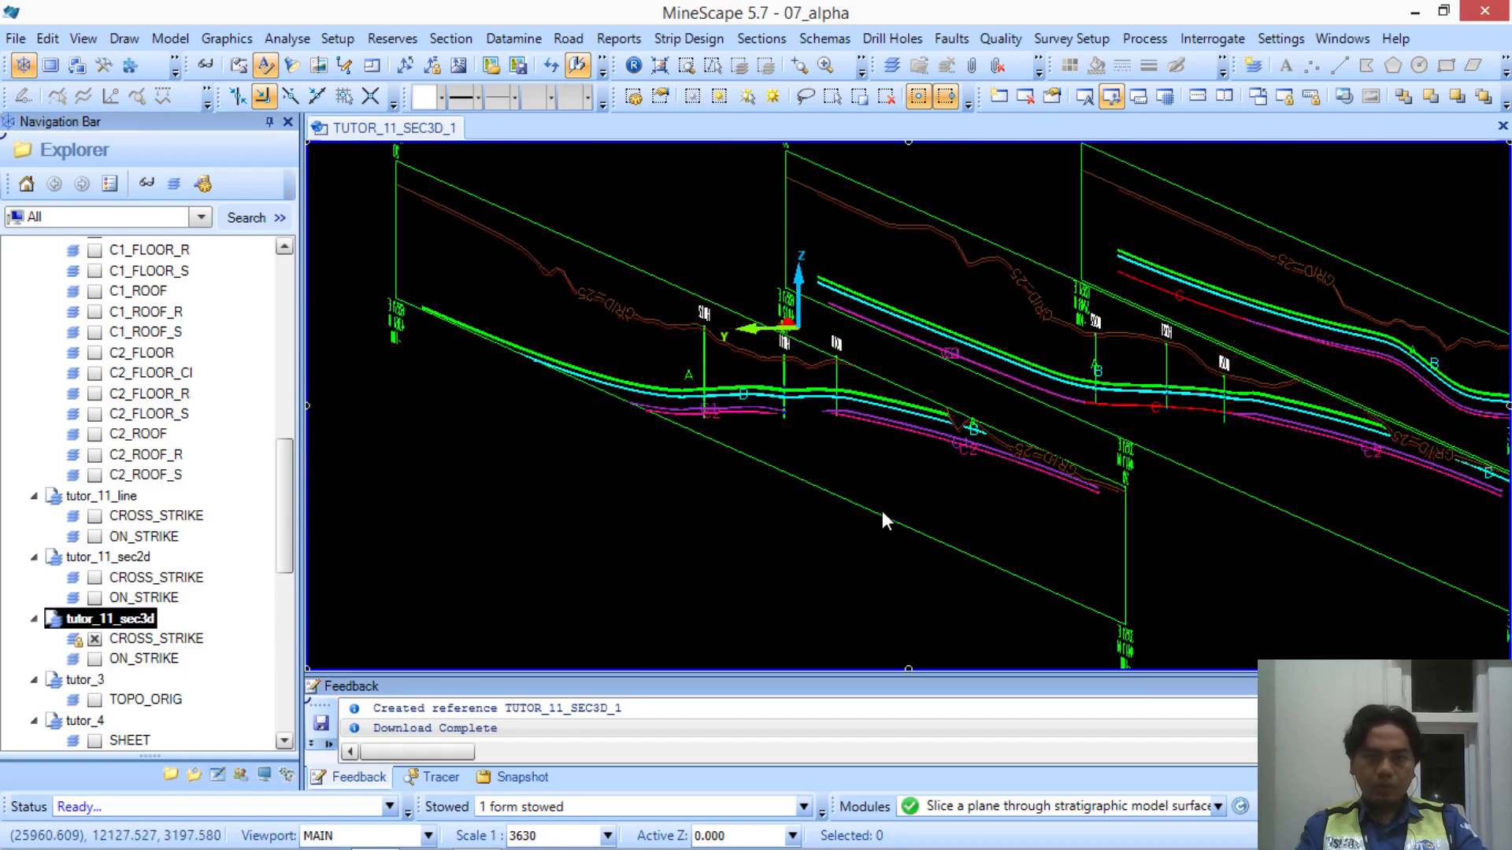
{"action": "middle_click_drag", "start_coordinate": [882, 510], "coordinate": [748, 523]}
{"action": "scroll", "coordinate": [758, 507], "scroll_direction": "down", "scroll_amount": 3}
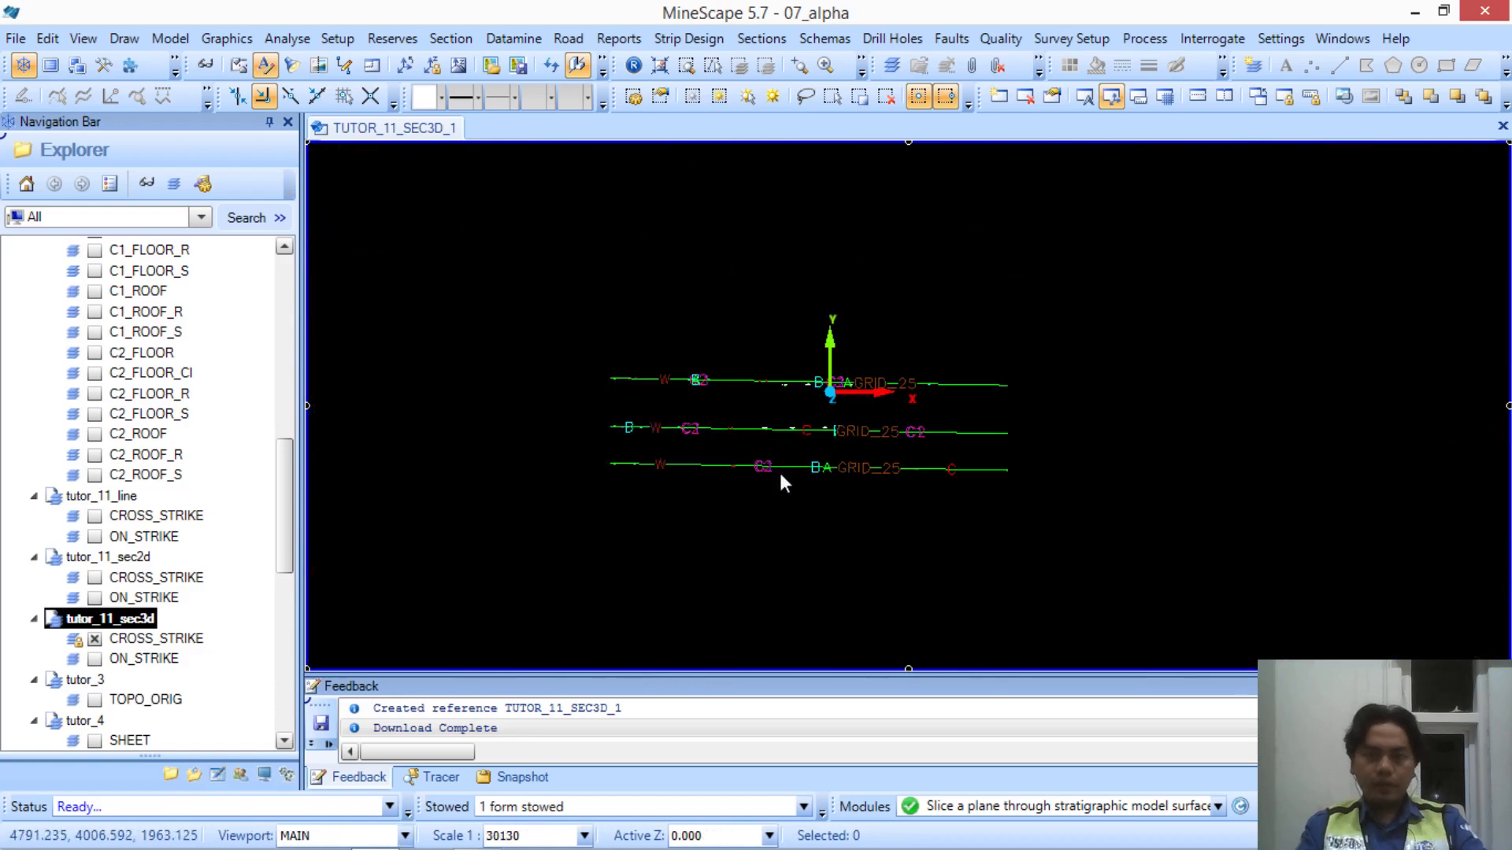
Hide the CROSS_STRIKE layer of tutor_11_sec3d and minimize the program to the desktop
{"action": "left_click", "coordinate": [94, 639]}
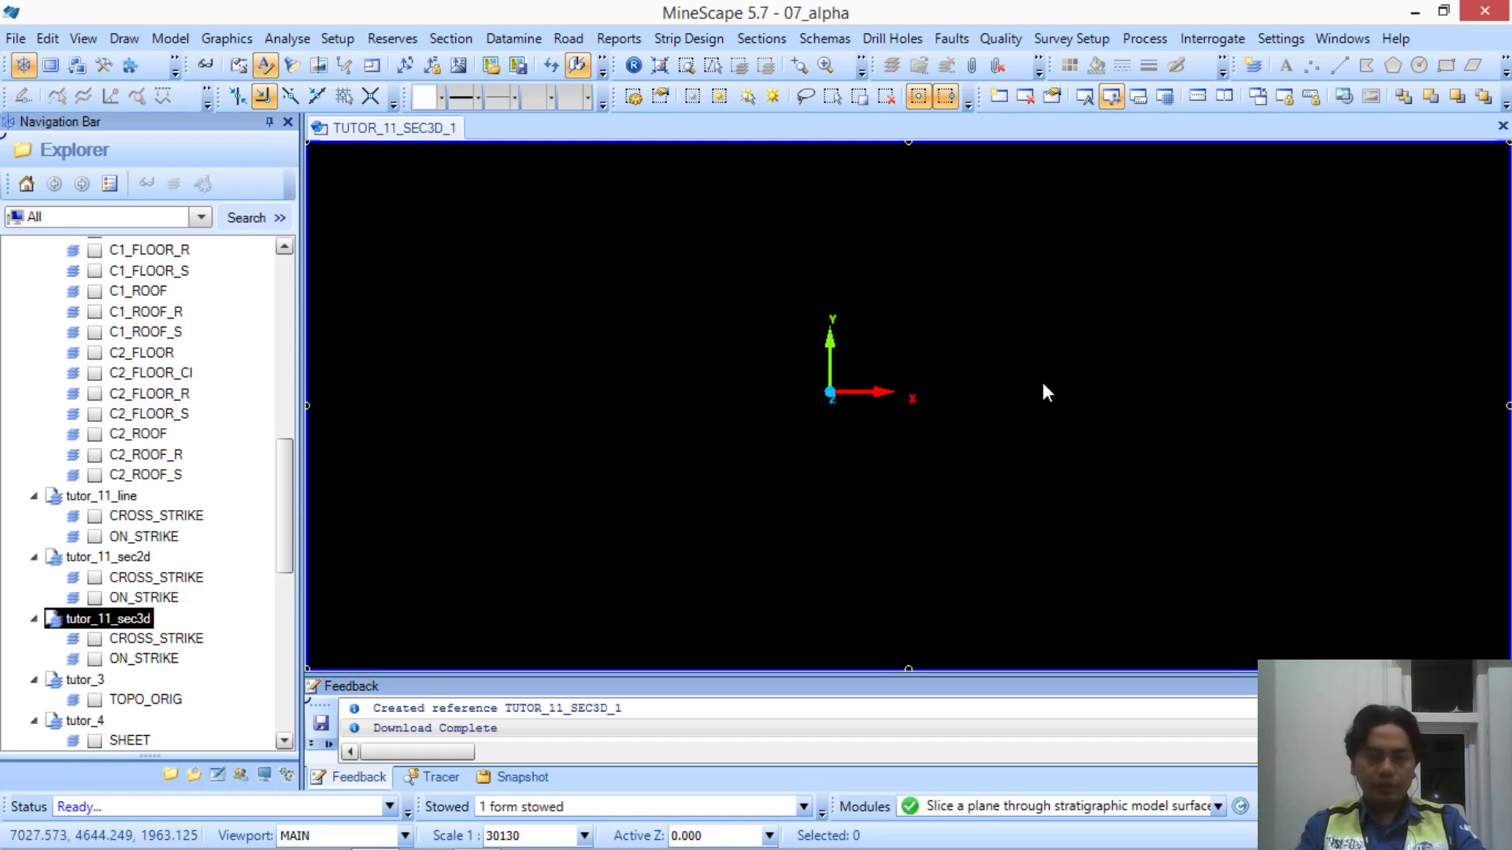
{"action": "left_click", "coordinate": [1415, 12]}
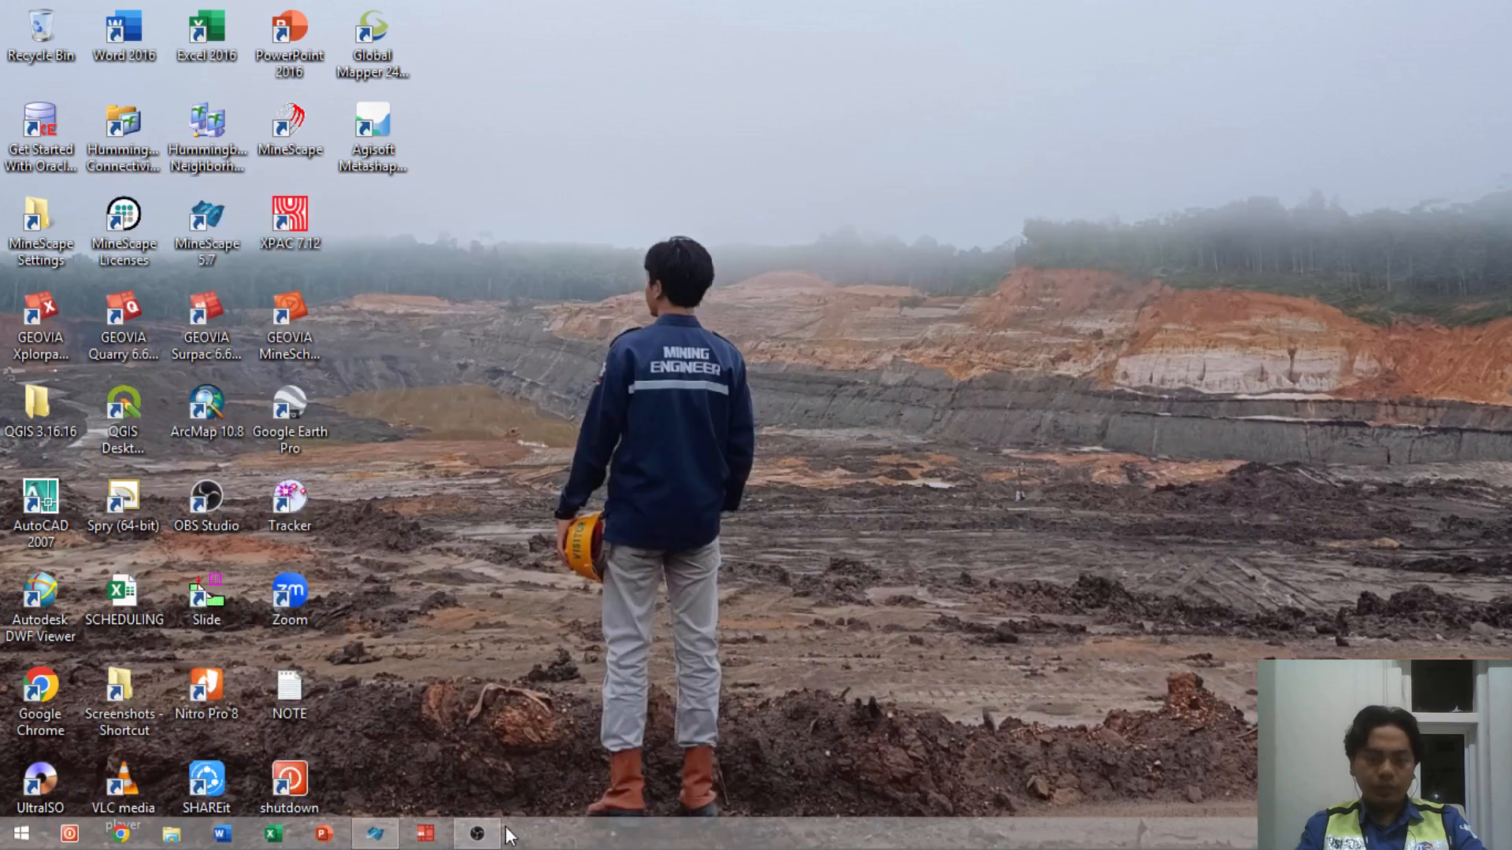